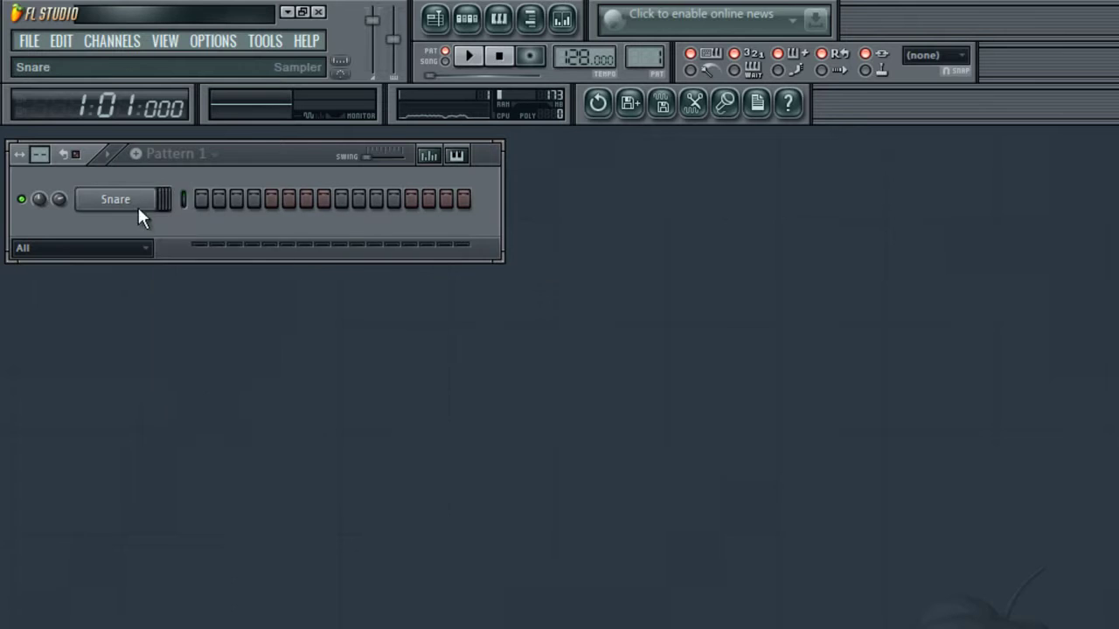
- Replace the Sampler channel's instrument with FL Keys and close its plugin window
{"action": "left_click", "coordinate": [232, 473]}
{"action": "right_click", "coordinate": [152, 194]}
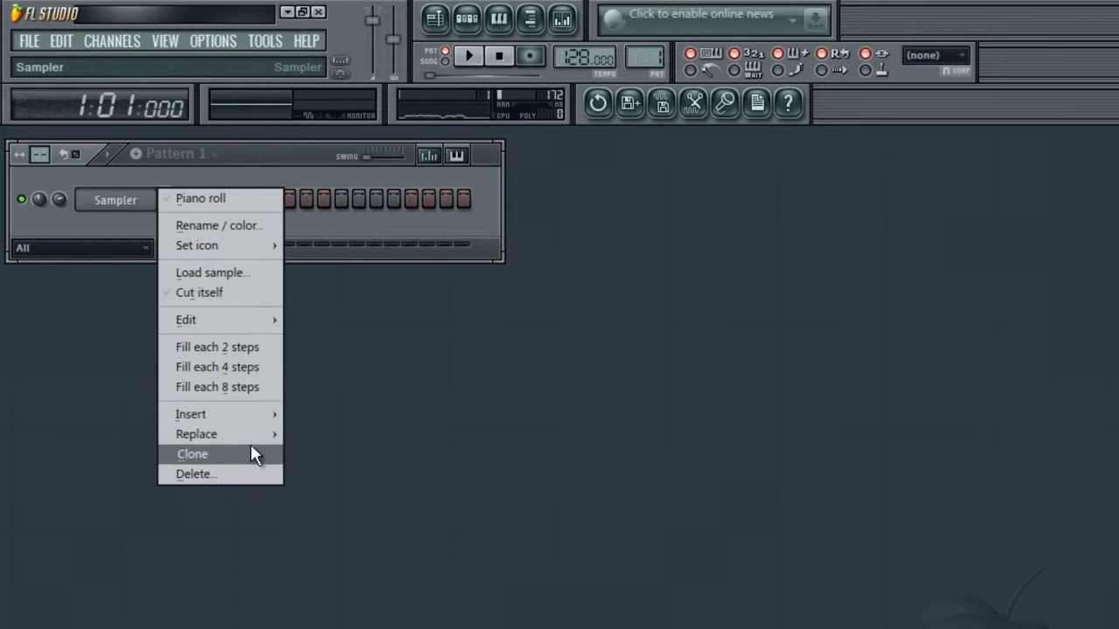
{"action": "mouse_move", "coordinate": [257, 437]}
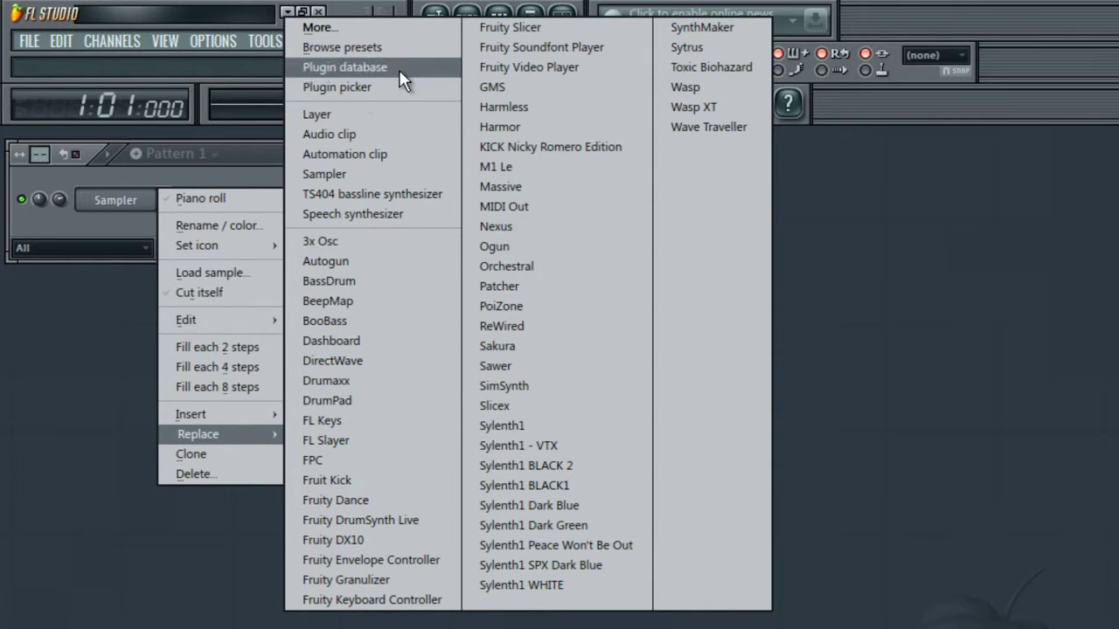
{"action": "left_click", "coordinate": [353, 421]}
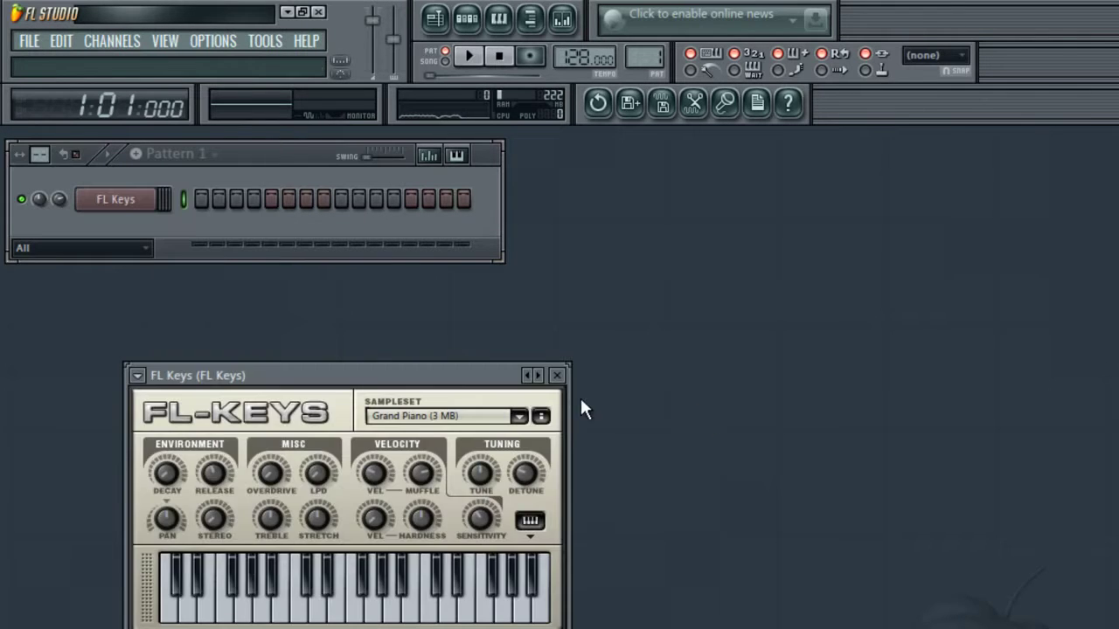
{"action": "left_click", "coordinate": [562, 375]}
- Open the FL Keys piano roll and begin bar 1 with a three-step F5 followed by two-step F5 and D#5 notes
{"action": "right_click", "coordinate": [106, 202]}
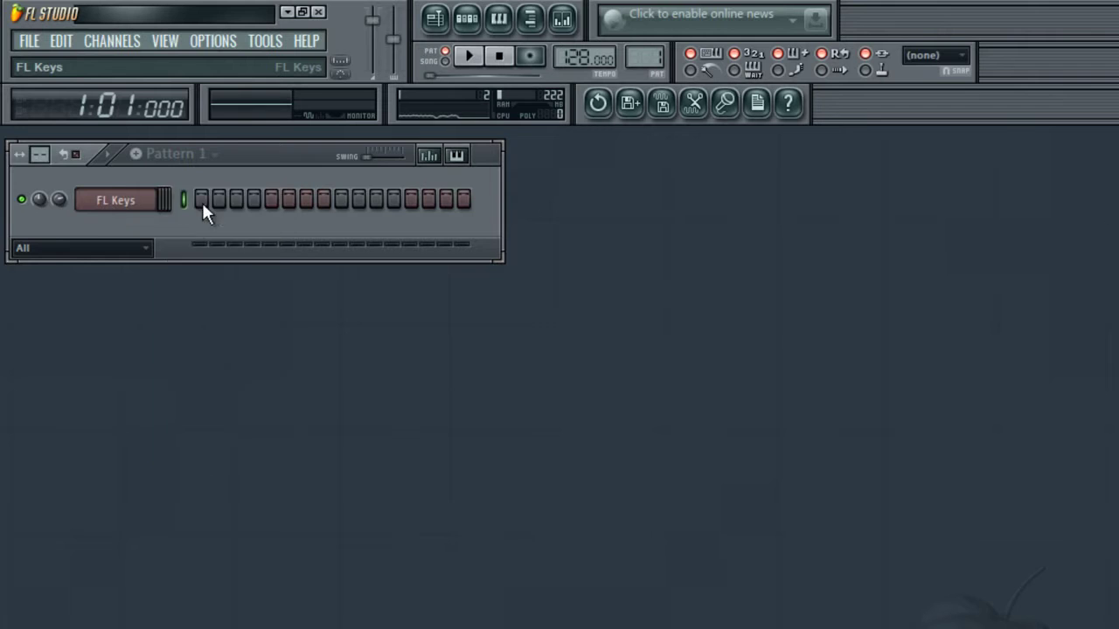
{"action": "left_click", "coordinate": [201, 199]}
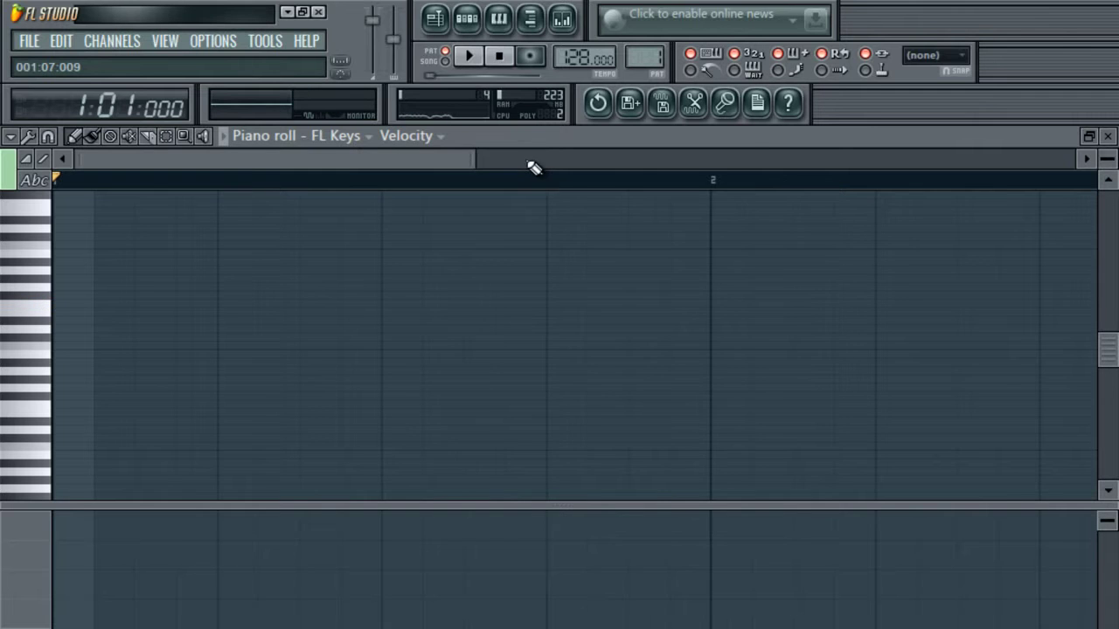
{"action": "left_click_drag", "start_coordinate": [533, 168], "coordinate": [792, 169]}
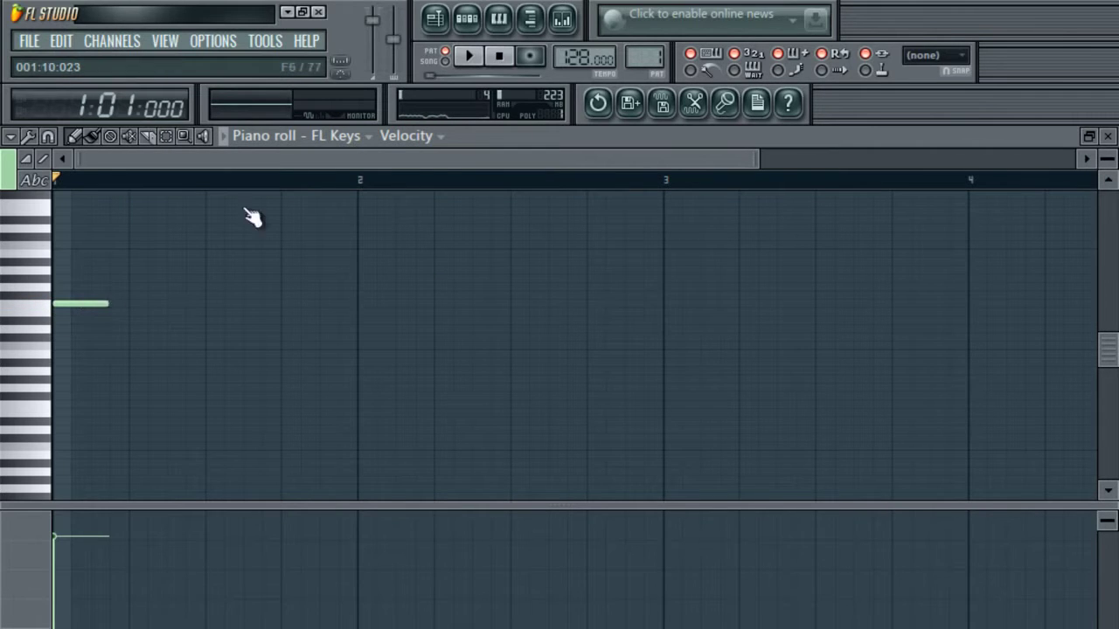
{"action": "left_click", "coordinate": [480, 68]}
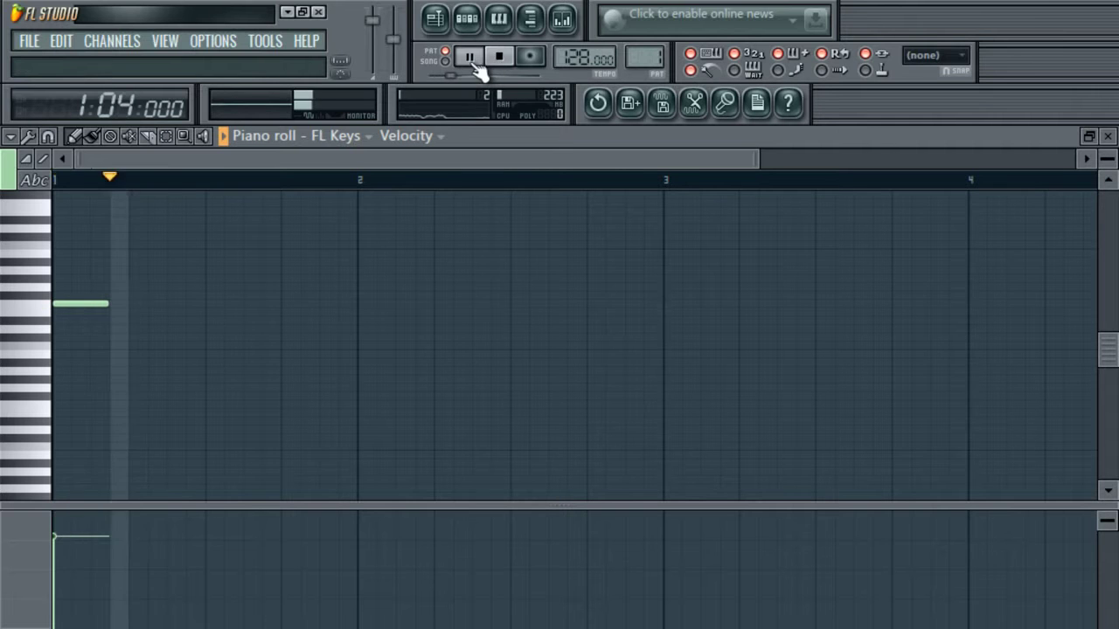
{"action": "left_click", "coordinate": [132, 303]}
{"action": "left_click_drag", "start_coordinate": [183, 304], "coordinate": [164, 304]}
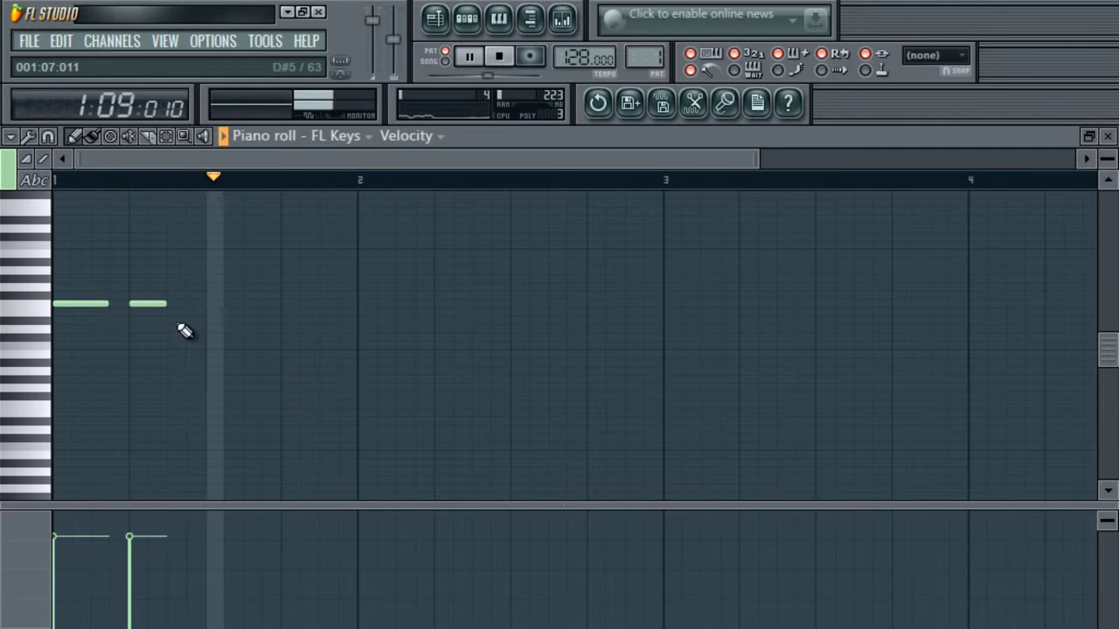
{"action": "left_click", "coordinate": [191, 321]}
{"action": "key", "text": "space"}
{"action": "key", "text": "space"}
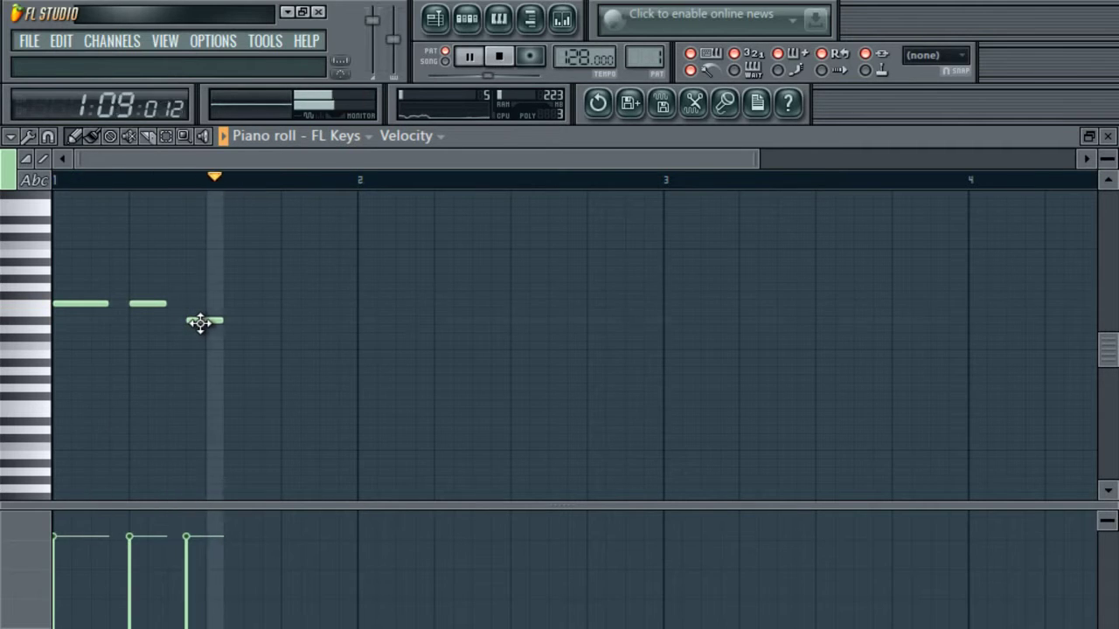
- Continue the melody into bar 2 with two-step notes C6, F5, C#6, C6 and F5
{"action": "left_click", "coordinate": [252, 246]}
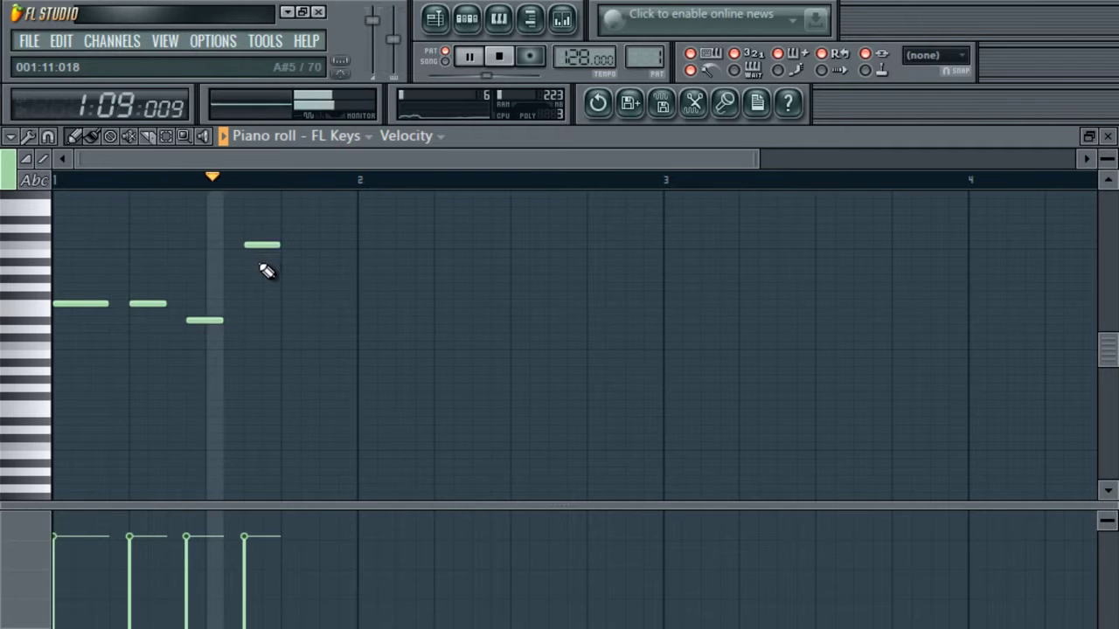
{"action": "left_click", "coordinate": [288, 303]}
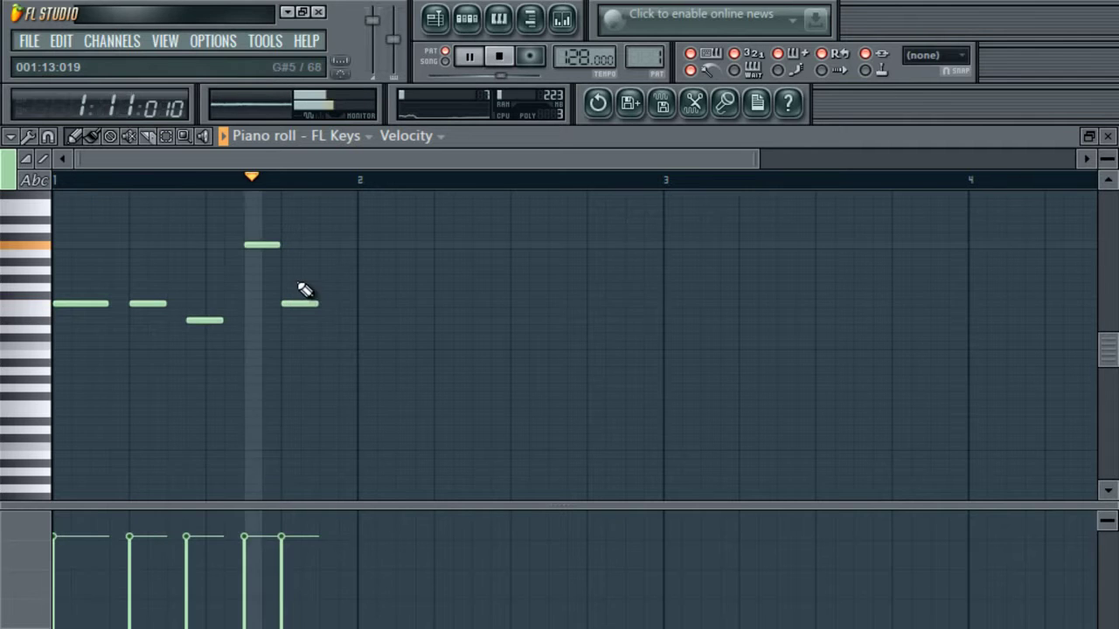
{"action": "left_click", "coordinate": [322, 235]}
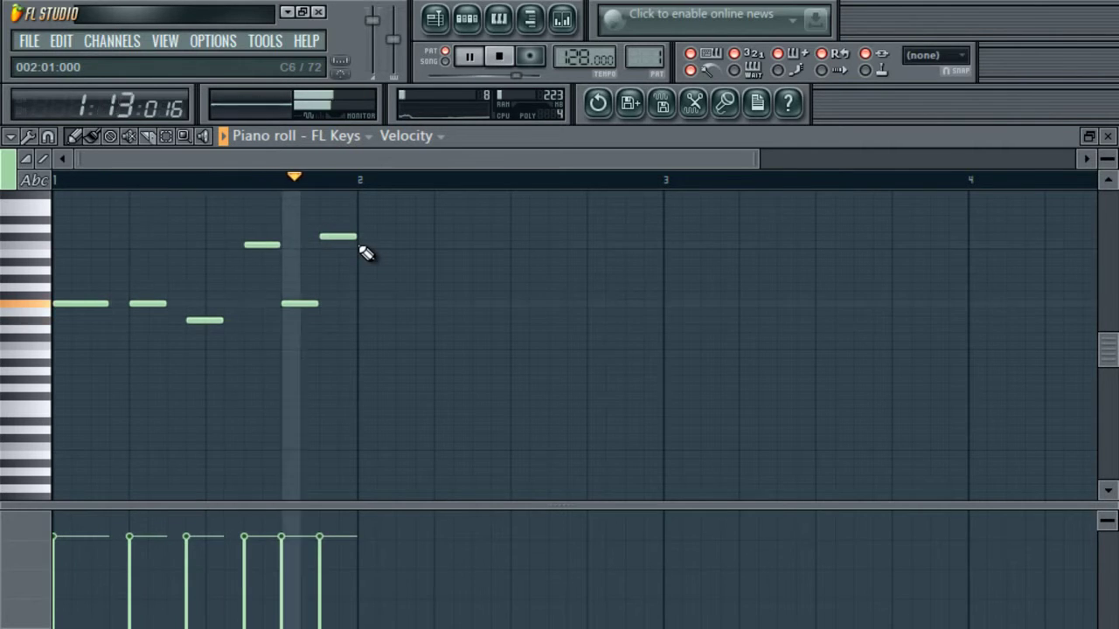
{"action": "left_click", "coordinate": [359, 245]}
{"action": "left_click", "coordinate": [411, 304]}
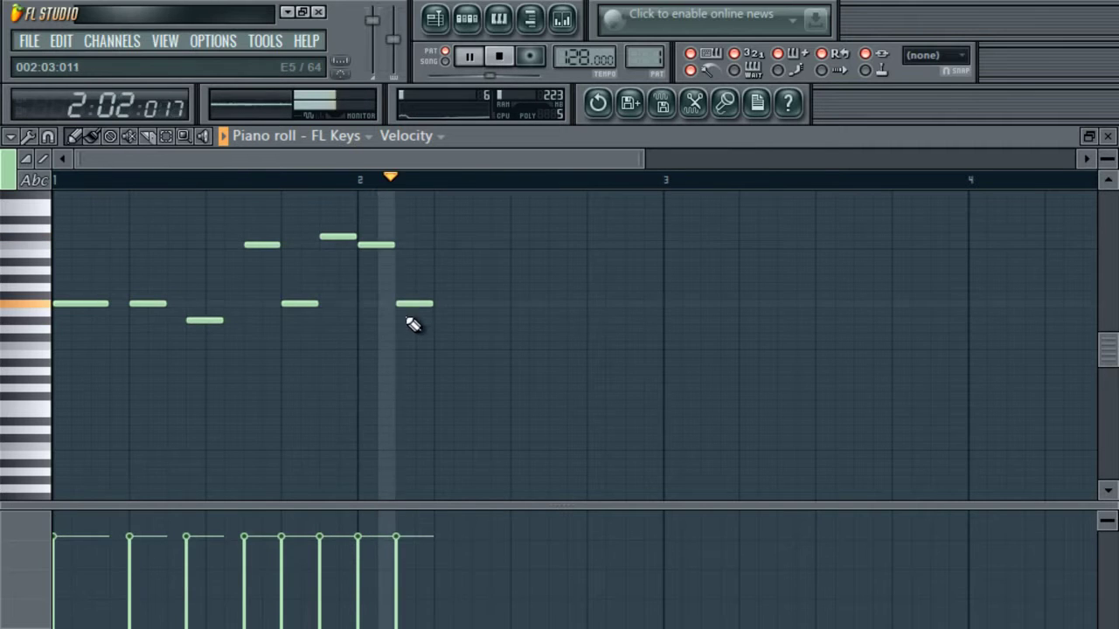
- Finish bar 2 with two-step G#5 and G5 notes and four-step F5 and D#5 notes
{"action": "left_click", "coordinate": [437, 278]}
{"action": "key", "text": "space"}
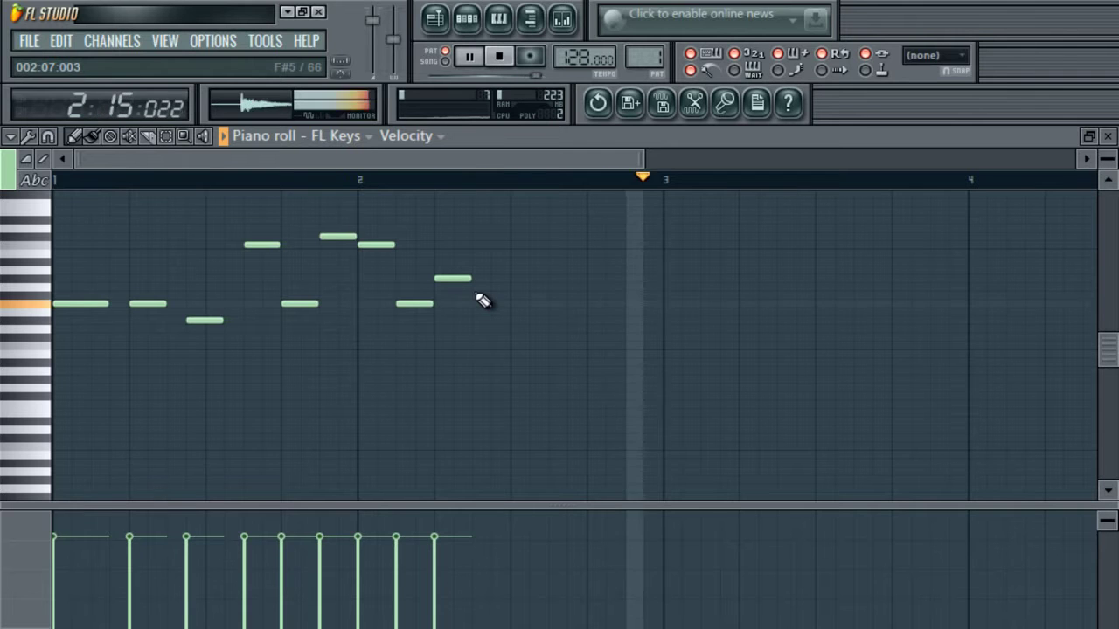
{"action": "left_click", "coordinate": [478, 288]}
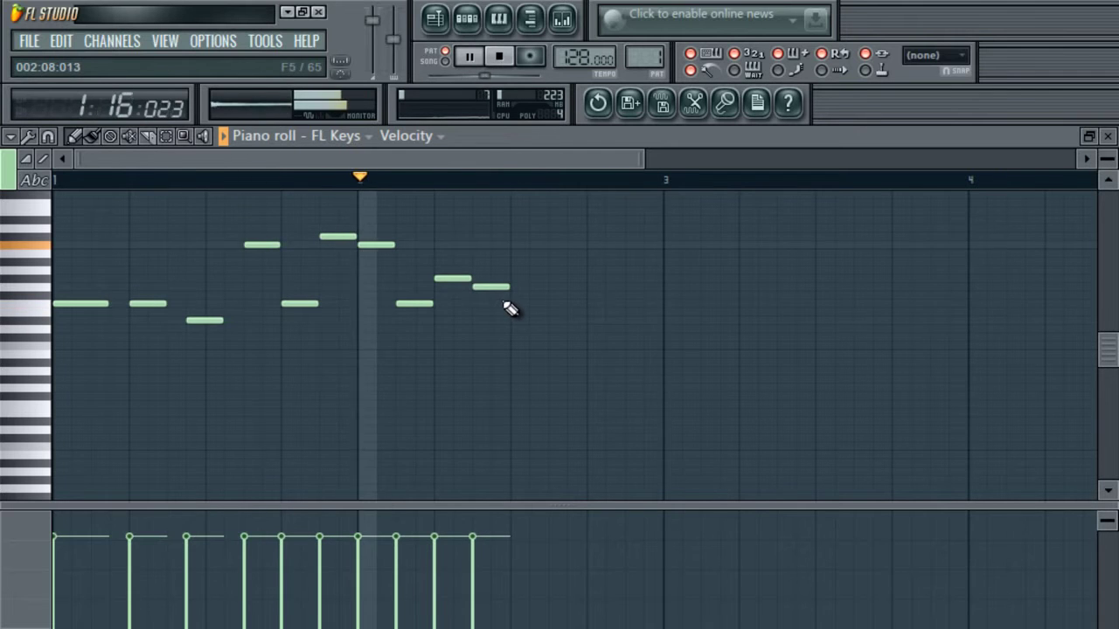
{"action": "left_click", "coordinate": [515, 304]}
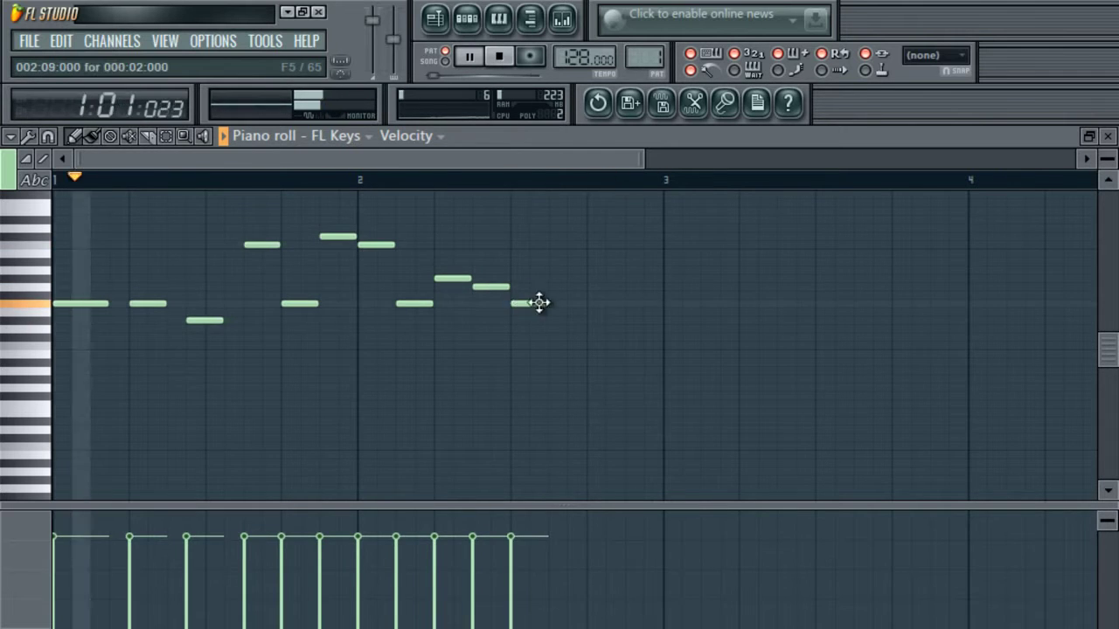
{"action": "left_click_drag", "start_coordinate": [546, 304], "coordinate": [585, 318]}
{"action": "left_click", "coordinate": [590, 320]}
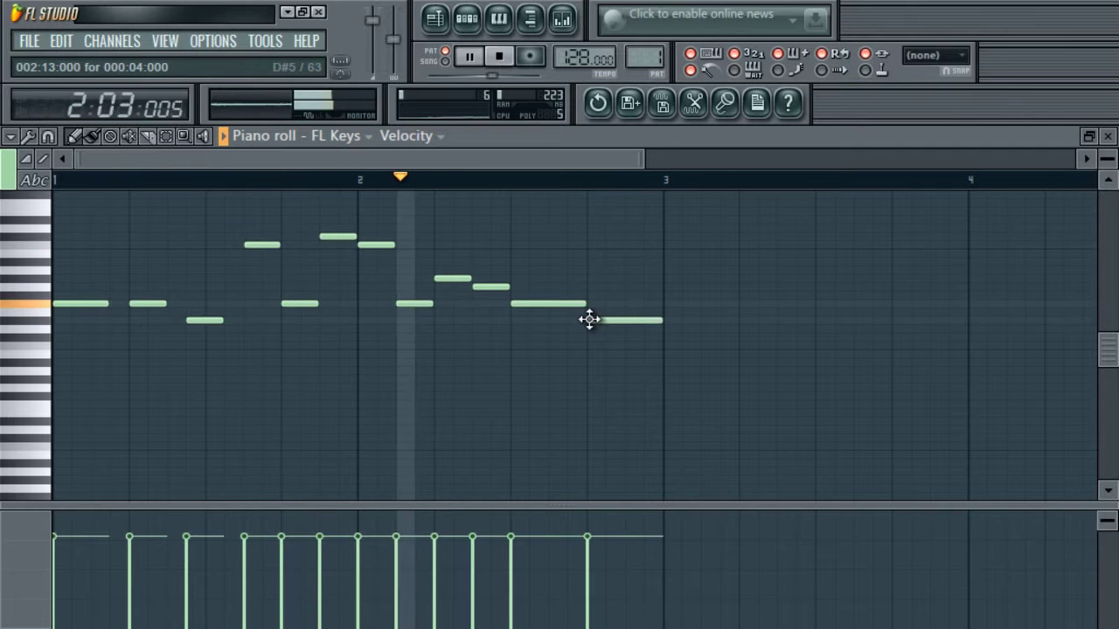
- Duplicate the two-bar melody without its last two notes so that the copy starts at bar 3
{"action": "left_click_drag", "start_coordinate": [641, 162], "coordinate": [826, 199]}
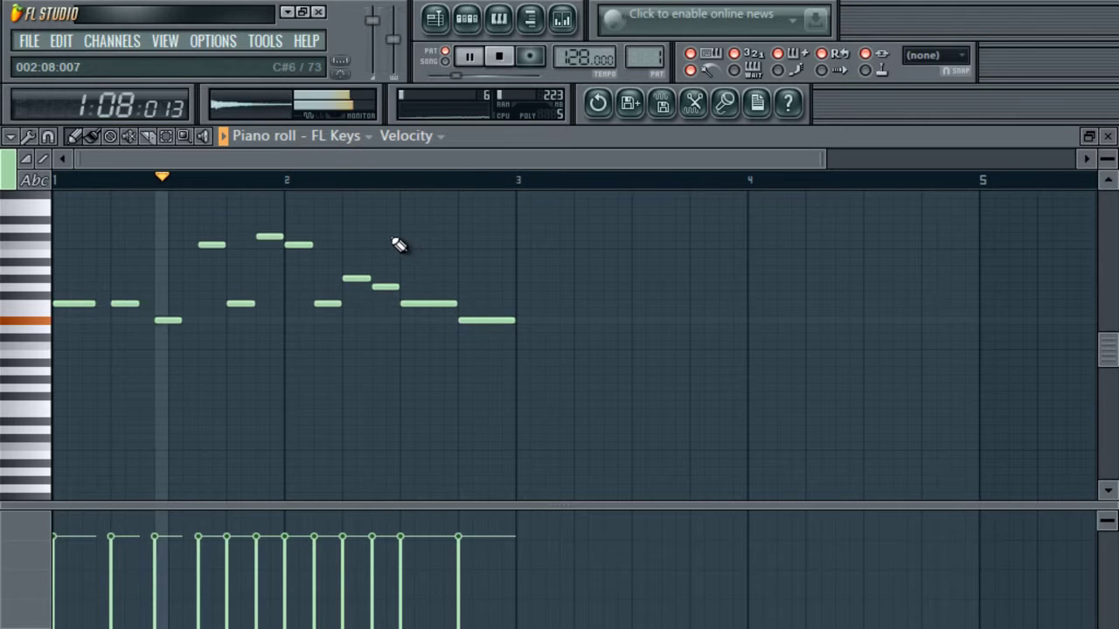
{"action": "left_click_drag", "start_coordinate": [398, 229], "coordinate": [35, 384]}
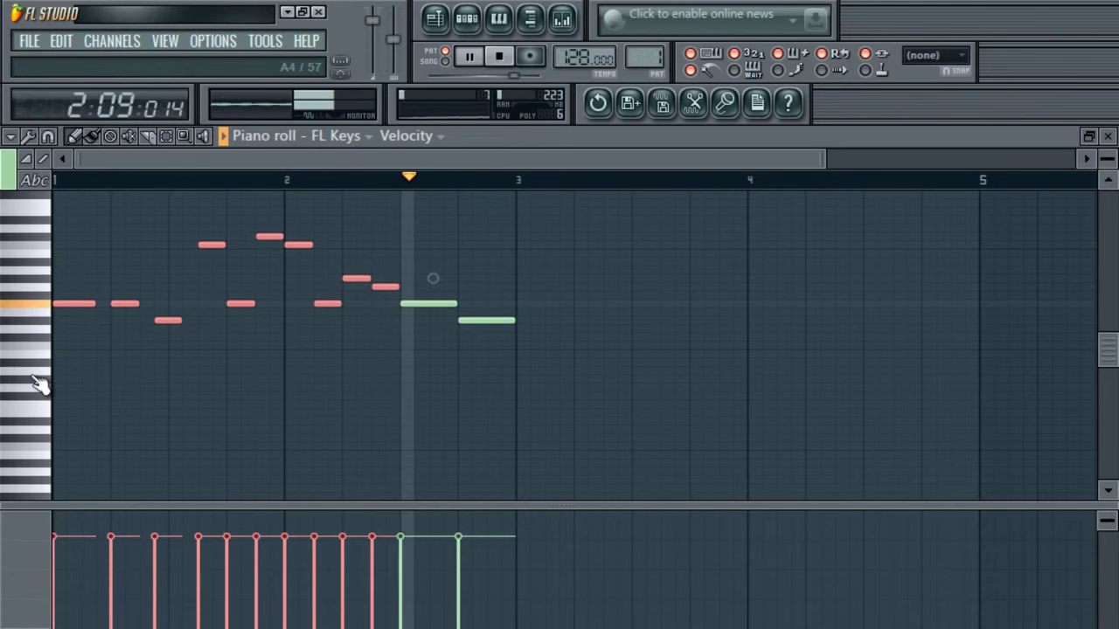
{"action": "left_click_drag", "start_coordinate": [69, 301], "coordinate": [538, 303], "text": "shift"}
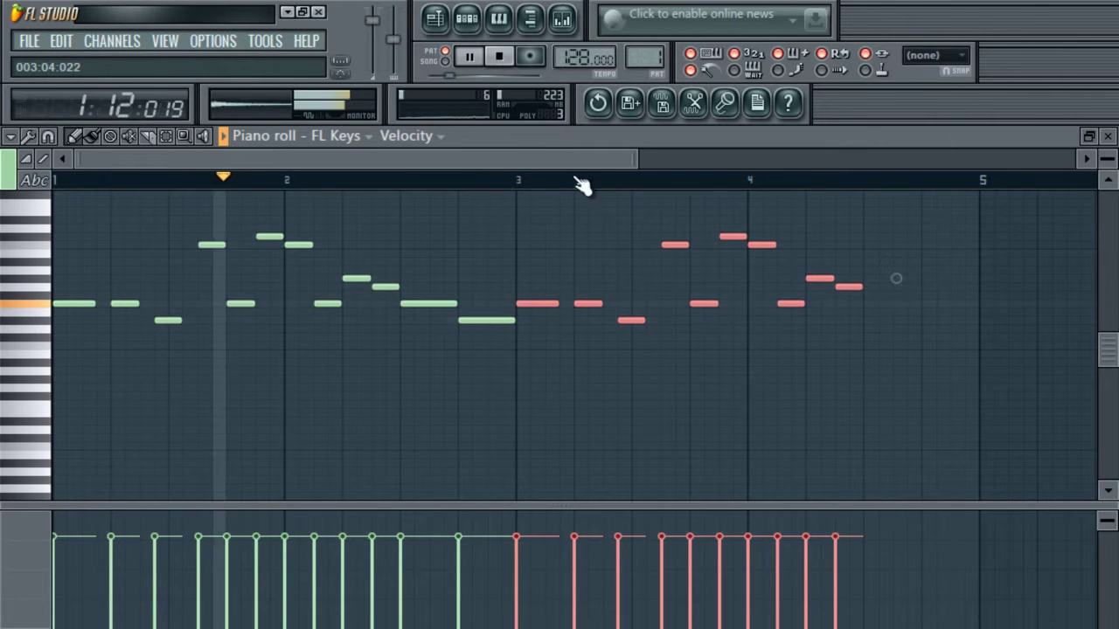
- Complete bar 4 with four-step F5 and G5 notes and stop playback
{"action": "left_click_drag", "start_coordinate": [580, 157], "coordinate": [731, 197]}
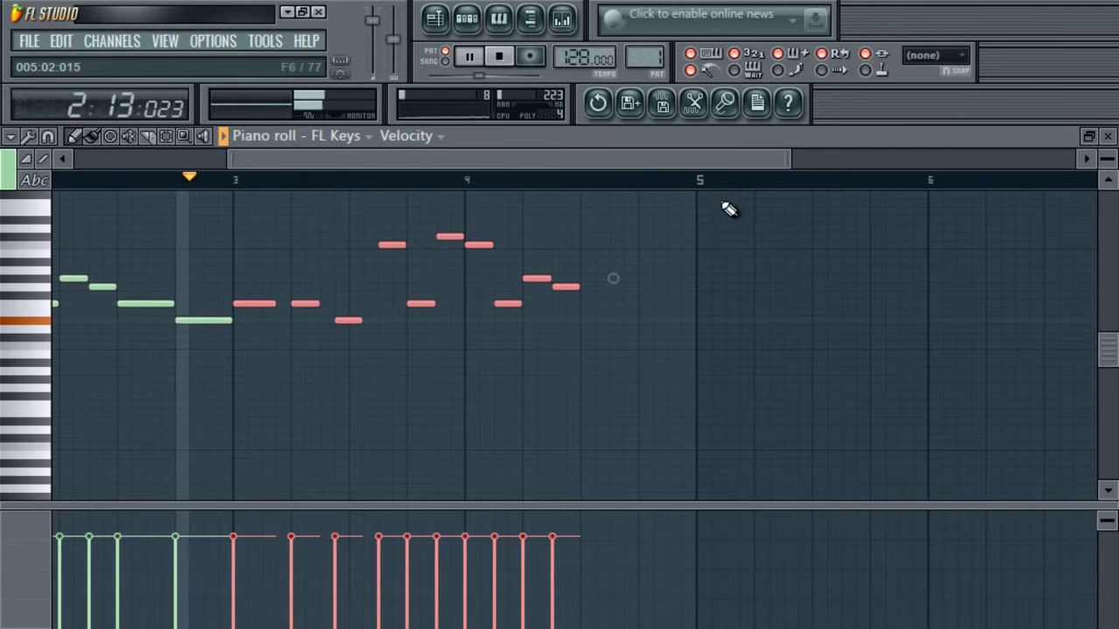
{"action": "left_click", "coordinate": [584, 306]}
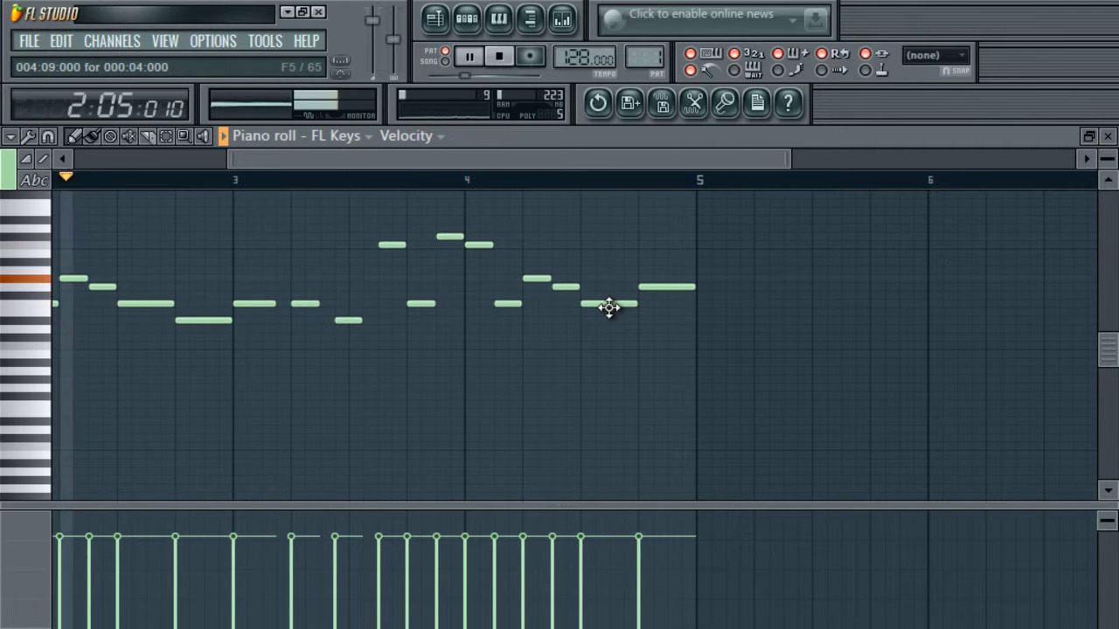
{"action": "left_click_drag", "start_coordinate": [555, 161], "coordinate": [210, 181]}
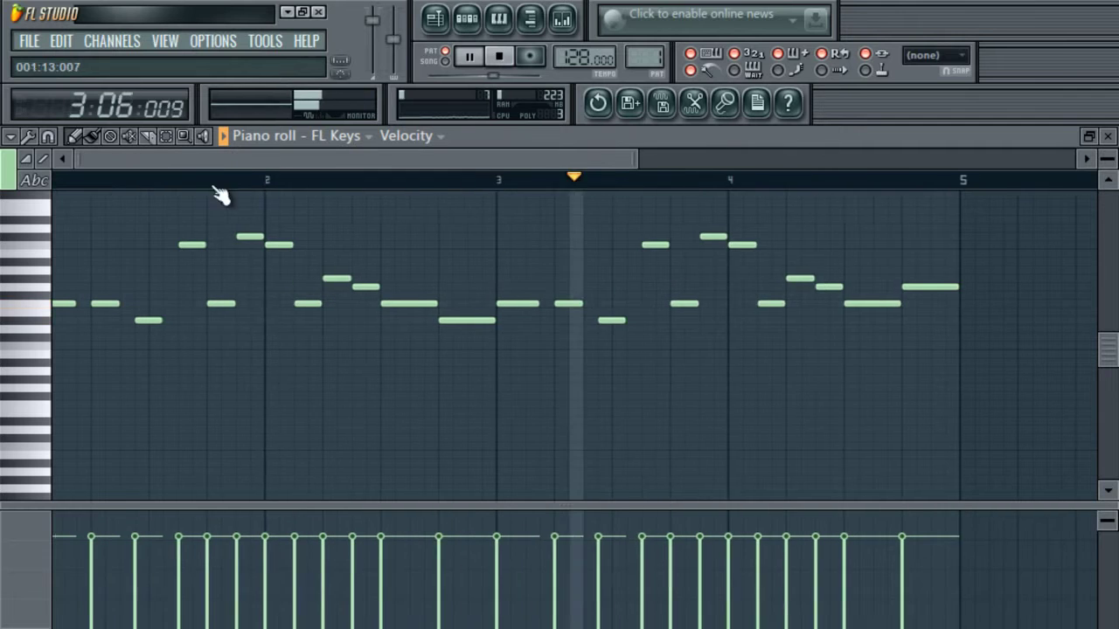
{"action": "left_click_drag", "start_coordinate": [635, 156], "coordinate": [909, 179]}
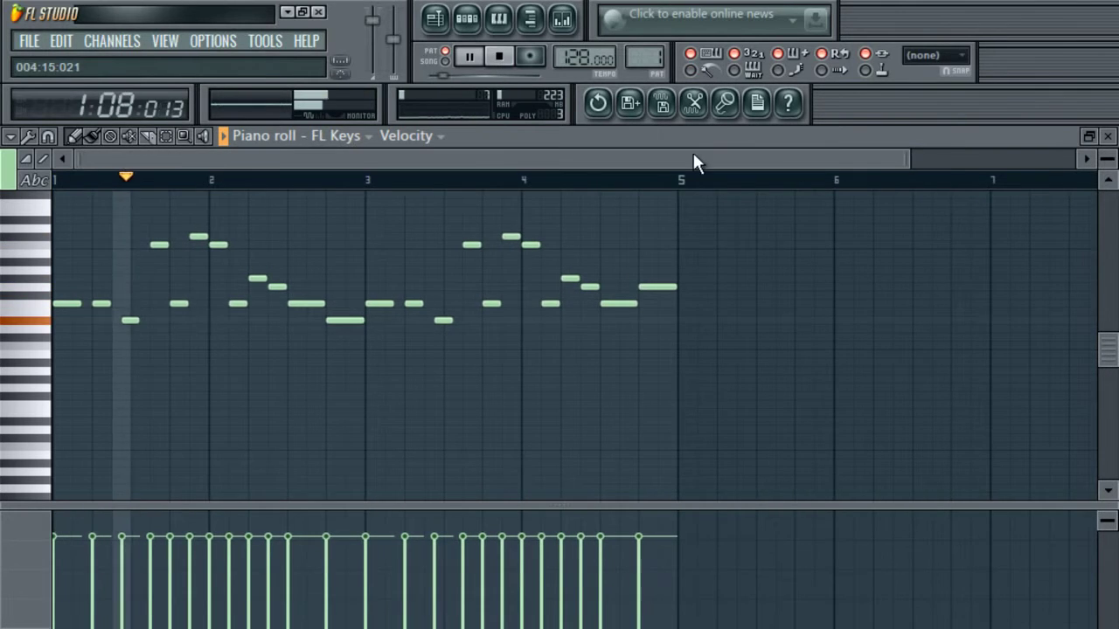
{"action": "key", "text": "space"}
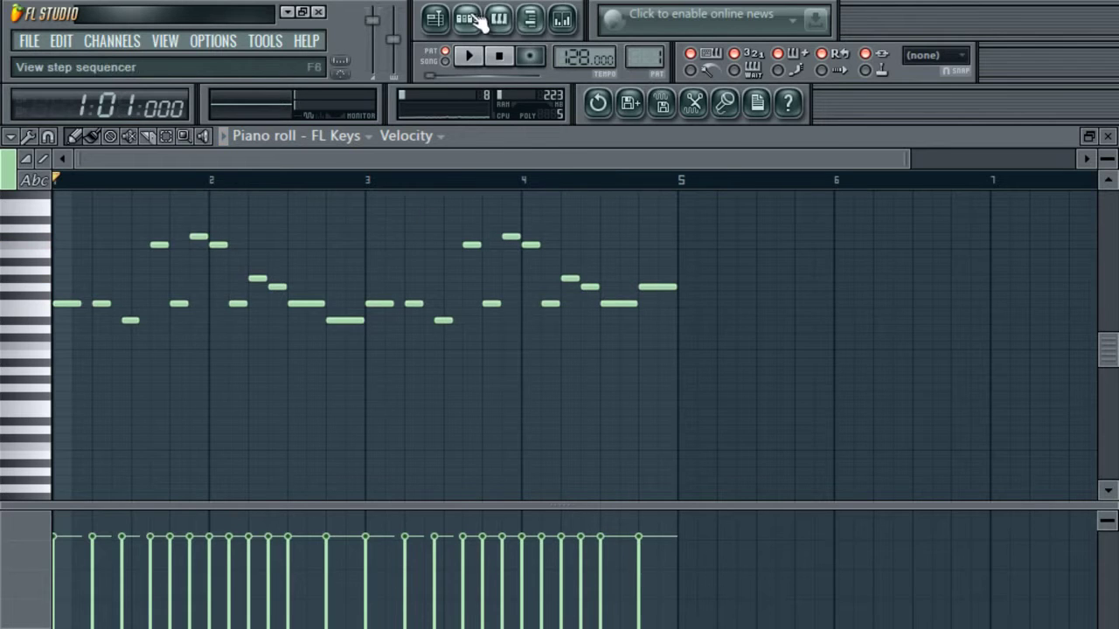
- Copy the FL Keys melody from pattern 1 and paste it into the FL Keys piano roll of pattern 2
{"action": "left_click", "coordinate": [466, 17]}
{"action": "right_click", "coordinate": [151, 199]}
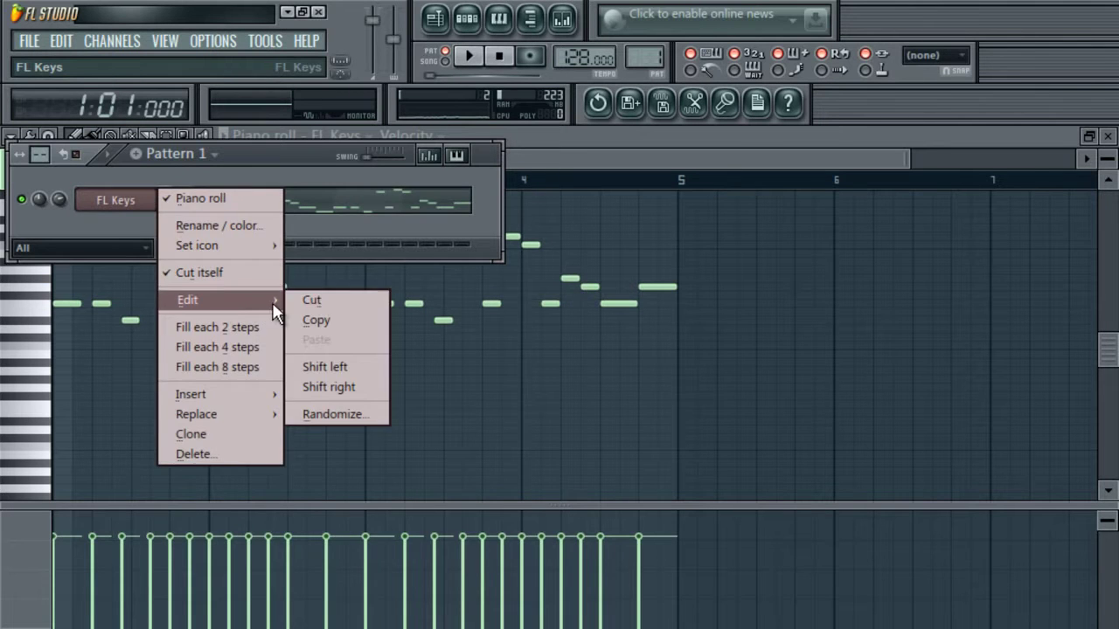
{"action": "left_click", "coordinate": [311, 323]}
{"action": "right_click", "coordinate": [164, 200]}
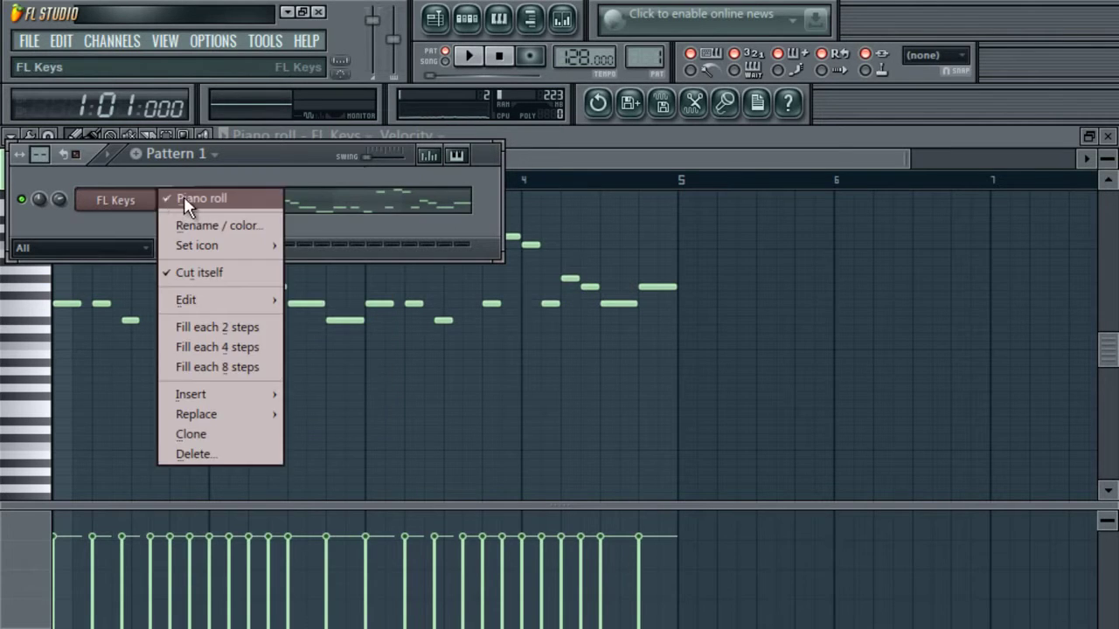
{"action": "left_click", "coordinate": [187, 198]}
{"action": "right_click", "coordinate": [166, 199]}
{"action": "left_click", "coordinate": [184, 198]}
{"action": "left_click_drag", "start_coordinate": [252, 154], "coordinate": [1104, 170]}
{"action": "scroll", "coordinate": [1110, 336], "scroll_direction": "down", "scroll_amount": 1}
{"action": "left_click_drag", "start_coordinate": [905, 201], "coordinate": [7, 443]}
{"action": "left_click_drag", "start_coordinate": [645, 59], "coordinate": [647, 55]}
{"action": "key", "text": "ctrl+v"}
- Start a lower line in bar 1 with a three-step C4 and a two-step C4 beneath the melody's first two notes
{"action": "scroll", "coordinate": [881, 352], "scroll_direction": "down", "scroll_amount": 7}
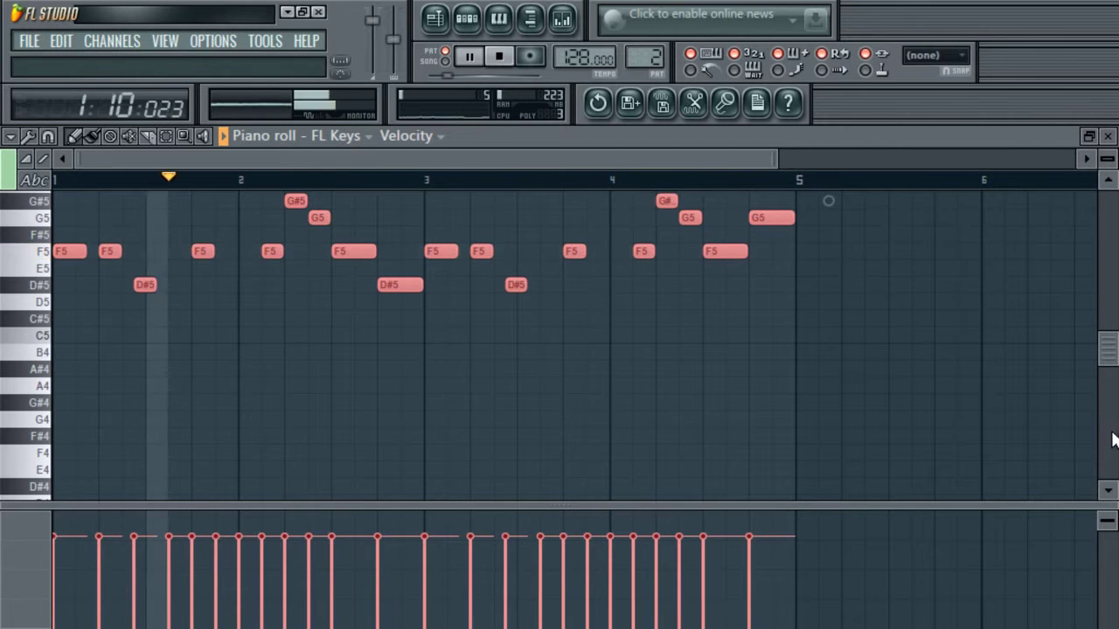
{"action": "scroll", "coordinate": [71, 362], "scroll_direction": "down", "scroll_amount": 4}
{"action": "left_click", "coordinate": [58, 340]}
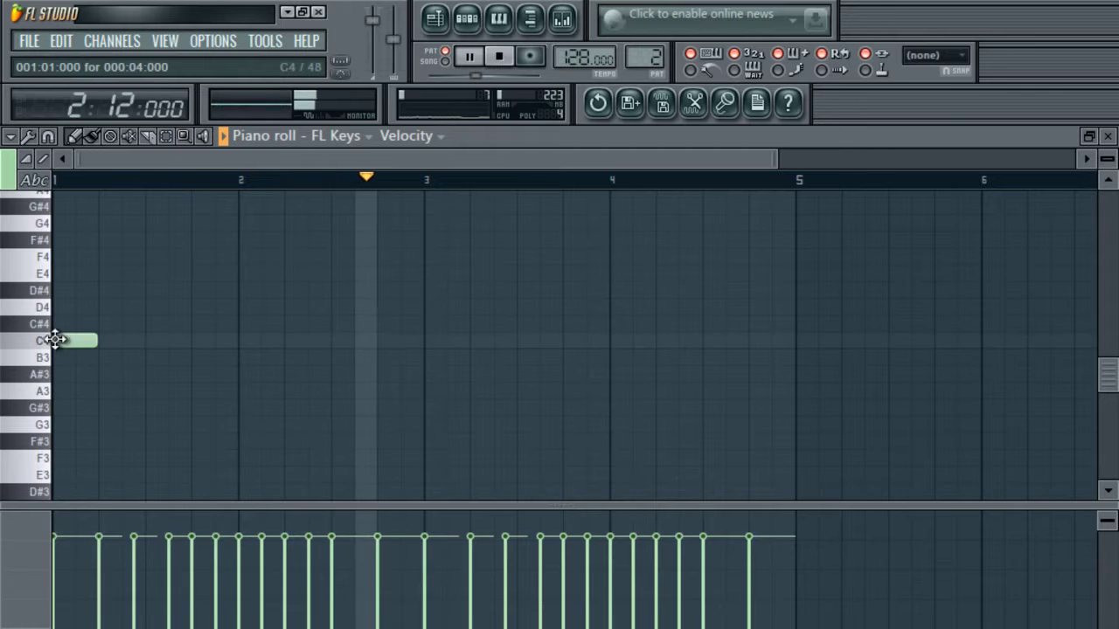
{"action": "left_click_drag", "start_coordinate": [775, 158], "coordinate": [540, 161]}
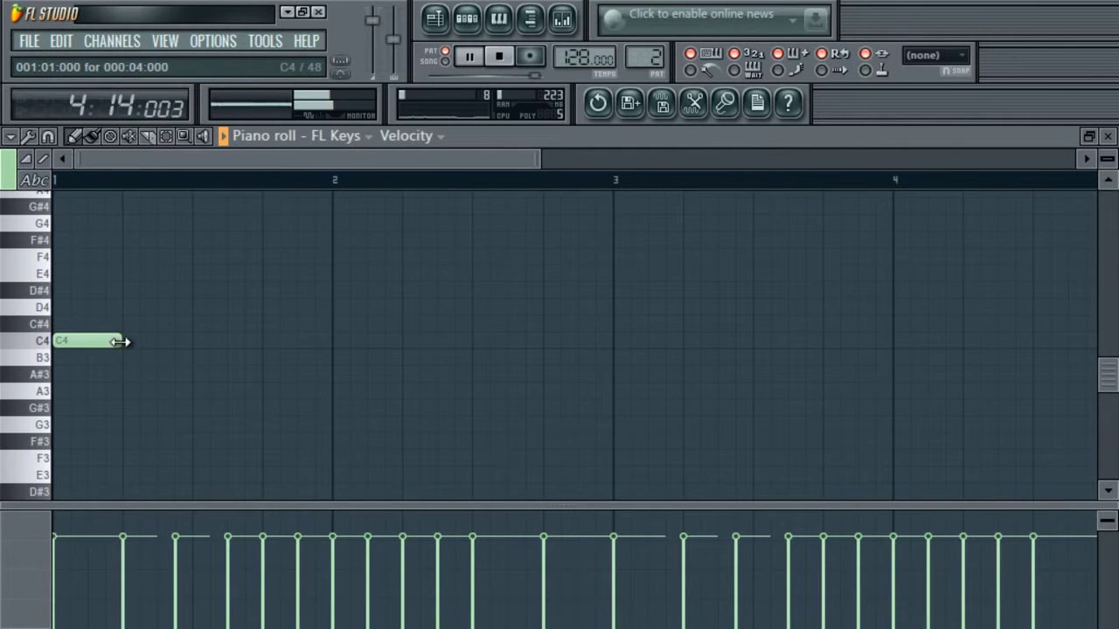
{"action": "left_click_drag", "start_coordinate": [110, 344], "coordinate": [93, 343]}
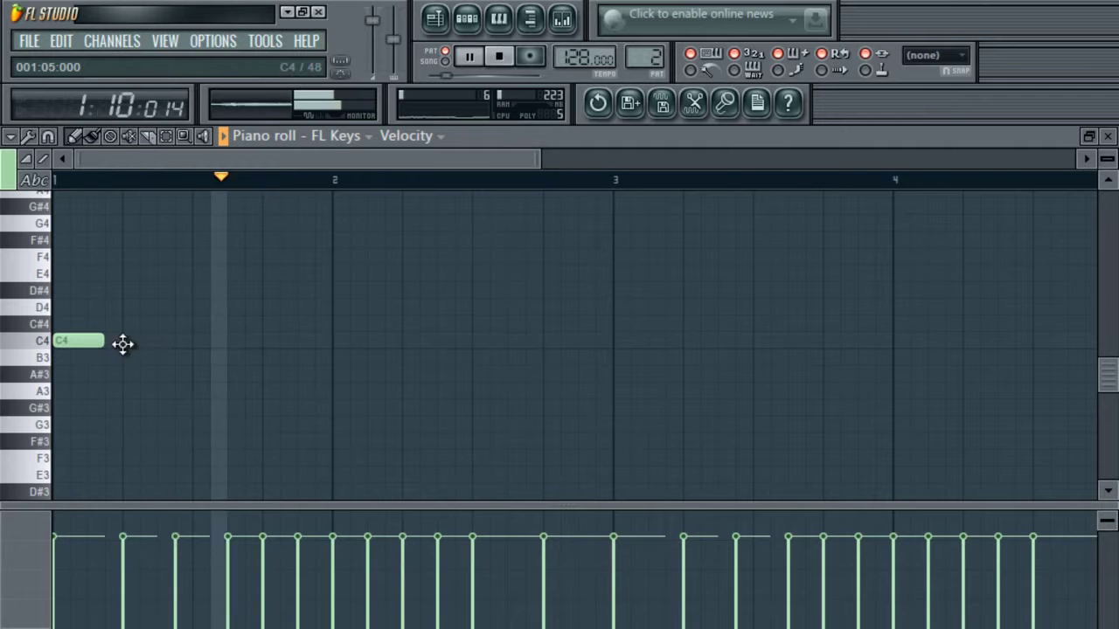
{"action": "left_click_drag", "start_coordinate": [169, 340], "coordinate": [153, 341]}
- Complete bar 1 of the lower line with three more two-step C4 notes and a two-step C#4
{"action": "left_click", "coordinate": [185, 340]}
{"action": "left_click", "coordinate": [238, 340]}
{"action": "left_click", "coordinate": [267, 340]}
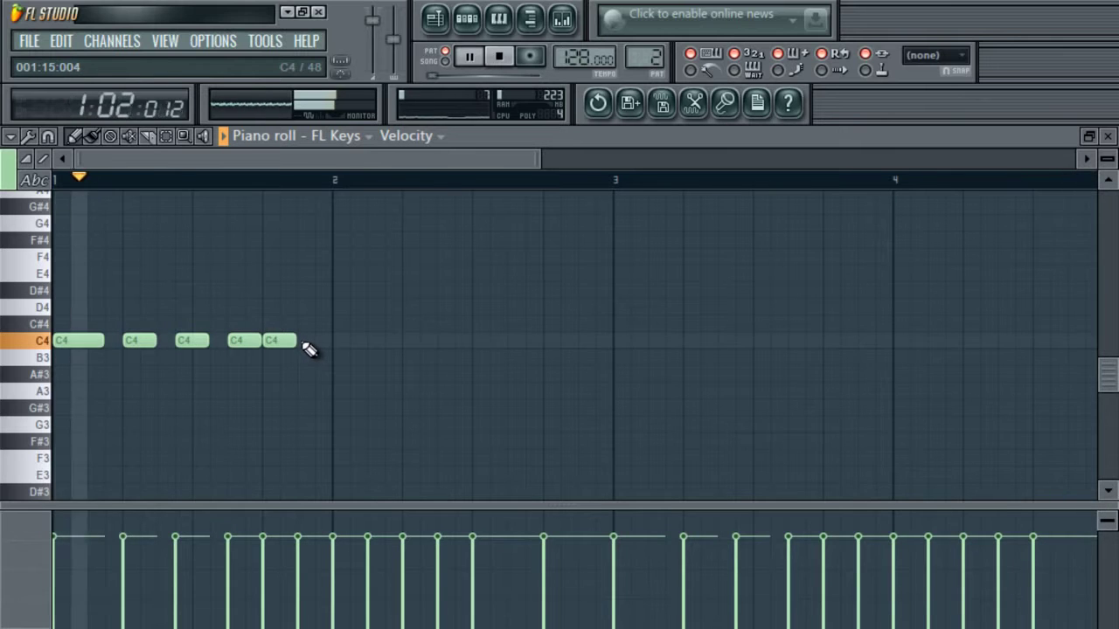
{"action": "left_click", "coordinate": [303, 332]}
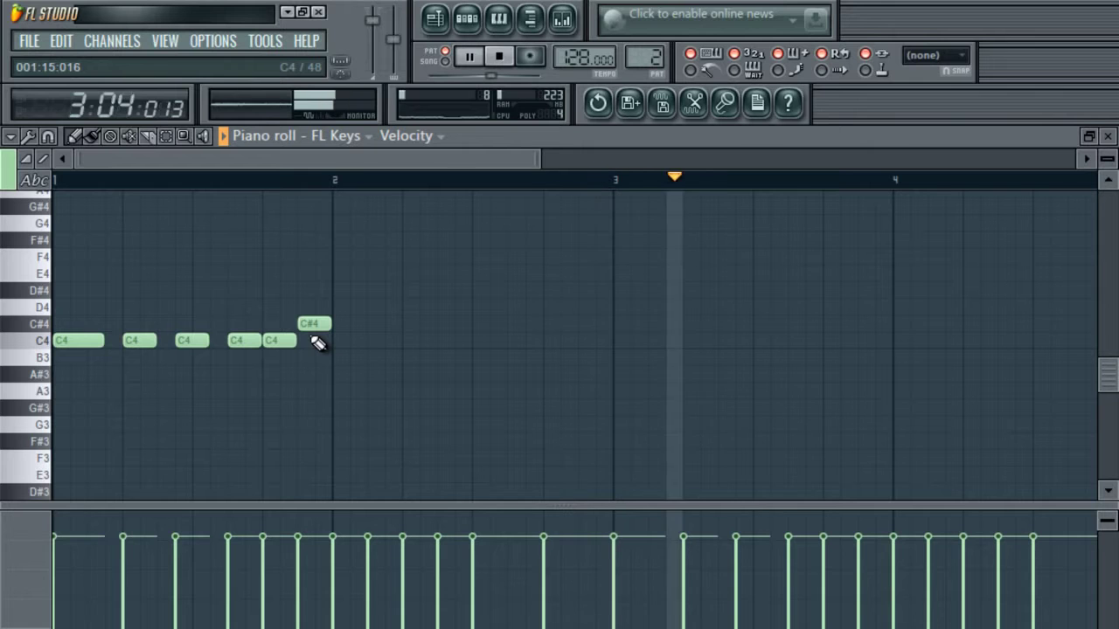
- Start bar 2 of the lower line with two-step C4, F4 and G#4 notes and restart playback
{"action": "left_click", "coordinate": [334, 341]}
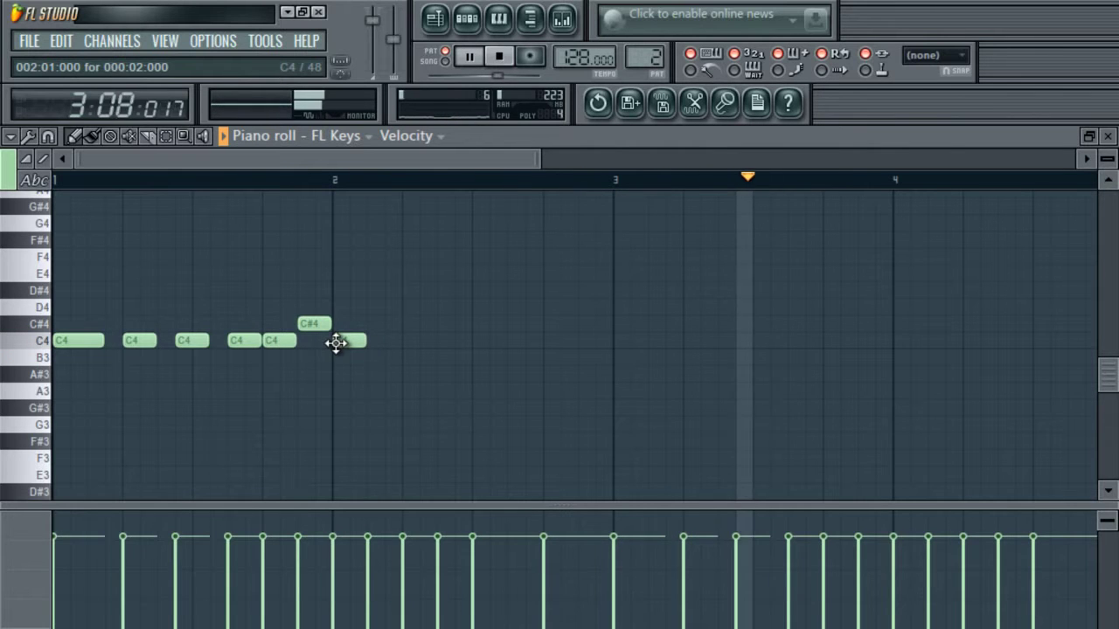
{"action": "left_click", "coordinate": [384, 292]}
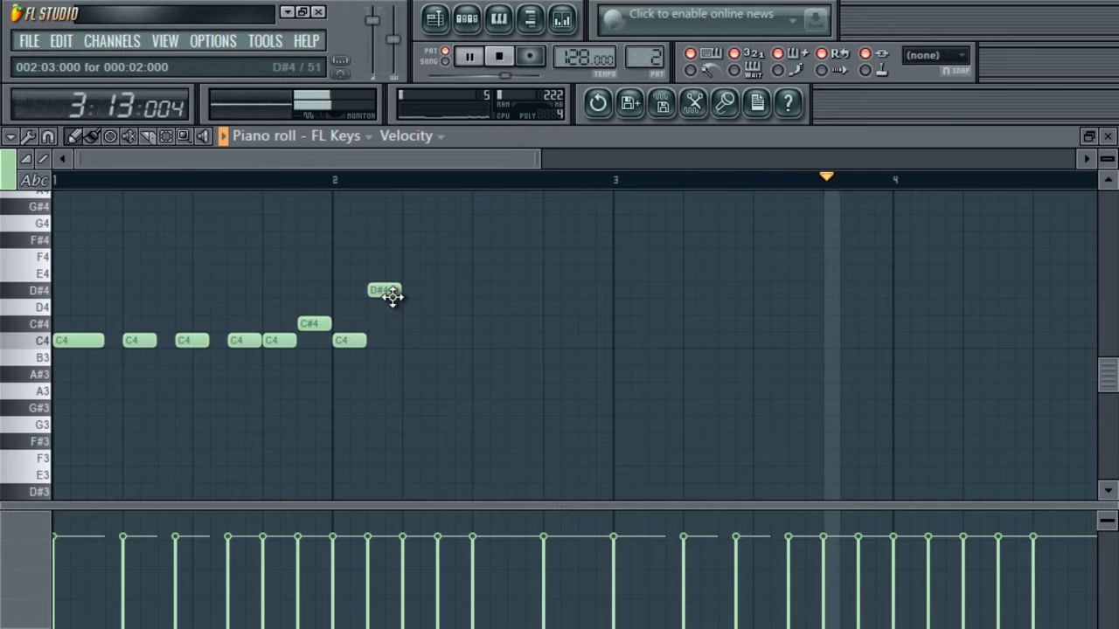
{"action": "left_click", "coordinate": [410, 239]}
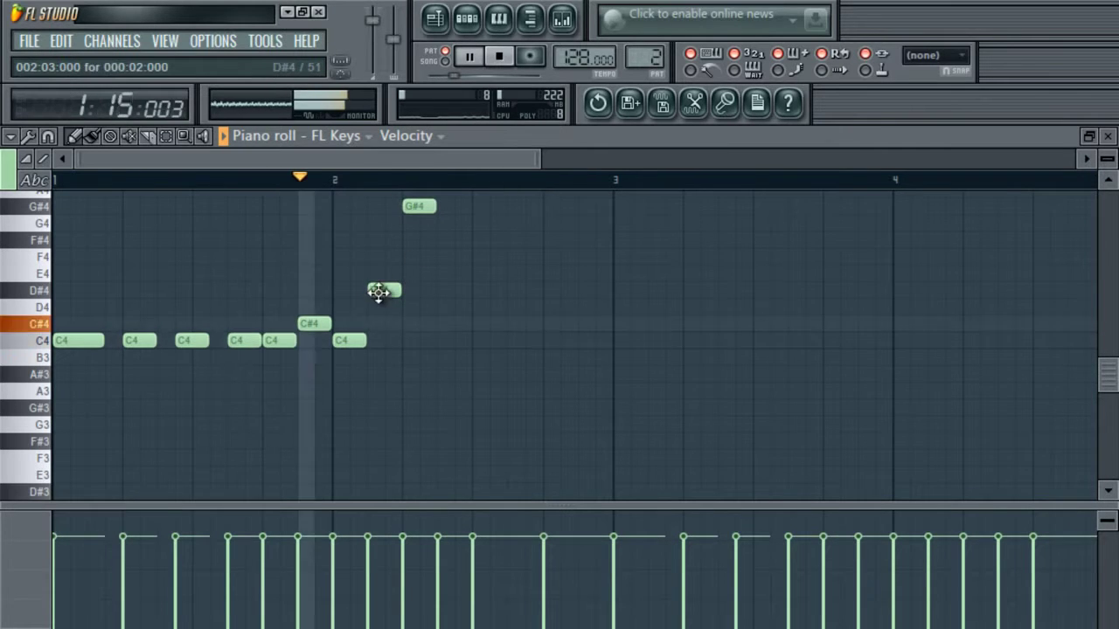
{"action": "left_click_drag", "start_coordinate": [381, 281], "coordinate": [382, 257]}
{"action": "left_click", "coordinate": [501, 62]}
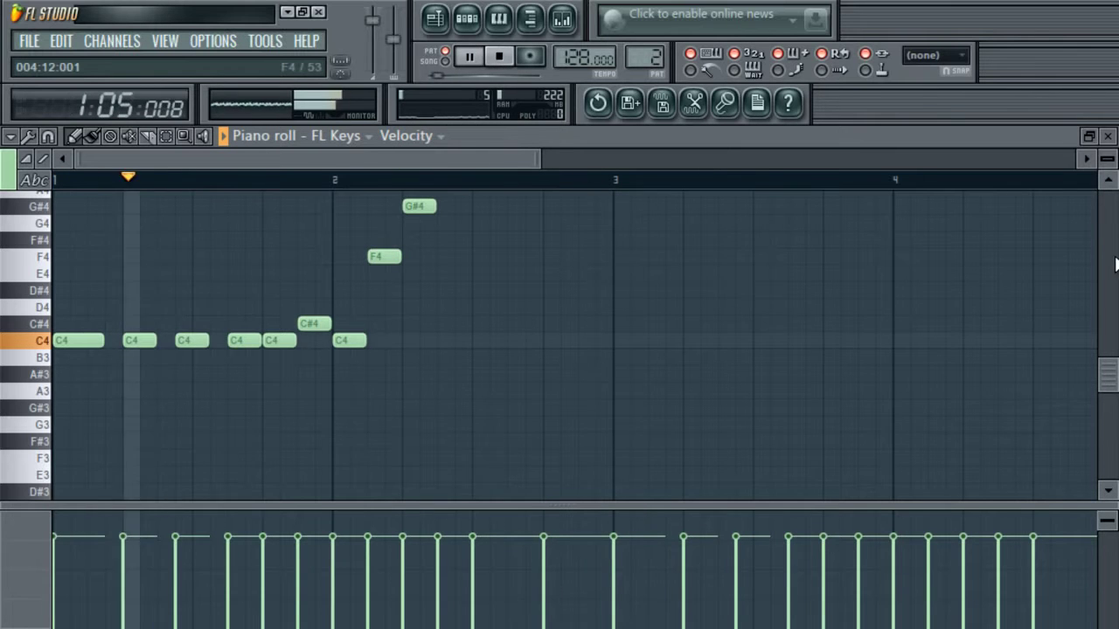
- Finish bar 2 of the lower line with a two-step G4, a four-step F4 and a four-step D#4
{"action": "mouse_move", "coordinate": [1111, 382]}
{"action": "left_mouse_down"}
{"action": "mouse_move", "coordinate": [1104, 344]}
{"action": "mouse_move", "coordinate": [1108, 372]}
{"action": "left_mouse_up"}
{"action": "left_click", "coordinate": [436, 332]}
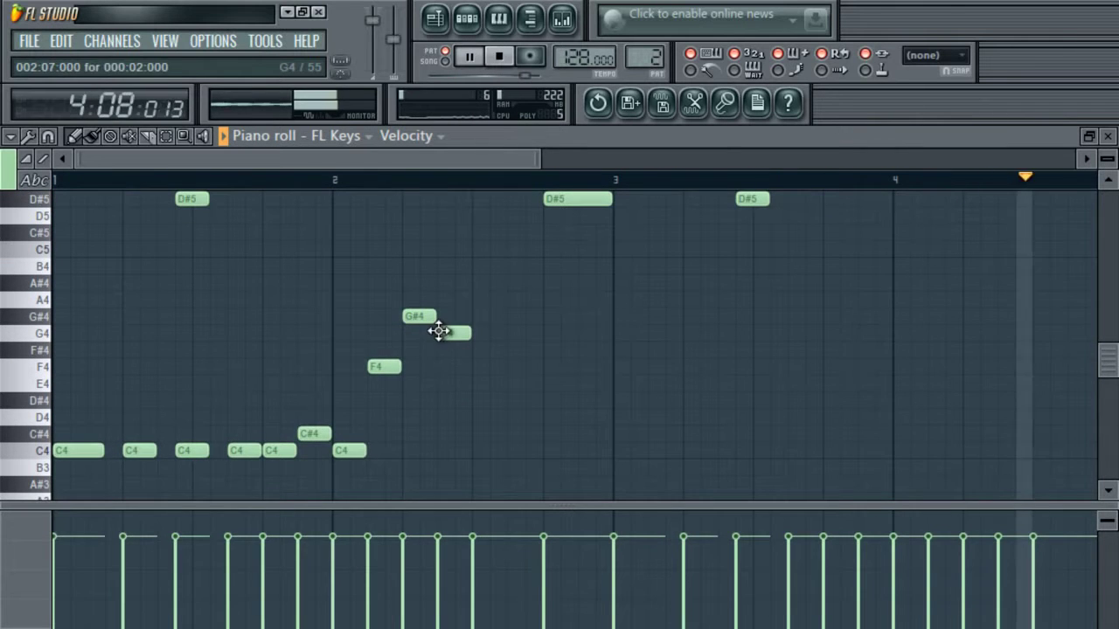
{"action": "left_click", "coordinate": [477, 367]}
{"action": "left_click_drag", "start_coordinate": [490, 366], "coordinate": [541, 376]}
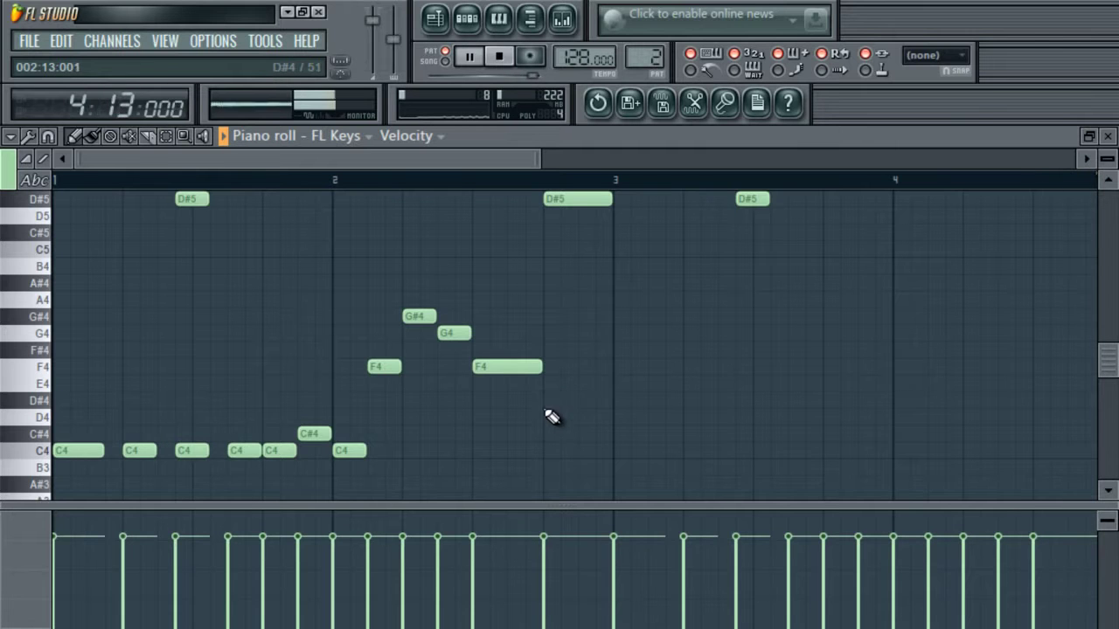
{"action": "left_click_drag", "start_coordinate": [533, 403], "coordinate": [532, 402]}
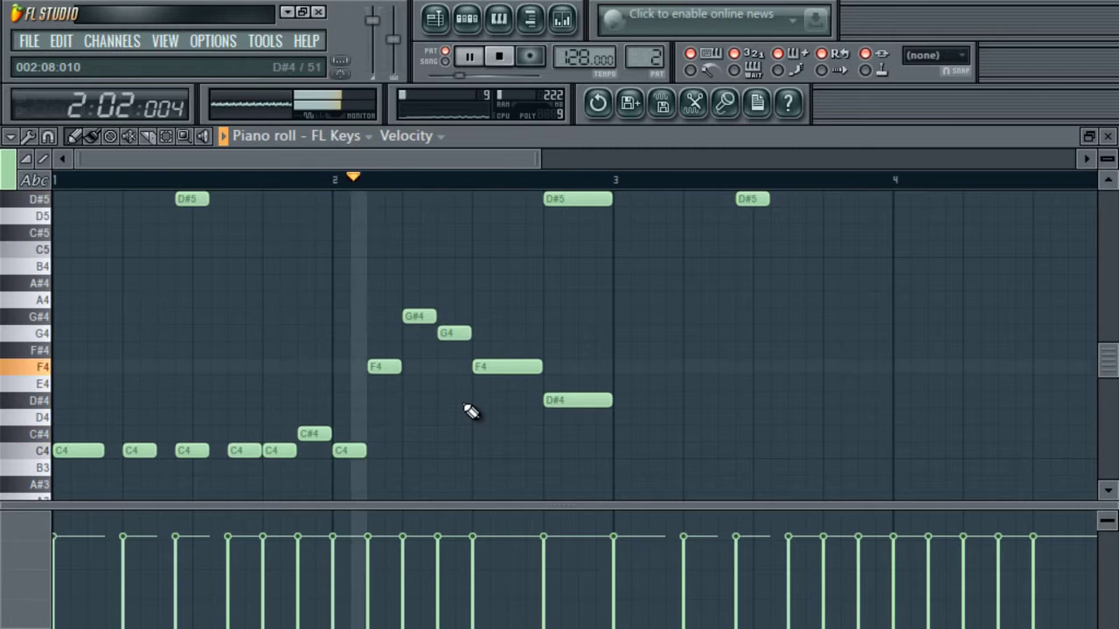
- Copy the lower line's five C4 notes from bar 1 to bar 3 on D#4 and end that bar with a two-step F4
{"action": "left_click_drag", "start_coordinate": [535, 158], "coordinate": [615, 197]}
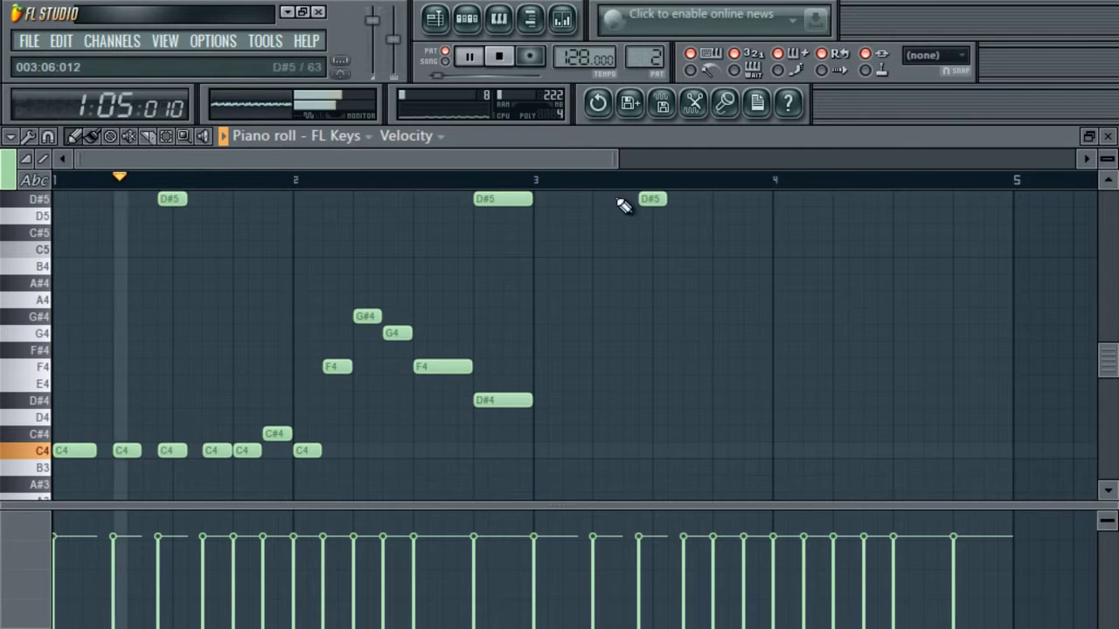
{"action": "left_click_drag", "start_coordinate": [76, 428], "coordinate": [247, 481]}
{"action": "left_click_drag", "start_coordinate": [90, 452], "coordinate": [559, 395]}
{"action": "left_click_drag", "start_coordinate": [431, 164], "coordinate": [651, 178]}
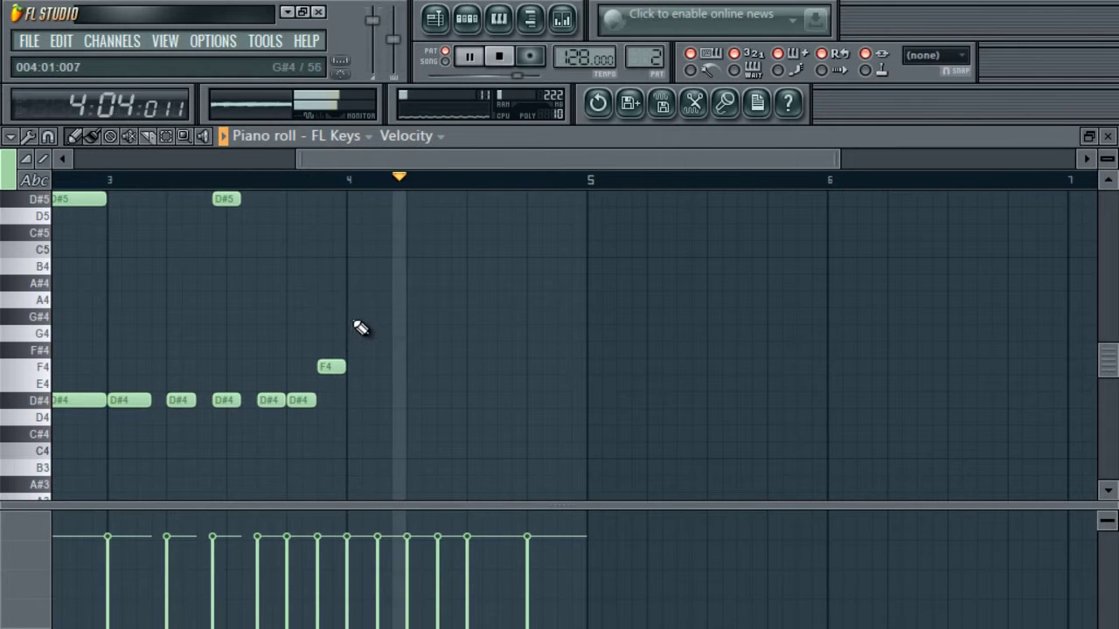
- Raise the last two lower-line notes of bar 3 to F4 and C#5, and begin bar 4 with a two-step C5
{"action": "left_click_drag", "start_coordinate": [461, 155], "coordinate": [309, 187]}
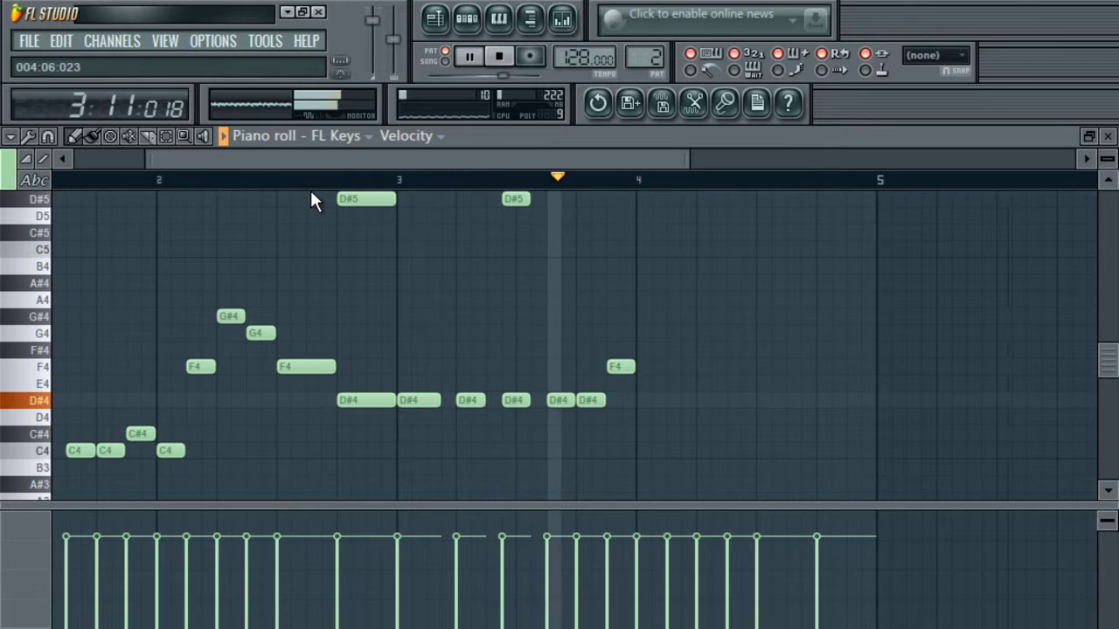
{"action": "scroll", "coordinate": [310, 200], "scroll_direction": "left", "scroll_amount": 2}
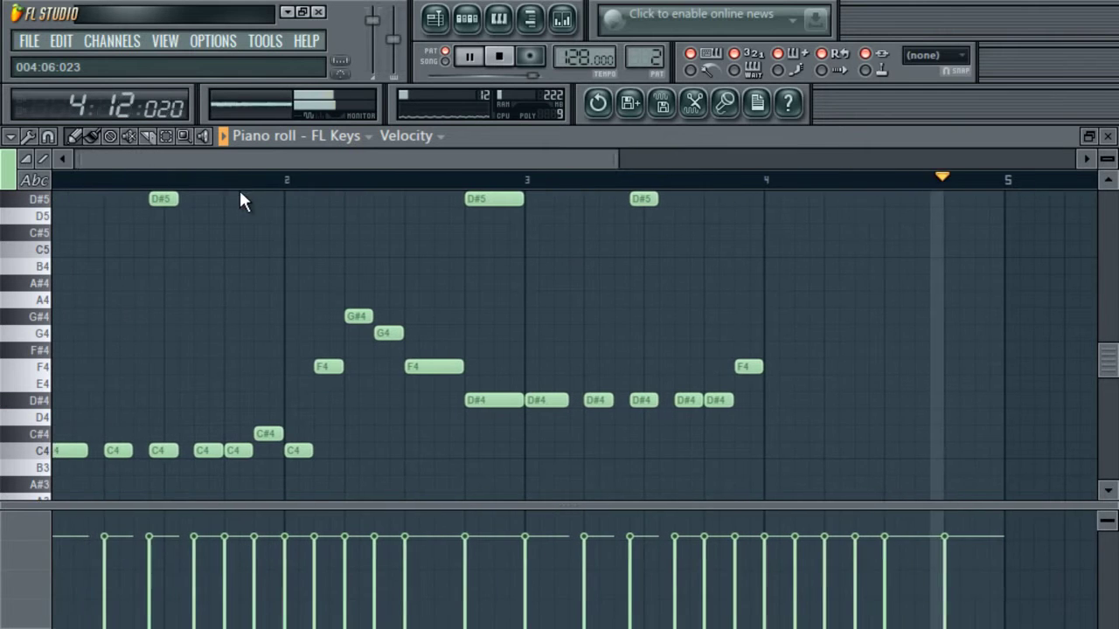
{"action": "scroll", "coordinate": [266, 197], "scroll_direction": "right", "scroll_amount": 1}
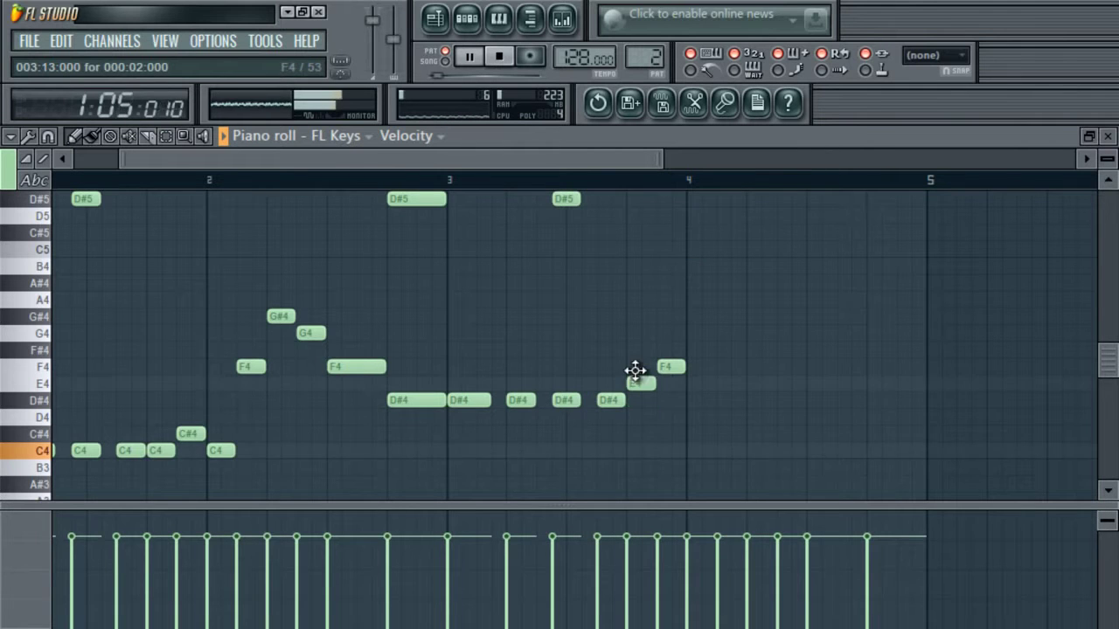
{"action": "left_click_drag", "start_coordinate": [669, 367], "coordinate": [670, 232]}
{"action": "left_click", "coordinate": [697, 250]}
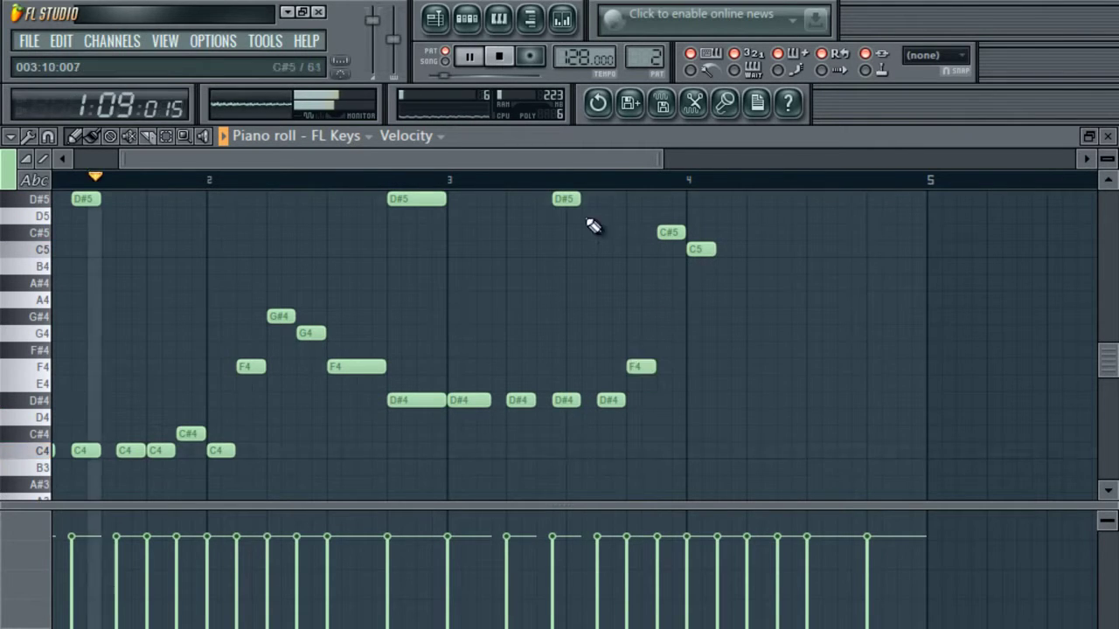
- Complete bar 4 of the lower line with two-step F4, G#4 and G4 notes, then four-step F4 and G4 notes
{"action": "left_click_drag", "start_coordinate": [603, 157], "coordinate": [687, 168]}
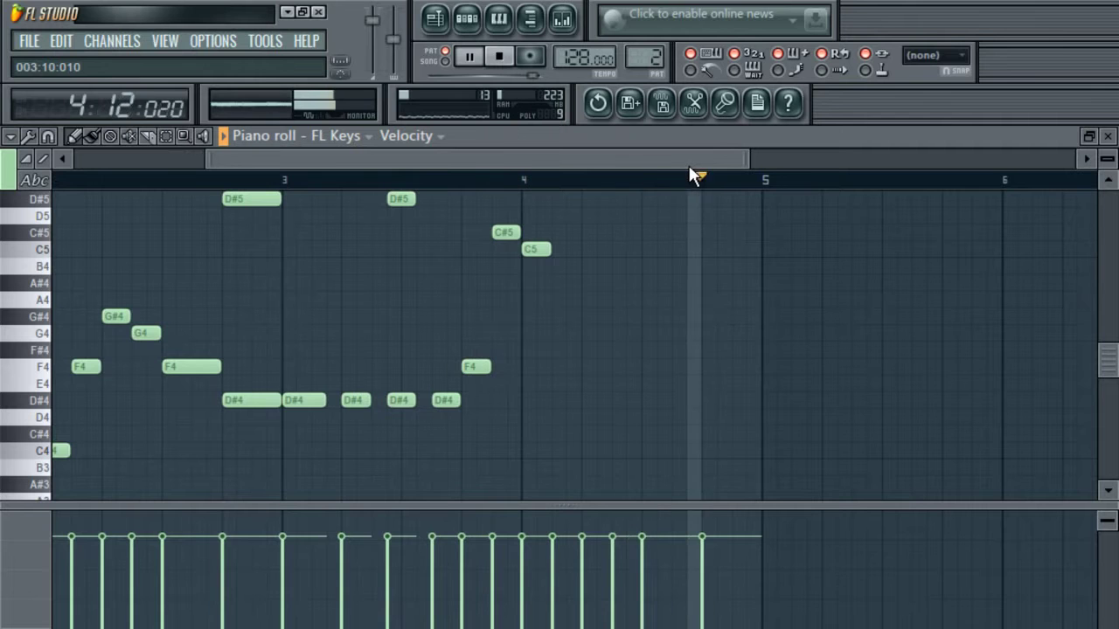
{"action": "left_click", "coordinate": [556, 367]}
{"action": "left_click", "coordinate": [597, 315]}
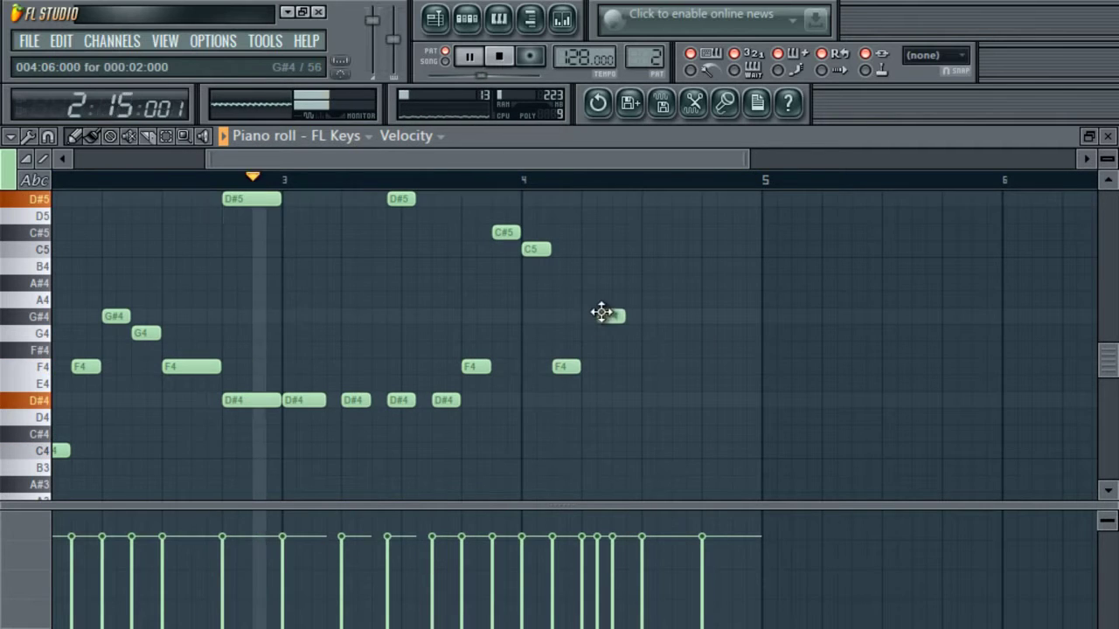
{"action": "left_click", "coordinate": [616, 334]}
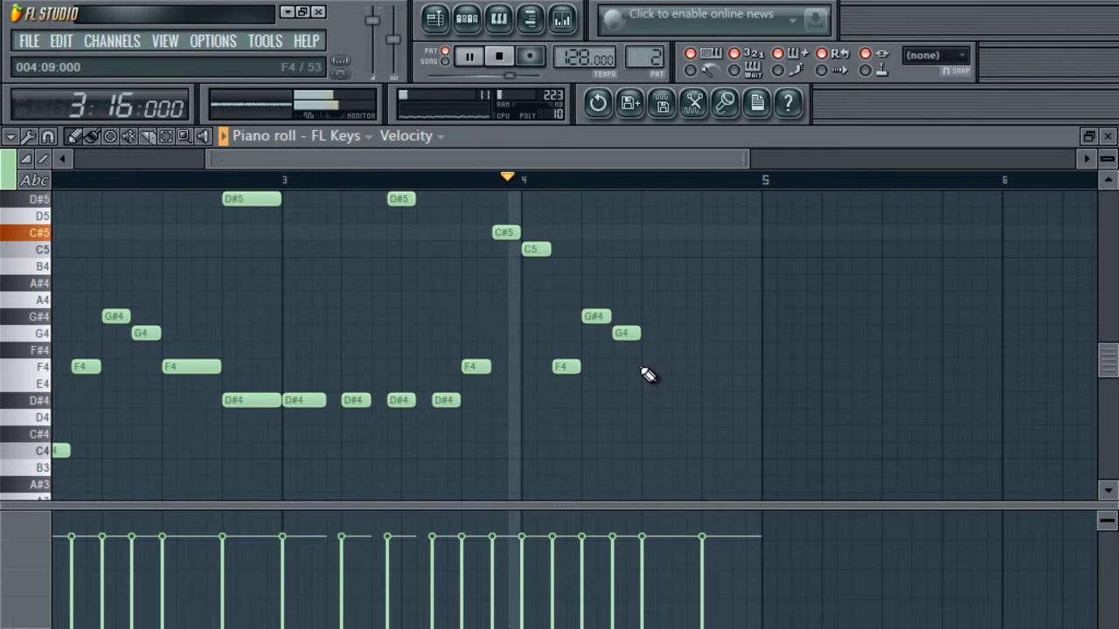
{"action": "left_click", "coordinate": [645, 368]}
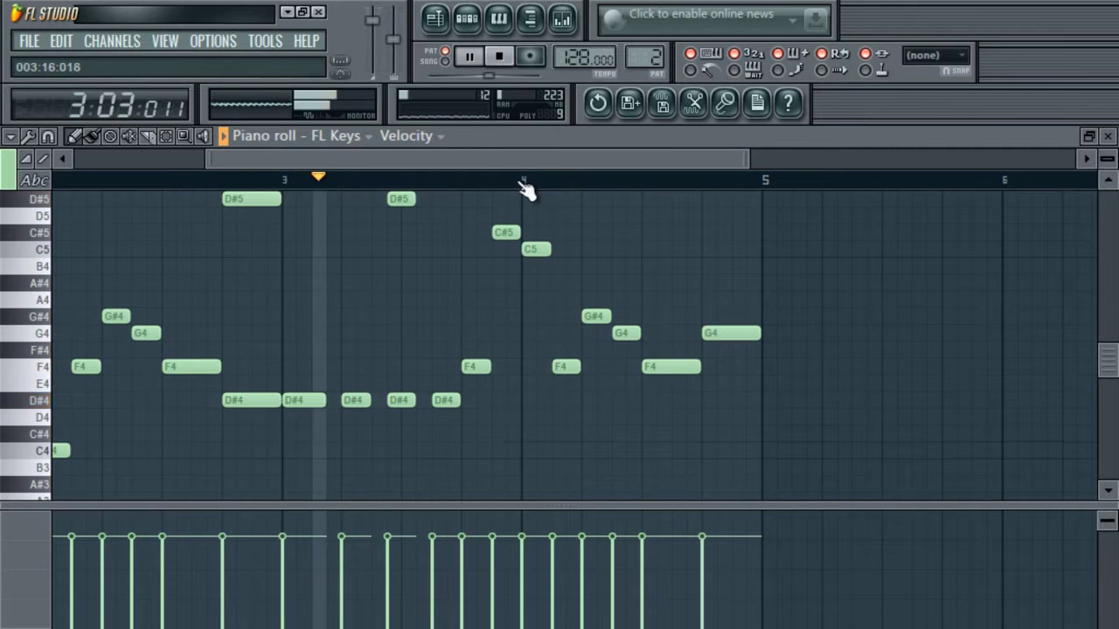
- Transpose all notes of pattern 2 up one octave and switch back to pattern 1
{"action": "left_click_drag", "start_coordinate": [509, 157], "coordinate": [381, 157]}
{"action": "left_click_drag", "start_coordinate": [616, 157], "coordinate": [1051, 316]}
{"action": "mouse_move", "coordinate": [1112, 370]}
{"action": "left_mouse_down"}
{"action": "mouse_move", "coordinate": [1106, 333]}
{"action": "mouse_move", "coordinate": [1106, 361]}
{"action": "mouse_move", "coordinate": [1105, 350]}
{"action": "left_mouse_up"}
{"action": "left_click_drag", "start_coordinate": [1049, 161], "coordinate": [1075, 161]}
{"action": "key", "text": "ctrl+a"}
{"action": "key", "text": "ctrl+Up"}
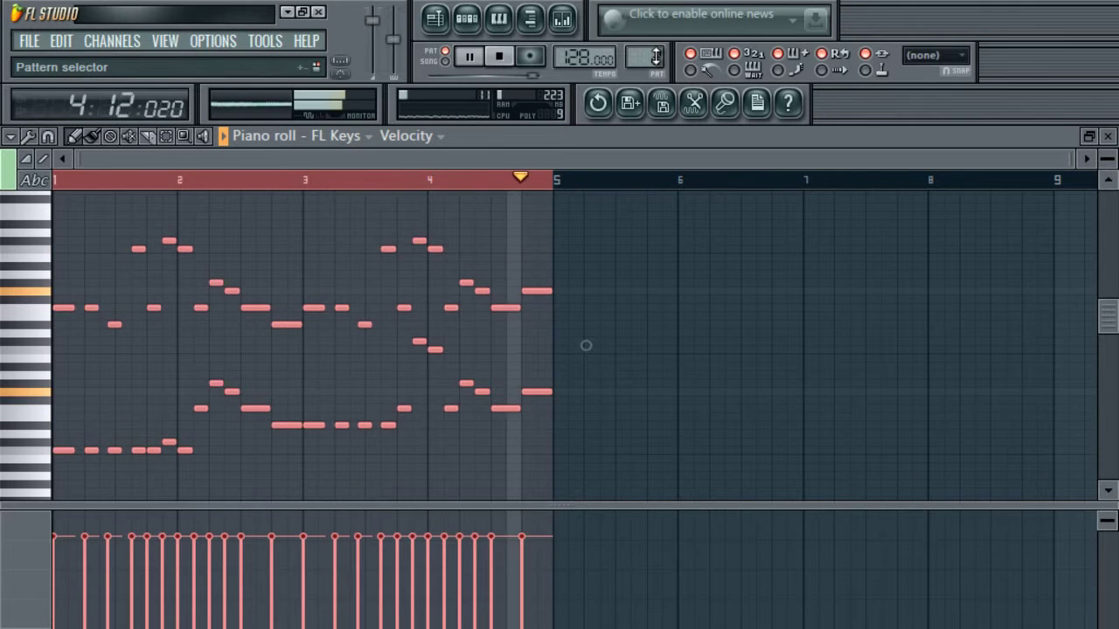
{"action": "left_click_drag", "start_coordinate": [655, 57], "coordinate": [657, 61]}
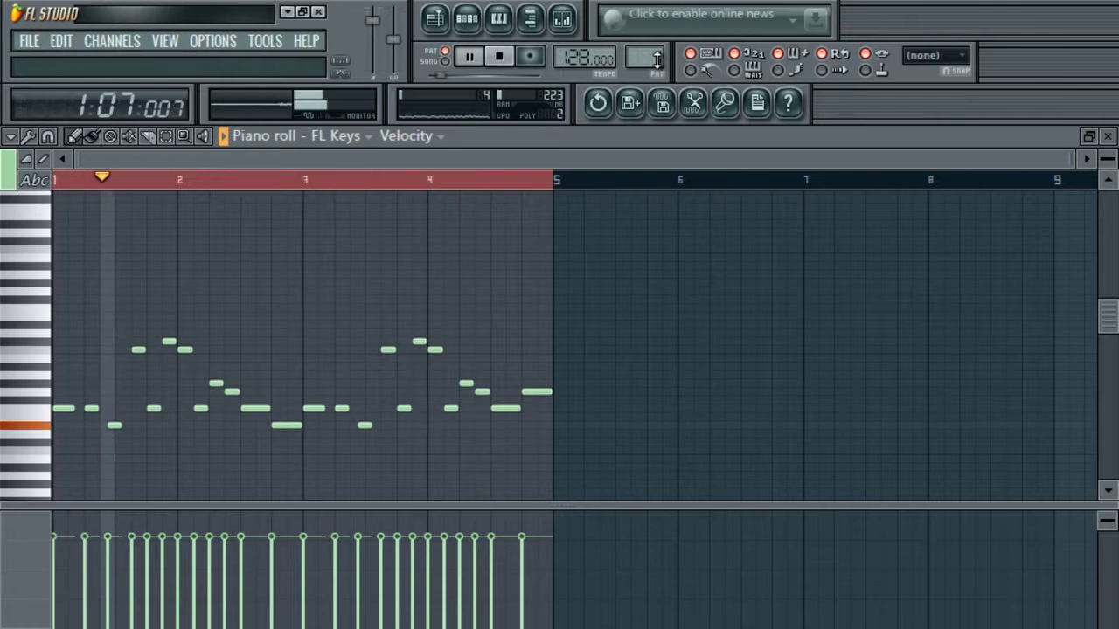
- Try bar-long F4 and C4 notes beneath the melody in bar 1 and restart playback
{"action": "scroll", "coordinate": [331, 435], "scroll_direction": "down", "scroll_amount": 6}
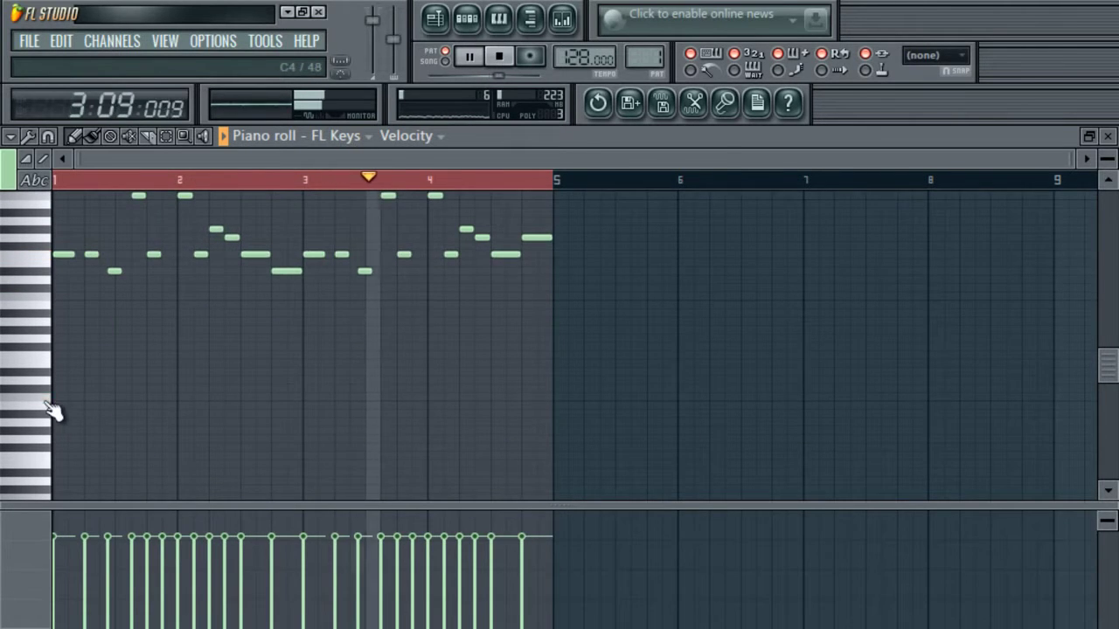
{"action": "left_click", "coordinate": [70, 355]}
{"action": "left_click_drag", "start_coordinate": [85, 354], "coordinate": [181, 367]}
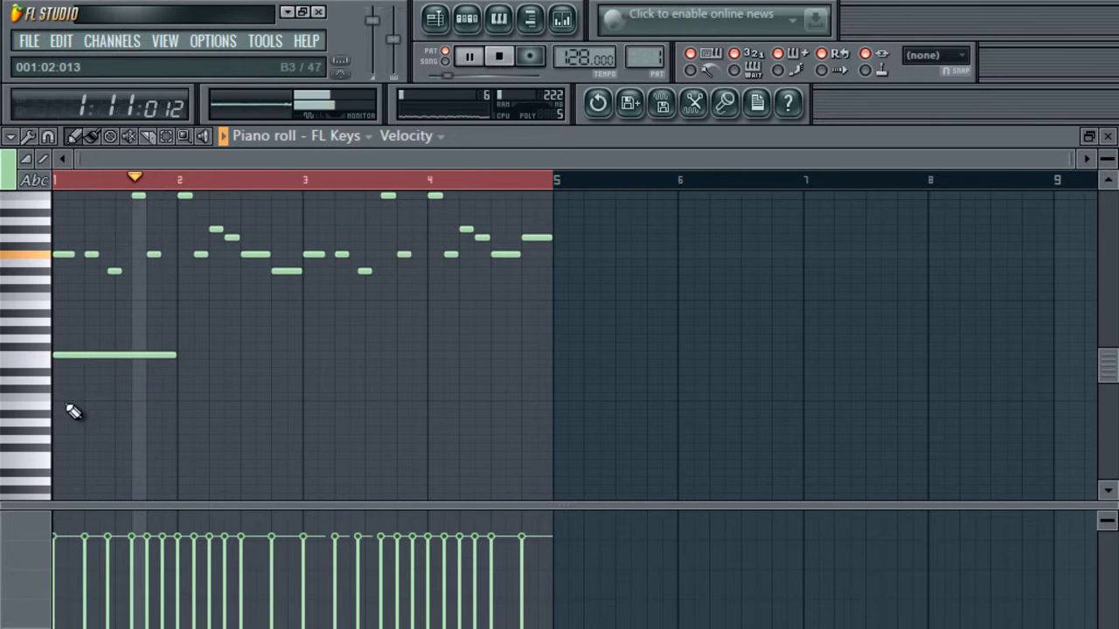
{"action": "left_click", "coordinate": [57, 397]}
{"action": "left_click", "coordinate": [499, 60]}
{"action": "left_click", "coordinate": [471, 58]}
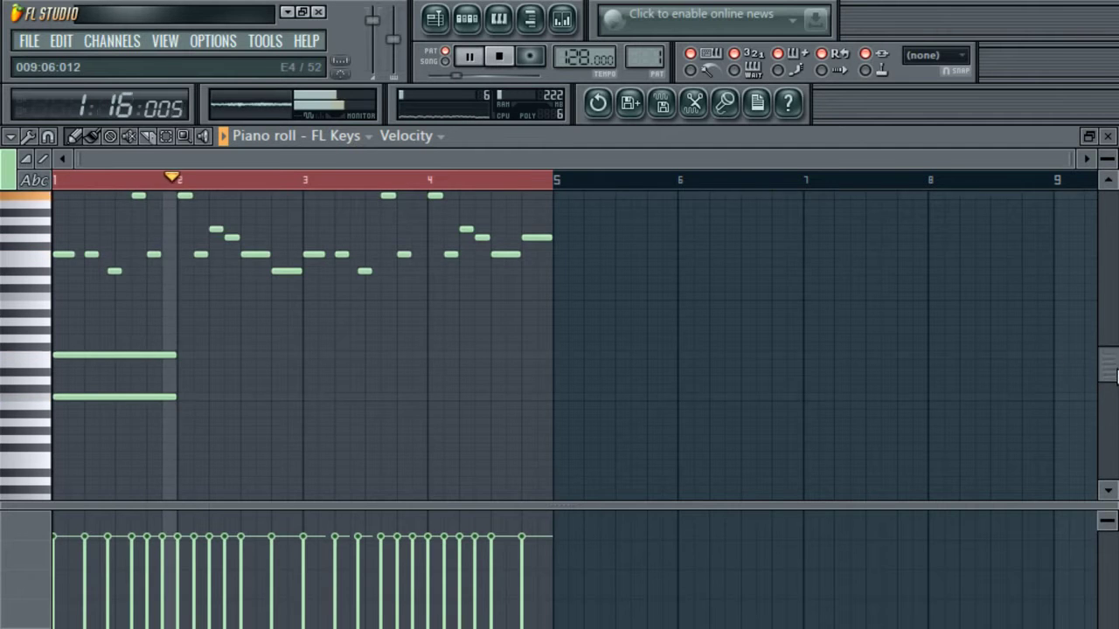
- Try bar-long G4 and D4 notes in bar 2, lowering them to D#4 and B3
{"action": "scroll", "coordinate": [1108, 376], "scroll_direction": "up", "scroll_amount": 2}
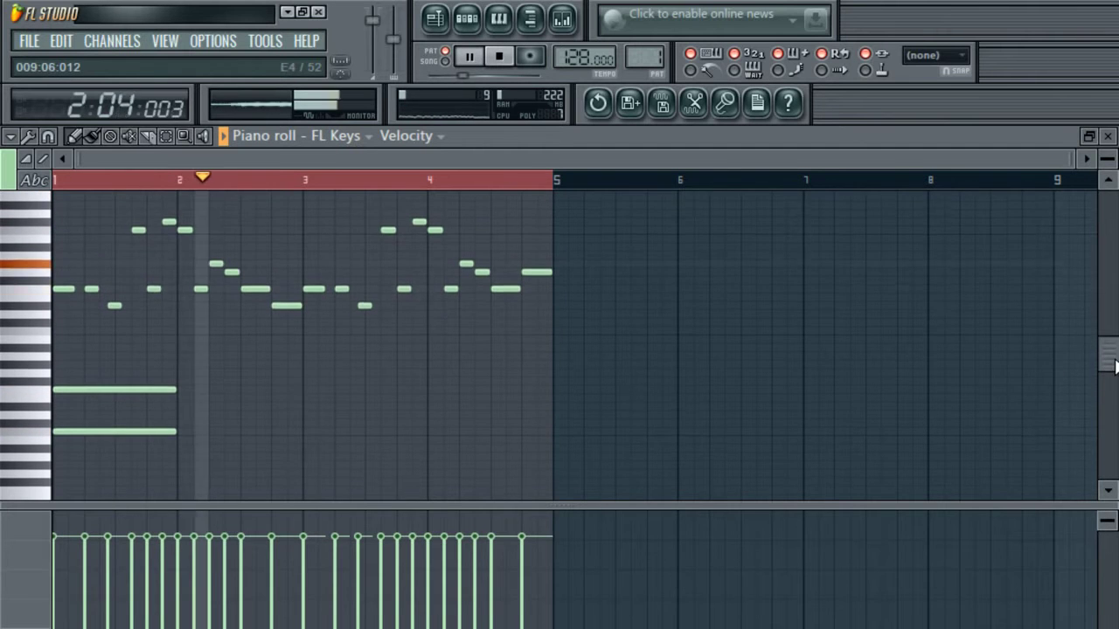
{"action": "left_click", "coordinate": [181, 375]}
{"action": "left_click", "coordinate": [179, 416]}
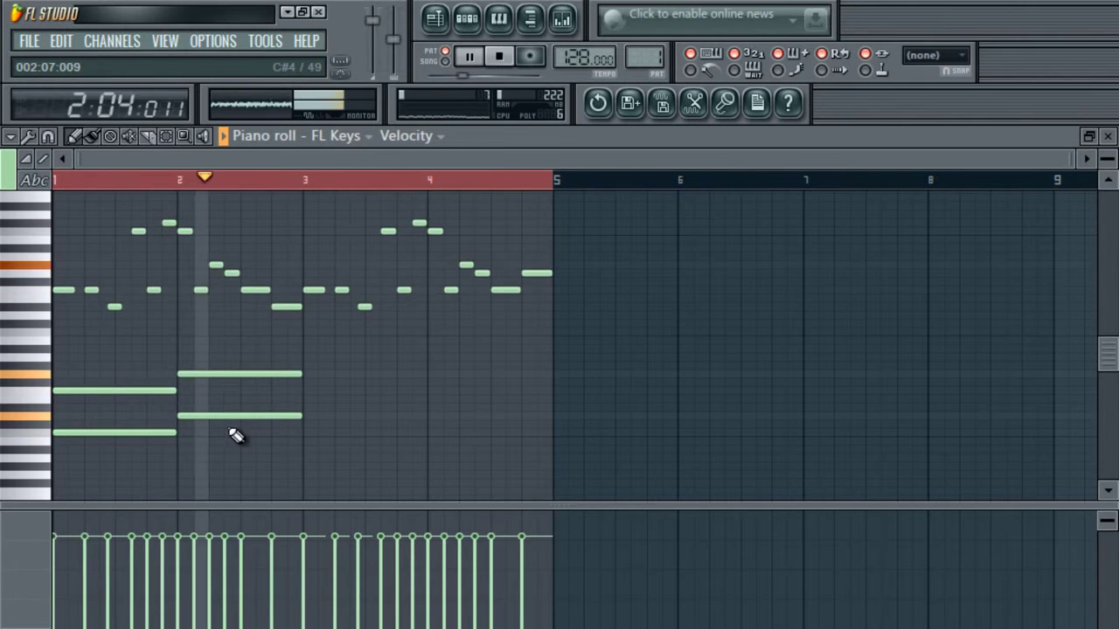
{"action": "left_click_drag", "start_coordinate": [210, 423], "coordinate": [207, 443]}
{"action": "left_click", "coordinate": [68, 181]}
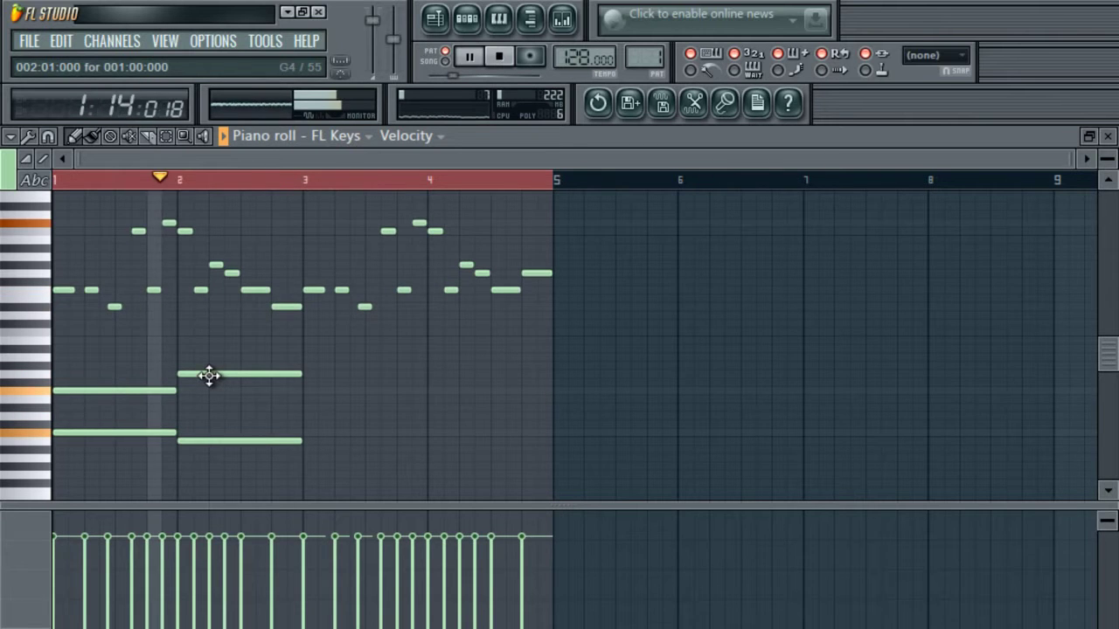
{"action": "left_click_drag", "start_coordinate": [207, 375], "coordinate": [202, 417]}
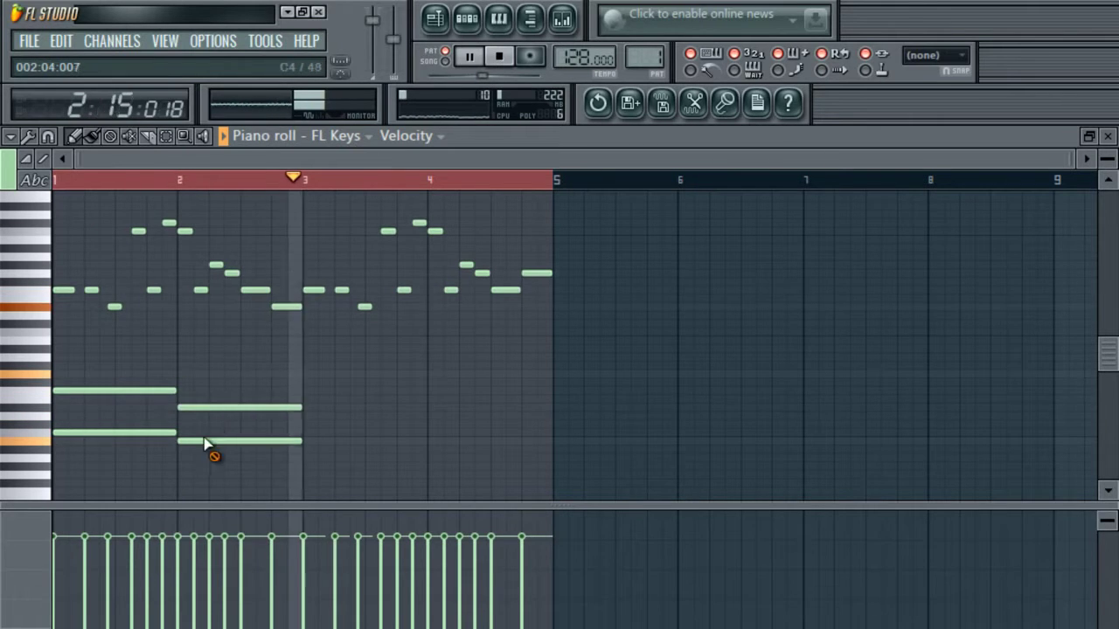
- Delete the four bar-long trial notes from bars 1 and 2
{"action": "right_click", "coordinate": [204, 441]}
{"action": "right_click", "coordinate": [183, 408]}
{"action": "right_click", "coordinate": [147, 391]}
{"action": "right_click", "coordinate": [131, 434]}
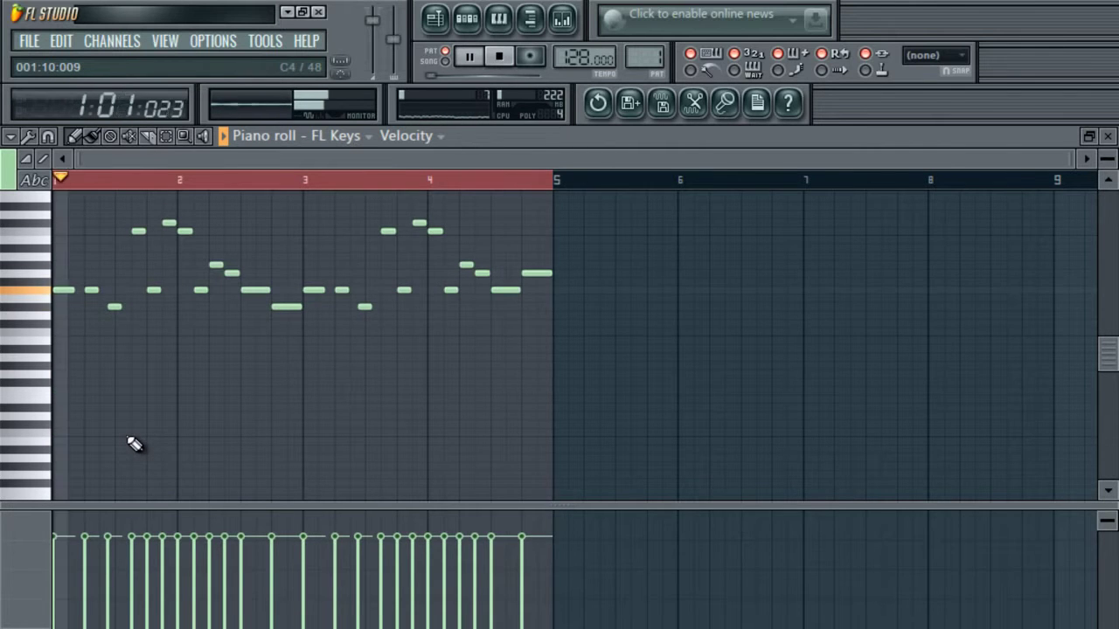
- Place one bar-long note per bar beneath the melody: F4, C#4, D#4 and C4 in bars 1 to 4
{"action": "left_click", "coordinate": [55, 391]}
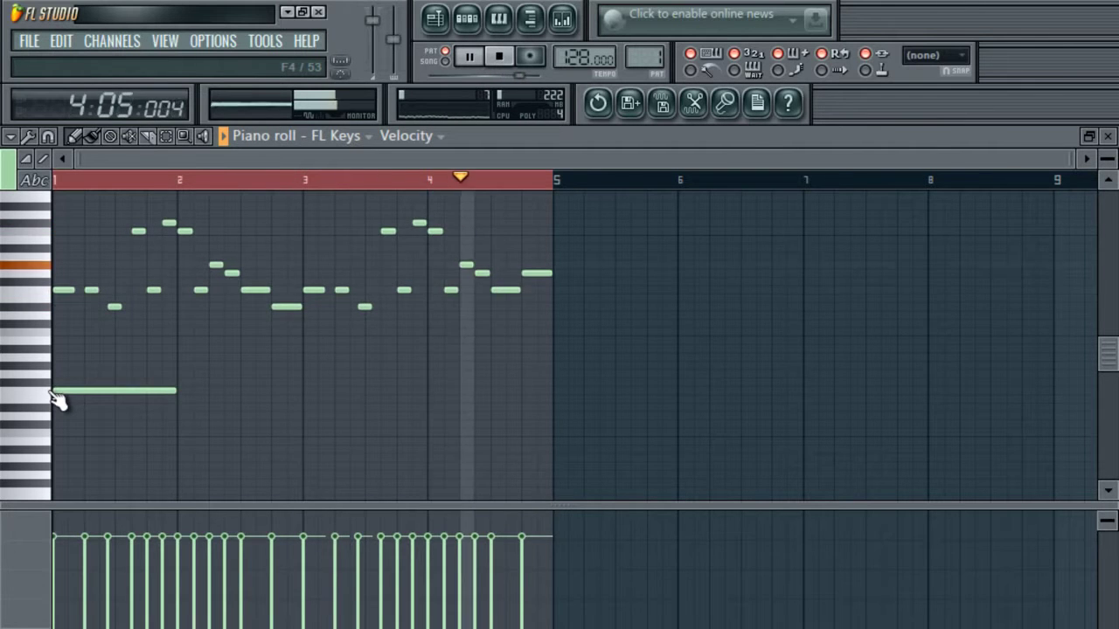
{"action": "left_click", "coordinate": [184, 423]}
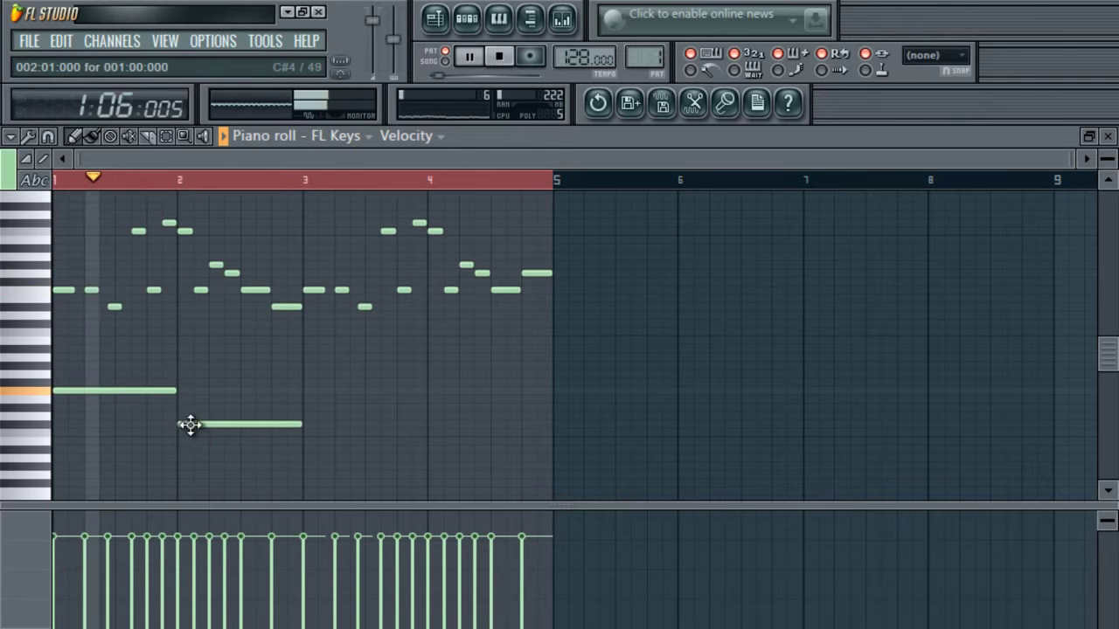
{"action": "left_click", "coordinate": [308, 407]}
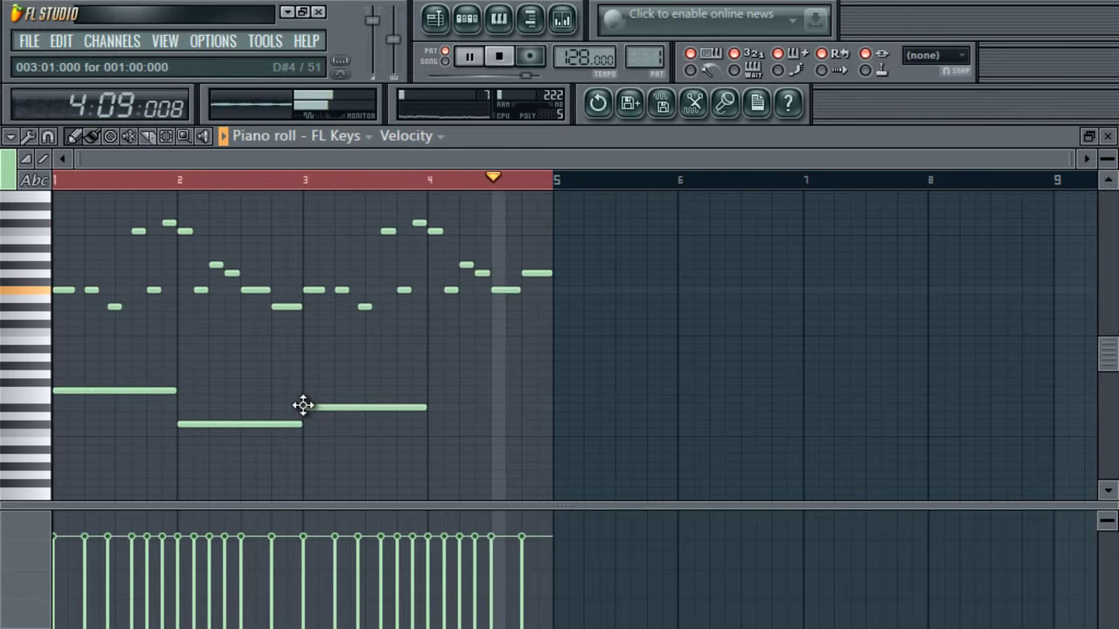
{"action": "left_click", "coordinate": [432, 433]}
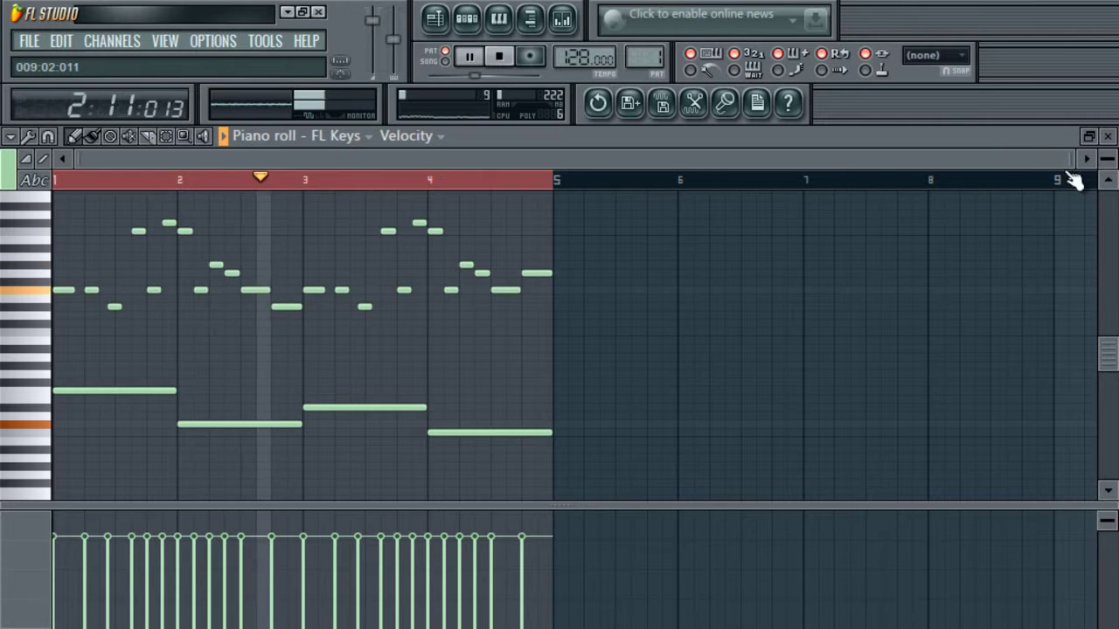
- Try a bar-long G#3 note beneath F4 in bar 1, testing neighbouring lower pitches with repeated playback
{"action": "left_click_drag", "start_coordinate": [1075, 155], "coordinate": [814, 219]}
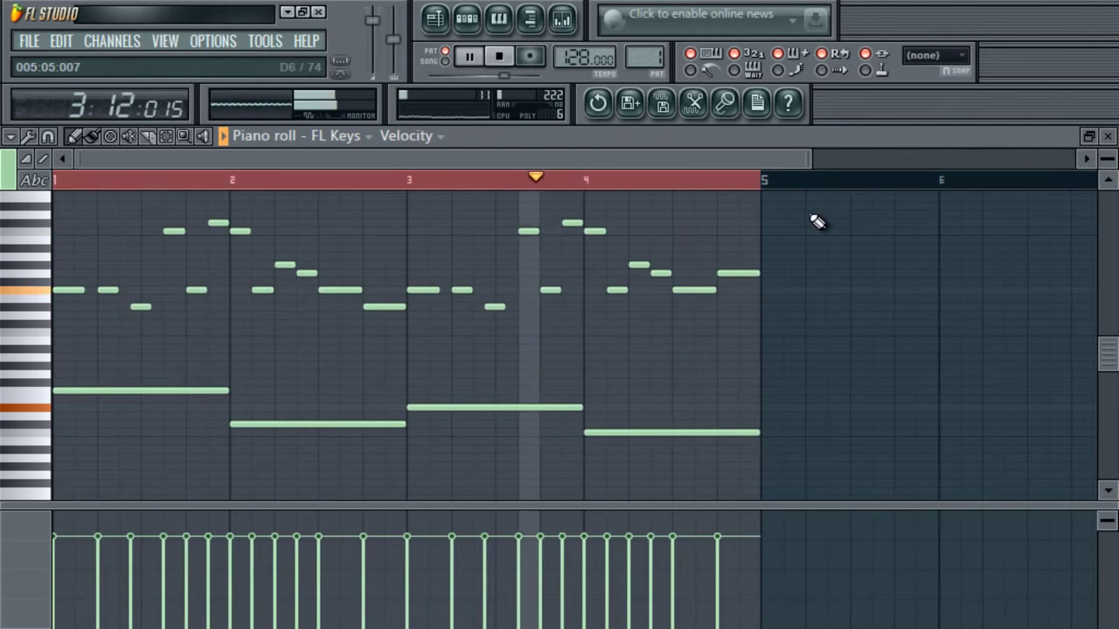
{"action": "scroll", "coordinate": [1078, 384], "scroll_direction": "down", "scroll_amount": 3}
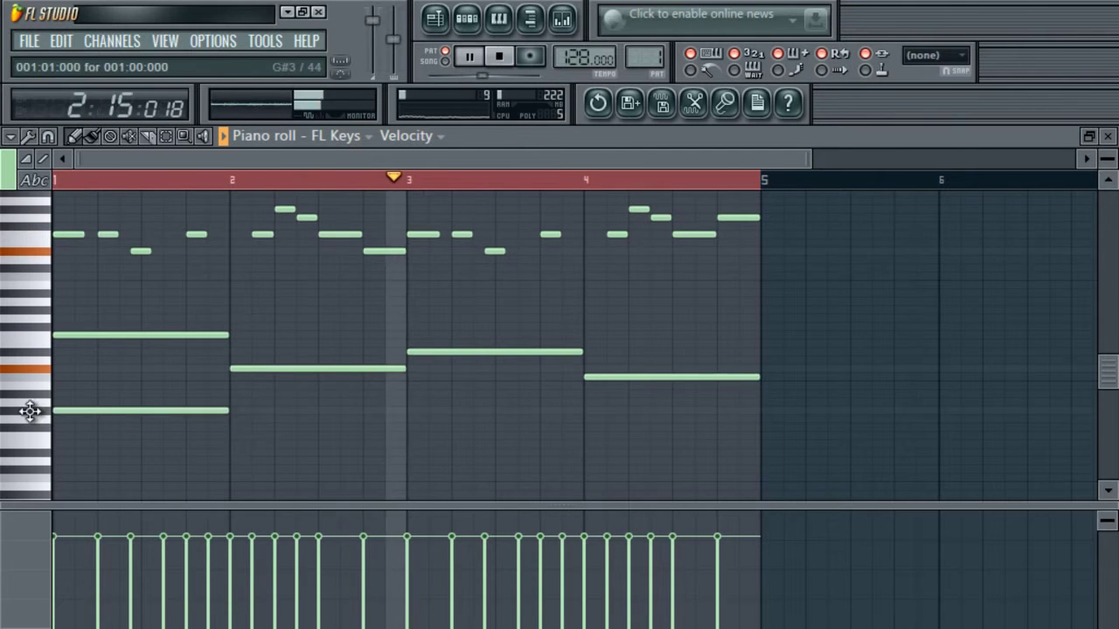
{"action": "left_click", "coordinate": [66, 410]}
{"action": "left_click_drag", "start_coordinate": [88, 409], "coordinate": [82, 426]}
{"action": "double_click", "coordinate": [78, 426]}
{"action": "left_click", "coordinate": [271, 575]}
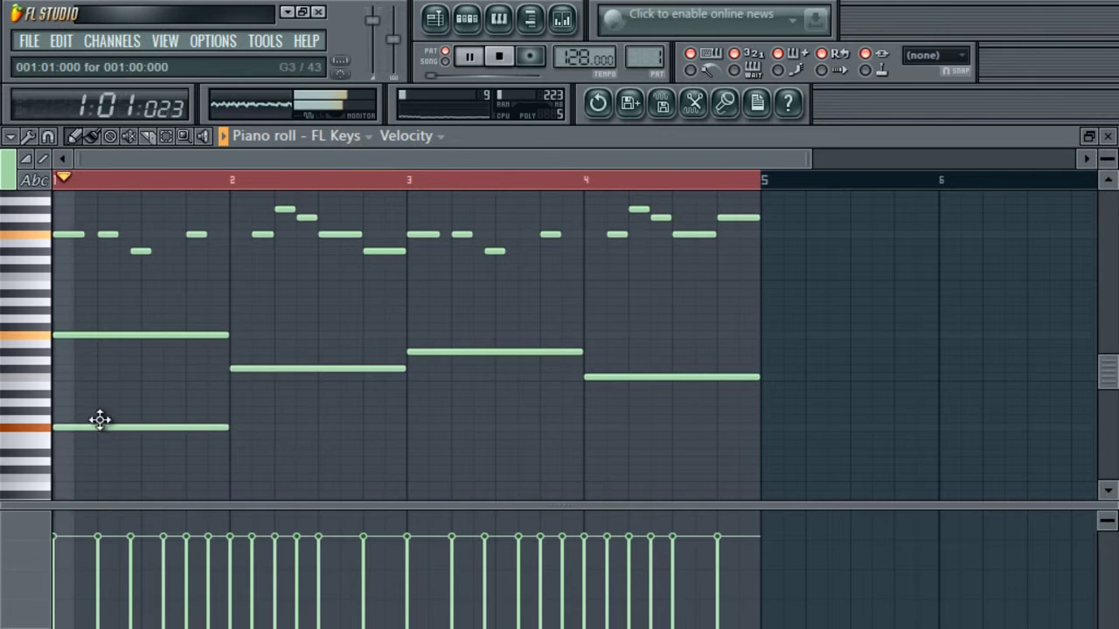
{"action": "left_click_drag", "start_coordinate": [100, 425], "coordinate": [102, 420]}
{"action": "key", "text": "space"}
{"action": "key", "text": "space"}
{"action": "key", "text": "space"}
{"action": "right_click", "coordinate": [150, 403]}
{"action": "key", "text": "space"}
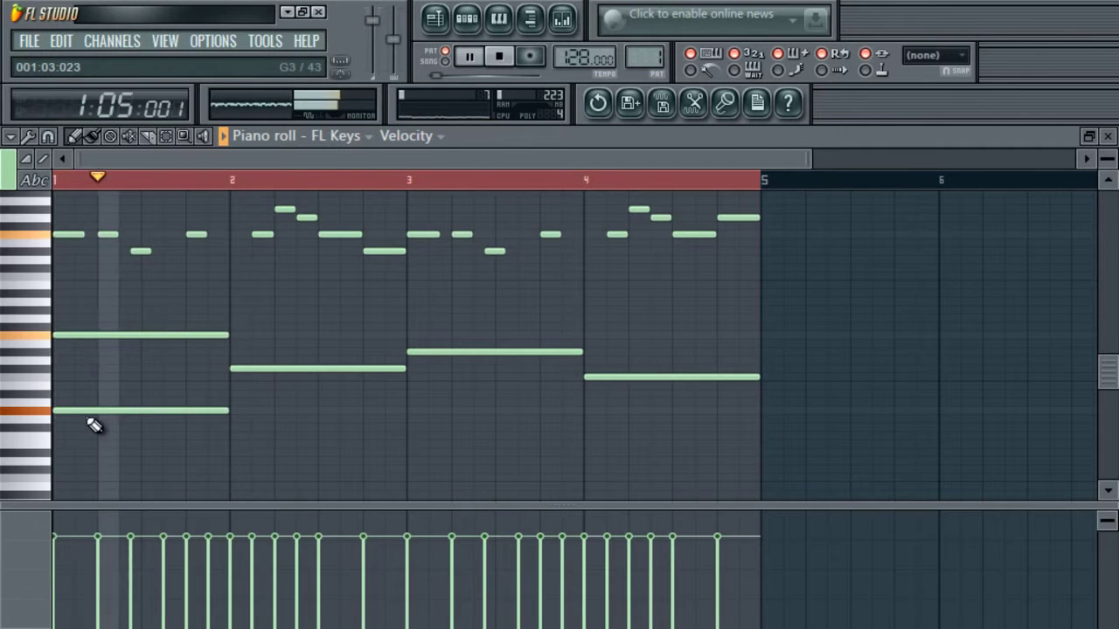
- Delete the low trial note from bar 1 and replay the melody with its single row of bar-long notes
{"action": "key", "text": "space"}
{"action": "key", "text": "space"}
{"action": "key", "text": "ctrl+a"}
{"action": "scroll", "coordinate": [709, 246], "scroll_direction": "up", "scroll_amount": 3}
{"action": "key", "text": "space"}
{"action": "key", "text": "space"}
{"action": "key", "text": "space"}
{"action": "key", "text": "space"}
{"action": "key", "text": "space"}
{"action": "key", "text": "space"}
{"action": "right_click", "coordinate": [73, 435]}
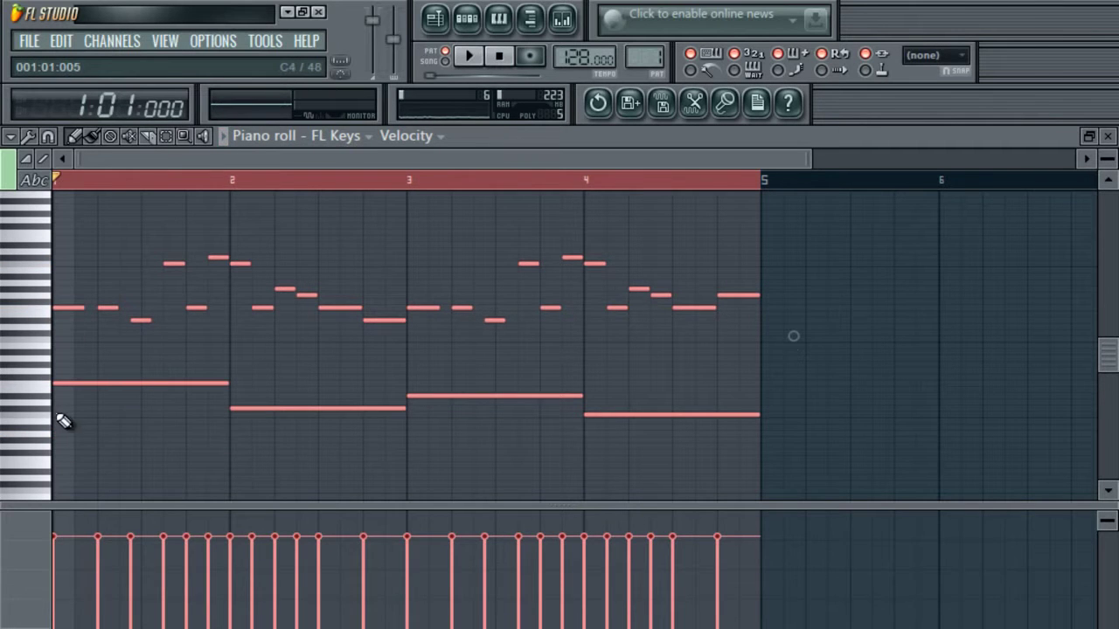
- Add a lower bar-long note in each bar, C4, G#3, A#3 and G3 in bars 1 to 4, and play the pattern
{"action": "left_click", "coordinate": [56, 416]}
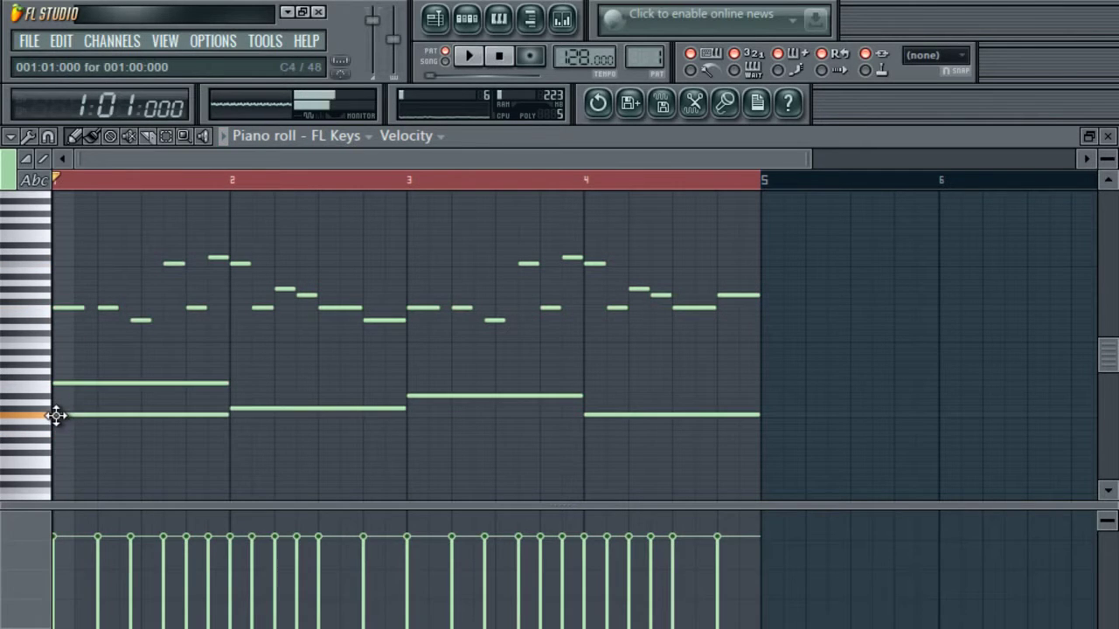
{"action": "left_click", "coordinate": [230, 440]}
{"action": "key", "text": "space"}
{"action": "key", "text": "space"}
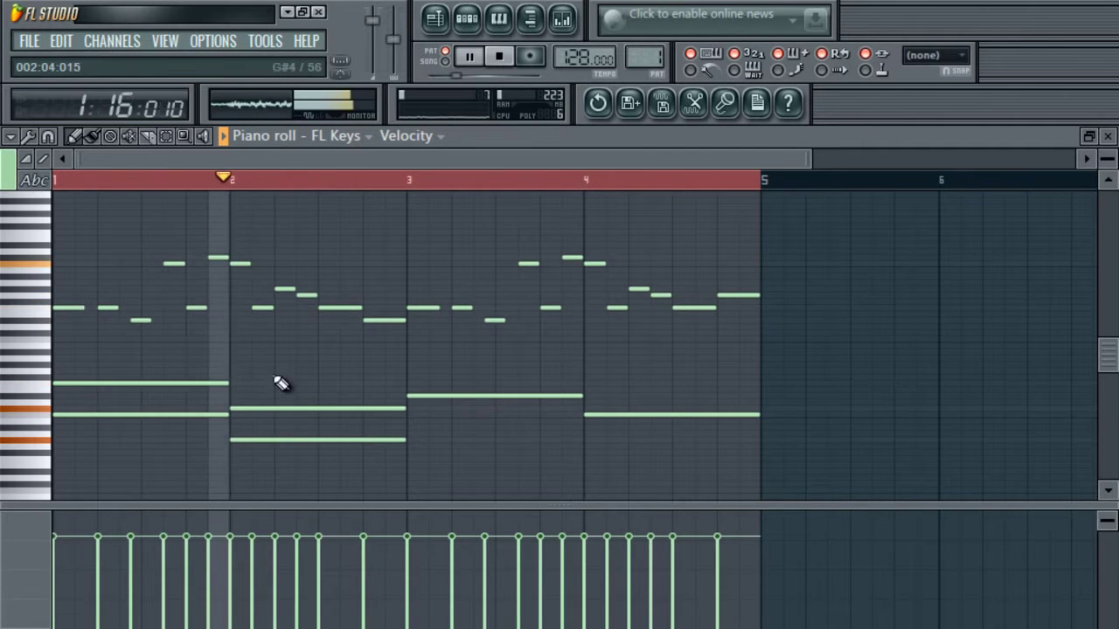
{"action": "key", "text": "space"}
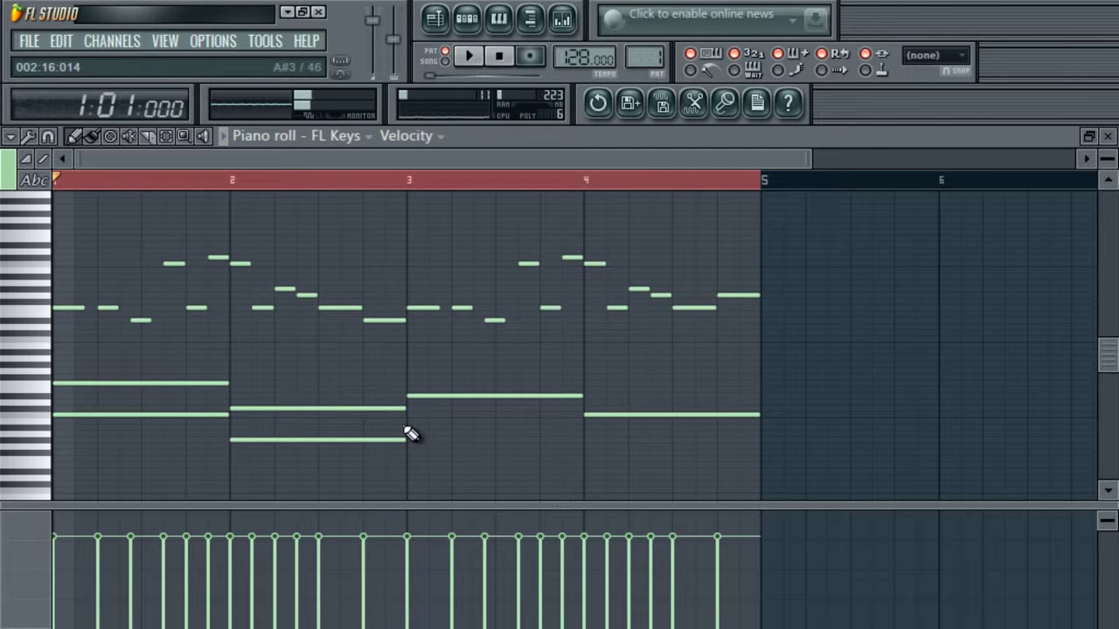
{"action": "left_click", "coordinate": [409, 426]}
{"action": "left_click", "coordinate": [574, 447]}
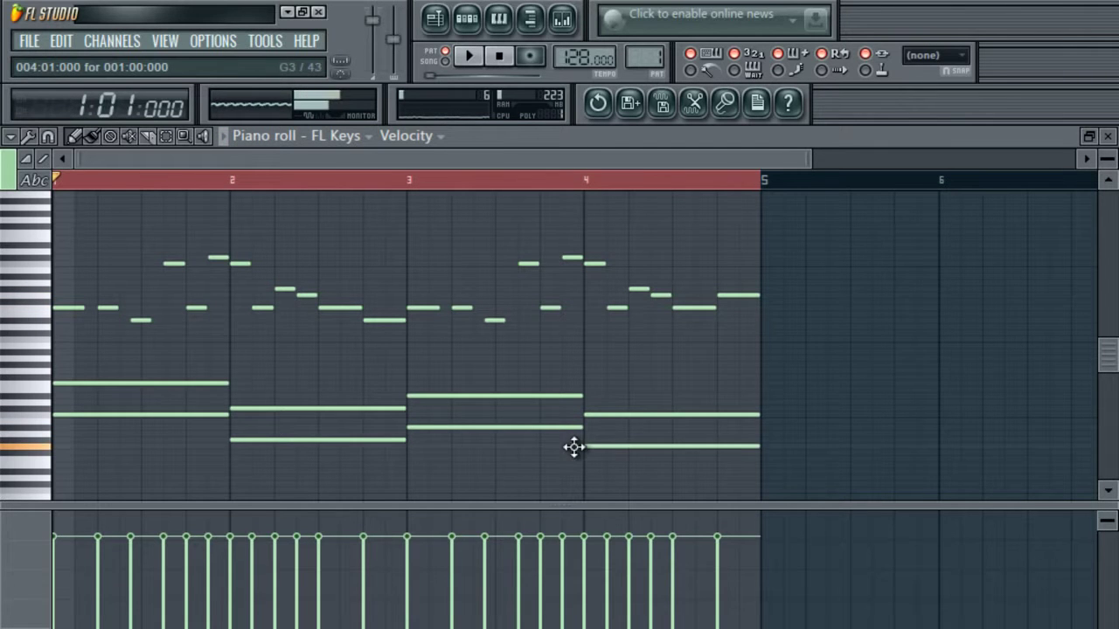
{"action": "key", "text": "space"}
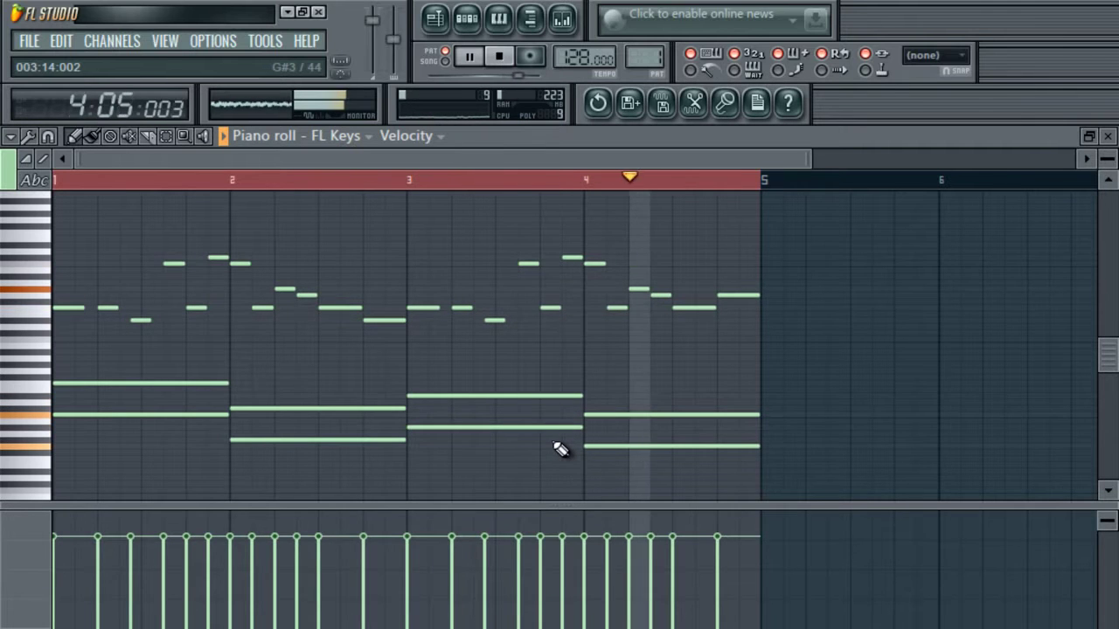
- Copy the upper row of bar-long notes from pattern 1 and add a 3x Osc channel in empty pattern 3
{"action": "left_click_drag", "start_coordinate": [822, 345], "coordinate": [8, 422]}
{"action": "key", "text": "space"}
{"action": "left_click", "coordinate": [467, 17]}
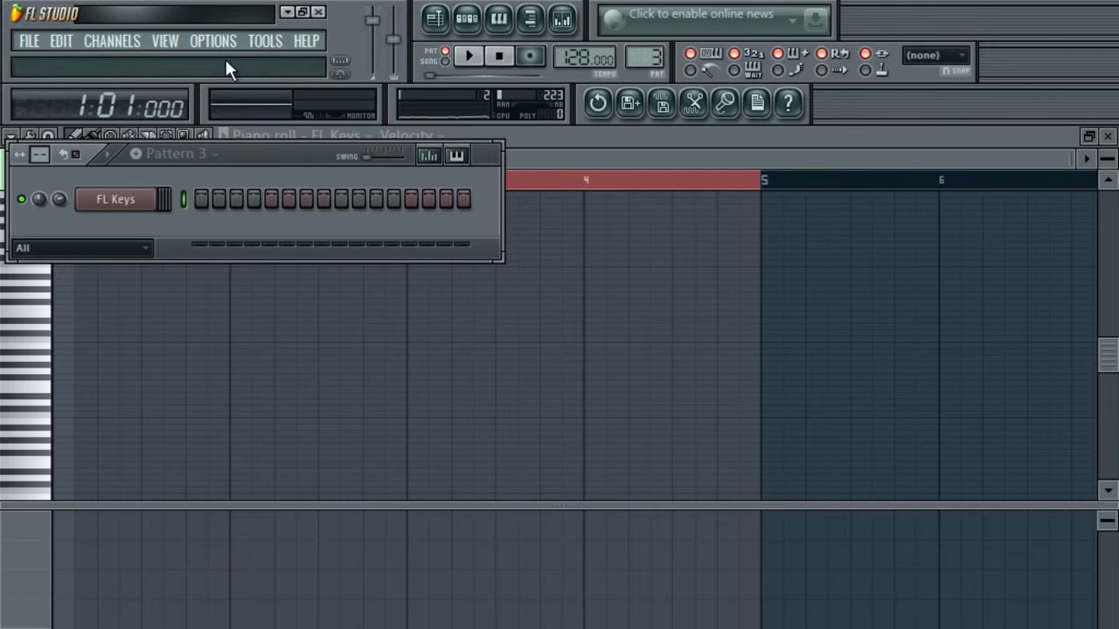
{"action": "left_click", "coordinate": [112, 41]}
{"action": "mouse_move", "coordinate": [174, 61]}
{"action": "left_click", "coordinate": [370, 240]}
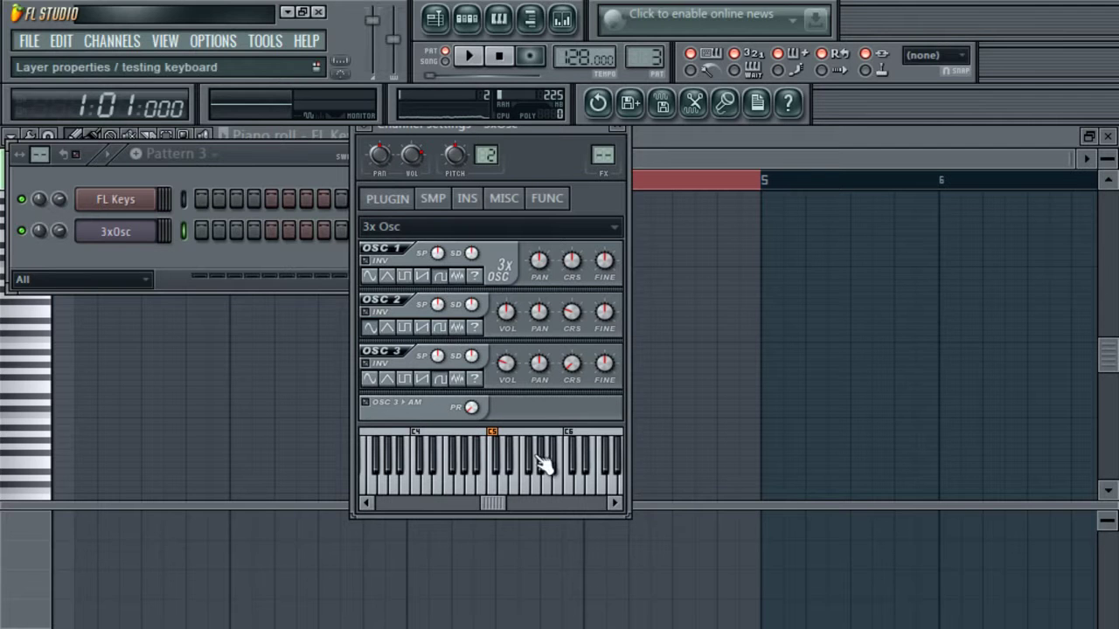
- Set the 3x Osc root note to C6 and audition the sound with a few test notes
{"action": "right_click", "coordinate": [567, 434]}
{"action": "key", "text": "z"}
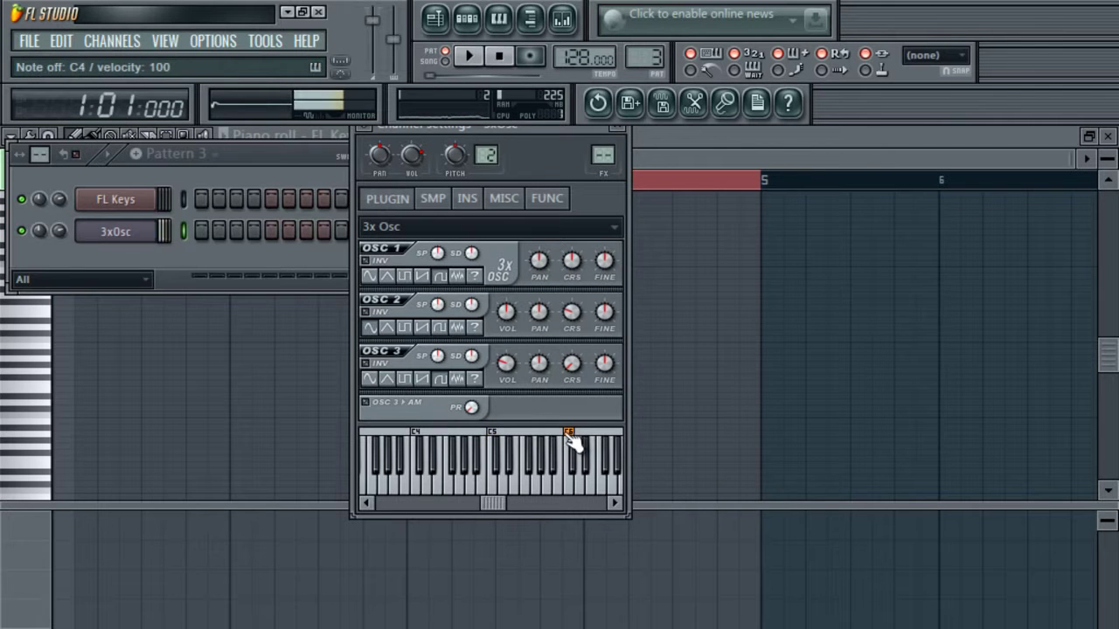
{"action": "key", "text": "z"}
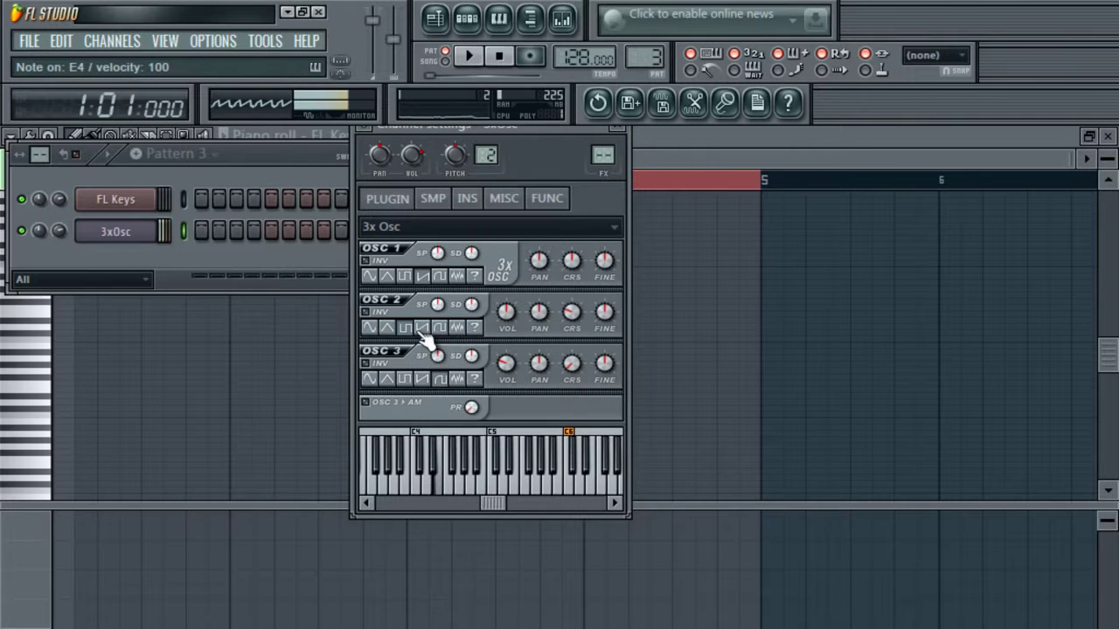
{"action": "key", "text": "x"}
{"action": "key", "text": "c"}
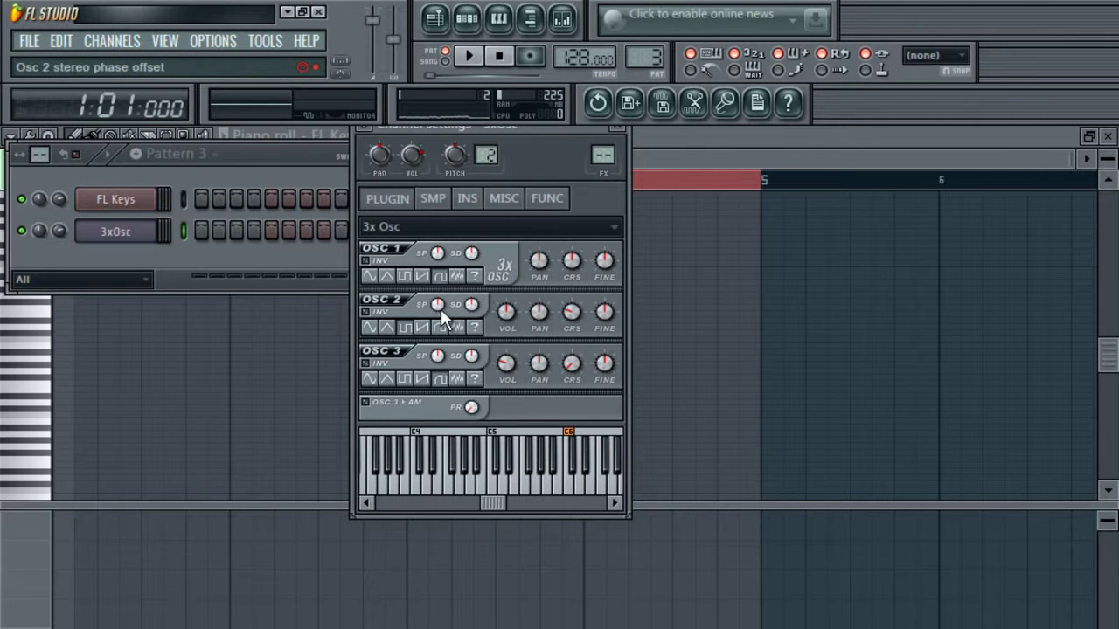
{"action": "key", "text": "z"}
- Lower oscillator 1's coarse pitch in the 3x Osc and audition the changed sound
{"action": "left_click_drag", "start_coordinate": [572, 259], "coordinate": [571, 275]}
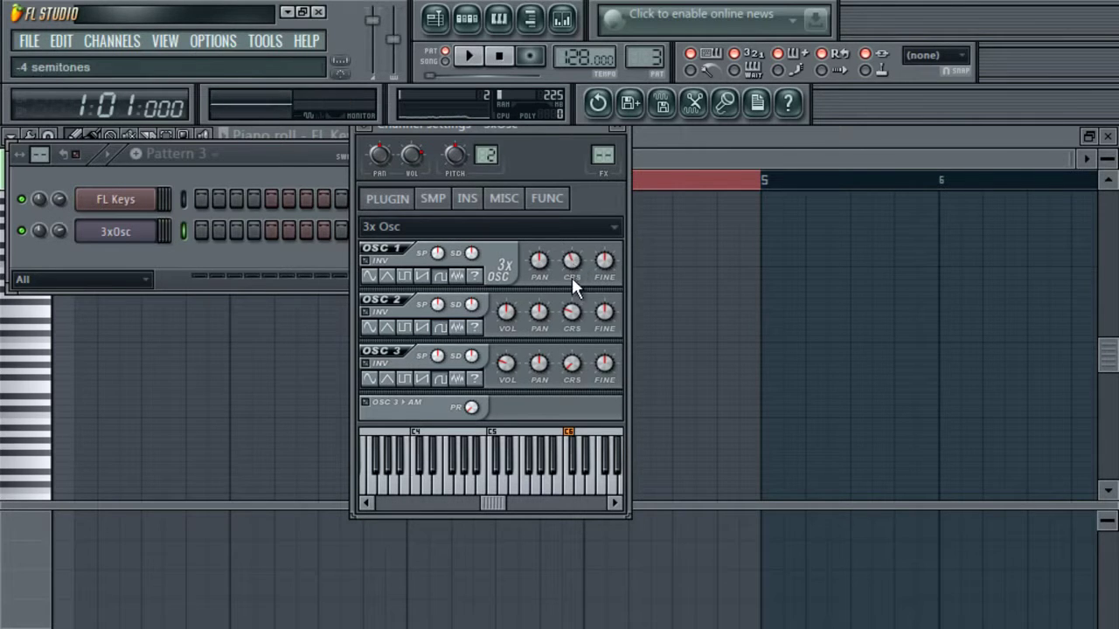
{"action": "key", "text": "x"}
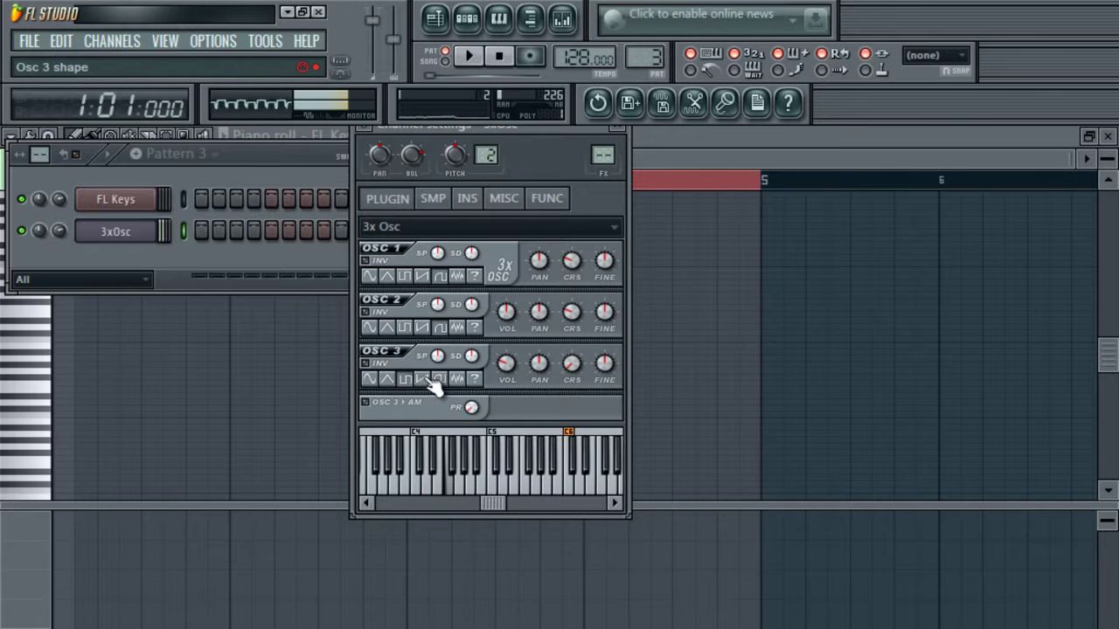
{"action": "key", "text": "v"}
{"action": "key", "text": "x"}
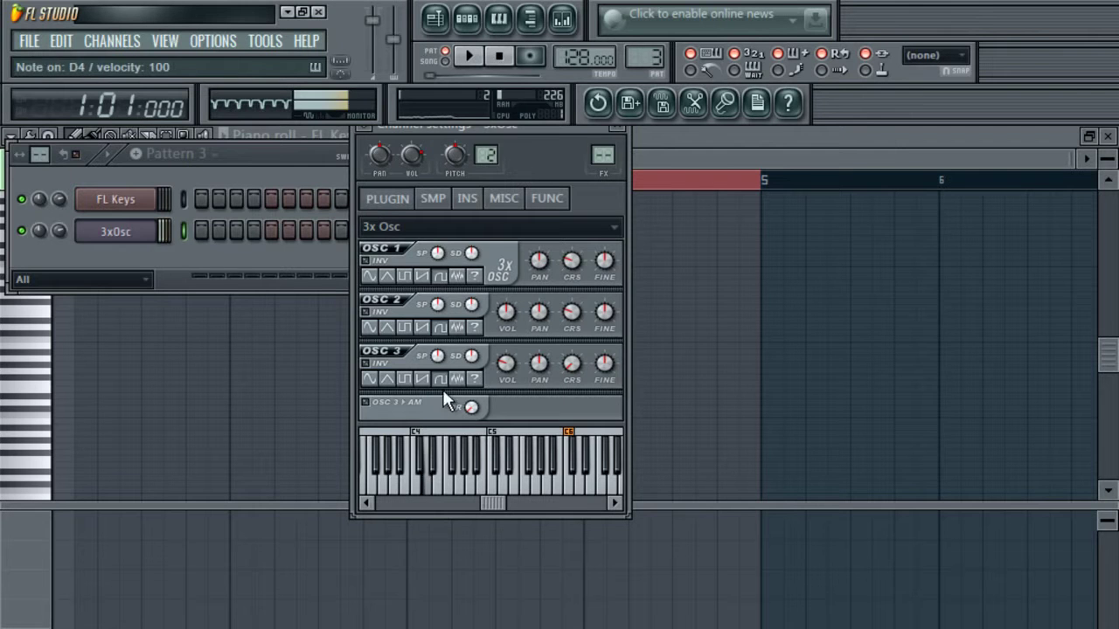
- Paste the bar-long notes F4, C#4, D#4 and C4 into the 3xOsc piano roll and play them back
{"action": "right_click", "coordinate": [162, 226]}
{"action": "left_click", "coordinate": [194, 232]}
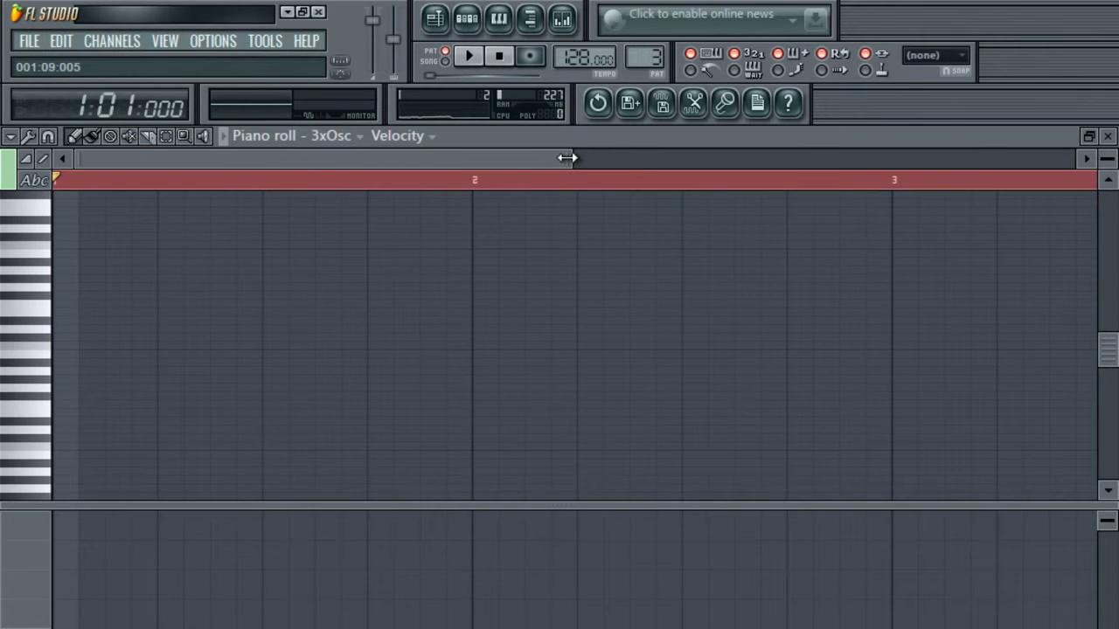
{"action": "left_click_drag", "start_coordinate": [554, 166], "coordinate": [879, 200]}
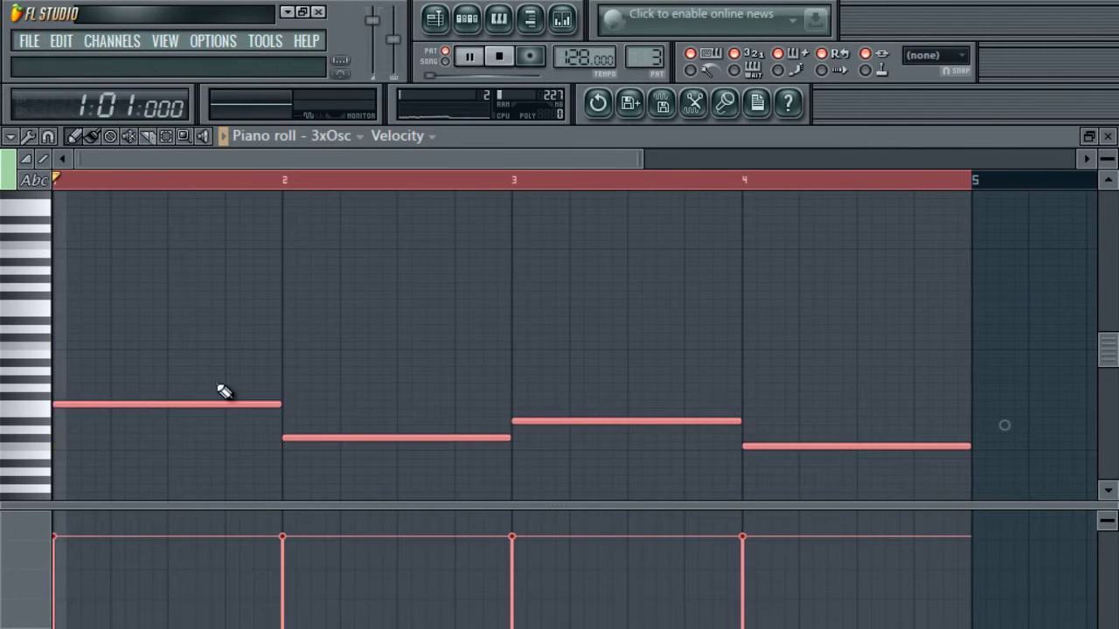
{"action": "key", "text": "space"}
{"action": "key", "text": "space"}
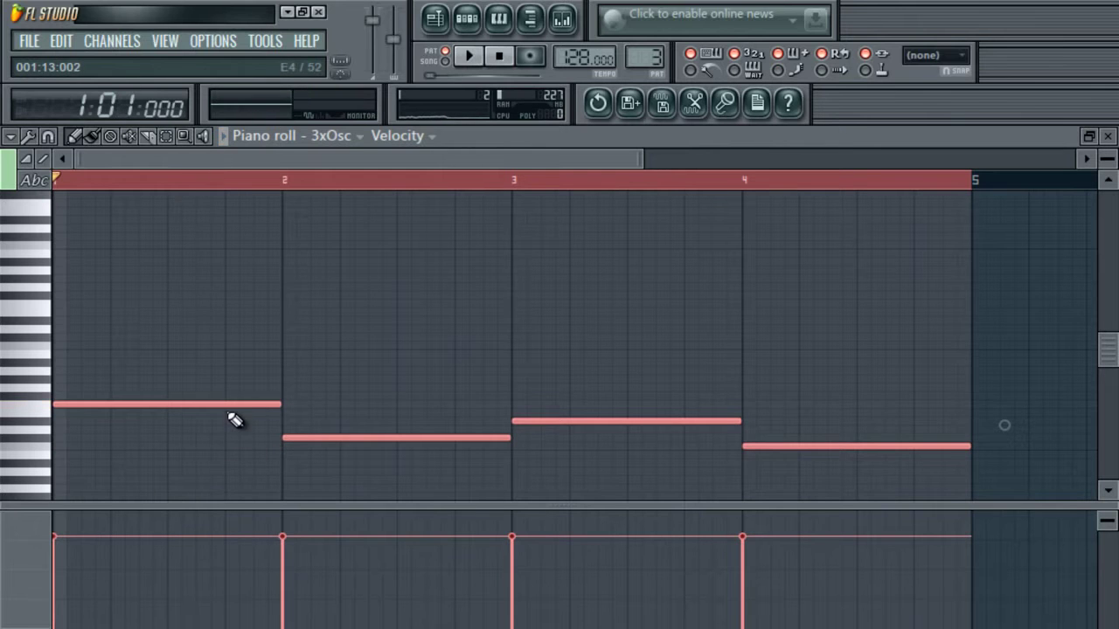
{"action": "key", "text": "space"}
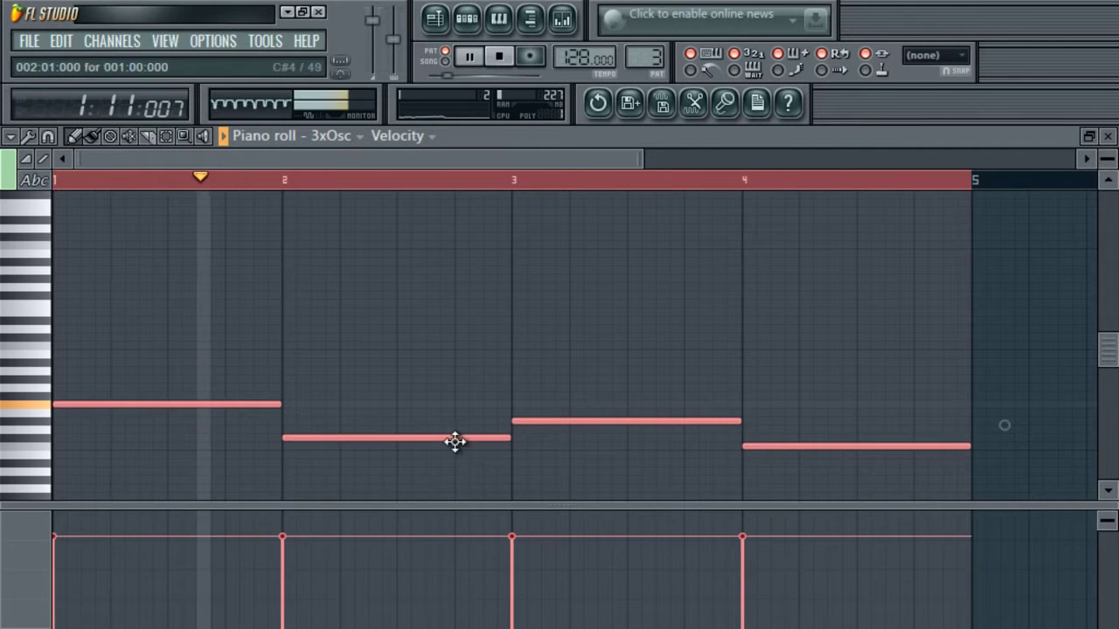
- Add four-step slide notes at the ends of bars 2 and 4 of the 3xOsc line, at C#3 and C3
{"action": "left_click", "coordinate": [454, 445]}
{"action": "key", "text": "space"}
{"action": "left_click_drag", "start_coordinate": [681, 449], "coordinate": [510, 449]}
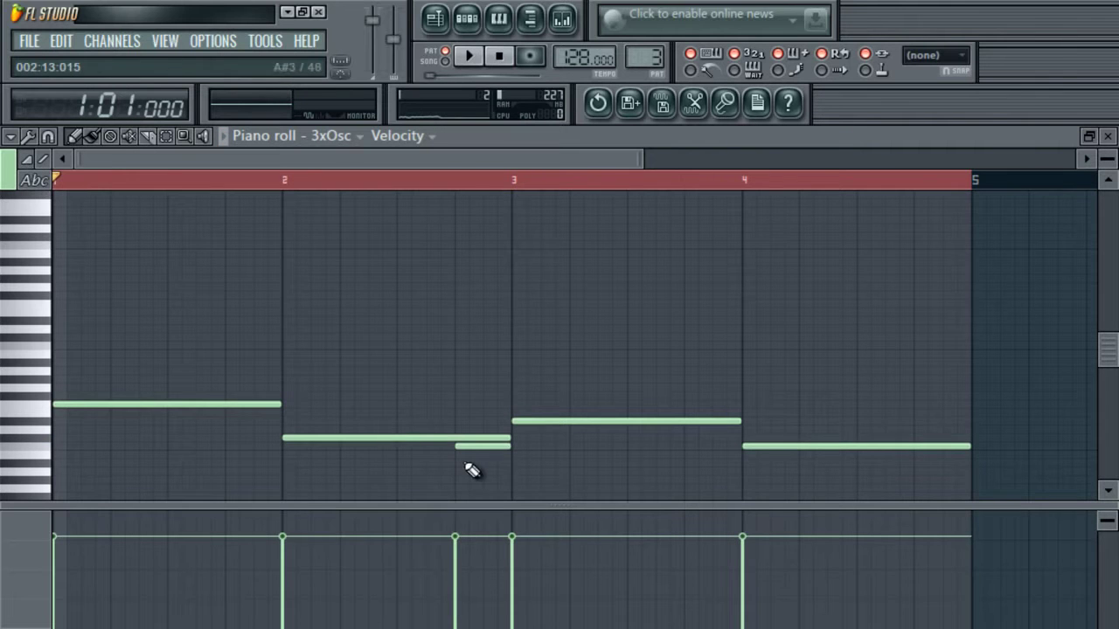
{"action": "right_click", "coordinate": [466, 449]}
{"action": "left_click", "coordinate": [456, 448]}
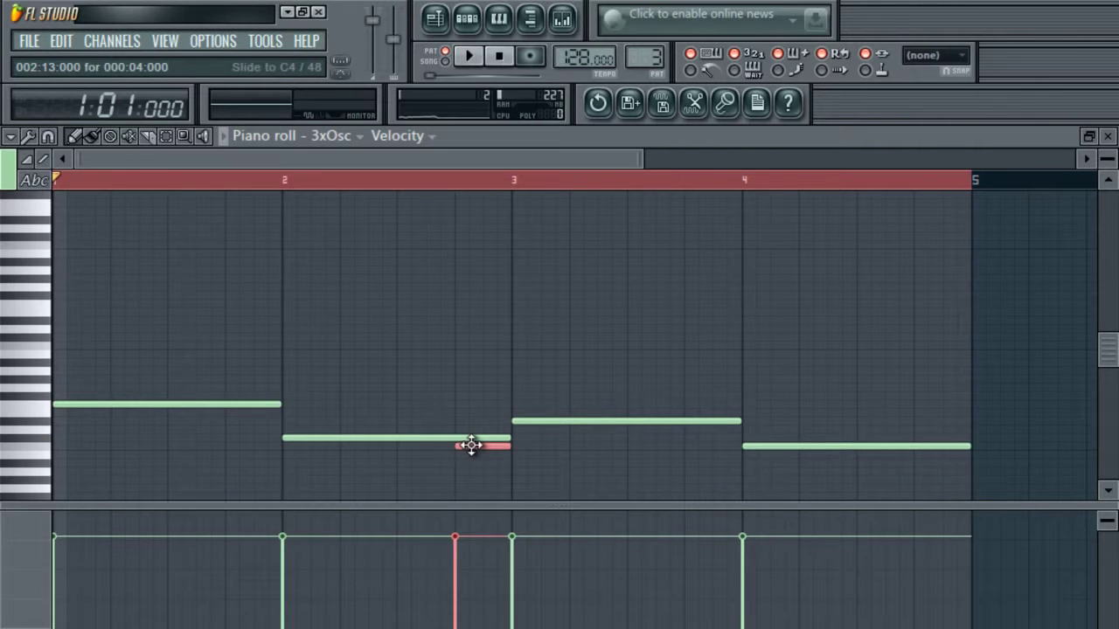
{"action": "scroll", "coordinate": [471, 446], "scroll_direction": "down", "scroll_amount": 4}
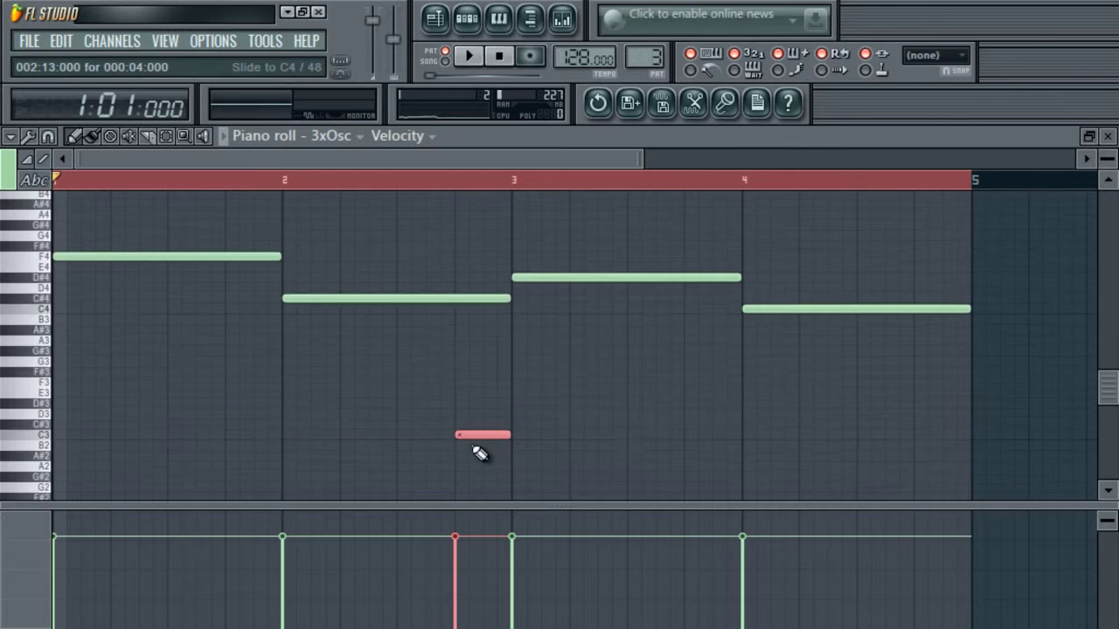
{"action": "left_click", "coordinate": [917, 458]}
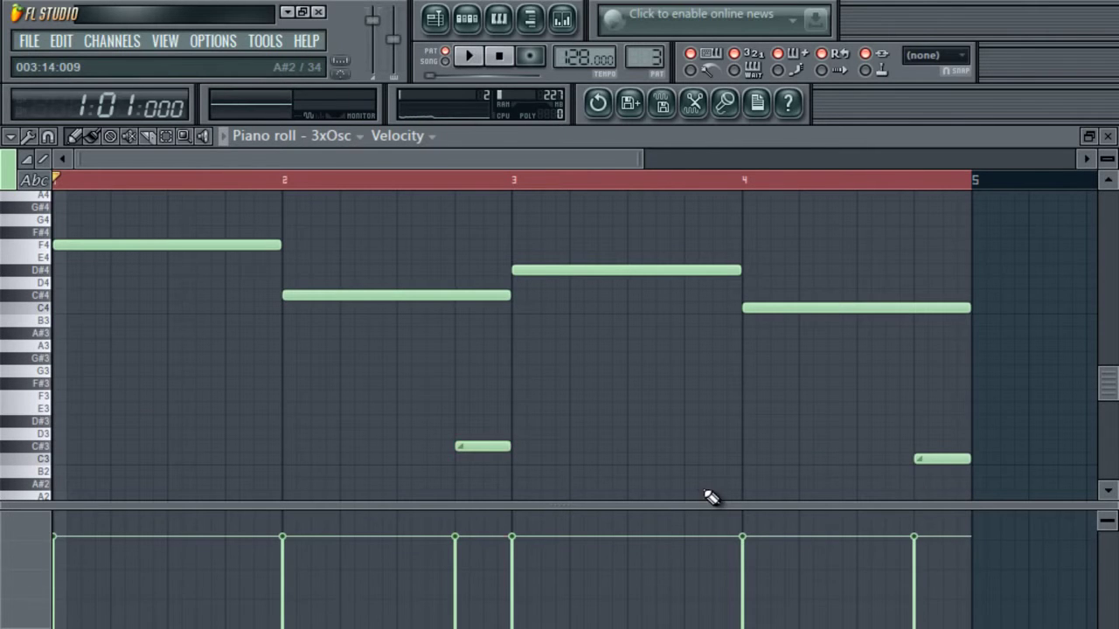
- Route the playing 3xOsc channel to mixer insert 1 at a lowered level and load Kickstart in its first effect slot
{"action": "key", "text": "space"}
{"action": "key", "text": "F9"}
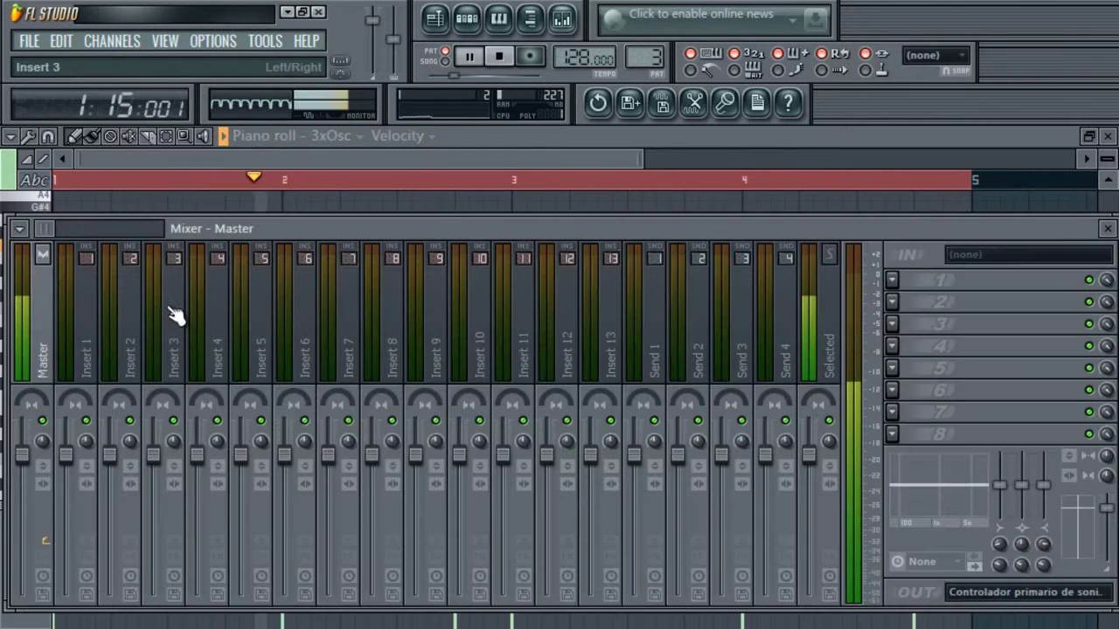
{"action": "left_click", "coordinate": [92, 326]}
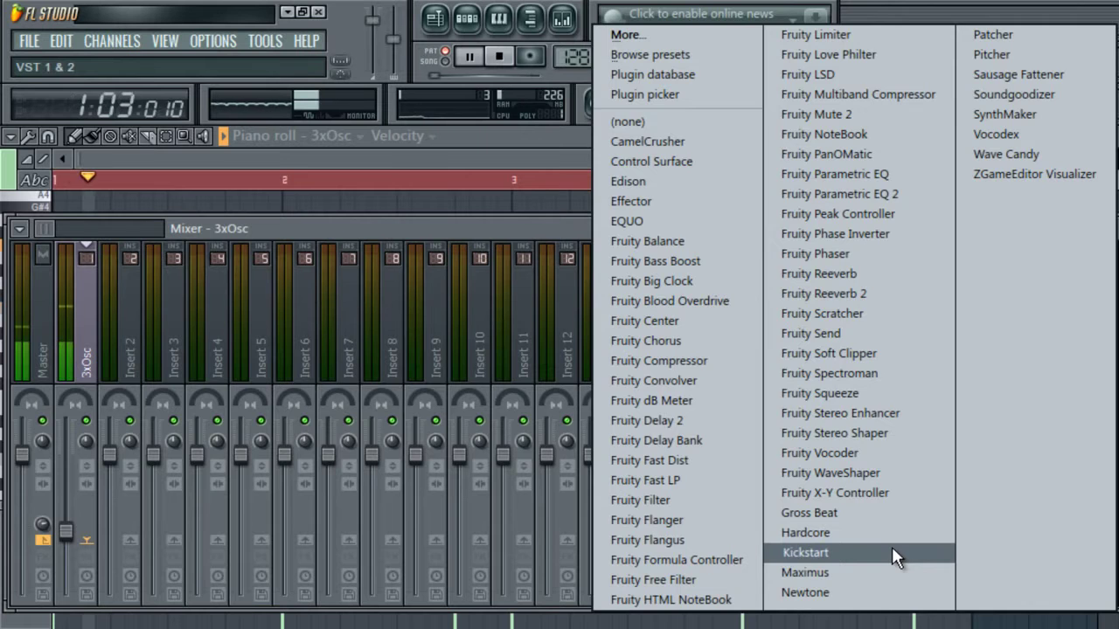
{"action": "left_click", "coordinate": [893, 550]}
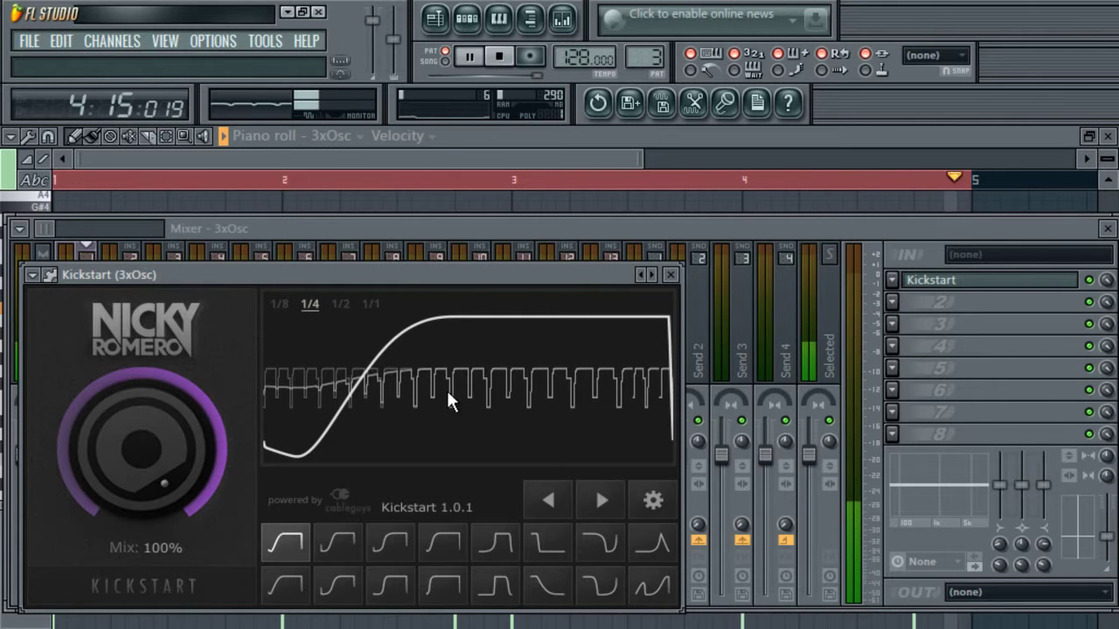
- Try the Free Punch curve in Kickstart and return to the first curve
{"action": "left_click", "coordinate": [445, 541]}
{"action": "left_click", "coordinate": [297, 546]}
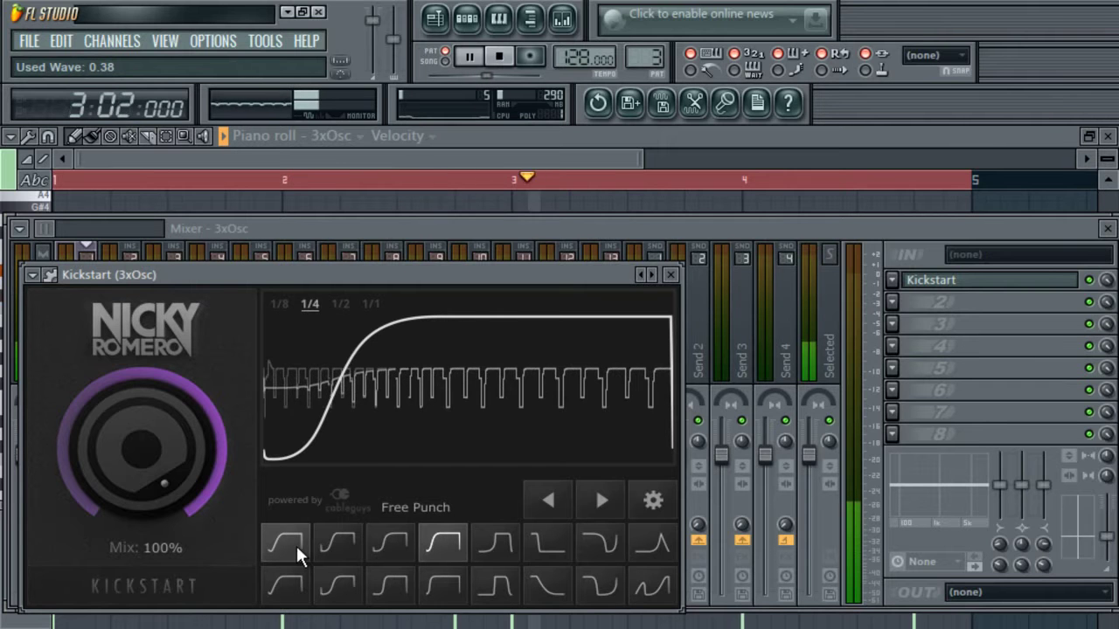
{"action": "left_click", "coordinate": [296, 545]}
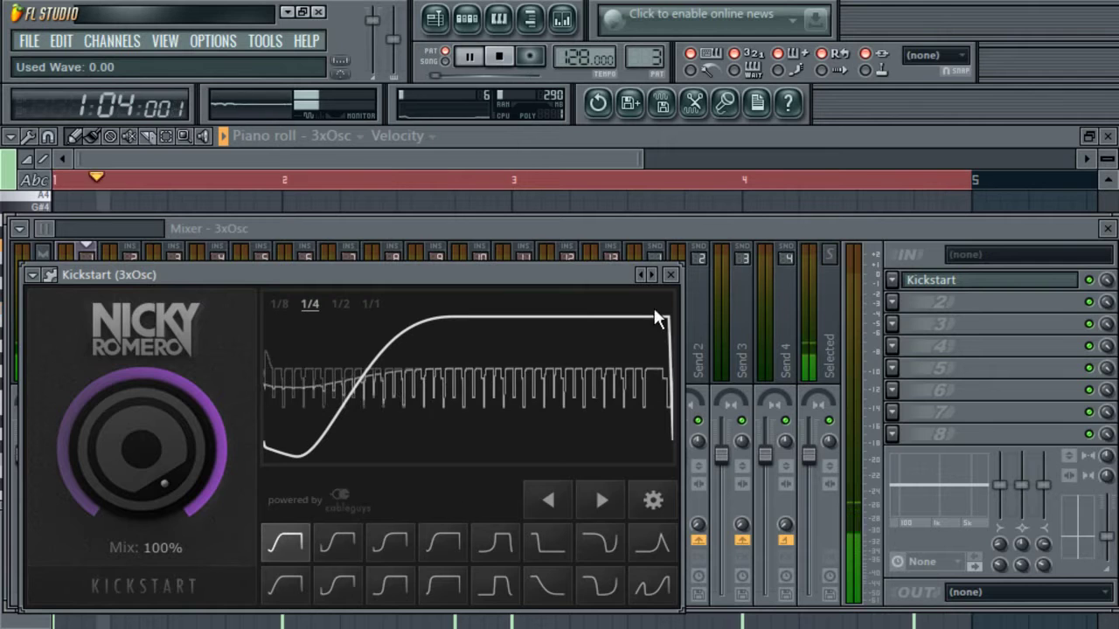
- Close Kickstart and load Sausage Fattener in the second effect slot of the 3xOsc mixer track
{"action": "left_click", "coordinate": [671, 278]}
{"action": "left_click", "coordinate": [891, 302]}
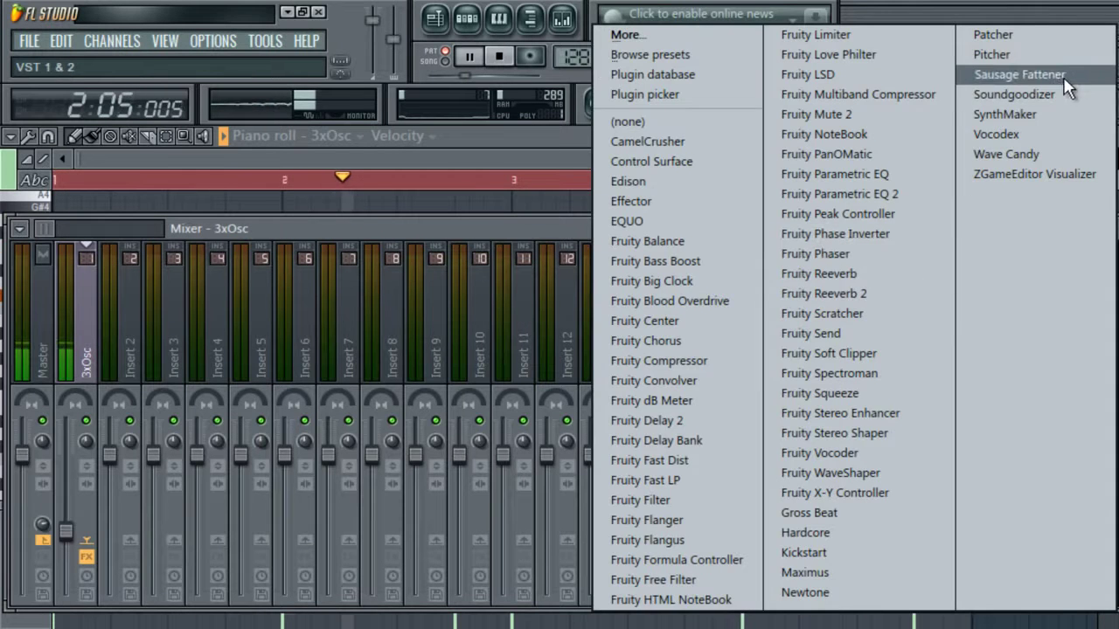
{"action": "left_click", "coordinate": [1023, 75]}
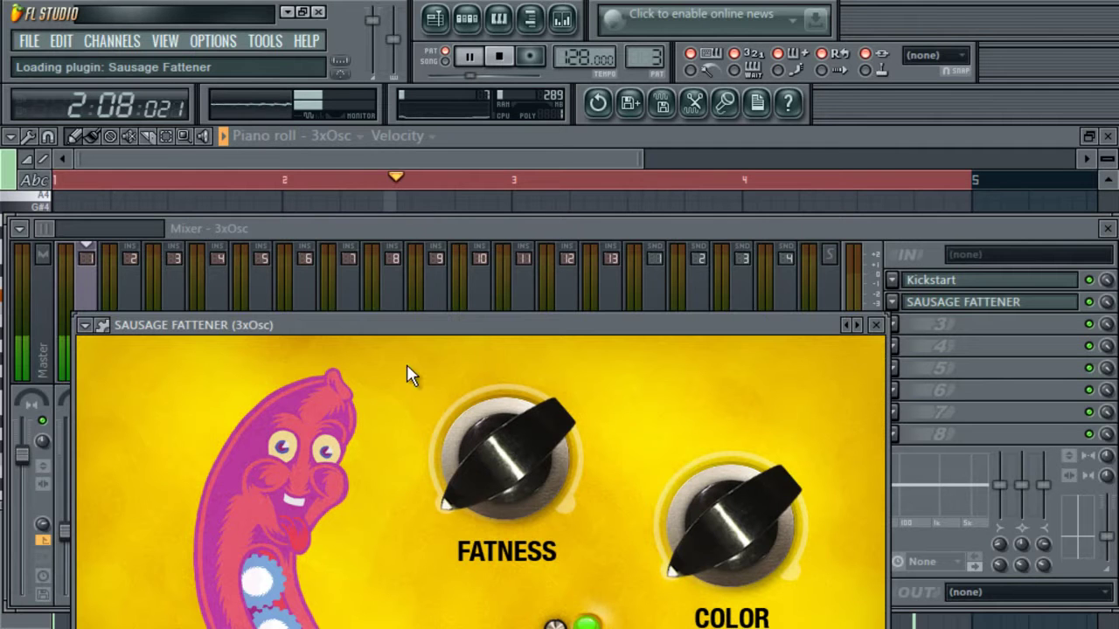
{"action": "left_click_drag", "start_coordinate": [455, 321], "coordinate": [477, 124]}
- Lower the Sausage Fattener gain and raise its fatness to about 69%
{"action": "left_click_drag", "start_coordinate": [577, 428], "coordinate": [497, 590]}
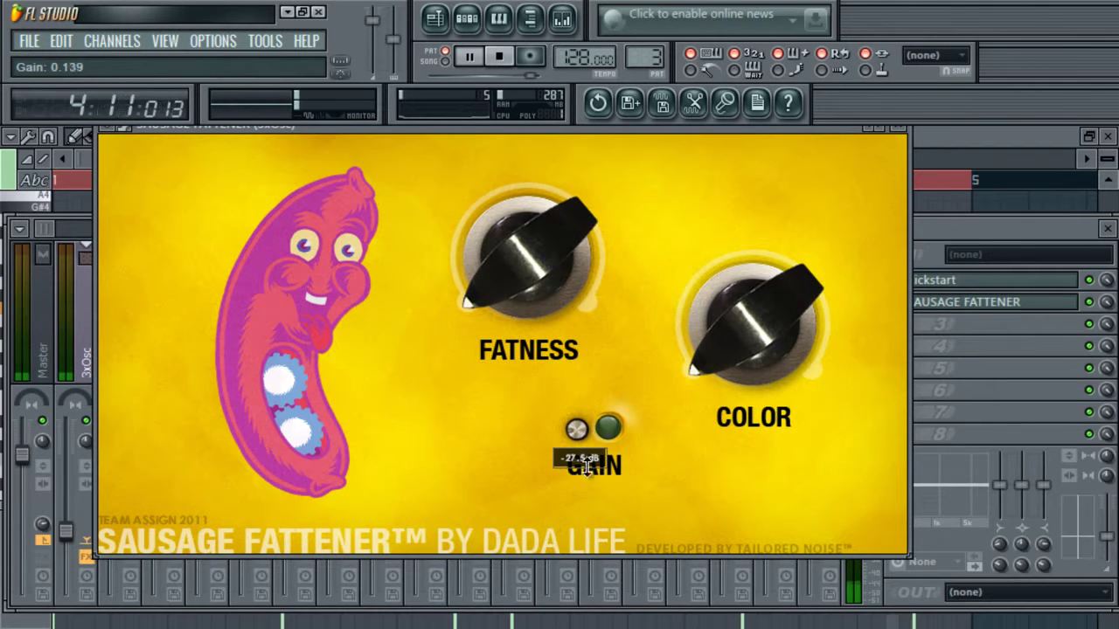
{"action": "left_click_drag", "start_coordinate": [524, 289], "coordinate": [552, 5]}
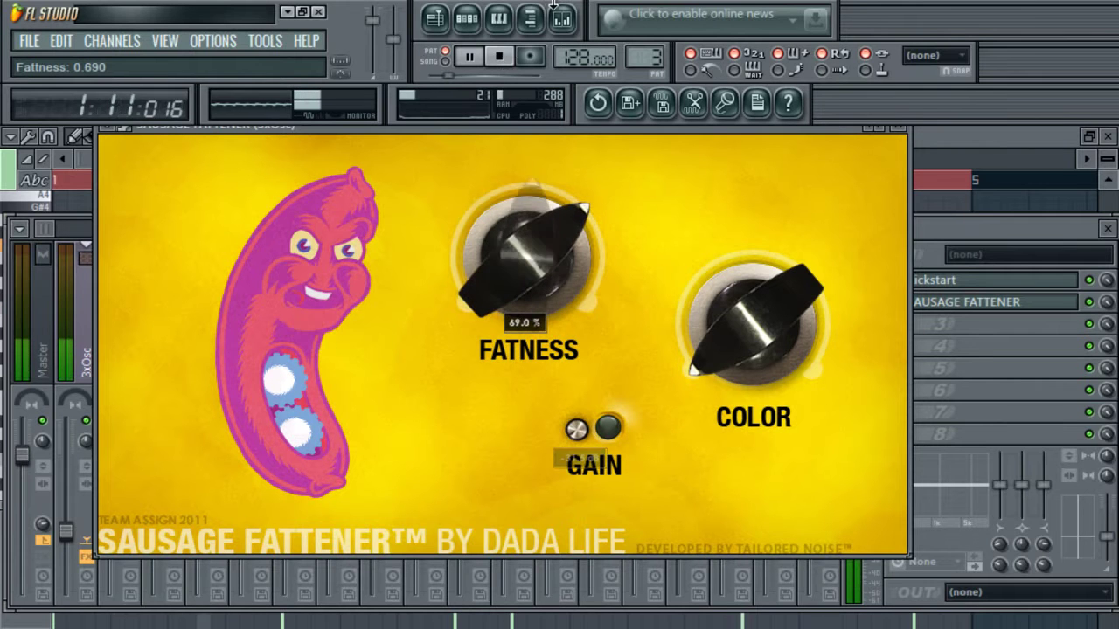
- Raise the Sausage Fattener fatness to 73%, close the plugin and stop playback
{"action": "left_click_drag", "start_coordinate": [571, 225], "coordinate": [600, 203]}
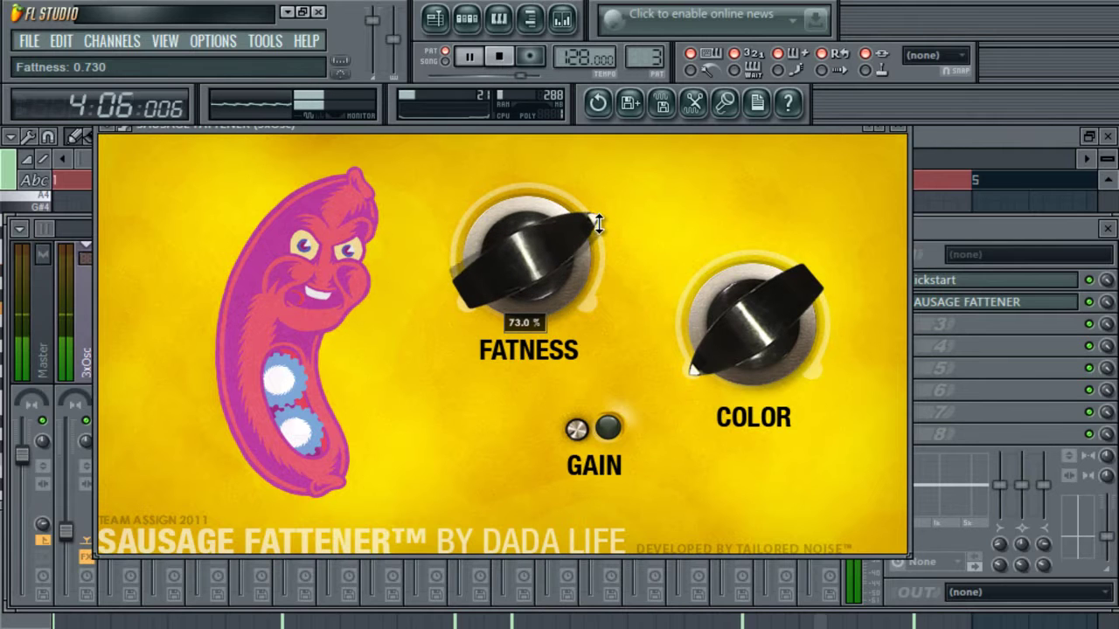
{"action": "left_click", "coordinate": [900, 129]}
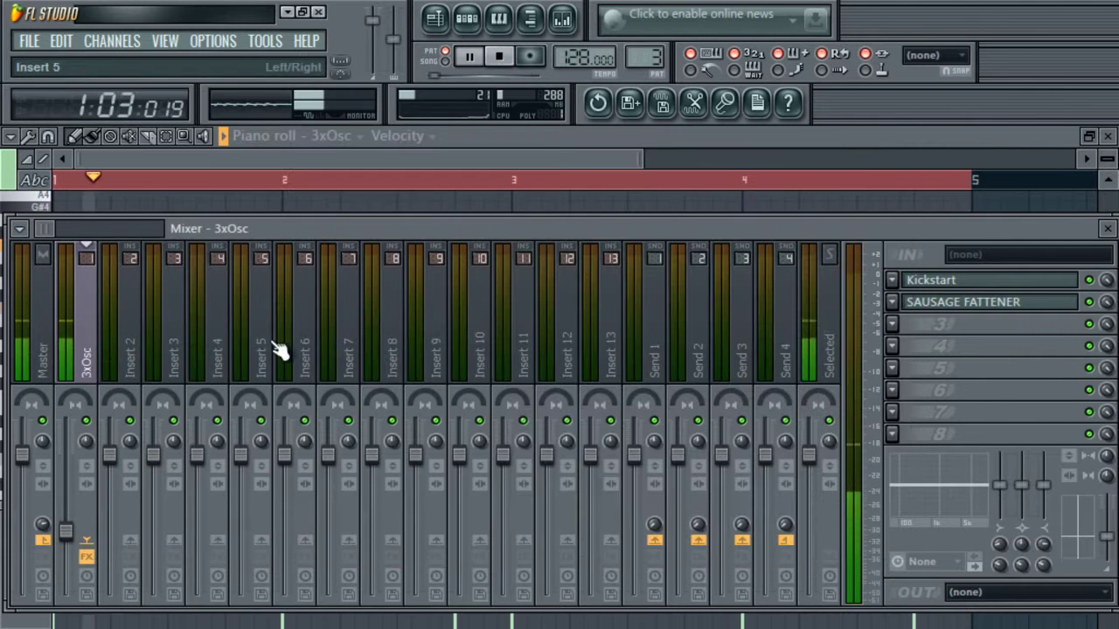
{"action": "left_click", "coordinate": [479, 25]}
{"action": "key", "text": "space"}
- Switch to Pattern 1 and copy the low chord notes of all four bars in the FL Keys piano roll
{"action": "left_click", "coordinate": [192, 159]}
{"action": "left_click", "coordinate": [207, 185]}
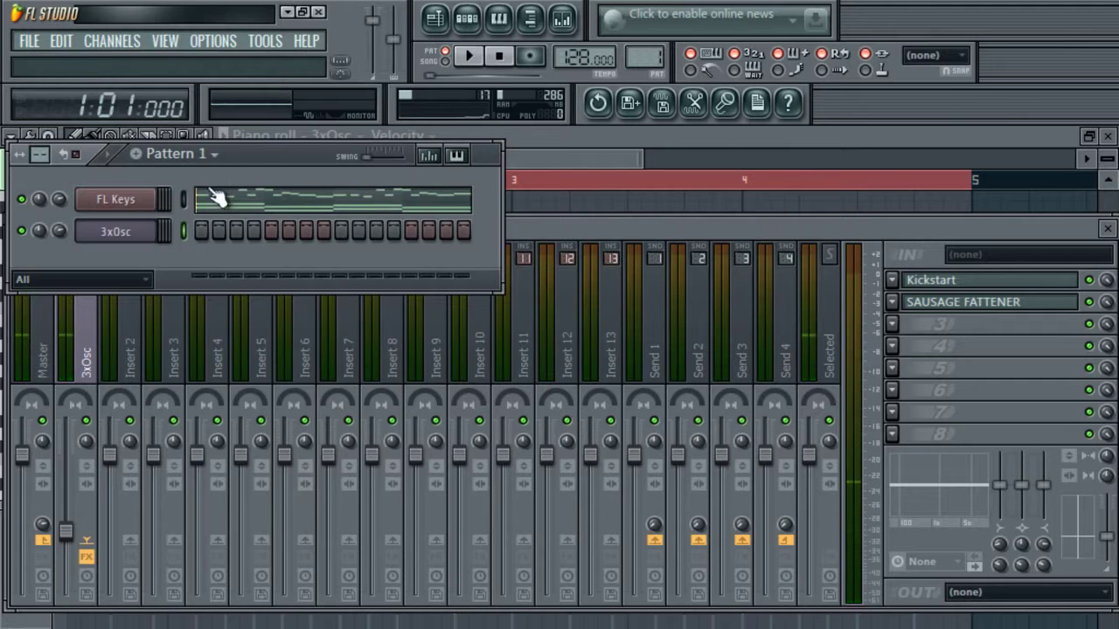
{"action": "left_click", "coordinate": [278, 210]}
{"action": "left_click_drag", "start_coordinate": [381, 150], "coordinate": [1005, 158]}
{"action": "left_click_drag", "start_coordinate": [759, 355], "coordinate": [10, 461]}
{"action": "key", "text": "space"}
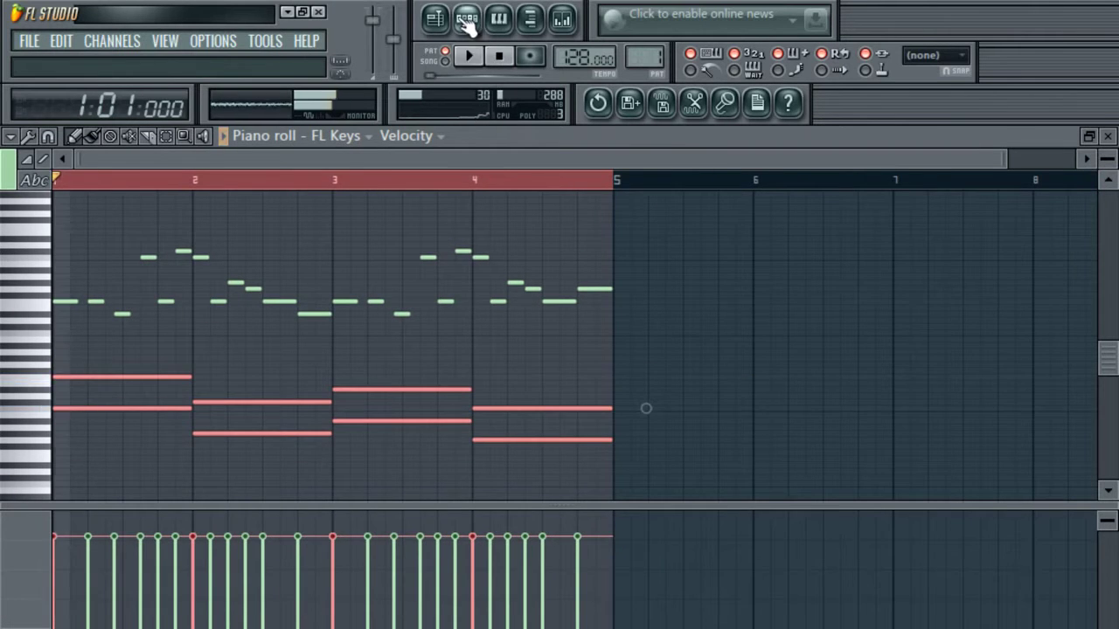
- Mute the FL Keys channel and insert a Nexus channel above 3xOsc
{"action": "left_click", "coordinate": [468, 21]}
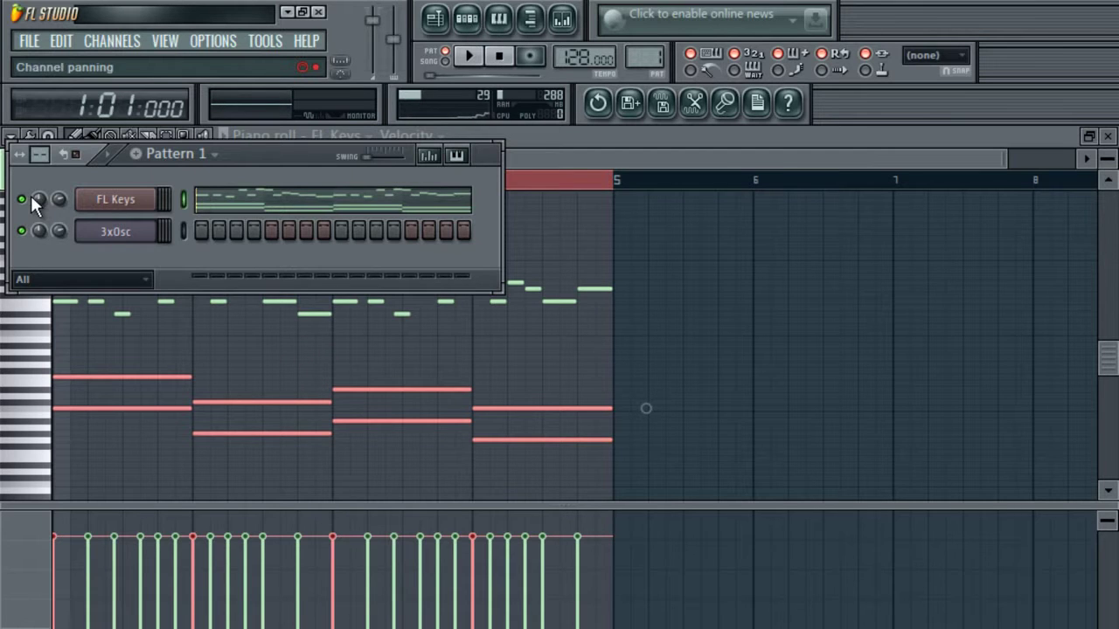
{"action": "right_click", "coordinate": [154, 237]}
{"action": "mouse_move", "coordinate": [266, 451]}
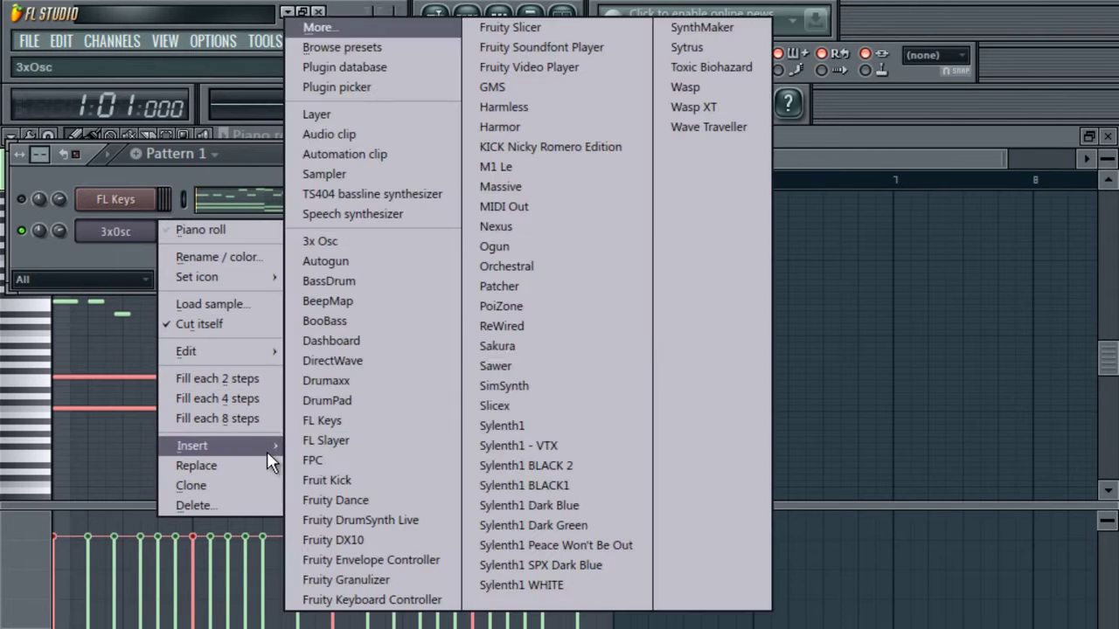
{"action": "left_click", "coordinate": [568, 225]}
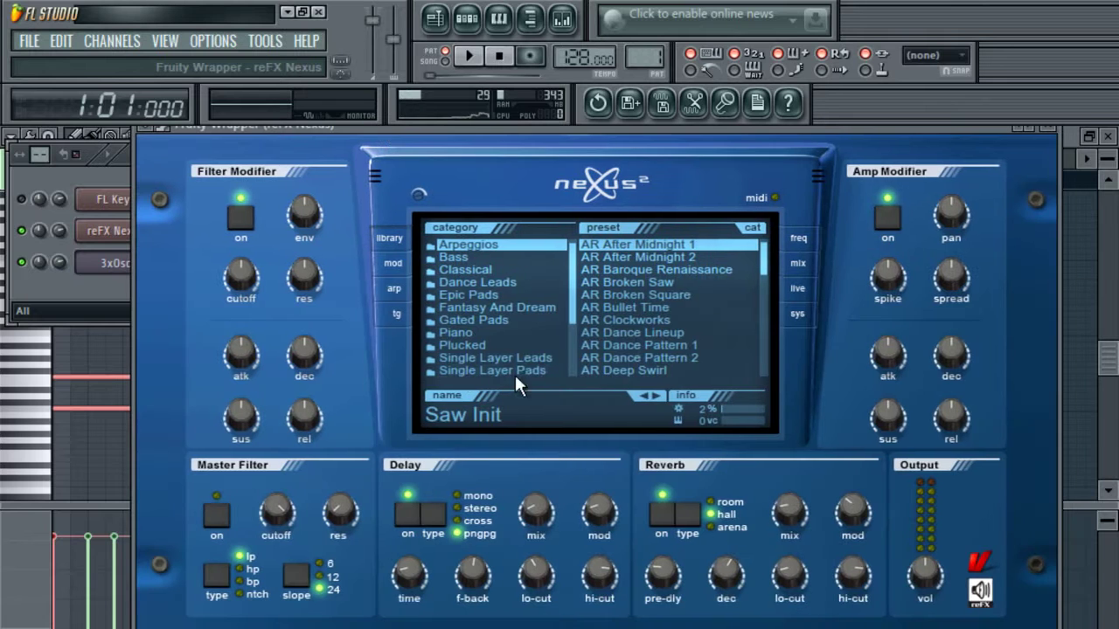
- Load the PL Dyk Pikes preset from the Plucked category in Nexus
{"action": "left_click", "coordinate": [516, 357]}
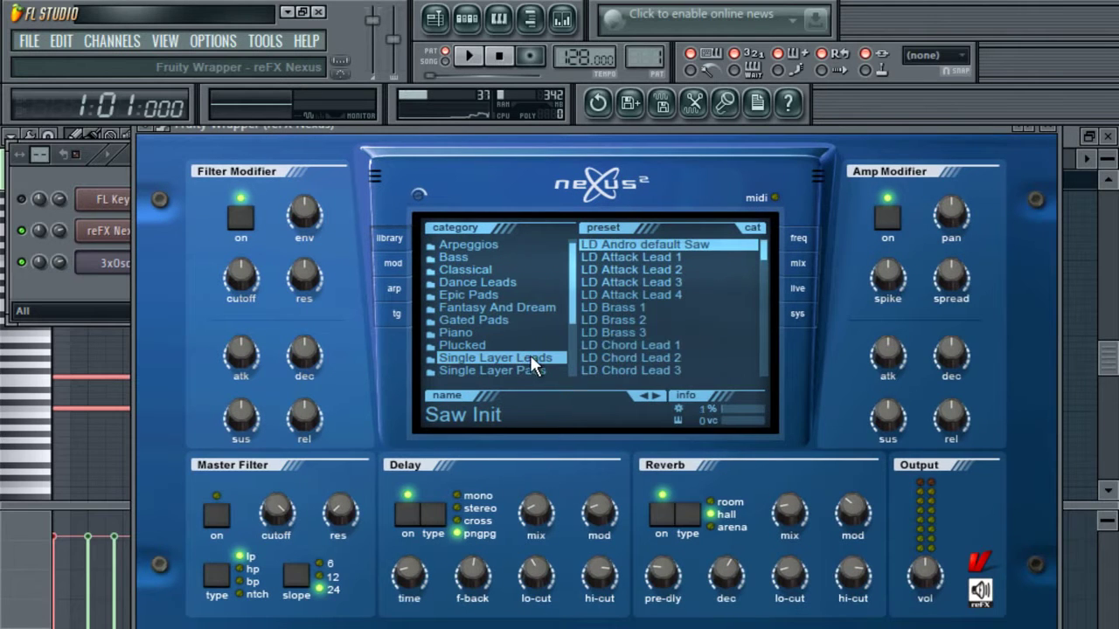
{"action": "left_click", "coordinate": [510, 345]}
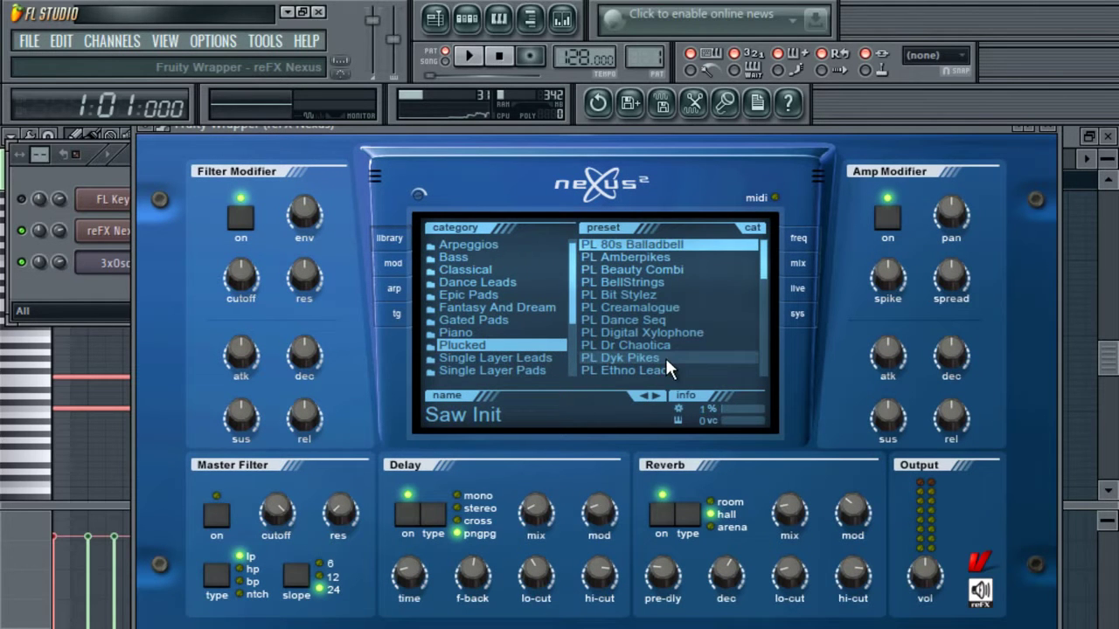
{"action": "left_click", "coordinate": [665, 358]}
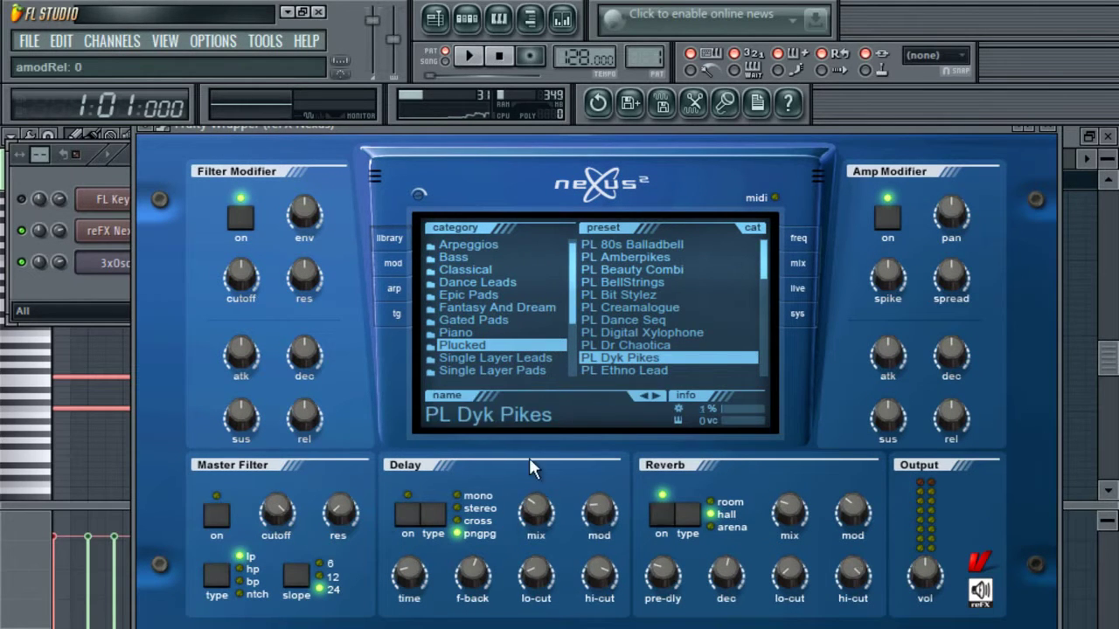
- Paste the copied four-bar chords into the Nexus channel's piano roll
{"action": "left_click", "coordinate": [78, 295]}
{"action": "right_click", "coordinate": [127, 200]}
{"action": "right_click", "coordinate": [136, 232]}
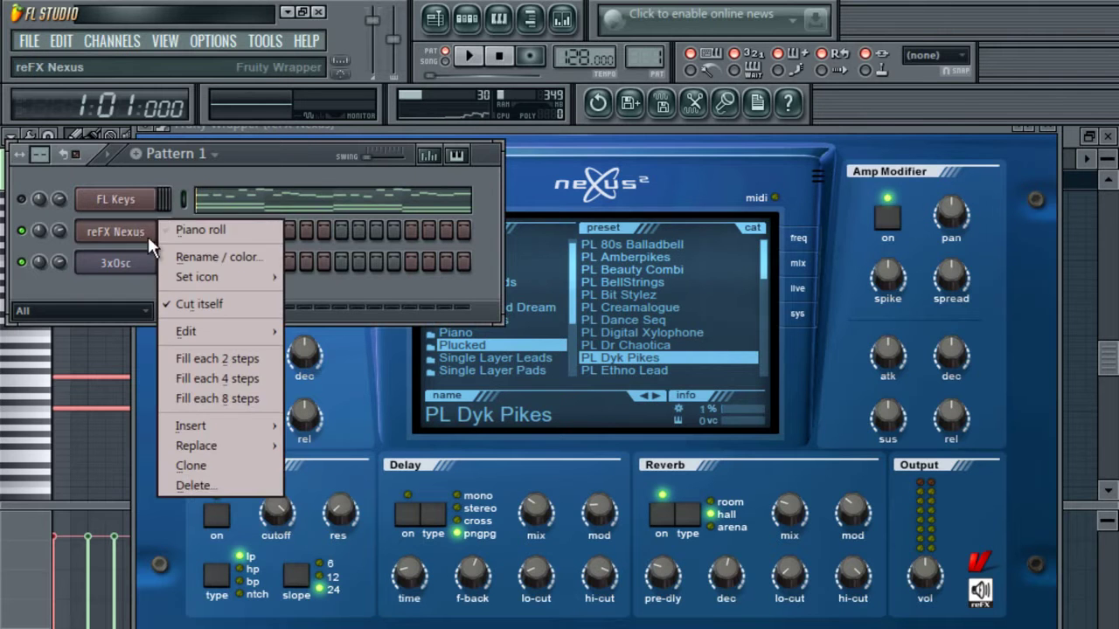
{"action": "left_click", "coordinate": [201, 230]}
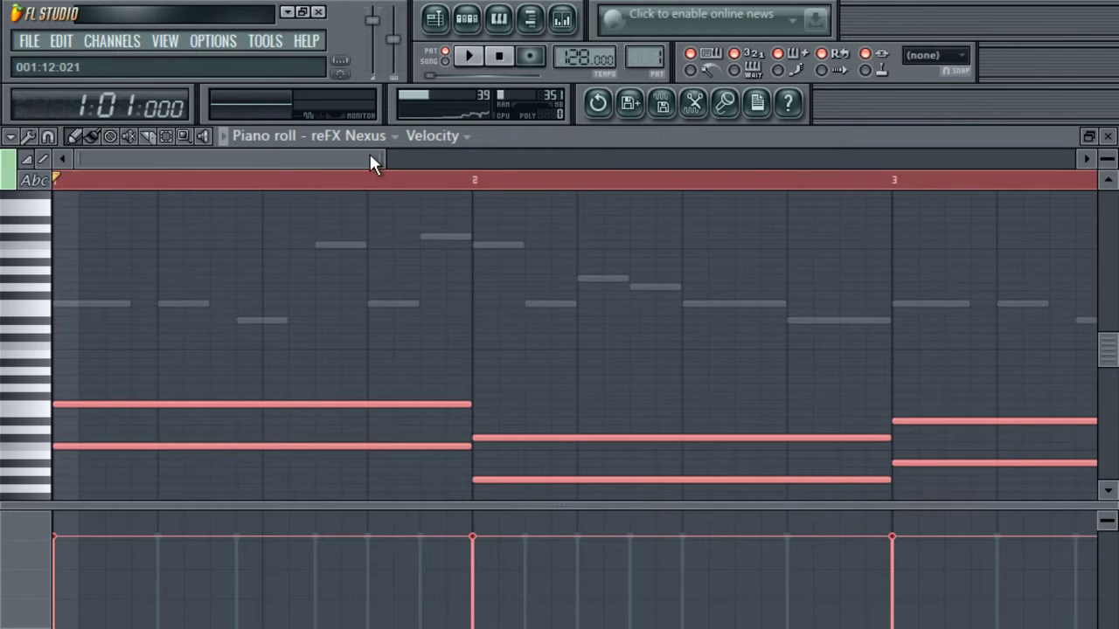
{"action": "left_click_drag", "start_coordinate": [377, 158], "coordinate": [757, 157]}
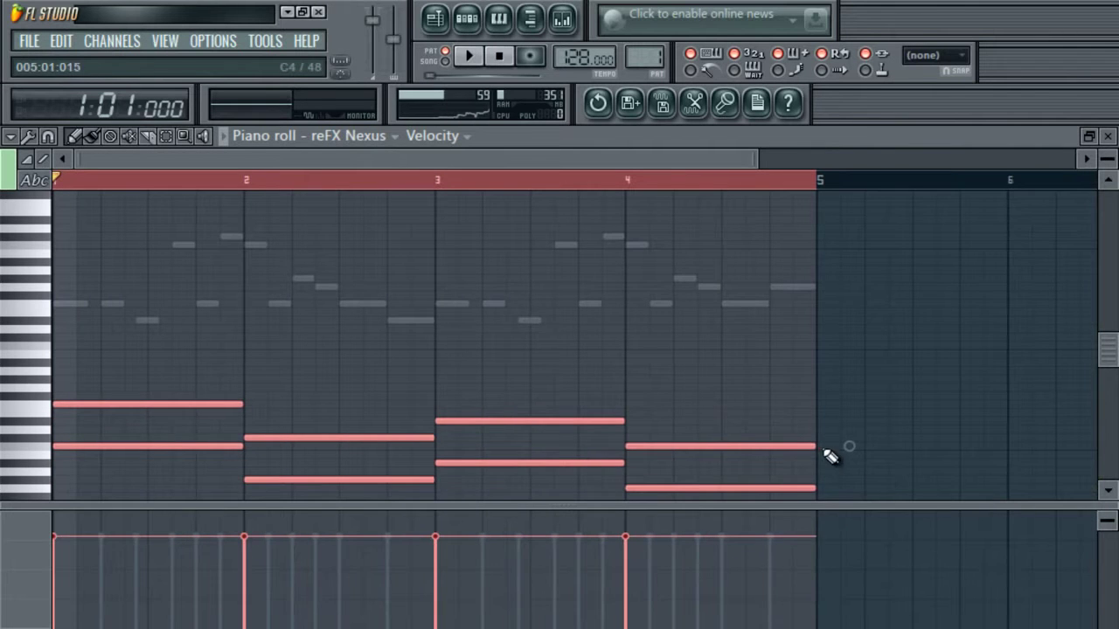
- Shorten the Nexus chords to eighth notes, repeat them as six hits per bar following the first bar's melody rhythm, and audition the result
{"action": "left_click_drag", "start_coordinate": [813, 446], "coordinate": [631, 467]}
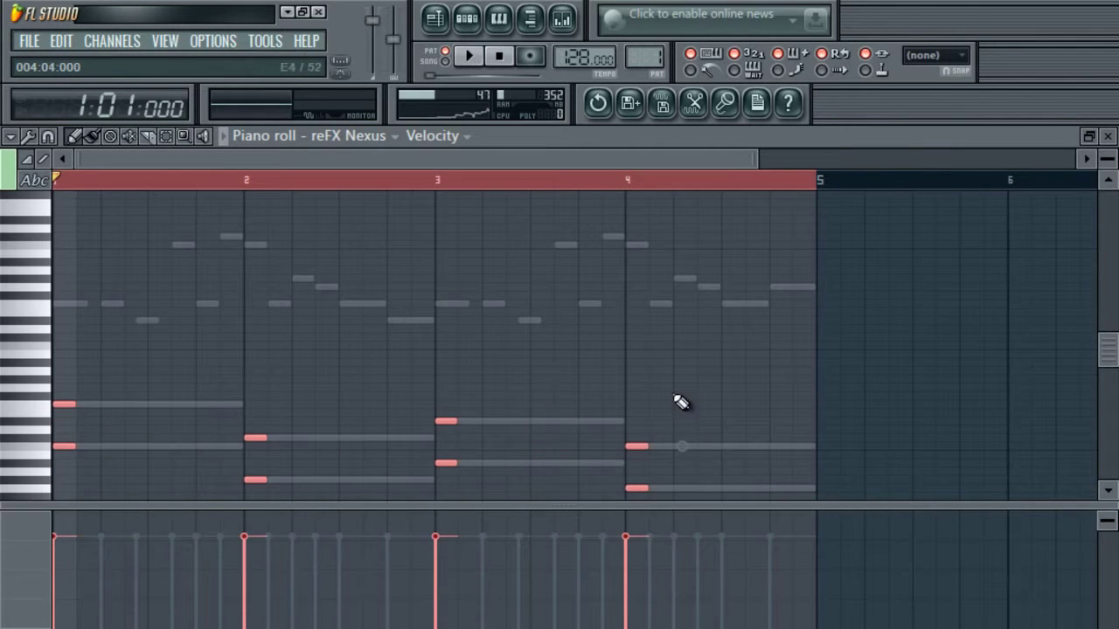
{"action": "left_click_drag", "start_coordinate": [753, 152], "coordinate": [594, 156]}
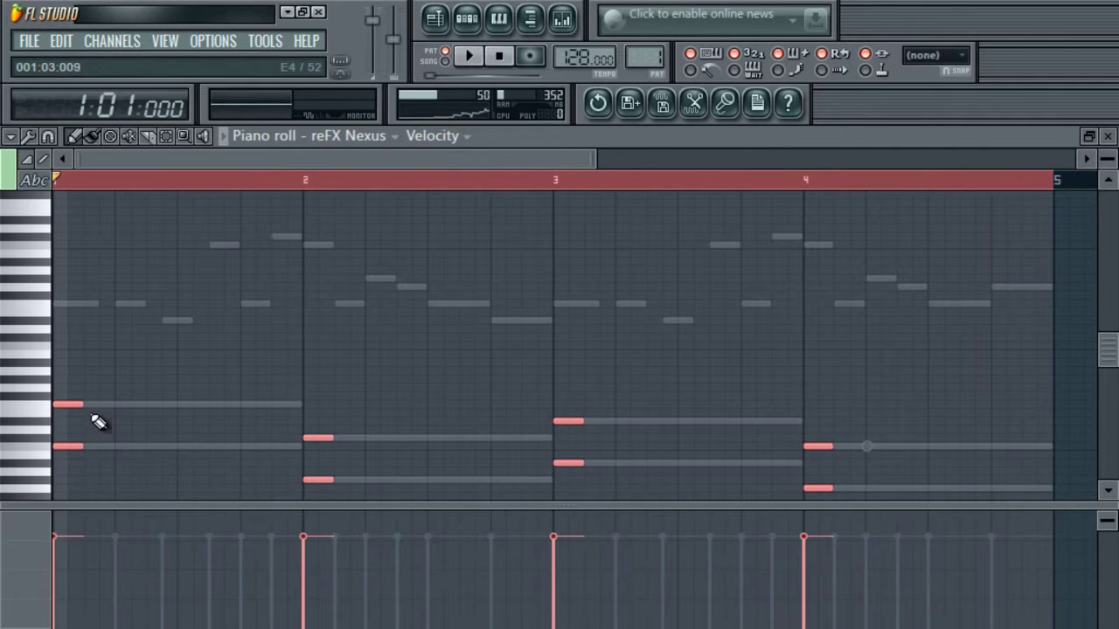
{"action": "left_click_drag", "start_coordinate": [81, 407], "coordinate": [131, 412]}
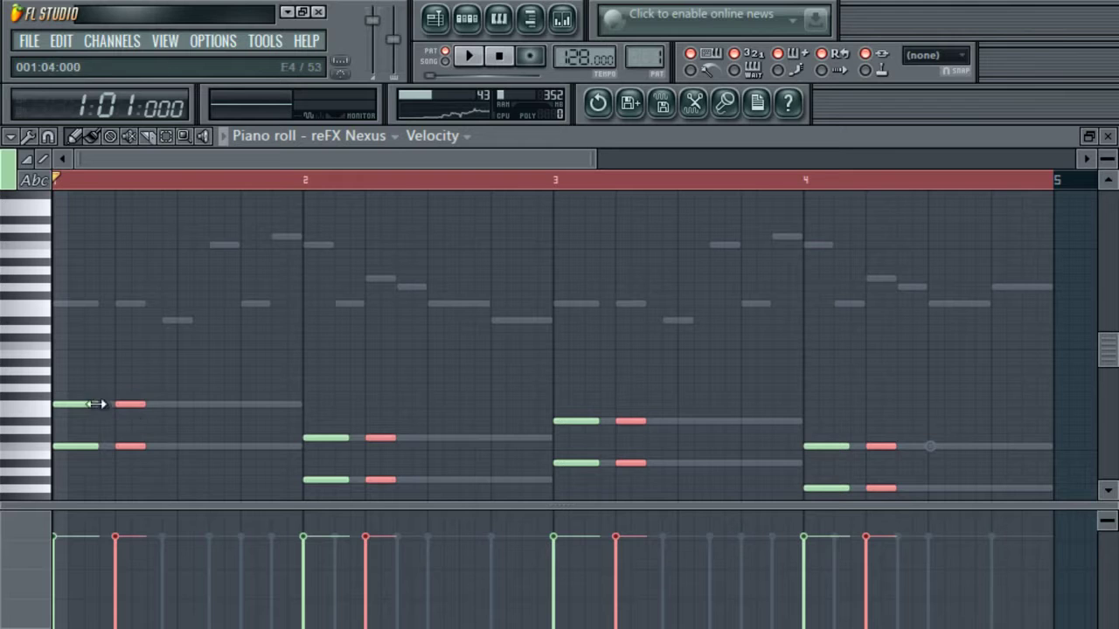
{"action": "left_click_drag", "start_coordinate": [142, 408], "coordinate": [231, 421]}
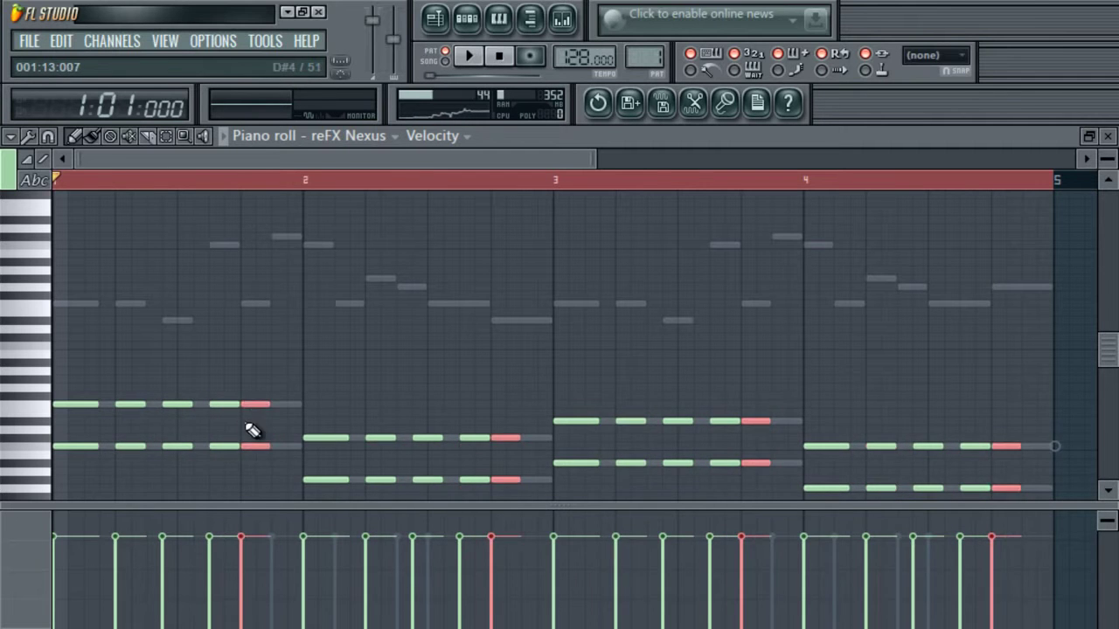
{"action": "key", "text": "ctrl+z"}
{"action": "left_click_drag", "start_coordinate": [130, 406], "coordinate": [286, 413]}
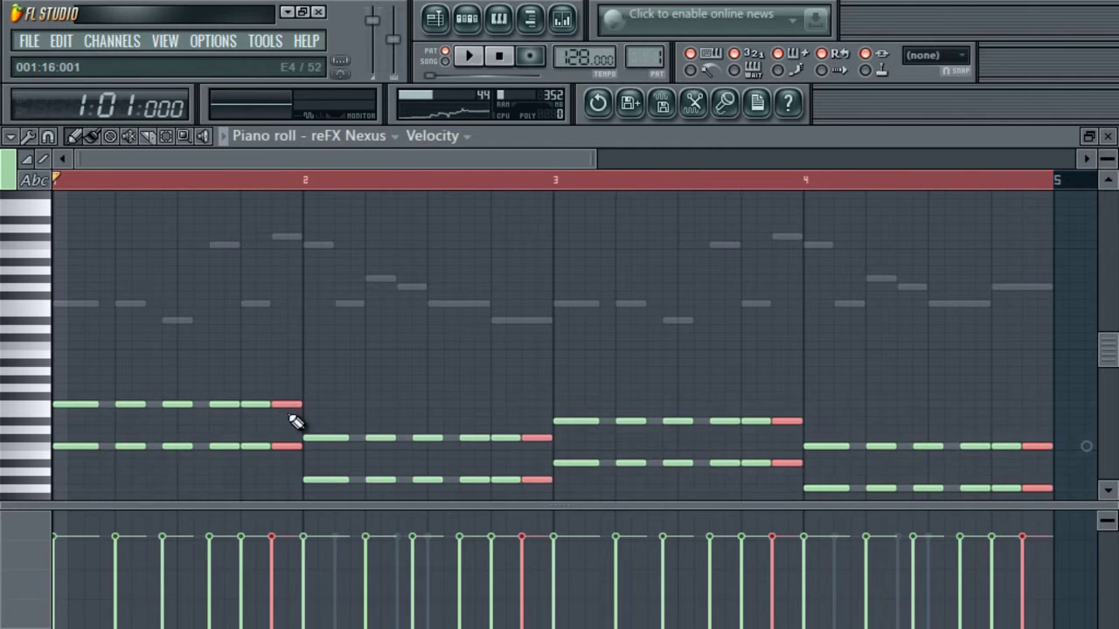
{"action": "key", "text": "space"}
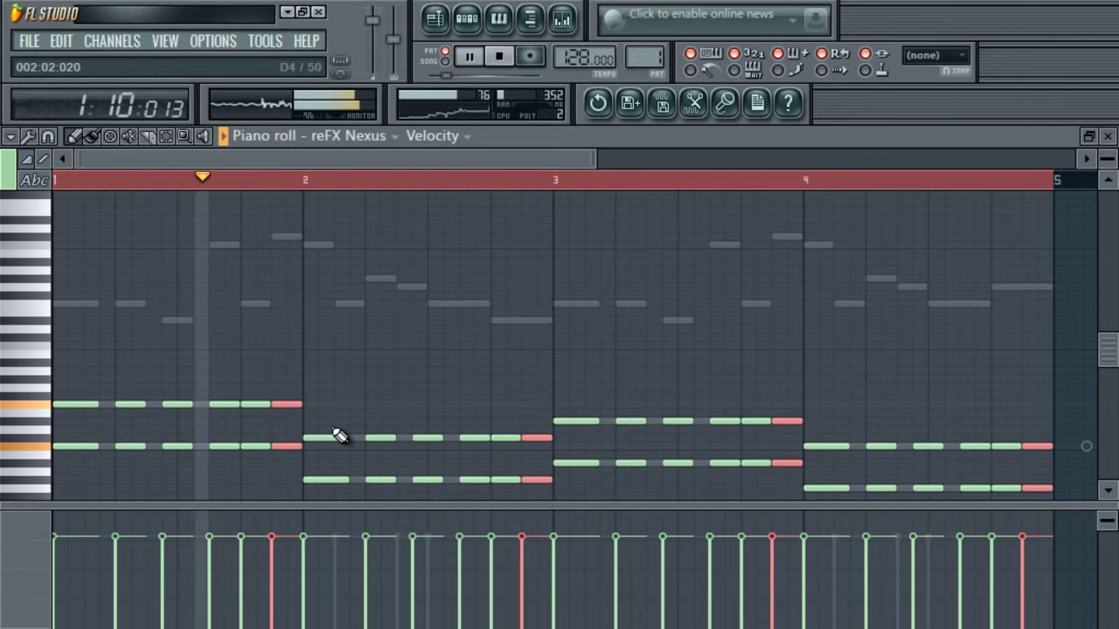
{"action": "key", "text": "space"}
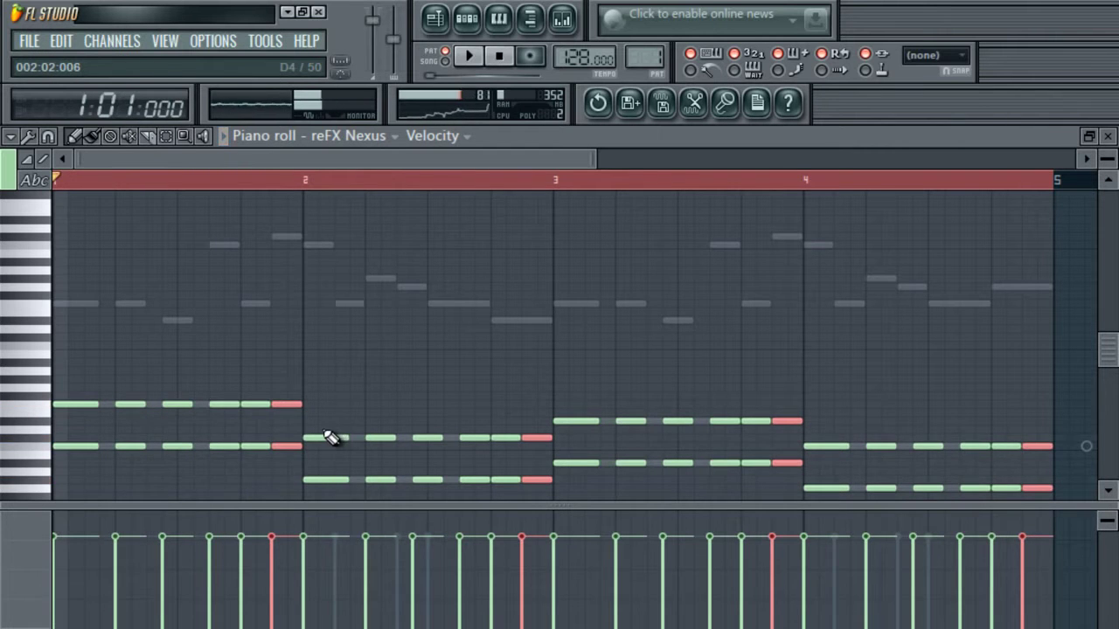
- Rearrange bar 2's Nexus chords to match the melody, with four consecutive eighth notes followed by two quarter notes
{"action": "left_click_drag", "start_coordinate": [323, 428], "coordinate": [339, 493]}
{"action": "key", "text": "ctrl+v"}
{"action": "left_click_drag", "start_coordinate": [71, 480], "coordinate": [353, 477]}
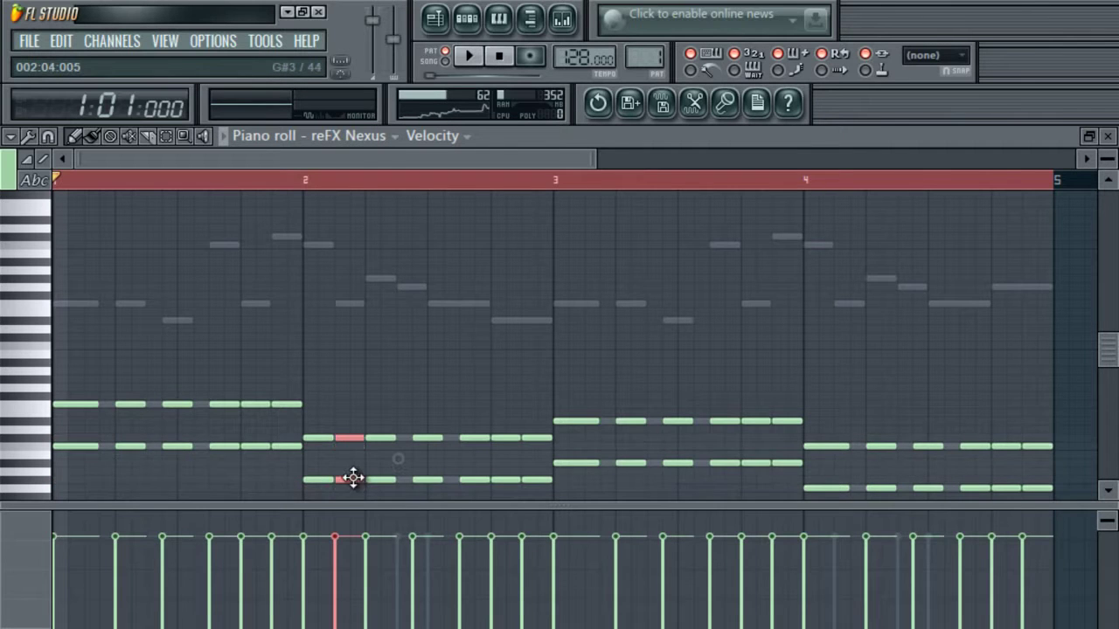
{"action": "left_click_drag", "start_coordinate": [428, 426], "coordinate": [412, 470]}
{"action": "left_click_drag", "start_coordinate": [502, 417], "coordinate": [504, 488]}
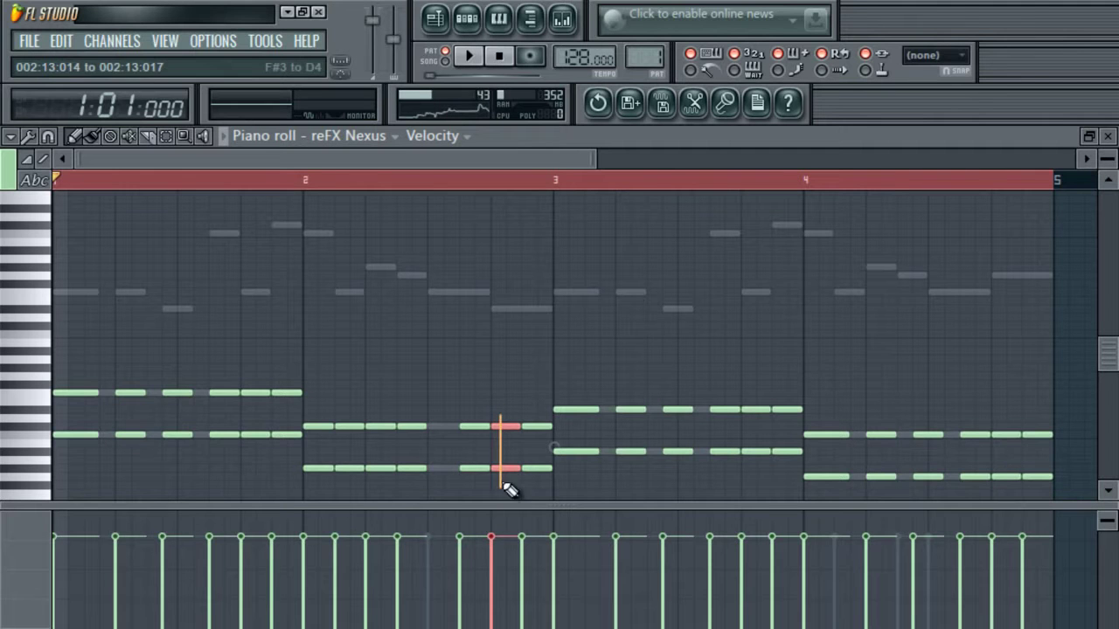
{"action": "left_click_drag", "start_coordinate": [468, 404], "coordinate": [452, 464]}
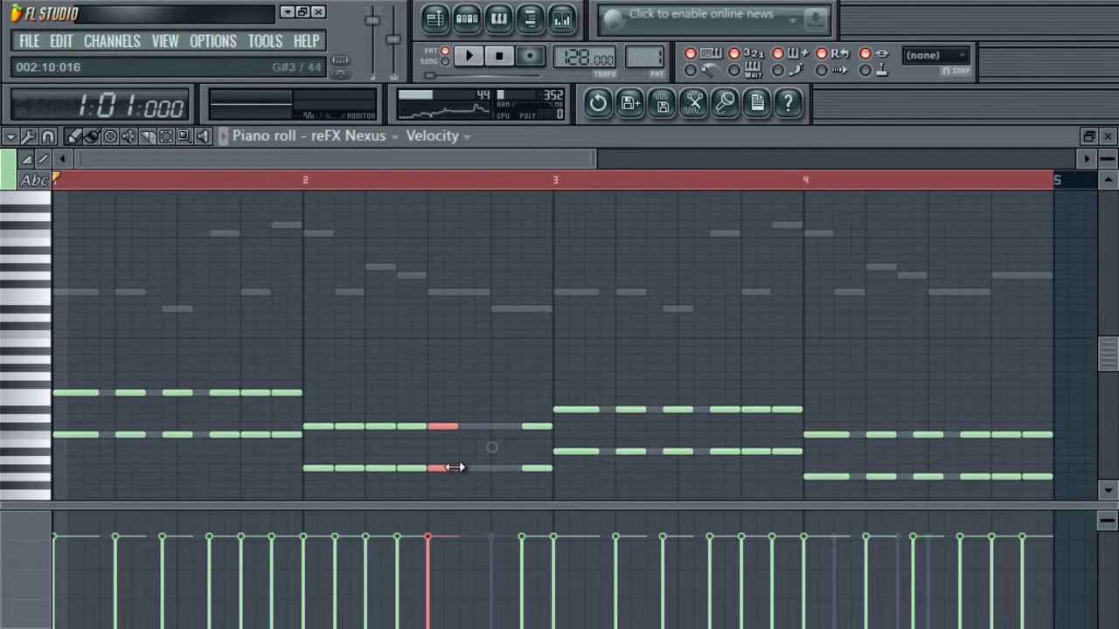
{"action": "left_click_drag", "start_coordinate": [534, 408], "coordinate": [509, 459]}
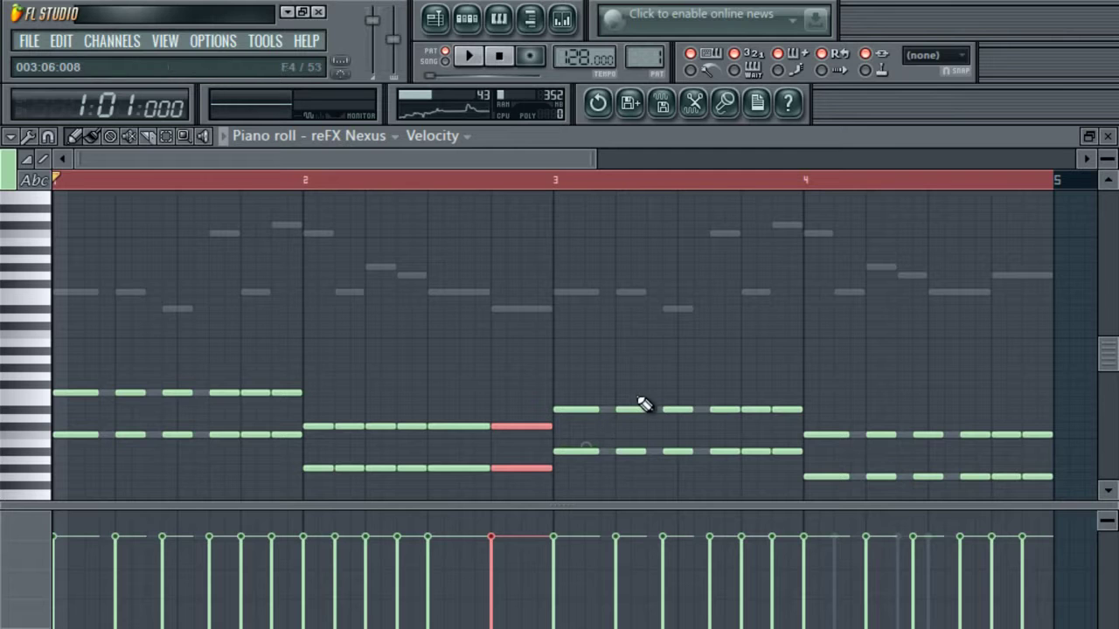
- Rearrange the first half of bar 4 in the Nexus part into four consecutive eighth-note chords matching the melody
{"action": "scroll", "coordinate": [532, 183], "scroll_direction": "right", "scroll_amount": 5}
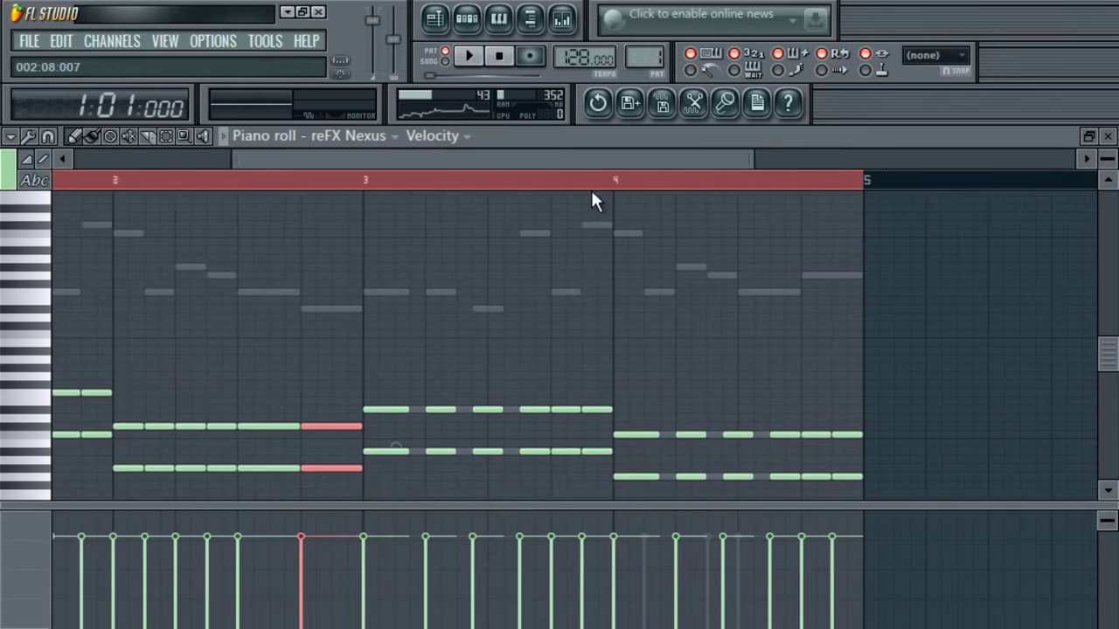
{"action": "left_click_drag", "start_coordinate": [500, 407], "coordinate": [503, 483]}
{"action": "left_click_drag", "start_coordinate": [473, 437], "coordinate": [468, 501]}
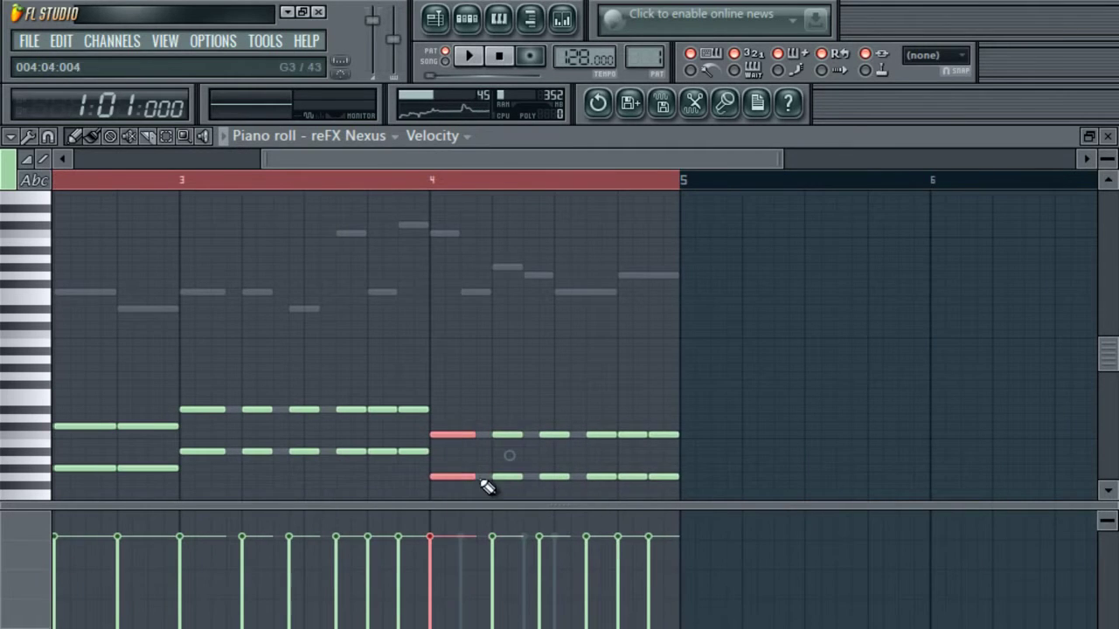
{"action": "left_click_drag", "start_coordinate": [494, 414], "coordinate": [465, 470]}
{"action": "left_click_drag", "start_coordinate": [544, 423], "coordinate": [504, 473]}
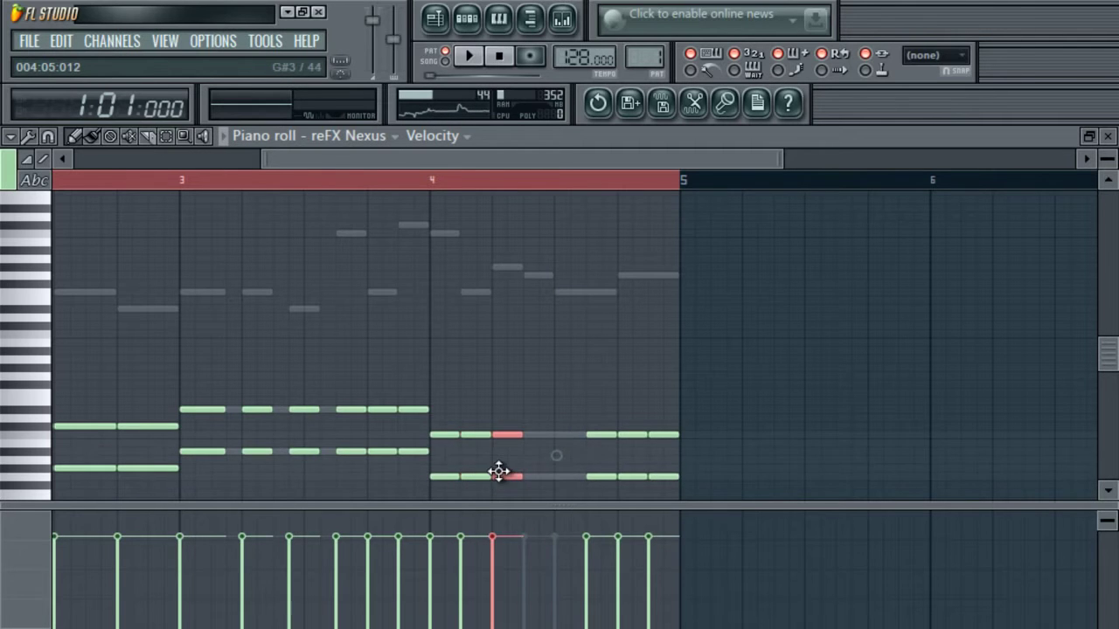
{"action": "left_click_drag", "start_coordinate": [589, 409], "coordinate": [599, 478]}
{"action": "left_click_drag", "start_coordinate": [600, 478], "coordinate": [538, 476]}
- Fill the second half of bar 4 with two quarter-note chords and play back the Nexus part
{"action": "left_click_drag", "start_coordinate": [624, 432], "coordinate": [565, 477]}
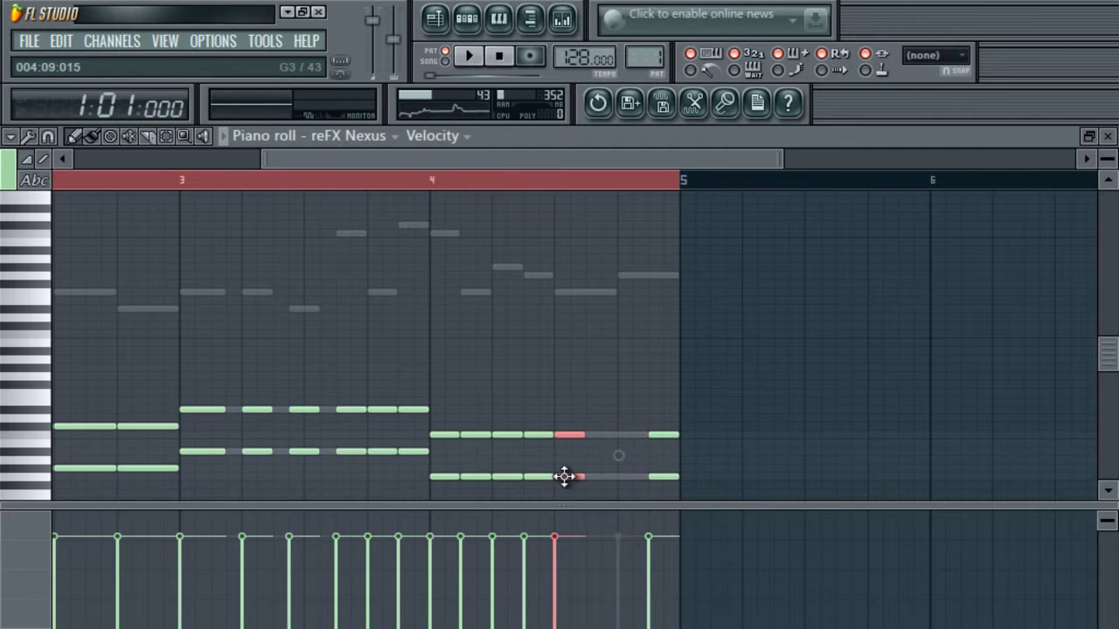
{"action": "left_click_drag", "start_coordinate": [664, 415], "coordinate": [635, 473]}
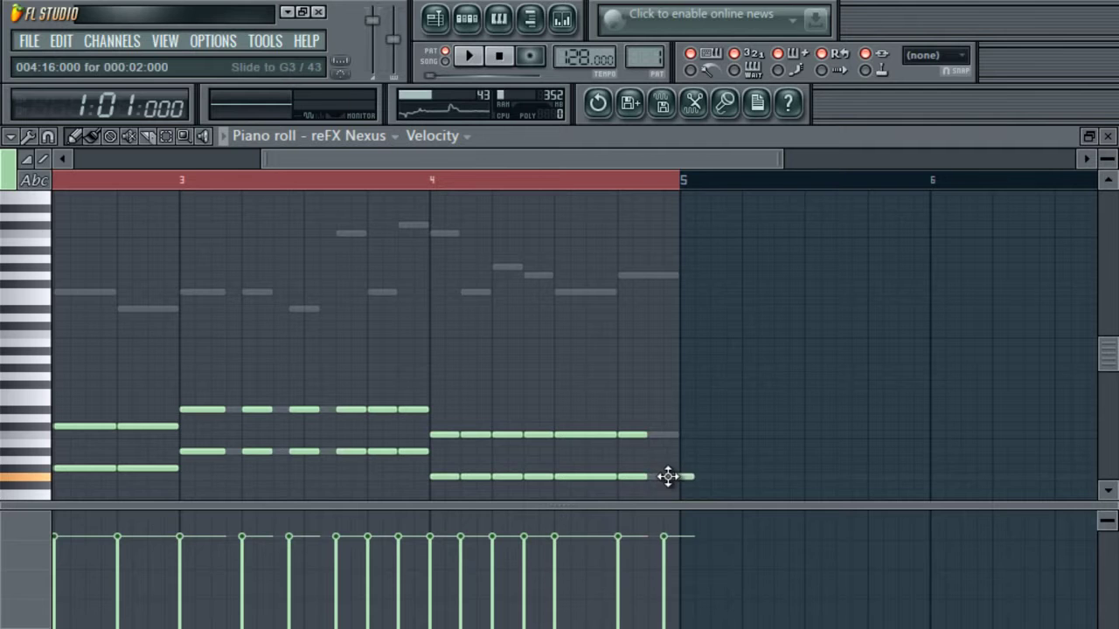
{"action": "left_click_drag", "start_coordinate": [628, 406], "coordinate": [635, 468]}
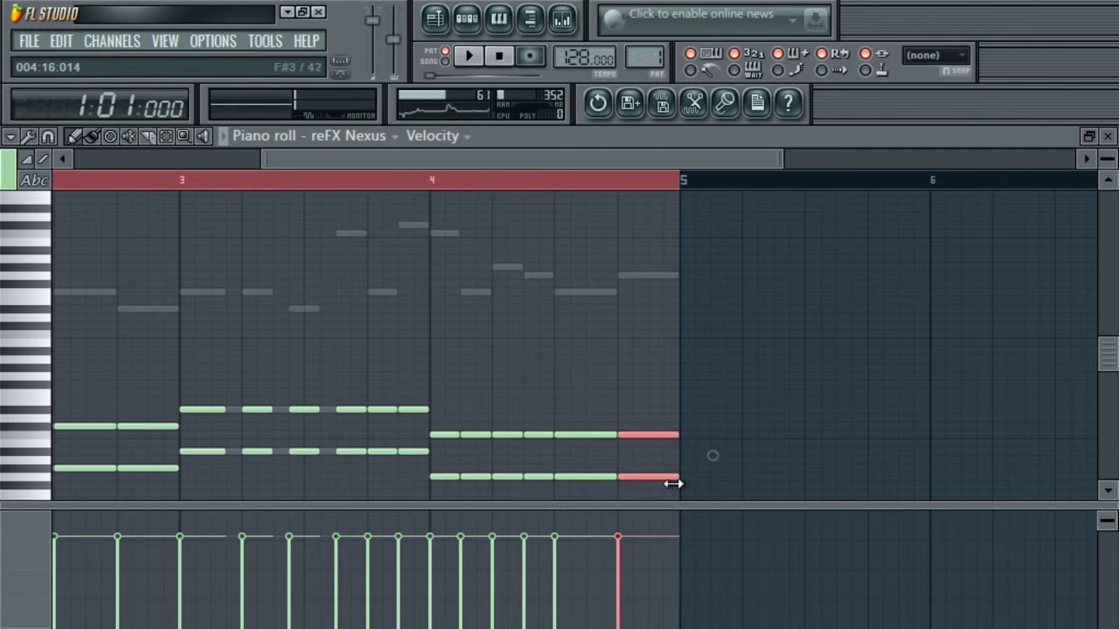
{"action": "key", "text": "space"}
{"action": "left_click_drag", "start_coordinate": [507, 158], "coordinate": [312, 159]}
{"action": "left_click_drag", "start_coordinate": [605, 158], "coordinate": [276, 166]}
{"action": "key", "text": "space"}
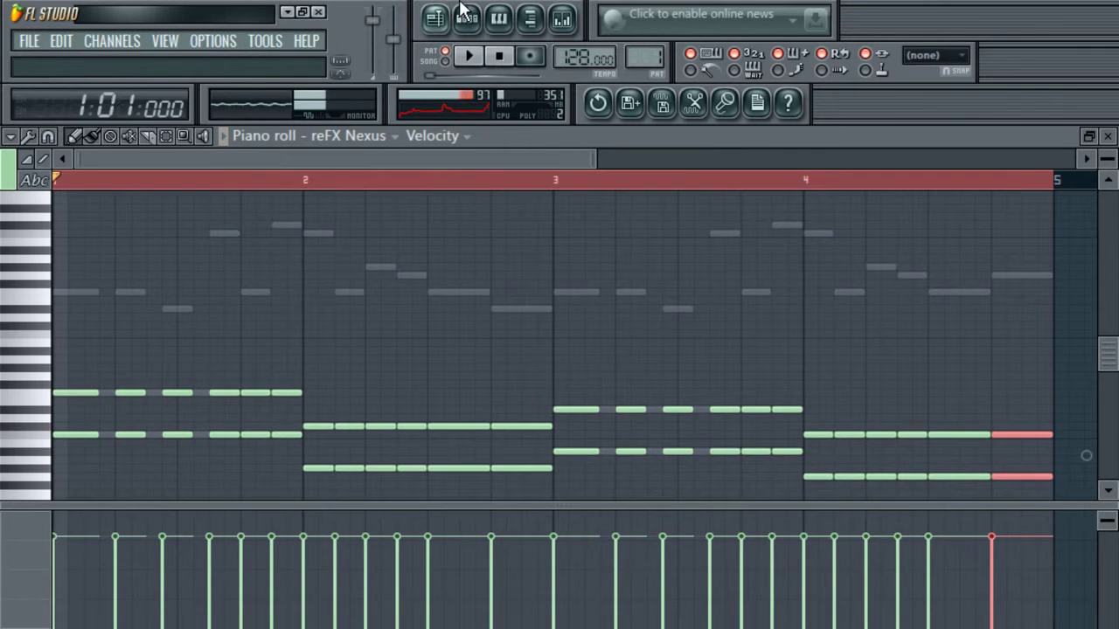
- Reopen Nexus and switch off its reverb
{"action": "left_click", "coordinate": [477, 23]}
{"action": "left_click", "coordinate": [110, 233]}
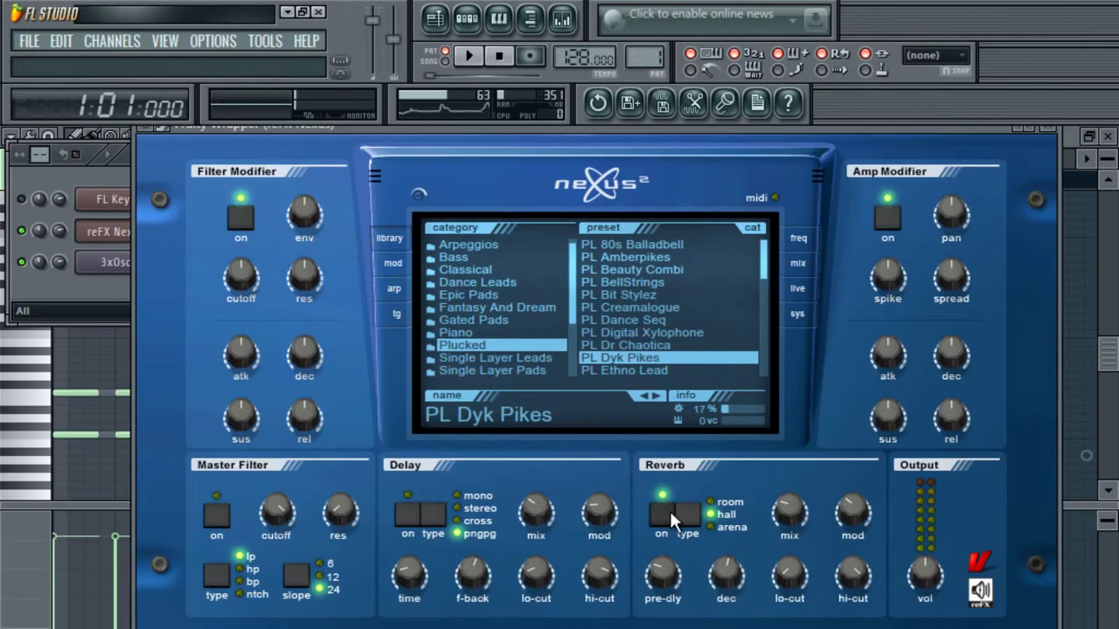
{"action": "left_click_drag", "start_coordinate": [789, 510], "coordinate": [789, 525]}
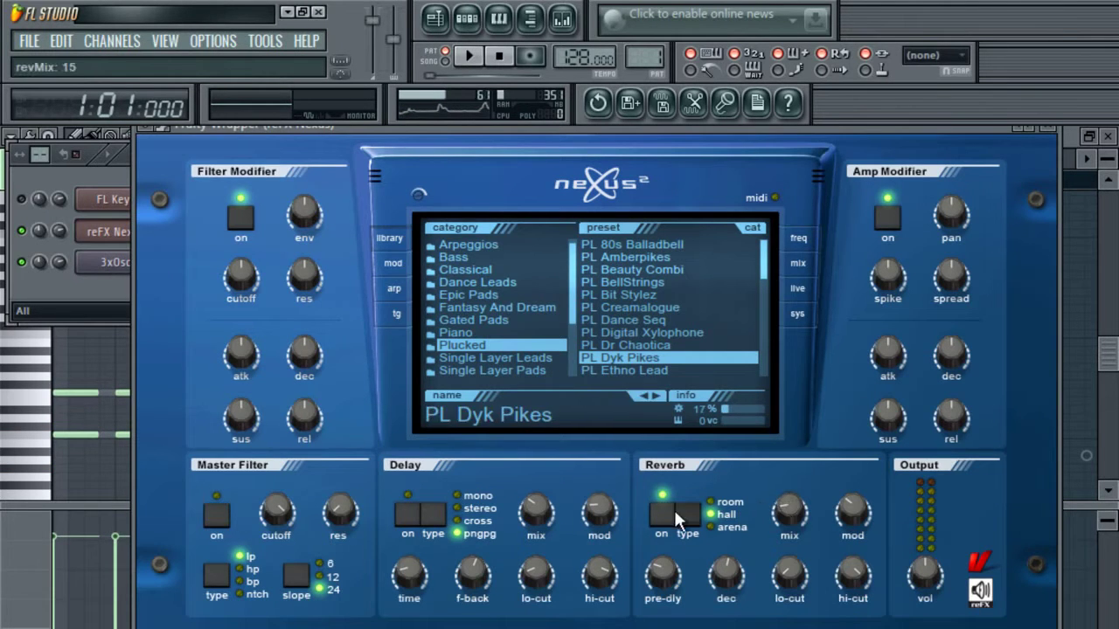
{"action": "left_click", "coordinate": [648, 516]}
- Play back the Nexus part with its reverb off and open its notes in the piano roll
{"action": "key", "text": "space"}
{"action": "left_click", "coordinate": [57, 288]}
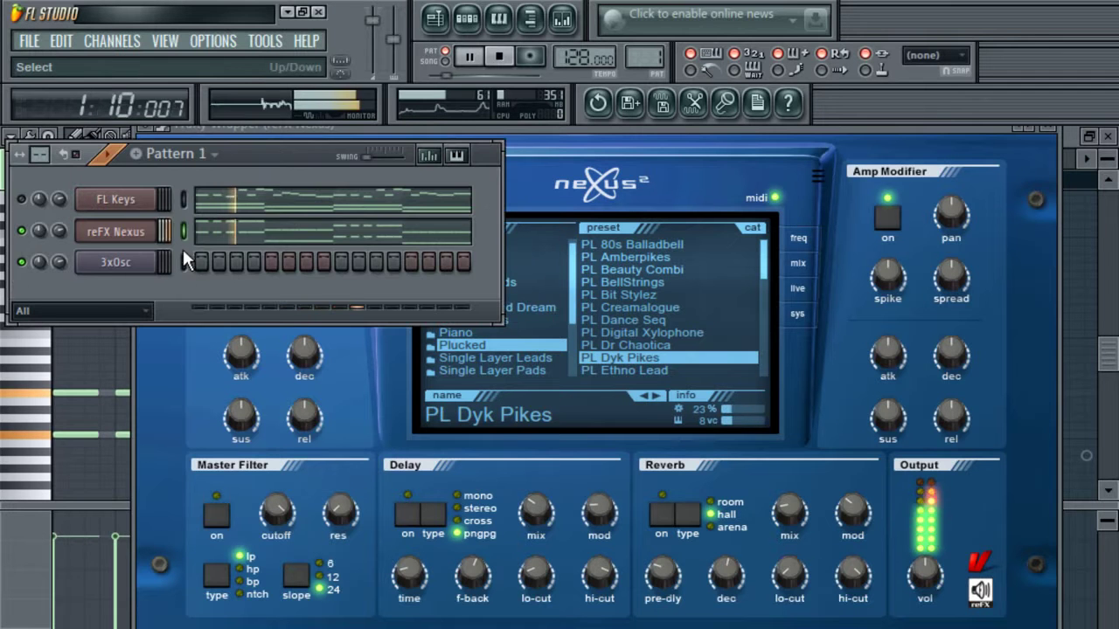
{"action": "left_click", "coordinate": [223, 235]}
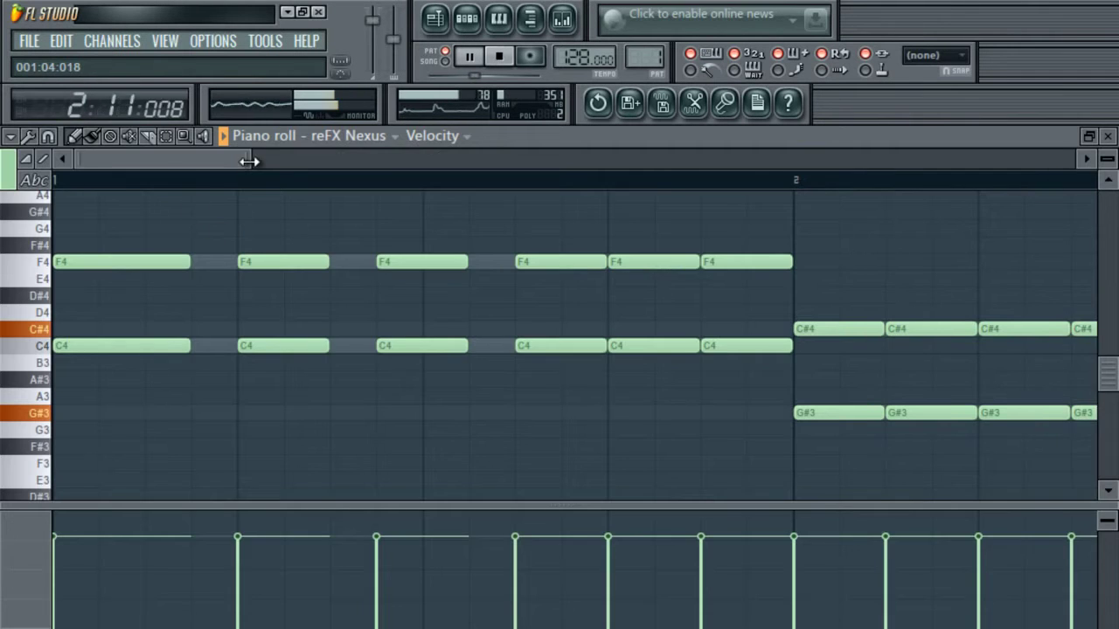
{"action": "left_click_drag", "start_coordinate": [580, 185], "coordinate": [928, 186]}
{"action": "key", "text": "space"}
- Trace bar 1 of the ghosted melody in the Nexus part with F5, F5, D#5, C6, F5 and C#6
{"action": "left_click_drag", "start_coordinate": [1112, 376], "coordinate": [1112, 337]}
{"action": "left_click_drag", "start_coordinate": [919, 164], "coordinate": [546, 158]}
{"action": "left_click", "coordinate": [44, 345]}
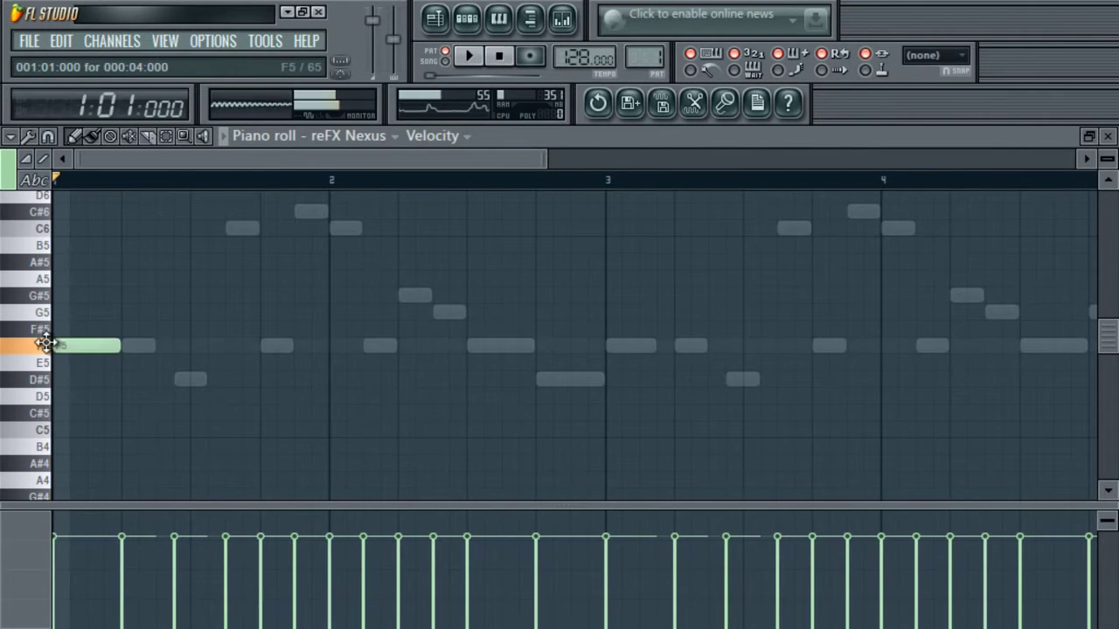
{"action": "left_click", "coordinate": [144, 348]}
{"action": "left_click", "coordinate": [188, 380]}
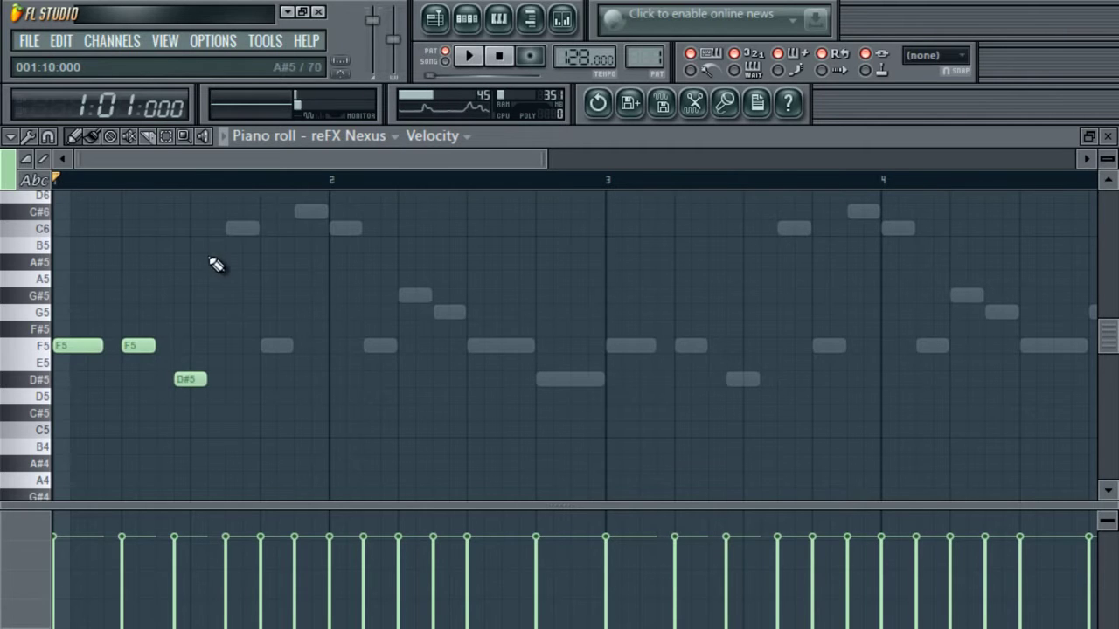
{"action": "left_click", "coordinate": [242, 228]}
{"action": "left_click", "coordinate": [277, 346]}
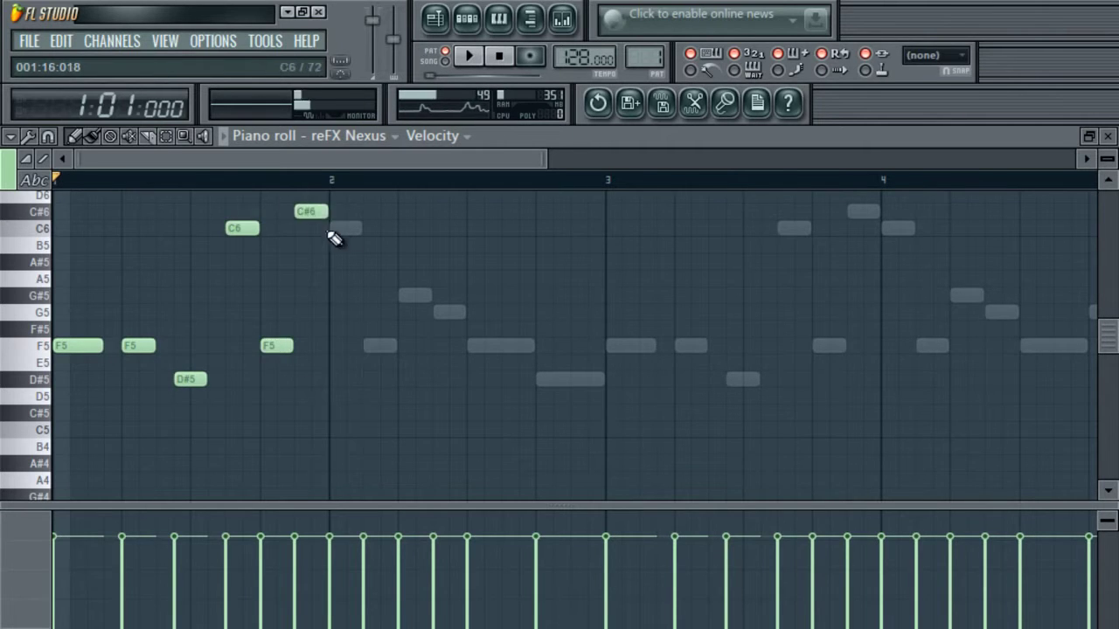
- Trace bar 2 of the ghosted melody in the Nexus part with C6, F5, G#5, G5, F5 and D#5
{"action": "left_click", "coordinate": [339, 229]}
{"action": "left_click", "coordinate": [402, 295]}
{"action": "left_click", "coordinate": [442, 313]}
{"action": "left_click", "coordinate": [483, 347]}
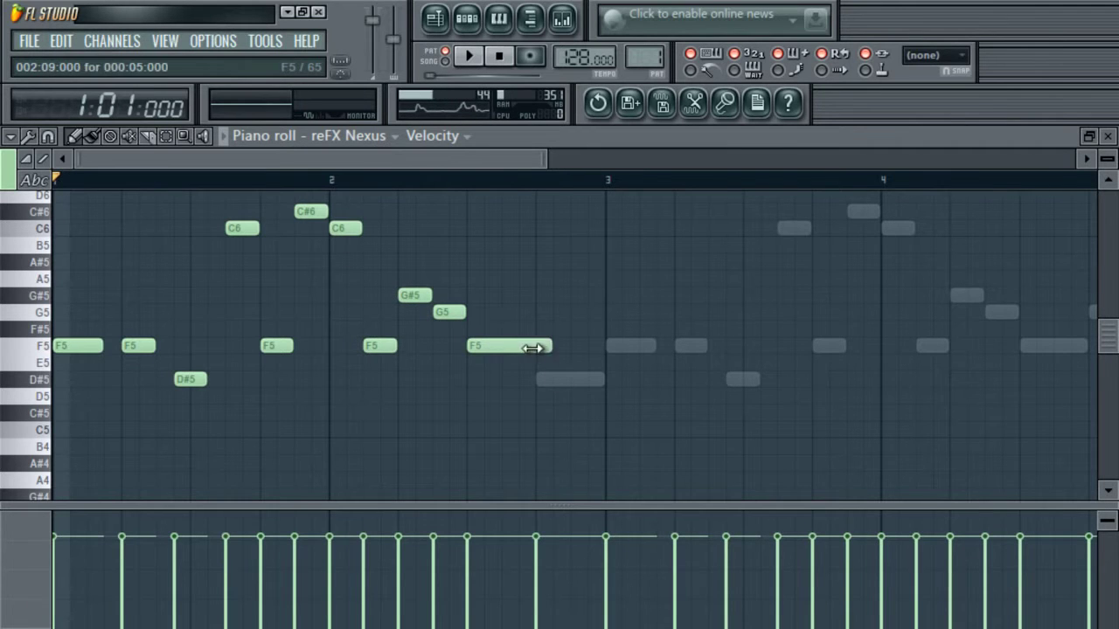
{"action": "left_click", "coordinate": [548, 383]}
- Trace bars 3 and 4 of the ghosted melody in the Nexus part, ending on a quarter-note G5
{"action": "left_click", "coordinate": [633, 347]}
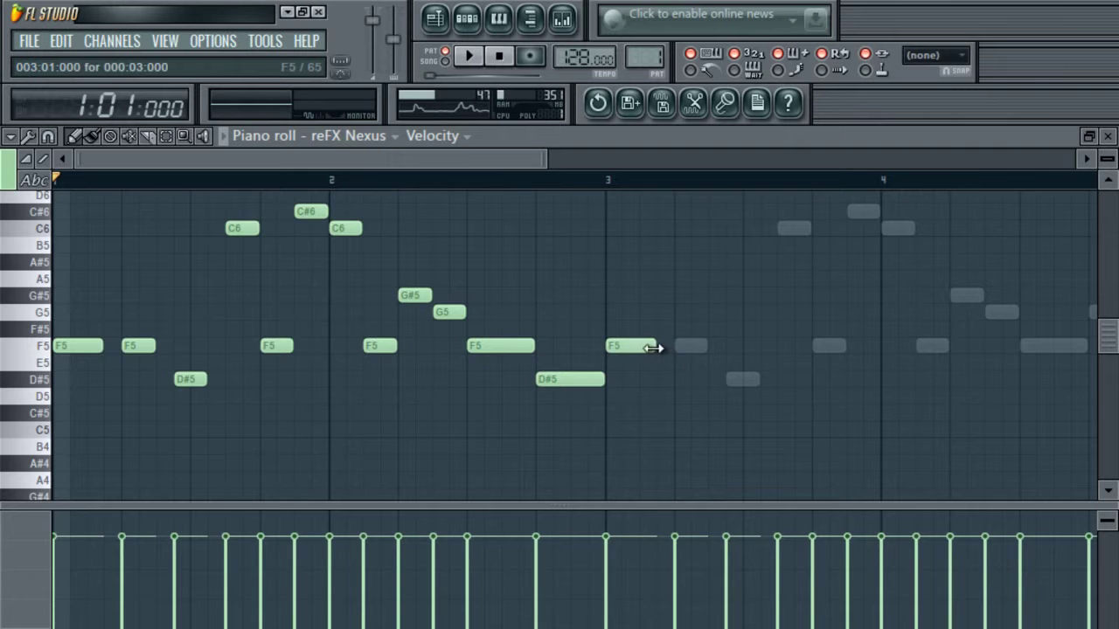
{"action": "left_click", "coordinate": [691, 348]}
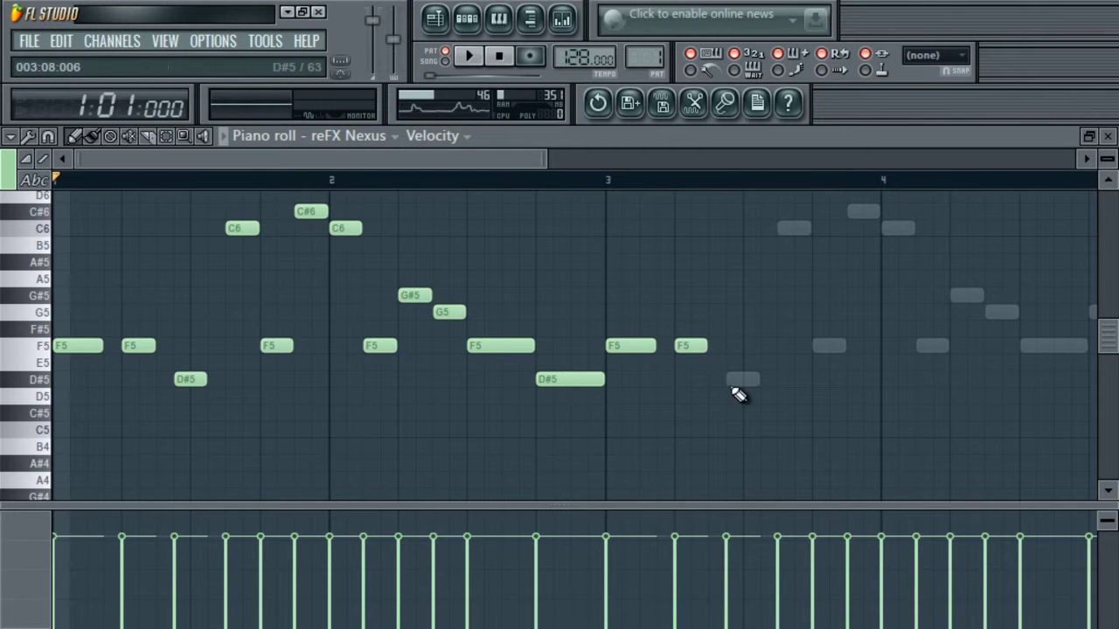
{"action": "left_click", "coordinate": [738, 381]}
{"action": "left_click", "coordinate": [795, 230]}
{"action": "left_click", "coordinate": [827, 345]}
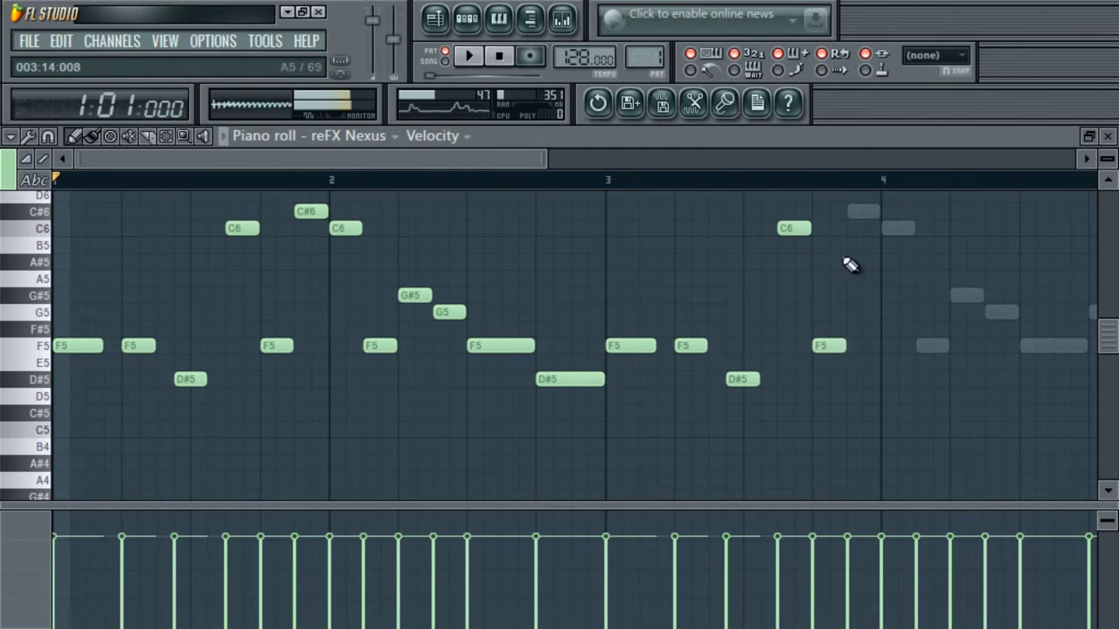
{"action": "left_click", "coordinate": [969, 297]}
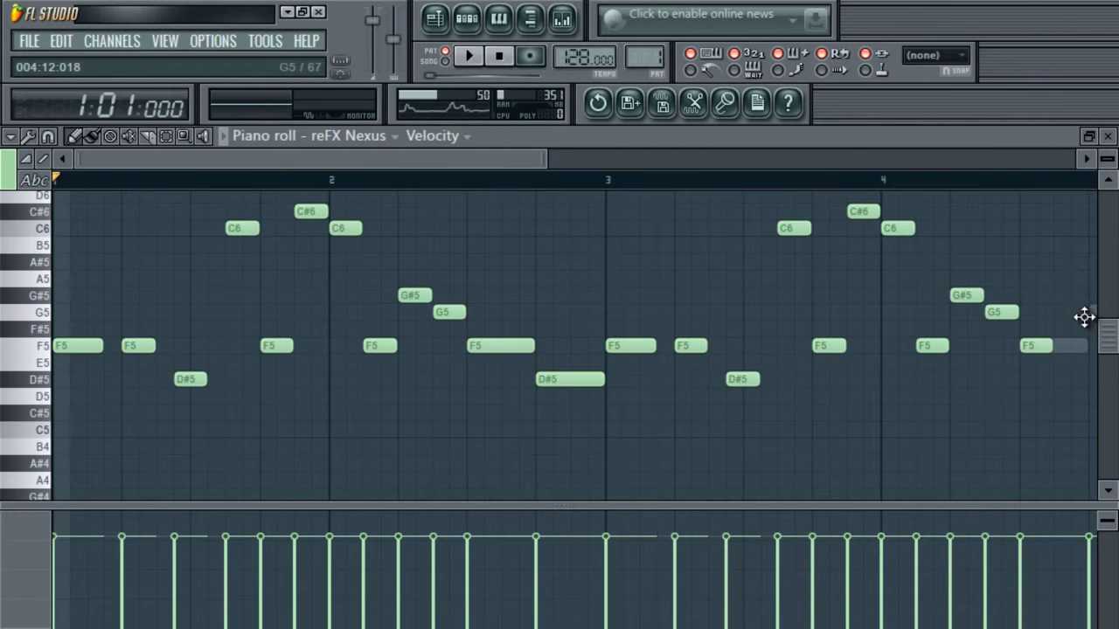
{"action": "scroll", "coordinate": [988, 348], "scroll_direction": "right", "scroll_amount": 9}
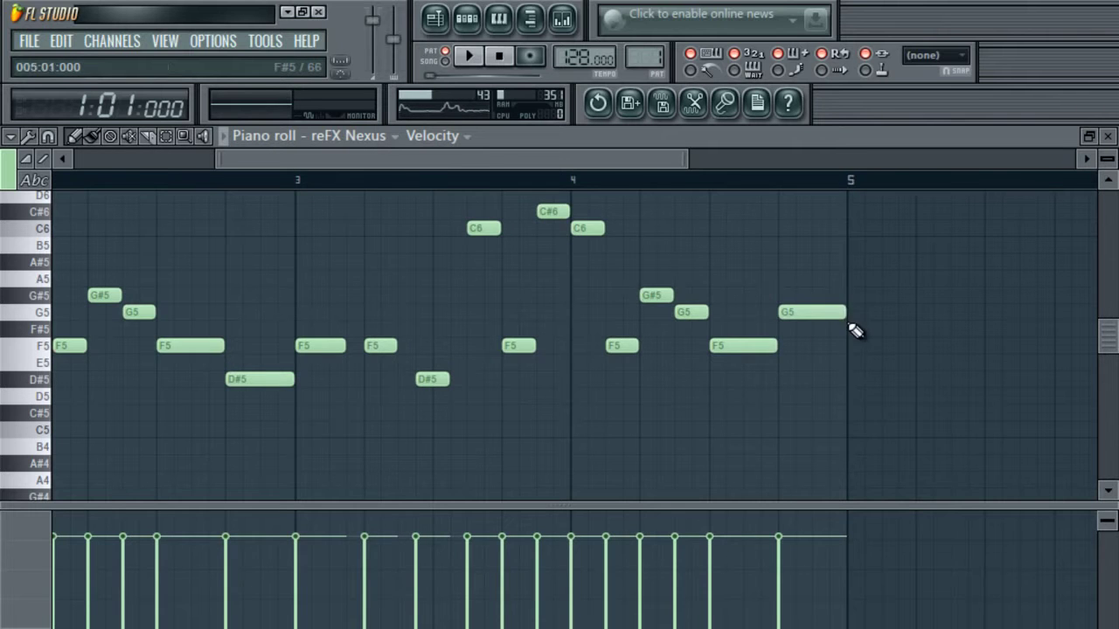
- Transpose all Nexus notes up one octave and play back the pattern
{"action": "key", "text": "ctrl+a"}
{"action": "scroll", "coordinate": [848, 311], "scroll_direction": "down", "scroll_amount": 4}
{"action": "key", "text": "ctrl+Down"}
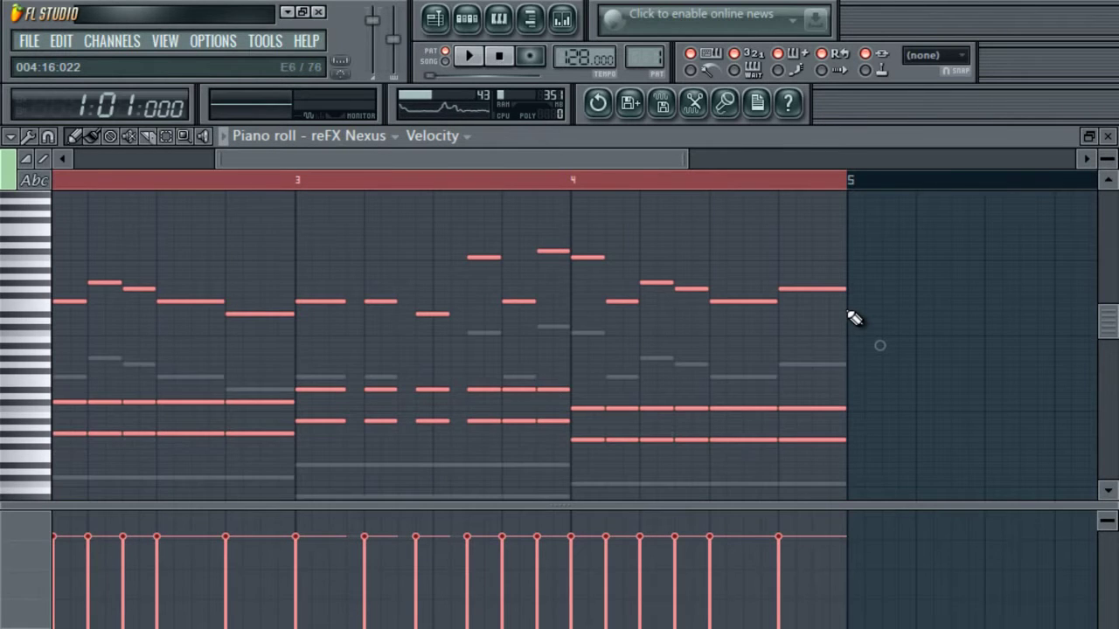
{"action": "left_click_drag", "start_coordinate": [420, 158], "coordinate": [145, 161]}
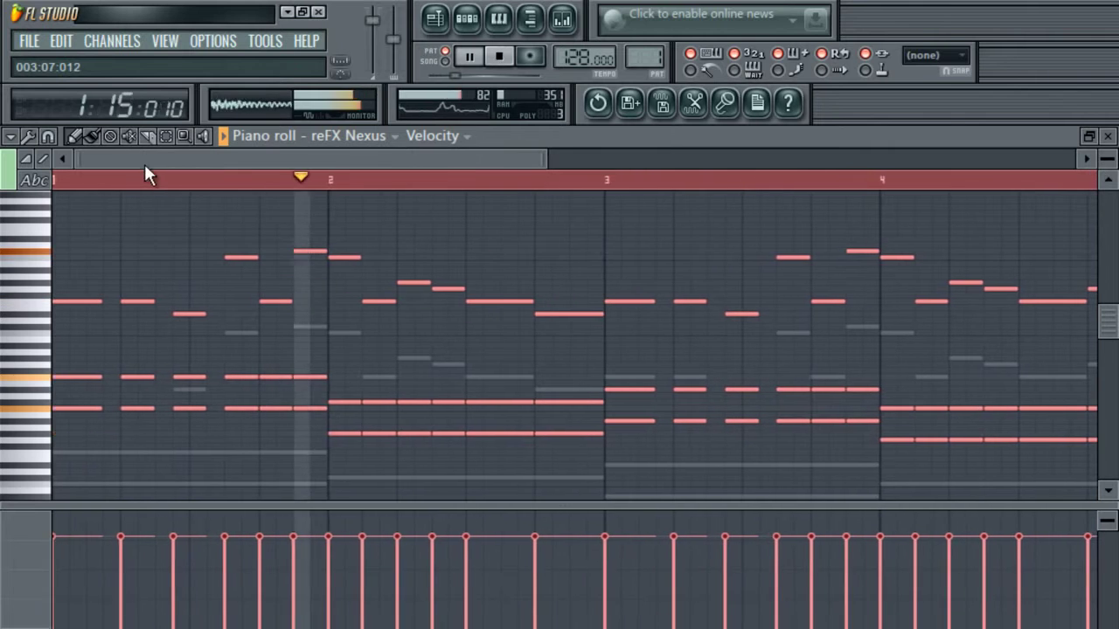
{"action": "left_click_drag", "start_coordinate": [543, 158], "coordinate": [800, 175]}
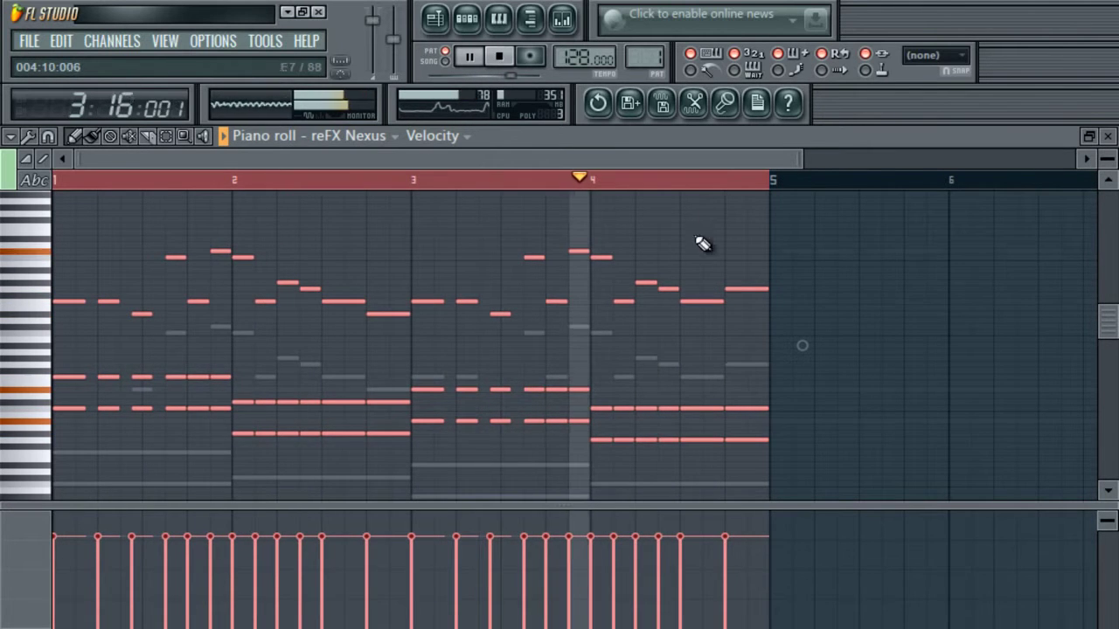
- Fill the second halves of bars 2 and 4 in the Nexus part with consecutive eighth-note chords and play them back
{"action": "left_click_drag", "start_coordinate": [708, 409], "coordinate": [749, 440]}
{"action": "left_click", "coordinate": [143, 442]}
{"action": "left_click_drag", "start_coordinate": [150, 442], "coordinate": [710, 445]}
{"action": "left_click_drag", "start_coordinate": [348, 392], "coordinate": [390, 433]}
{"action": "key", "text": "space"}
{"action": "key", "text": "ctrl+c"}
{"action": "key", "text": "ctrl+v"}
{"action": "left_click_drag", "start_coordinate": [162, 434], "coordinate": [362, 437]}
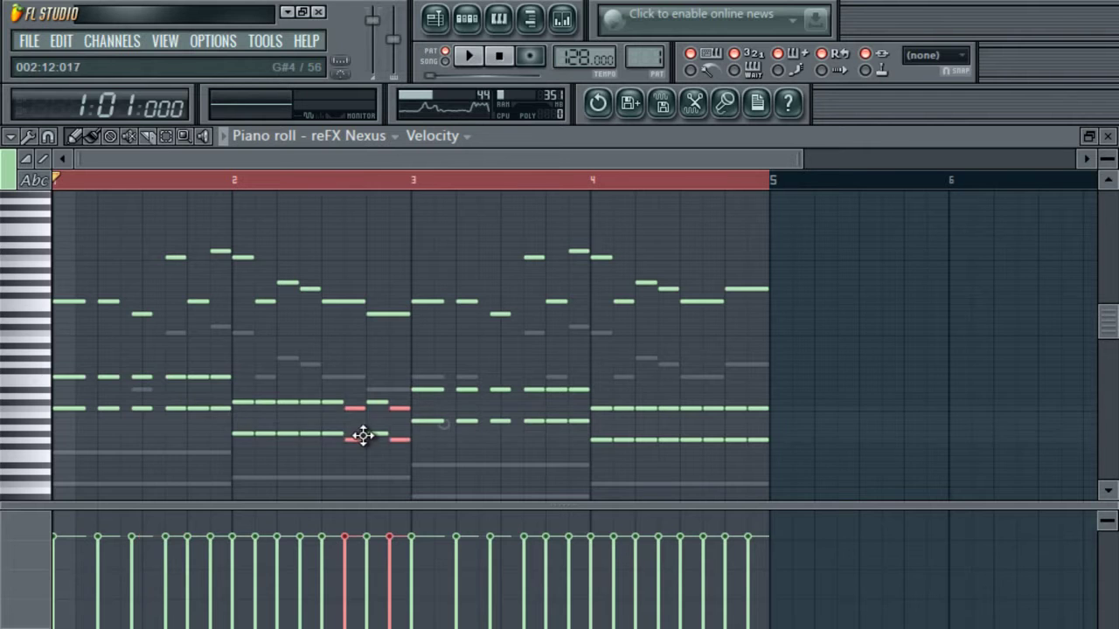
{"action": "key", "text": "space"}
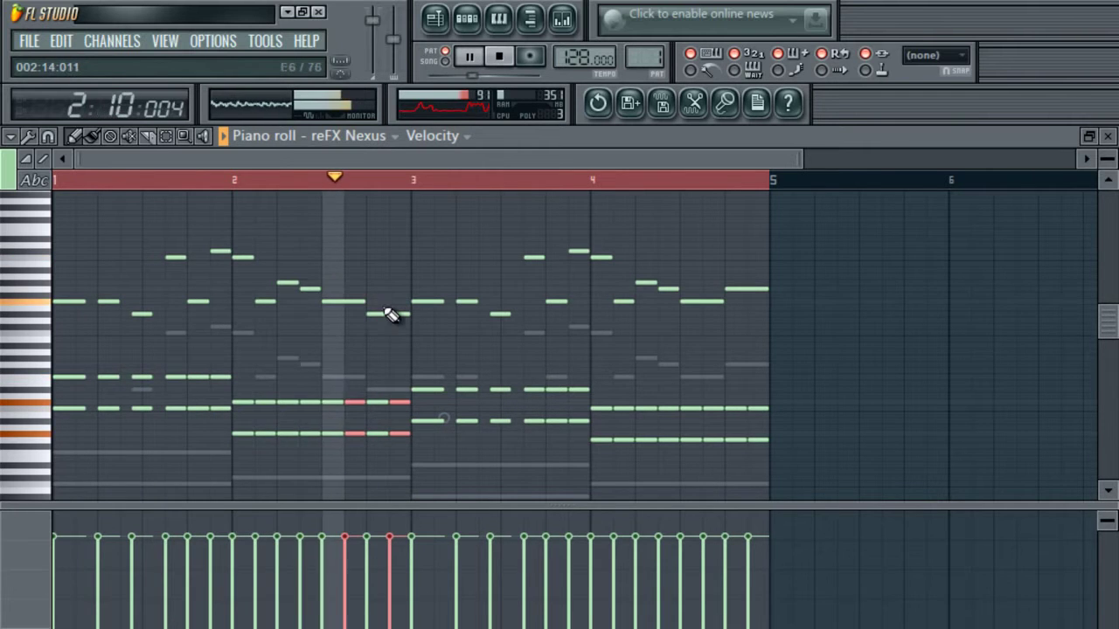
{"action": "key", "text": "space"}
- Try the PL Dance Seq preset in Nexus with its delay and reverb switched off
{"action": "left_click", "coordinate": [473, 26]}
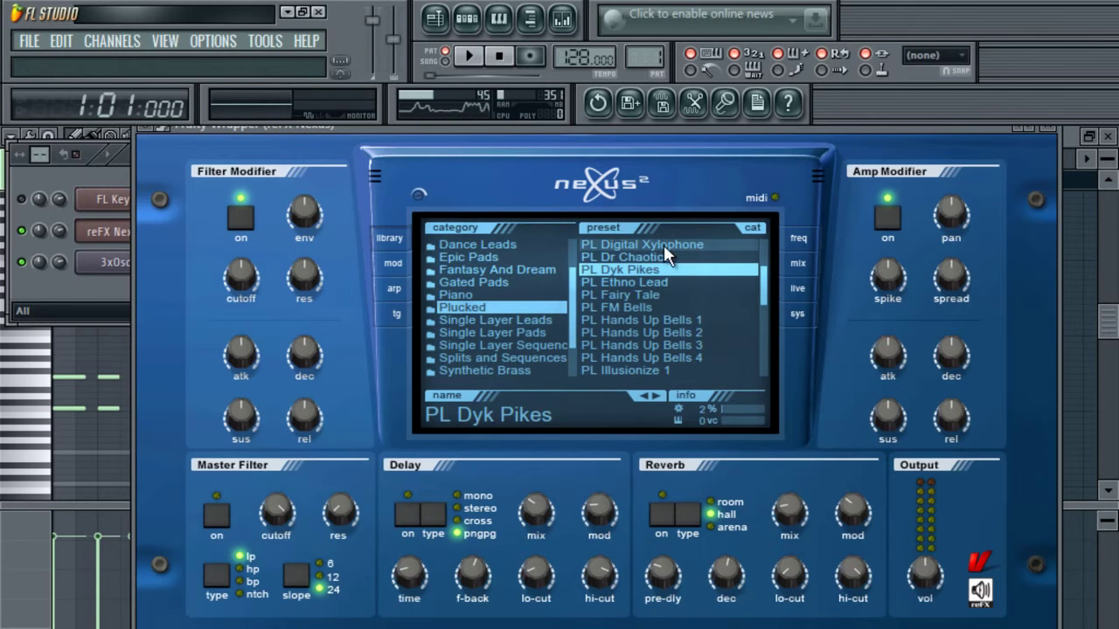
{"action": "scroll", "coordinate": [765, 269], "scroll_direction": "up", "scroll_amount": 2}
{"action": "left_click", "coordinate": [673, 257]}
{"action": "key", "text": "q"}
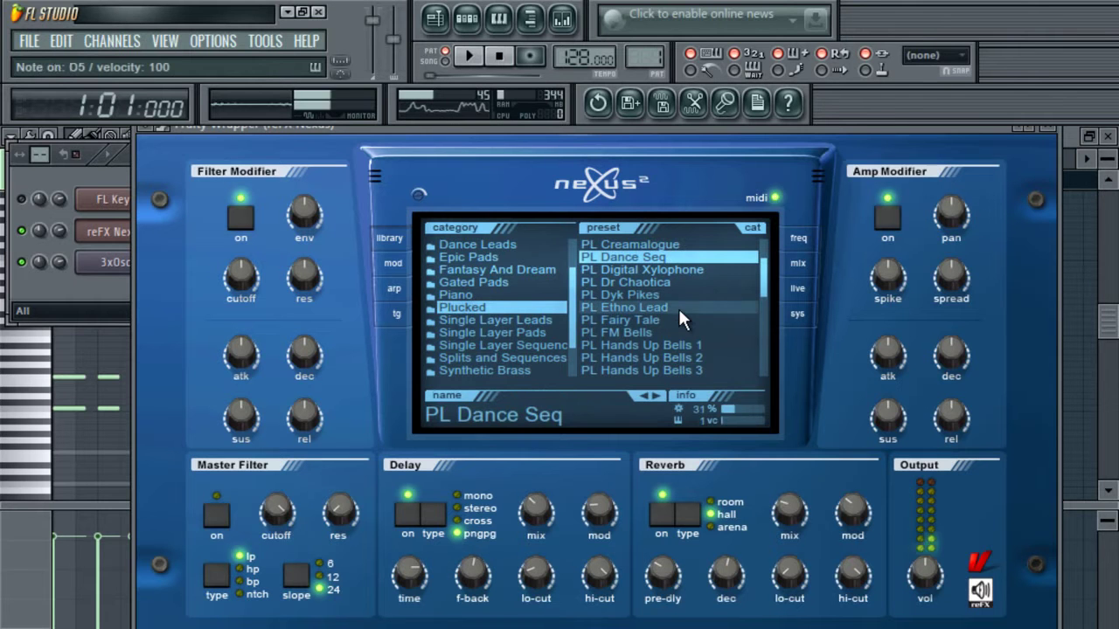
{"action": "key", "text": "e"}
{"action": "mouse_move", "coordinate": [784, 505]}
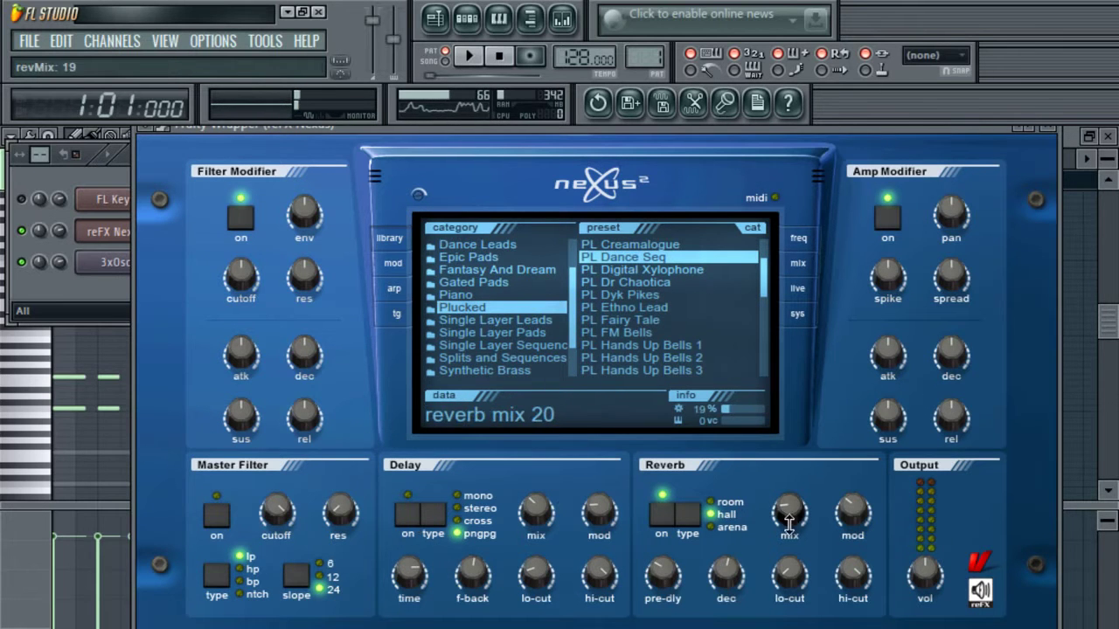
{"action": "key", "text": "q"}
{"action": "key", "text": "space"}
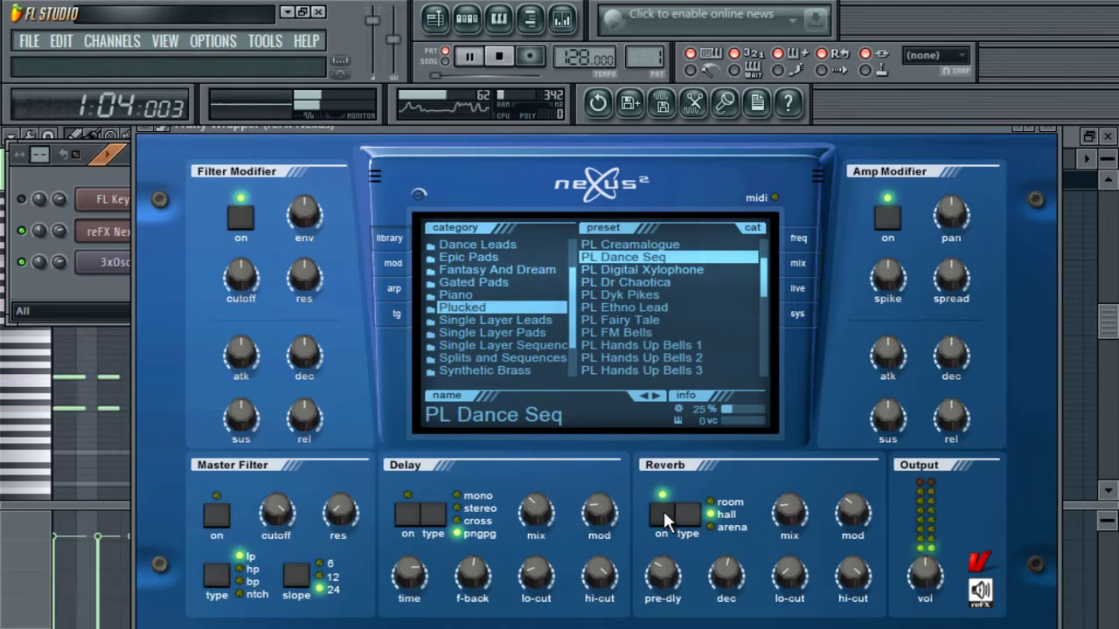
{"action": "left_click", "coordinate": [661, 513]}
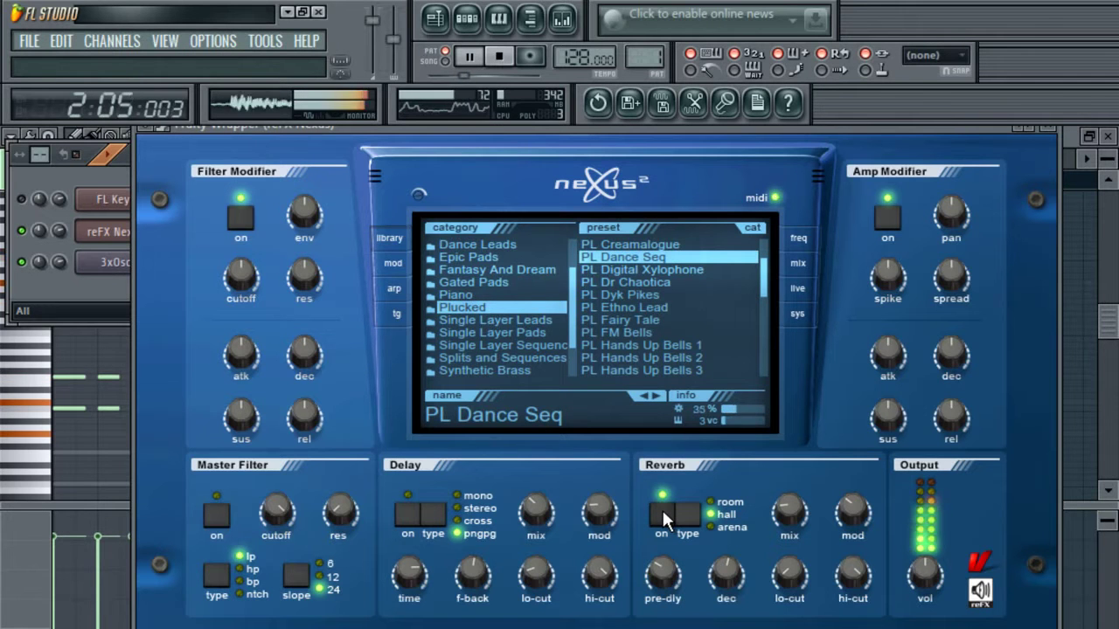
- Browse other Nexus categories and load LD Classic JP Leader 4 from Single Layer Leads
{"action": "mouse_move", "coordinate": [788, 509]}
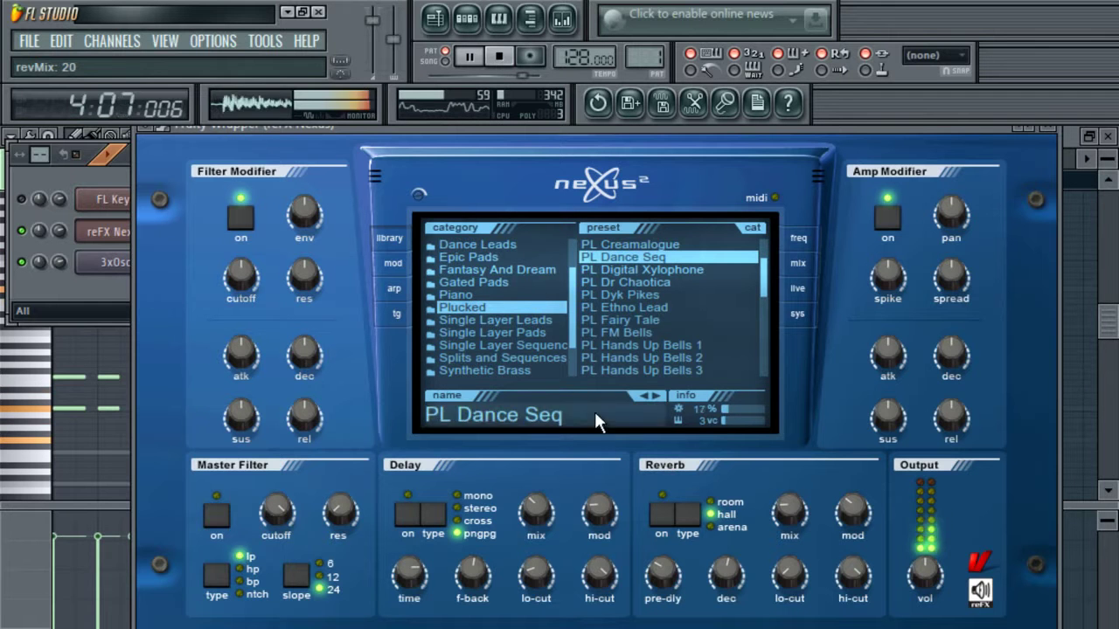
{"action": "left_click", "coordinate": [547, 357]}
{"action": "left_click", "coordinate": [536, 369]}
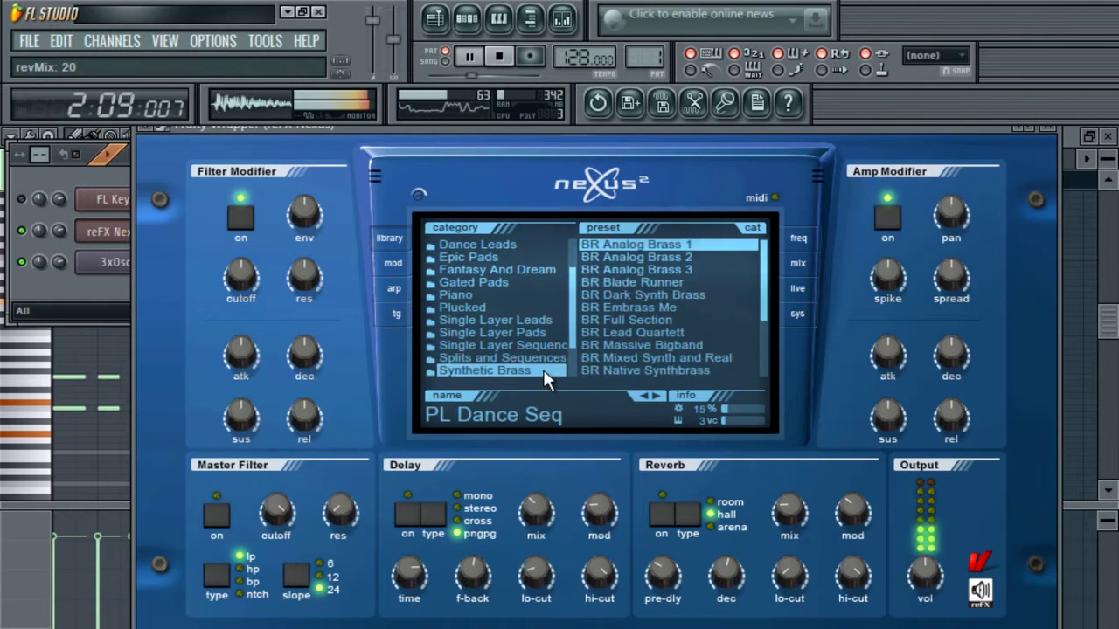
{"action": "left_click", "coordinate": [541, 320]}
{"action": "left_click_drag", "start_coordinate": [765, 245], "coordinate": [765, 263]}
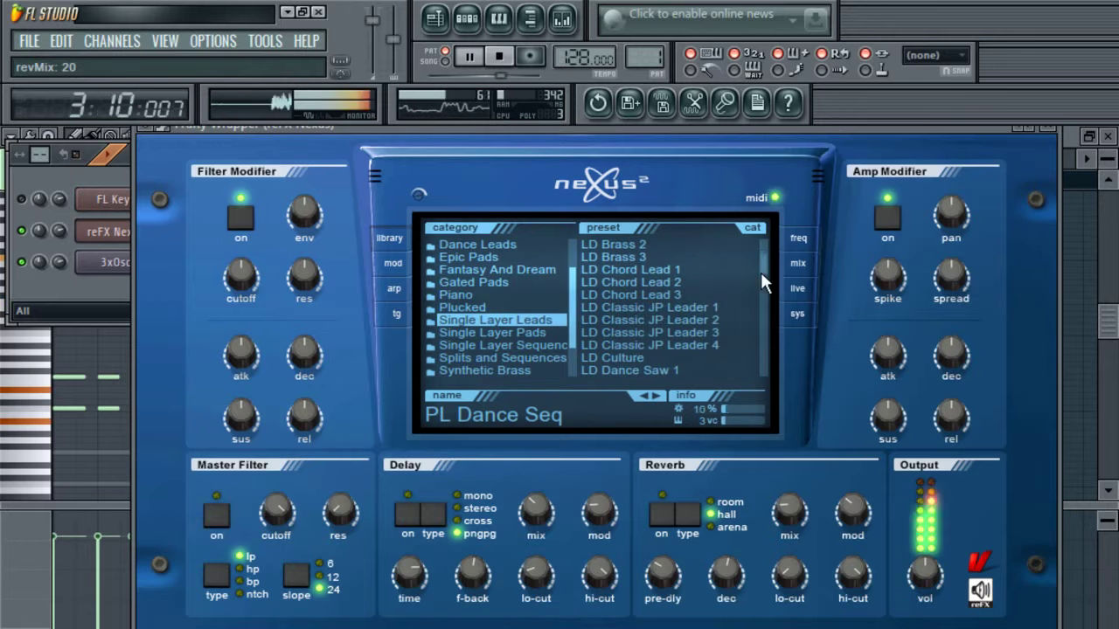
{"action": "left_click", "coordinate": [717, 343]}
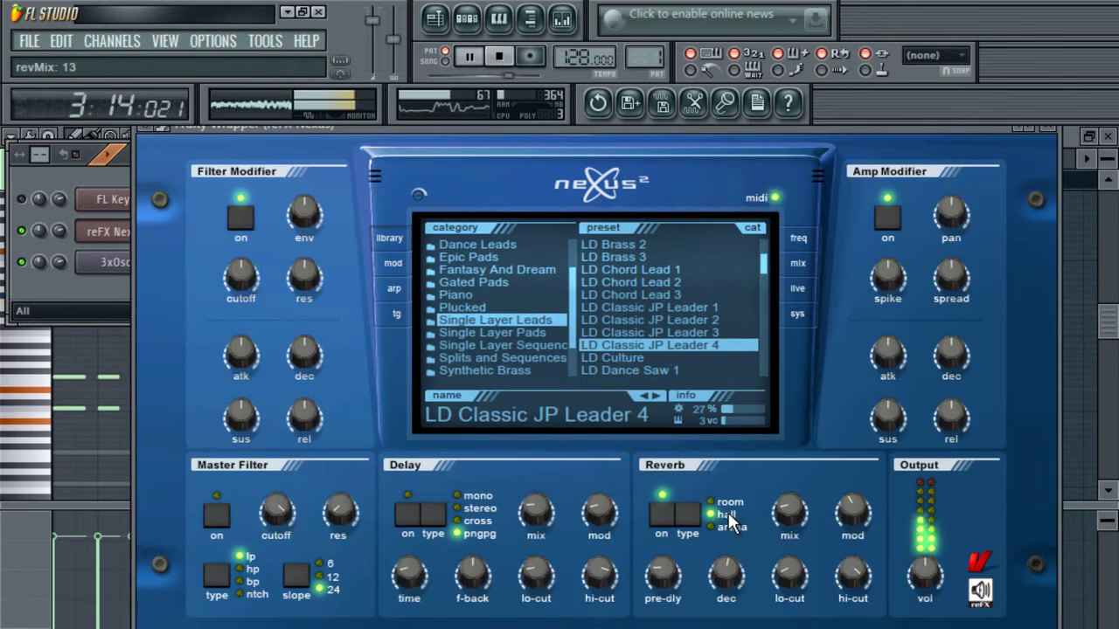
- Try transposing the Nexus chords down one octave without the melody, and move them back up
{"action": "left_click", "coordinate": [65, 303]}
{"action": "left_click", "coordinate": [1110, 323]}
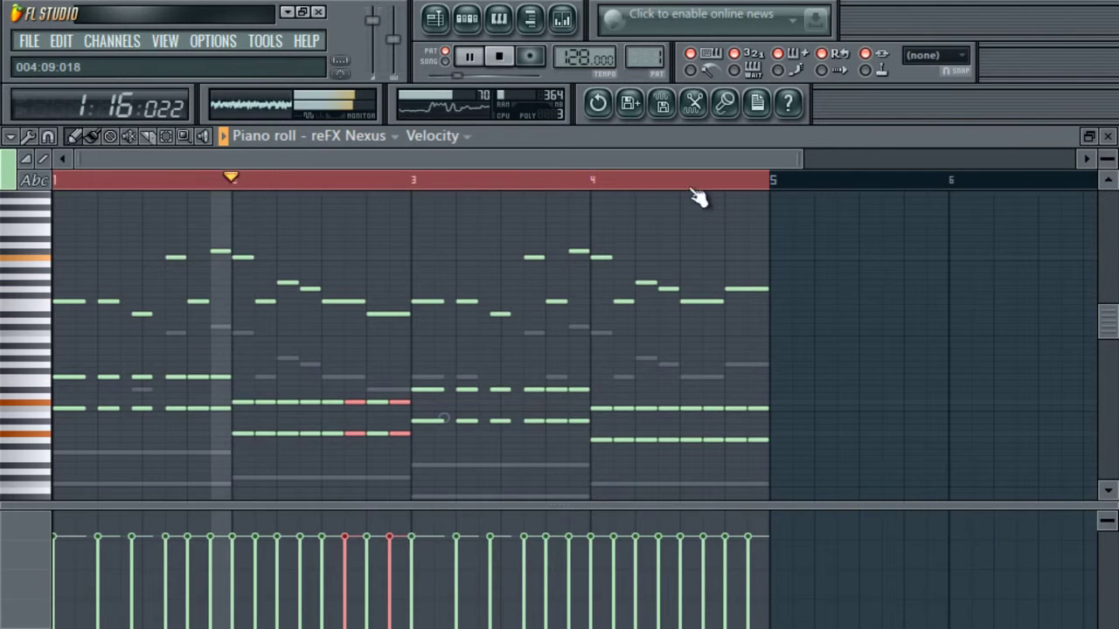
{"action": "left_click_drag", "start_coordinate": [797, 159], "coordinate": [919, 170]}
{"action": "left_click_drag", "start_coordinate": [725, 214], "coordinate": [25, 313]}
{"action": "left_click_drag", "start_coordinate": [705, 342], "coordinate": [18, 492]}
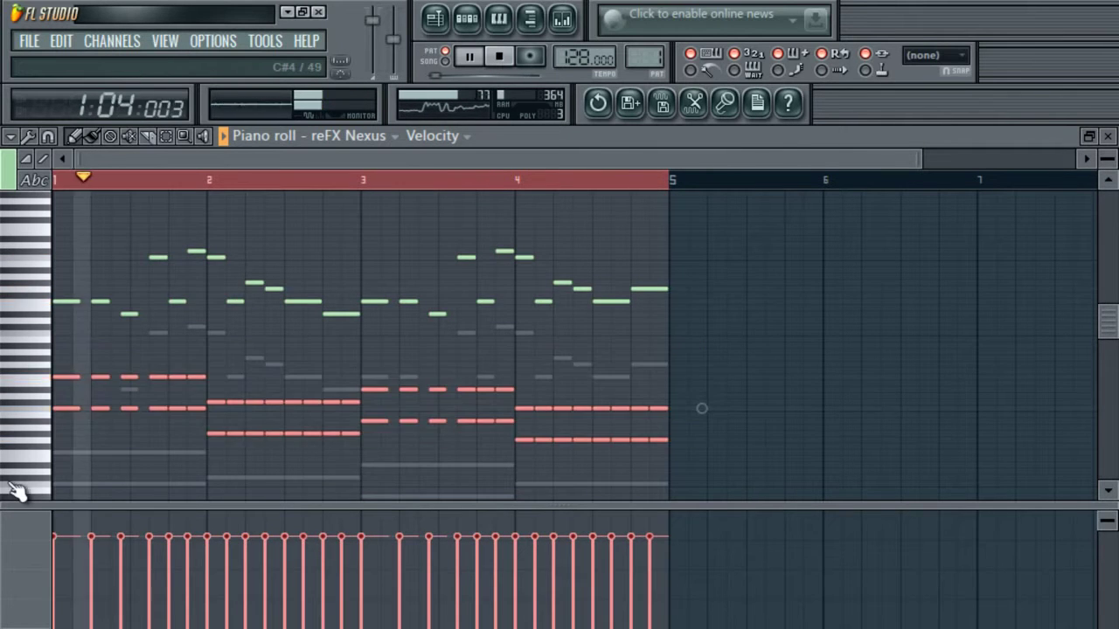
{"action": "key", "text": "ctrl+Down"}
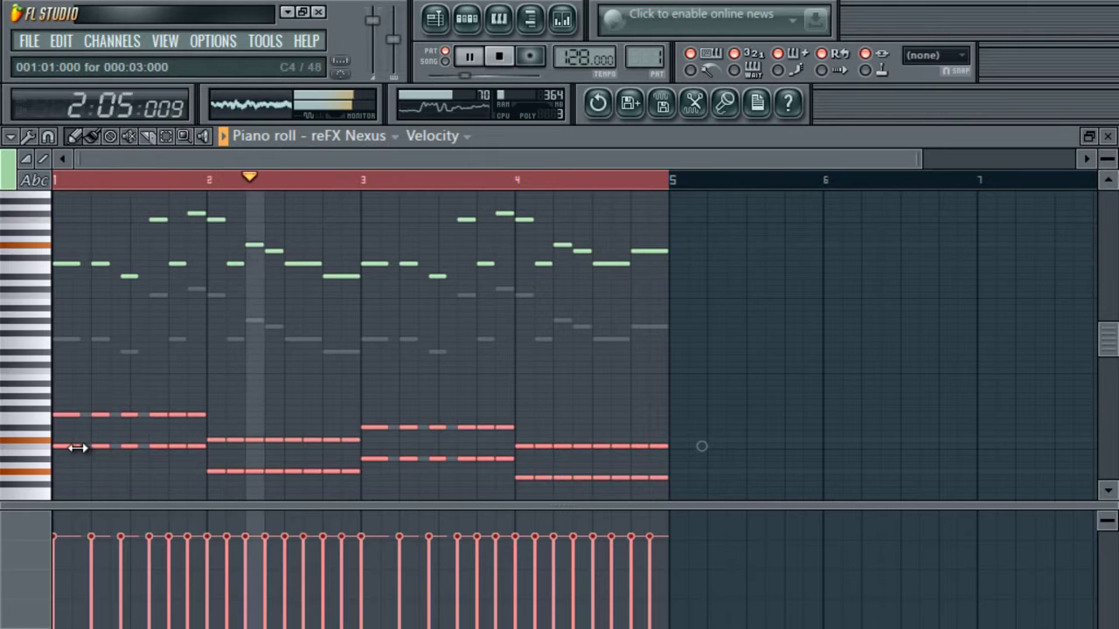
{"action": "key", "text": "ctrl+Up"}
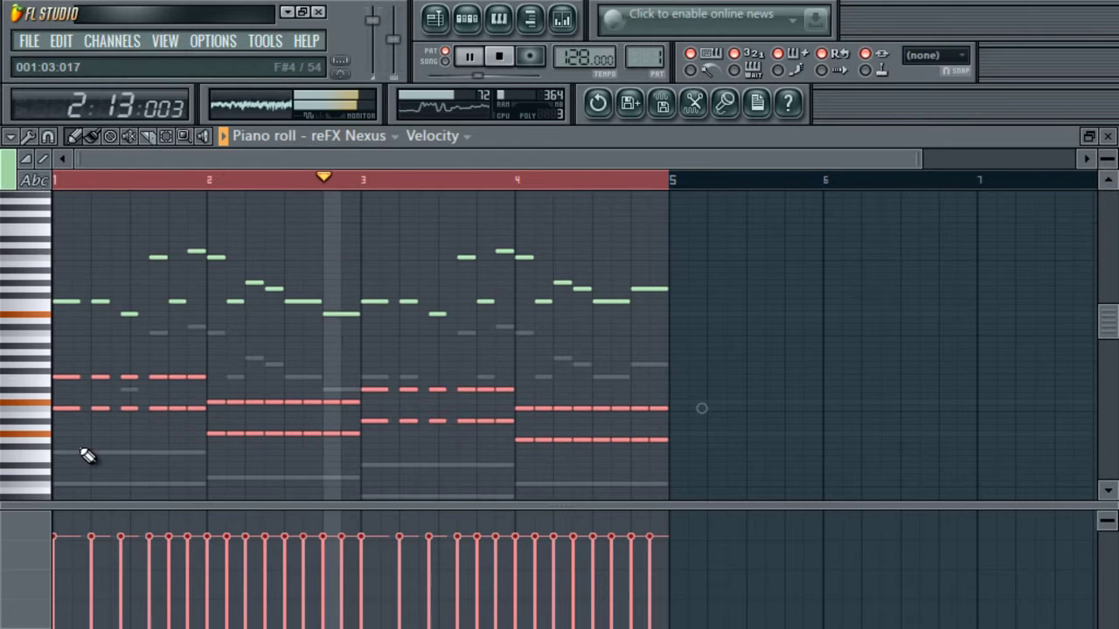
- Reopen Nexus and try the LD Classic JP Leader 3 preset with a reverb mix of 19
{"action": "left_click", "coordinate": [458, 12]}
{"action": "left_click", "coordinate": [155, 233]}
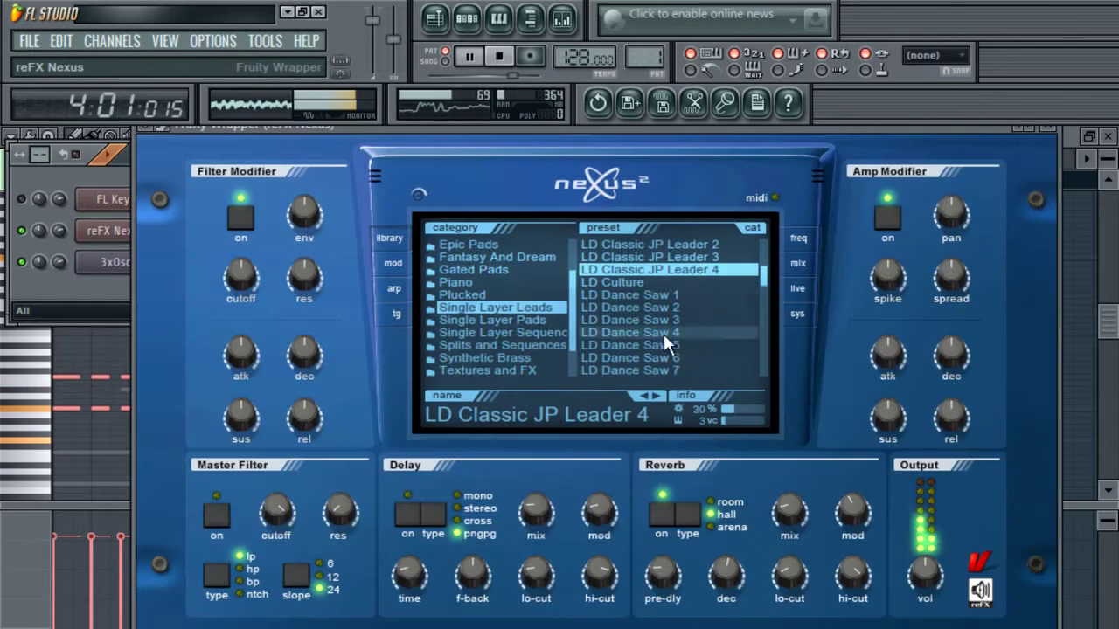
{"action": "key", "text": "space"}
{"action": "left_click", "coordinate": [695, 255]}
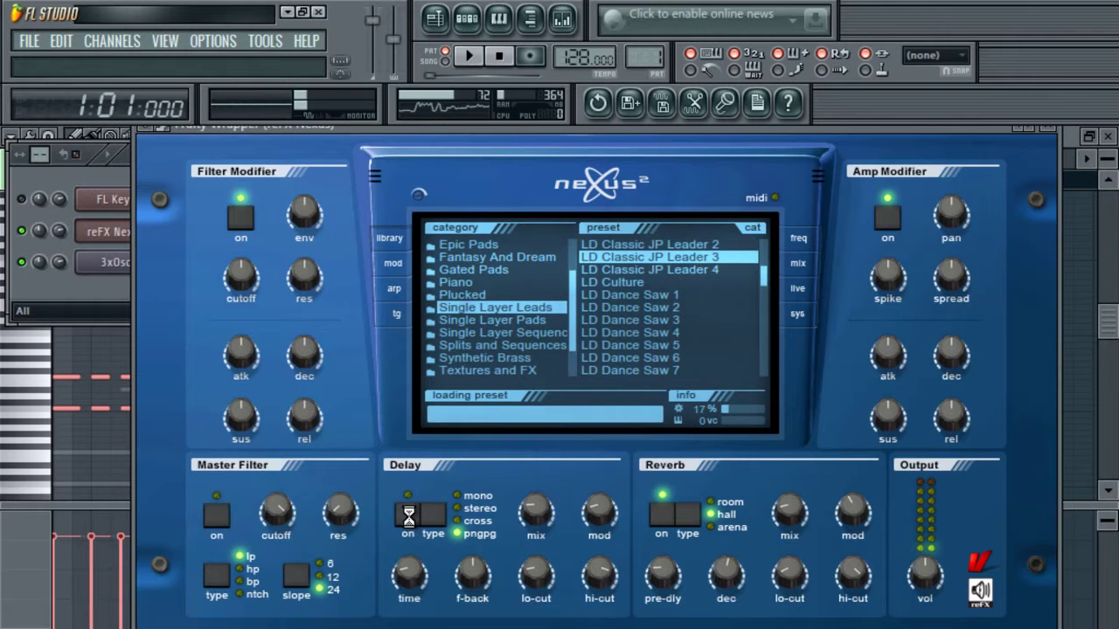
{"action": "left_click_drag", "start_coordinate": [789, 511], "coordinate": [798, 527]}
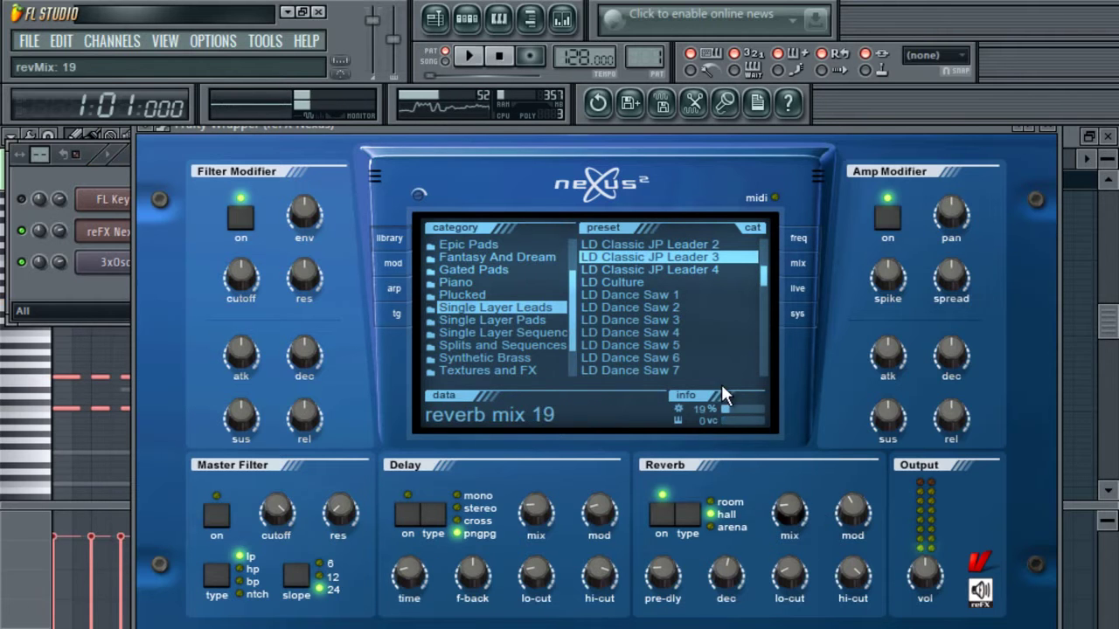
- Load the LD Classic JP Leader 4 preset, switch off its delay and set the reverb mix to 11
{"action": "left_click", "coordinate": [686, 272]}
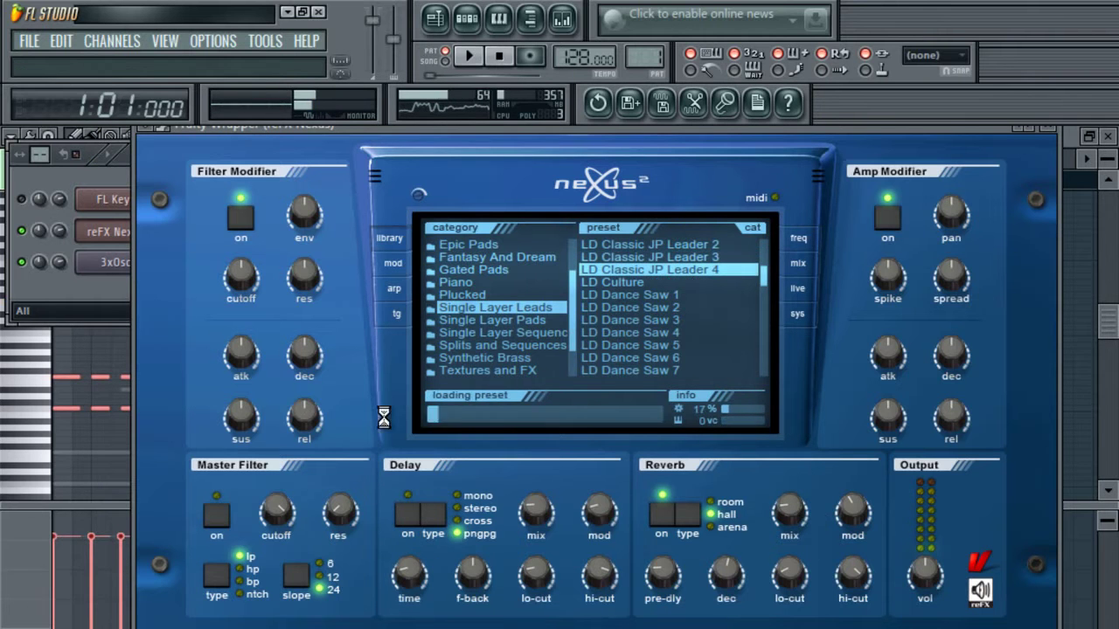
{"action": "left_click", "coordinate": [409, 519]}
{"action": "key", "text": "space"}
{"action": "left_click_drag", "start_coordinate": [788, 514], "coordinate": [790, 538]}
{"action": "key", "text": "space"}
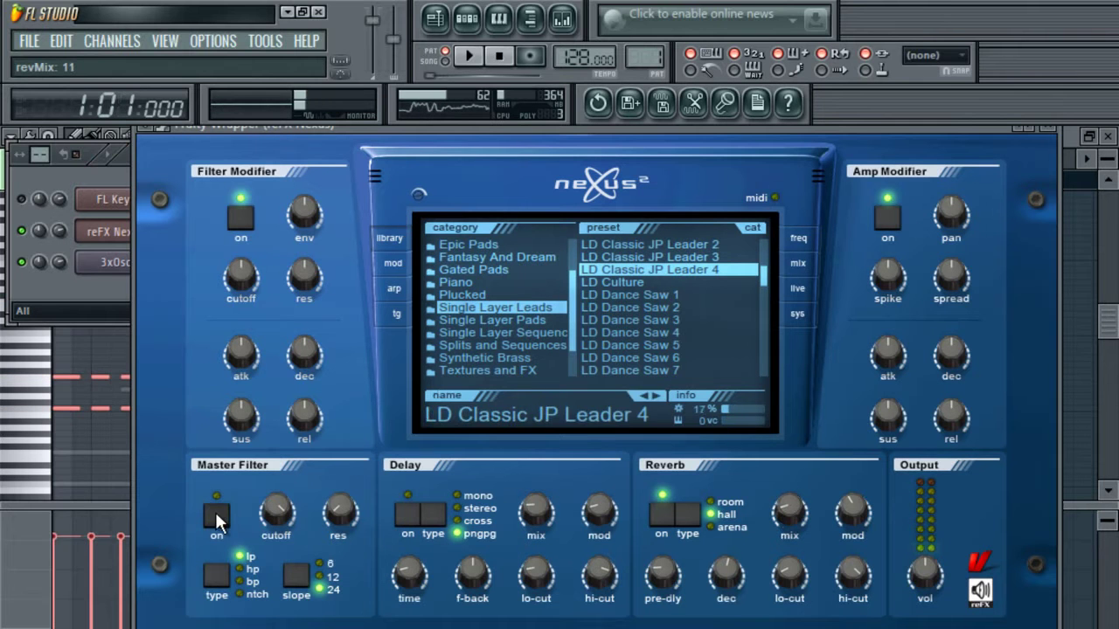
- Switch on the Nexus master filter and lower its cutoff during playback
{"action": "left_click", "coordinate": [216, 516]}
{"action": "key", "text": "space"}
{"action": "mouse_move", "coordinate": [272, 513]}
{"action": "left_mouse_down"}
{"action": "mouse_move", "coordinate": [291, 553]}
{"action": "mouse_move", "coordinate": [281, 528]}
{"action": "left_mouse_up"}
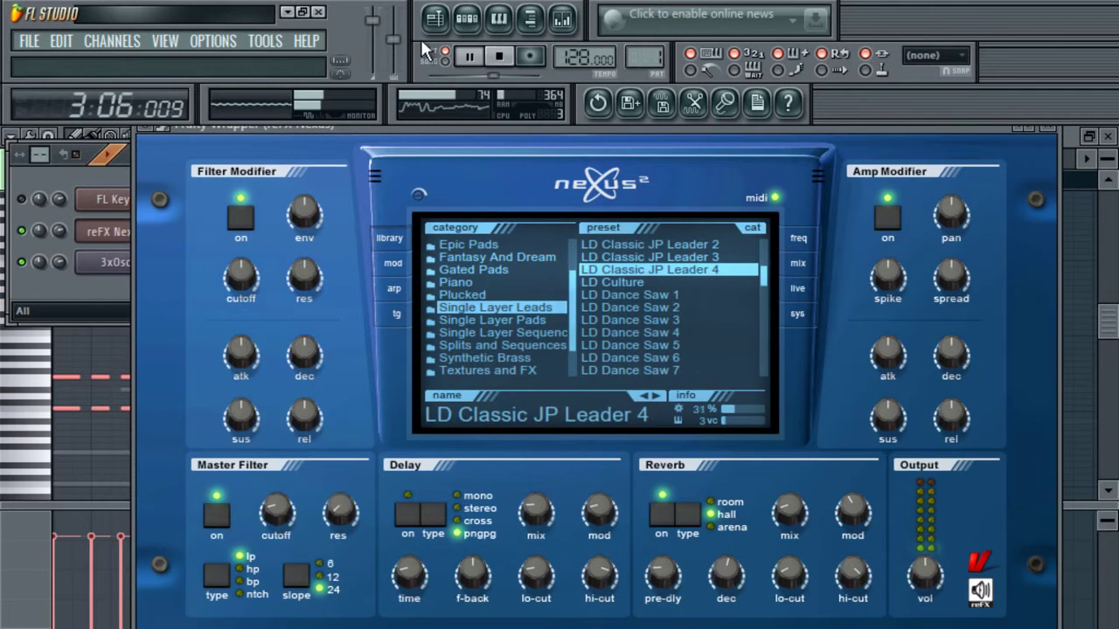
- Place a Pattern 1 clip at bar 1 on playlist Track 1
{"action": "left_click", "coordinate": [435, 19]}
{"action": "left_click", "coordinate": [354, 273]}
{"action": "left_click_drag", "start_coordinate": [354, 272], "coordinate": [137, 277]}
{"action": "left_click_drag", "start_coordinate": [127, 189], "coordinate": [128, 193]}
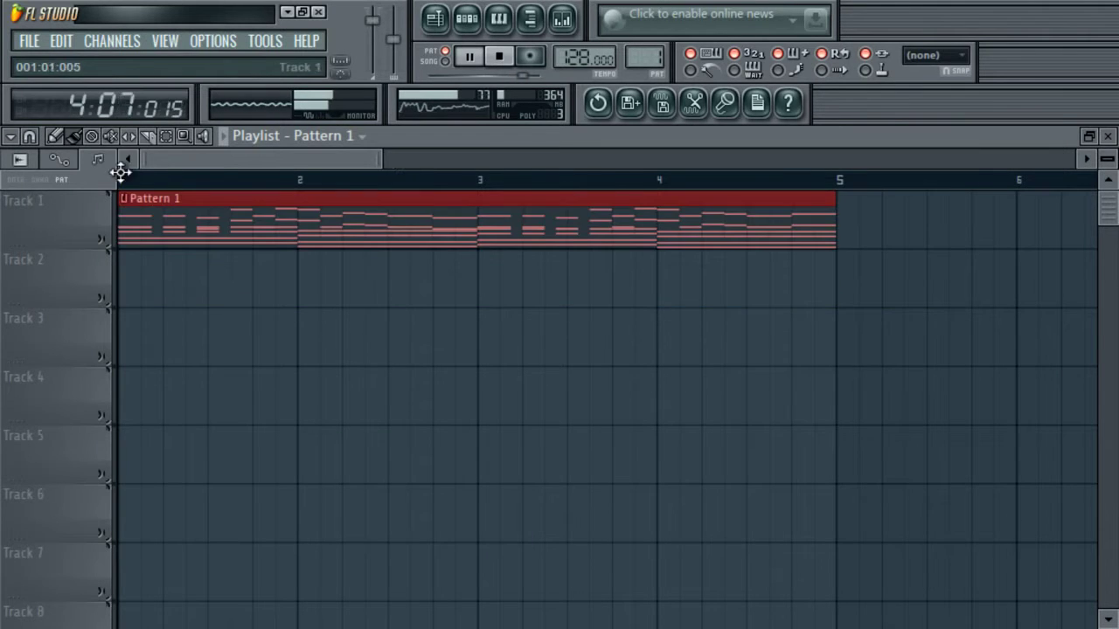
{"action": "left_click_drag", "start_coordinate": [388, 150], "coordinate": [692, 150]}
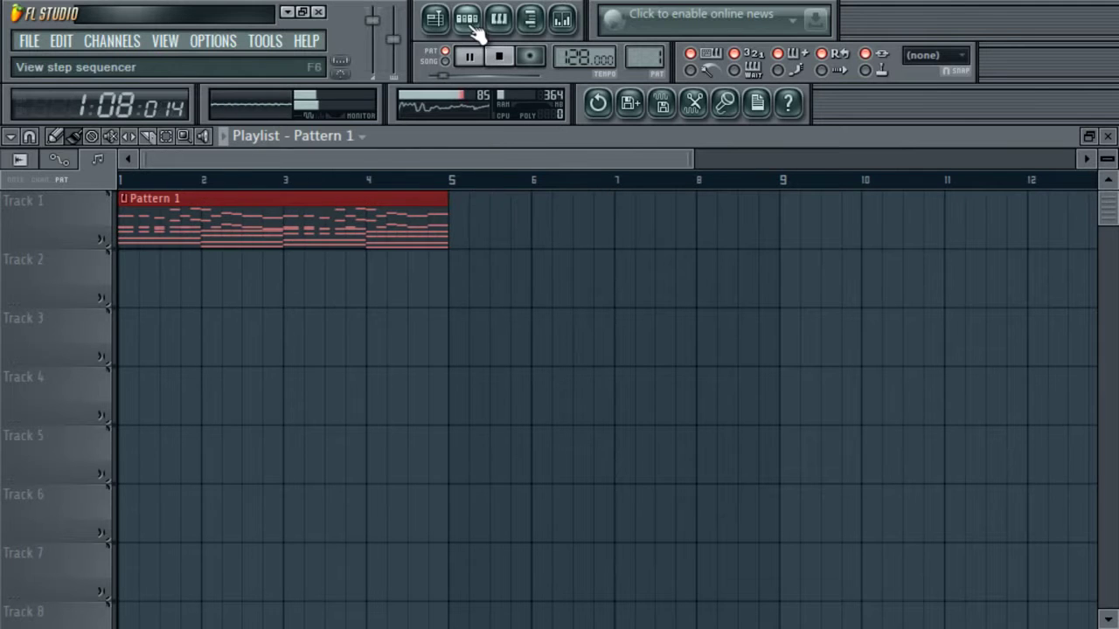
- Stop playback and cut the FL Keys notes out of Pattern 1
{"action": "left_click", "coordinate": [467, 19]}
{"action": "key", "text": "space"}
{"action": "right_click", "coordinate": [127, 200]}
{"action": "mouse_move", "coordinate": [244, 300]}
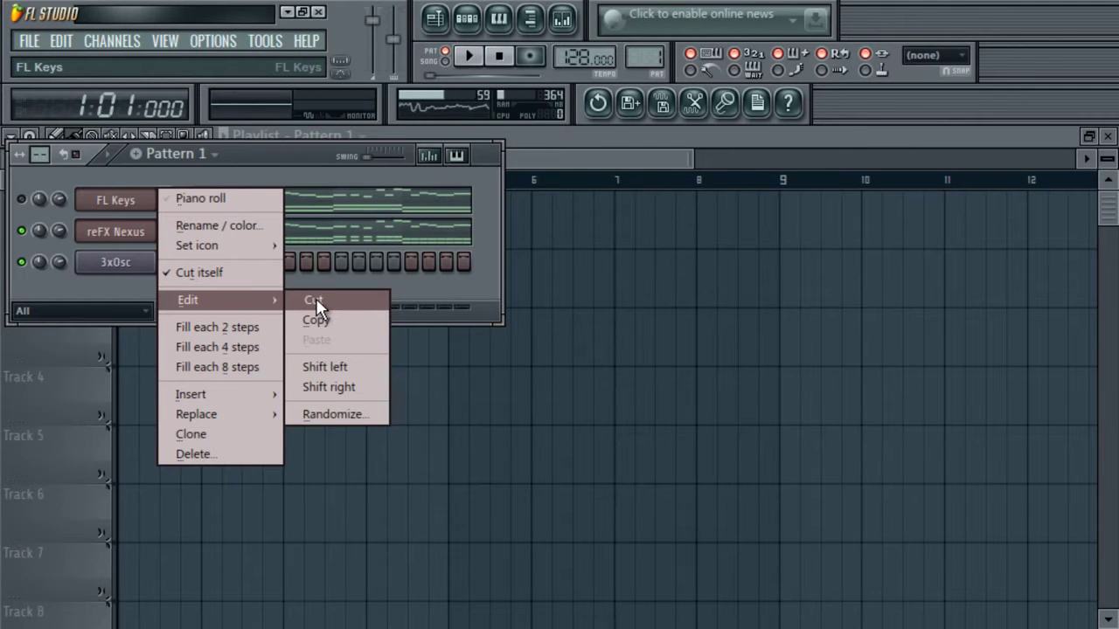
{"action": "left_click", "coordinate": [316, 300]}
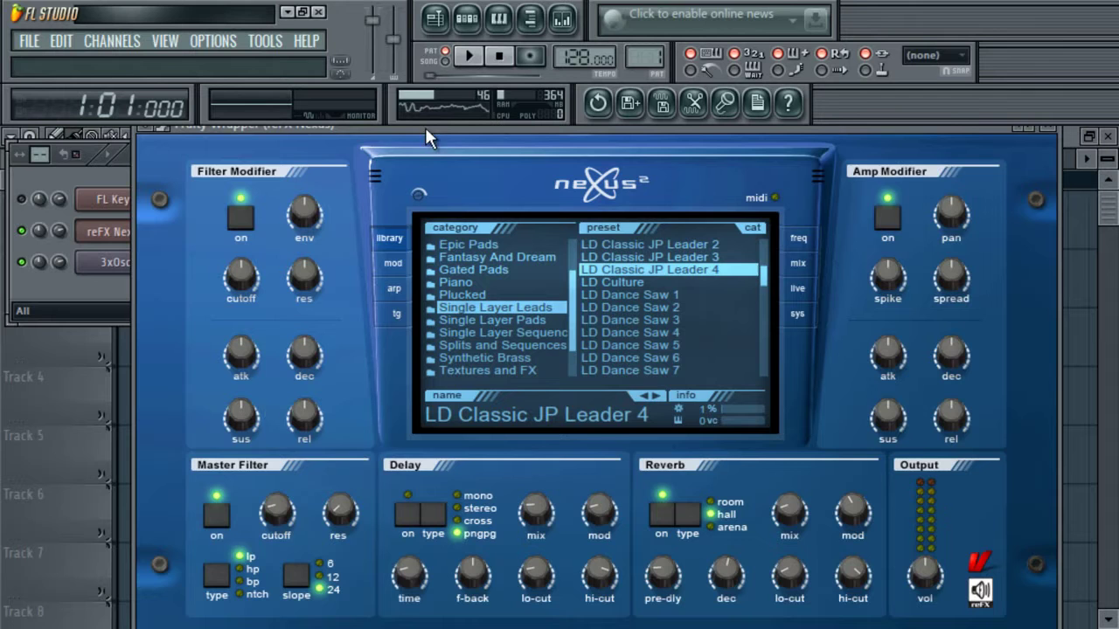
- Switch to song mode, start playback and add a second Pattern 1 clip at bar 5 on Track 1
{"action": "left_click", "coordinate": [445, 61]}
{"action": "left_click", "coordinate": [434, 18]}
{"action": "key", "text": "space"}
{"action": "left_click", "coordinate": [455, 217]}
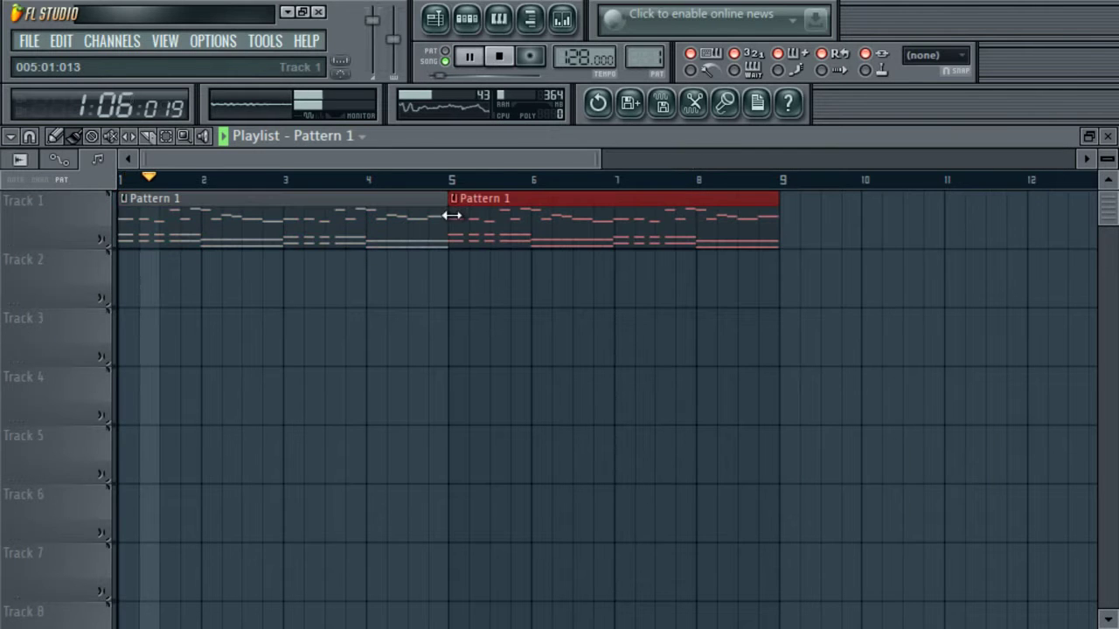
{"action": "left_click_drag", "start_coordinate": [597, 159], "coordinate": [885, 171]}
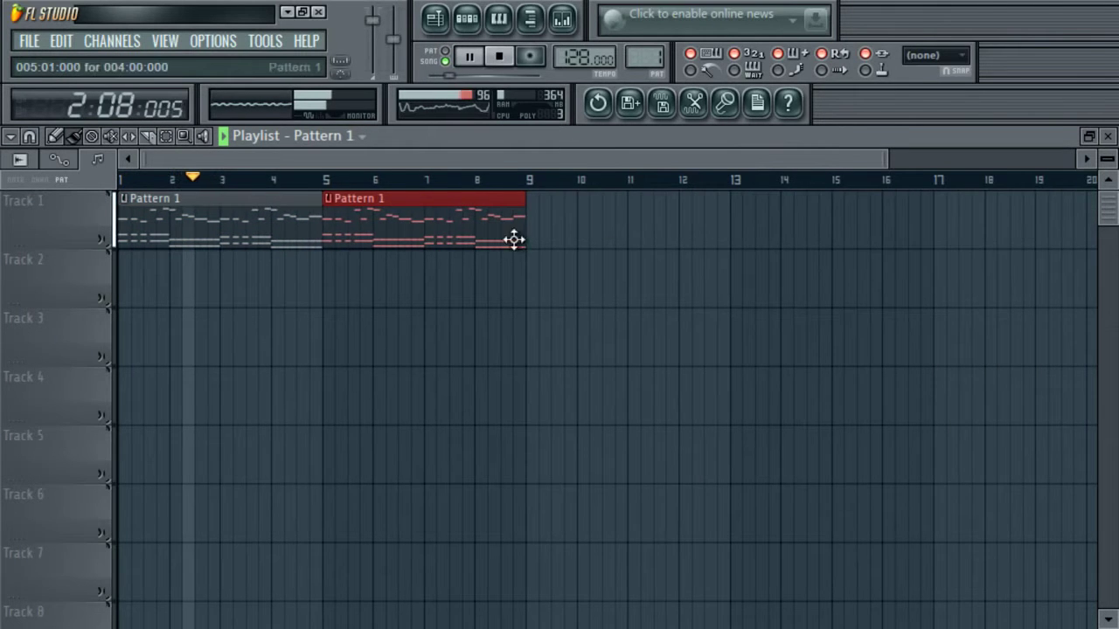
{"action": "left_click", "coordinate": [536, 225]}
{"action": "right_click", "coordinate": [562, 225]}
- Turn the Nexus master filter cutoff down to 0 and create an automation clip for it
{"action": "left_click", "coordinate": [486, 33]}
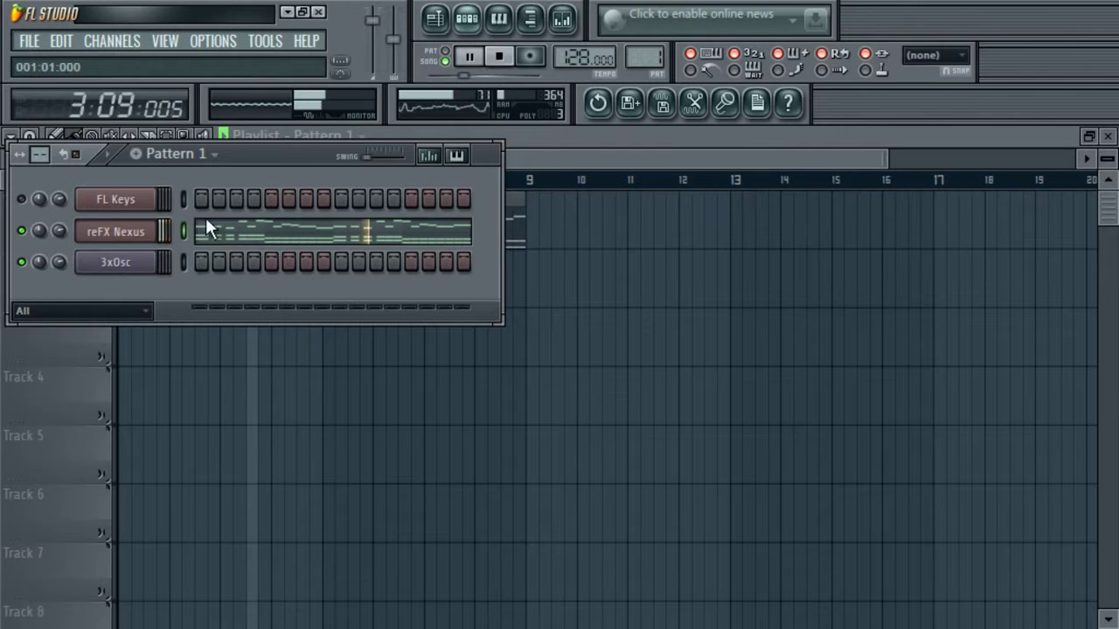
{"action": "left_click", "coordinate": [157, 232]}
{"action": "left_click_drag", "start_coordinate": [274, 512], "coordinate": [291, 539]}
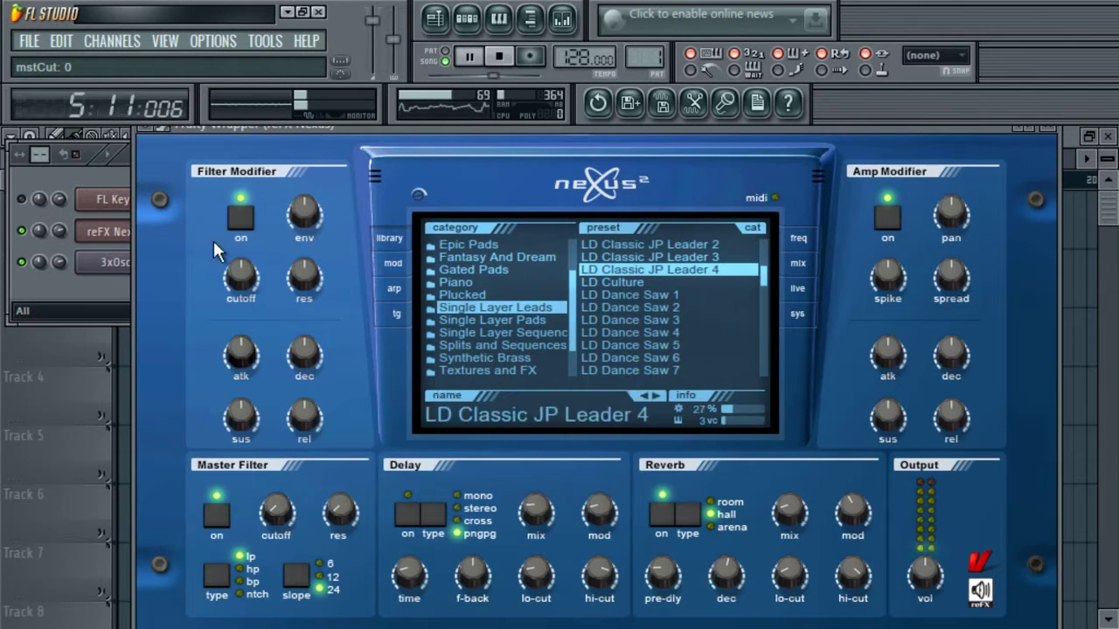
{"action": "left_click", "coordinate": [265, 41]}
{"action": "mouse_move", "coordinate": [455, 250]}
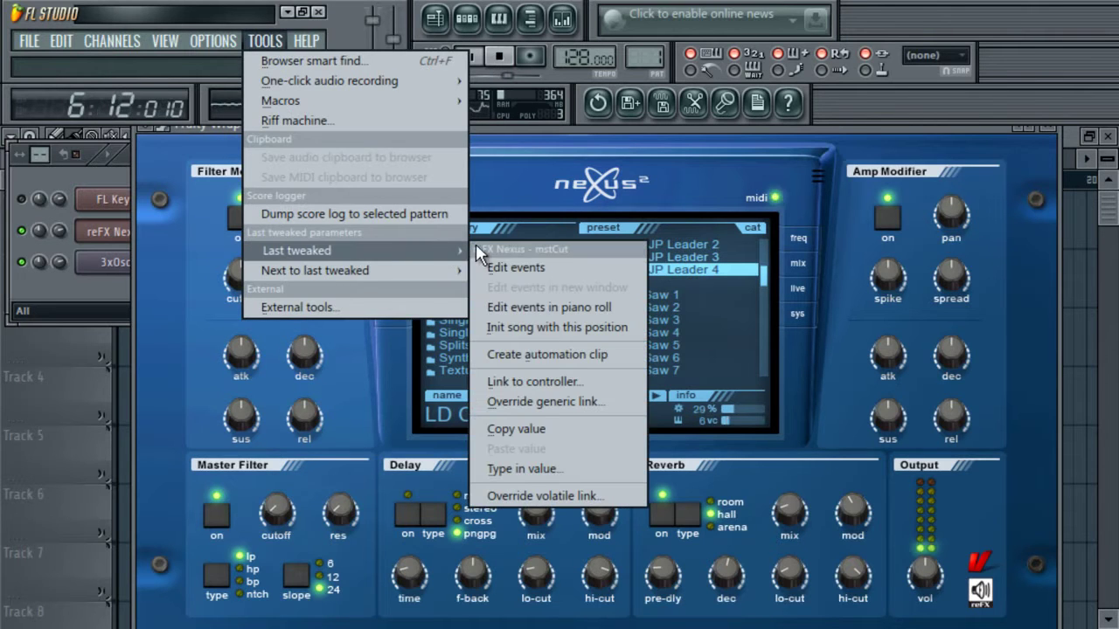
{"action": "left_click", "coordinate": [568, 354]}
- Raise the end of the Nexus cutoff envelope, bend it into a slow-starting curve, and decline the Office update
{"action": "left_click", "coordinate": [434, 18]}
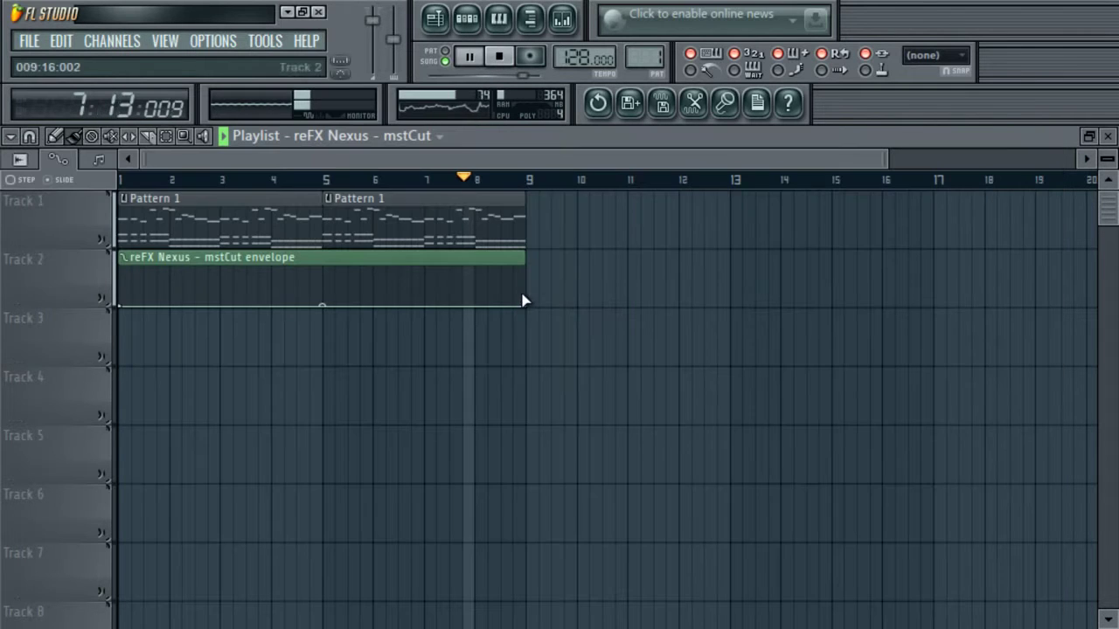
{"action": "left_click_drag", "start_coordinate": [529, 306], "coordinate": [528, 267]}
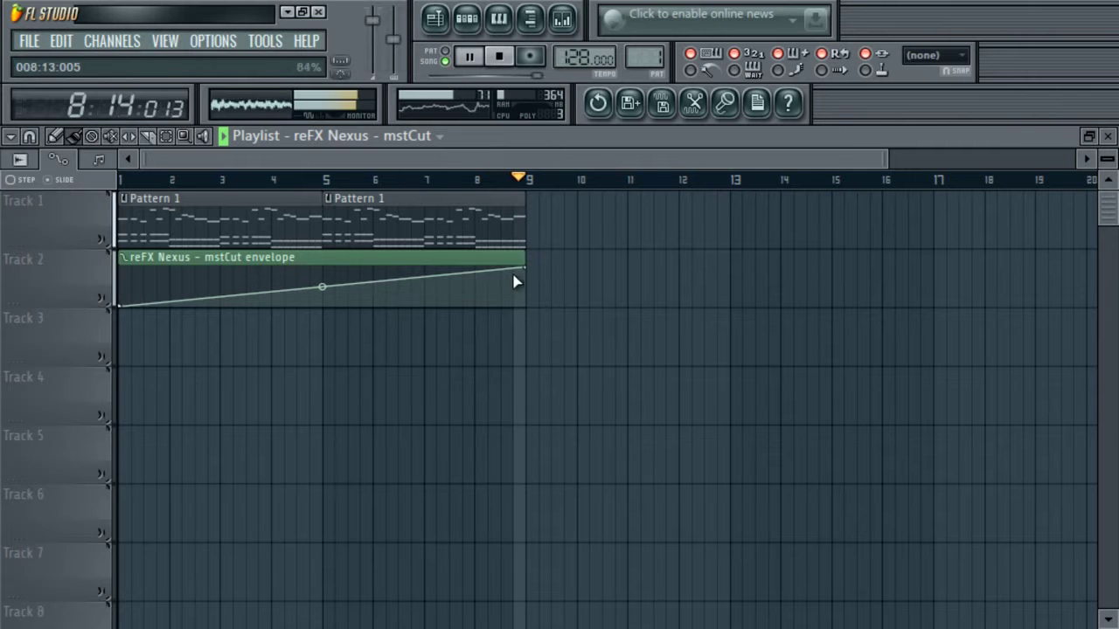
{"action": "left_click_drag", "start_coordinate": [322, 287], "coordinate": [354, 345]}
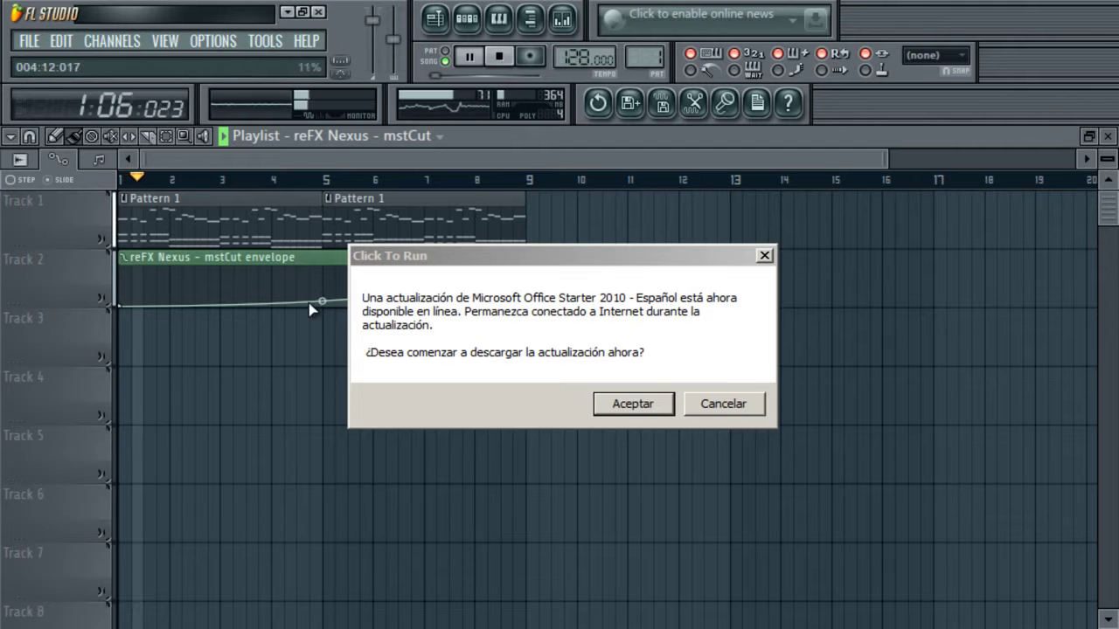
{"action": "left_click", "coordinate": [727, 407]}
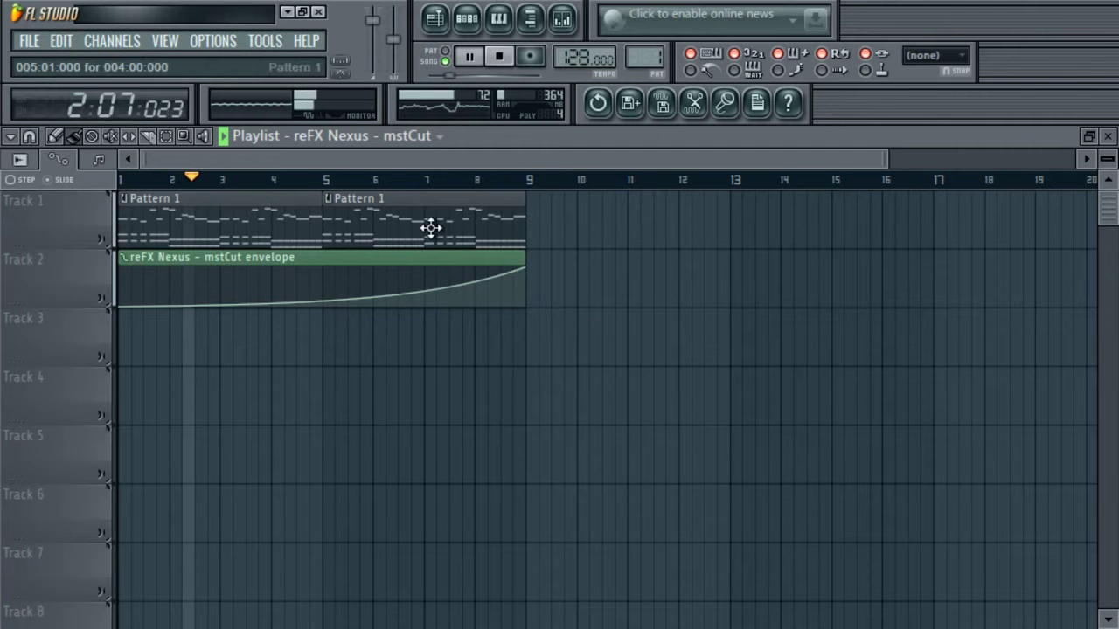
- Restart playback from bar 1 and add Pattern 1 clips at bars 9 and 13 on Track 1
{"action": "left_click", "coordinate": [122, 179]}
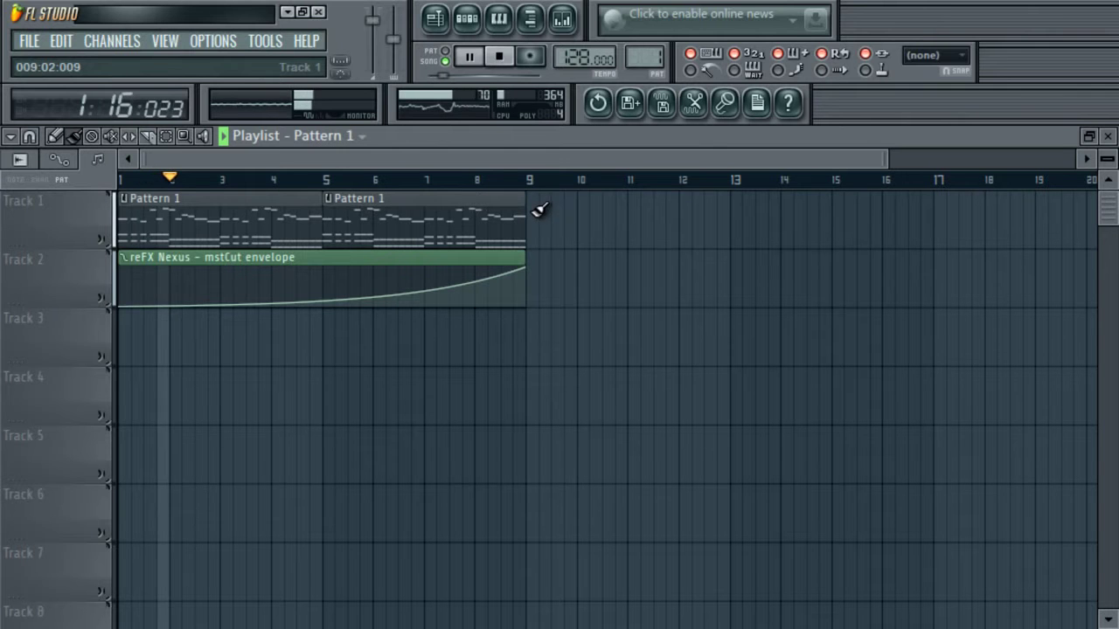
{"action": "left_click_drag", "start_coordinate": [536, 208], "coordinate": [739, 219]}
- Route the Nexus channel to mixer Insert 2 and lower its volume to about -4.4 dB
{"action": "left_click", "coordinate": [469, 24]}
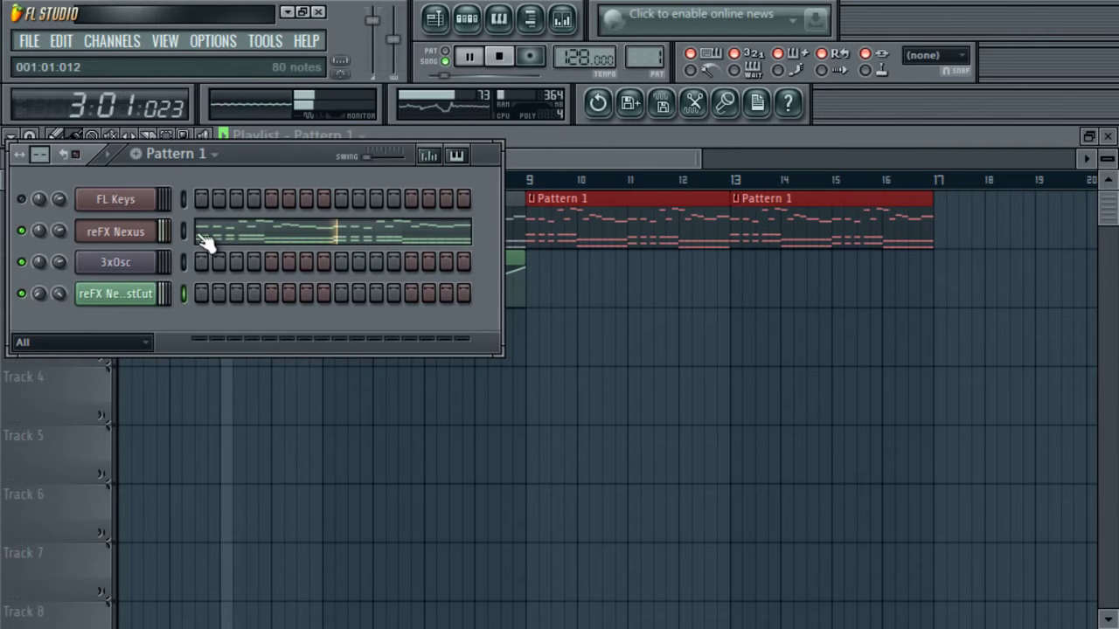
{"action": "left_click", "coordinate": [562, 19]}
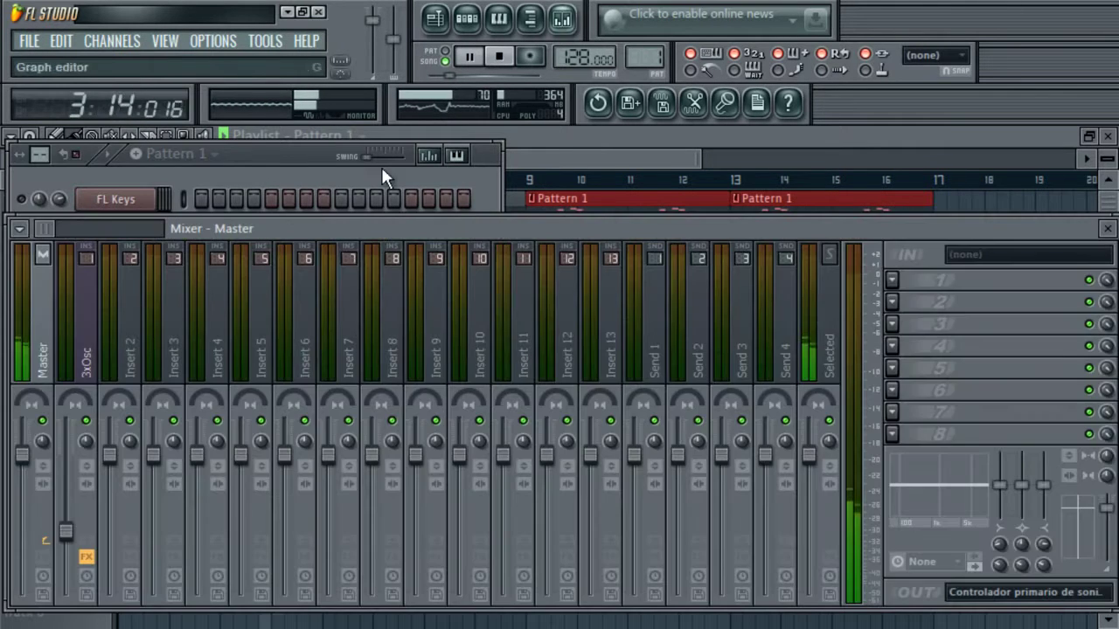
{"action": "left_click", "coordinate": [128, 335]}
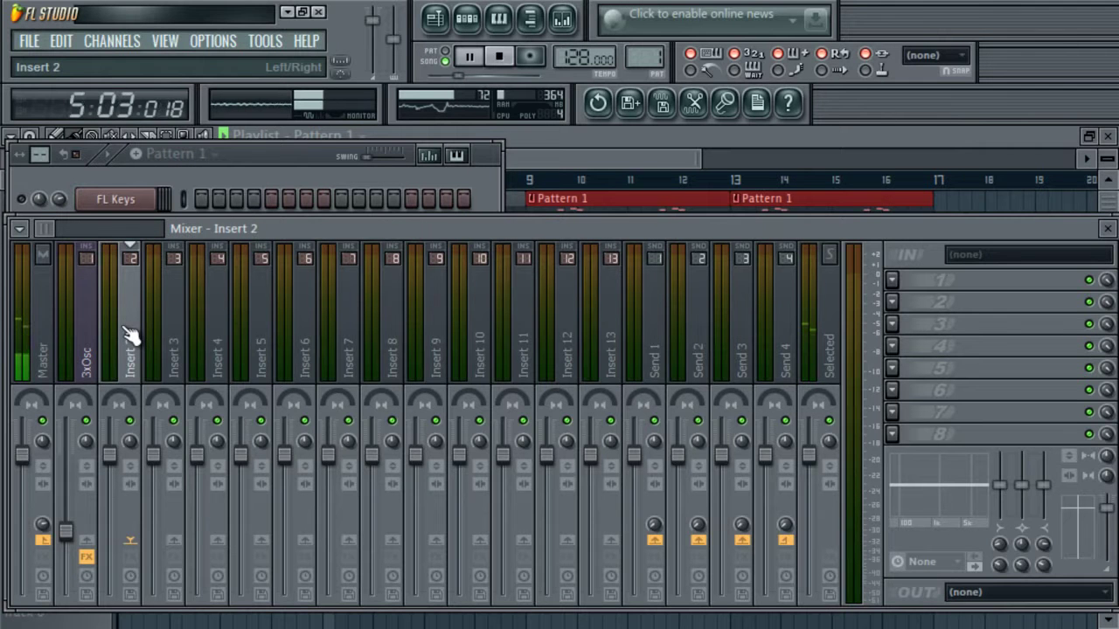
{"action": "key", "text": "ctrl+l"}
{"action": "left_click_drag", "start_coordinate": [116, 455], "coordinate": [120, 506]}
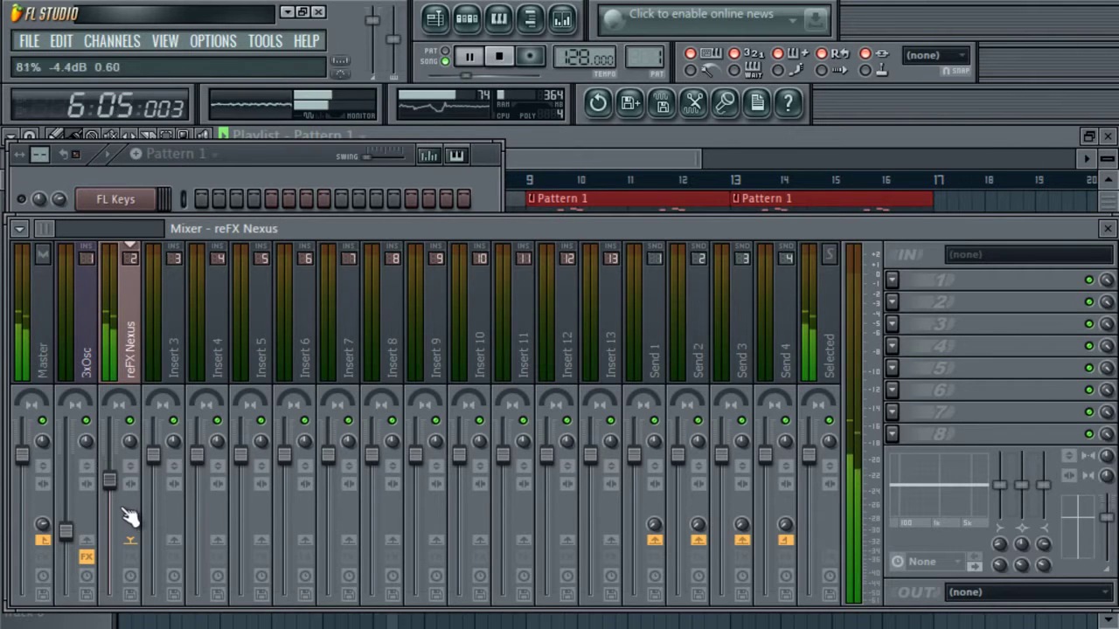
- Place Pattern 3 clips at bars 9 and 13 on playlist Track 3
{"action": "left_click", "coordinate": [550, 153]}
{"action": "left_click", "coordinate": [359, 139]}
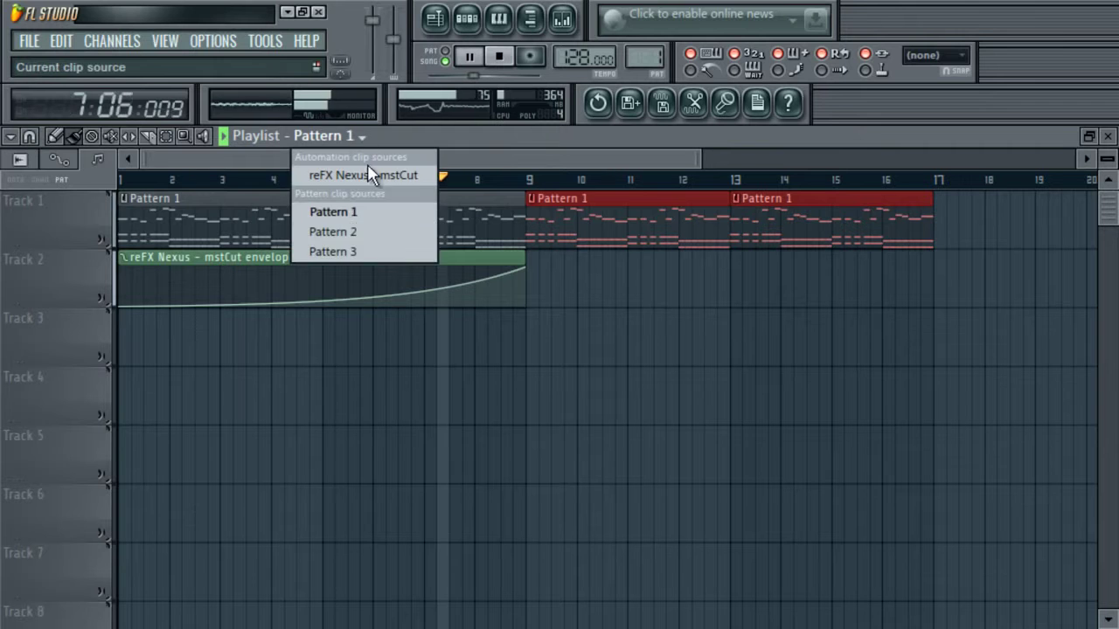
{"action": "left_click", "coordinate": [365, 251]}
{"action": "left_click_drag", "start_coordinate": [541, 361], "coordinate": [804, 345]}
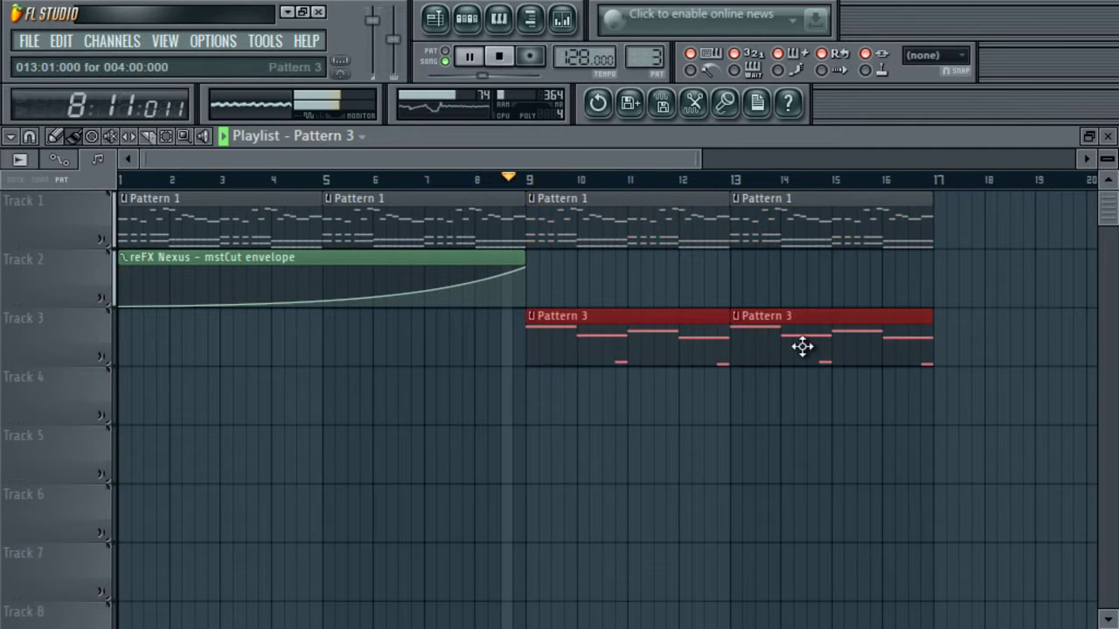
- Load Kickstart in the first effect slot of the reFX Nexus mixer track
{"action": "left_click", "coordinate": [563, 17]}
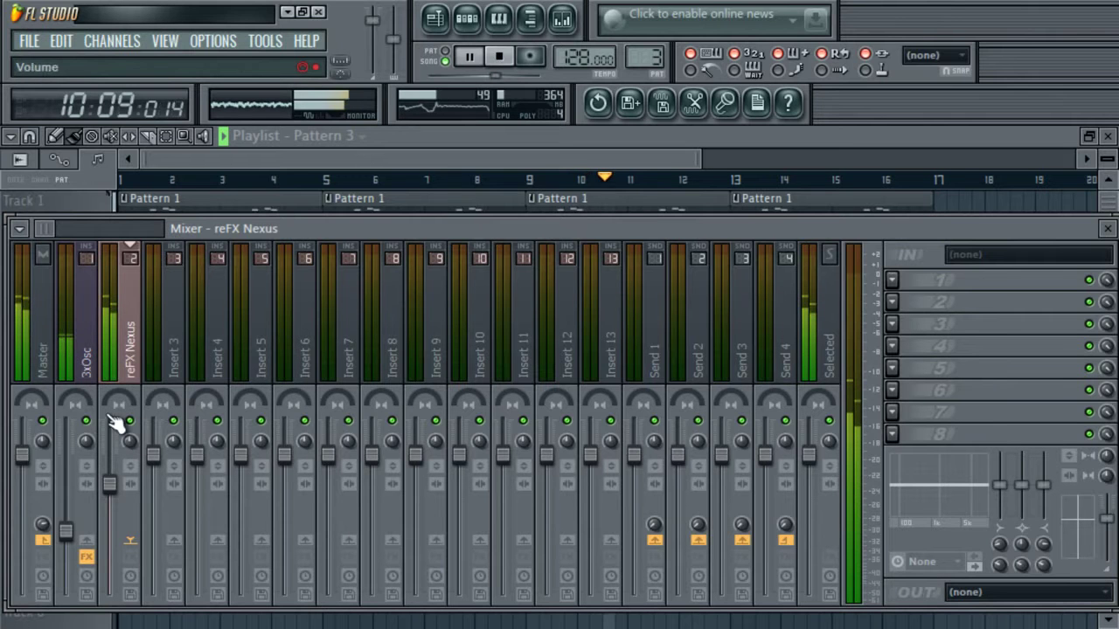
{"action": "left_click", "coordinate": [909, 280]}
{"action": "left_click", "coordinate": [834, 558]}
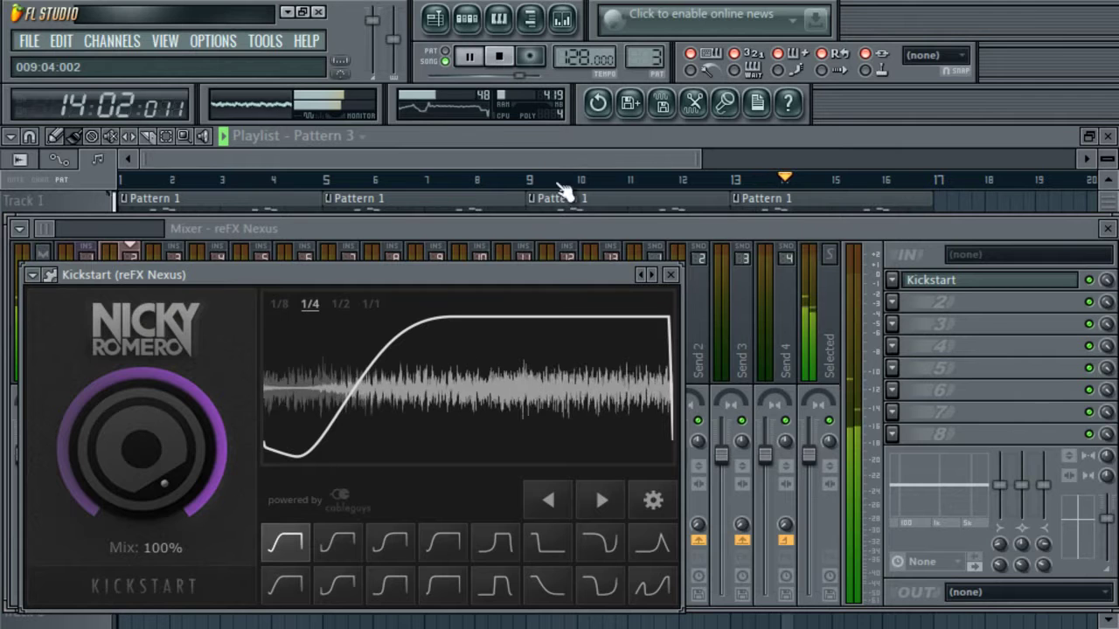
- Turn the Kickstart slot's mix level fully down and create an automation clip for it
{"action": "left_click", "coordinate": [1107, 280]}
{"action": "right_click", "coordinate": [1105, 280]}
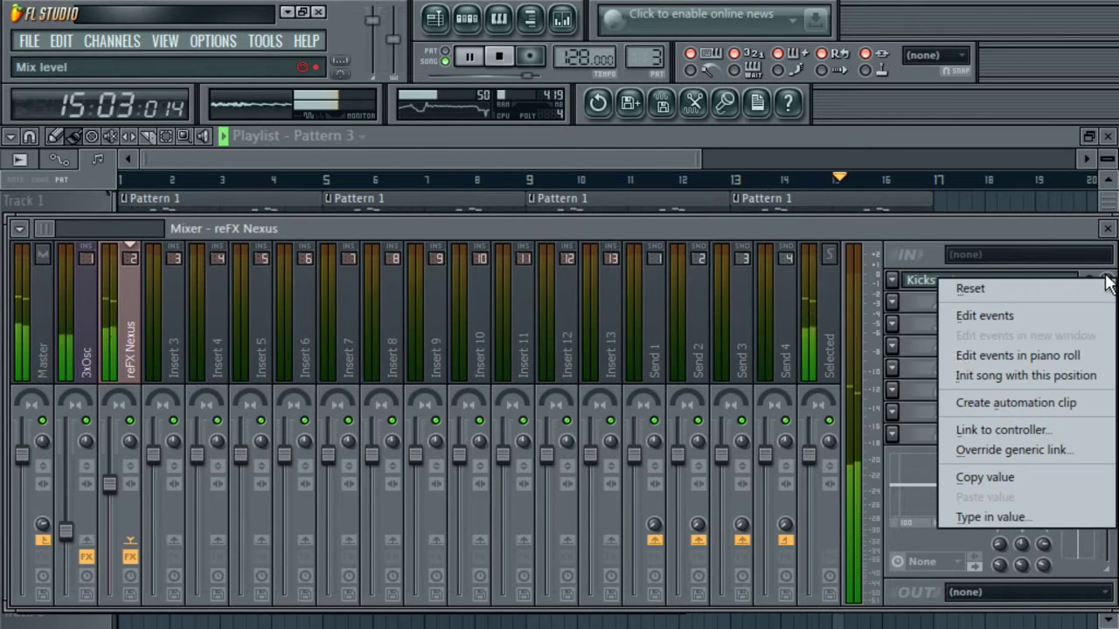
{"action": "left_click", "coordinate": [994, 403]}
{"action": "left_click", "coordinate": [606, 137]}
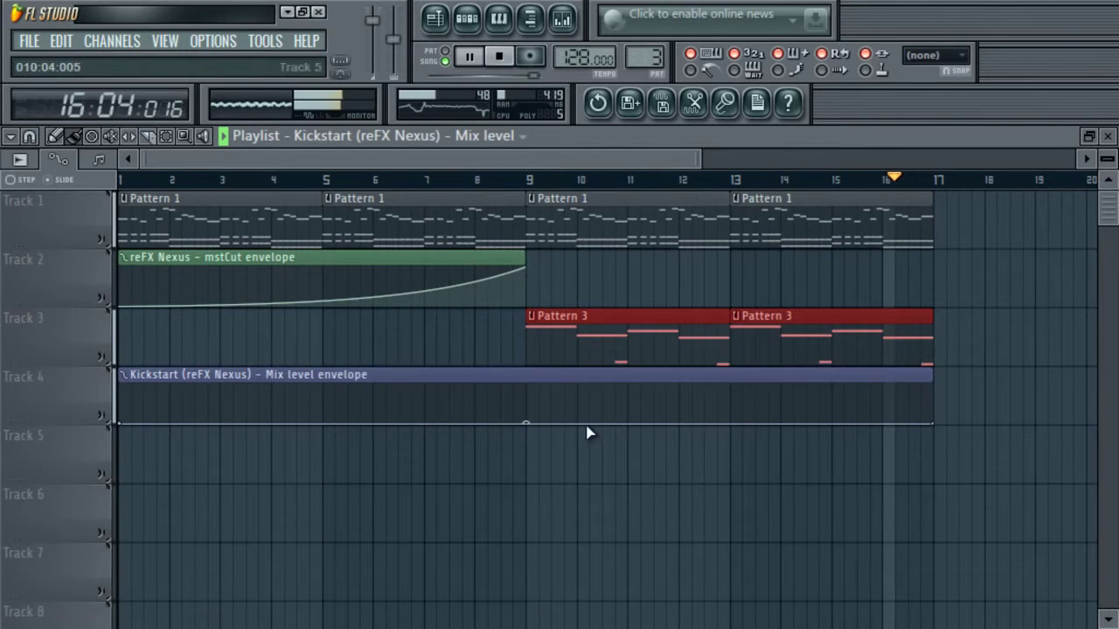
- Shape the Kickstart mix envelope to curve up to its maximum at bar 9 and hold there until bar 17
{"action": "left_click_drag", "start_coordinate": [539, 425], "coordinate": [525, 425]}
{"action": "right_click", "coordinate": [333, 425]}
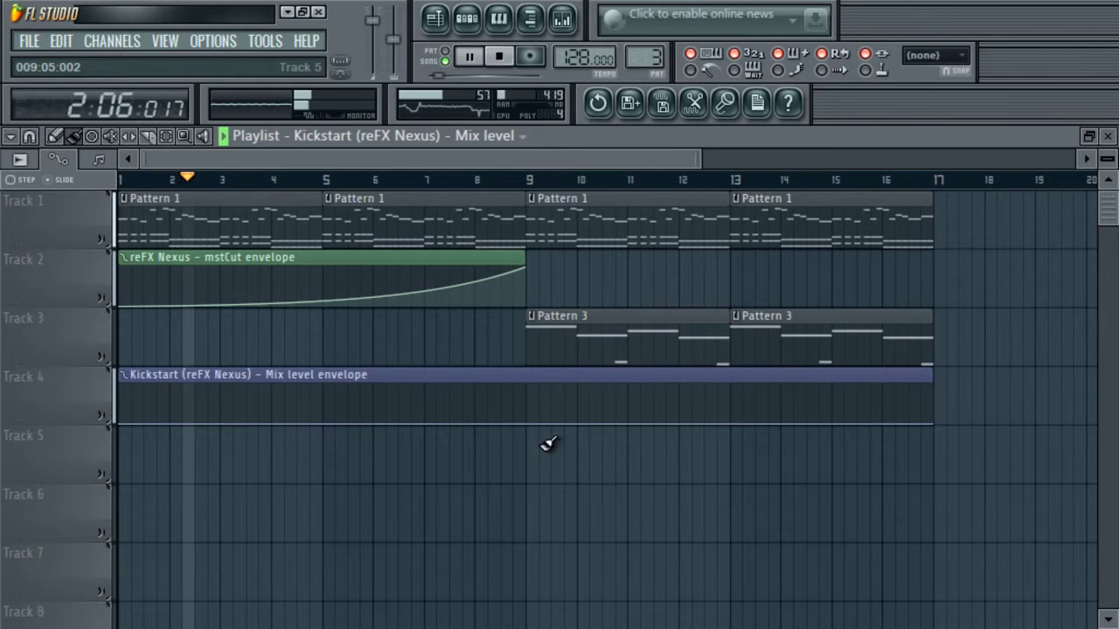
{"action": "left_click_drag", "start_coordinate": [534, 426], "coordinate": [537, 369]}
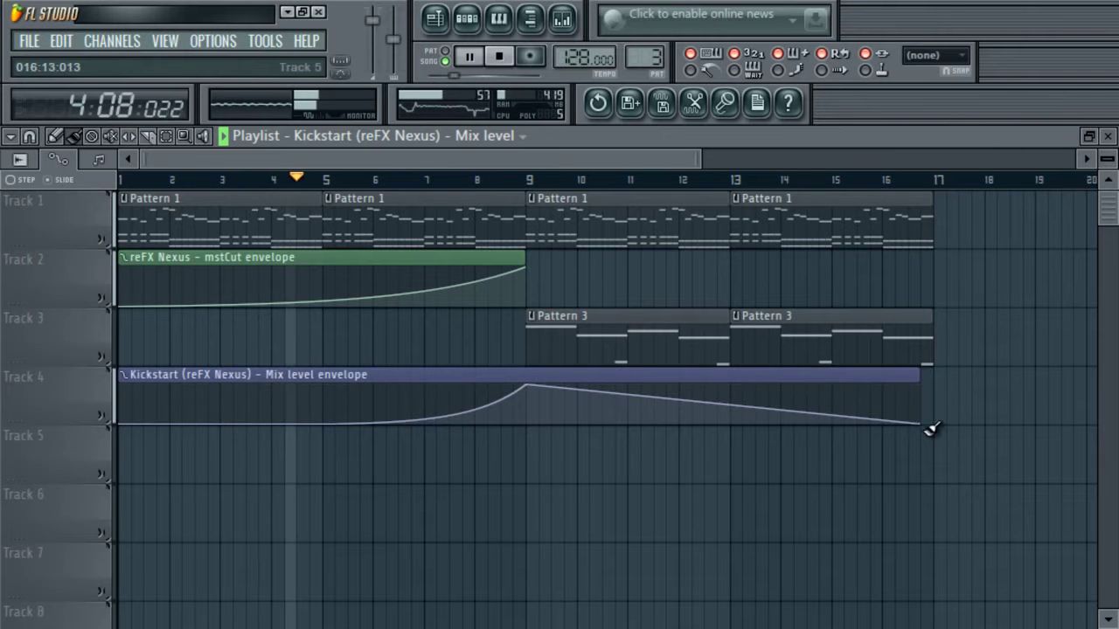
{"action": "left_click_drag", "start_coordinate": [921, 425], "coordinate": [932, 375]}
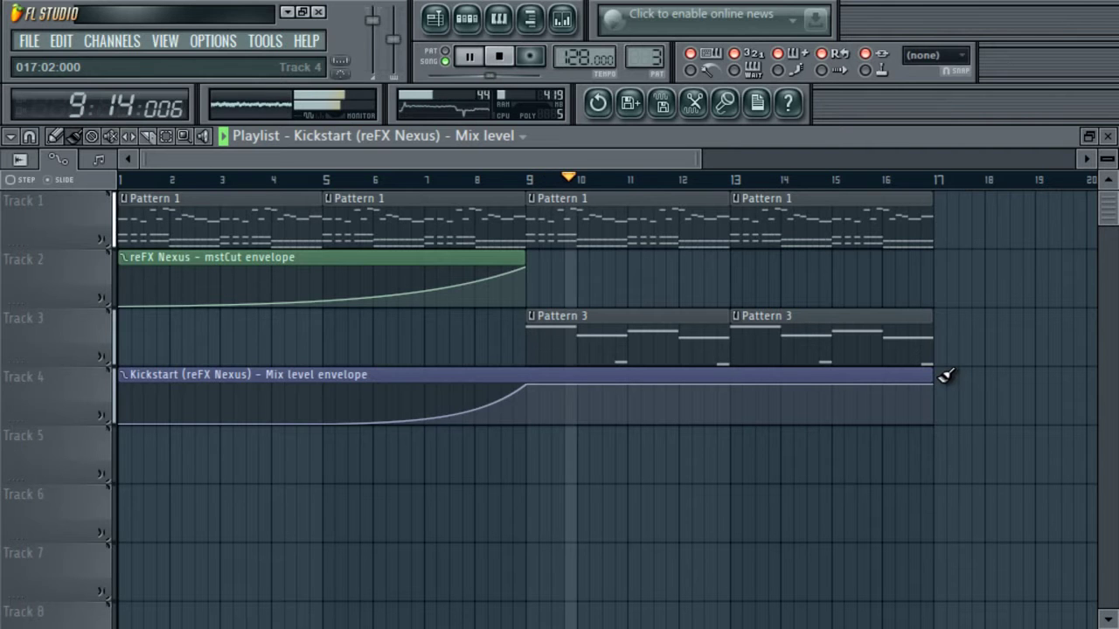
- Restart the song from the beginning and lower the reFX Nexus mixer volume slightly
{"action": "left_click", "coordinate": [503, 61]}
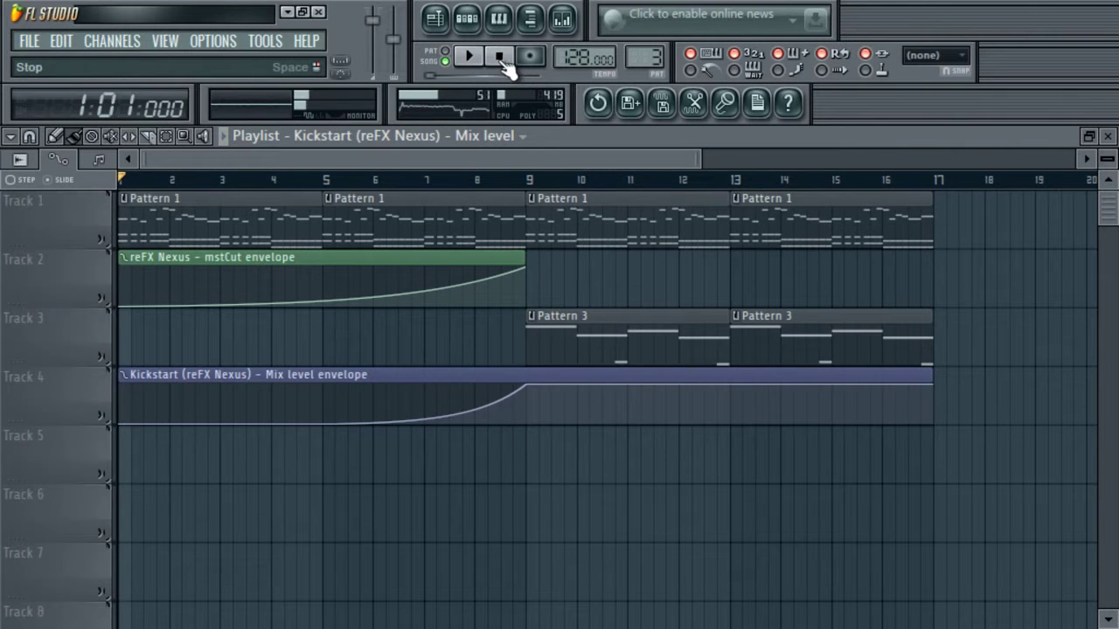
{"action": "key", "text": "space"}
{"action": "left_click", "coordinate": [557, 35]}
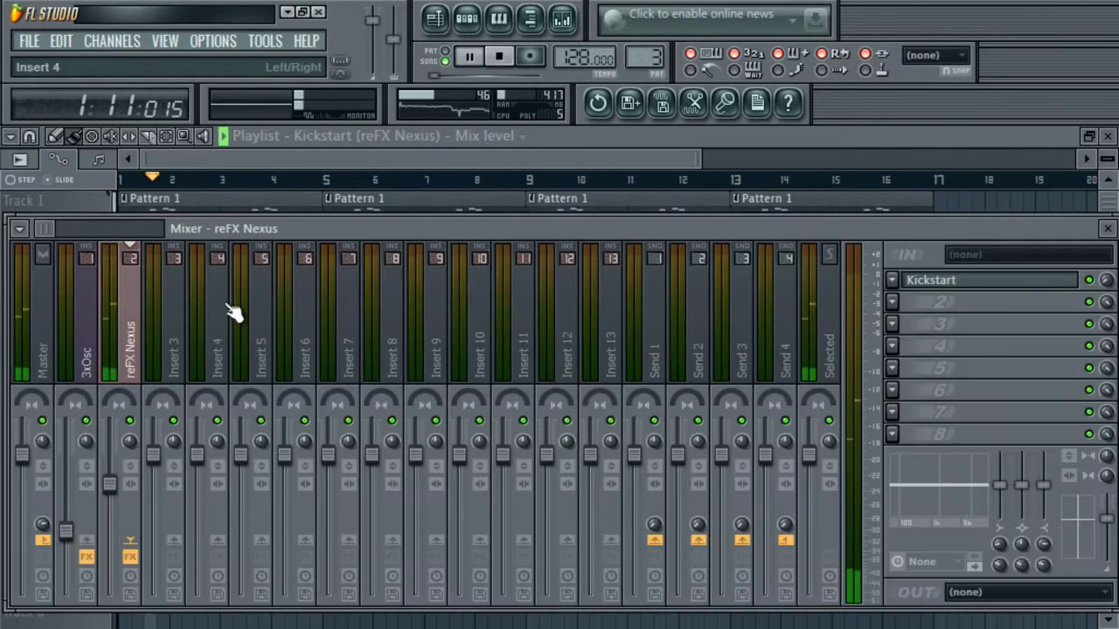
{"action": "left_click_drag", "start_coordinate": [114, 497], "coordinate": [116, 502]}
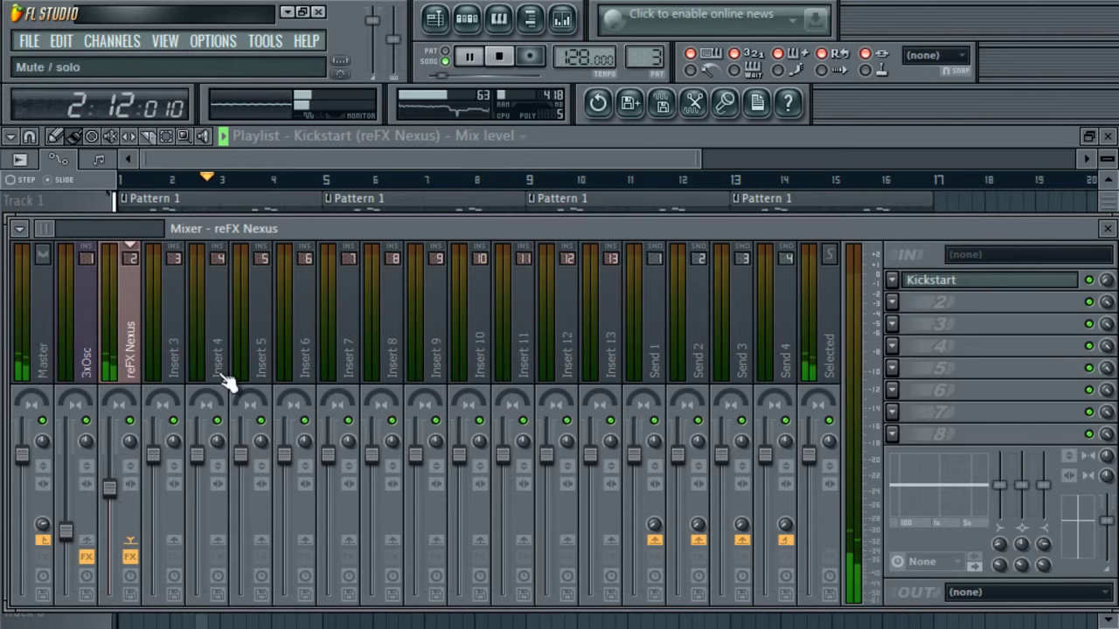
{"action": "left_click", "coordinate": [491, 149]}
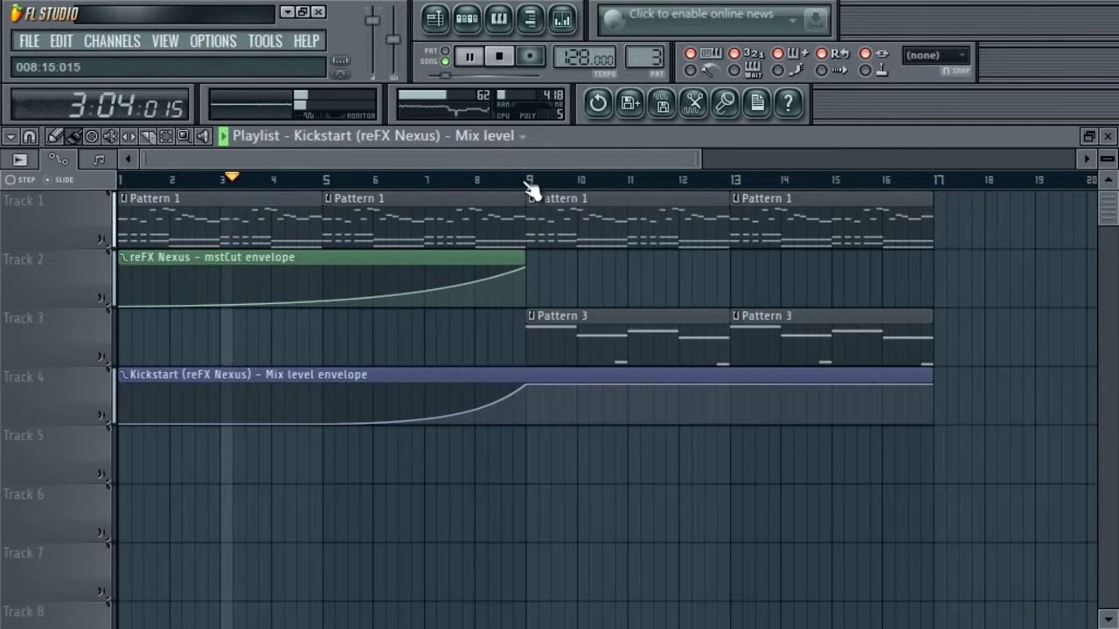
- Move the Nexus cutoff and Kickstart mix automation clips down to playlist tracks below Track 10
{"action": "left_click", "coordinate": [463, 260], "text": "ctrl"}
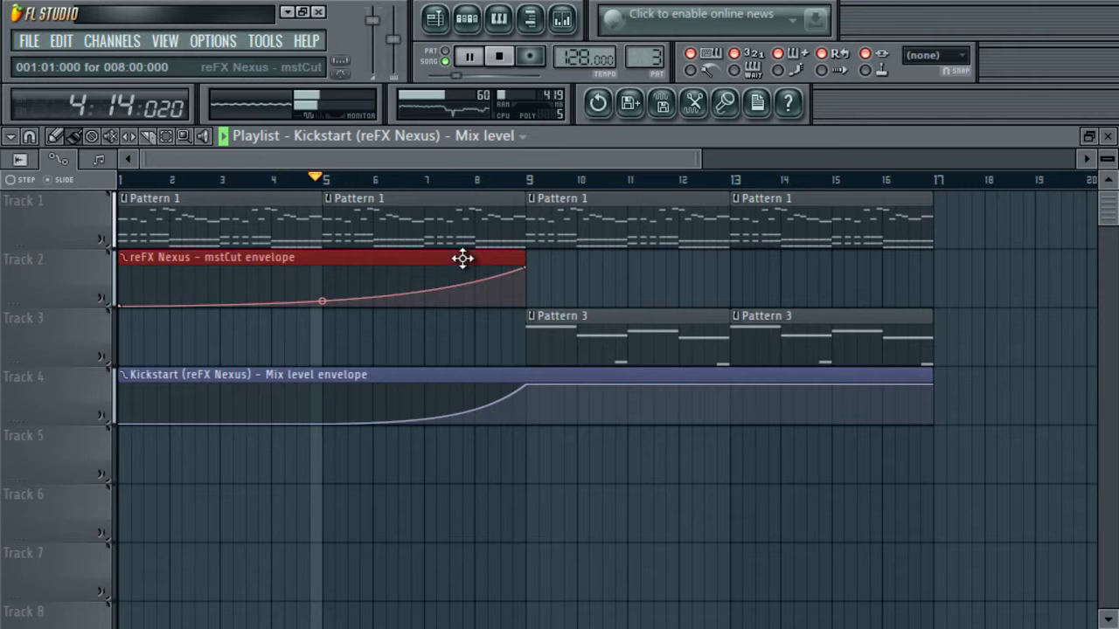
{"action": "key", "text": "shift+Down"}
{"action": "key", "text": "shift+Down"}
{"action": "key", "text": "shift+Down"}
{"action": "left_click_drag", "start_coordinate": [1018, 370], "coordinate": [249, 577]}
{"action": "key", "text": "shift+Down"}
{"action": "key", "text": "shift+Down"}
{"action": "key", "text": "shift+Down"}
{"action": "key", "text": "shift+Down"}
{"action": "key", "text": "shift+Down"}
{"action": "key", "text": "shift+Down"}
{"action": "key", "text": "shift+Down"}
{"action": "key", "text": "shift+Down"}
{"action": "key", "text": "shift+Down"}
{"action": "key", "text": "shift+Down"}
{"action": "key", "text": "shift+Down"}
{"action": "key", "text": "shift+Down"}
{"action": "key", "text": "shift+Down"}
{"action": "key", "text": "shift+Down"}
{"action": "key", "text": "shift+Down"}
{"action": "key", "text": "shift+Down"}
{"action": "key", "text": "shift+Down"}
{"action": "key", "text": "shift+Down"}
{"action": "key", "text": "shift+Down"}
{"action": "key", "text": "shift+Down"}
{"action": "key", "text": "shift+Down"}
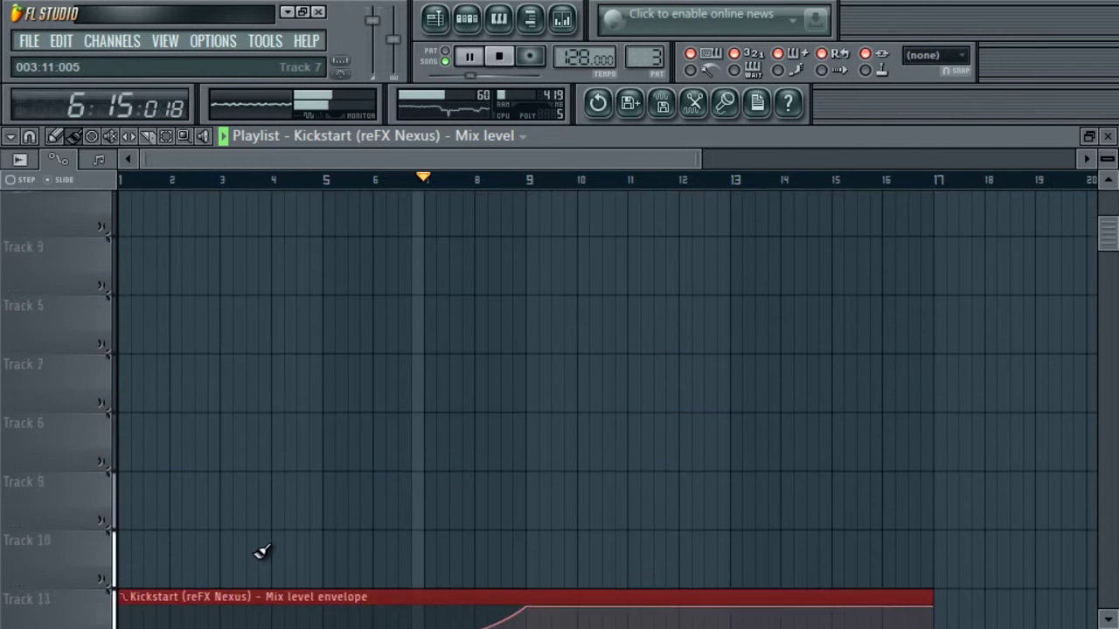
- Mute playlist Track 1 with the Pattern 1 clips
{"action": "left_click_drag", "start_coordinate": [1112, 310], "coordinate": [1103, 175]}
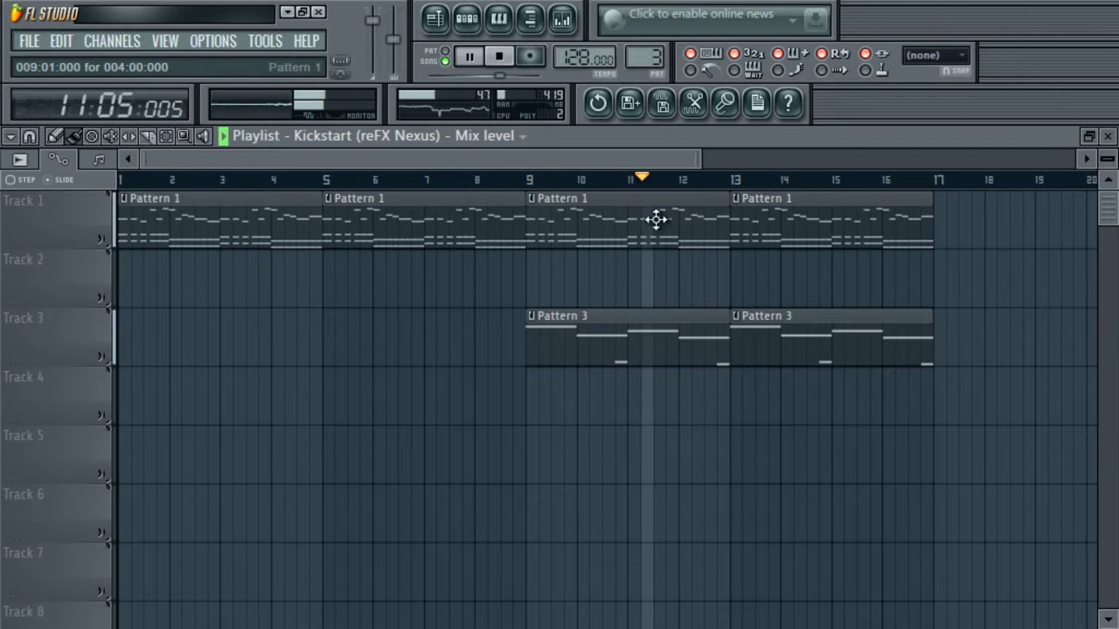
{"action": "left_click", "coordinate": [107, 243]}
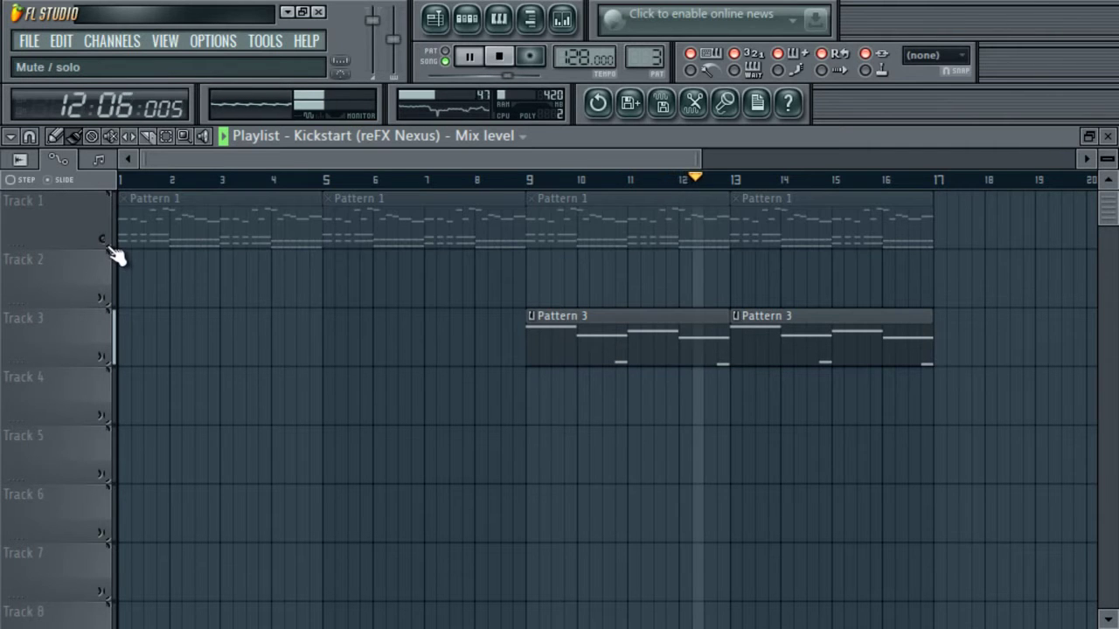
- Unmute playlist Track 1 and play Pattern 2 on its own in pattern mode
{"action": "left_click", "coordinate": [107, 243]}
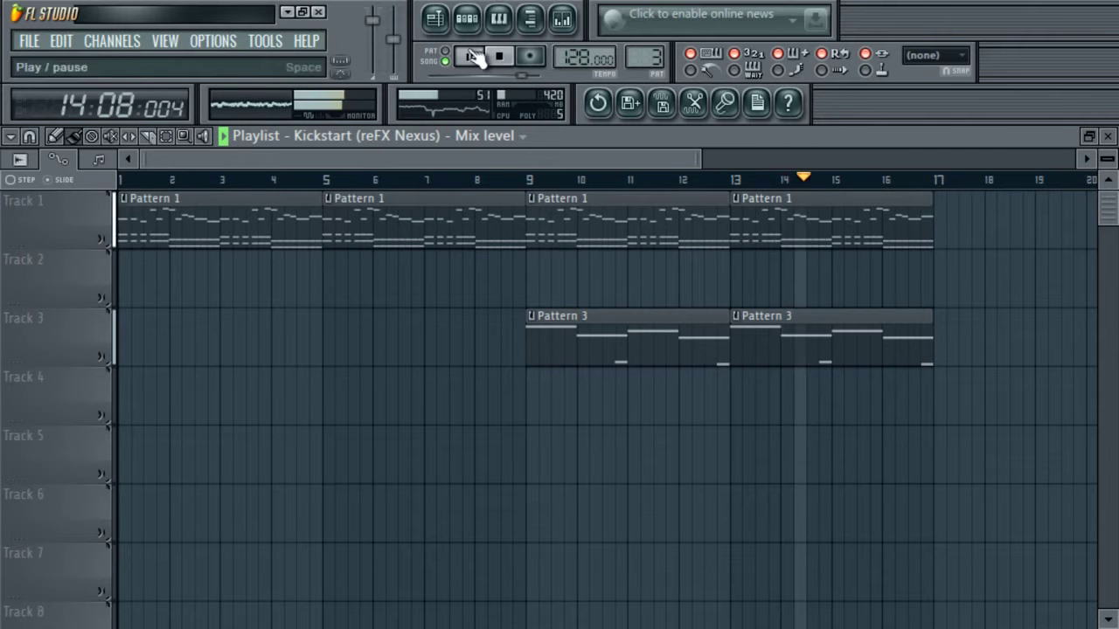
{"action": "left_click", "coordinate": [466, 18]}
{"action": "left_click", "coordinate": [184, 154]}
{"action": "left_click", "coordinate": [210, 207]}
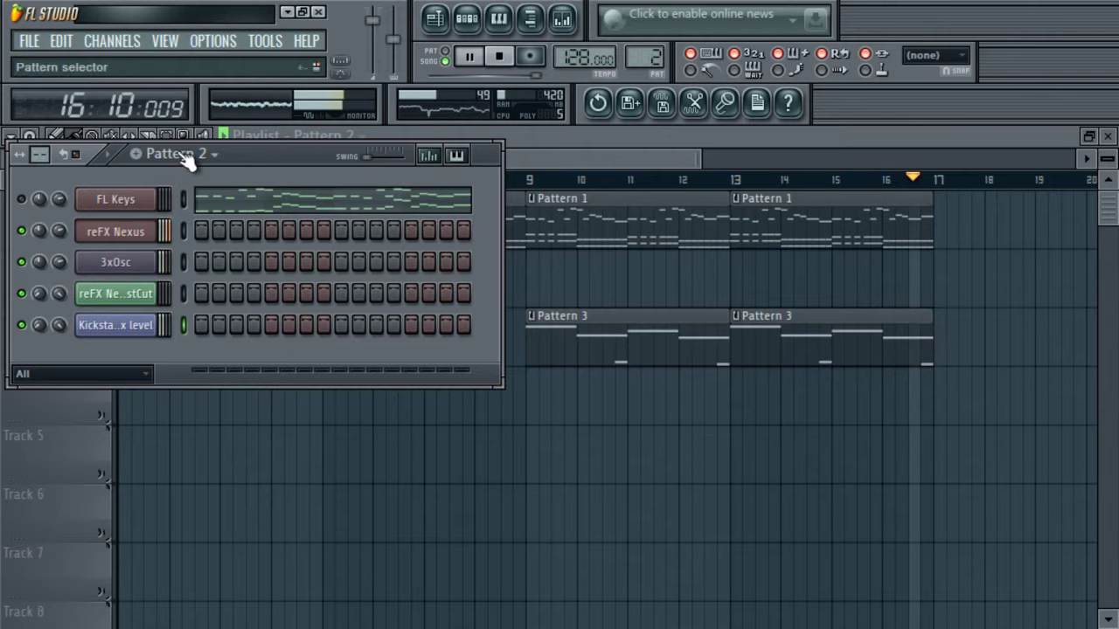
{"action": "key", "text": "space"}
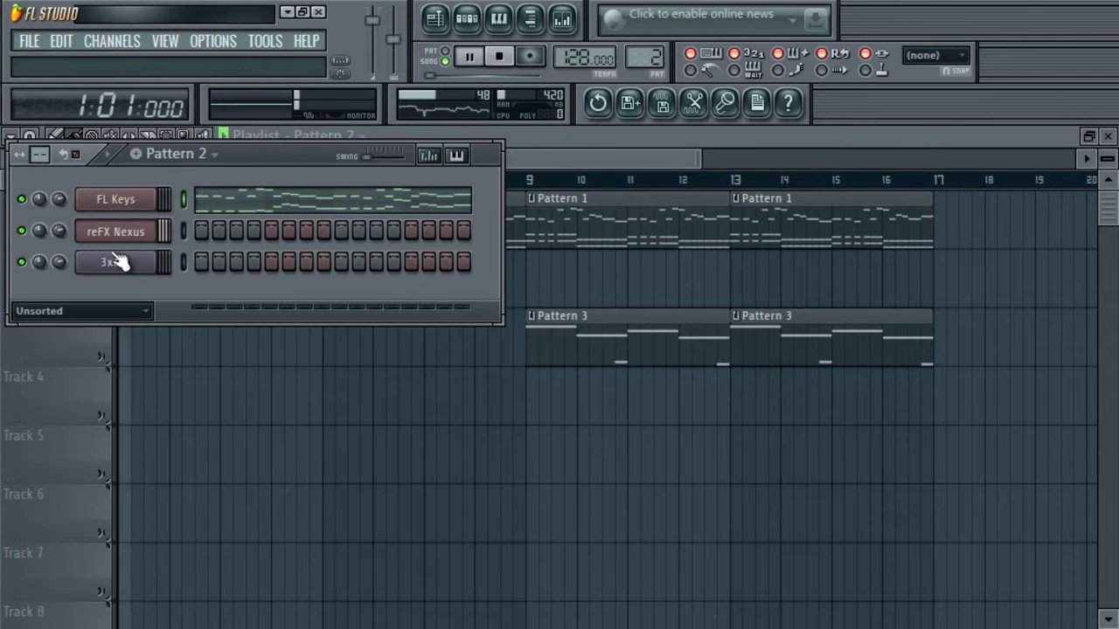
{"action": "key", "text": "space"}
{"action": "left_click", "coordinate": [445, 54]}
{"action": "key", "text": "space"}
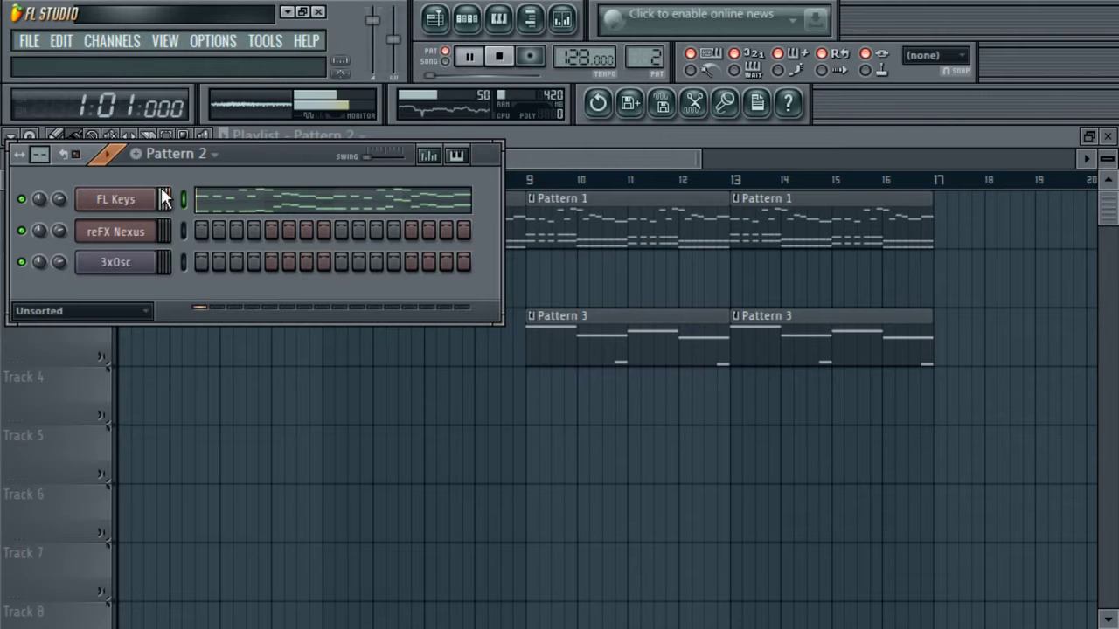
- Insert a Sylenth1 instrument channel above reFX Nexus
{"action": "right_click", "coordinate": [131, 235]}
{"action": "mouse_move", "coordinate": [250, 423]}
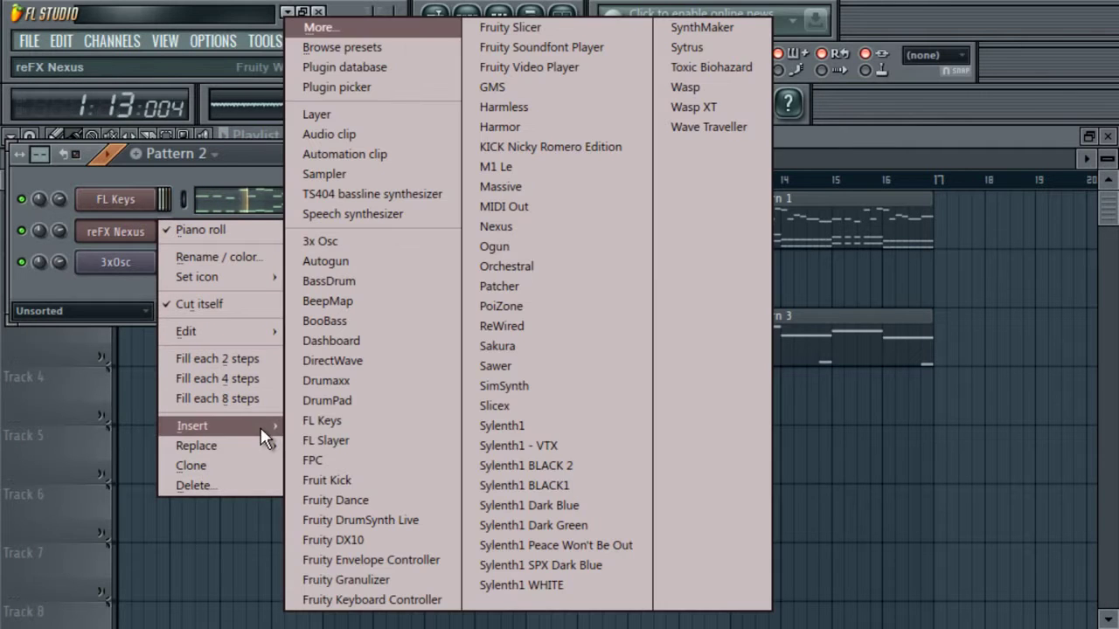
{"action": "left_click", "coordinate": [554, 447]}
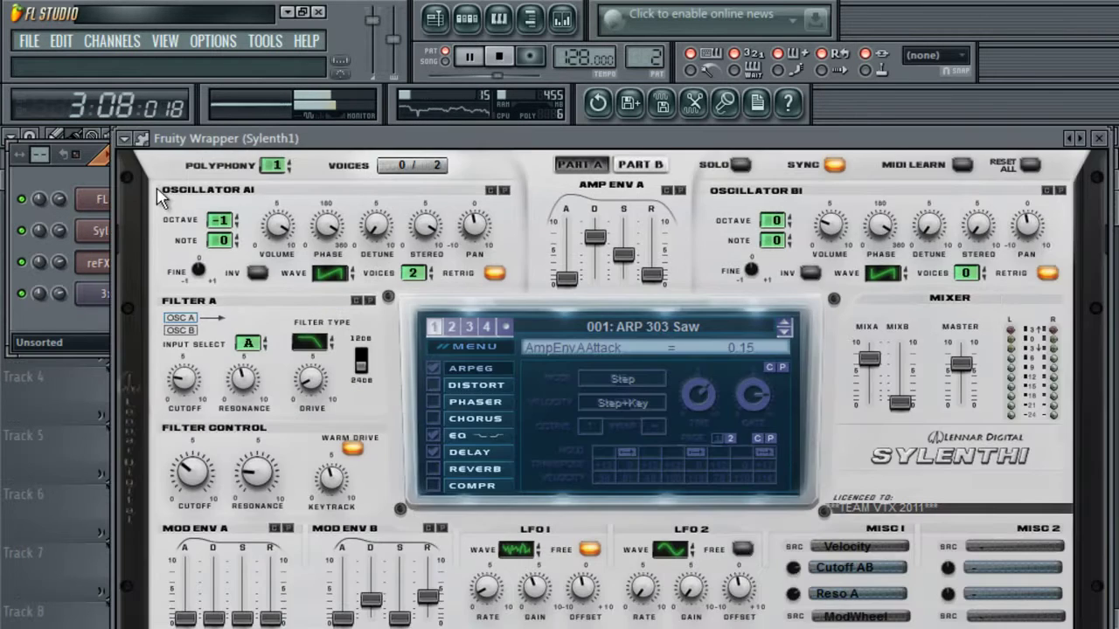
- Load the Shocking 15.fxb bank into Sylenth1 from the Presets folder reached through the desktop shortcut Presets Sylent & Massive
{"action": "left_click", "coordinate": [142, 138]}
{"action": "left_click", "coordinate": [308, 169]}
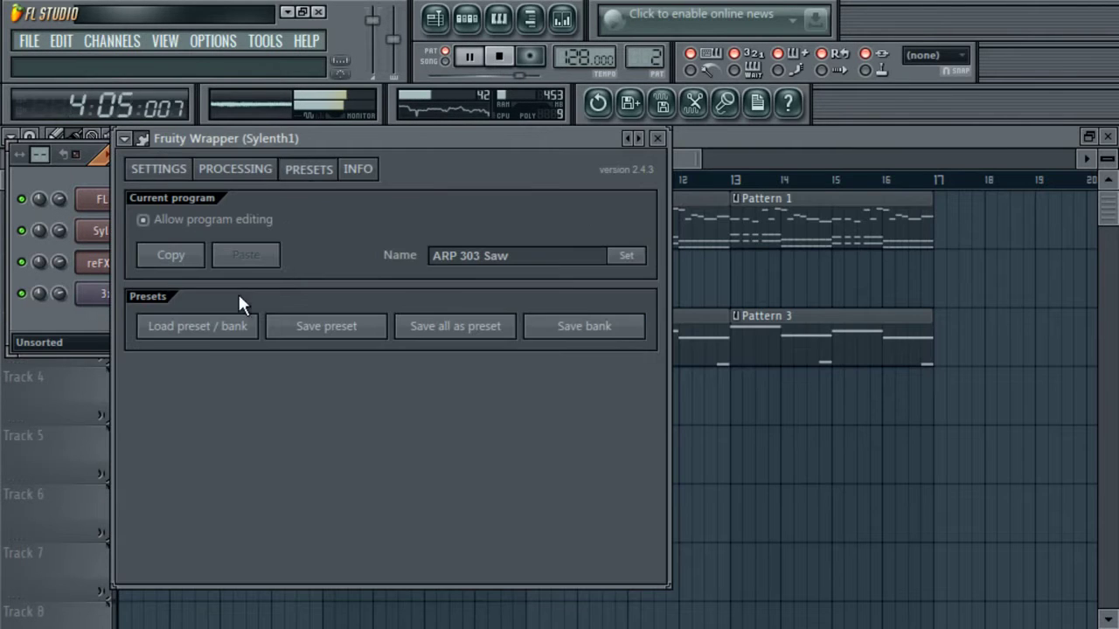
{"action": "left_click", "coordinate": [203, 336]}
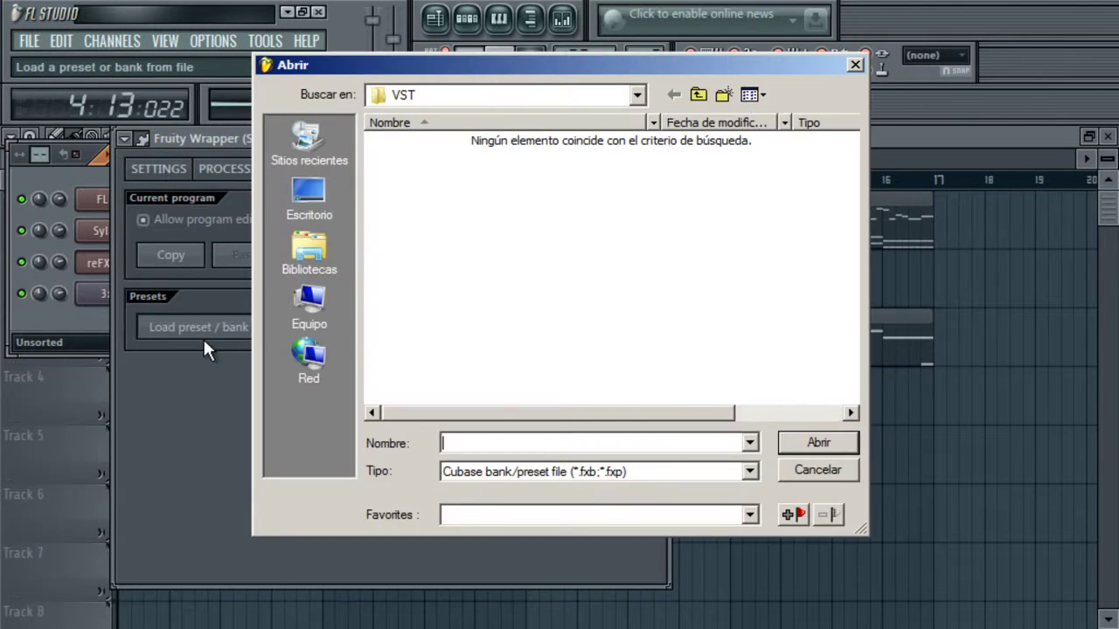
{"action": "left_click", "coordinate": [339, 210]}
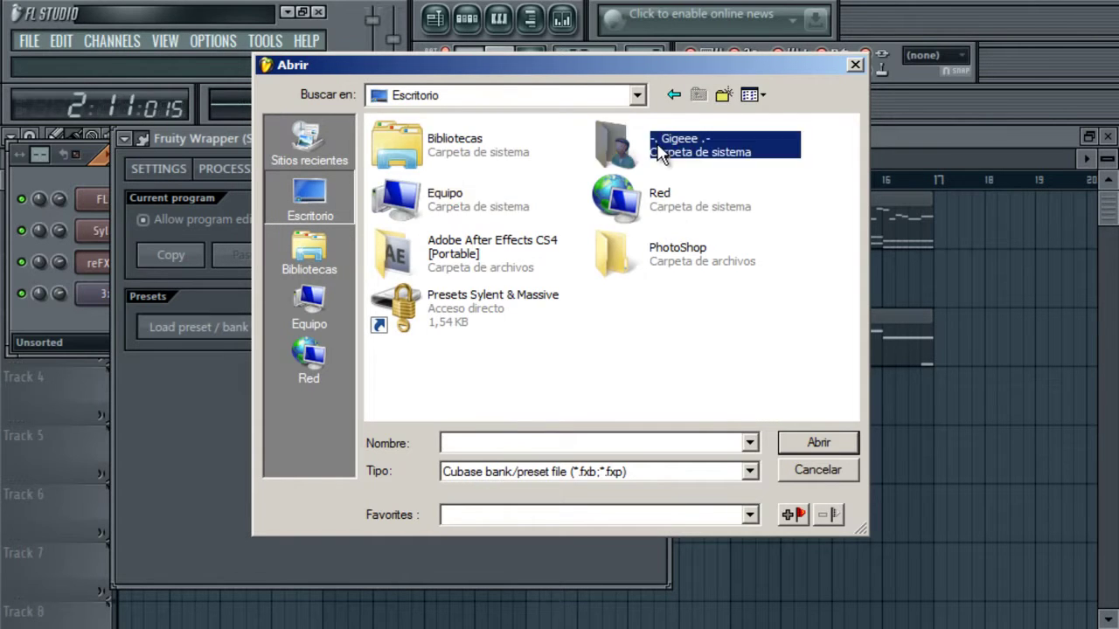
{"action": "double_click", "coordinate": [656, 146]}
{"action": "left_click", "coordinate": [675, 95]}
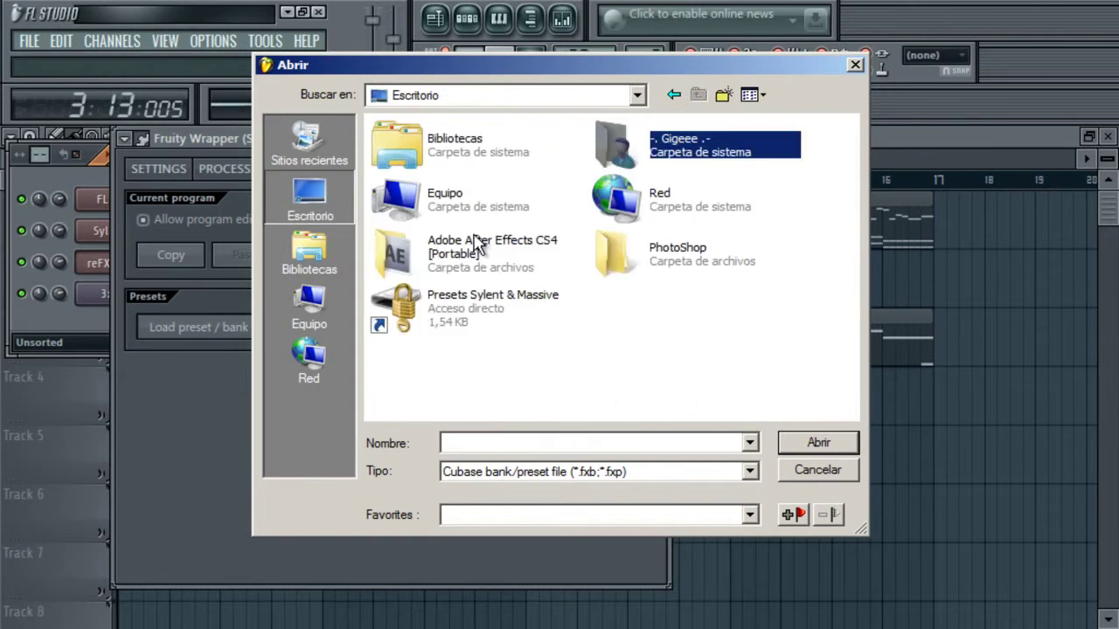
{"action": "double_click", "coordinate": [486, 303]}
{"action": "double_click", "coordinate": [410, 158]}
{"action": "left_click", "coordinate": [452, 250]}
{"action": "key", "text": "s"}
{"action": "key", "text": "h"}
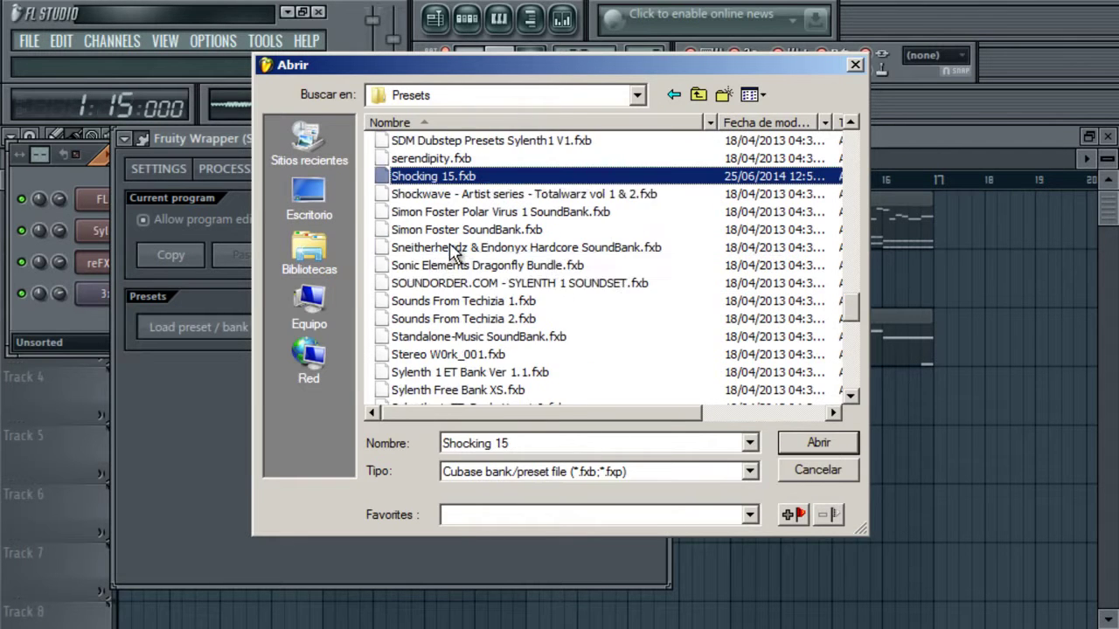
{"action": "double_click", "coordinate": [485, 172]}
- Stop playback, test a note on Sylenth1 and close its window
{"action": "left_click_drag", "start_coordinate": [427, 138], "coordinate": [394, 168]}
{"action": "key", "text": "space"}
{"action": "key", "text": "z"}
{"action": "left_click", "coordinate": [1060, 173]}
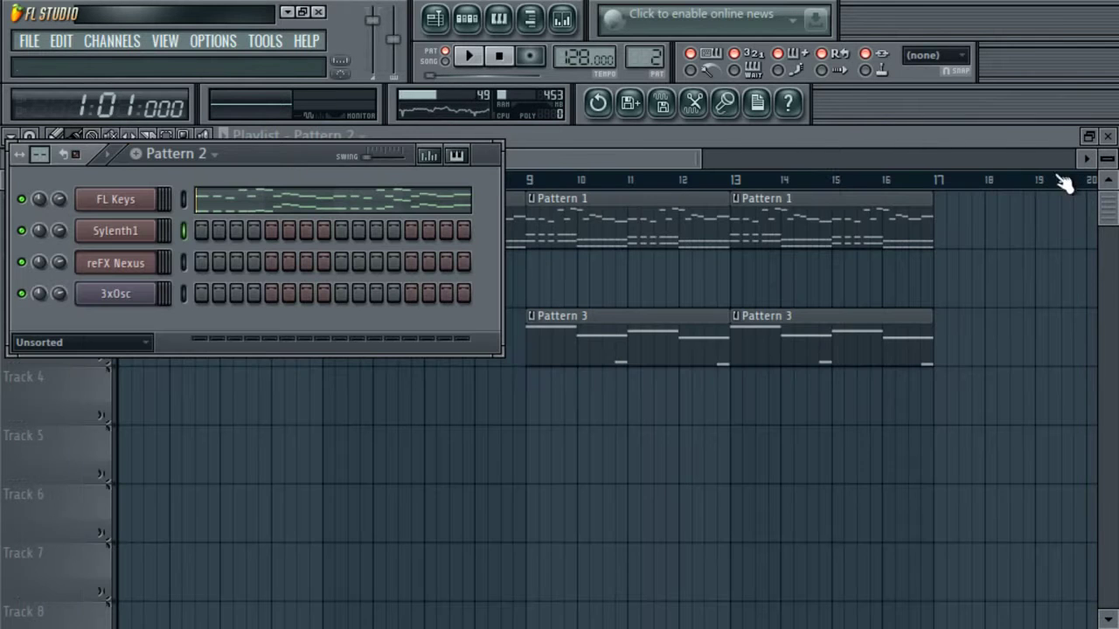
- Copy the FL Keys notes of Pattern 2 into the Sylenth1 channel
{"action": "right_click", "coordinate": [150, 235]}
{"action": "mouse_move", "coordinate": [245, 297]}
{"action": "left_click", "coordinate": [319, 317]}
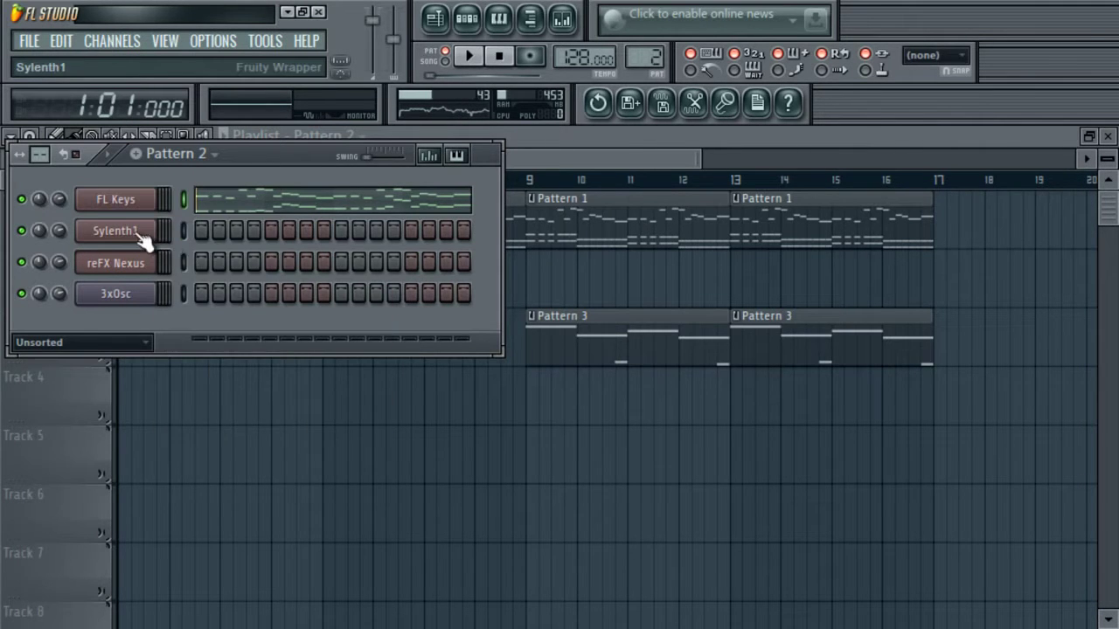
{"action": "right_click", "coordinate": [143, 241]}
{"action": "mouse_move", "coordinate": [268, 330]}
{"action": "left_click", "coordinate": [341, 371]}
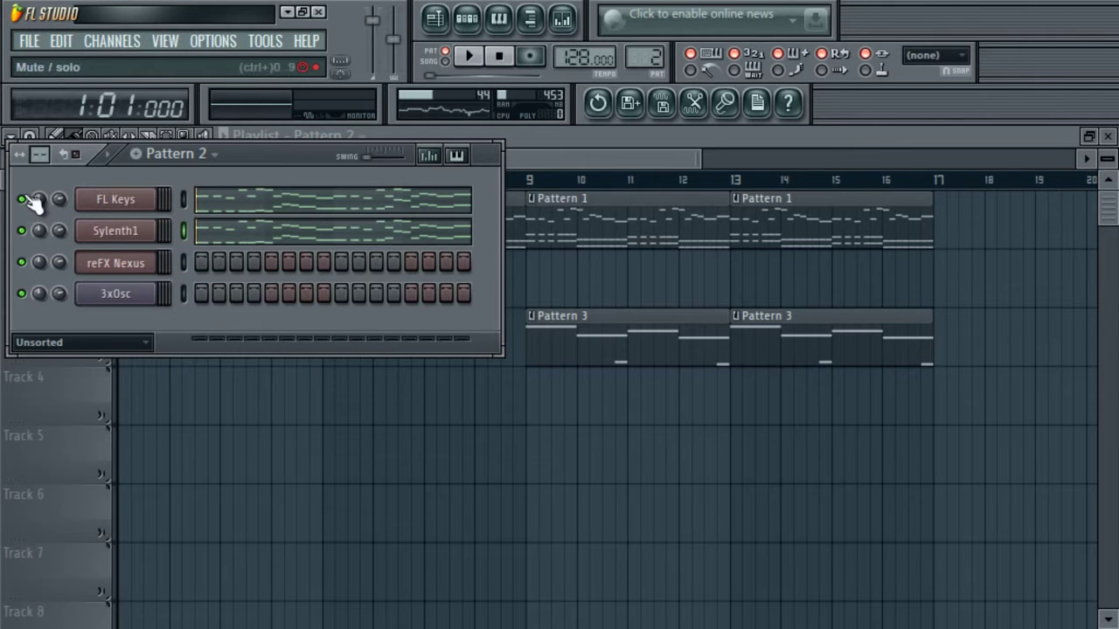
- Mute the FL Keys channel and play Pattern 2 with the Sylenth1 window open
{"action": "left_click", "coordinate": [115, 230]}
{"action": "left_click", "coordinate": [100, 185]}
{"action": "mouse_move", "coordinate": [229, 226]}
{"action": "left_click", "coordinate": [116, 14]}
{"action": "key", "text": "space"}
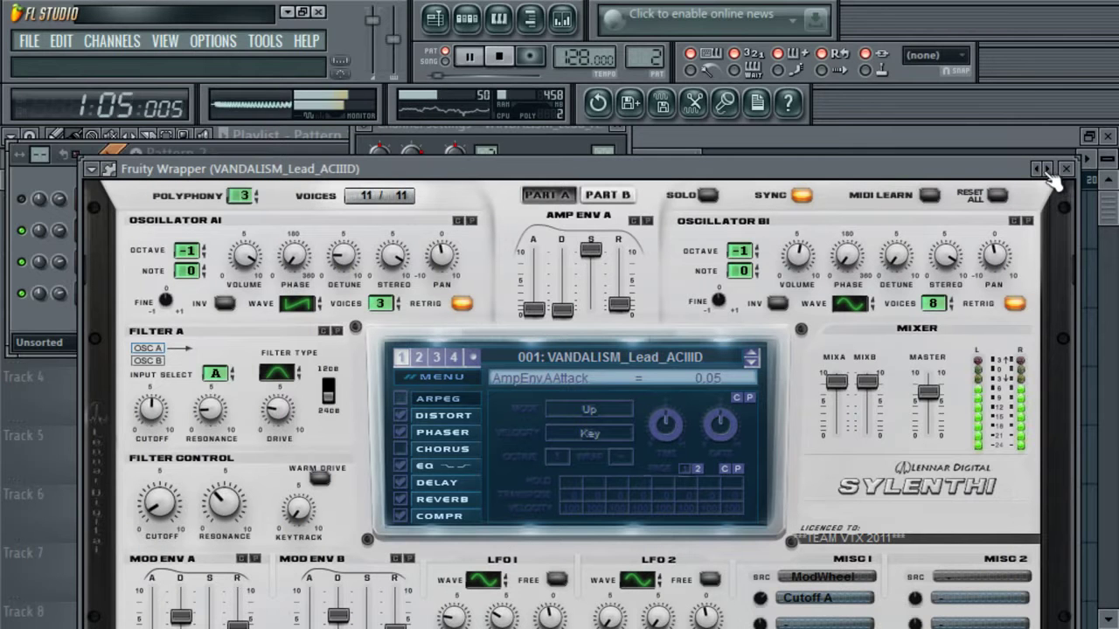
- Step through the Sylenth1 lead presets during playback up to 009 VANDALISM_Lead_Derp
{"action": "left_click", "coordinate": [1048, 170]}
{"action": "left_click", "coordinate": [1048, 170]}
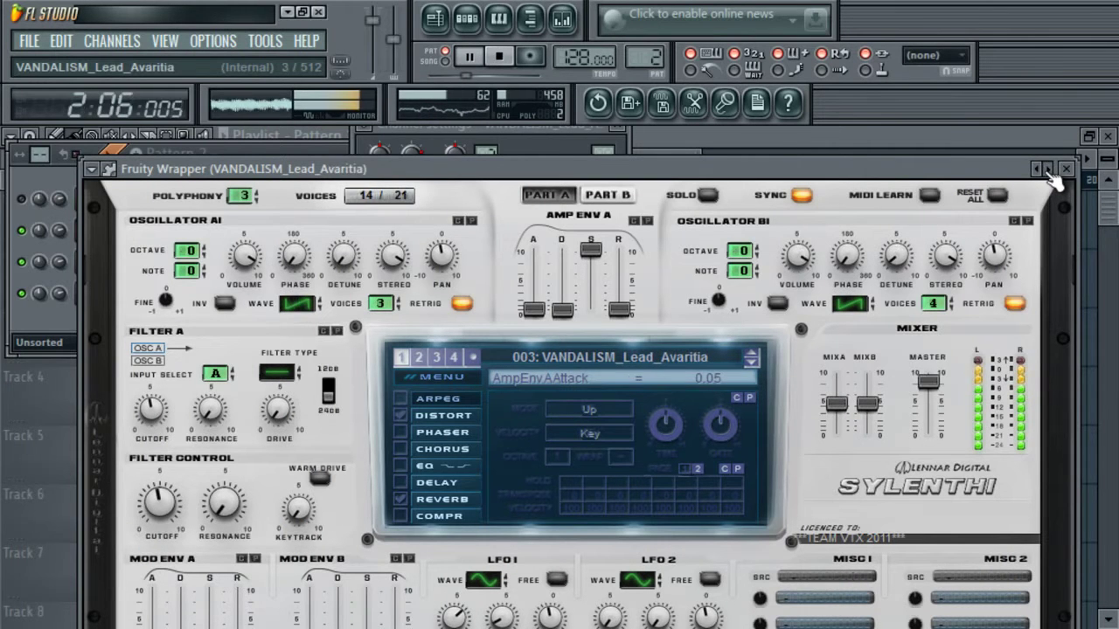
{"action": "left_click", "coordinate": [1048, 169]}
{"action": "left_click", "coordinate": [1048, 169]}
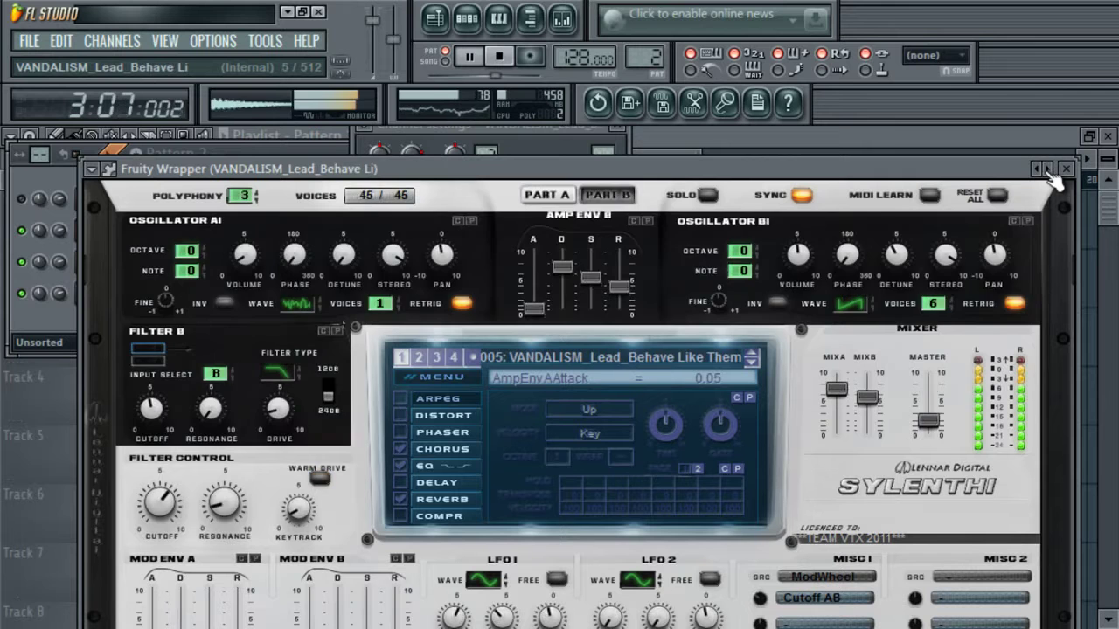
{"action": "left_click", "coordinate": [1048, 170]}
{"action": "left_click", "coordinate": [1048, 170]}
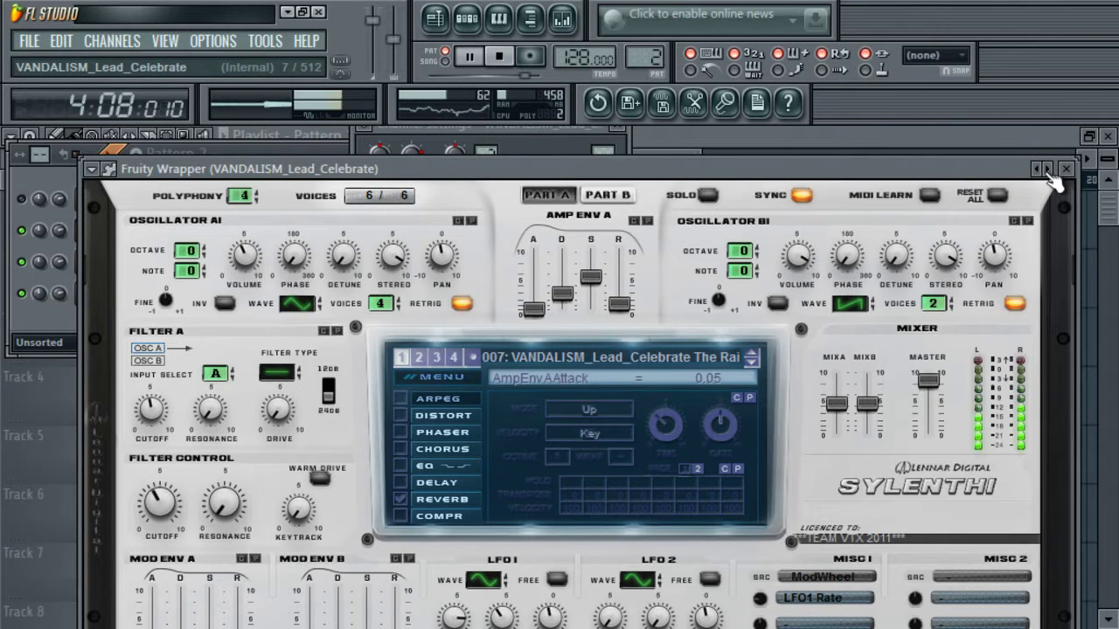
{"action": "left_click", "coordinate": [1048, 170]}
{"action": "left_click", "coordinate": [1048, 169]}
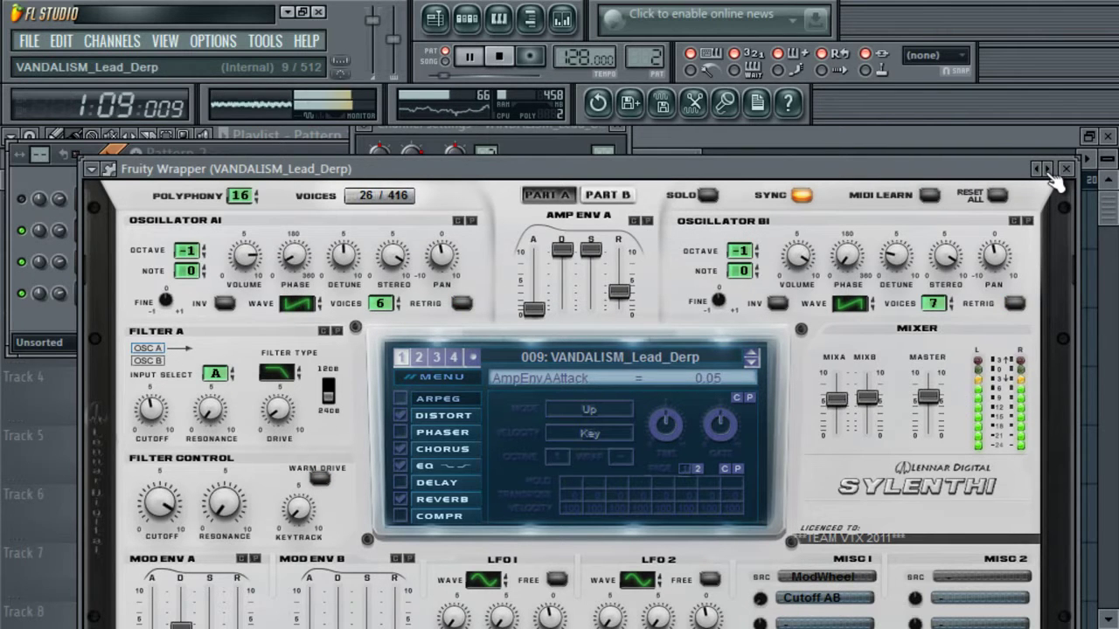
- Stop playback, route the Sylenth1 channel to mixer Insert 3 and return to the Sylenth1 window
{"action": "key", "text": "space"}
{"action": "left_click", "coordinate": [466, 17]}
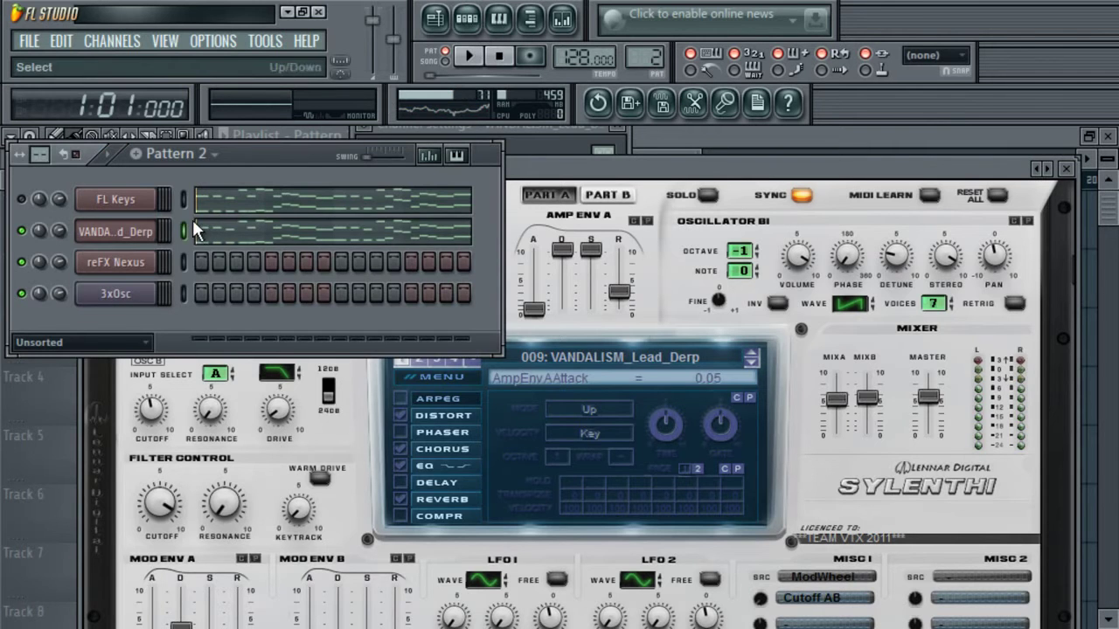
{"action": "left_click", "coordinate": [573, 26]}
{"action": "left_click", "coordinate": [191, 347]}
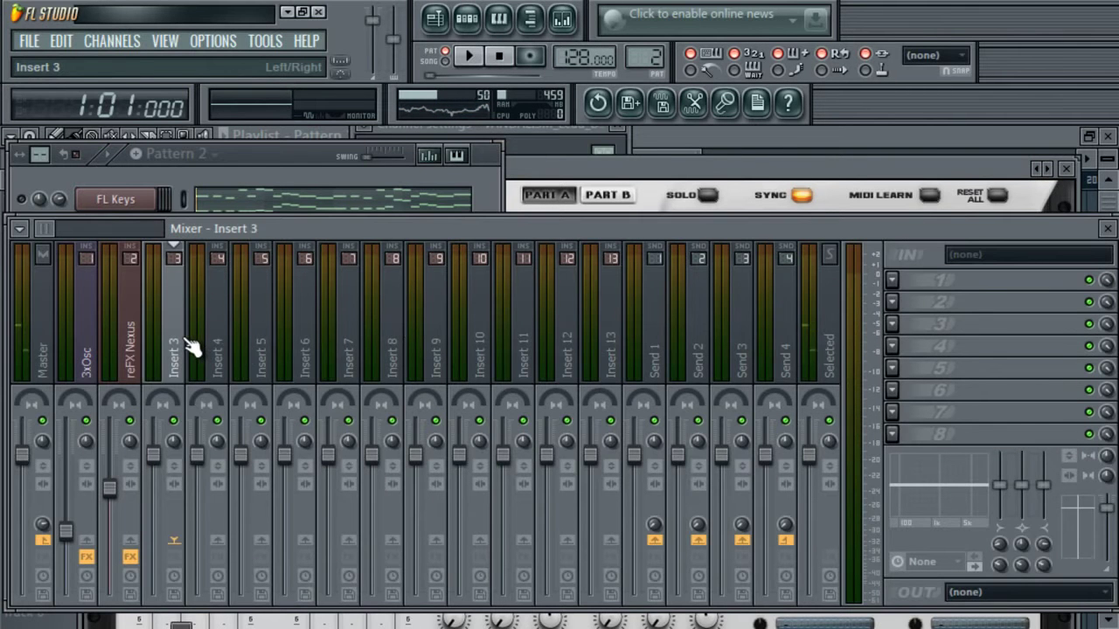
{"action": "key", "text": "ctrl+l"}
{"action": "left_click", "coordinate": [530, 187]}
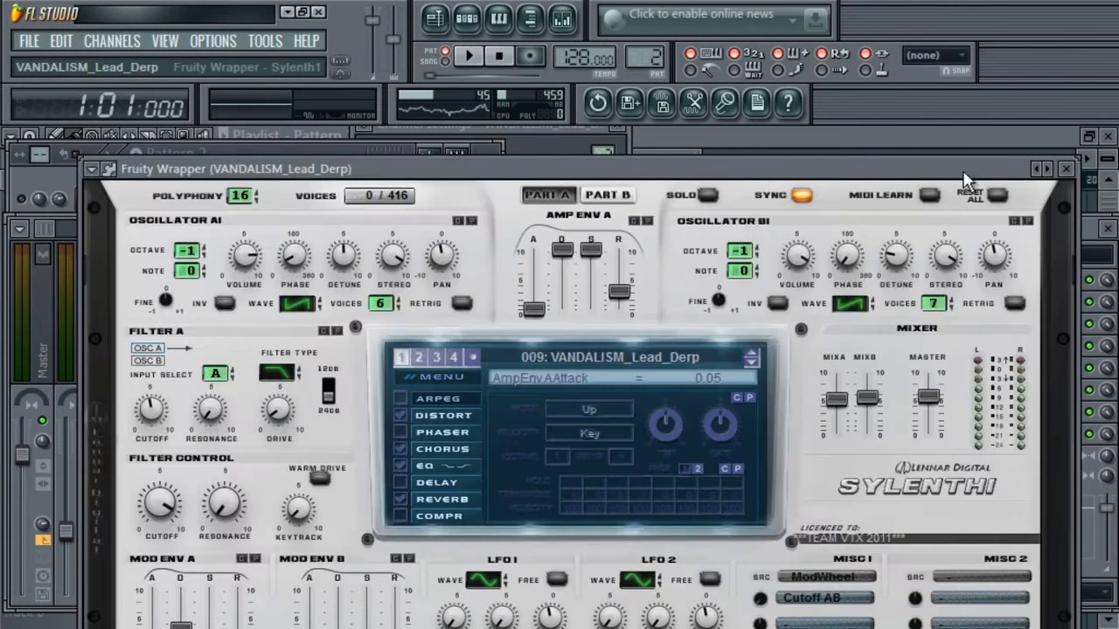
- Advance through the Sylenth1 presets to 014 VANDALISM_Lead_Flashing Lights and audition it with the pattern
{"action": "left_click", "coordinate": [1046, 169]}
{"action": "left_click", "coordinate": [1046, 169]}
{"action": "left_click", "coordinate": [1046, 169]}
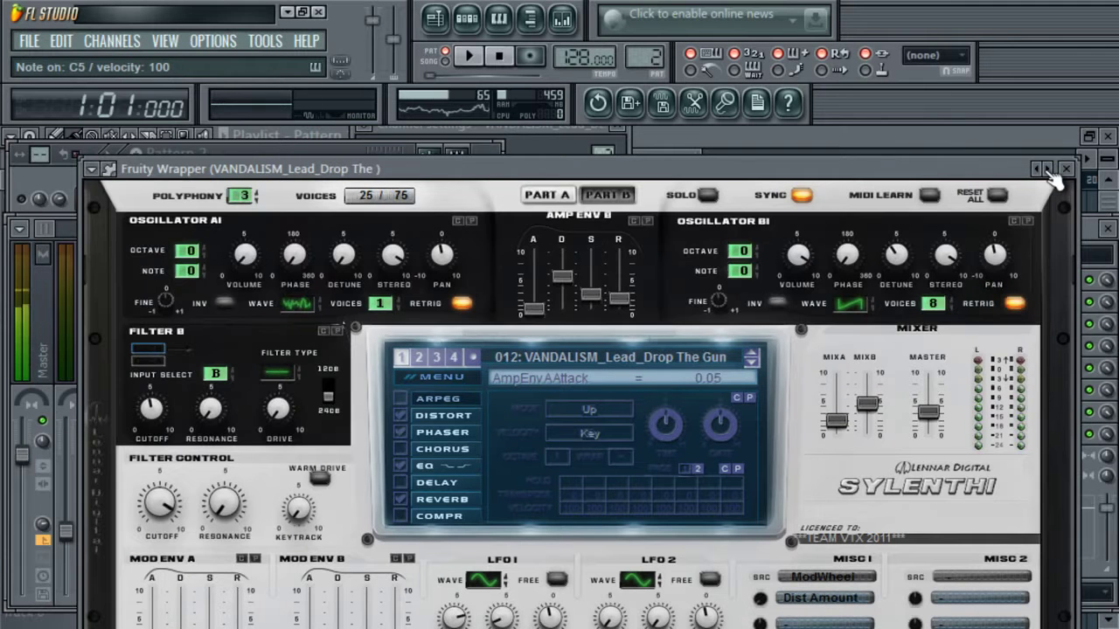
{"action": "left_click", "coordinate": [1046, 169]}
{"action": "left_click", "coordinate": [1046, 168]}
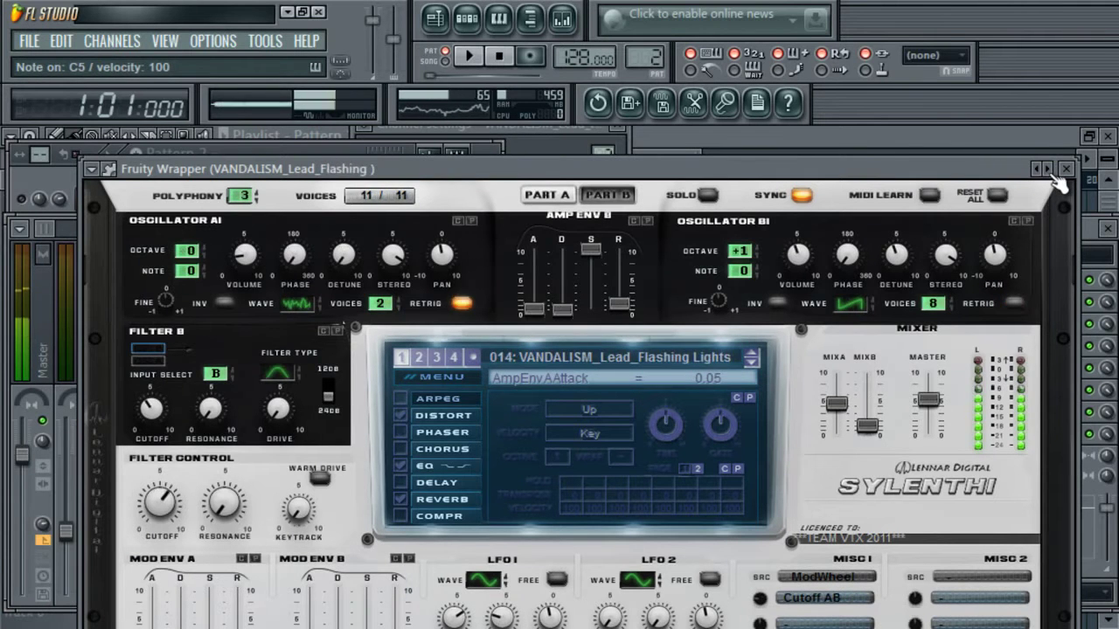
{"action": "left_click", "coordinate": [1047, 169]}
{"action": "left_click", "coordinate": [1036, 168]}
{"action": "key", "text": "space"}
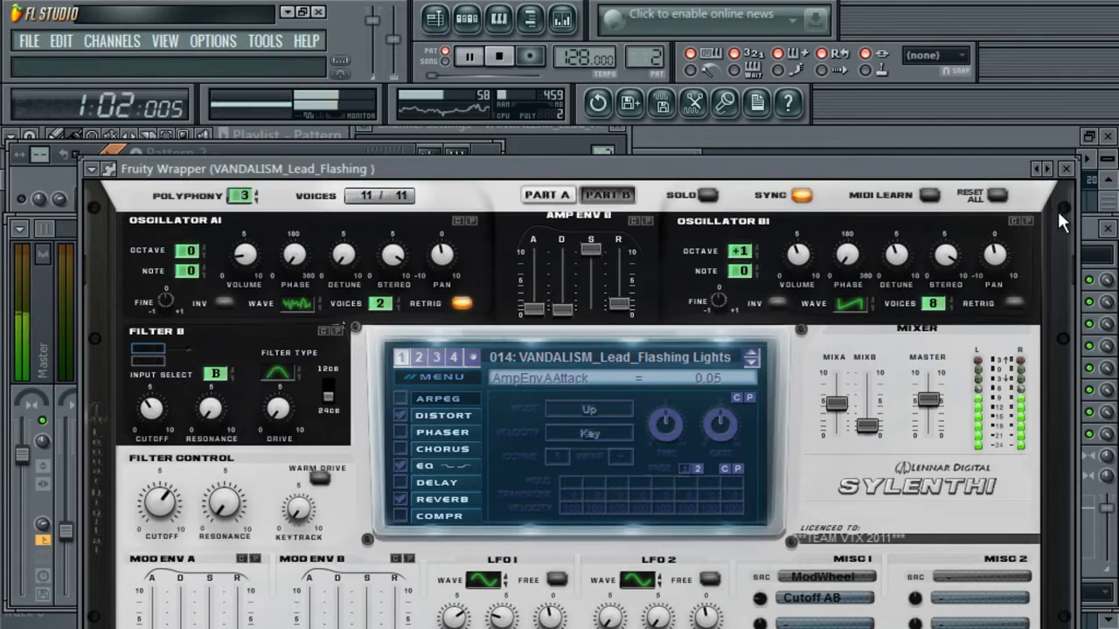
{"action": "key", "text": "space"}
- Audition the following Sylenth1 presets with test notes and short pattern playback, stopping at 027 VANDALISM_Lead_Heroism
{"action": "left_click", "coordinate": [1046, 169]}
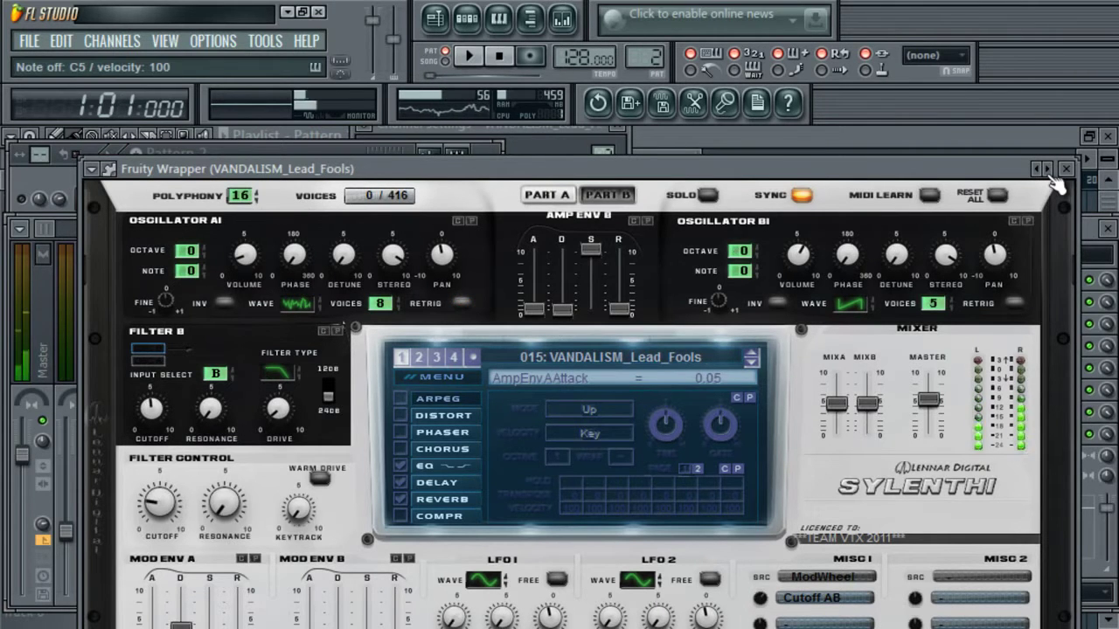
{"action": "key", "text": "space"}
{"action": "key", "text": "space"}
{"action": "left_click", "coordinate": [1046, 169]}
{"action": "left_click", "coordinate": [1047, 170]}
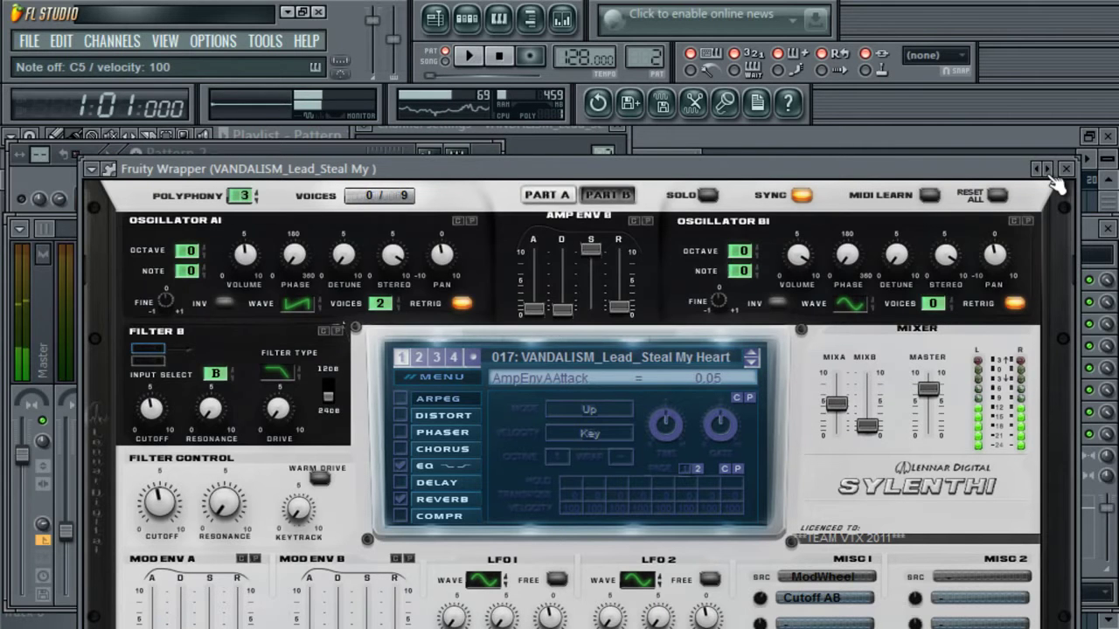
{"action": "left_click", "coordinate": [1047, 170]}
{"action": "left_click", "coordinate": [1046, 170]}
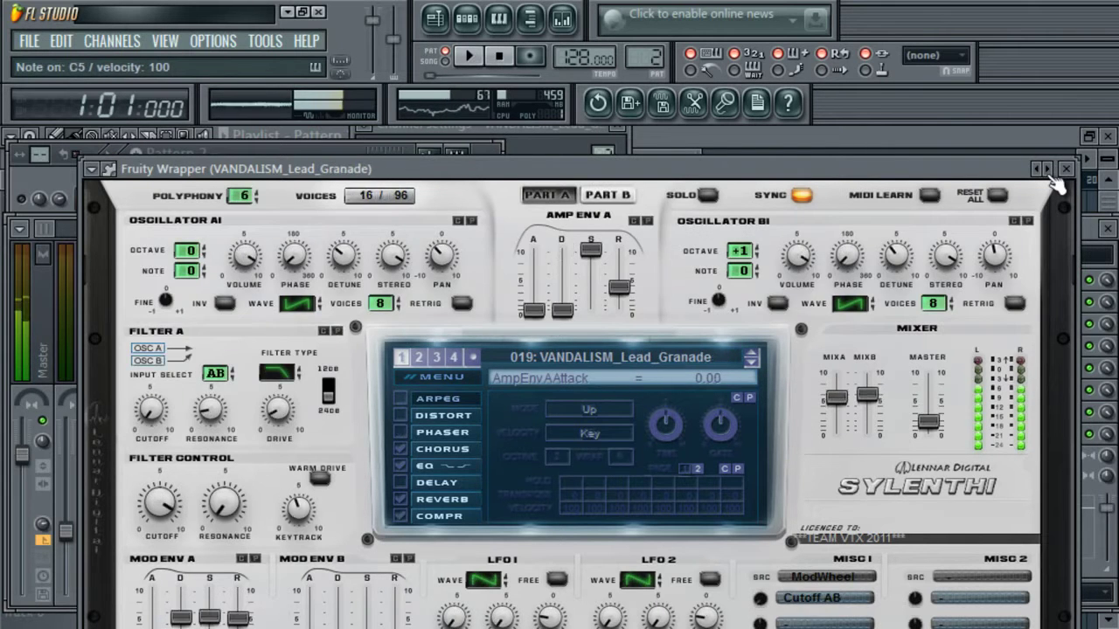
{"action": "left_click", "coordinate": [1048, 170]}
{"action": "left_click", "coordinate": [1048, 171]}
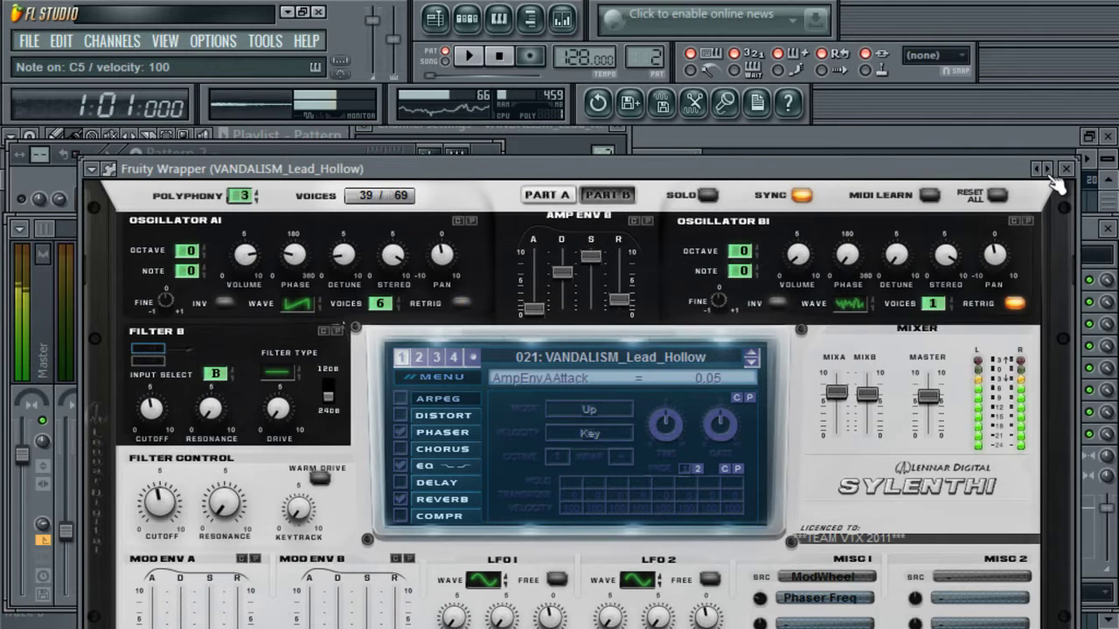
{"action": "key", "text": "q"}
{"action": "left_click", "coordinate": [1048, 170]}
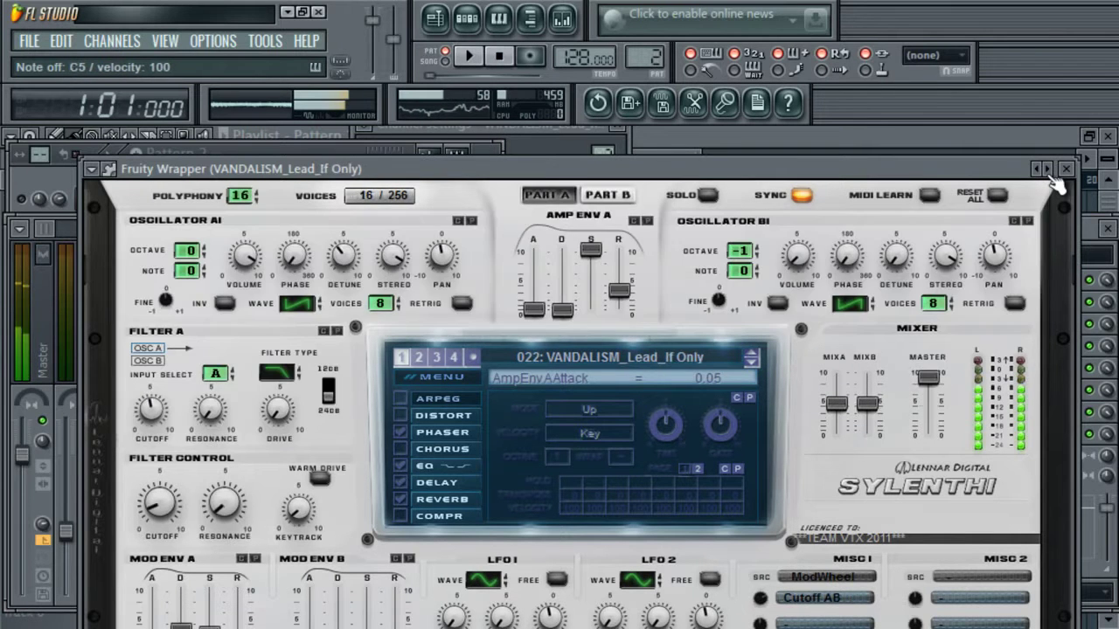
{"action": "left_click", "coordinate": [1048, 170]}
{"action": "key", "text": "r"}
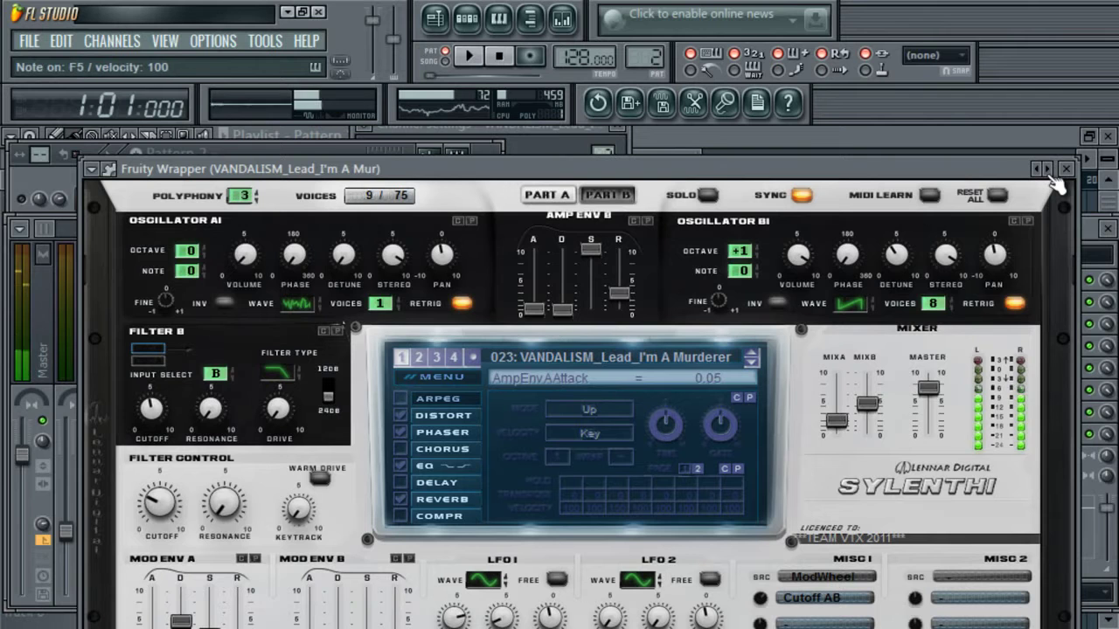
{"action": "left_click", "coordinate": [1048, 170]}
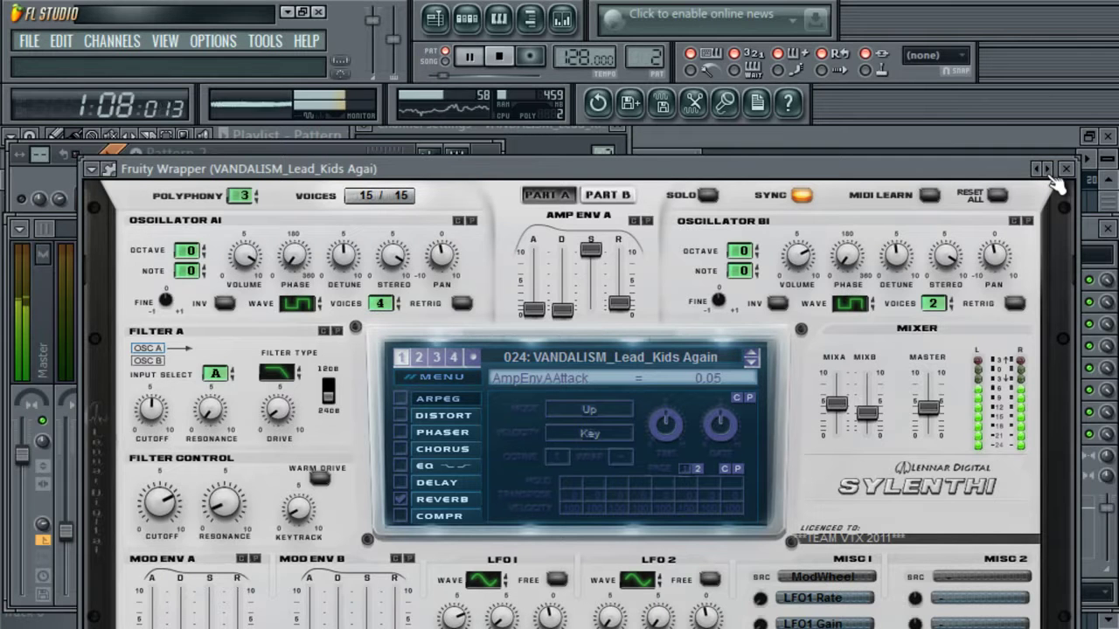
{"action": "key", "text": "space"}
{"action": "left_click", "coordinate": [1048, 170]}
{"action": "left_click", "coordinate": [1048, 170]}
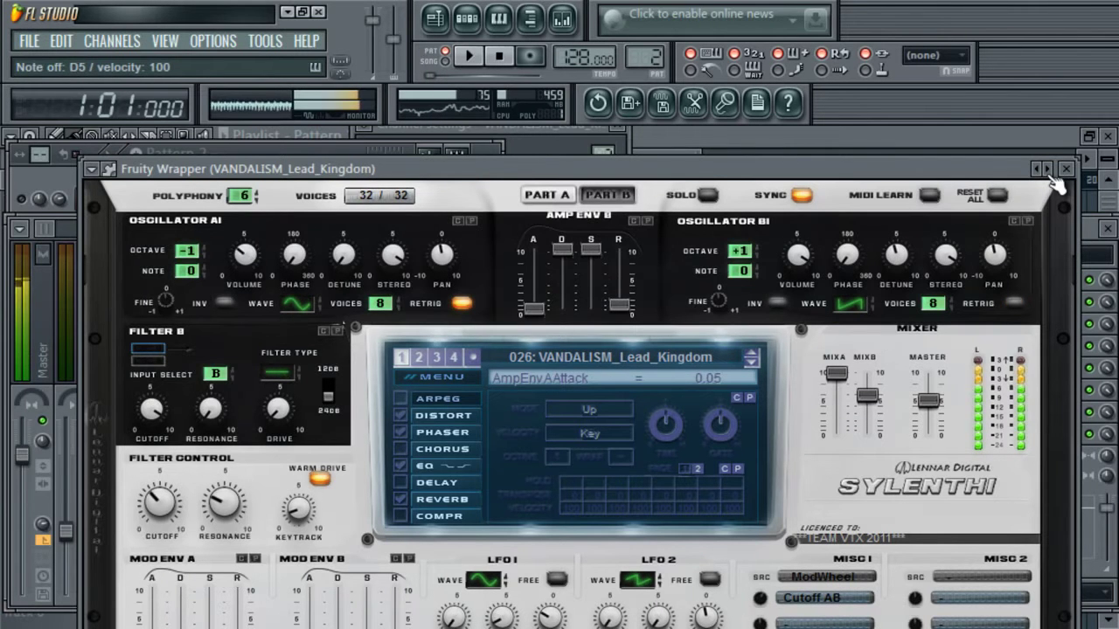
{"action": "left_click", "coordinate": [1047, 170]}
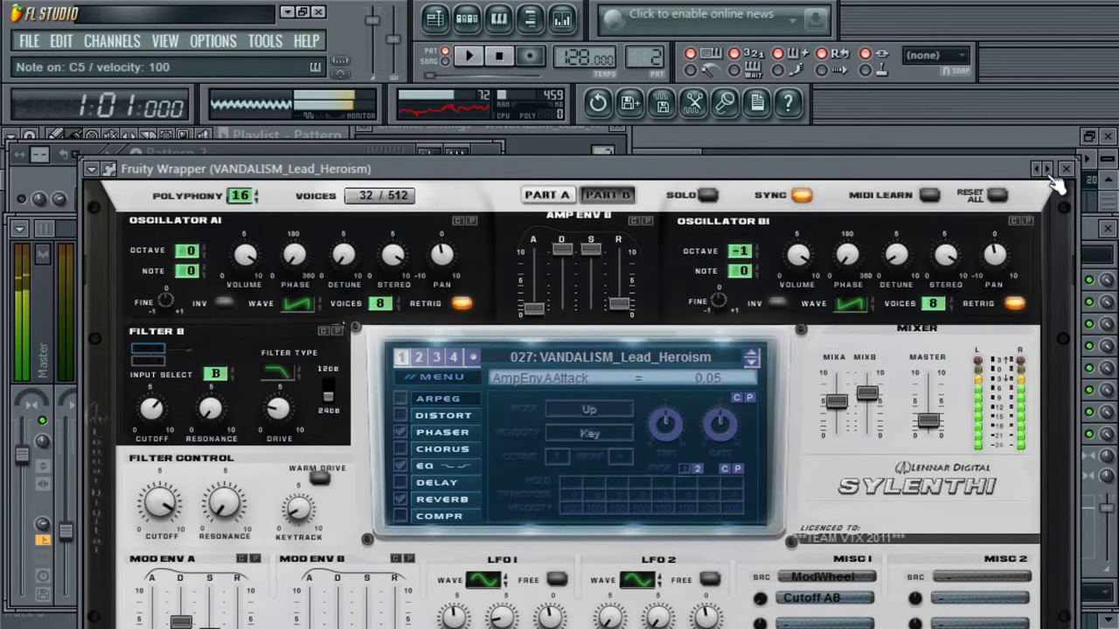
- Lower the volume fader of the Sylenth1 lead's mixer track, Insert 3, and return to the Sylenth1 window
{"action": "left_click", "coordinate": [44, 366]}
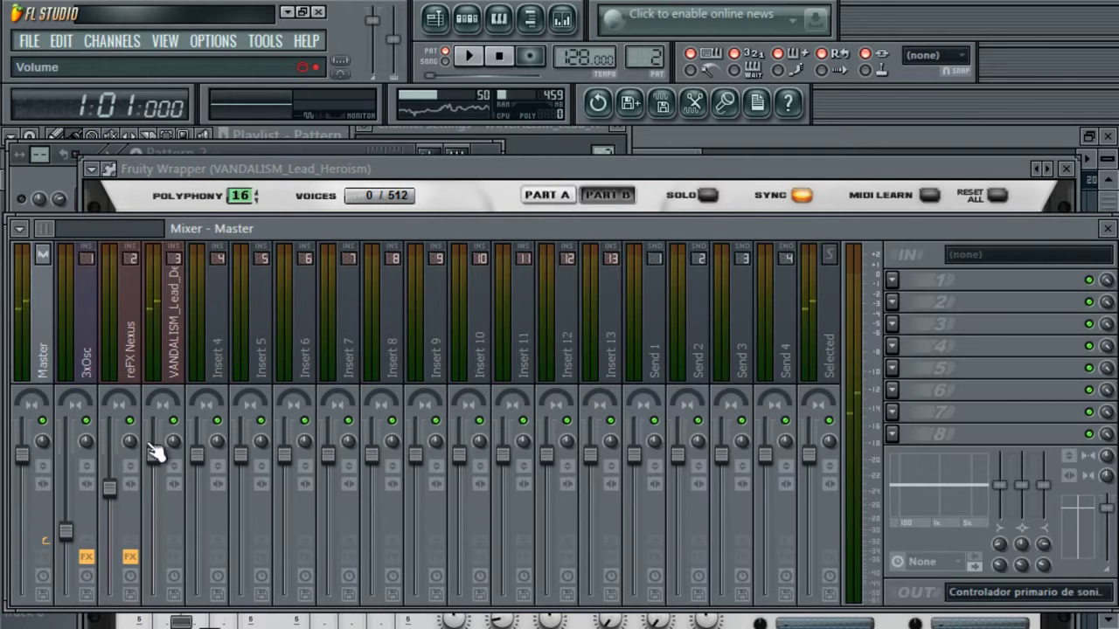
{"action": "left_click_drag", "start_coordinate": [153, 432], "coordinate": [162, 540]}
{"action": "key", "text": "z"}
{"action": "left_click", "coordinate": [759, 172]}
- Audition the Sylenth1 presets following VANDALISM_Lead_Heroism with test notes, up to 034 VANDALISM_Lead_Next Level
{"action": "key", "text": "z"}
{"action": "left_click", "coordinate": [1048, 169]}
{"action": "key", "text": "z"}
{"action": "left_click", "coordinate": [1049, 169]}
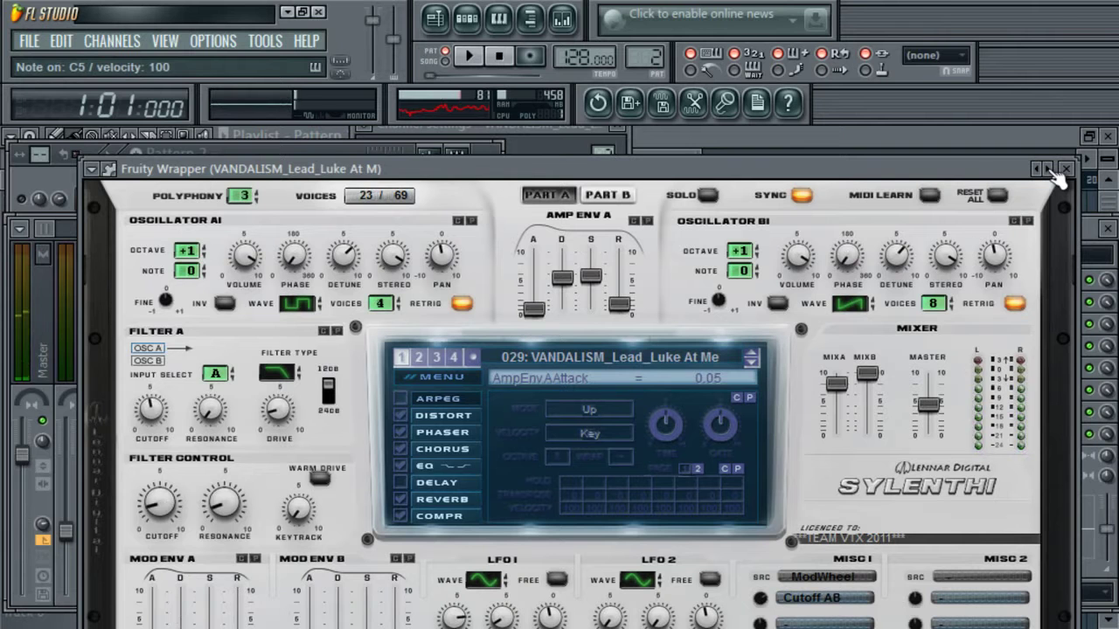
{"action": "left_click", "coordinate": [1048, 168]}
{"action": "left_click", "coordinate": [1049, 169]}
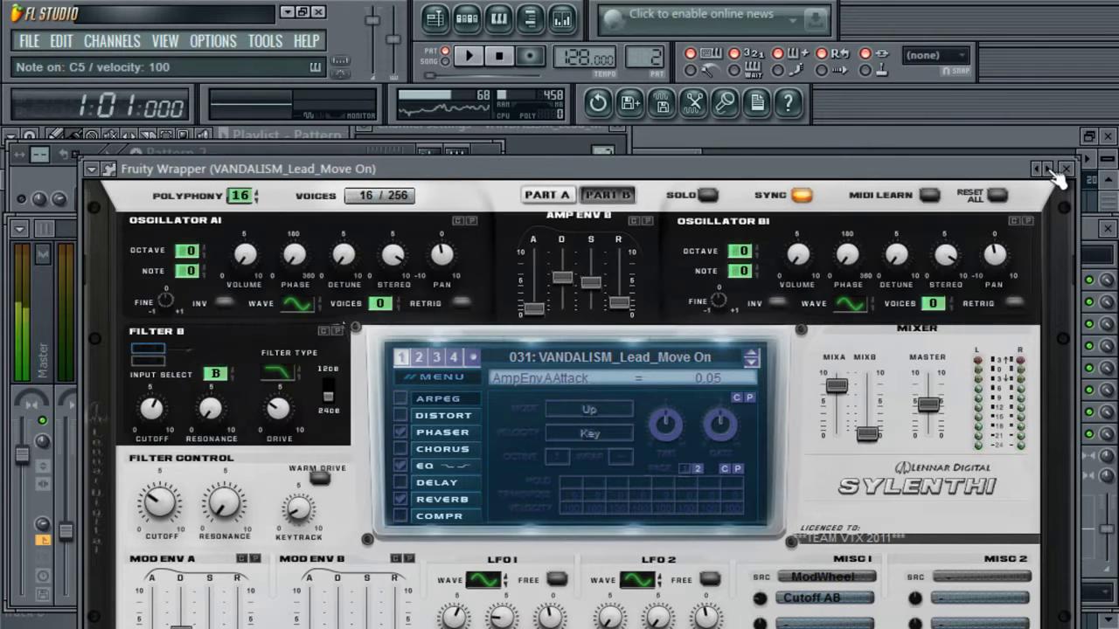
{"action": "left_click", "coordinate": [1049, 169]}
{"action": "left_click", "coordinate": [1049, 169]}
{"action": "left_click", "coordinate": [1048, 169]}
{"action": "left_click", "coordinate": [1049, 169]}
{"action": "left_click", "coordinate": [1039, 169]}
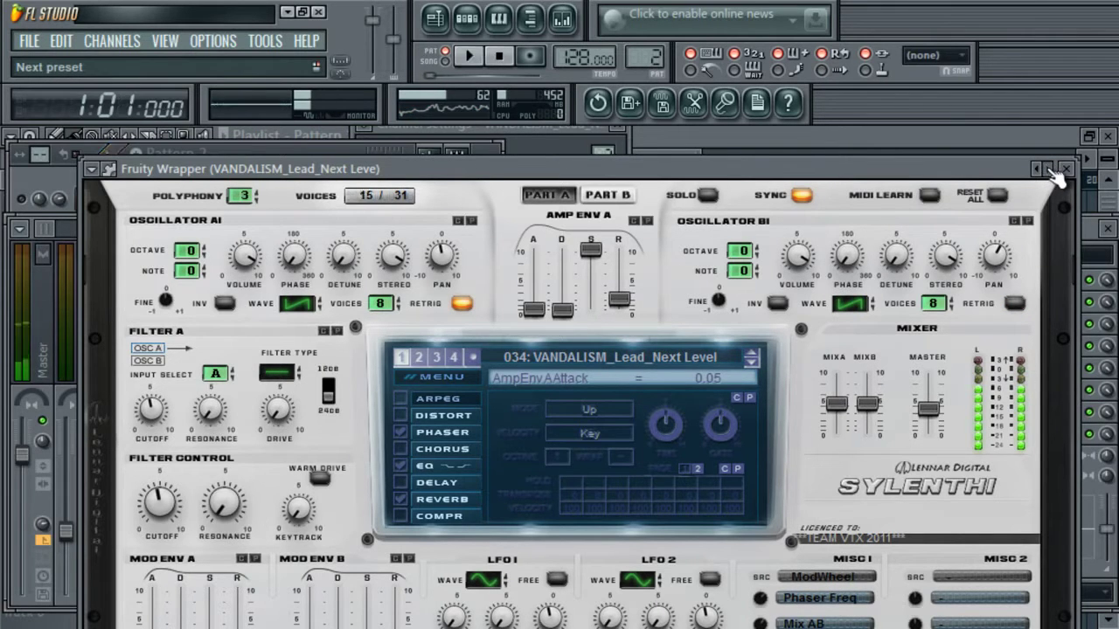
- Audition presets 035 VANDALISM_Lead_Ready To Jump through 037 VANDALISM_Lead_Smash The Houz with test notes and pattern playback
{"action": "left_click", "coordinate": [1046, 169]}
{"action": "key", "text": "space"}
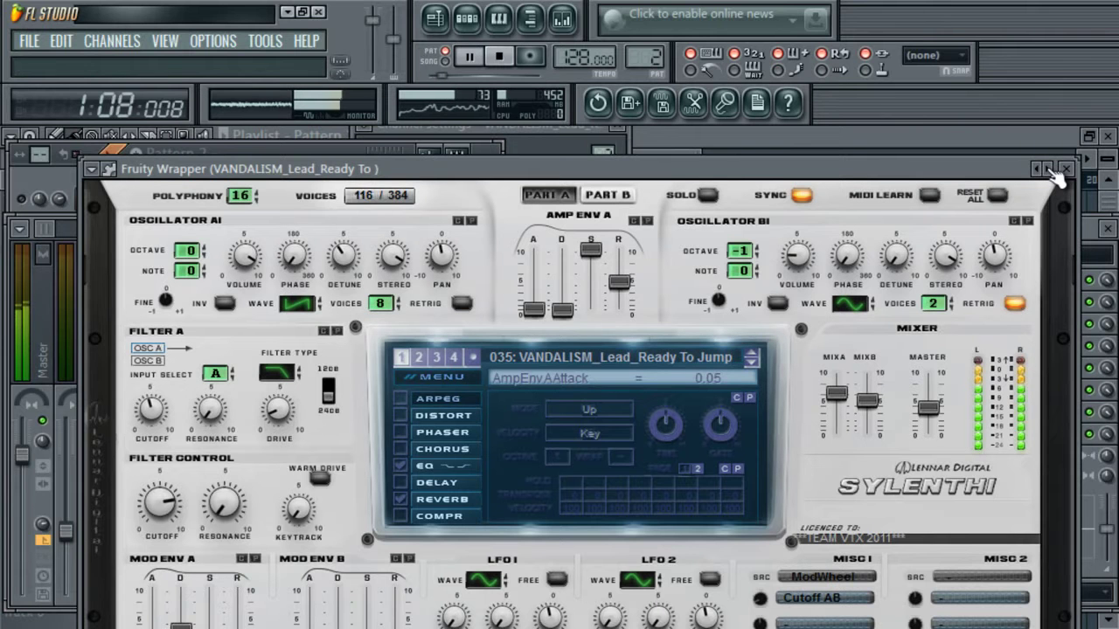
{"action": "key", "text": "space"}
{"action": "left_click", "coordinate": [1049, 168]}
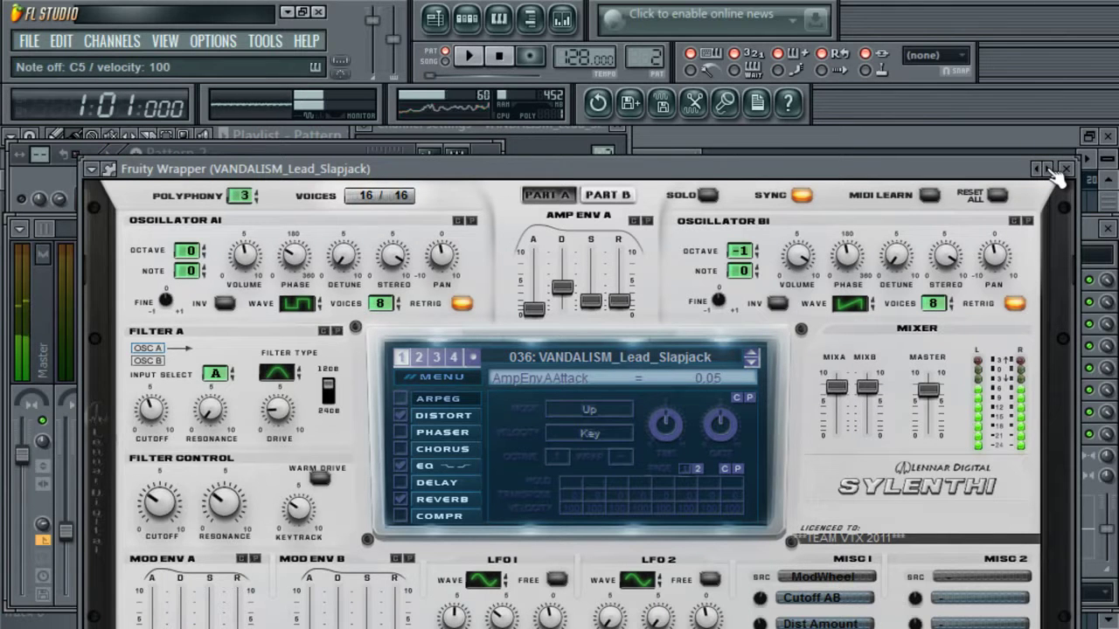
{"action": "left_click", "coordinate": [1048, 169]}
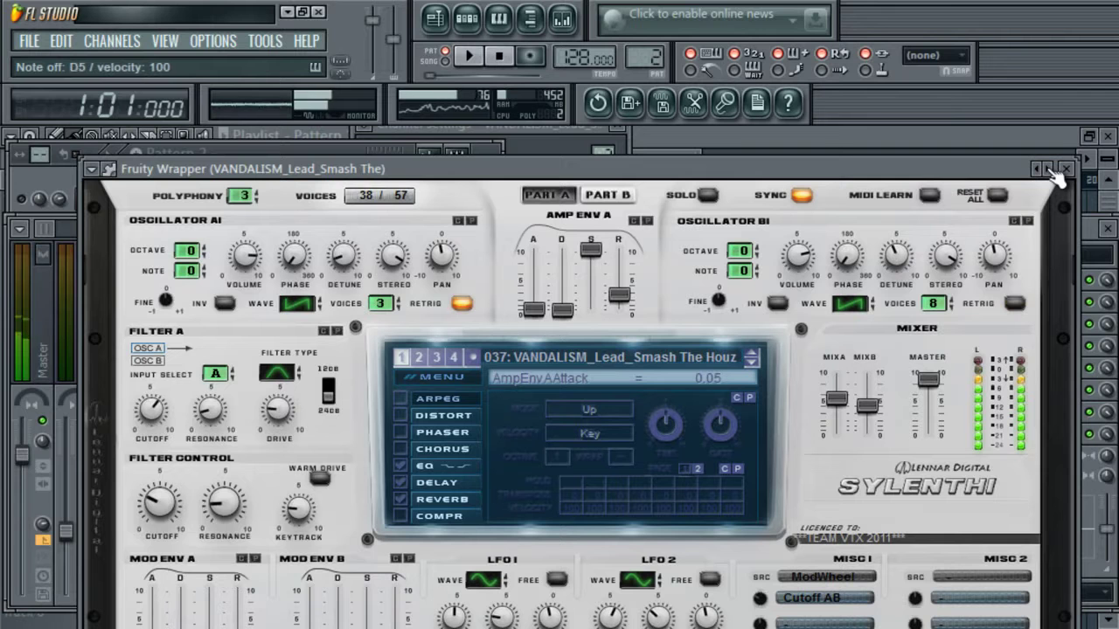
{"action": "key", "text": "space"}
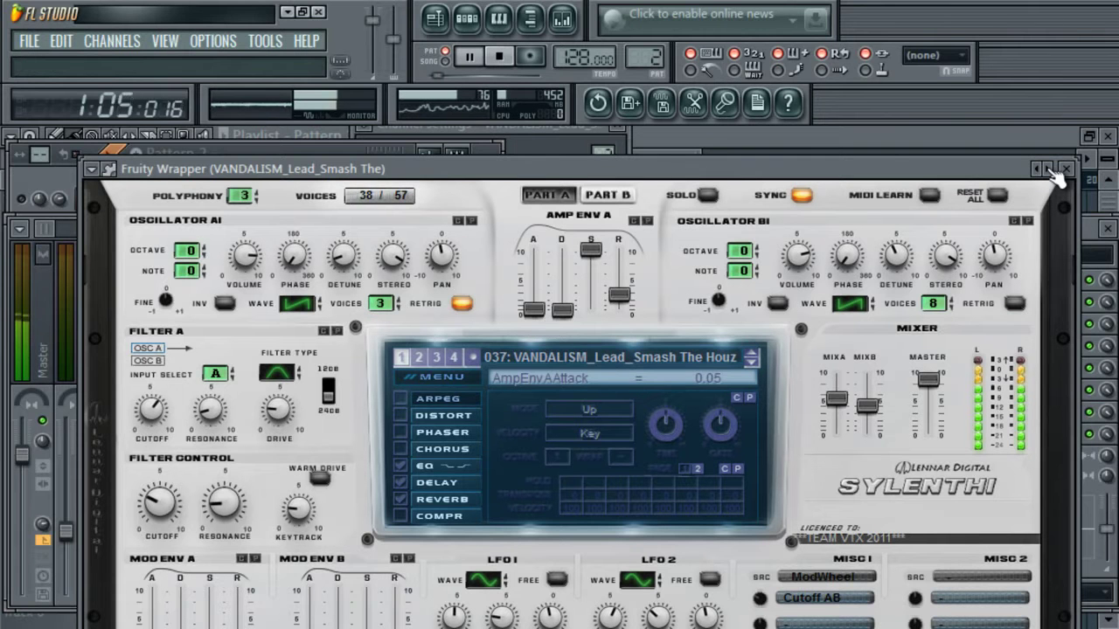
{"action": "key", "text": "space"}
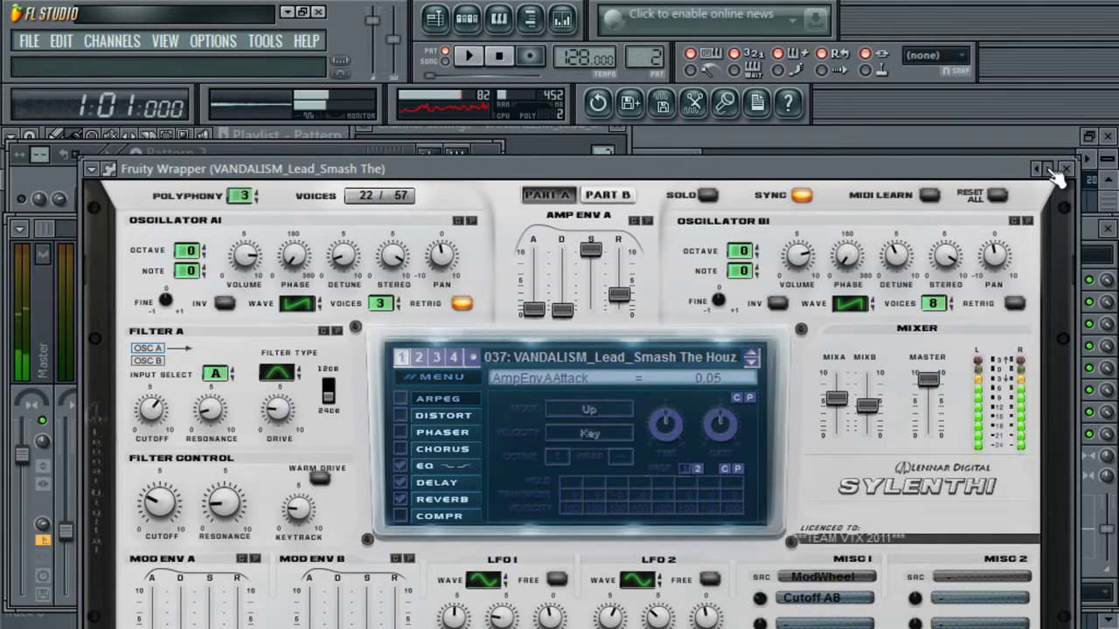
- Advance to preset 040 VANDALISM_Lead_Solar System, auditioning the sounds with test notes and short pattern playback
{"action": "left_click", "coordinate": [1049, 168]}
{"action": "key", "text": "space"}
{"action": "key", "text": "space"}
{"action": "left_click", "coordinate": [1050, 170]}
{"action": "left_click", "coordinate": [1050, 169]}
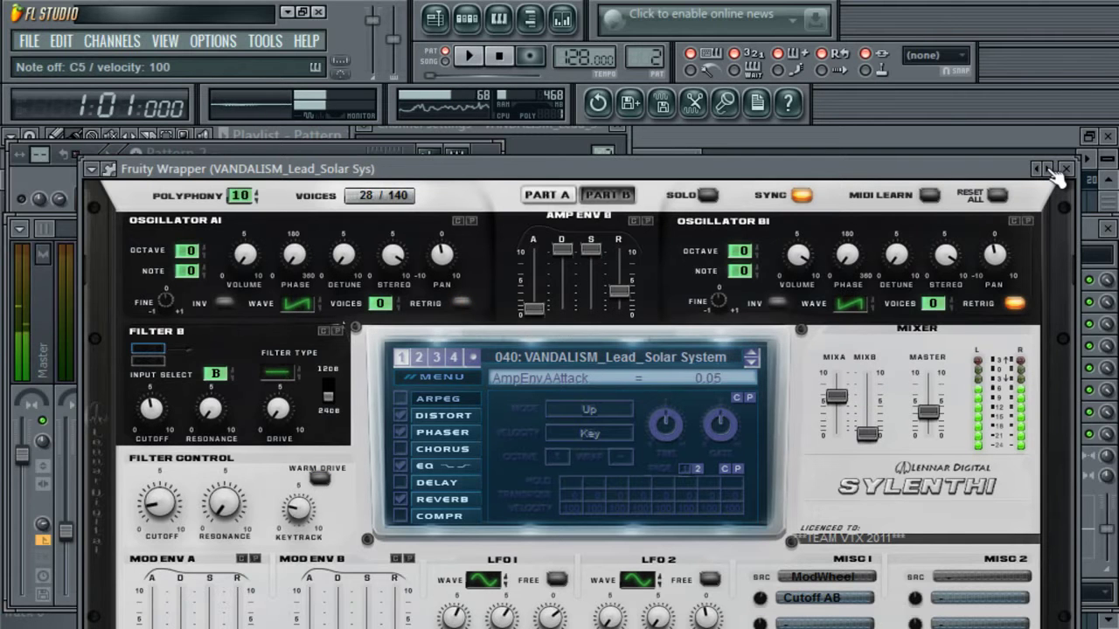
{"action": "left_click", "coordinate": [1050, 169]}
{"action": "left_click", "coordinate": [1044, 169]}
{"action": "key", "text": "space"}
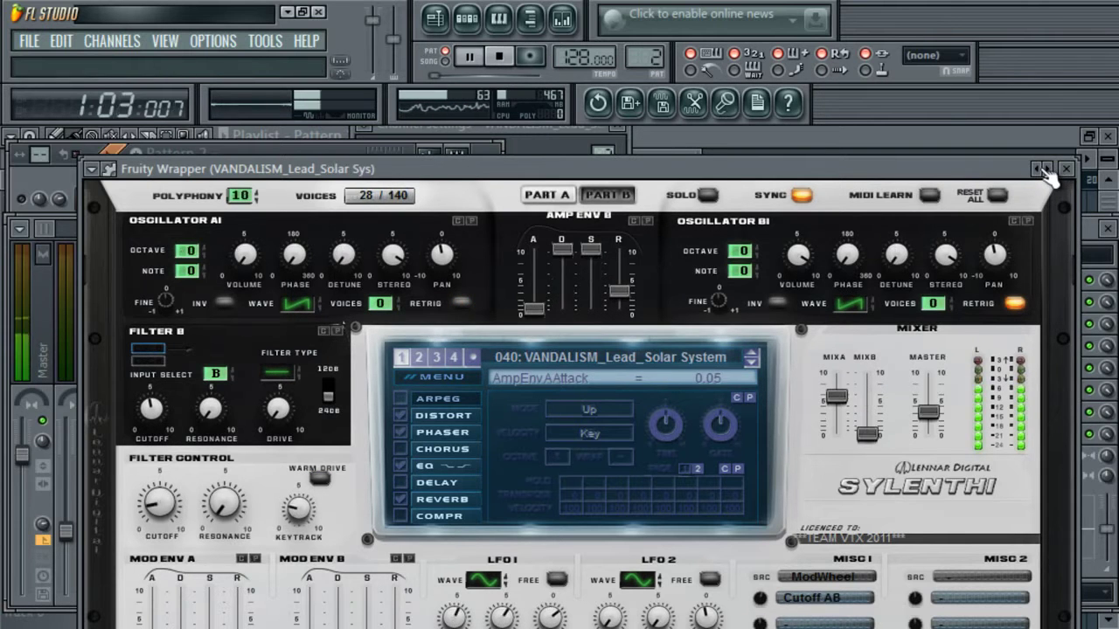
{"action": "key", "text": "space"}
- Audition the remaining lead presets from 041 VANDALISM_Lead_Stars to 051 VANDALISM_Lead_Vargo with test notes
{"action": "left_click", "coordinate": [1049, 169]}
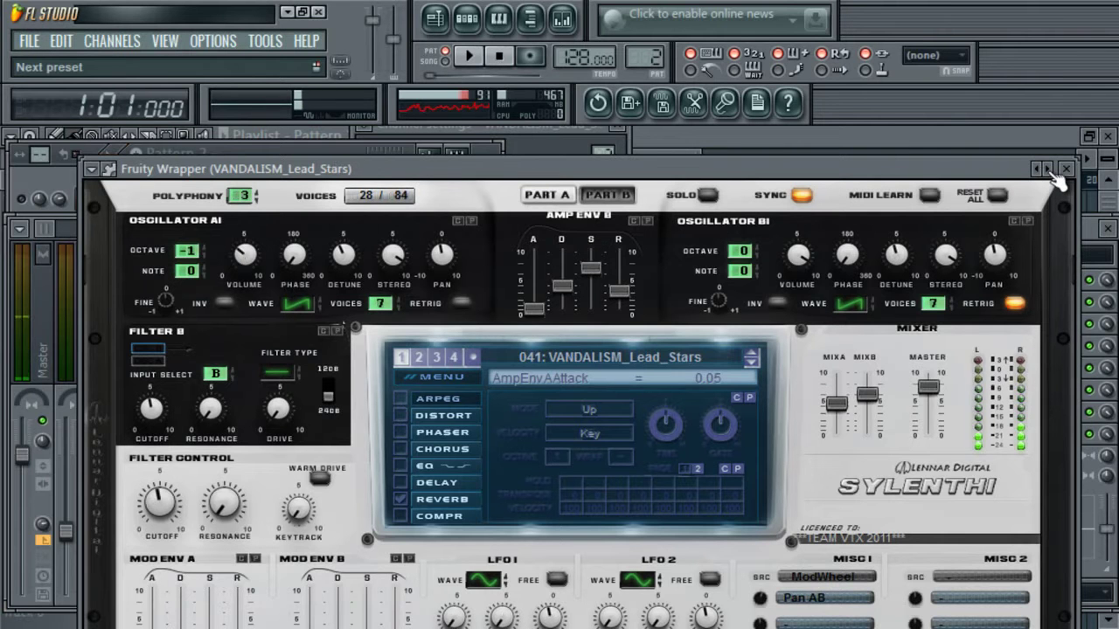
{"action": "left_click", "coordinate": [1050, 168]}
{"action": "left_click", "coordinate": [1050, 168]}
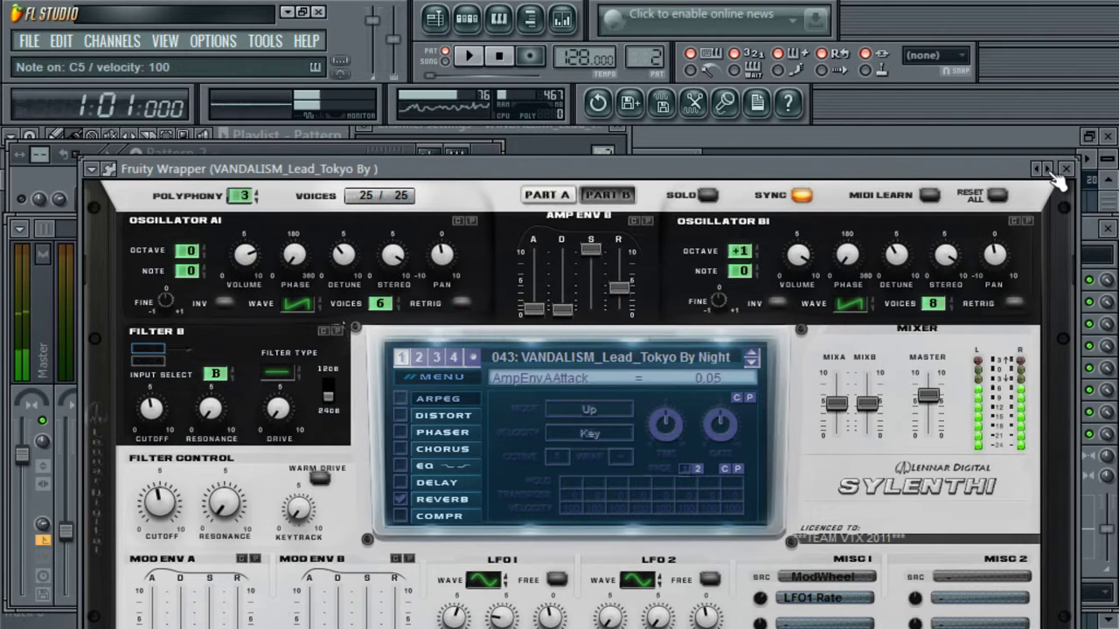
{"action": "left_click", "coordinate": [1050, 168]}
{"action": "left_click", "coordinate": [1050, 169]}
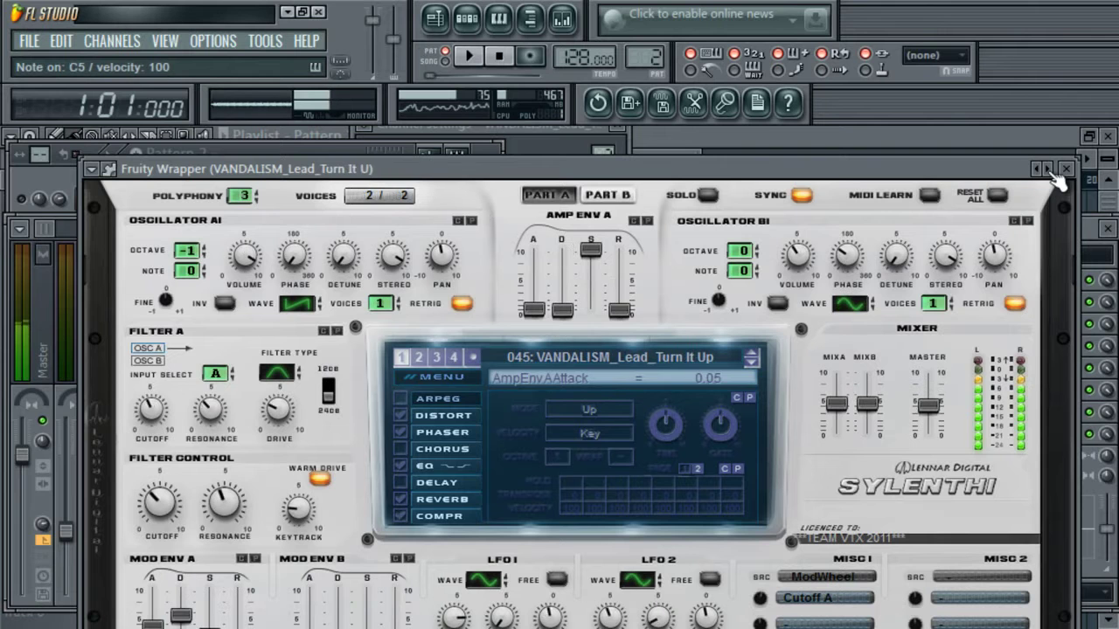
{"action": "left_click", "coordinate": [1050, 169]}
{"action": "left_click", "coordinate": [1049, 169]}
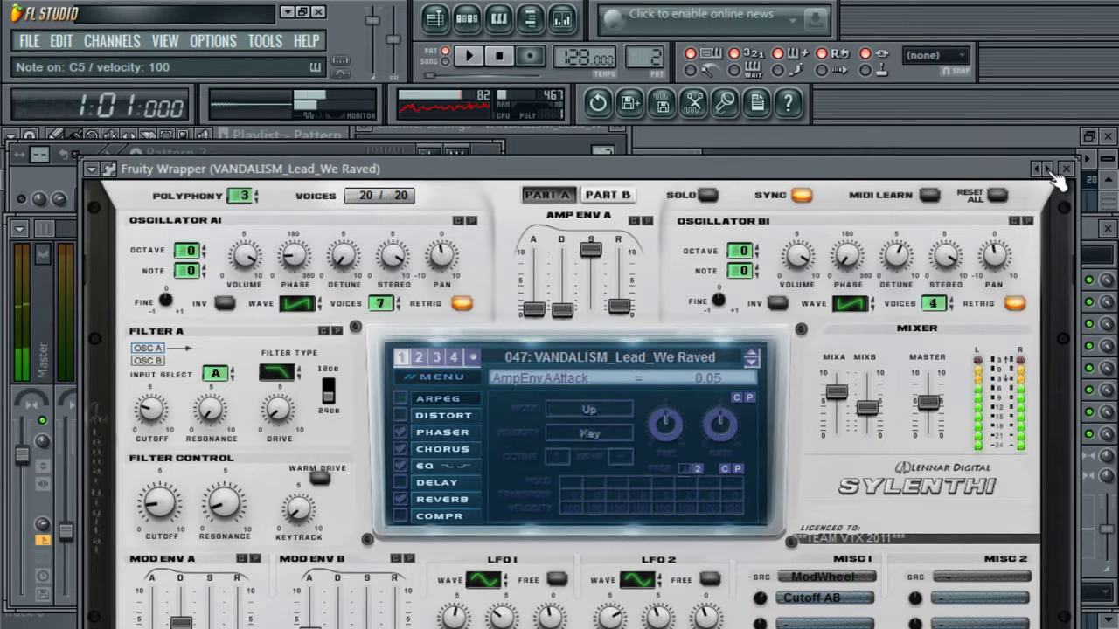
{"action": "left_click", "coordinate": [1050, 169]}
{"action": "left_click", "coordinate": [1050, 169]}
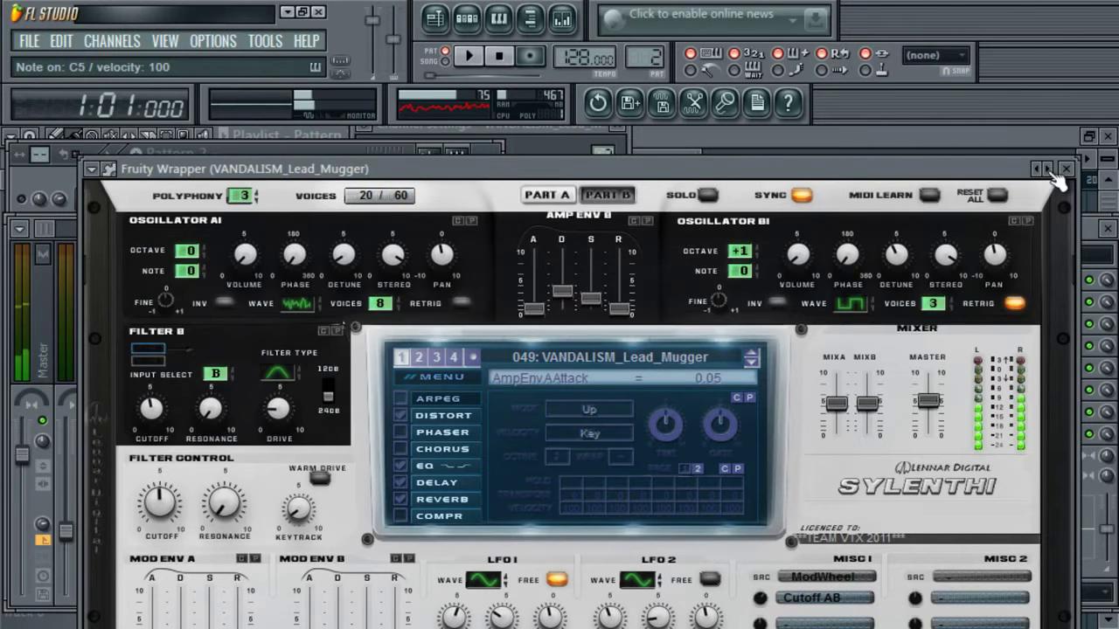
{"action": "left_click", "coordinate": [1049, 168]}
{"action": "left_click", "coordinate": [1049, 169]}
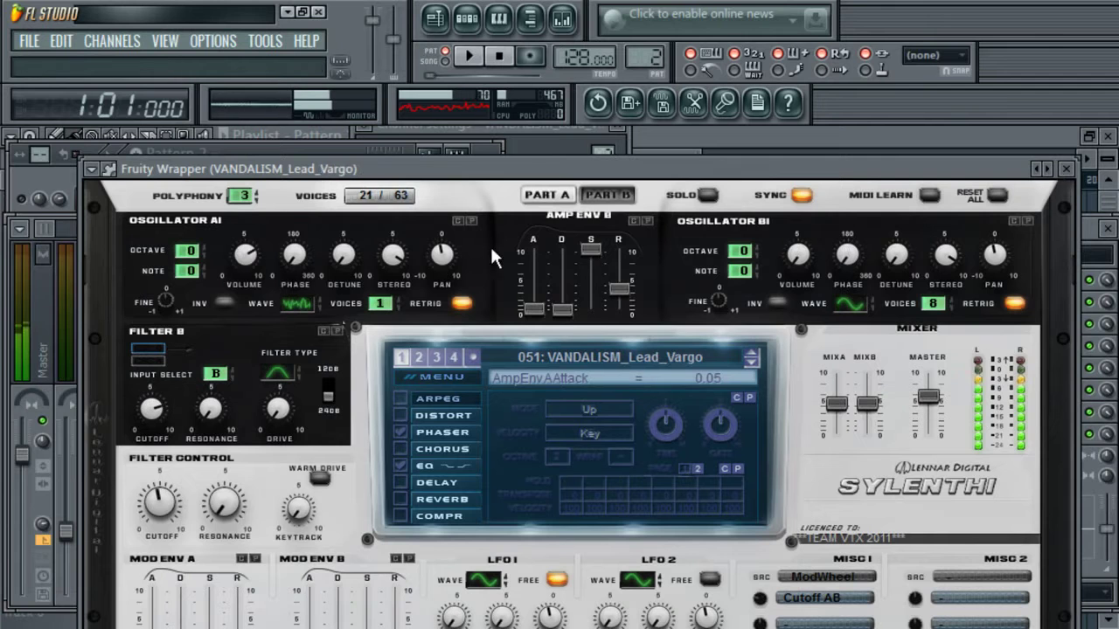
- Load the preset bank Sylenth1 Essential Collection Volume 2.fxb into Sylenth1
{"action": "left_click", "coordinate": [109, 169]}
{"action": "left_click", "coordinate": [185, 357]}
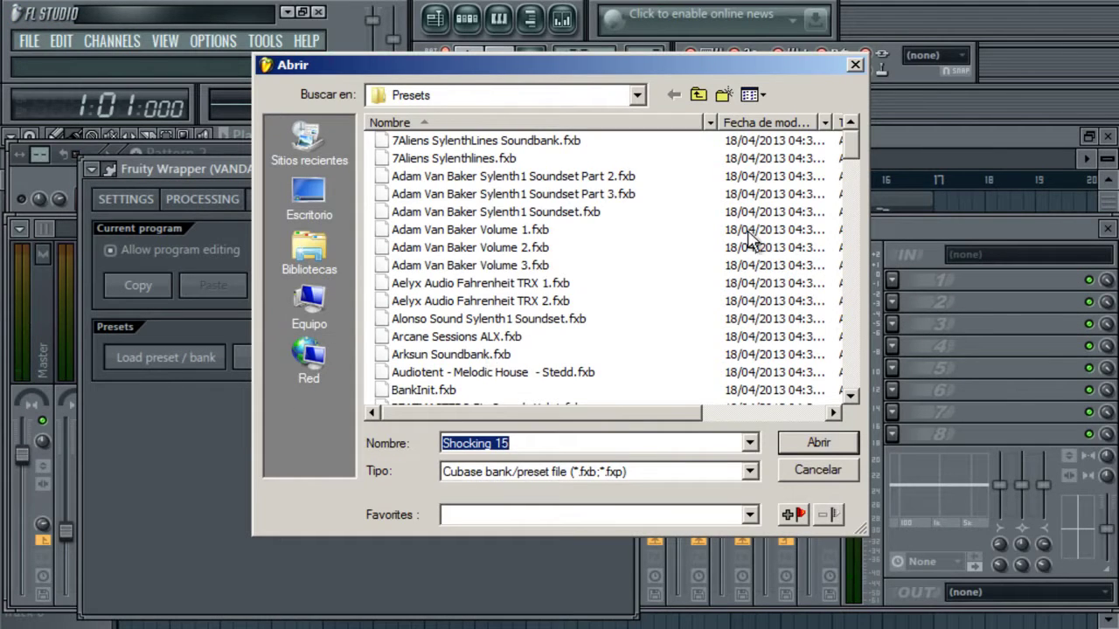
{"action": "left_click_drag", "start_coordinate": [841, 157], "coordinate": [817, 343]}
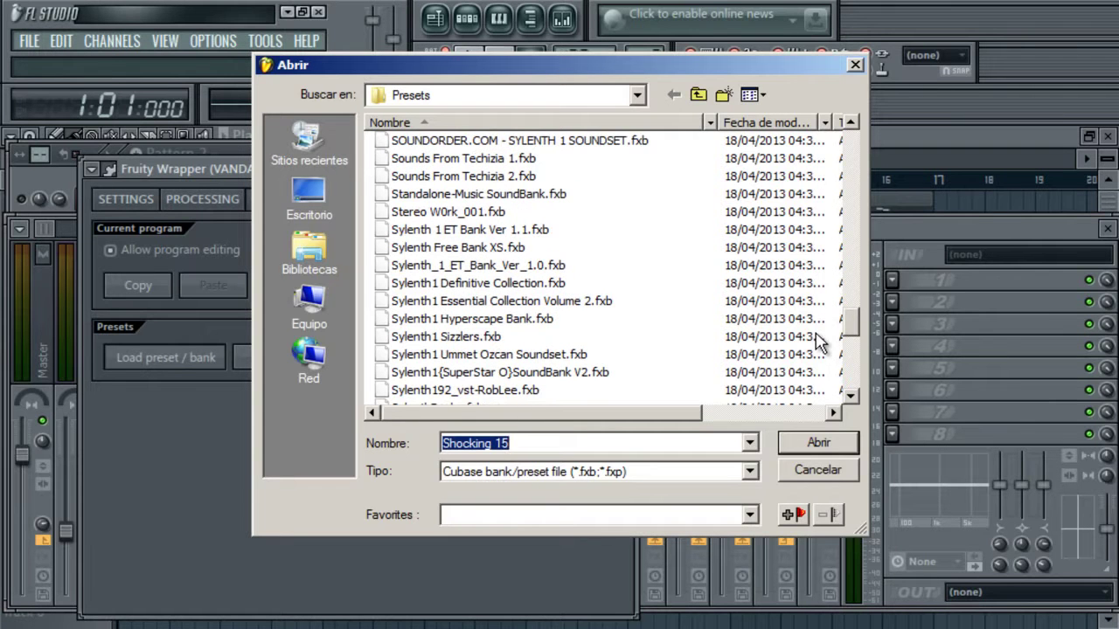
{"action": "double_click", "coordinate": [517, 305]}
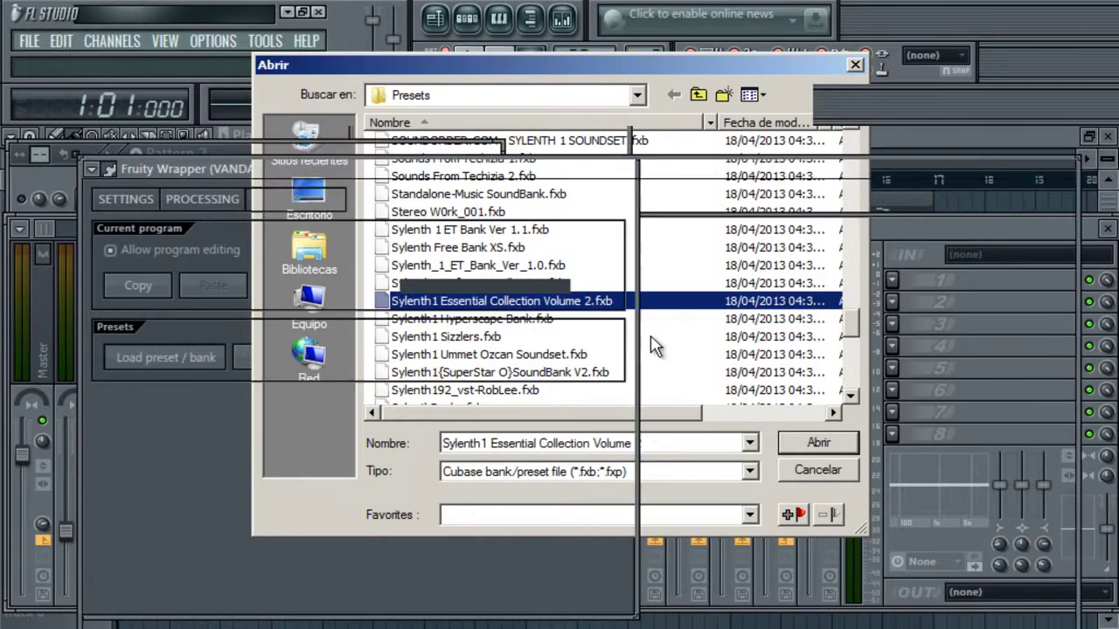
- Audition the new bank's presets 056 LEAD - Darude and 057 LEAD - Dirty Noise with test notes and pattern playback
{"action": "left_click", "coordinate": [1048, 171]}
{"action": "left_click", "coordinate": [1047, 170]}
{"action": "left_click", "coordinate": [1048, 171]}
{"action": "left_click", "coordinate": [1044, 170]}
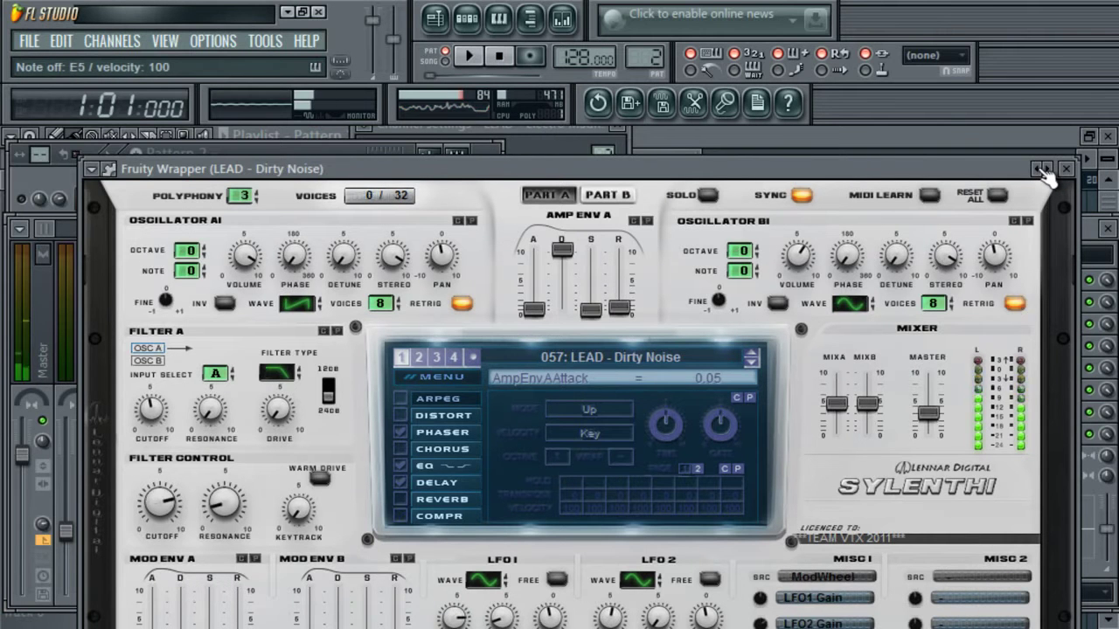
{"action": "left_click", "coordinate": [1044, 171]}
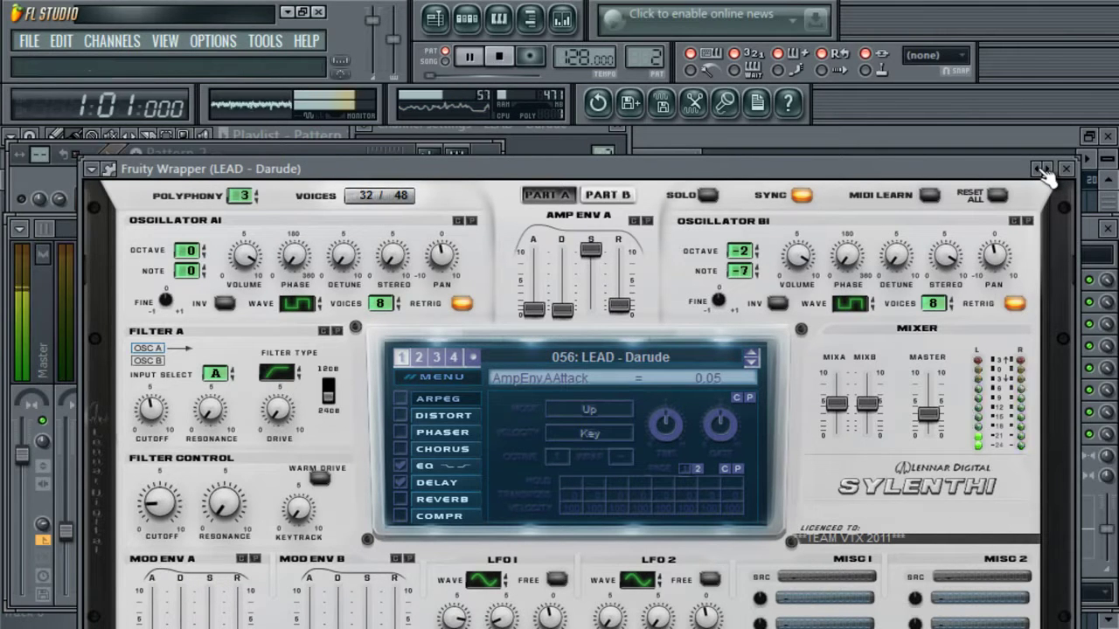
{"action": "left_click", "coordinate": [1051, 170]}
{"action": "key", "text": "space"}
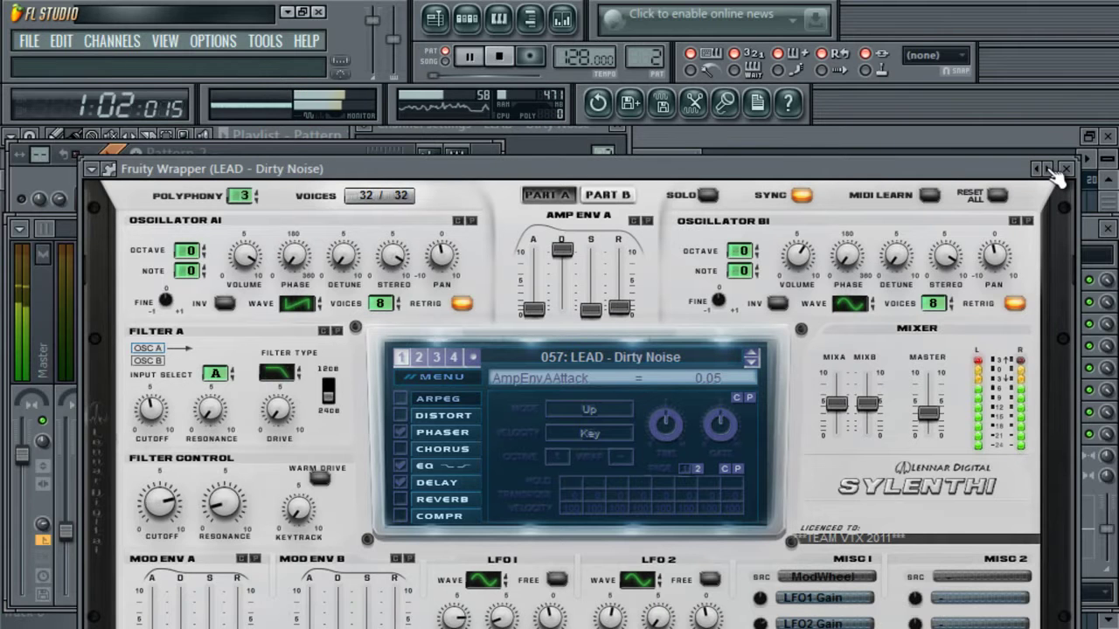
{"action": "key", "text": "space"}
- Compare presets 054 LEAD - Broken Square and 055 LEAD - Connect by playing the pattern with each
{"action": "left_click", "coordinate": [1043, 171]}
{"action": "left_click", "coordinate": [1043, 170]}
{"action": "key", "text": "space"}
{"action": "left_click", "coordinate": [1043, 170]}
{"action": "key", "text": "space"}
{"action": "key", "text": "space"}
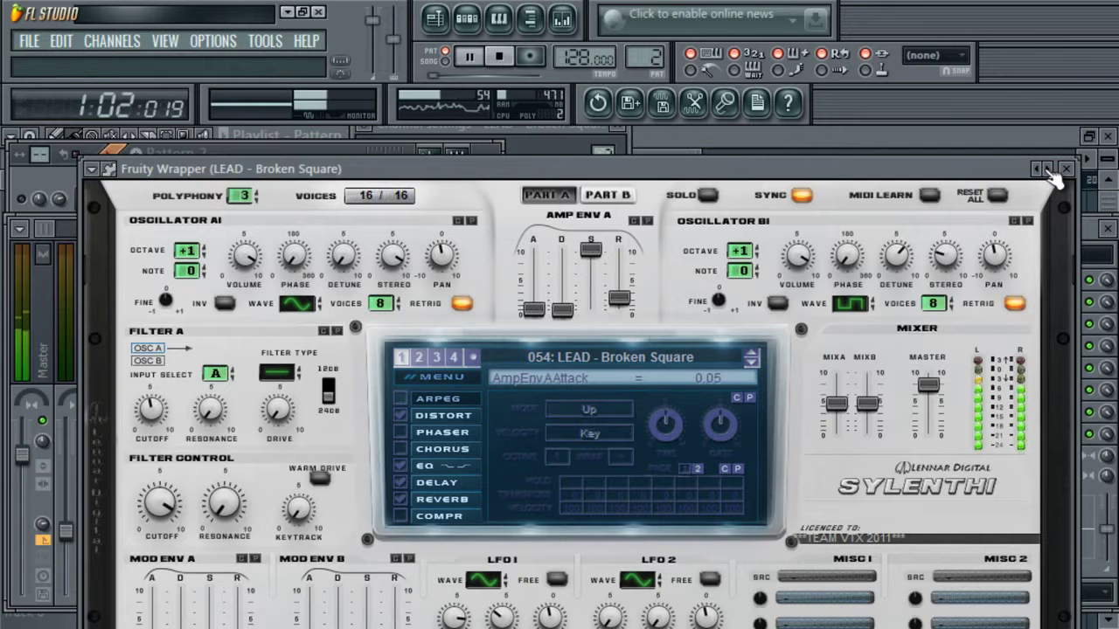
{"action": "key", "text": "space"}
{"action": "left_click", "coordinate": [1052, 171]}
{"action": "key", "text": "space"}
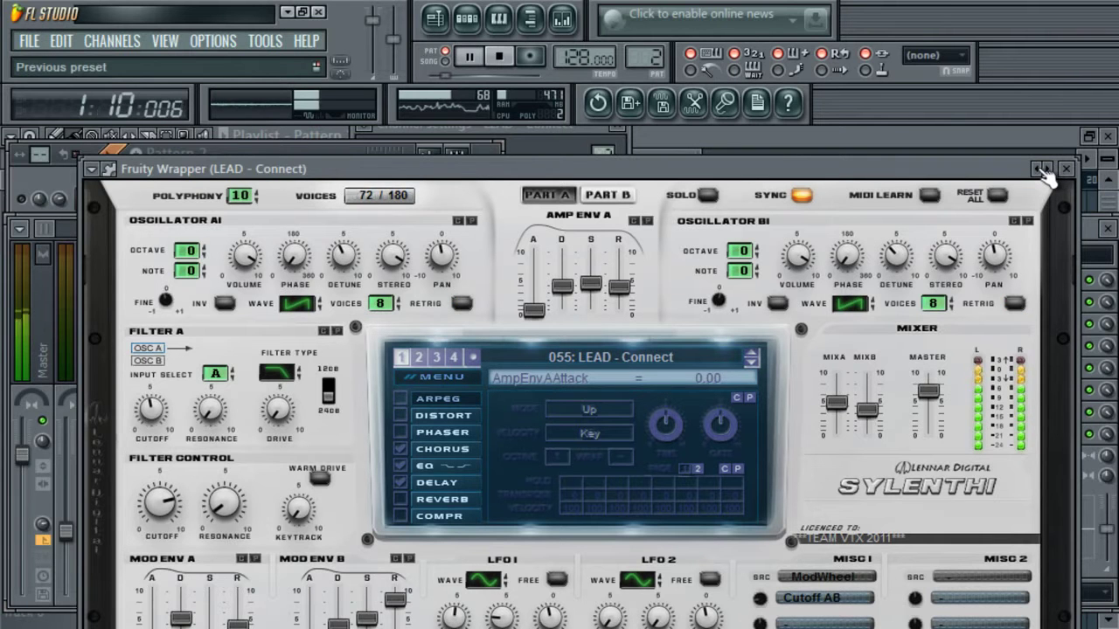
{"action": "key", "text": "space"}
- Step back to preset 052 LEAD - Bender and audition it with the pattern
{"action": "left_click", "coordinate": [1040, 169]}
{"action": "left_click", "coordinate": [1040, 169]}
{"action": "left_click", "coordinate": [1040, 170]}
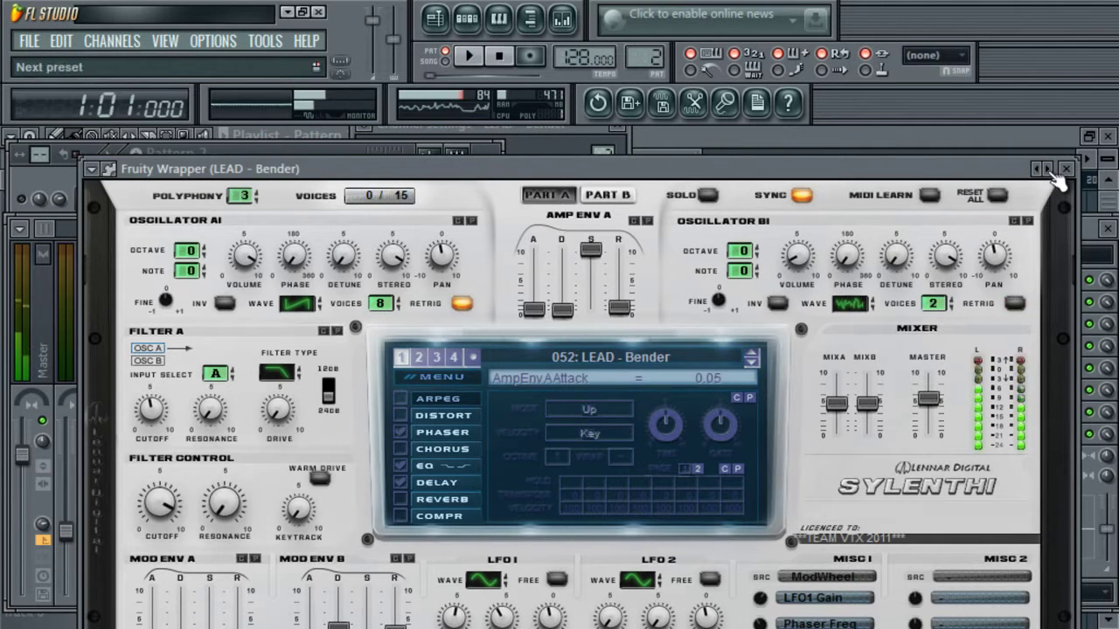
{"action": "key", "text": "space"}
{"action": "key", "text": "space"}
- Turn off the delay effect in the LEAD - Bender preset and try the sound with test notes
{"action": "key", "text": "q"}
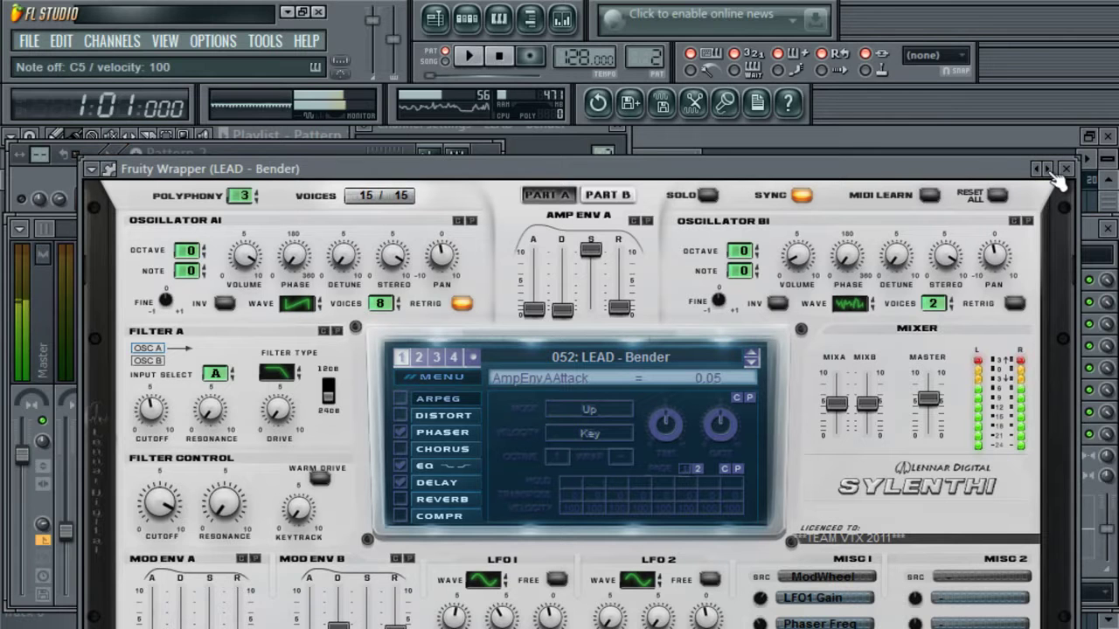
{"action": "left_click", "coordinate": [402, 482]}
{"action": "key", "text": "q"}
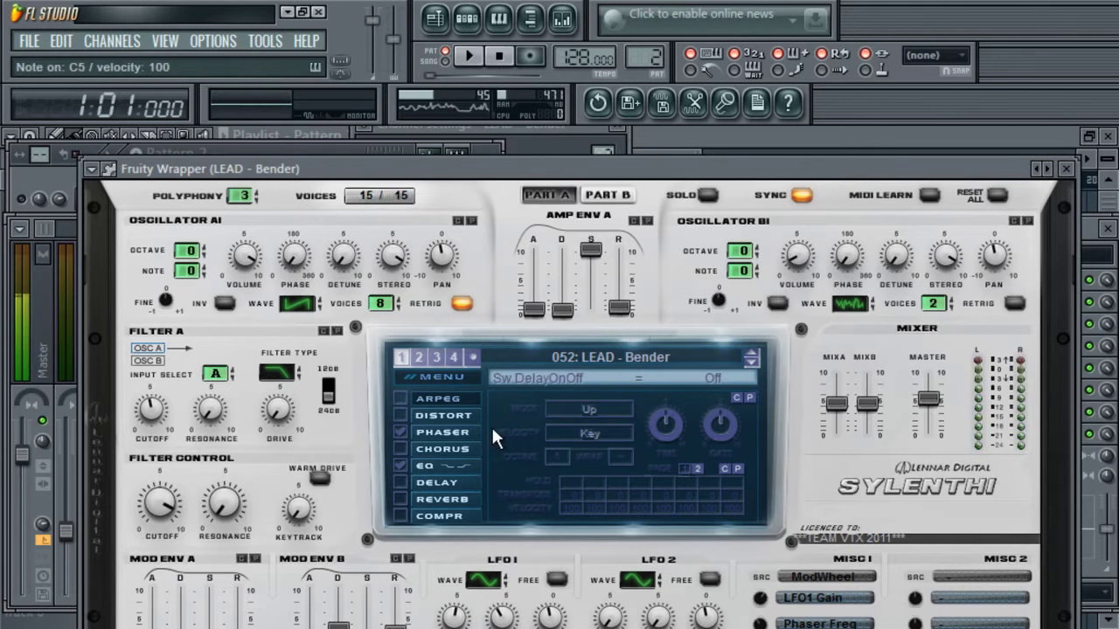
{"action": "key", "text": "w"}
{"action": "key", "text": "e"}
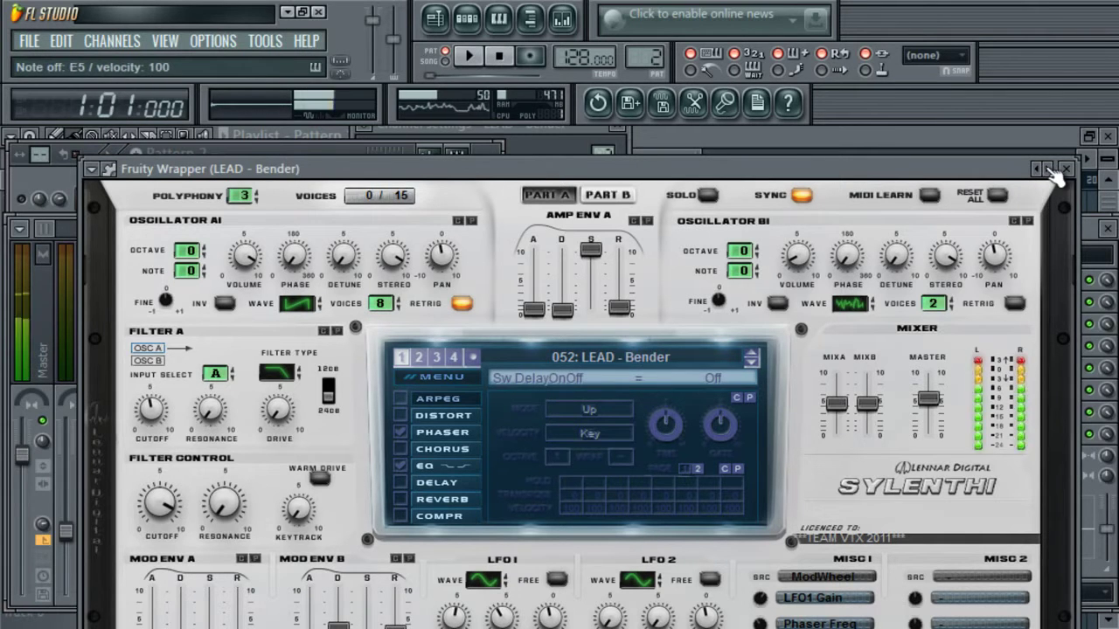
- Advance through the lead presets with test notes up to 062 LEAD - Kandi Lead
{"action": "left_click", "coordinate": [1051, 169]}
{"action": "left_click", "coordinate": [1051, 169]}
{"action": "left_click", "coordinate": [1051, 169]}
{"action": "left_click", "coordinate": [1052, 170]}
{"action": "left_click", "coordinate": [1052, 169]}
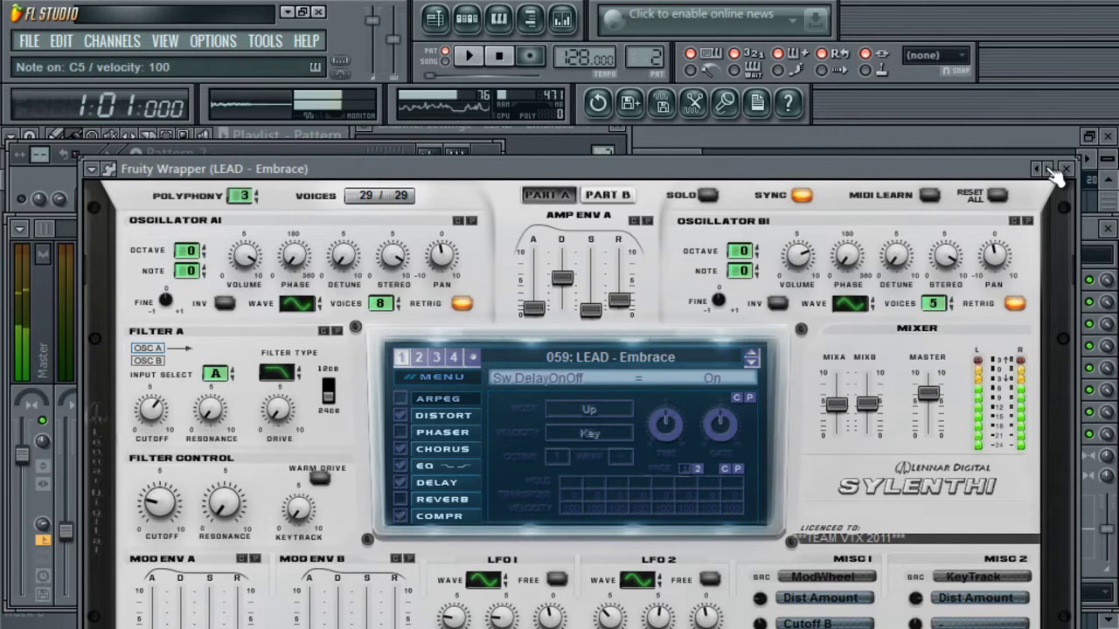
{"action": "left_click", "coordinate": [1052, 169]}
{"action": "left_click", "coordinate": [1052, 170]}
{"action": "left_click", "coordinate": [1051, 169]}
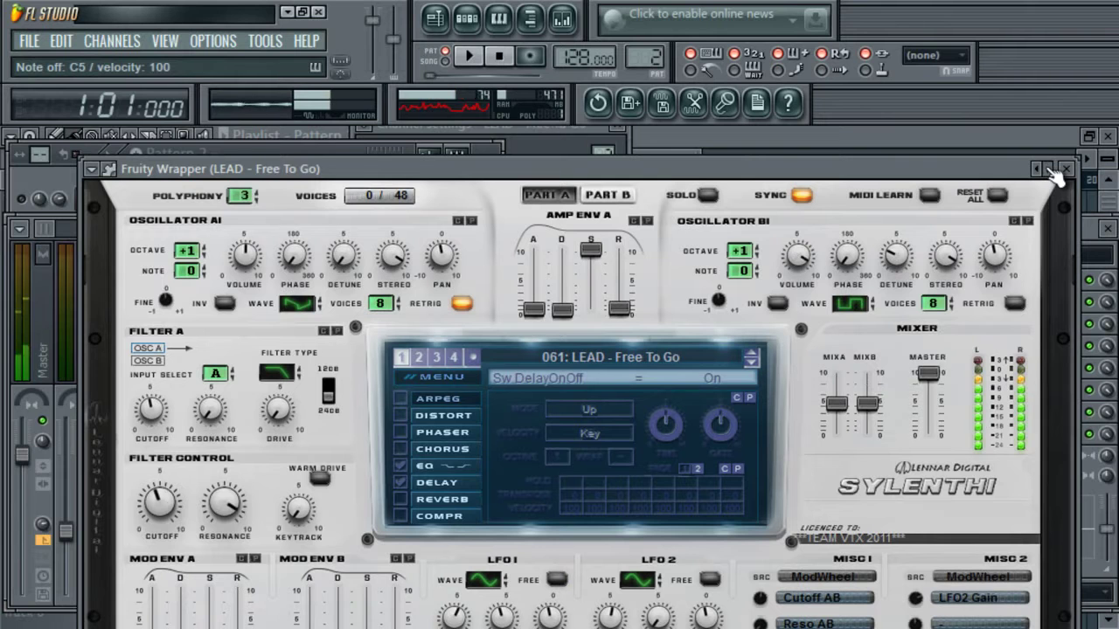
{"action": "left_click", "coordinate": [1052, 170]}
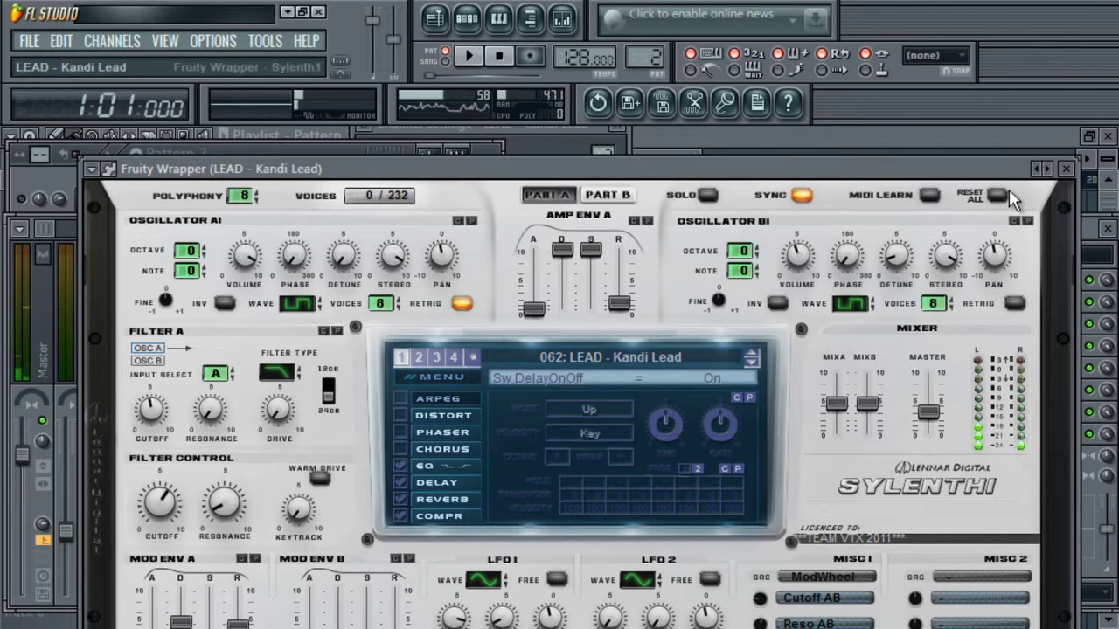
- Turn off the delay effect in the LEAD - Kandi Lead preset and play the pattern with it
{"action": "left_click", "coordinate": [401, 483]}
{"action": "key", "text": "space"}
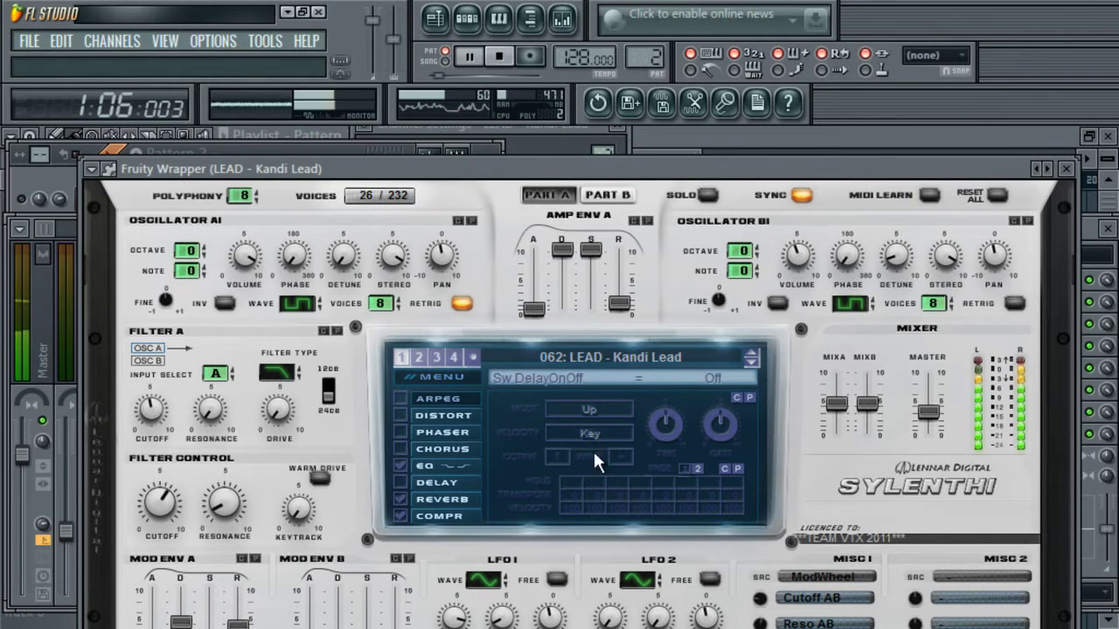
{"action": "key", "text": "space"}
- Audition presets 063 LEAD - Liquid Gold through 065 LEAD - Porta Lead with test notes
{"action": "left_click", "coordinate": [1048, 170]}
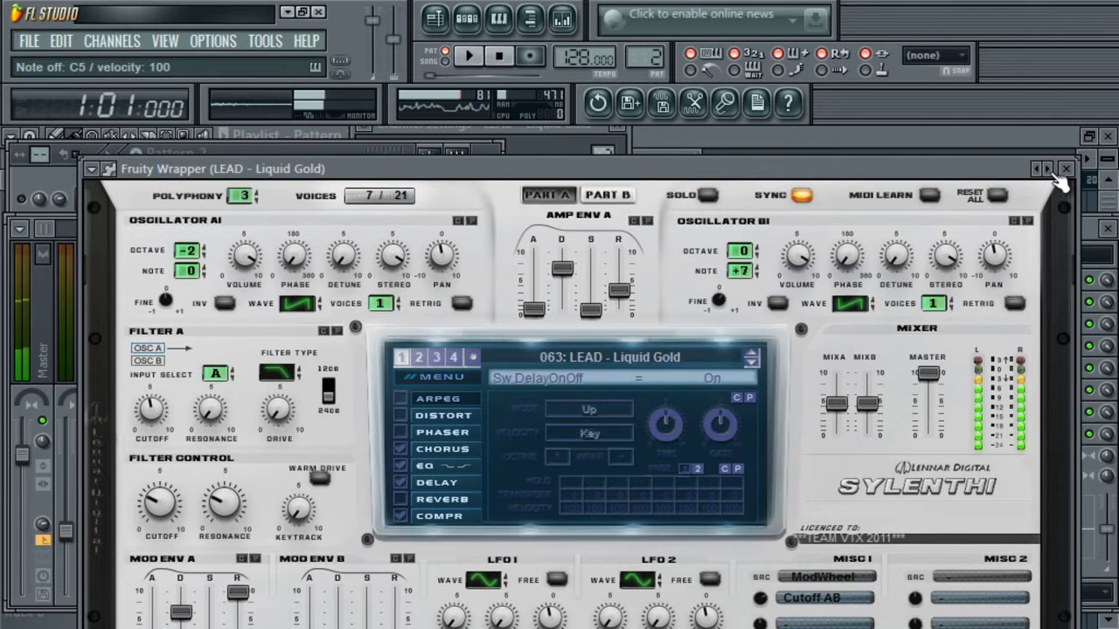
{"action": "left_click", "coordinate": [1052, 172]}
{"action": "left_click", "coordinate": [1052, 172]}
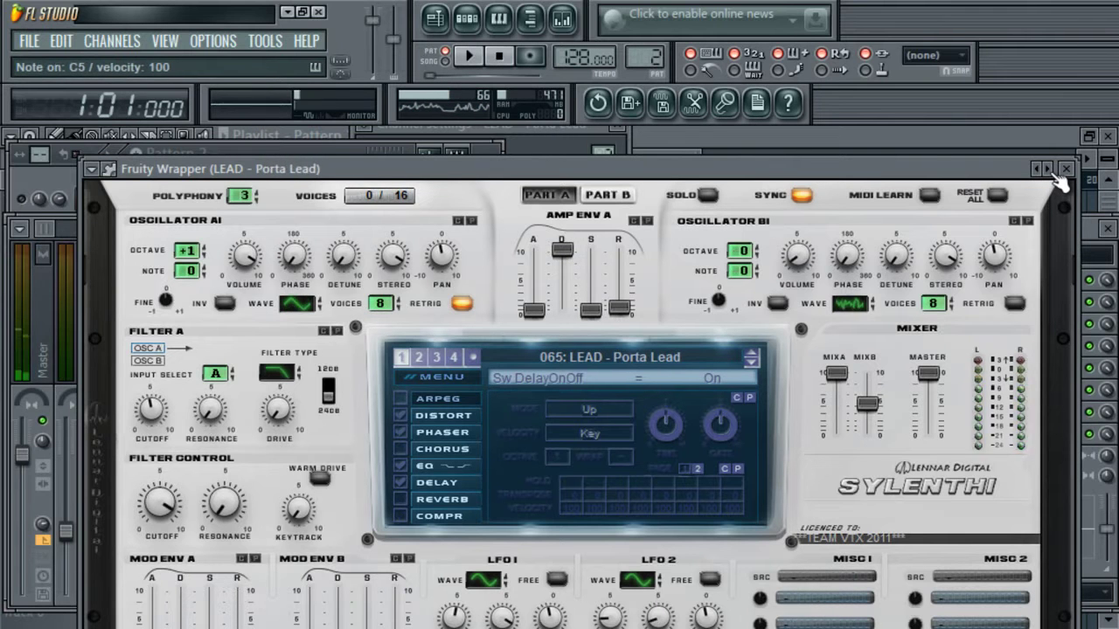
- Advance to the 067 LEAD - Reboot preset in Sylenth1 with its delay effect off
{"action": "left_click", "coordinate": [1053, 171]}
{"action": "left_click", "coordinate": [1053, 171]}
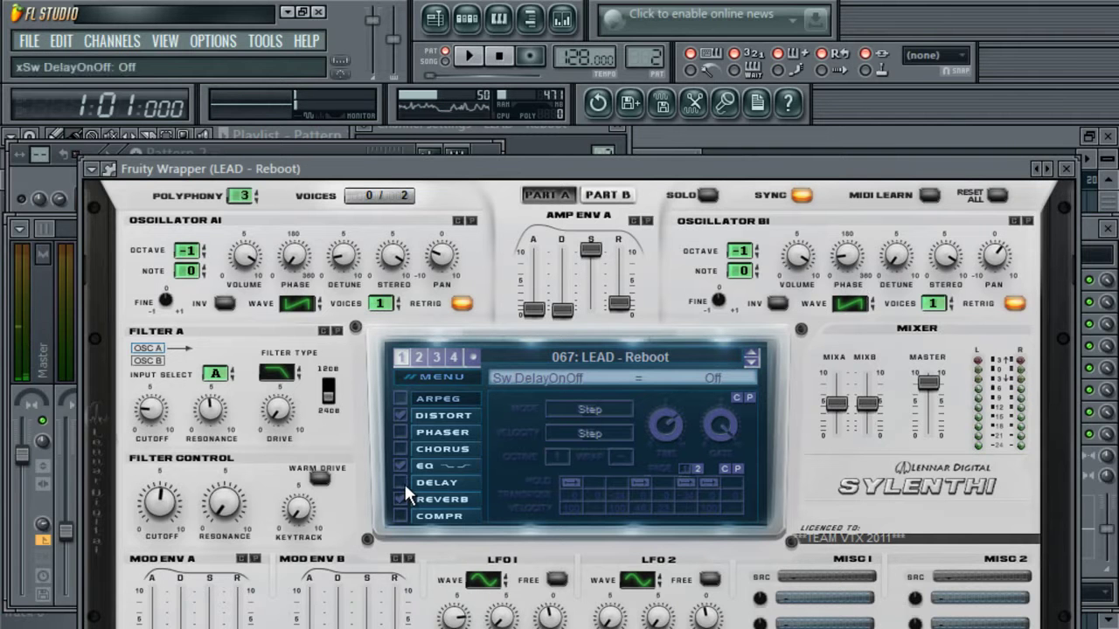
- Start loading a Sylenth1 preset bank and browse through Mis Cosas on DATOS (D:) to the Descargas folder
{"action": "left_click", "coordinate": [113, 169]}
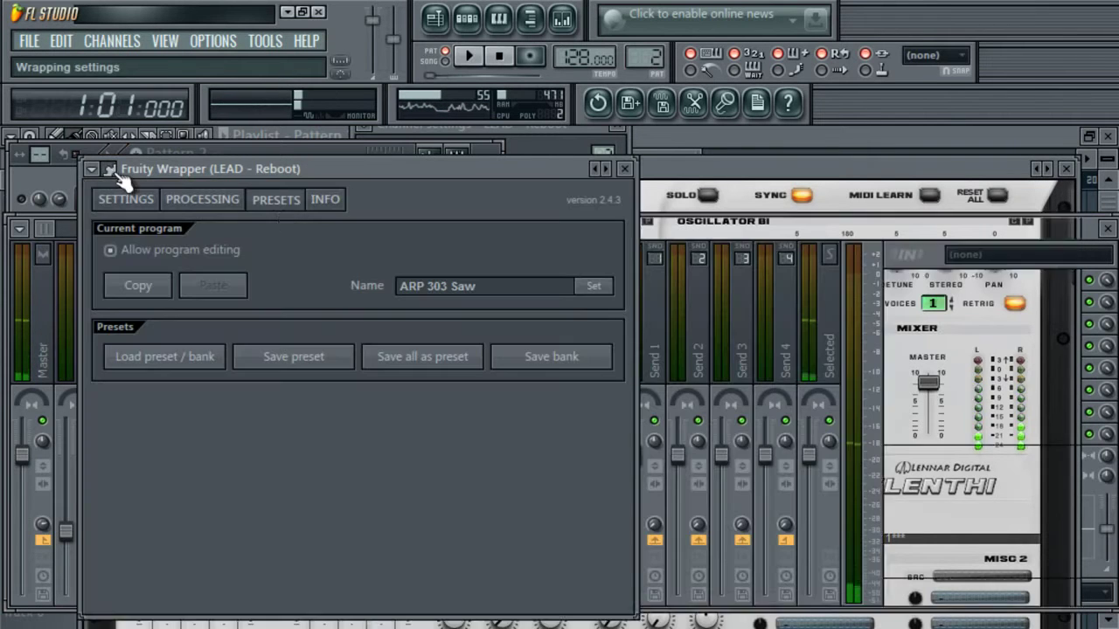
{"action": "left_click", "coordinate": [187, 357]}
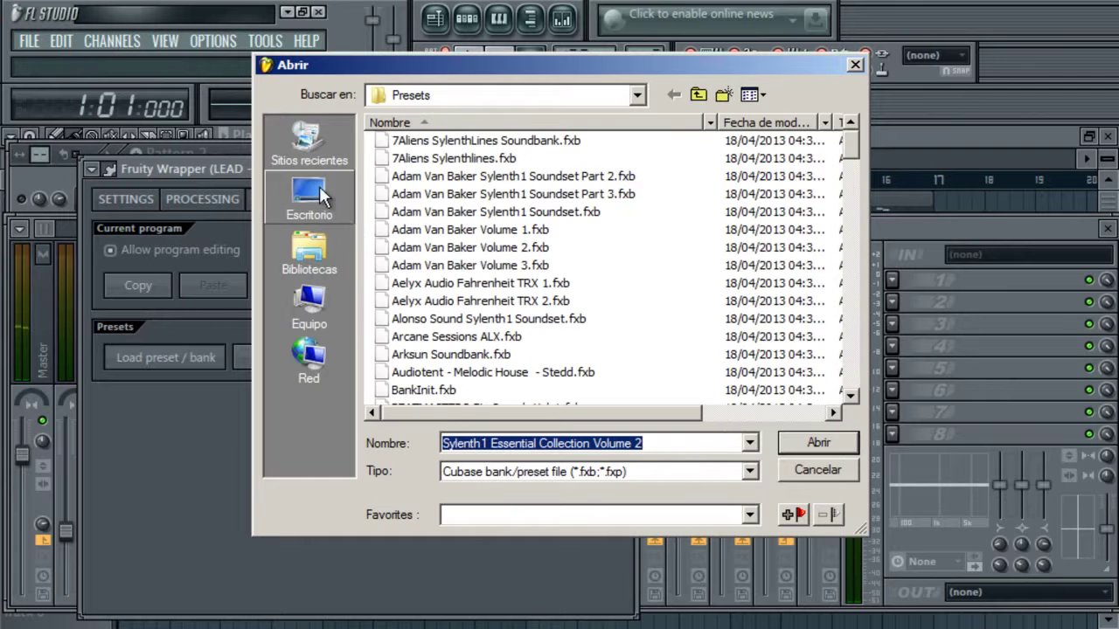
{"action": "left_click", "coordinate": [327, 294]}
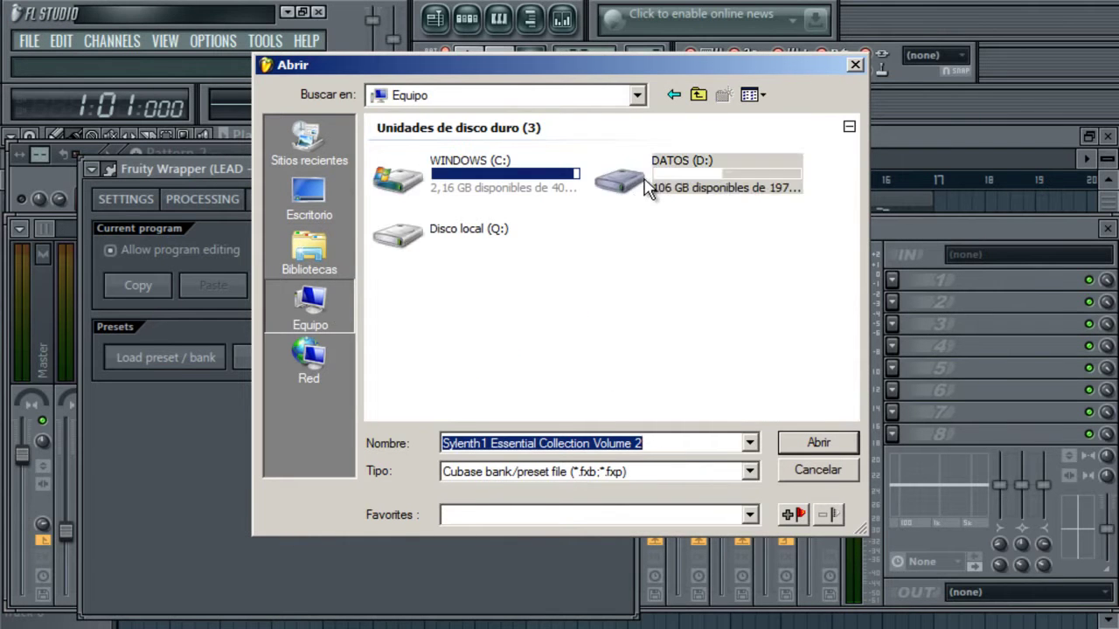
{"action": "double_click", "coordinate": [647, 171]}
{"action": "left_click", "coordinate": [426, 233]}
{"action": "key", "text": "m"}
{"action": "key", "text": "m"}
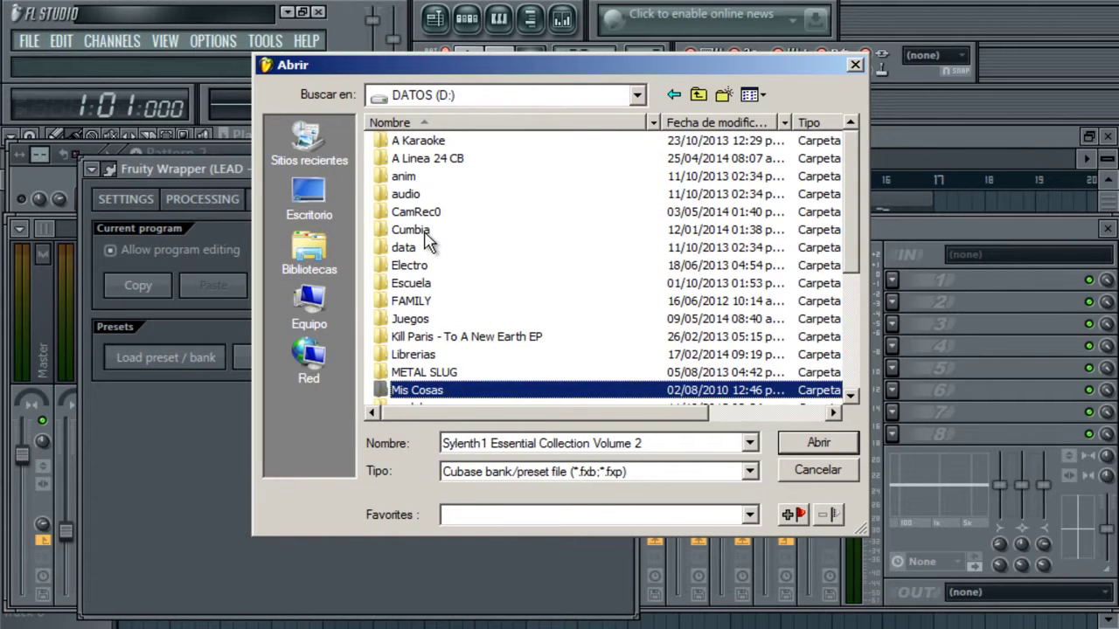
{"action": "key", "text": "Return"}
{"action": "key", "text": "Down"}
{"action": "key", "text": "Down"}
{"action": "key", "text": "Return"}
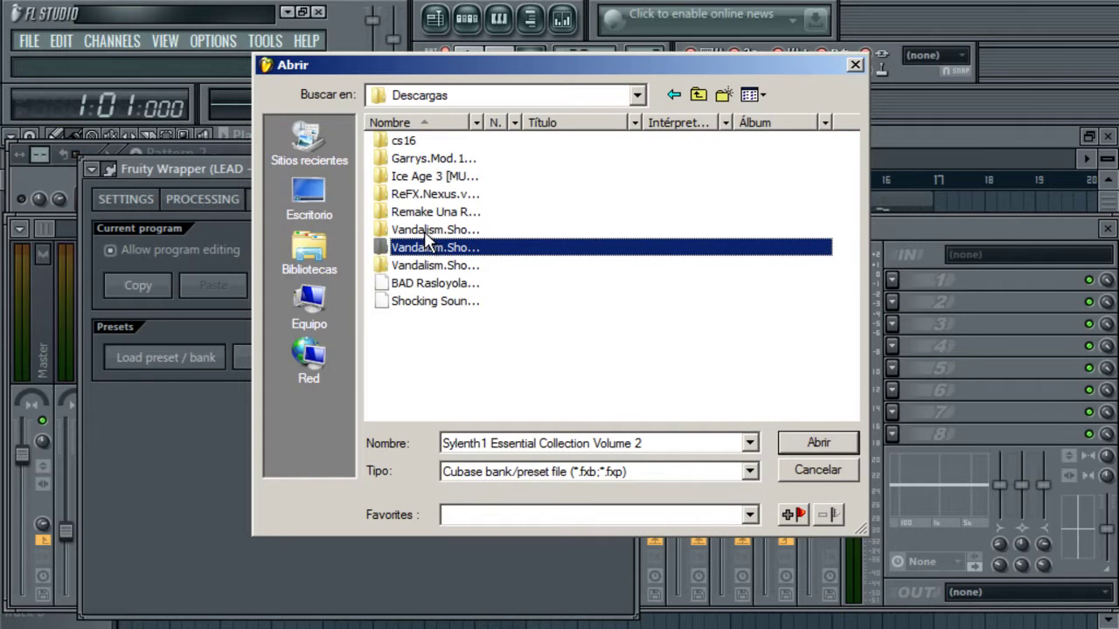
- Load the Vandalism sound bank from its folder in Descargas into Sylenth1
{"action": "key", "text": "Down"}
{"action": "key", "text": "Down"}
{"action": "key", "text": "Down"}
{"action": "key", "text": "Return"}
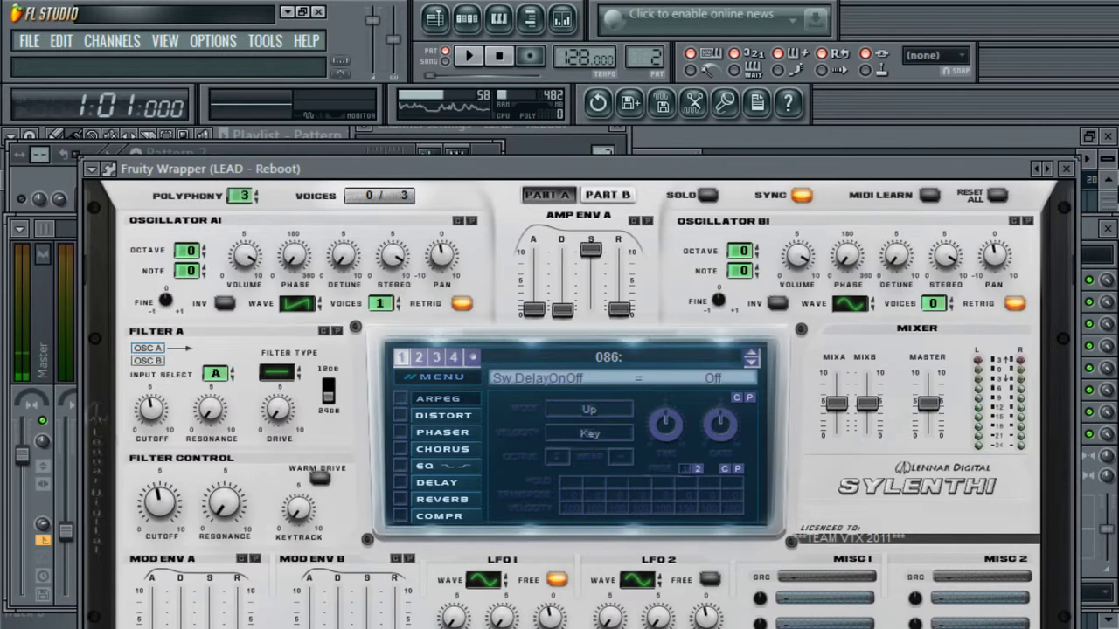
- Select the VANDALISM_Lead_Adrenaline preset and try it with test notes and pattern playback
{"action": "left_click", "coordinate": [109, 169]}
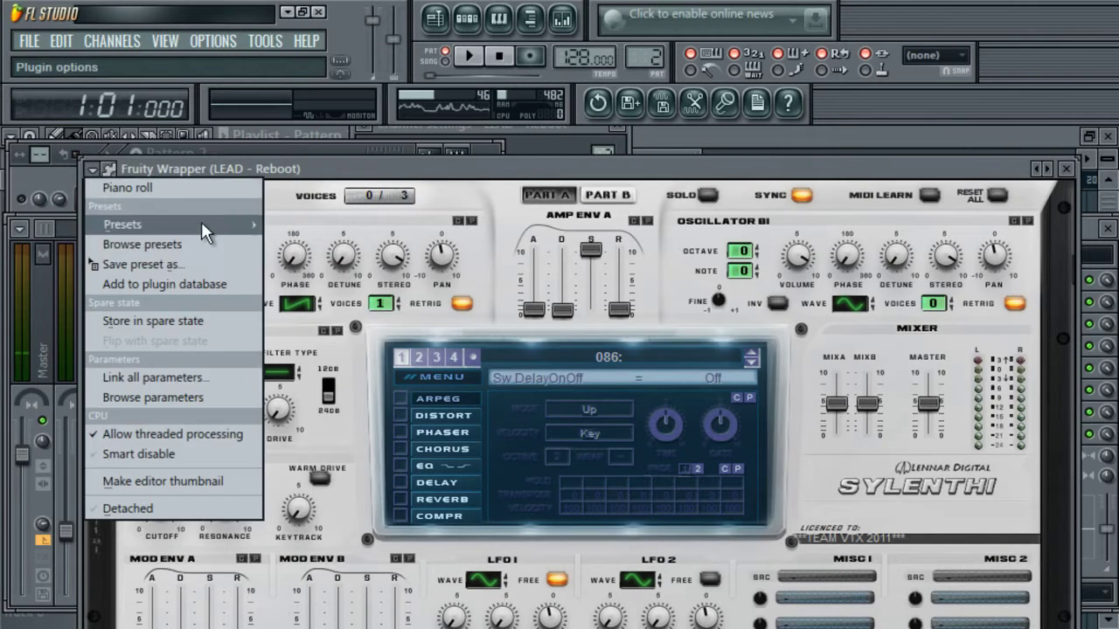
{"action": "mouse_move", "coordinate": [175, 224]}
{"action": "left_click", "coordinate": [147, 14]}
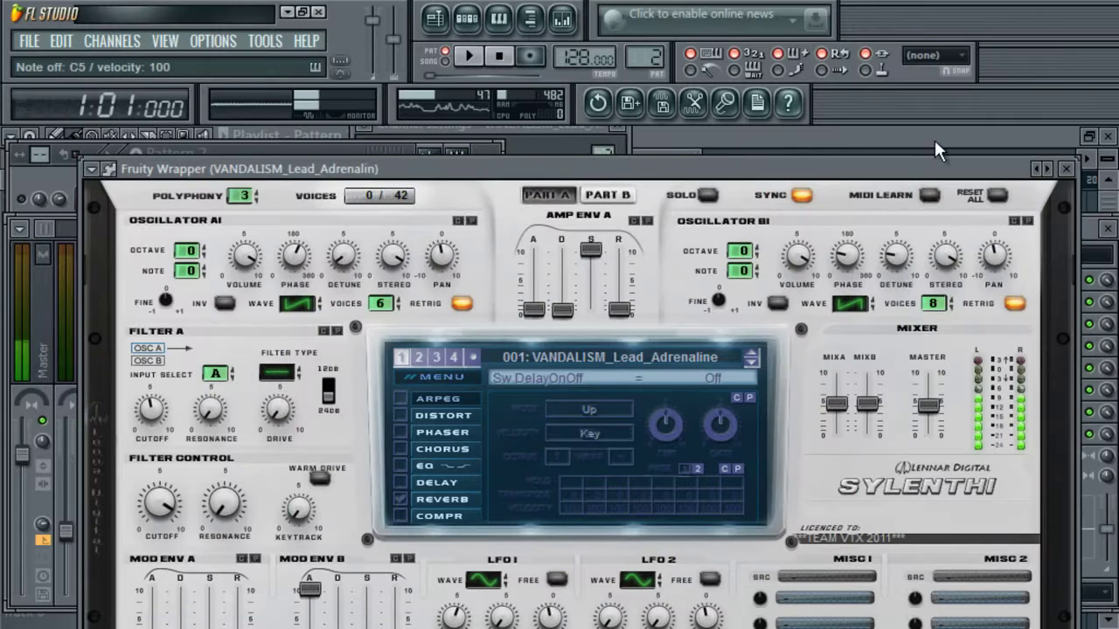
{"action": "key", "text": "z"}
{"action": "key", "text": "z"}
{"action": "key", "text": "space"}
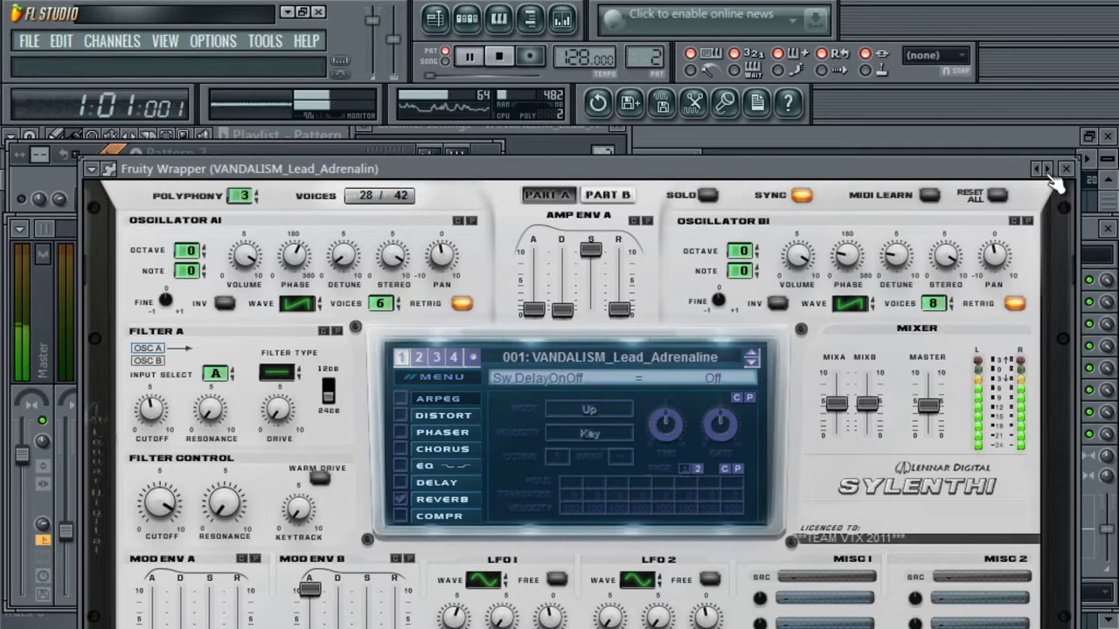
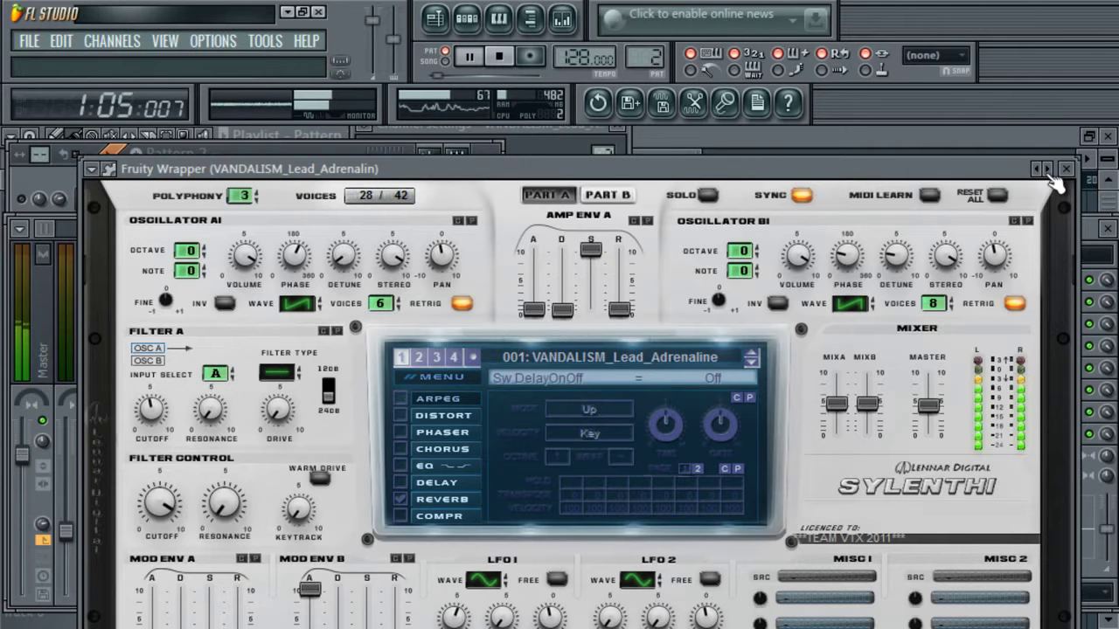
{"action": "key", "text": "space"}
- Audition 002 VANDALISM_Lead_Synthol and 003 VANDALISM_Lead_Drug with test notes, and play the pattern with the Drug preset
{"action": "left_click", "coordinate": [1049, 171]}
{"action": "key", "text": "z"}
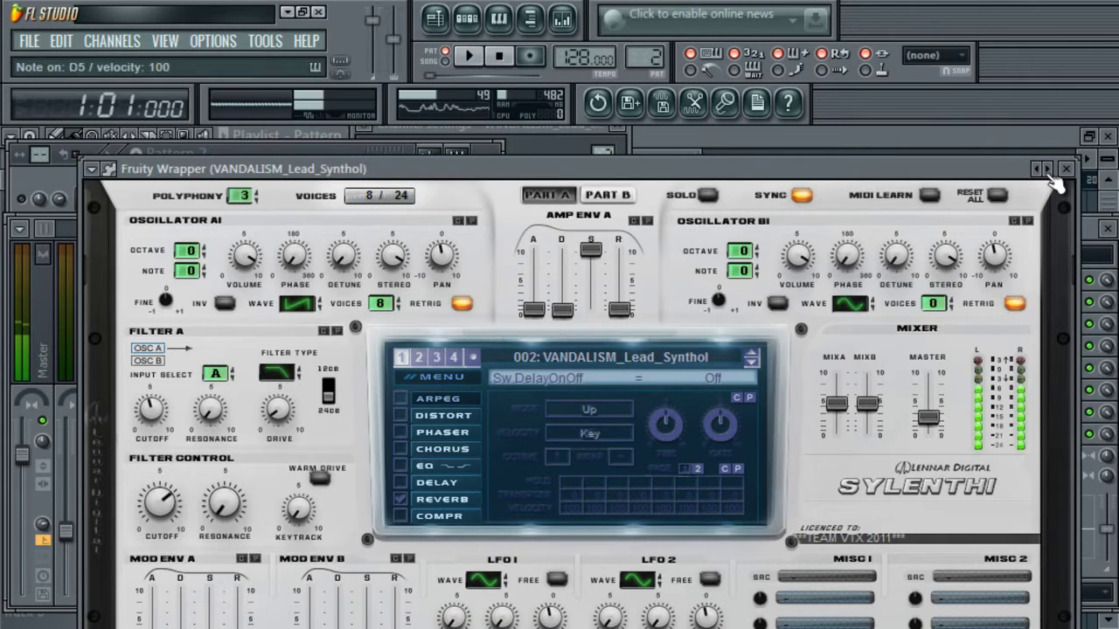
{"action": "left_click", "coordinate": [1049, 171]}
{"action": "key", "text": "z"}
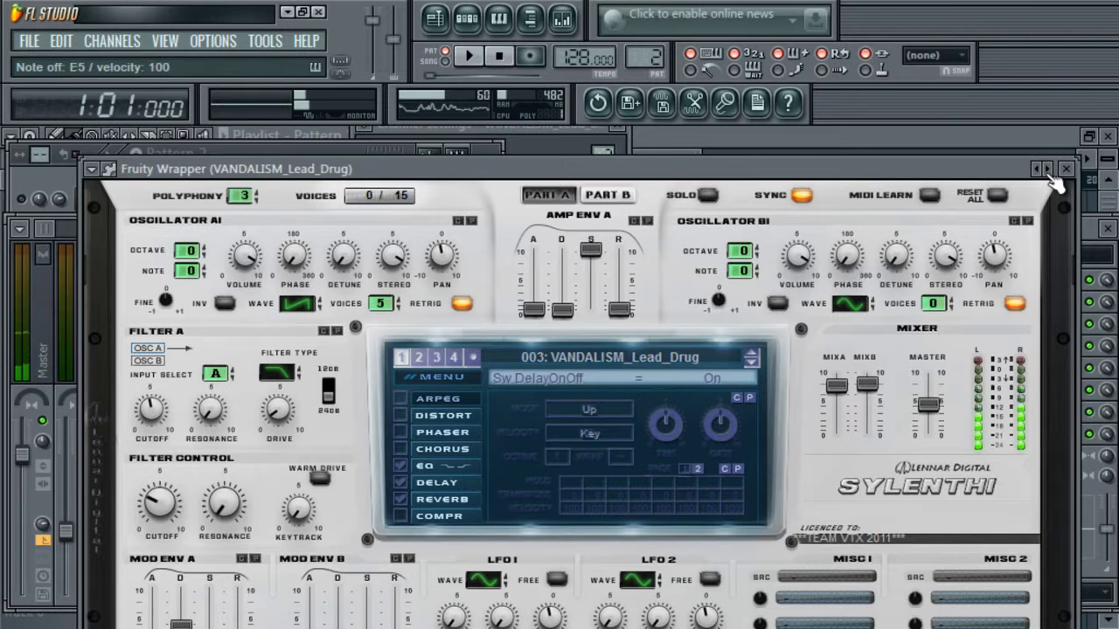
{"action": "key", "text": "space"}
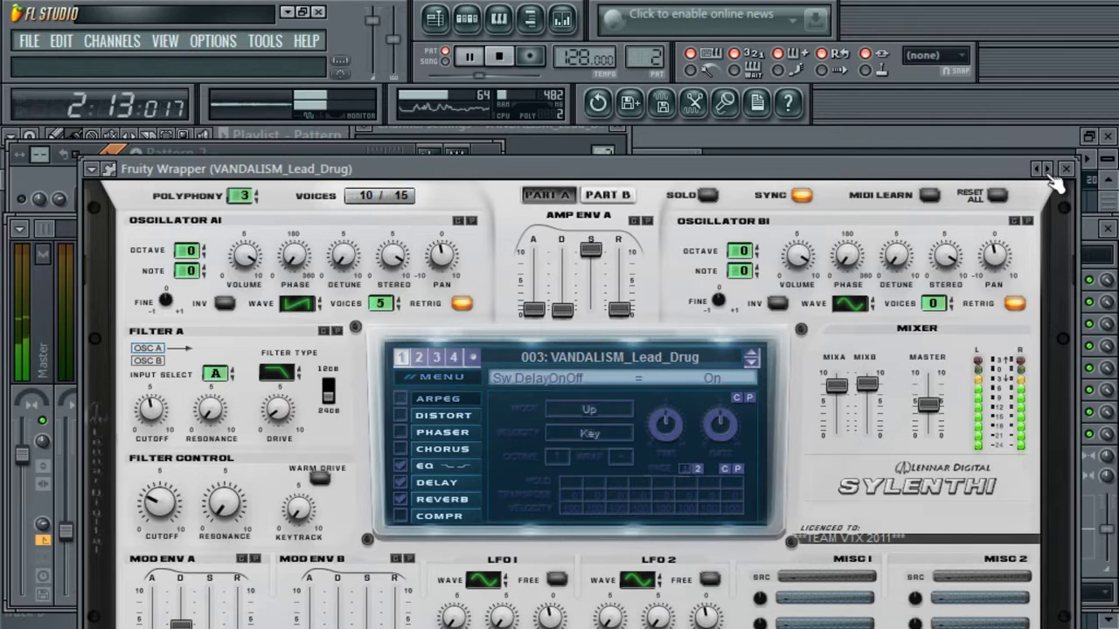
{"action": "key", "text": "space"}
- Audition presets 004 through 008 VANDALISM_Lead_Blueprint, playing the pattern from 005 VANDALISM_Lead_2 Loud onwards
{"action": "left_click", "coordinate": [1048, 172]}
{"action": "key", "text": "x"}
{"action": "left_click", "coordinate": [1049, 171]}
{"action": "key", "text": "space"}
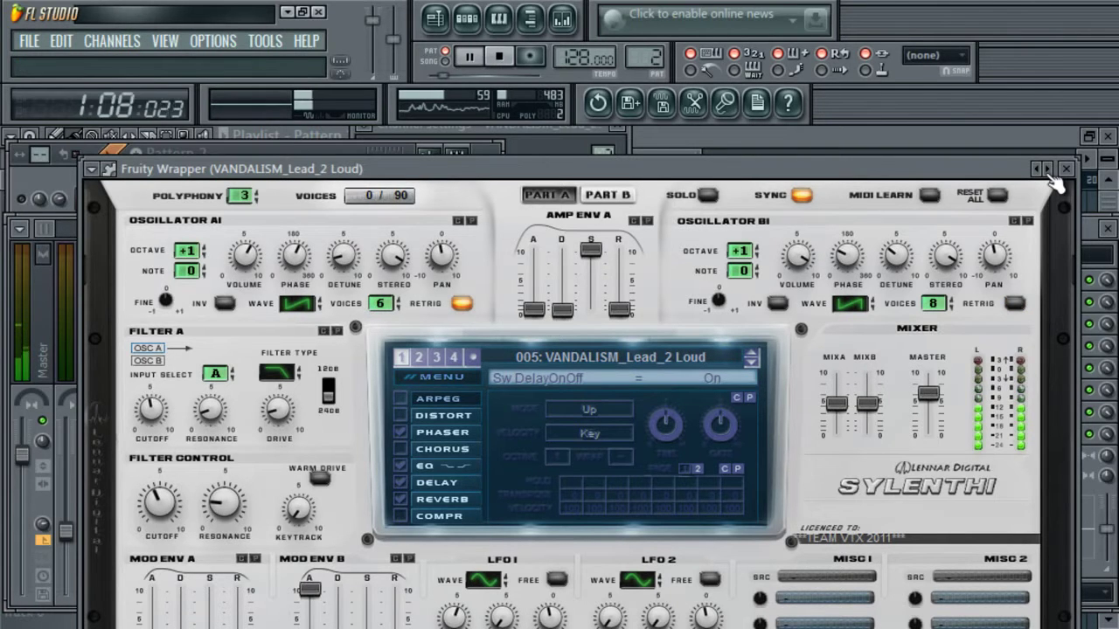
{"action": "left_click", "coordinate": [1049, 171]}
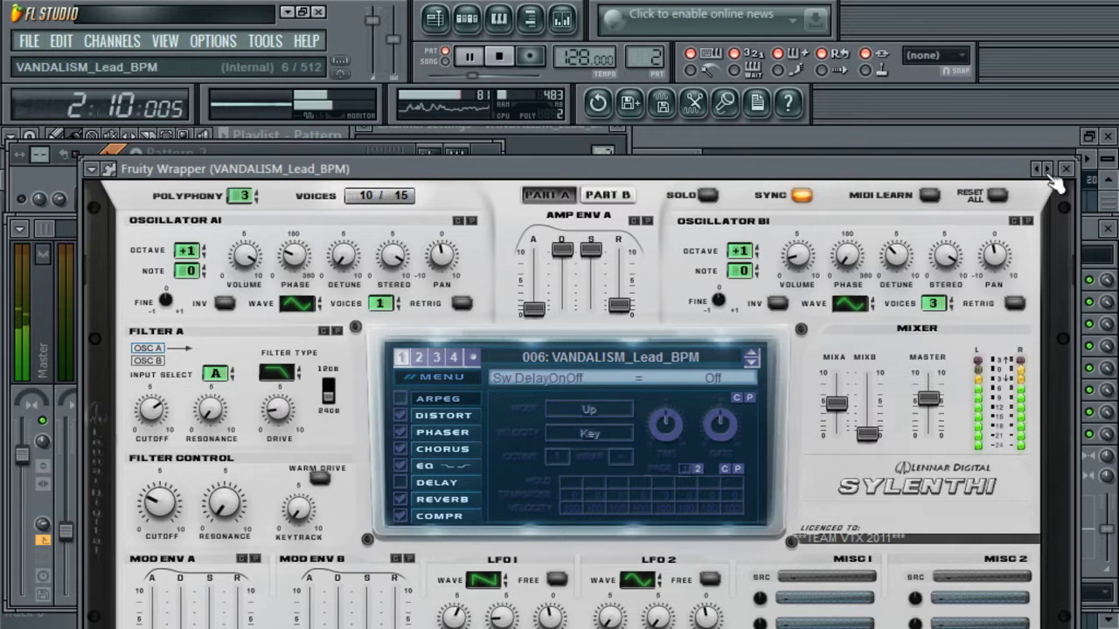
{"action": "left_click", "coordinate": [1049, 171]}
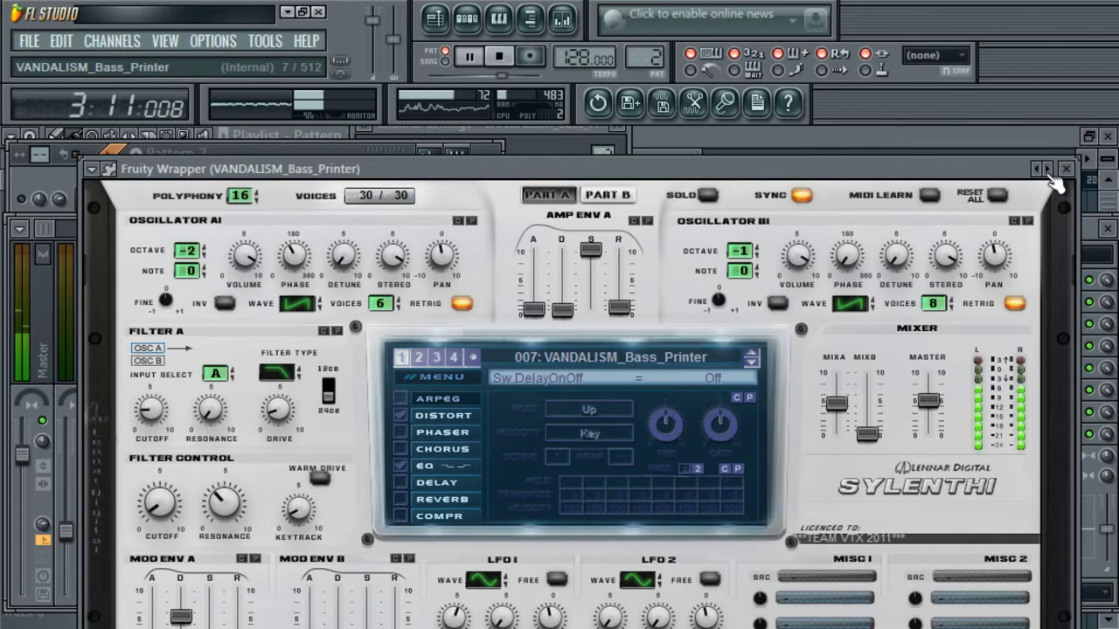
{"action": "left_click", "coordinate": [1049, 171]}
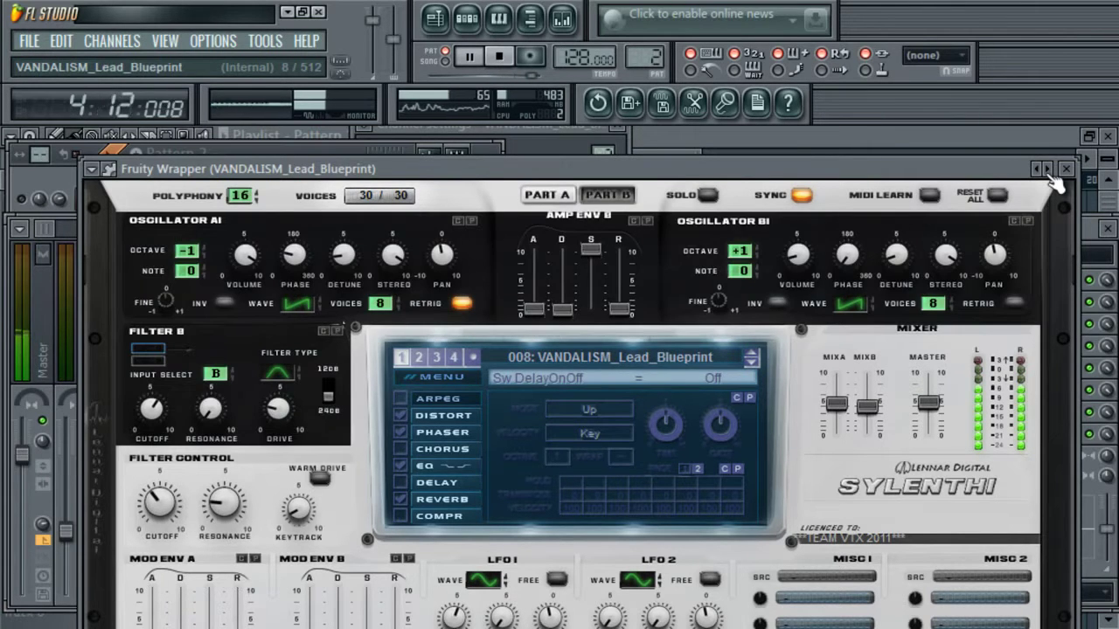
- Step through presets 009 to 015 VANDALISM_Bass_Zunami while the pattern plays
{"action": "left_click", "coordinate": [1048, 171]}
{"action": "left_click", "coordinate": [1049, 171]}
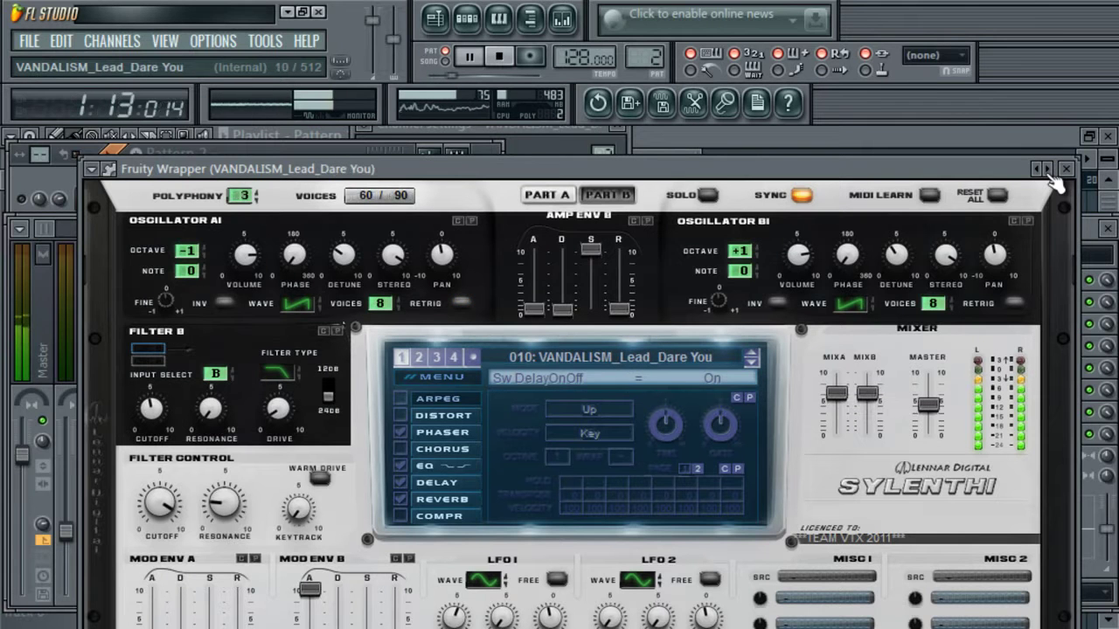
{"action": "left_click", "coordinate": [1049, 171]}
{"action": "left_click", "coordinate": [1049, 171]}
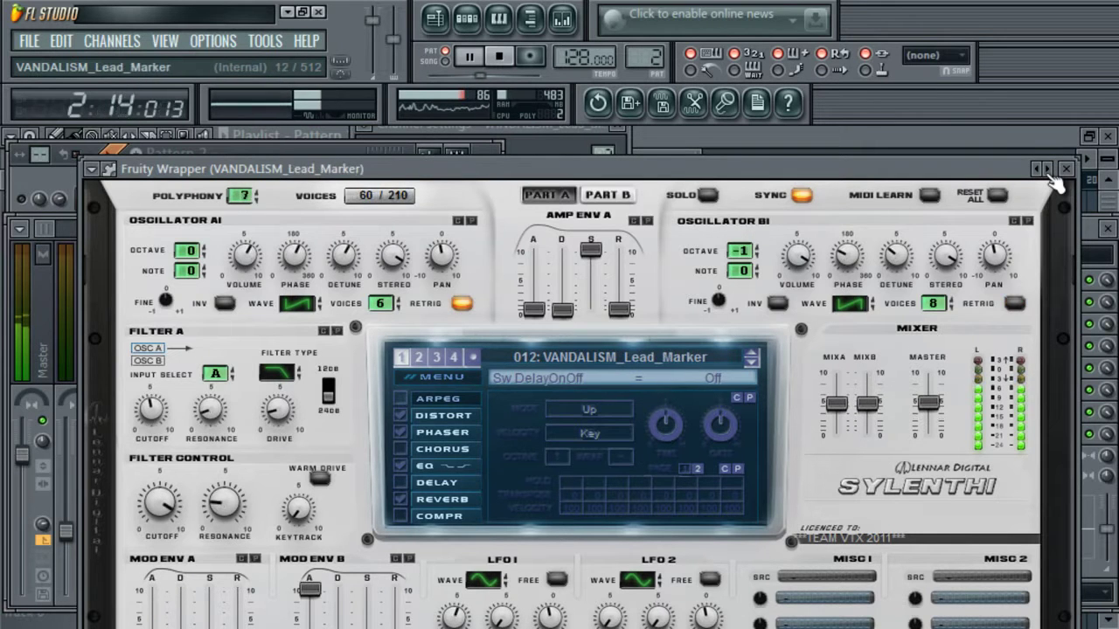
{"action": "left_click", "coordinate": [1048, 172]}
{"action": "left_click", "coordinate": [1049, 171]}
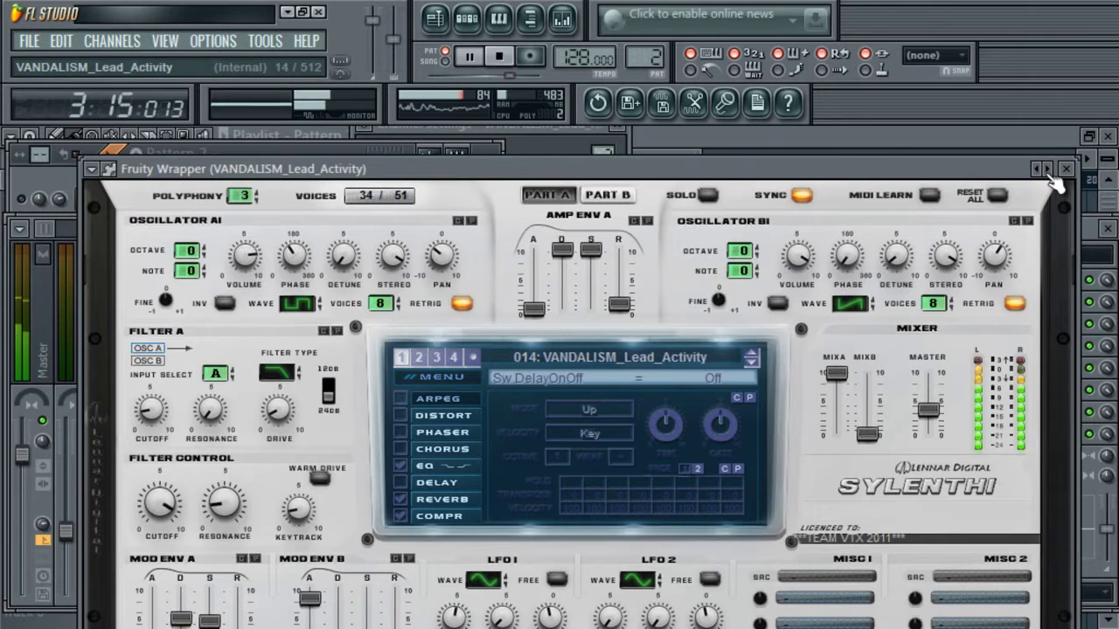
{"action": "left_click", "coordinate": [1048, 171]}
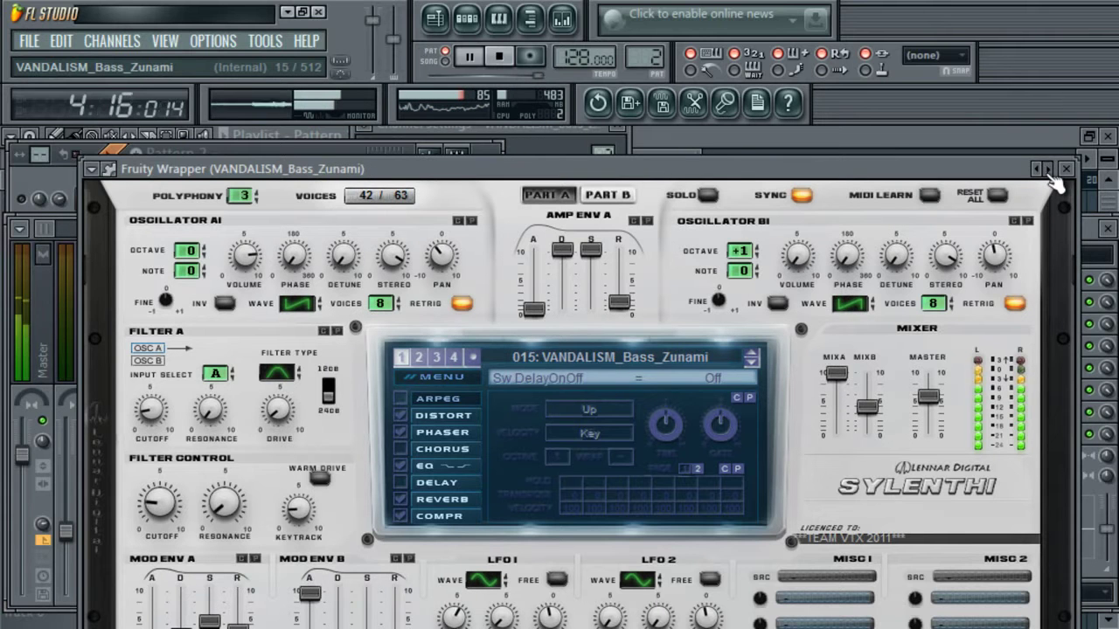
- Audition presets 016 to 023 VANDALISM_Lead_Witchcraft during pattern playback and set the Witchcraft polyphony to 2
{"action": "left_click", "coordinate": [1048, 171]}
{"action": "left_click", "coordinate": [1049, 171]}
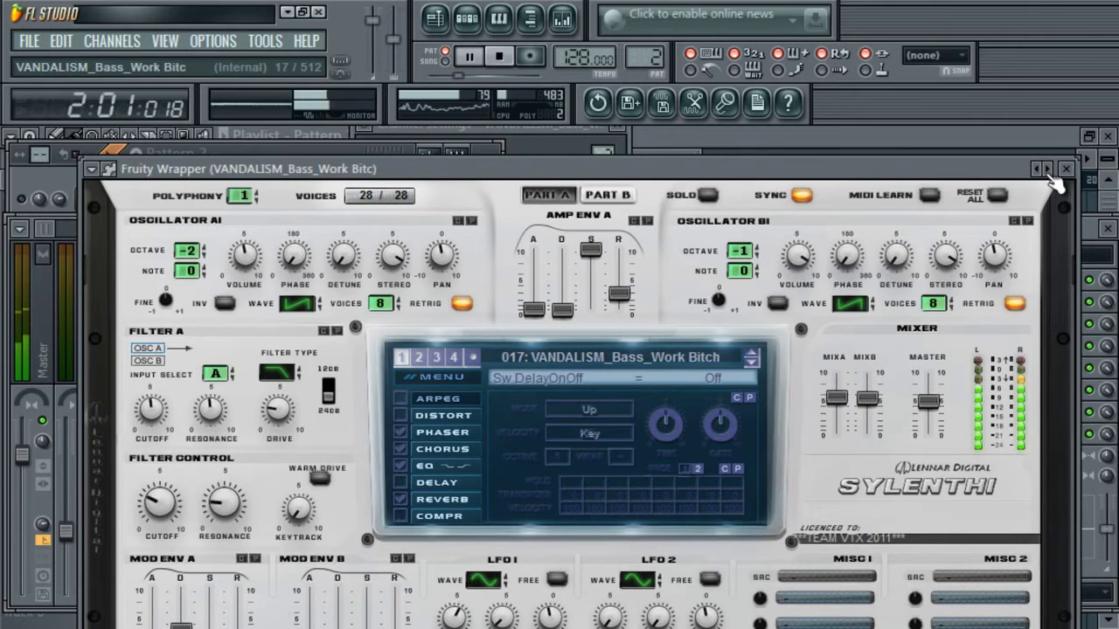
{"action": "left_click", "coordinate": [1048, 171]}
{"action": "left_click", "coordinate": [1049, 171]}
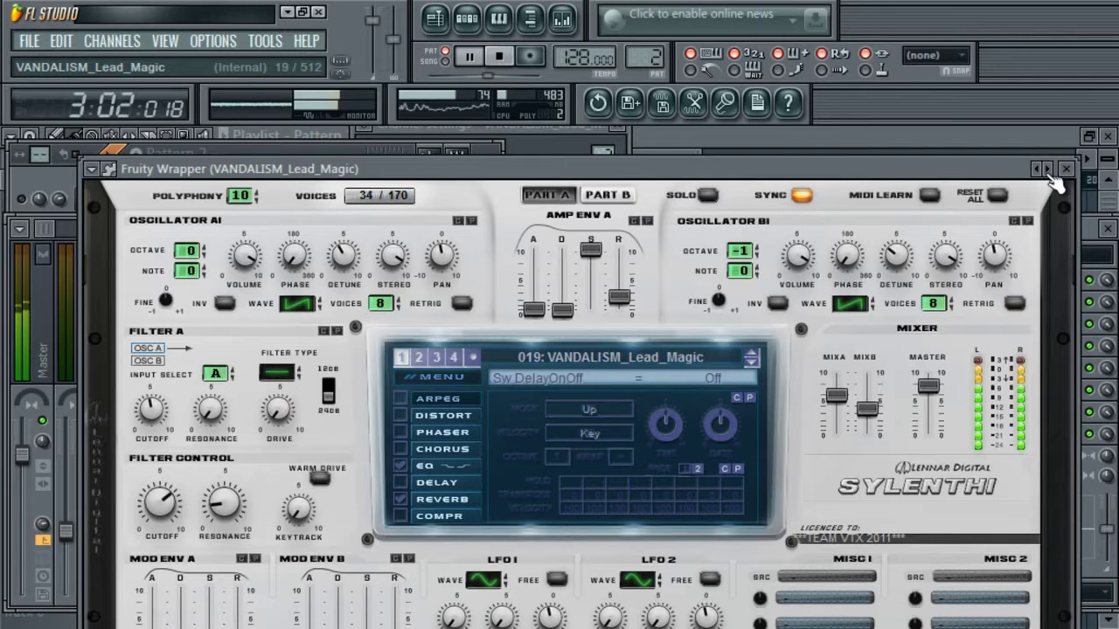
{"action": "left_click", "coordinate": [1049, 171]}
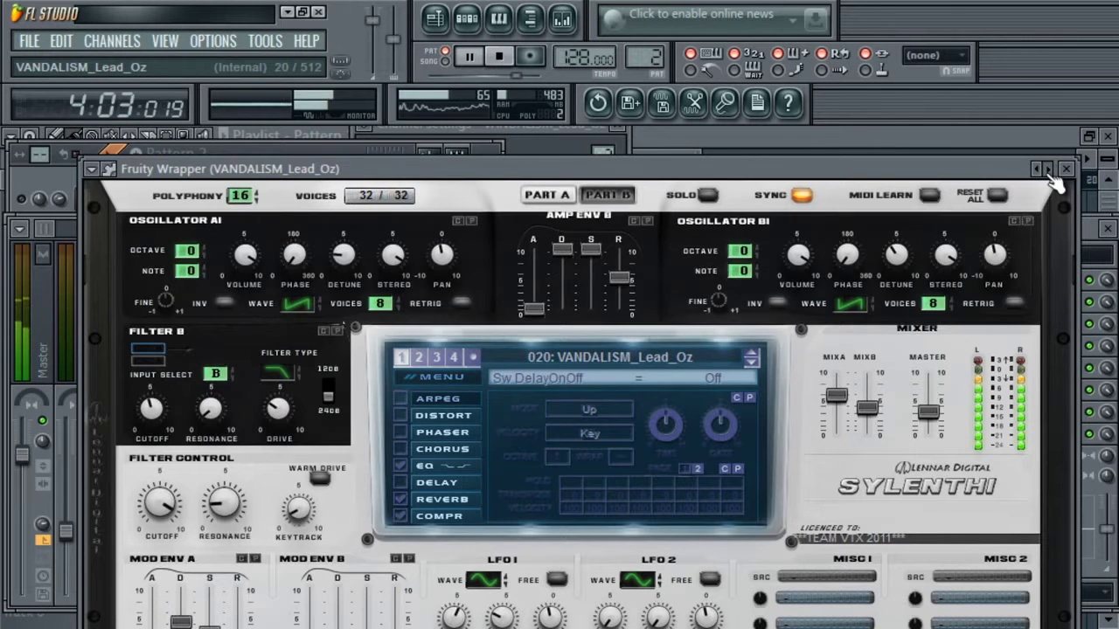
{"action": "left_click", "coordinate": [1049, 171]}
{"action": "left_click", "coordinate": [1045, 172]}
{"action": "left_click", "coordinate": [1047, 171]}
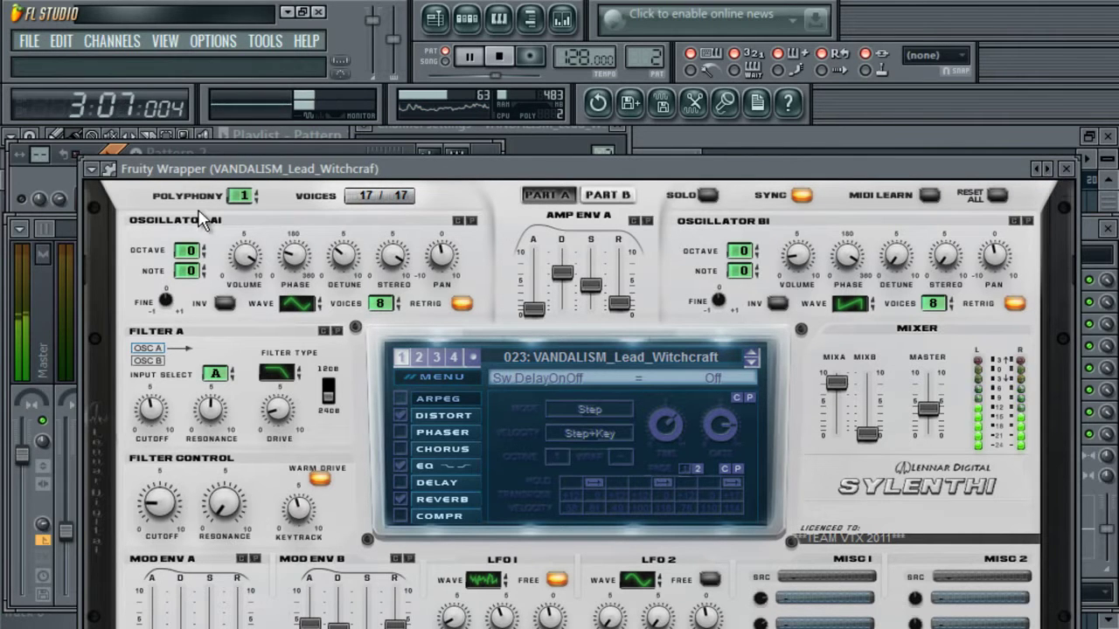
{"action": "left_click_drag", "start_coordinate": [236, 184], "coordinate": [239, 174]}
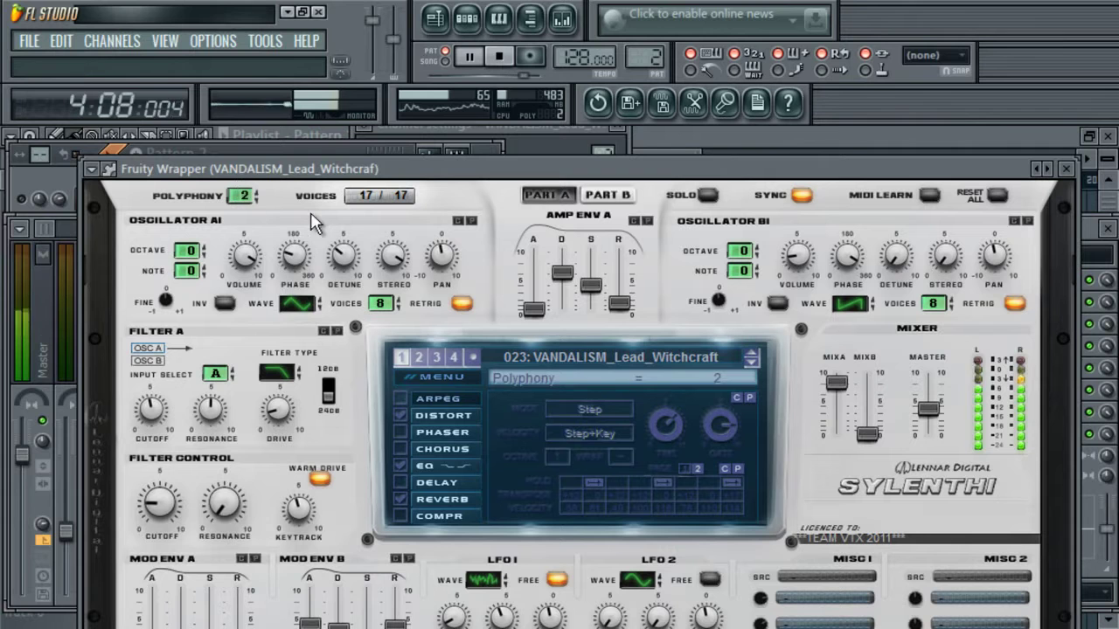
- Compare presets 024 to 031 VANDALISM_Lead_Funny against the playing pattern
{"action": "left_click", "coordinate": [1047, 168]}
{"action": "left_click", "coordinate": [1049, 169]}
{"action": "left_click", "coordinate": [1049, 169]}
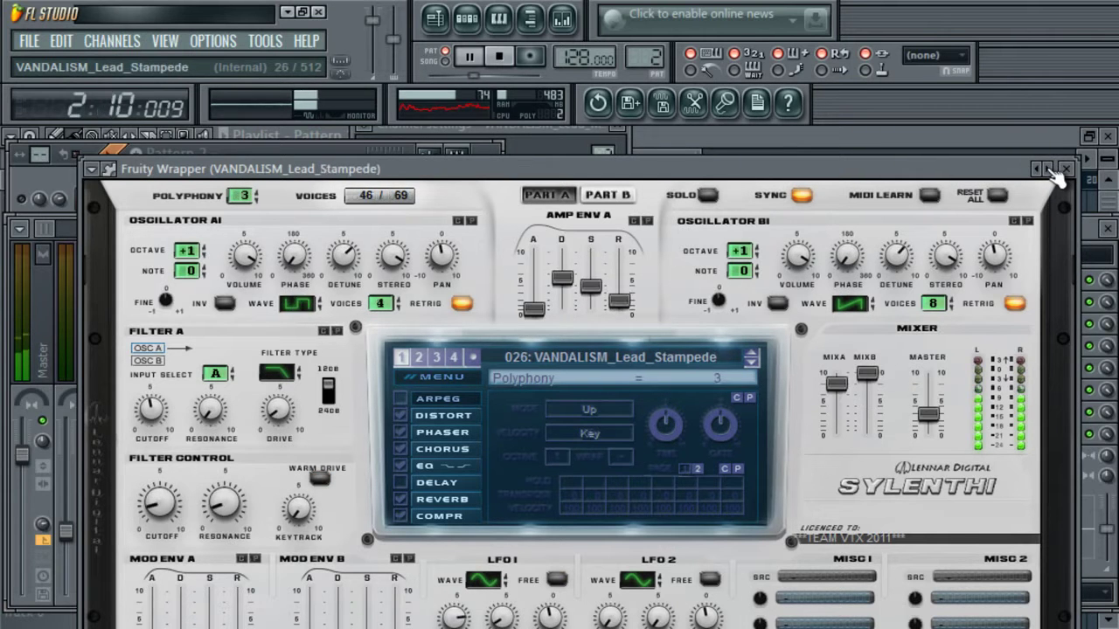
{"action": "left_click", "coordinate": [1048, 169]}
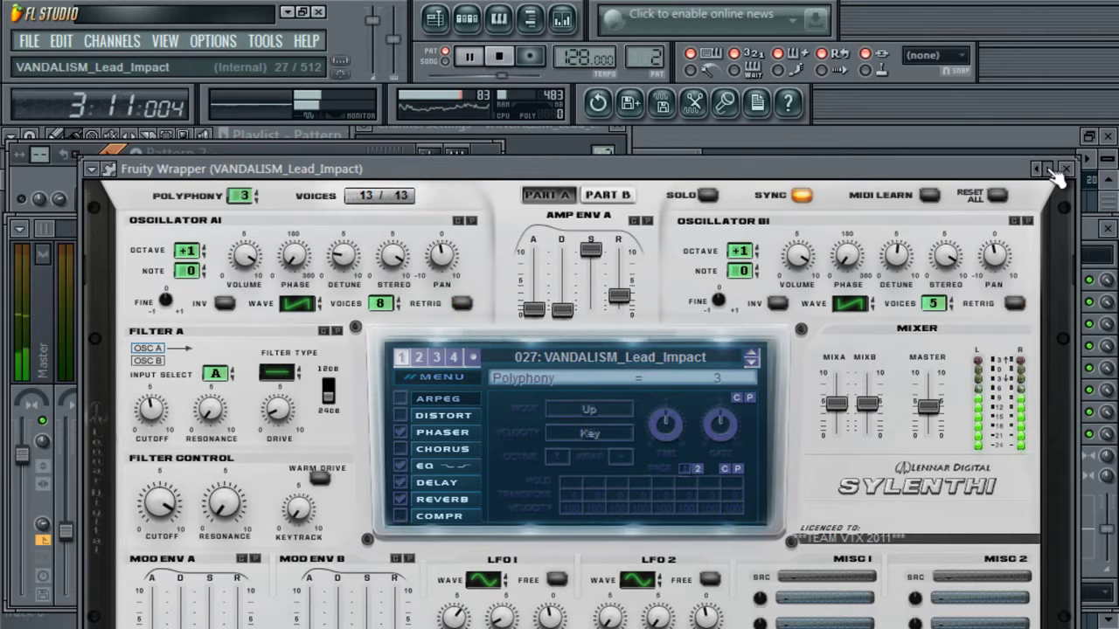
{"action": "left_click", "coordinate": [1049, 169]}
{"action": "left_click", "coordinate": [1049, 168]}
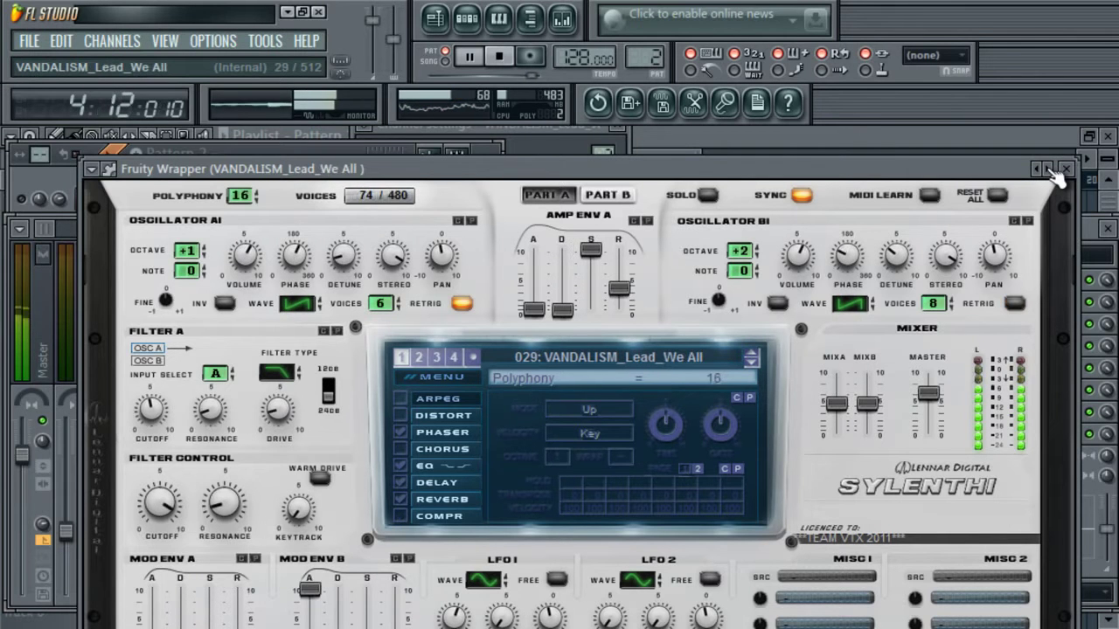
{"action": "left_click", "coordinate": [1048, 169]}
{"action": "left_click", "coordinate": [1048, 169]}
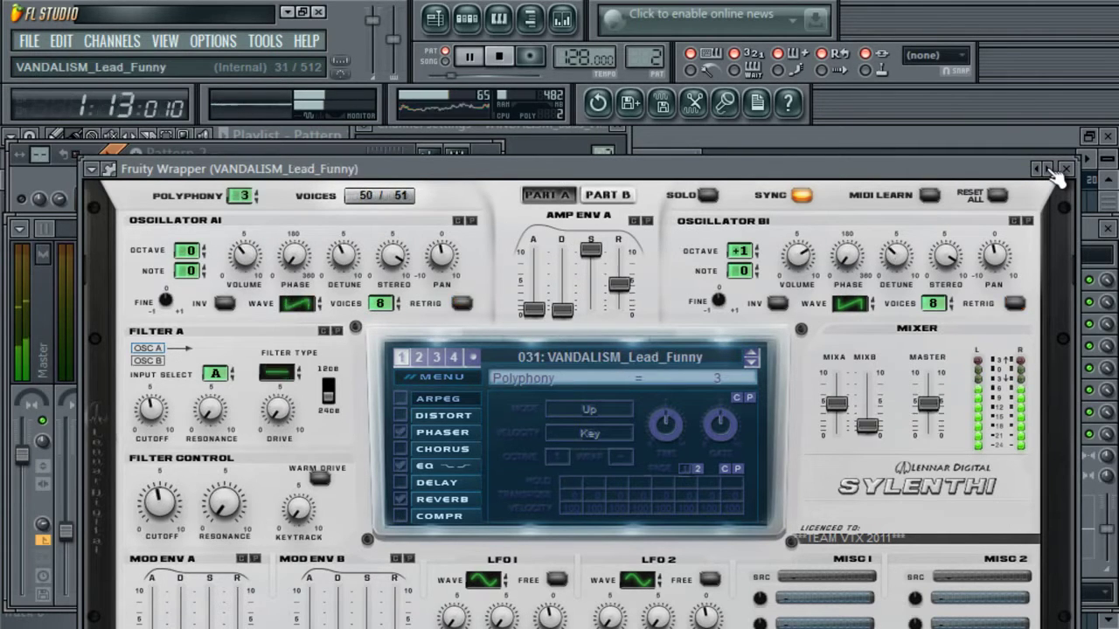
- Continue auditioning presets 032 to 038 VANDALISM_Lead_Red Lights with the pattern playing
{"action": "left_click", "coordinate": [1049, 169]}
{"action": "left_click", "coordinate": [1049, 169]}
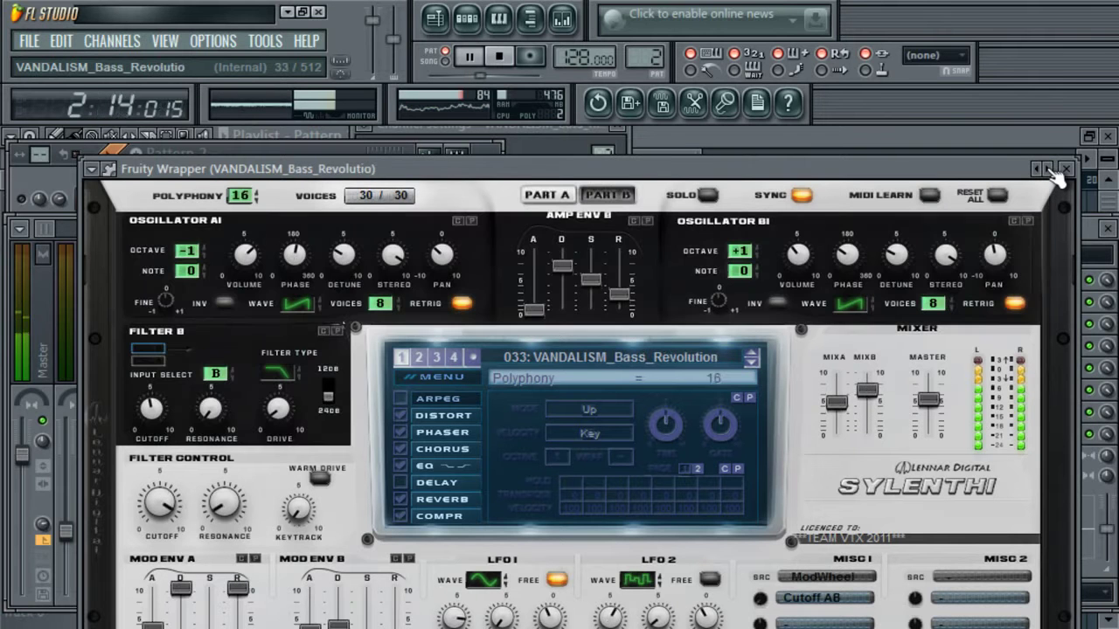
{"action": "left_click", "coordinate": [1049, 169]}
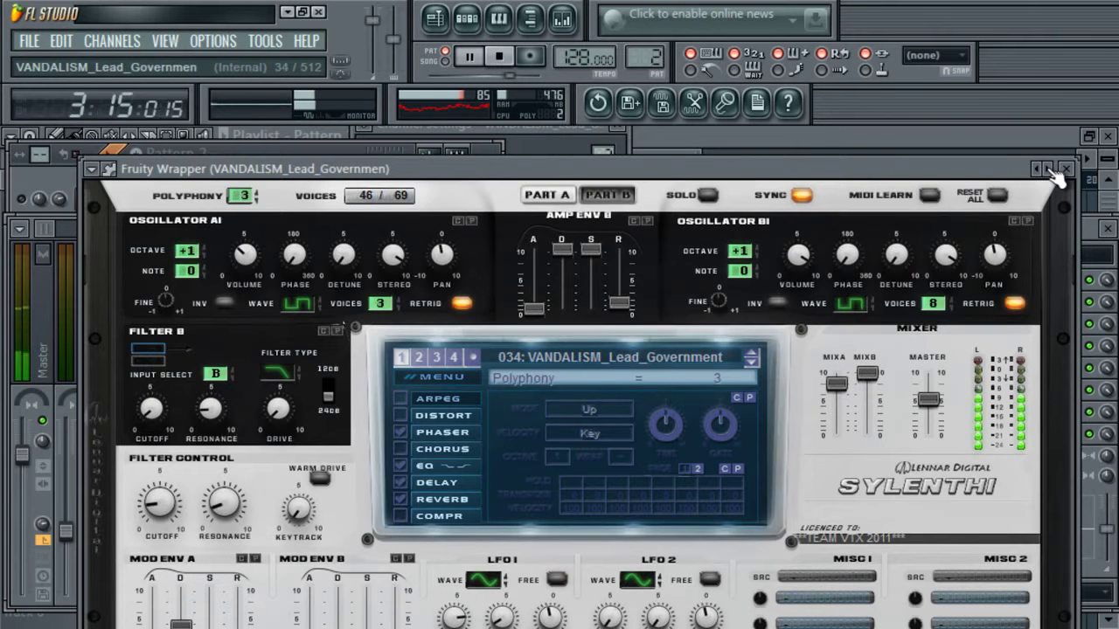
{"action": "left_click", "coordinate": [1049, 169]}
{"action": "left_click", "coordinate": [1049, 169]}
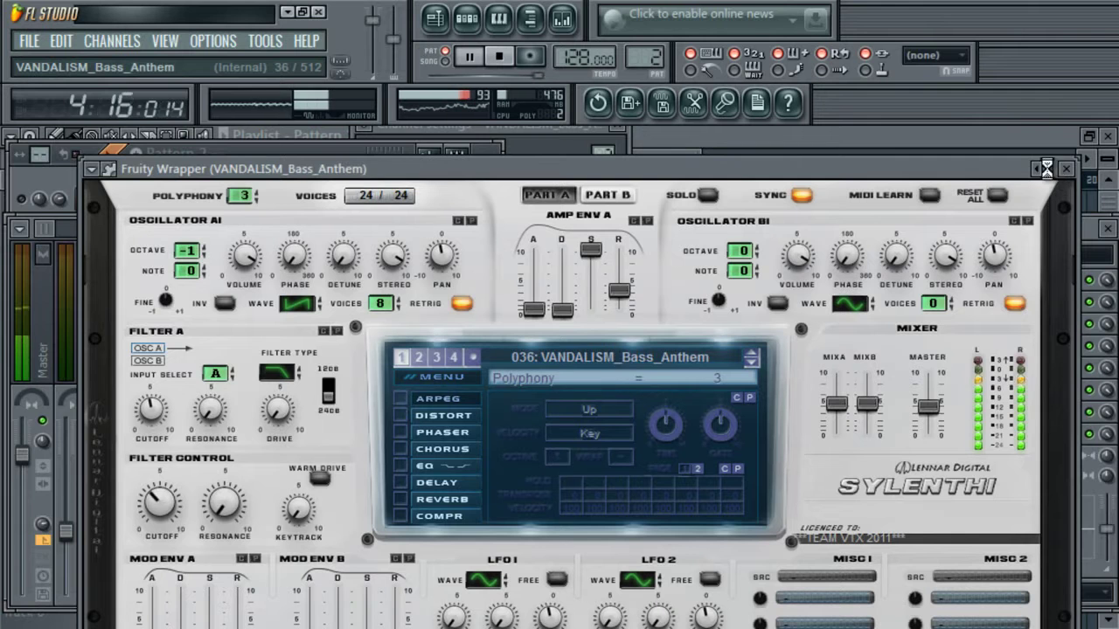
{"action": "left_click", "coordinate": [1049, 169]}
{"action": "left_click", "coordinate": [1049, 169]}
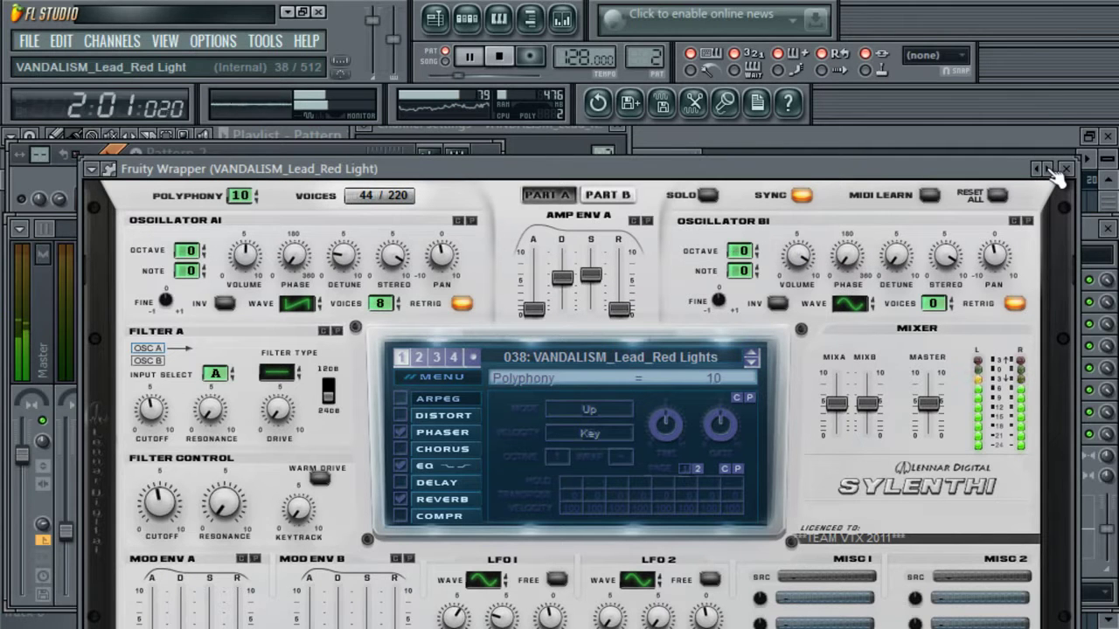
- Audition presets 039 to 046 VANDALISM_Lead_Neighborhood while the pattern plays
{"action": "left_click", "coordinate": [1048, 168]}
{"action": "left_click", "coordinate": [1049, 169]}
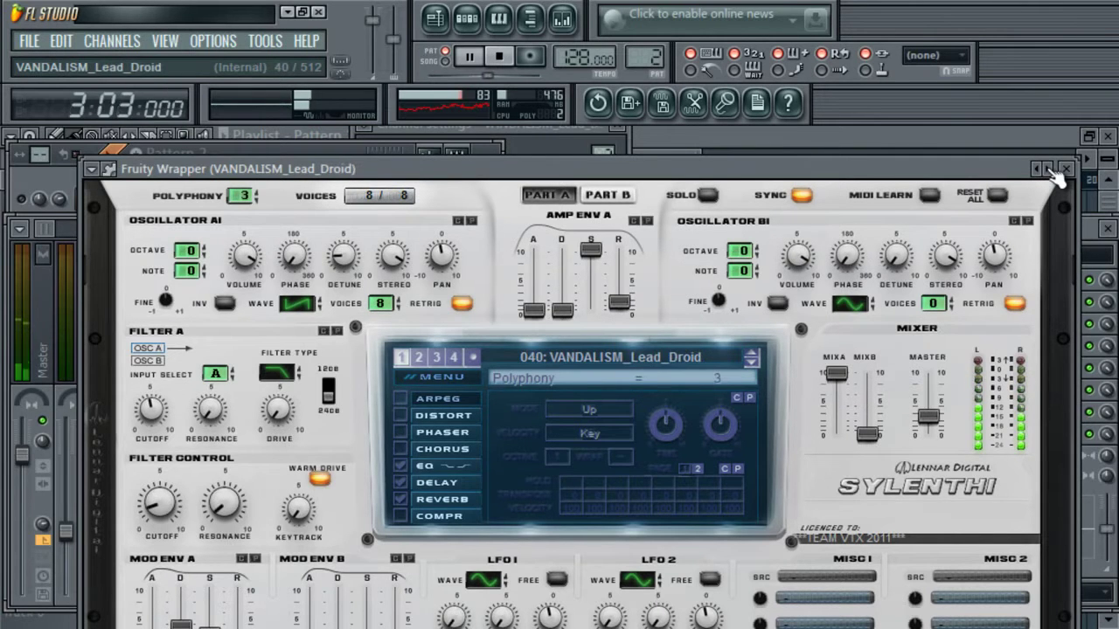
{"action": "left_click", "coordinate": [1049, 168]}
{"action": "left_click", "coordinate": [1049, 169]}
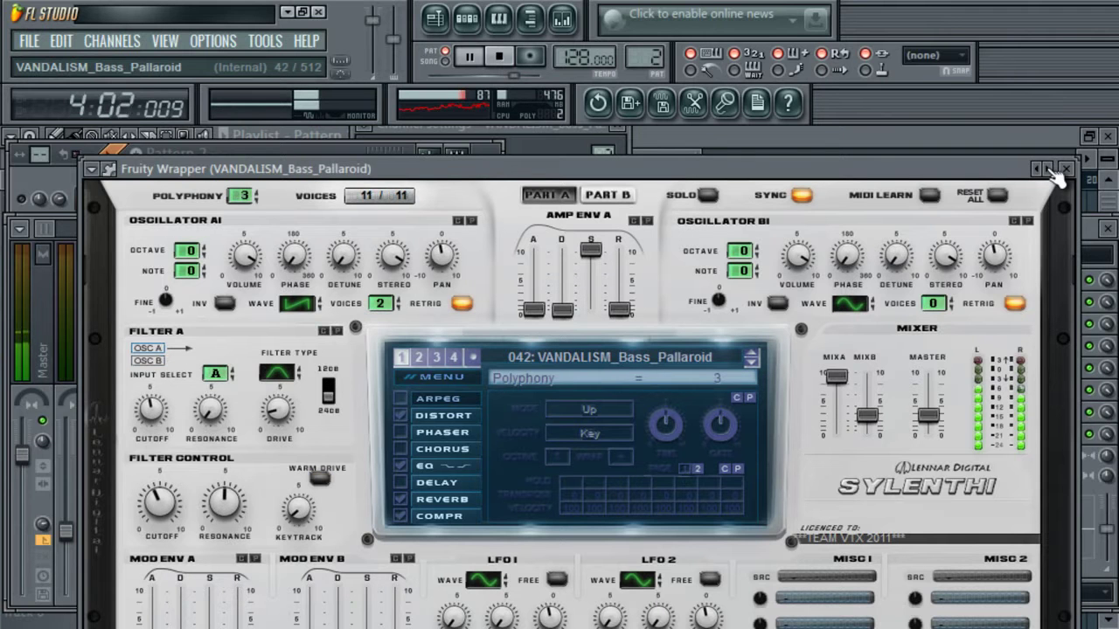
{"action": "left_click", "coordinate": [1048, 168]}
{"action": "left_click", "coordinate": [1049, 168]}
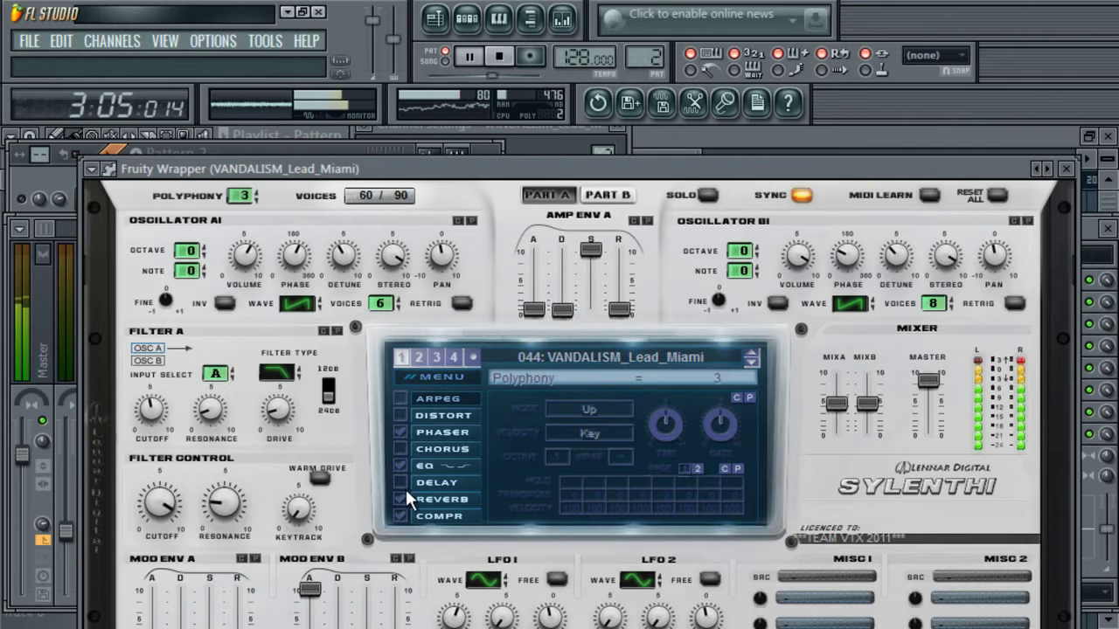
{"action": "left_click", "coordinate": [1049, 168]}
{"action": "left_click", "coordinate": [1049, 169]}
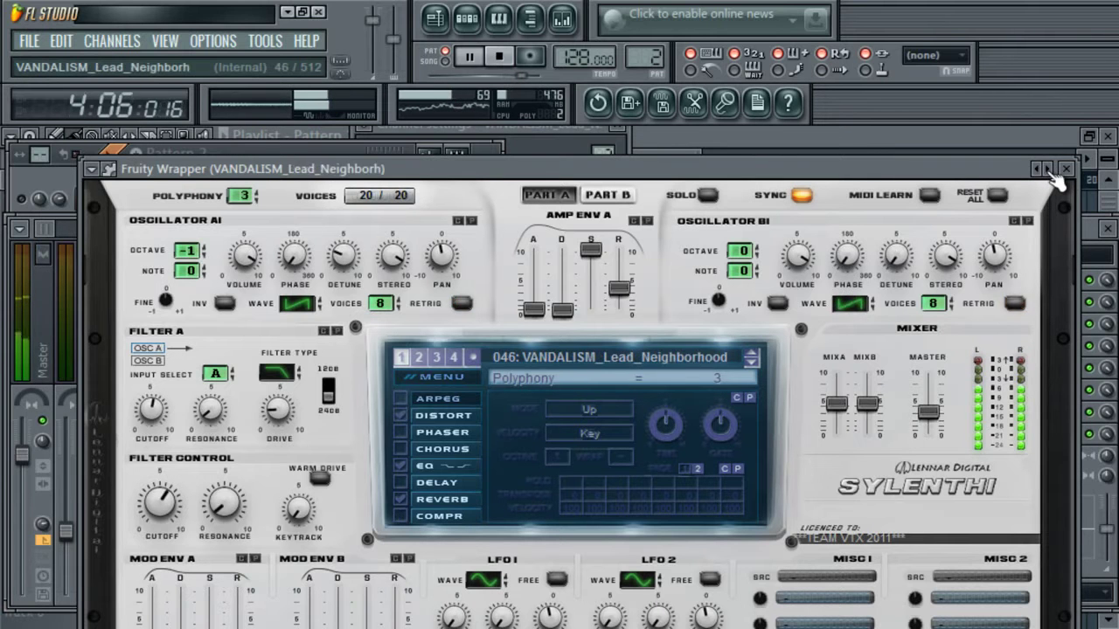
- Compare presets 047 to 053 VANDALISM_Lead_Padobear during playback and settle on 052 VANDALISM_Lead_Koala
{"action": "left_click", "coordinate": [1049, 169]}
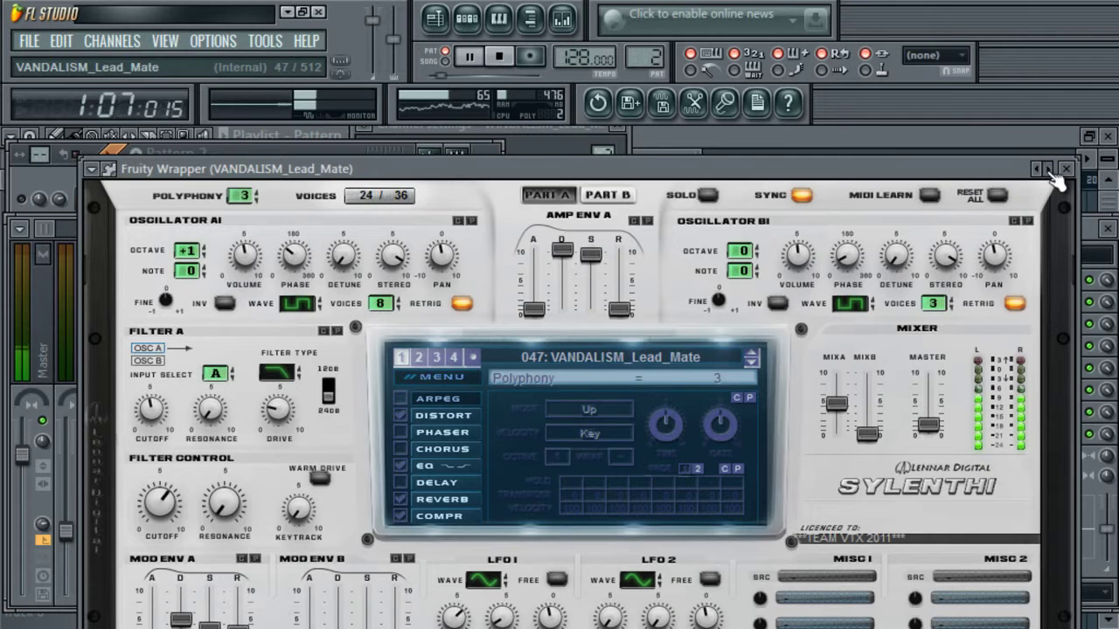
{"action": "left_click", "coordinate": [1049, 168]}
{"action": "left_click", "coordinate": [1049, 169]}
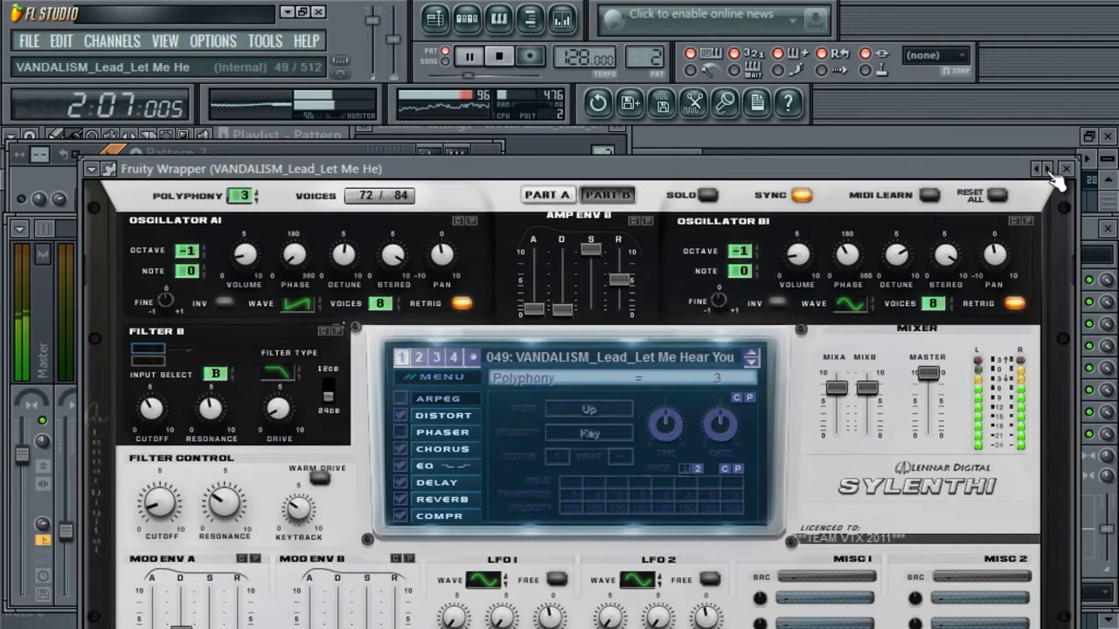
{"action": "left_click", "coordinate": [1049, 169]}
{"action": "left_click", "coordinate": [1048, 169]}
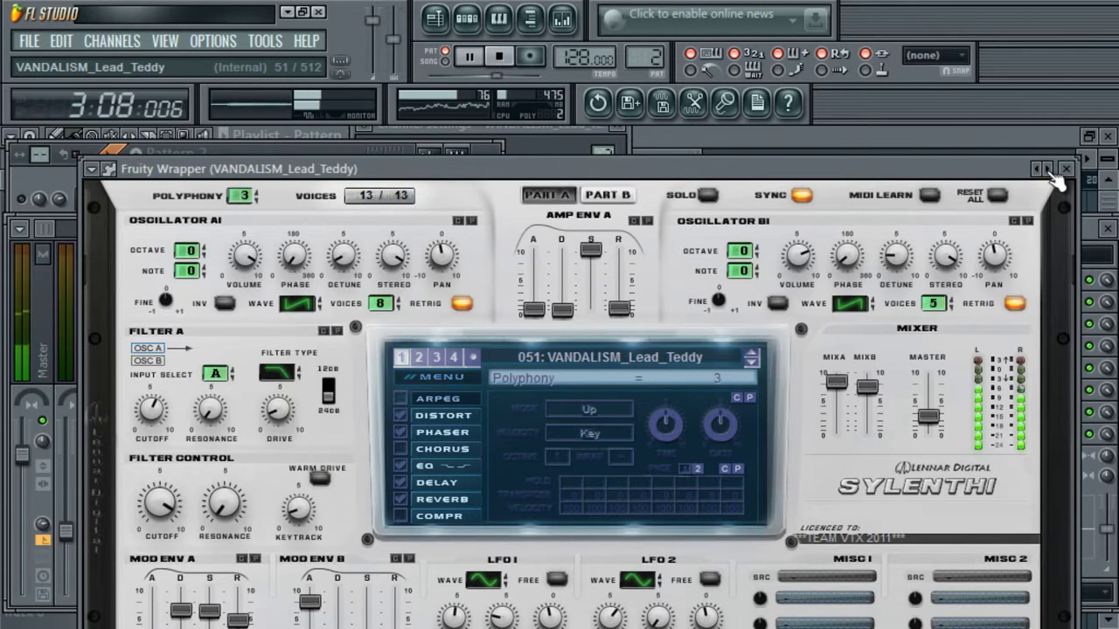
{"action": "left_click", "coordinate": [1049, 168]}
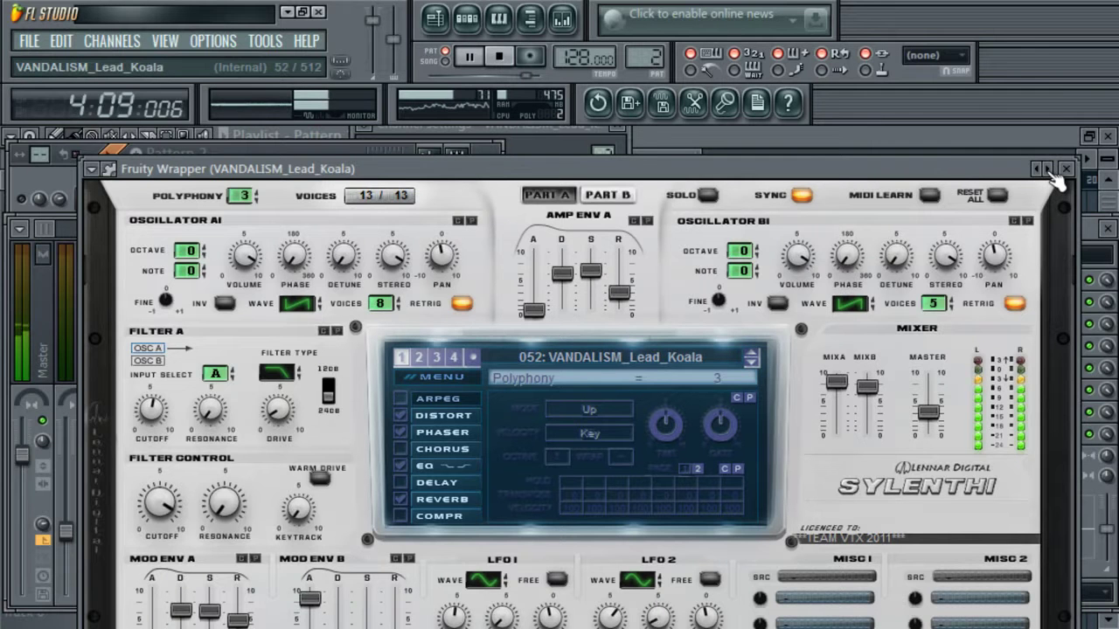
{"action": "left_click", "coordinate": [1049, 168]}
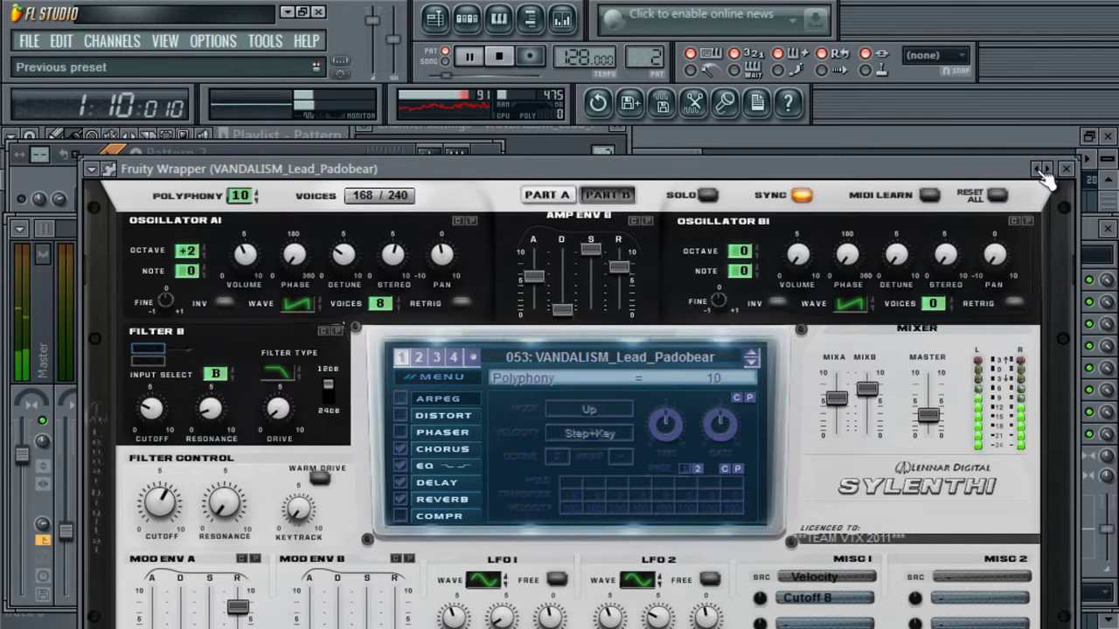
{"action": "left_click", "coordinate": [1040, 169]}
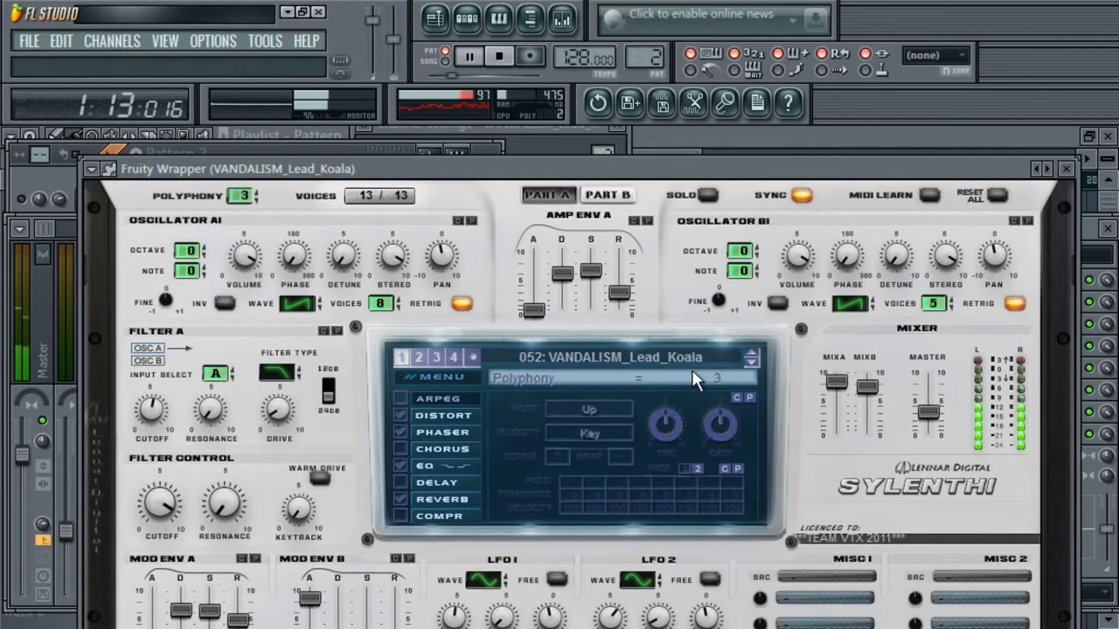
- Turn off distortion and sync in the Koala preset and set Osc A2 to 3 voices
{"action": "left_click", "coordinate": [399, 416]}
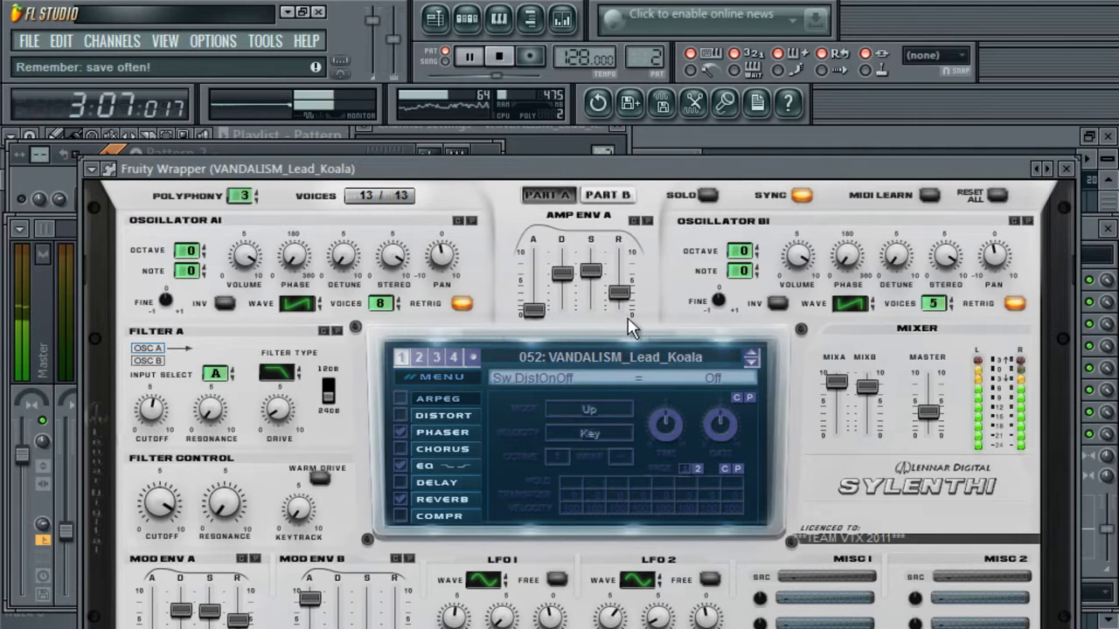
{"action": "left_click", "coordinate": [945, 308]}
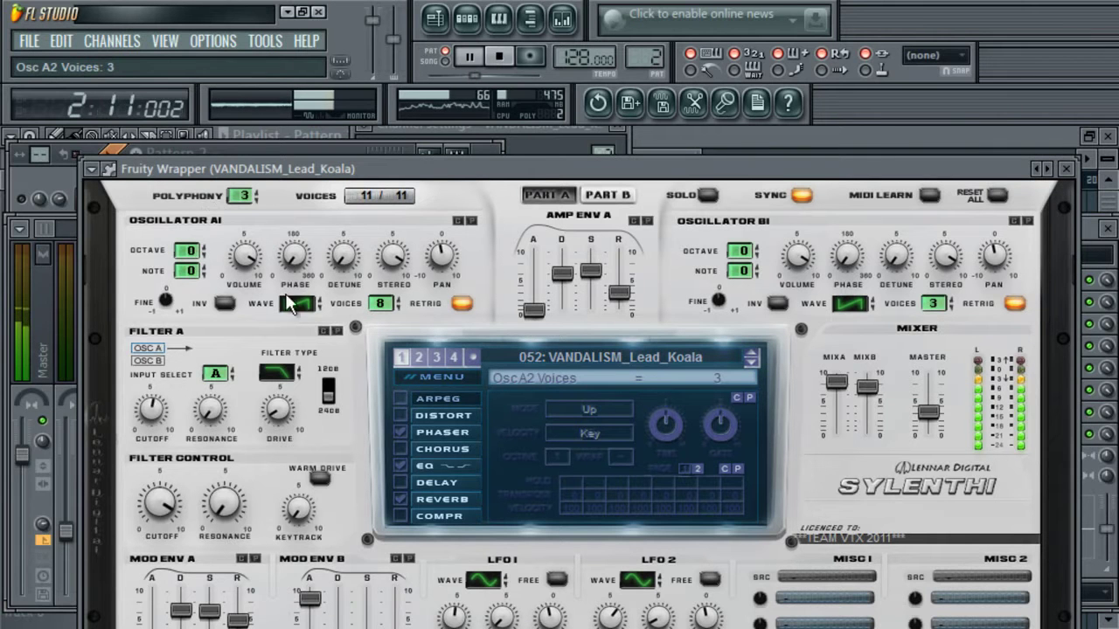
{"action": "left_click", "coordinate": [608, 194]}
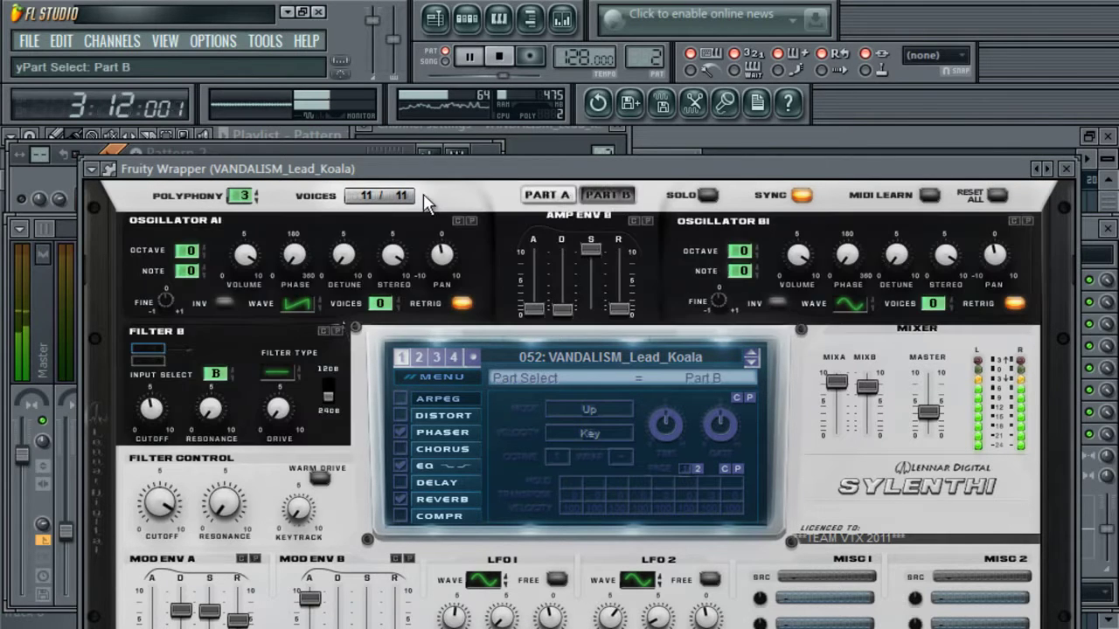
{"action": "left_click", "coordinate": [547, 194]}
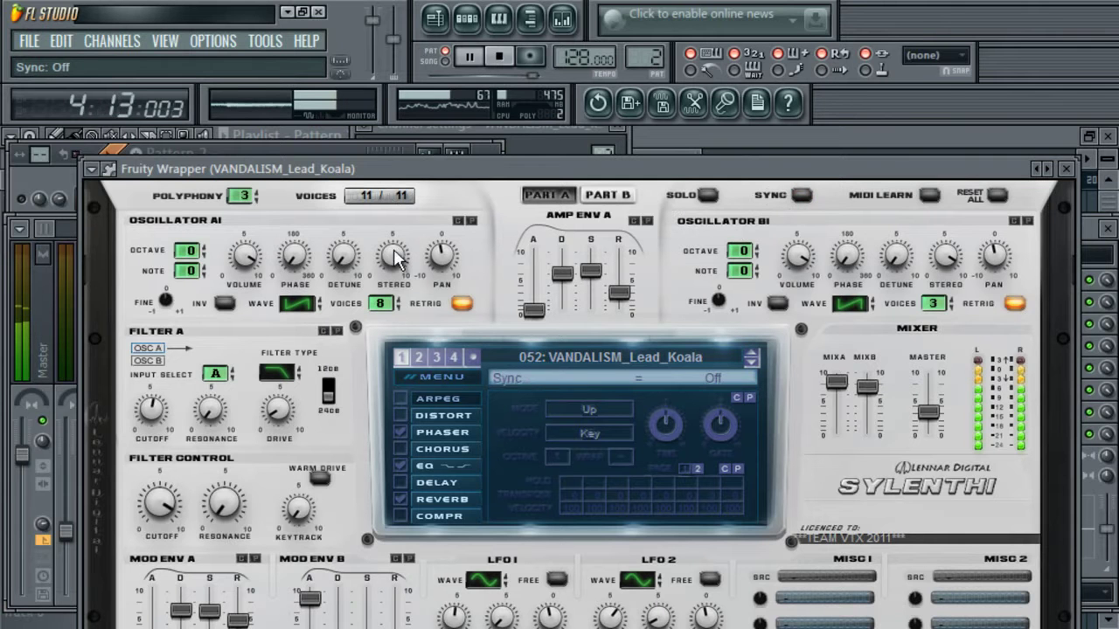
- Delete the Koala lead's lower-octave notes and replace its final note by extending the preceding E6 note to the end of bar 4
{"action": "left_click", "coordinate": [214, 153]}
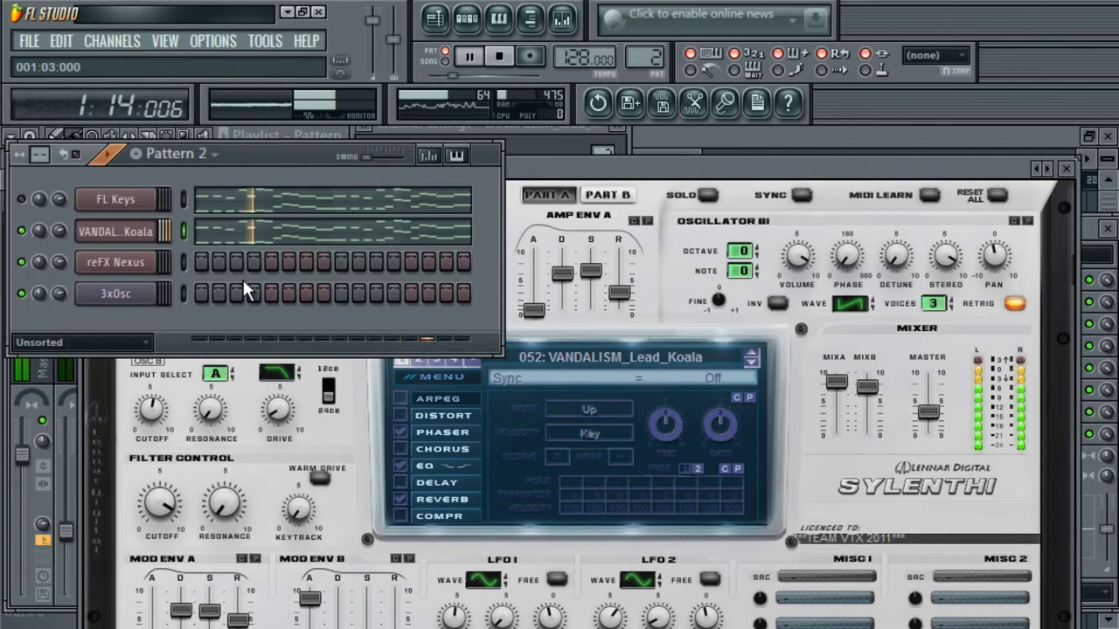
{"action": "left_click", "coordinate": [258, 240]}
{"action": "scroll", "coordinate": [1019, 289], "scroll_direction": "down", "scroll_amount": 4}
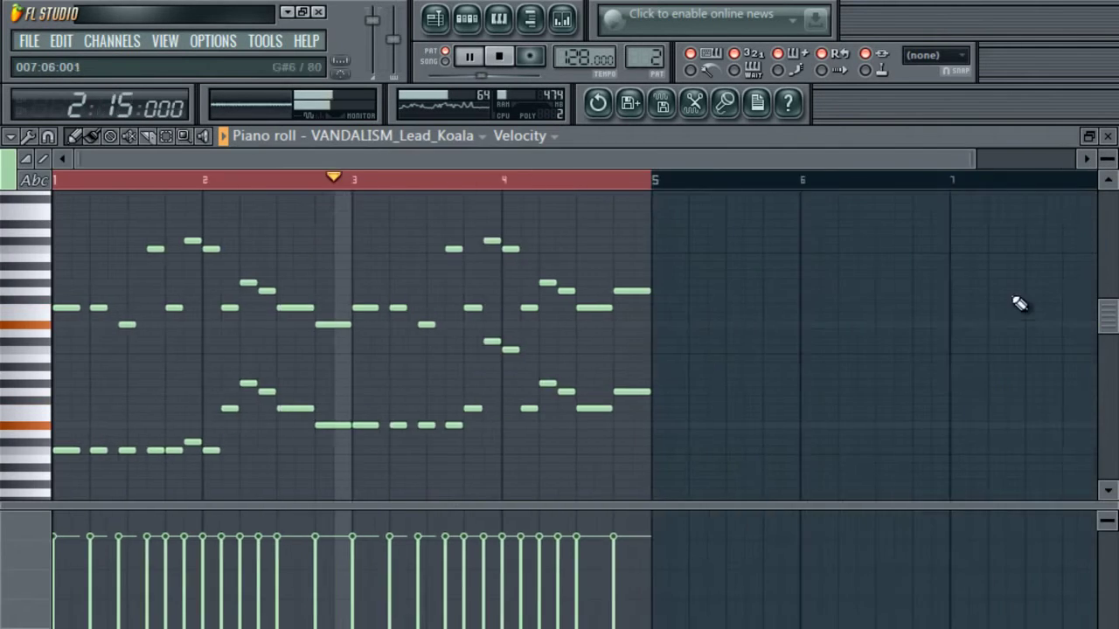
{"action": "left_click_drag", "start_coordinate": [694, 329], "coordinate": [26, 491]}
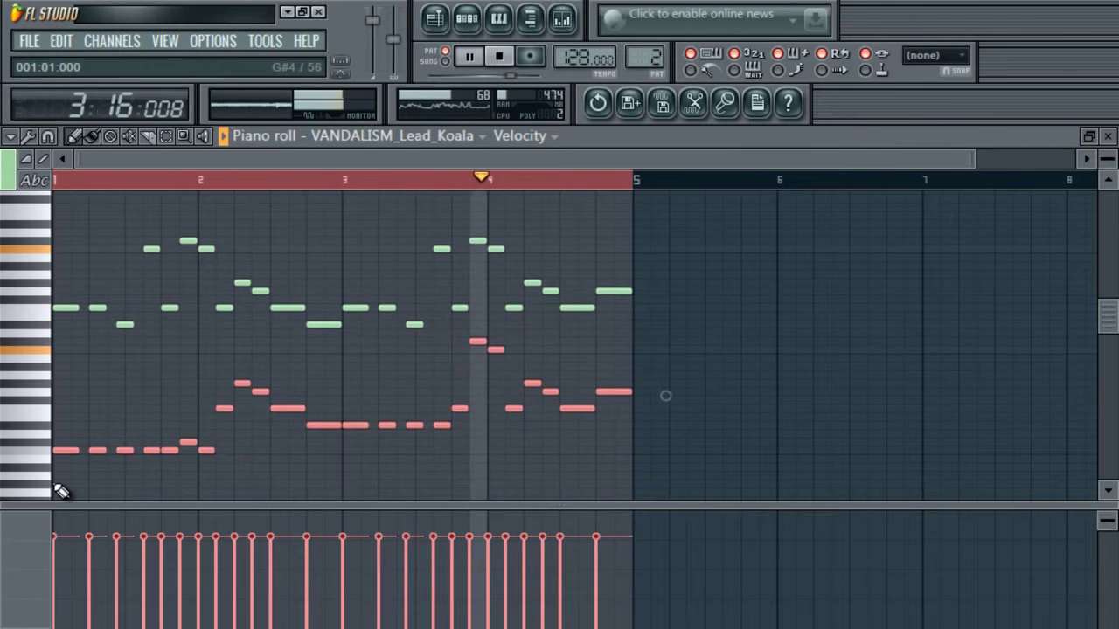
{"action": "key", "text": "Delete"}
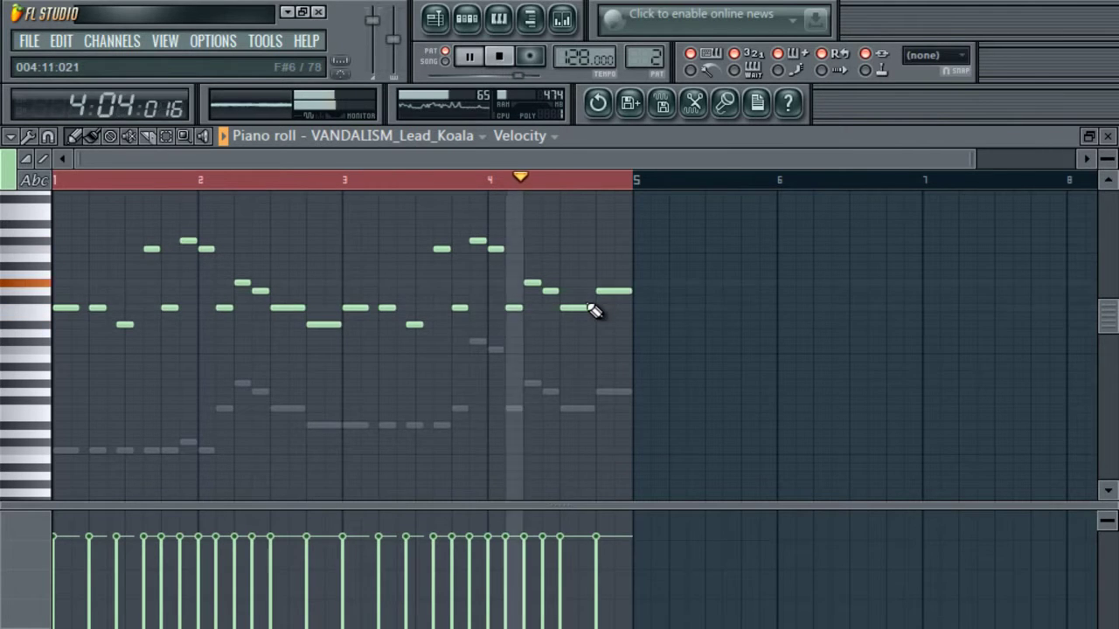
{"action": "left_click_drag", "start_coordinate": [618, 293], "coordinate": [602, 314]}
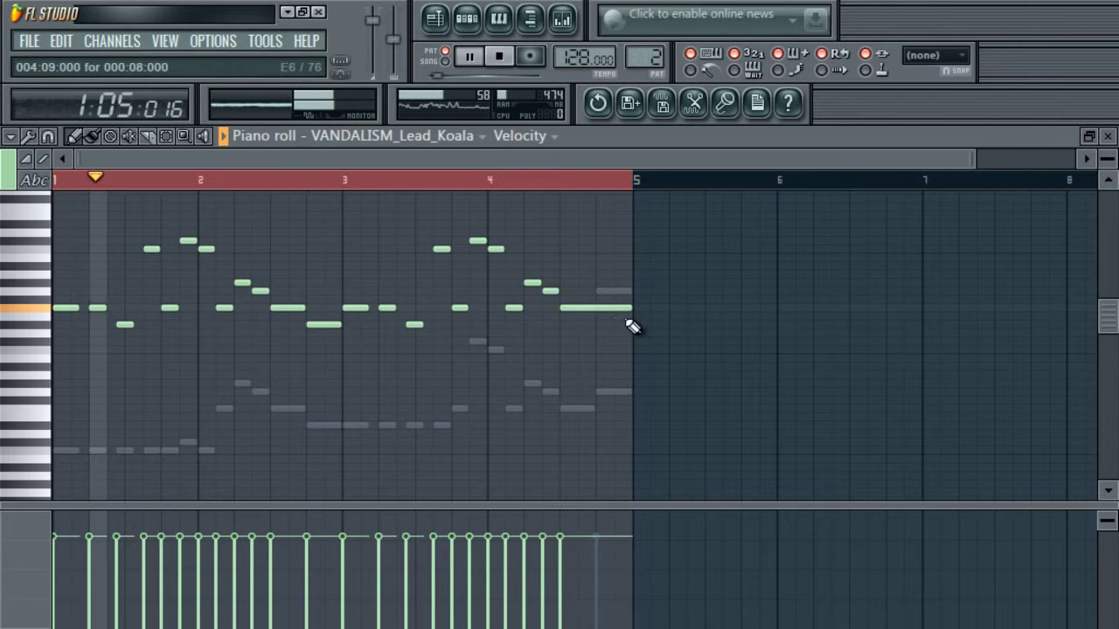
- Open the effect choices for the first effect slot of the lead's mixer track, insert 3
{"action": "left_click", "coordinate": [564, 21]}
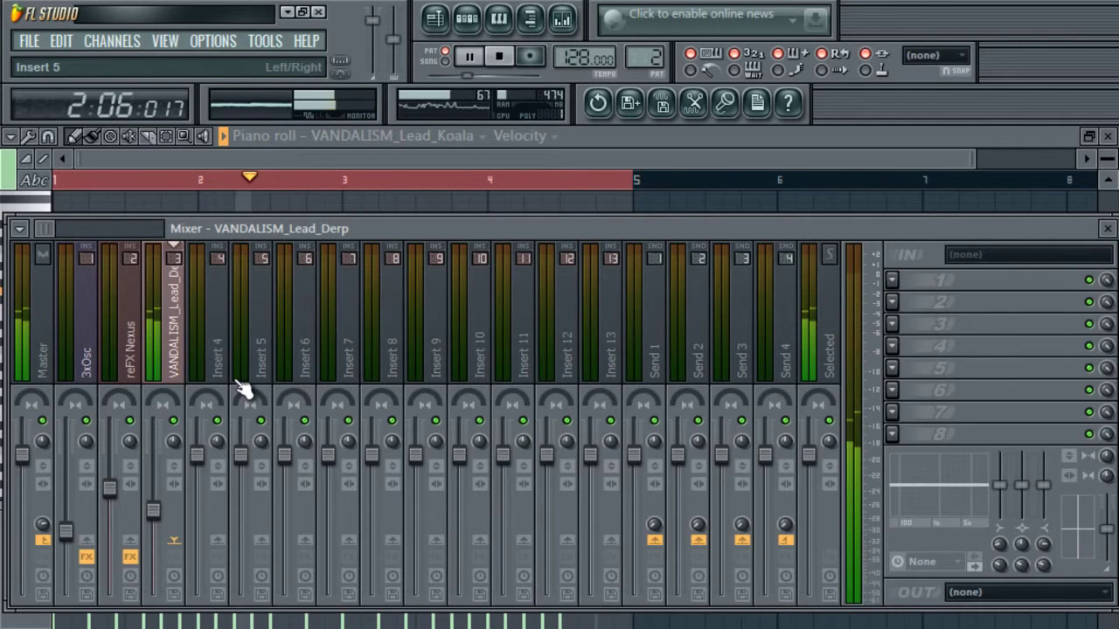
{"action": "left_click", "coordinate": [889, 281]}
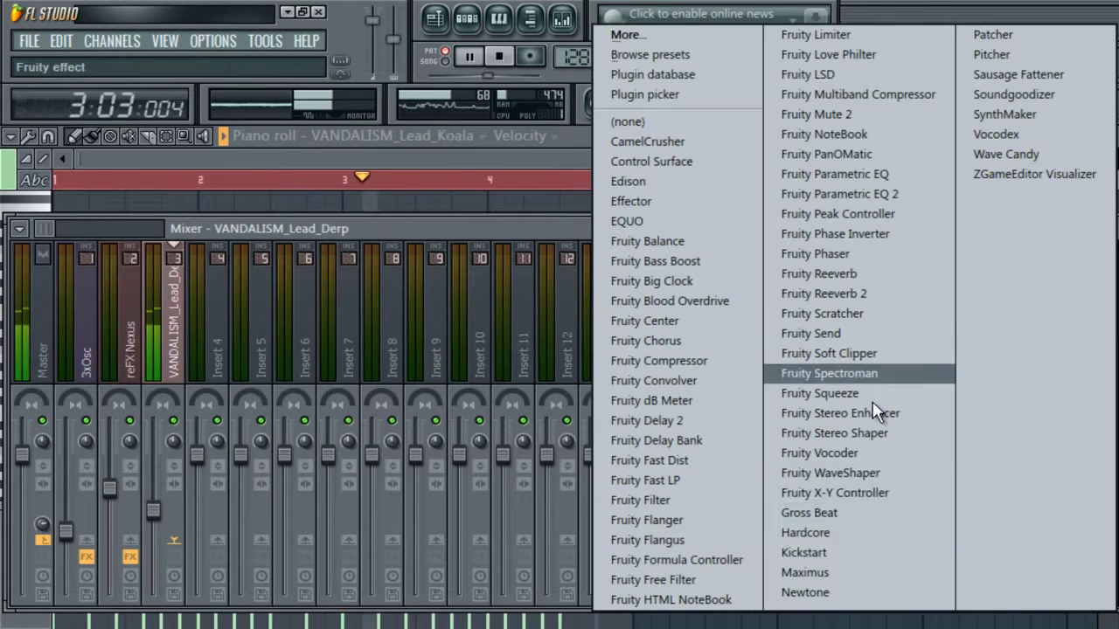
- Load Kickstart on the VANDALISM_Lead_Derp mixer track and place Pattern 2 on Track 2 at bar 9
{"action": "left_click", "coordinate": [850, 549]}
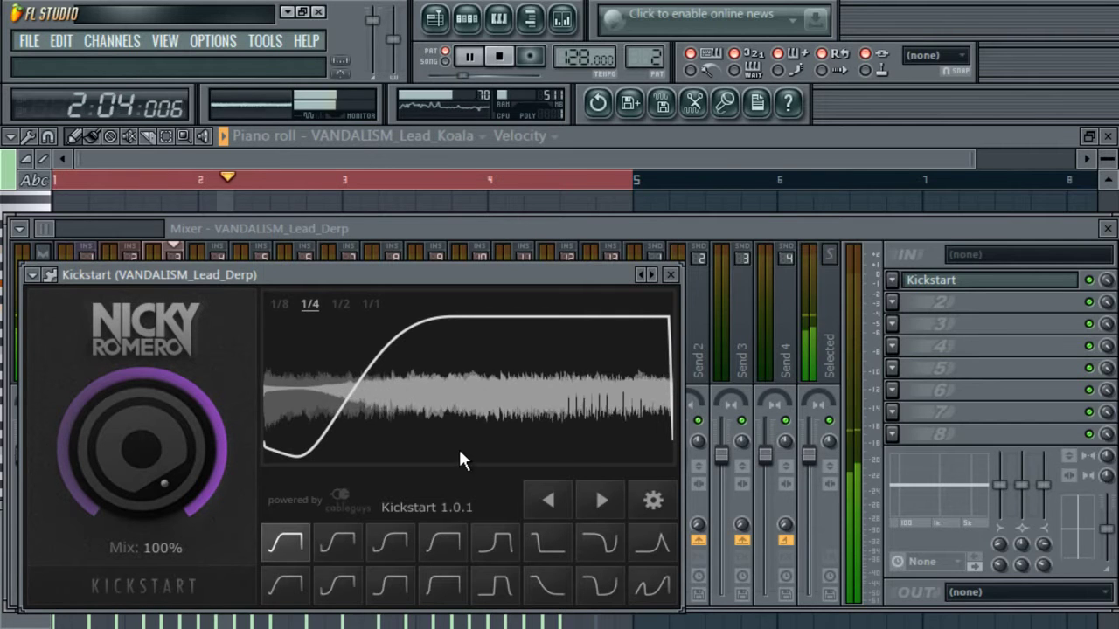
{"action": "left_click", "coordinate": [446, 23]}
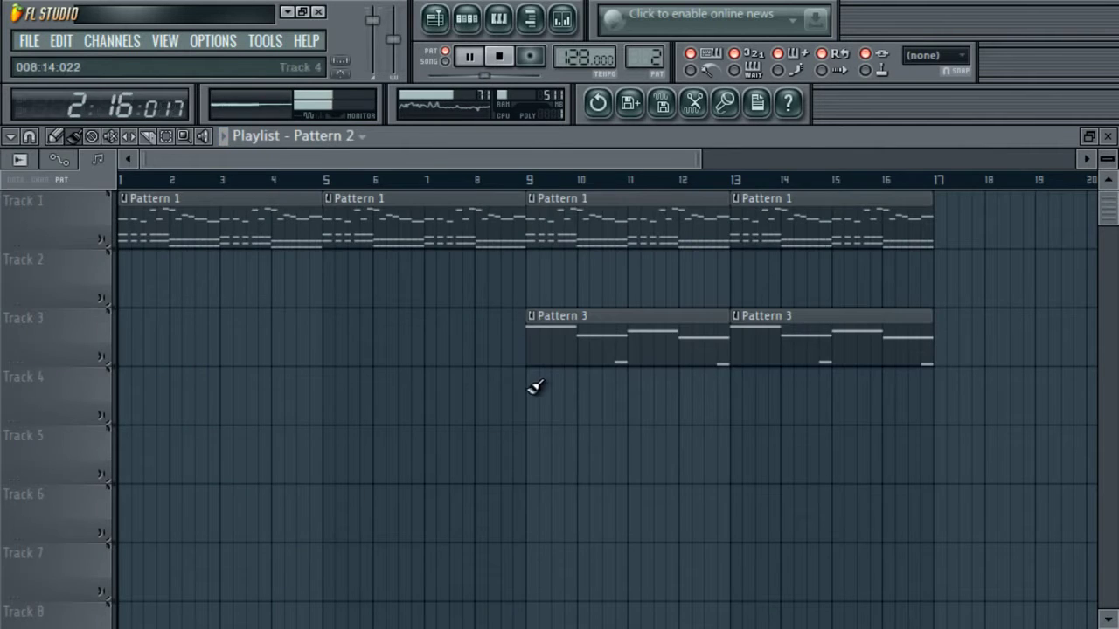
{"action": "left_click", "coordinate": [531, 287]}
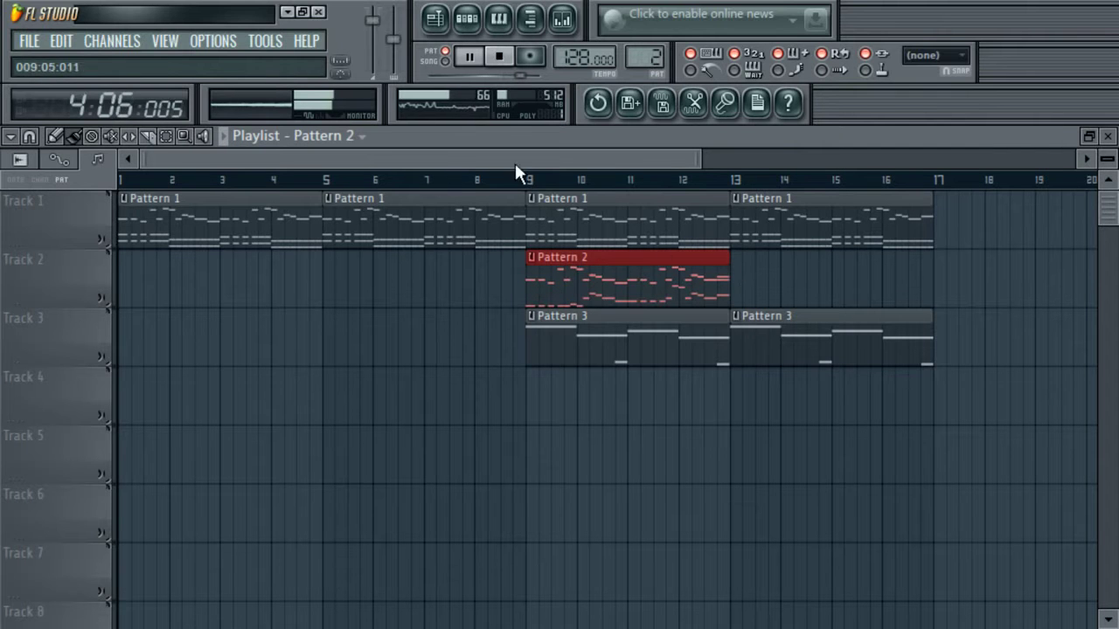
- Clear the FL Keys notes from Pattern 2, leaving the lead notes in place
{"action": "left_click", "coordinate": [467, 23]}
{"action": "right_click", "coordinate": [148, 199]}
{"action": "mouse_move", "coordinate": [262, 300]}
{"action": "left_click", "coordinate": [323, 301]}
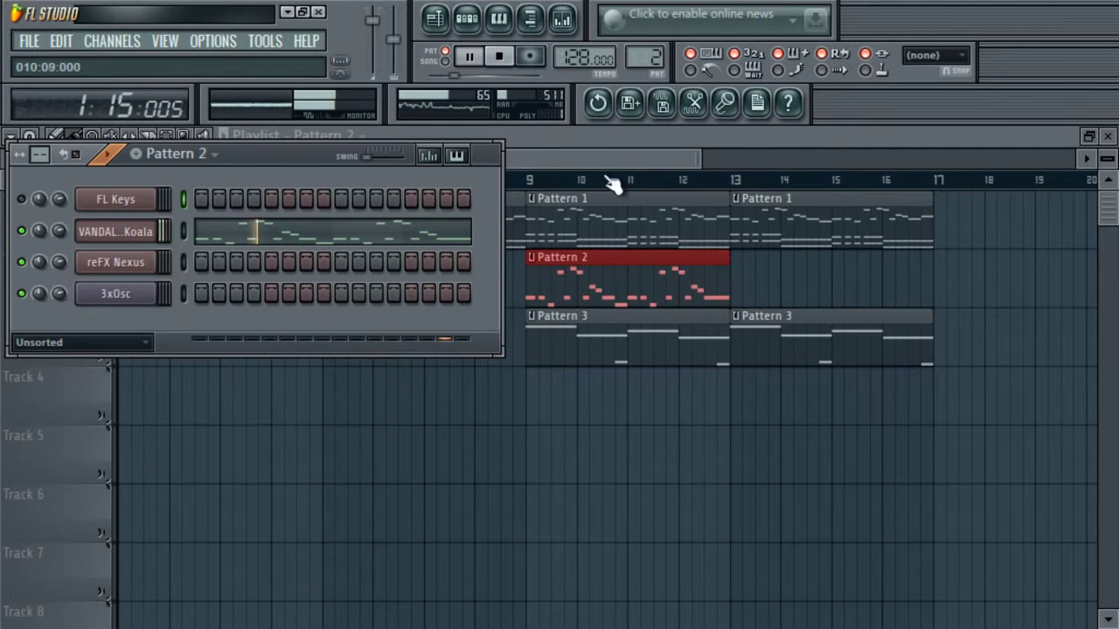
- In Pattern 2's lead melody, shorten the last F6 note and add a G6 note after it, ending at bar 5
{"action": "left_click", "coordinate": [414, 238]}
{"action": "left_click_drag", "start_coordinate": [255, 158], "coordinate": [774, 249]}
{"action": "left_click_drag", "start_coordinate": [797, 398], "coordinate": [753, 394]}
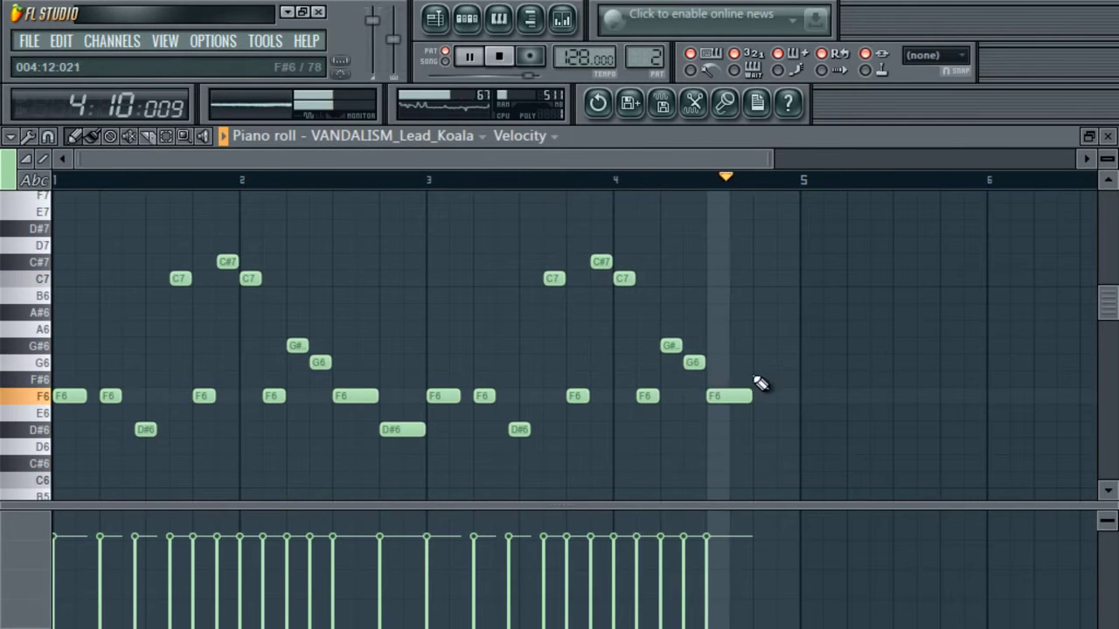
{"action": "left_click", "coordinate": [762, 362]}
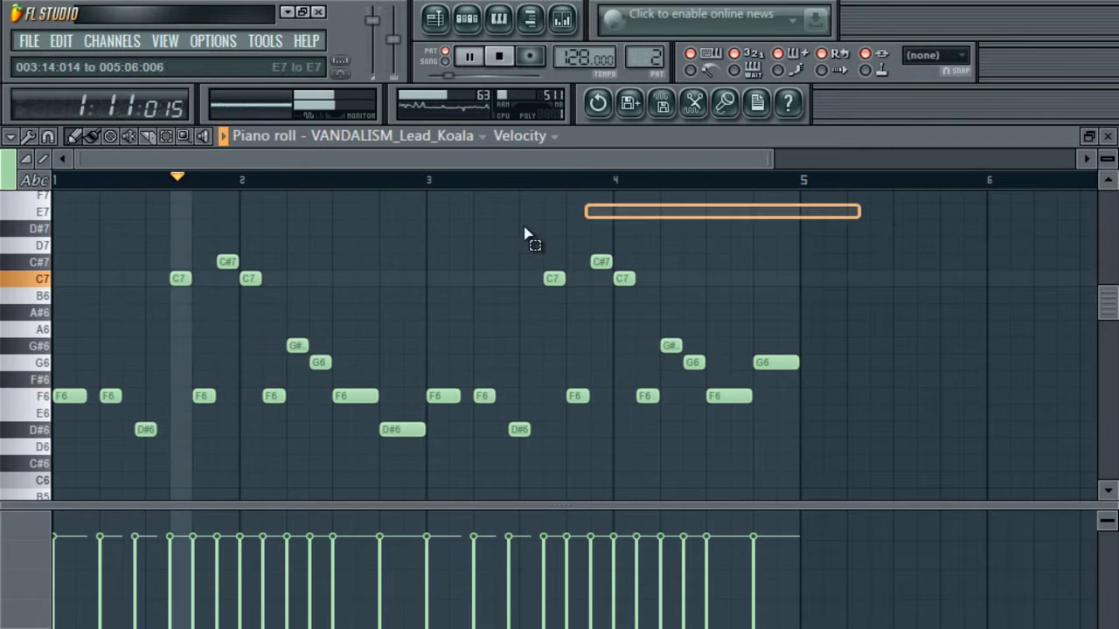
- Try the whole lead melody one octave lower
{"action": "key", "text": "ctrl+a"}
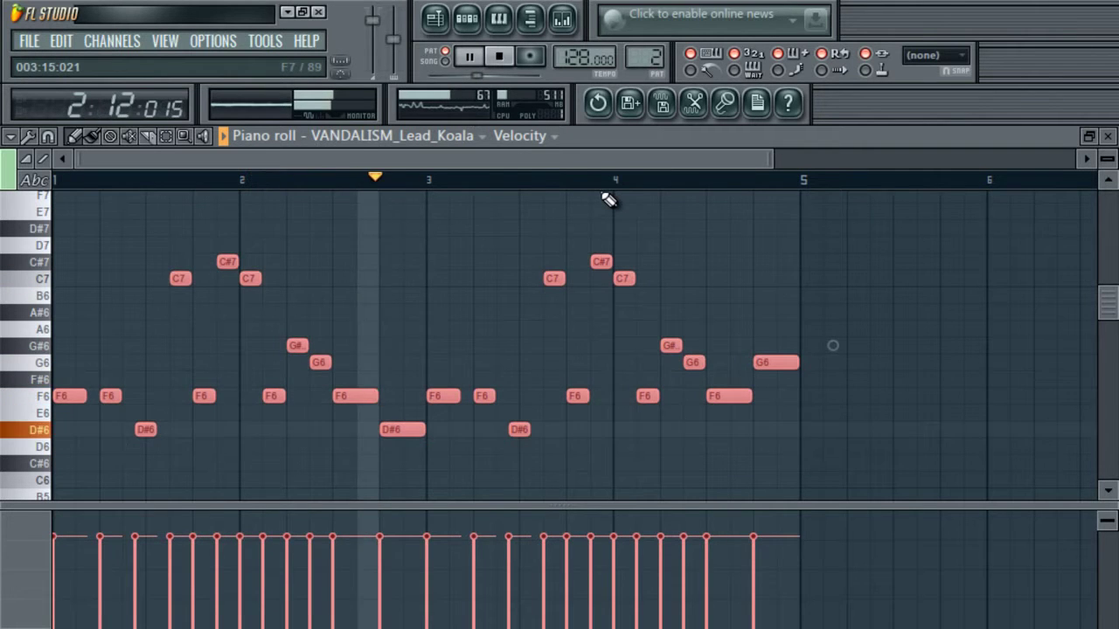
{"action": "key", "text": "ctrl+Down"}
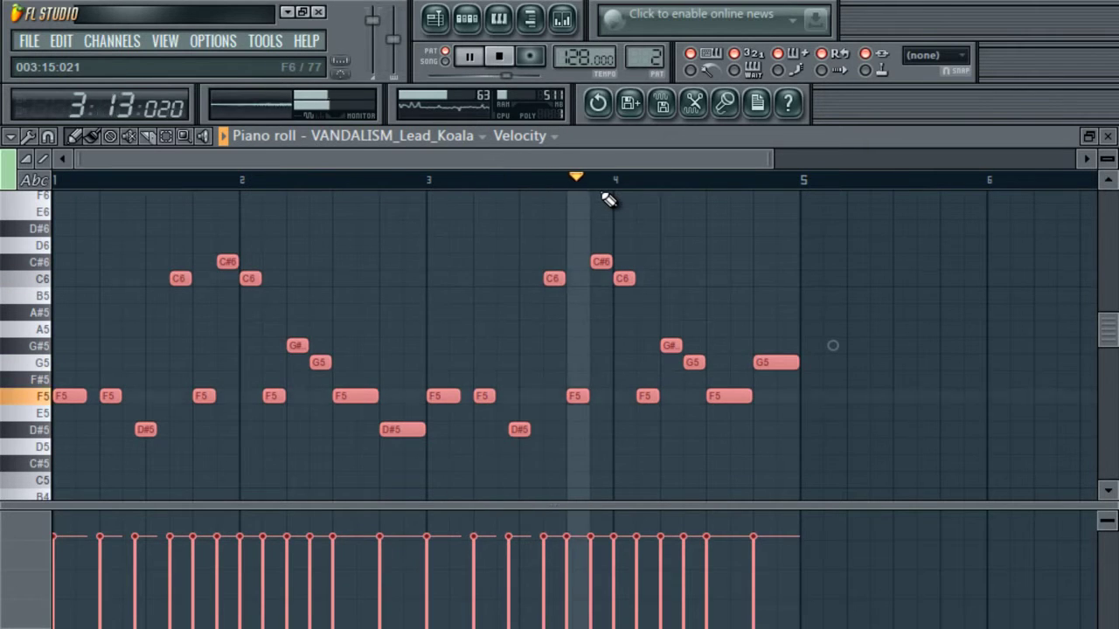
{"action": "key", "text": "ctrl+Up"}
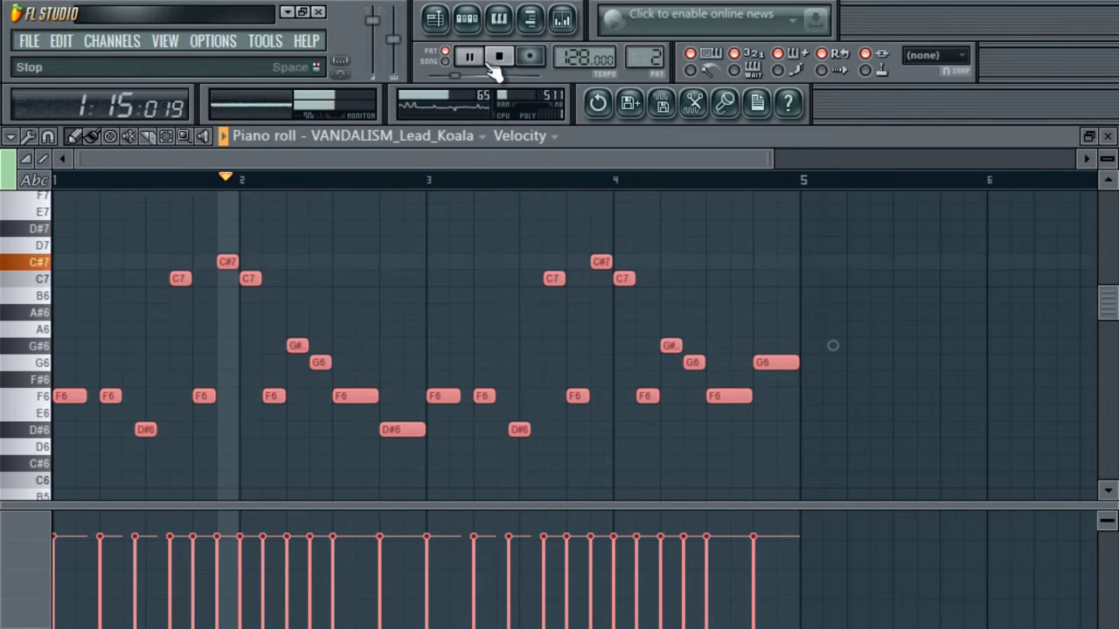
- Use the lead melody in Pattern 4 with its final F6 note extended to bar 5, and place the pattern on Track 4 at bar 13
{"action": "left_click_drag", "start_coordinate": [656, 57], "coordinate": [655, 46]}
{"action": "left_click_drag", "start_coordinate": [750, 398], "coordinate": [797, 399]}
{"action": "key", "text": "F5"}
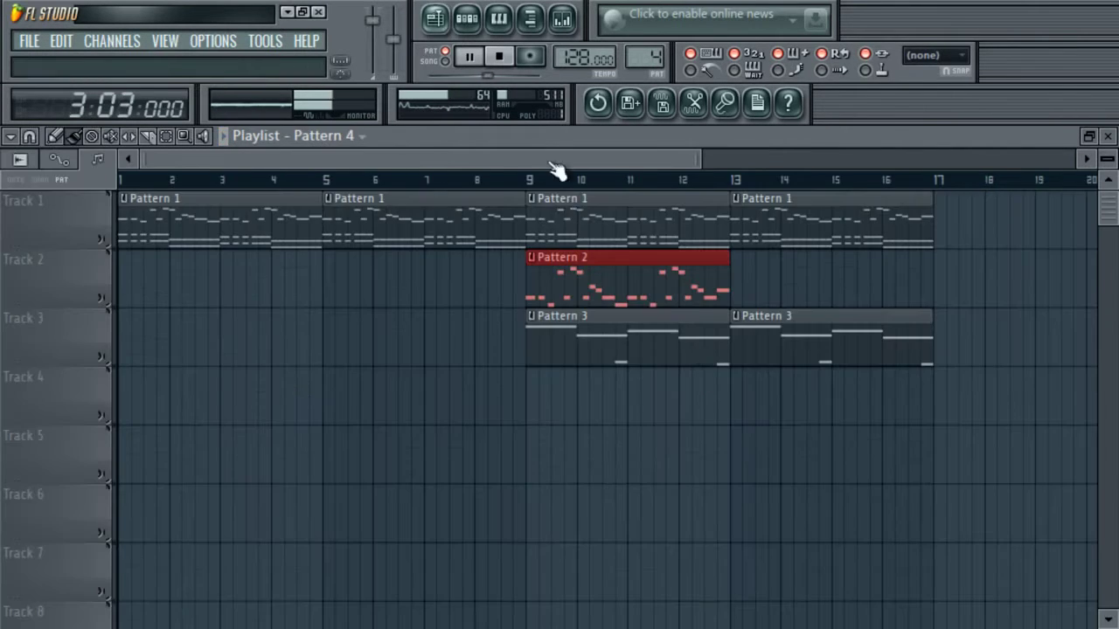
{"action": "left_click", "coordinate": [736, 392]}
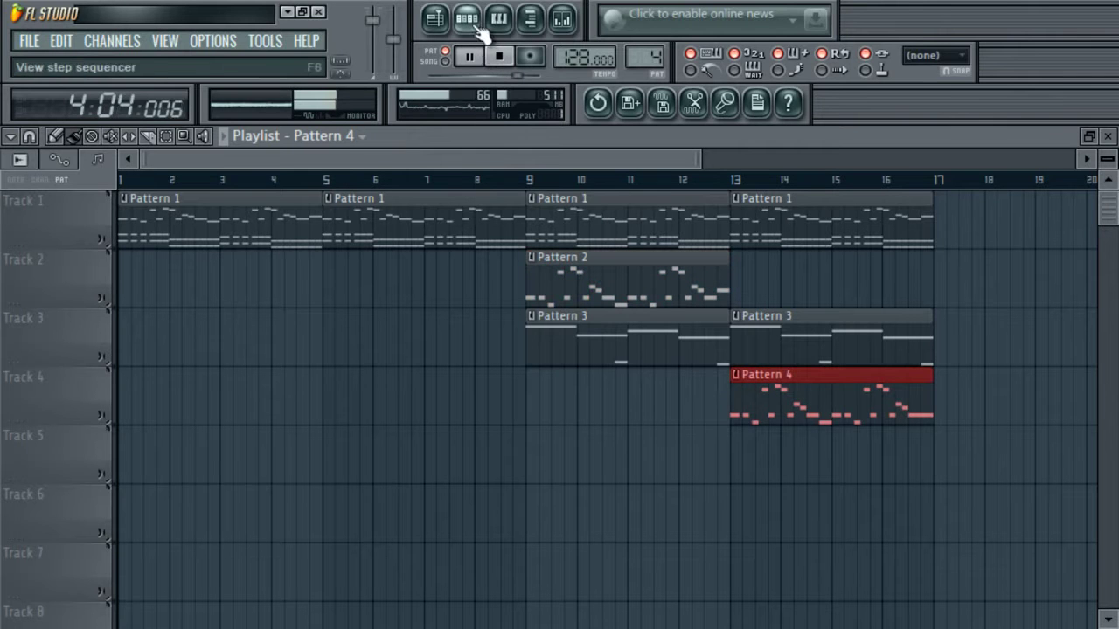
- Review Pattern 2's lead notes in the piano roll and stop playback
{"action": "left_click", "coordinate": [550, 288]}
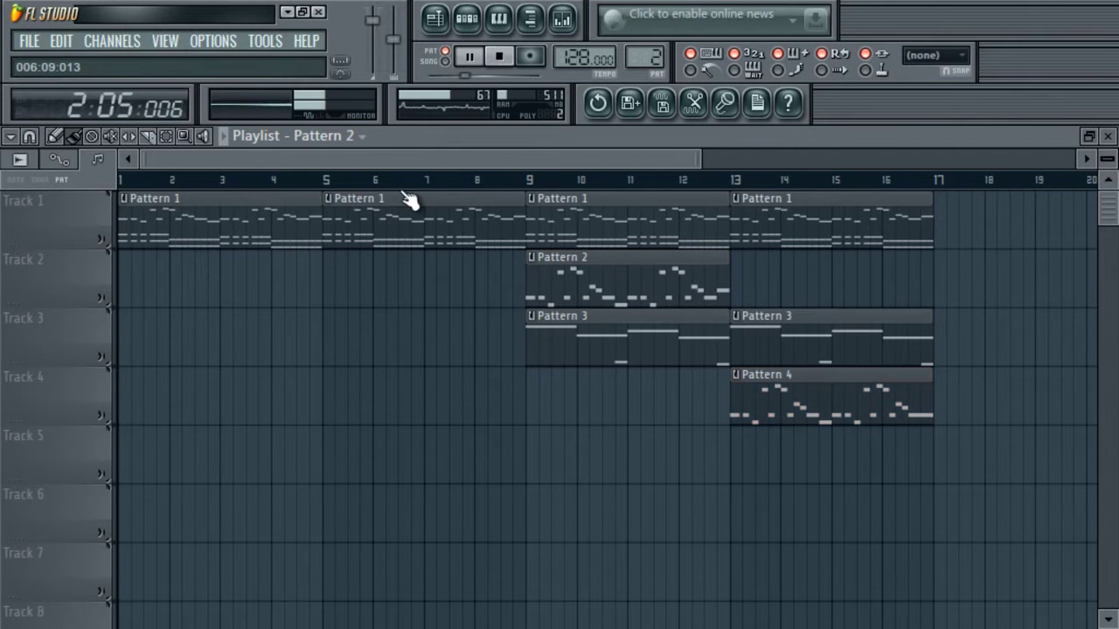
{"action": "key", "text": "F7"}
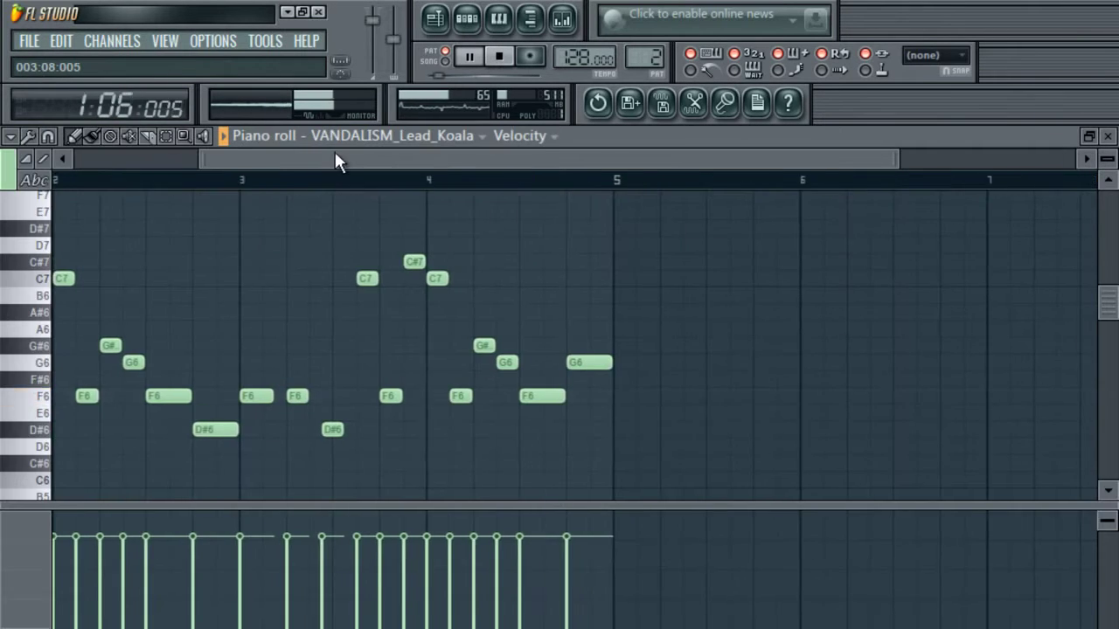
{"action": "left_click", "coordinate": [499, 55]}
- Give Pattern 5 a single F6 lead note trimmed to one bar, and place the pattern on Track 5 at bar 8
{"action": "left_click", "coordinate": [467, 18]}
{"action": "left_click_drag", "start_coordinate": [635, 60], "coordinate": [635, 39]}
{"action": "left_click", "coordinate": [62, 396]}
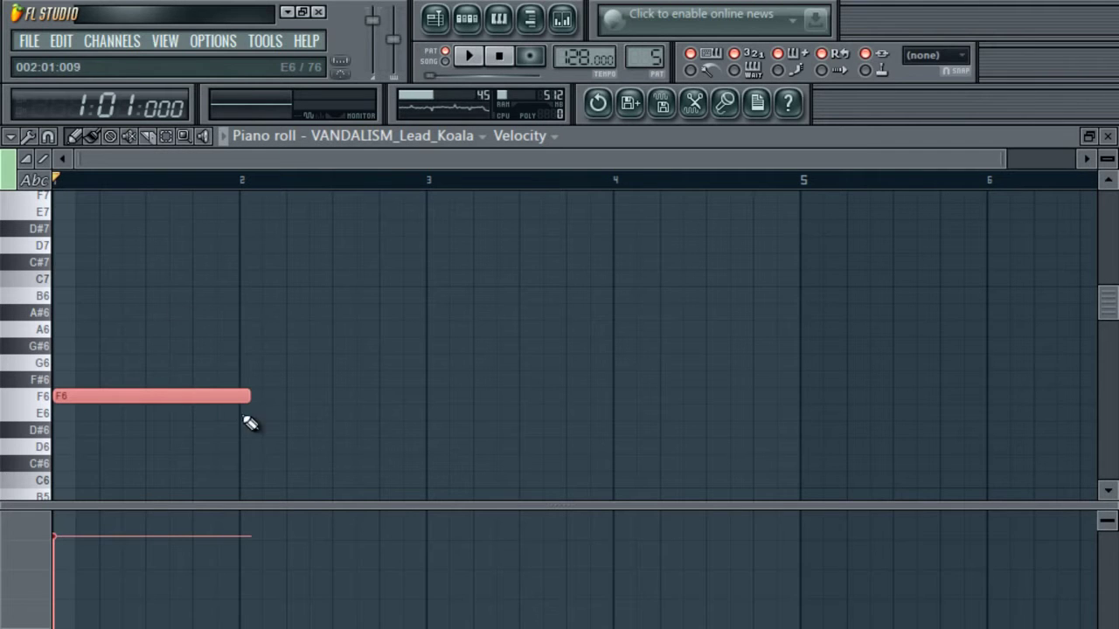
{"action": "left_click_drag", "start_coordinate": [244, 358], "coordinate": [244, 357]}
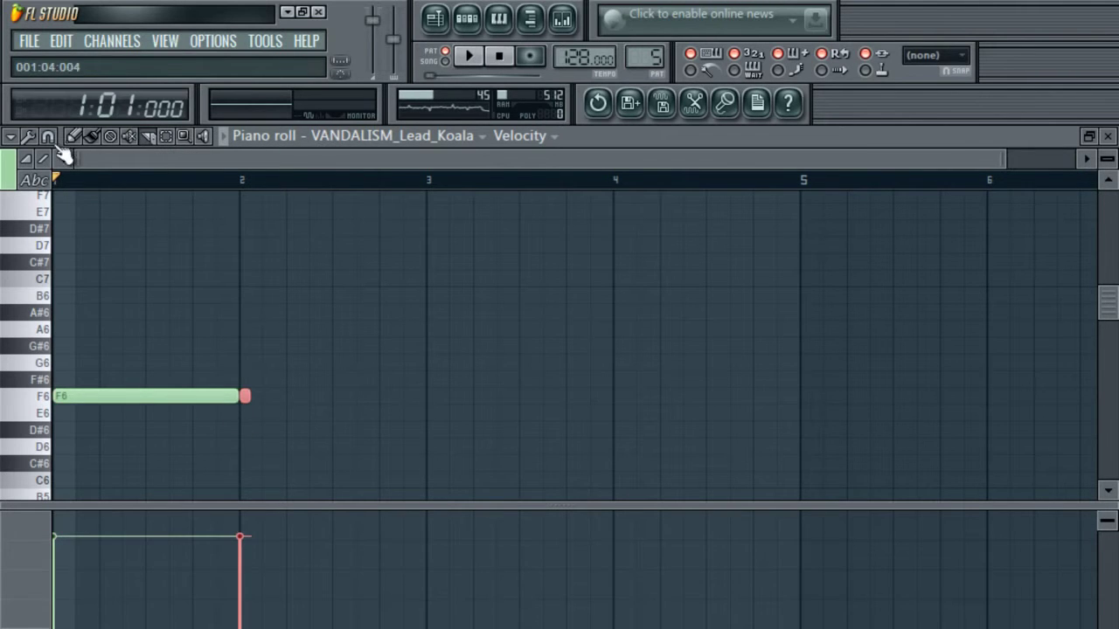
{"action": "right_click", "coordinate": [245, 396]}
{"action": "left_click", "coordinate": [430, 24]}
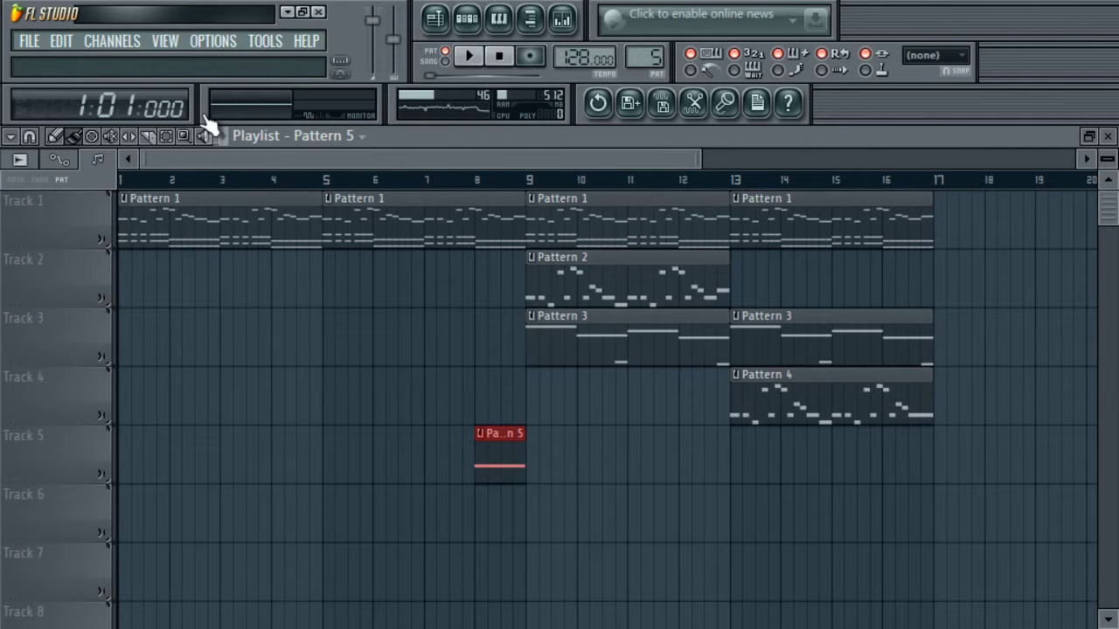
- Create an automation clip over bar 8 for Kickstart's mix level on the lead's mixer track
{"action": "left_click_drag", "start_coordinate": [476, 188], "coordinate": [527, 192]}
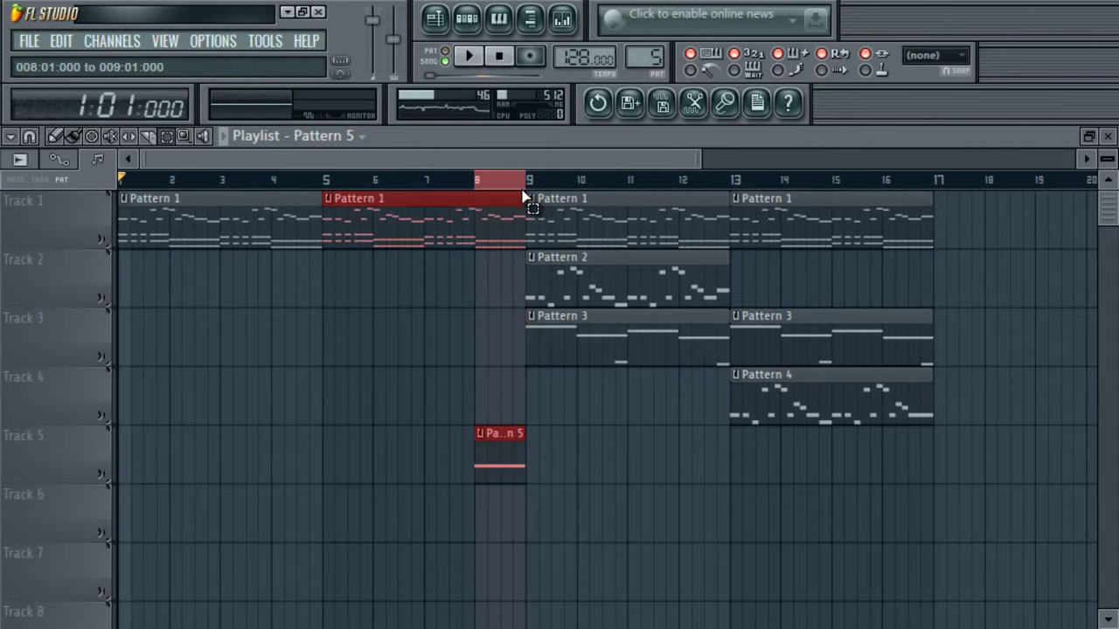
{"action": "left_click", "coordinate": [562, 24]}
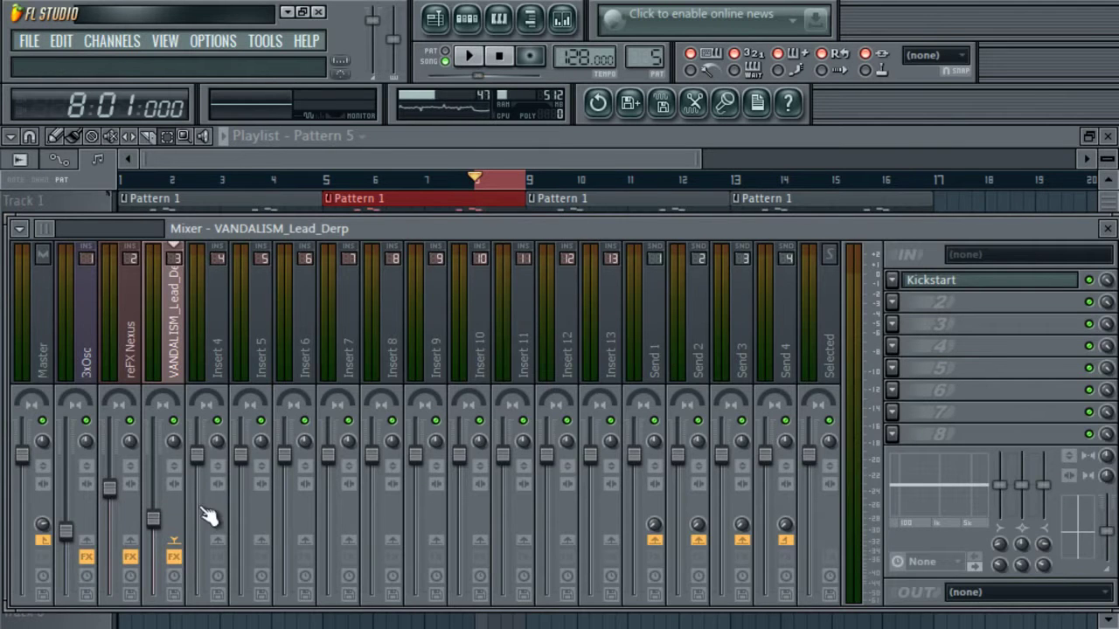
{"action": "right_click", "coordinate": [1107, 279]}
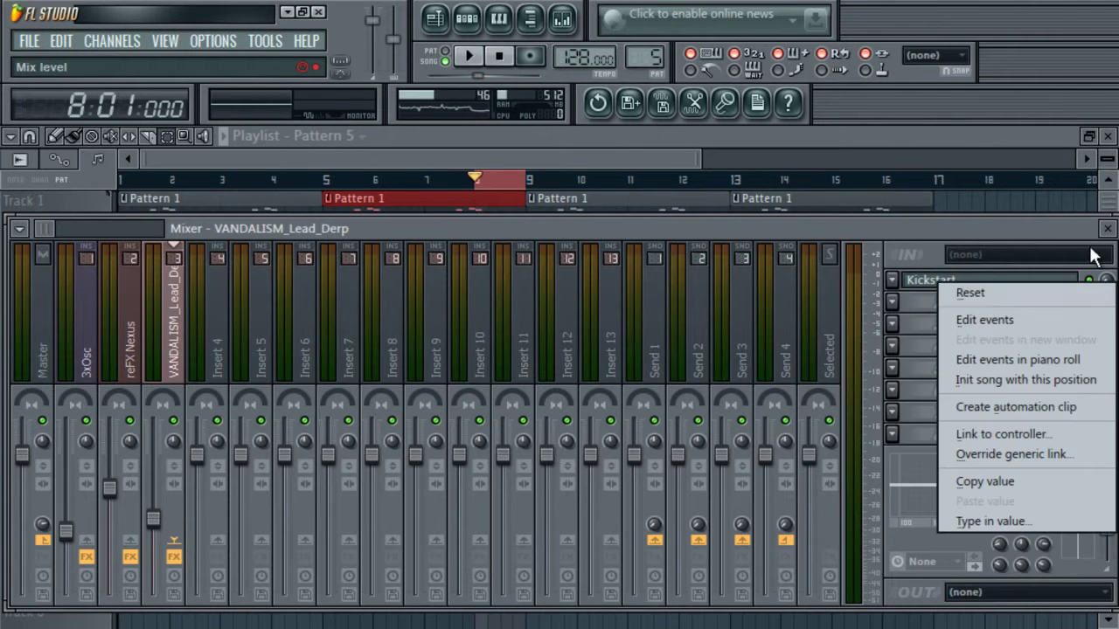
{"action": "left_click", "coordinate": [1013, 408]}
{"action": "left_click", "coordinate": [353, 147]}
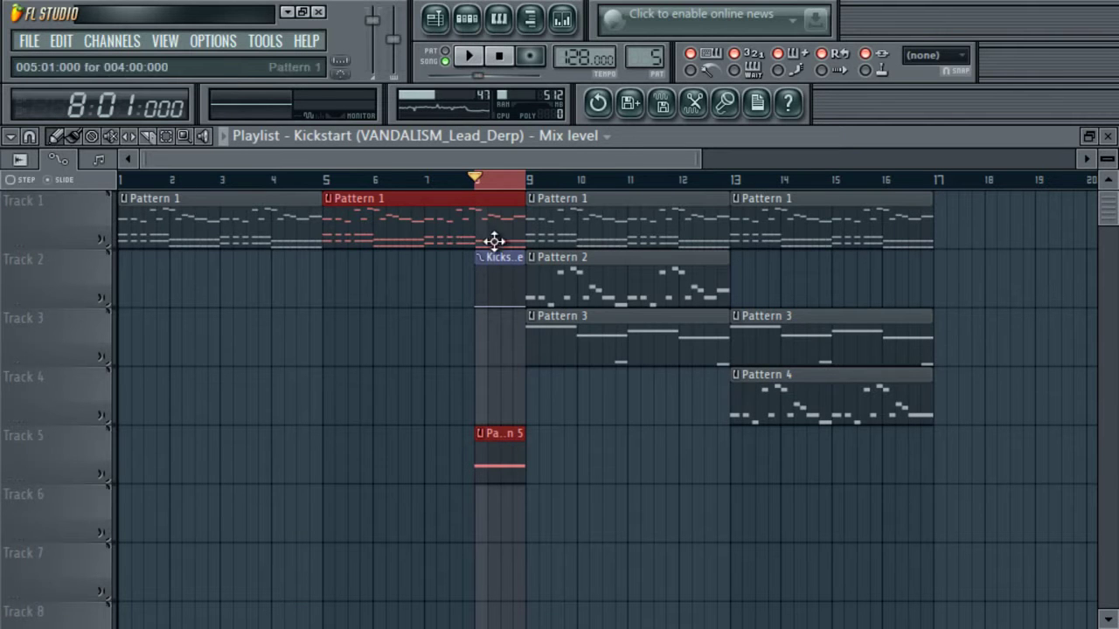
- Move the Kickstart automation clip to Track 4, make it jump from minimum to maximum at bar 9, and end it at bar 10
{"action": "left_click_drag", "start_coordinate": [502, 290], "coordinate": [539, 376]}
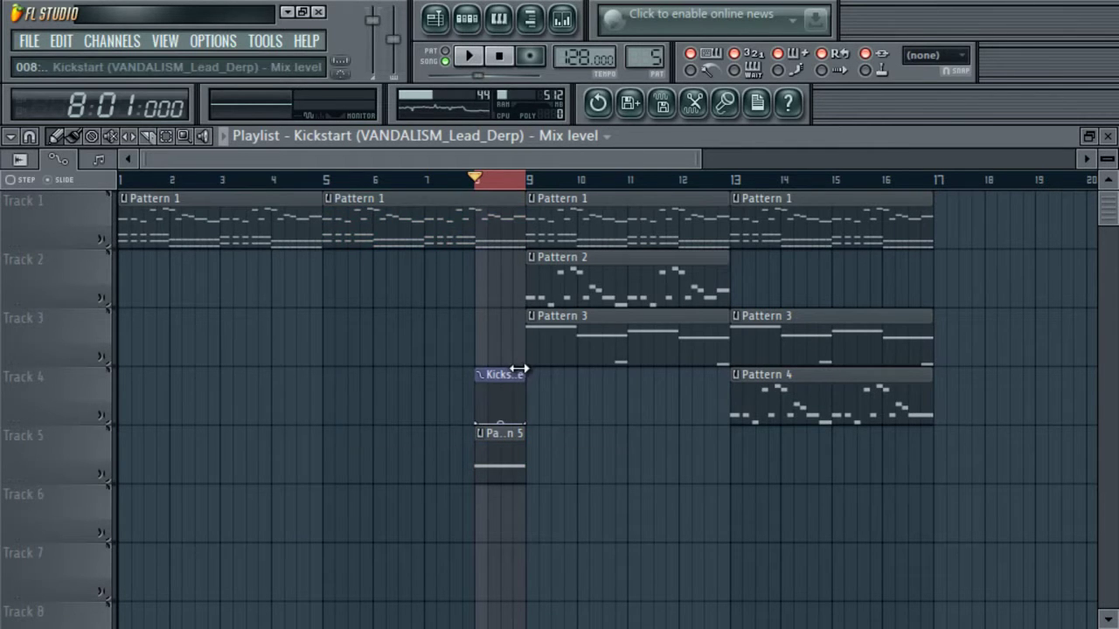
{"action": "double_click", "coordinate": [515, 373]}
{"action": "left_click", "coordinate": [690, 141]}
{"action": "left_click_drag", "start_coordinate": [521, 375], "coordinate": [693, 376]}
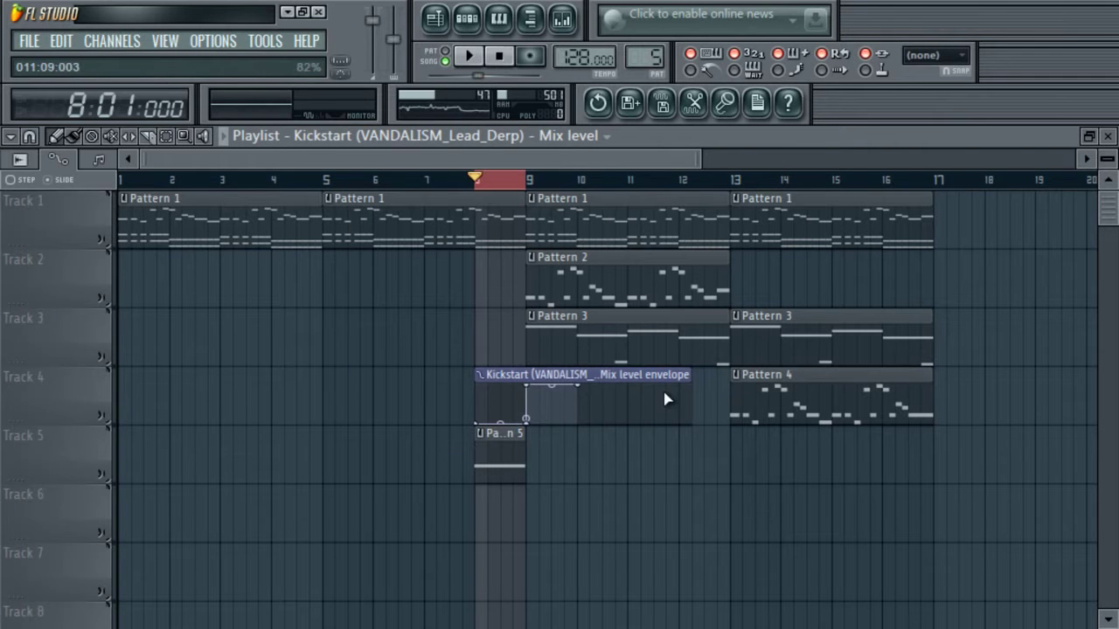
{"action": "left_click_drag", "start_coordinate": [682, 375], "coordinate": [572, 382]}
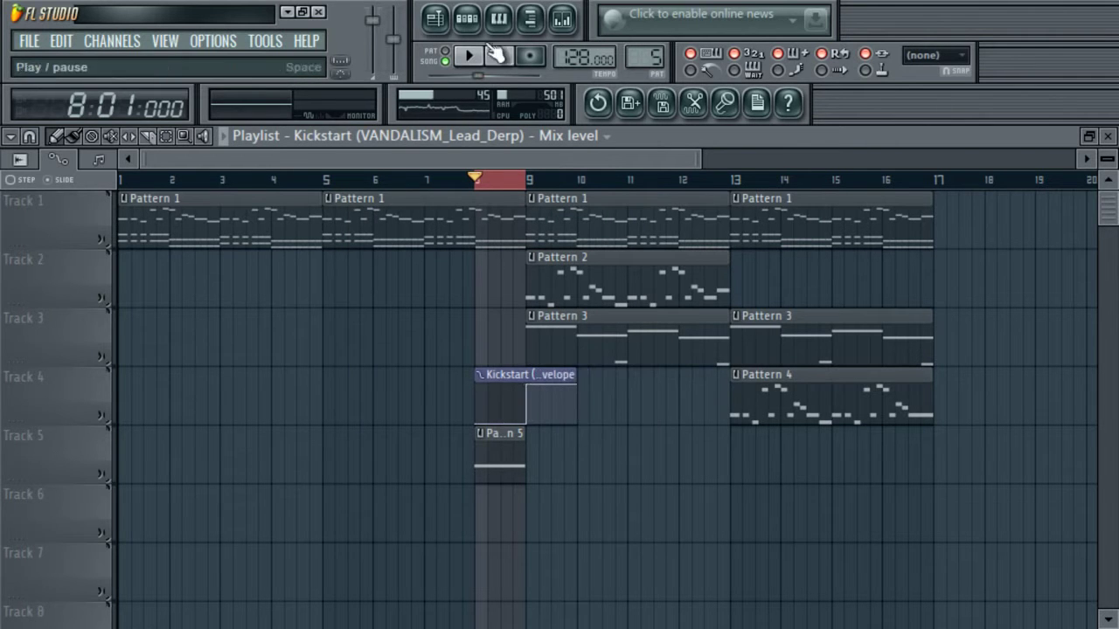
- Add Fruity Filter in slot 2 of the lead's mixer track and create an automation clip for its cutoff frequency
{"action": "left_click", "coordinate": [564, 19]}
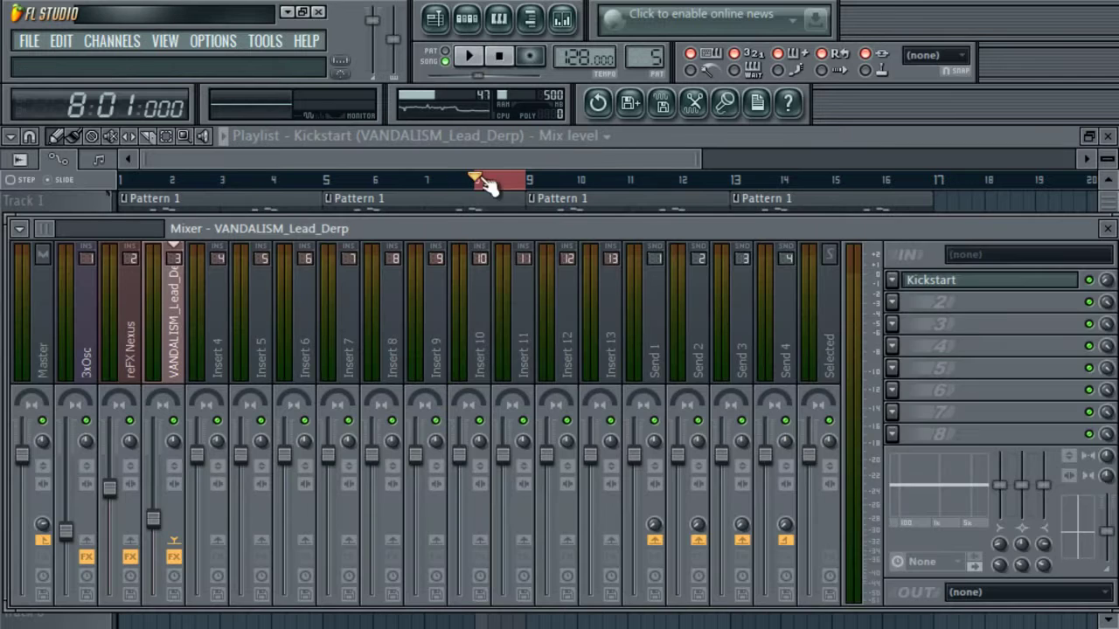
{"action": "left_click", "coordinate": [893, 303]}
{"action": "left_click", "coordinate": [661, 502]}
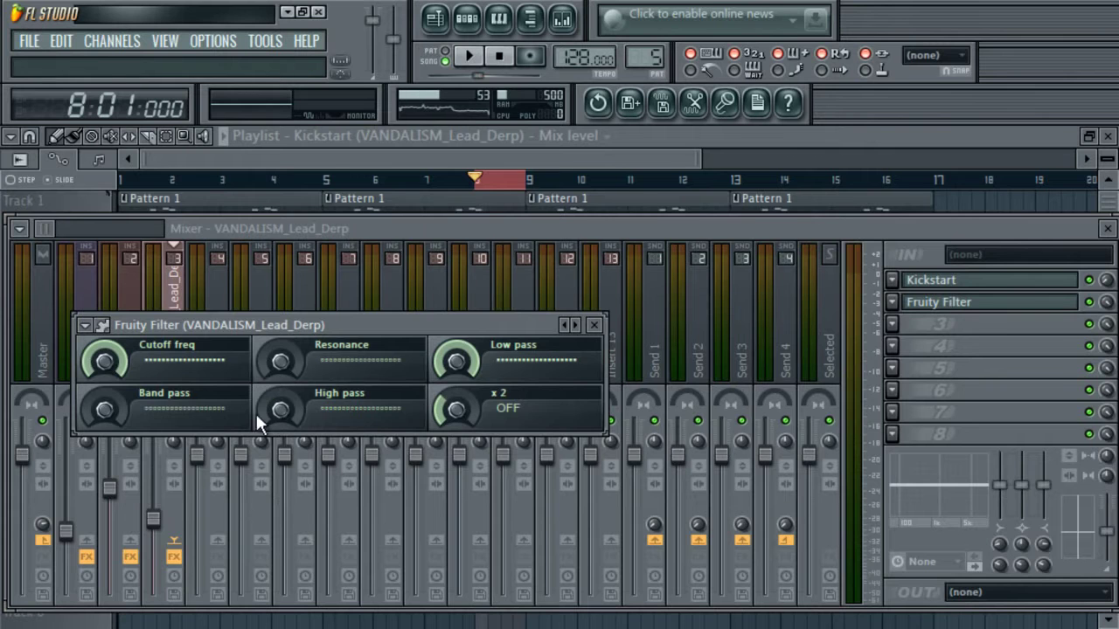
{"action": "right_click", "coordinate": [112, 360]}
{"action": "left_click", "coordinate": [223, 473]}
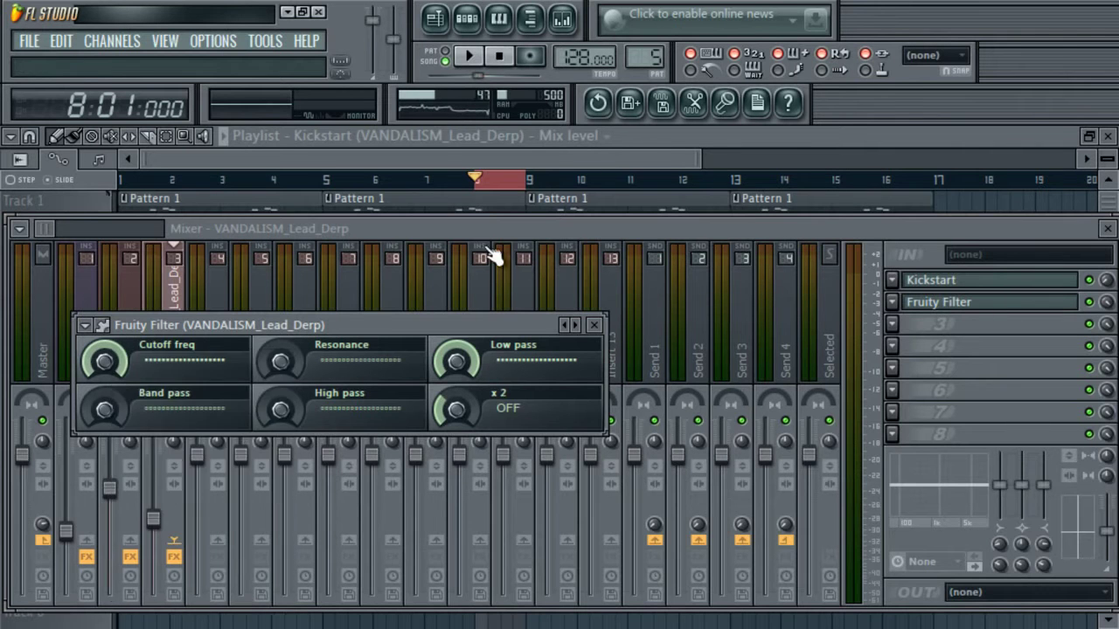
- Shape the Fruity Filter cutoff automation as a curve rising from 0% across bar 8
{"action": "left_click", "coordinate": [589, 163]}
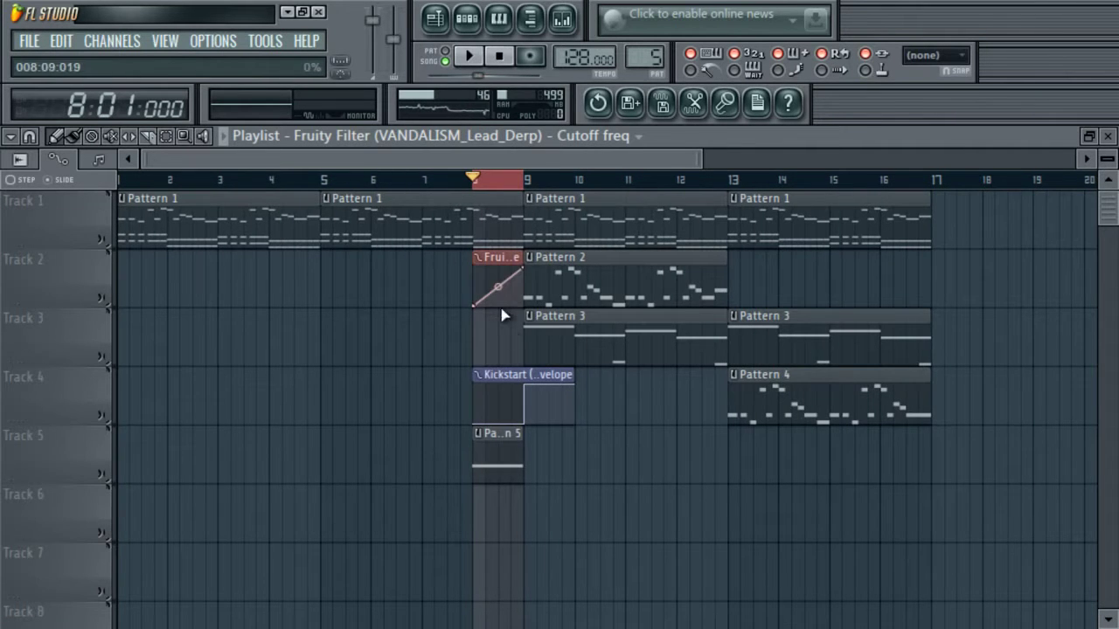
{"action": "key", "text": "F9"}
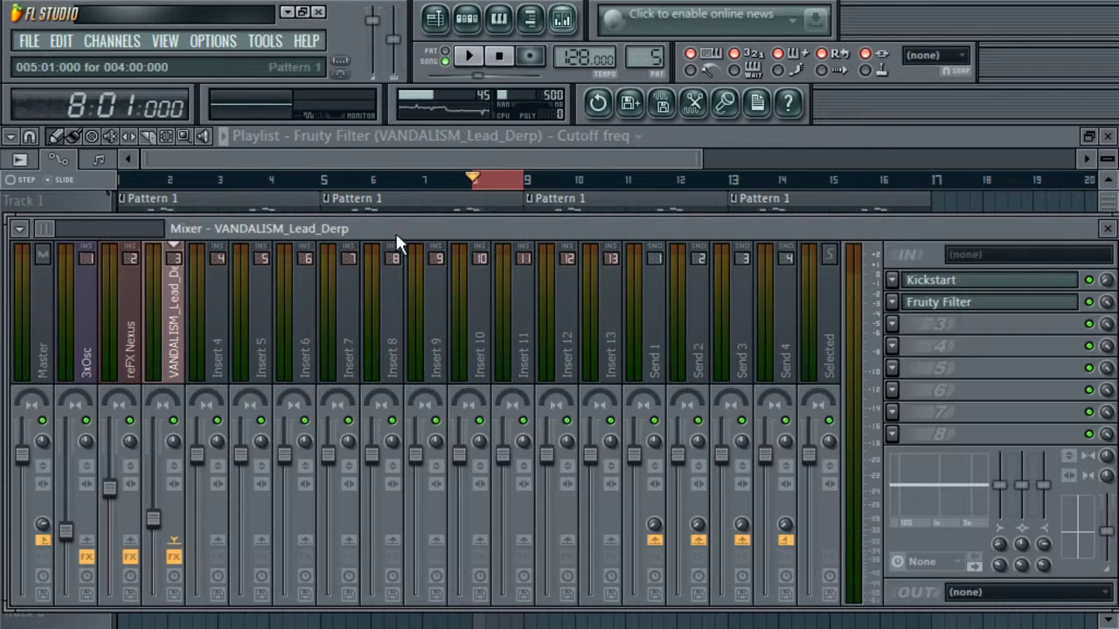
{"action": "left_click", "coordinate": [969, 302]}
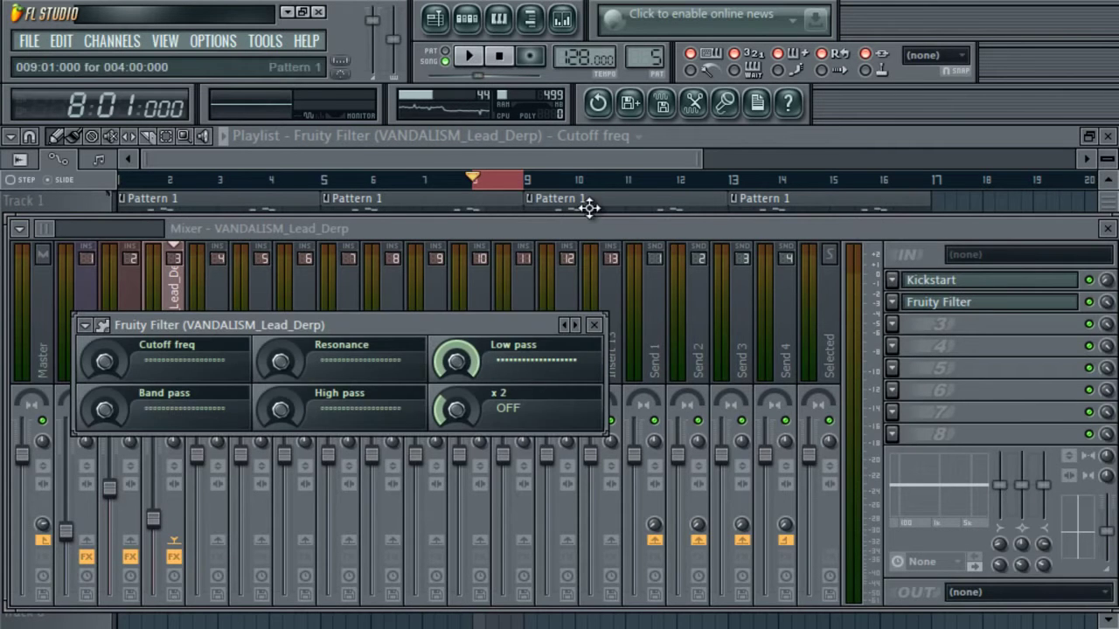
{"action": "left_click", "coordinate": [577, 157]}
- Play the song through the bar 8 transition and clear the bar 8 time selection
{"action": "key", "text": "space"}
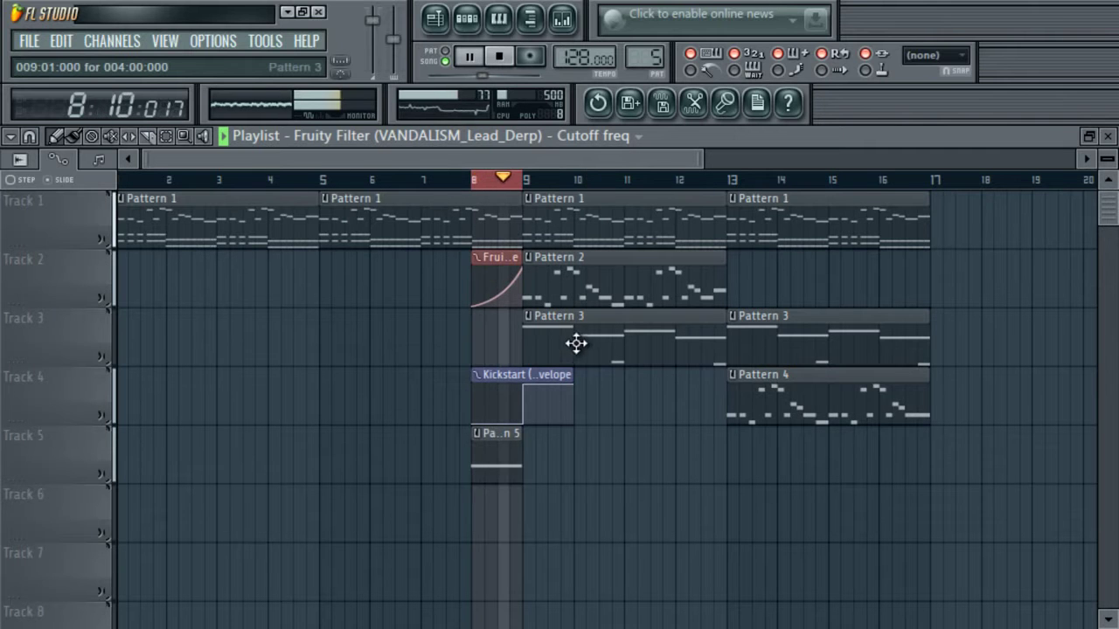
{"action": "left_click", "coordinate": [168, 138]}
{"action": "left_click", "coordinate": [501, 187]}
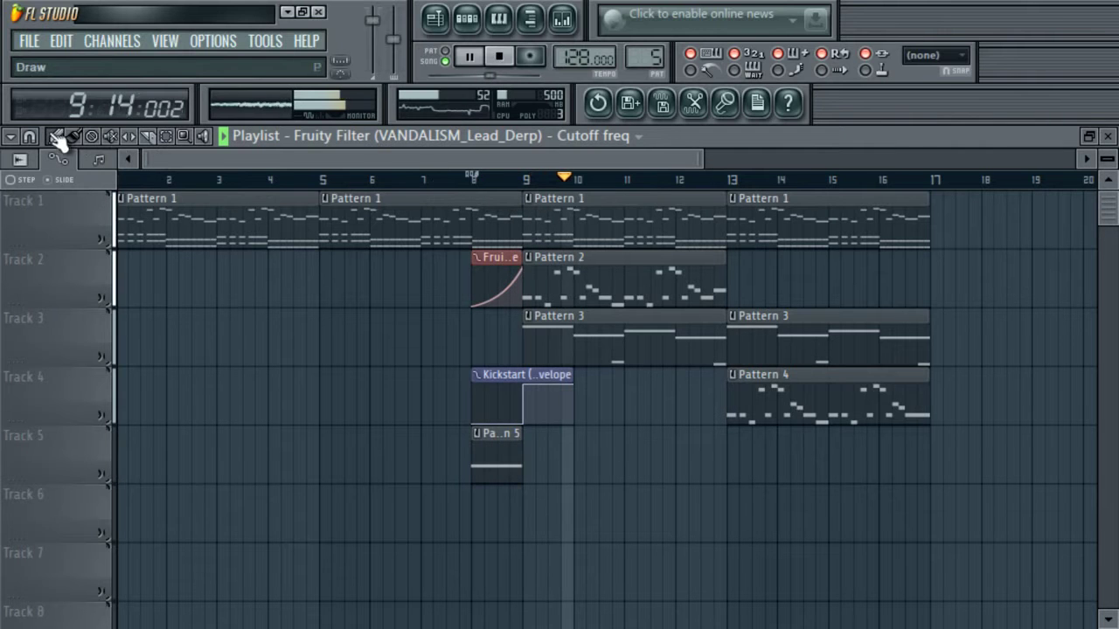
- Lower the reFX Nexus level, set the lead's mixer track to -10.3 dB during playback, and stop the song
{"action": "left_click", "coordinate": [562, 19]}
{"action": "left_click_drag", "start_coordinate": [157, 496], "coordinate": [162, 528]}
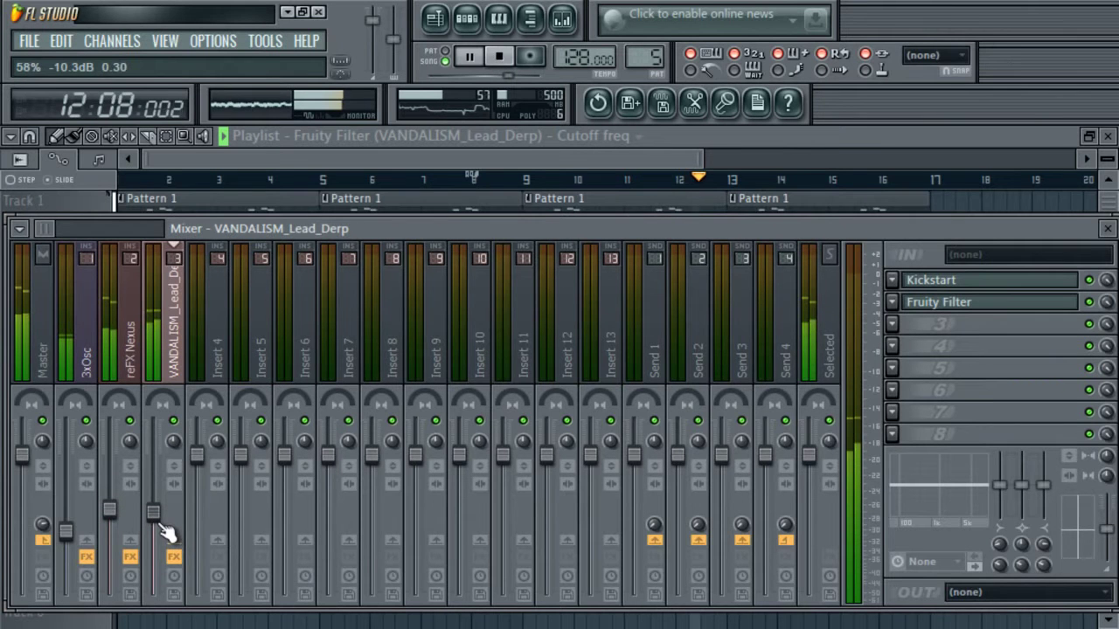
{"action": "left_click", "coordinate": [571, 161]}
{"action": "key", "text": "F9"}
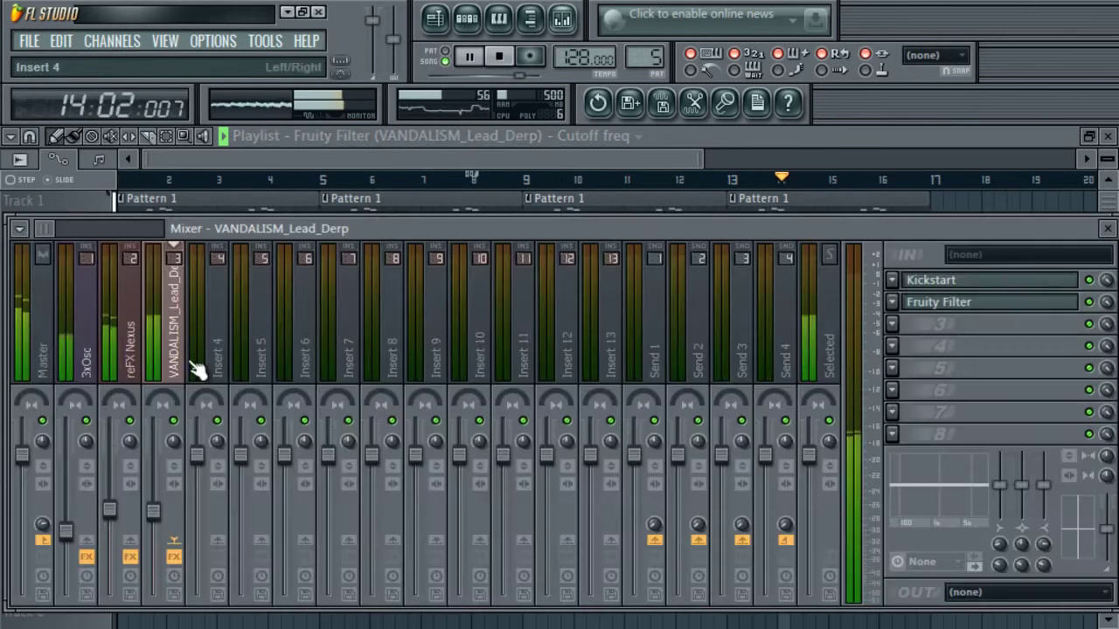
{"action": "left_click", "coordinate": [429, 158]}
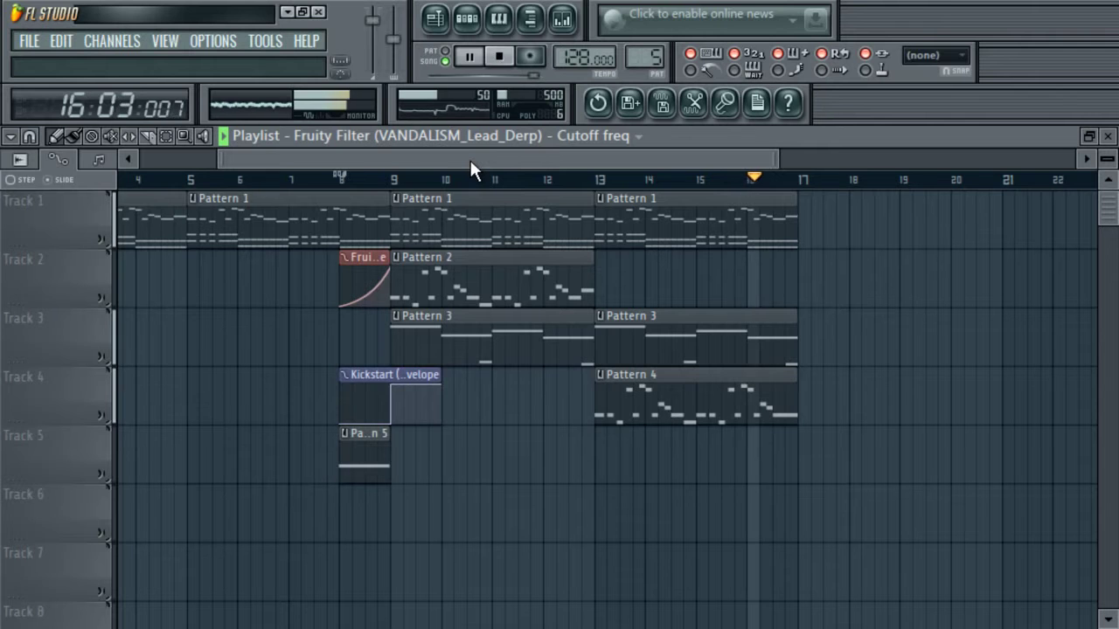
{"action": "key", "text": "space"}
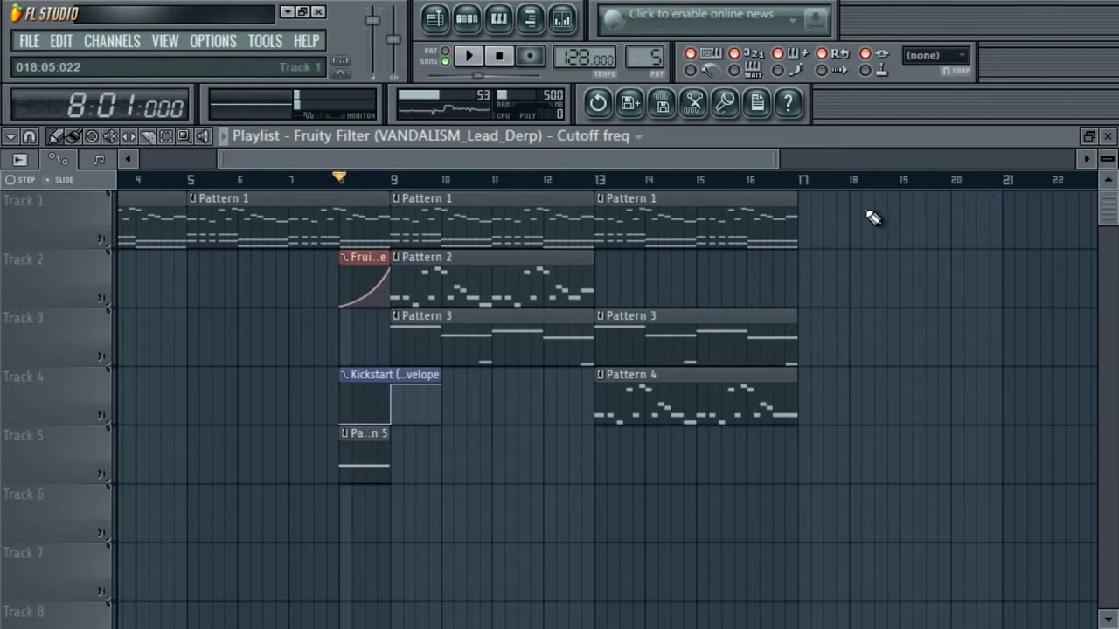
- Duplicate the Pattern 1 to 4 clips of bars 9–16 on Tracks 1–4 so that the copy starts at bar 17
{"action": "left_click_drag", "start_coordinate": [860, 214], "coordinate": [519, 399]}
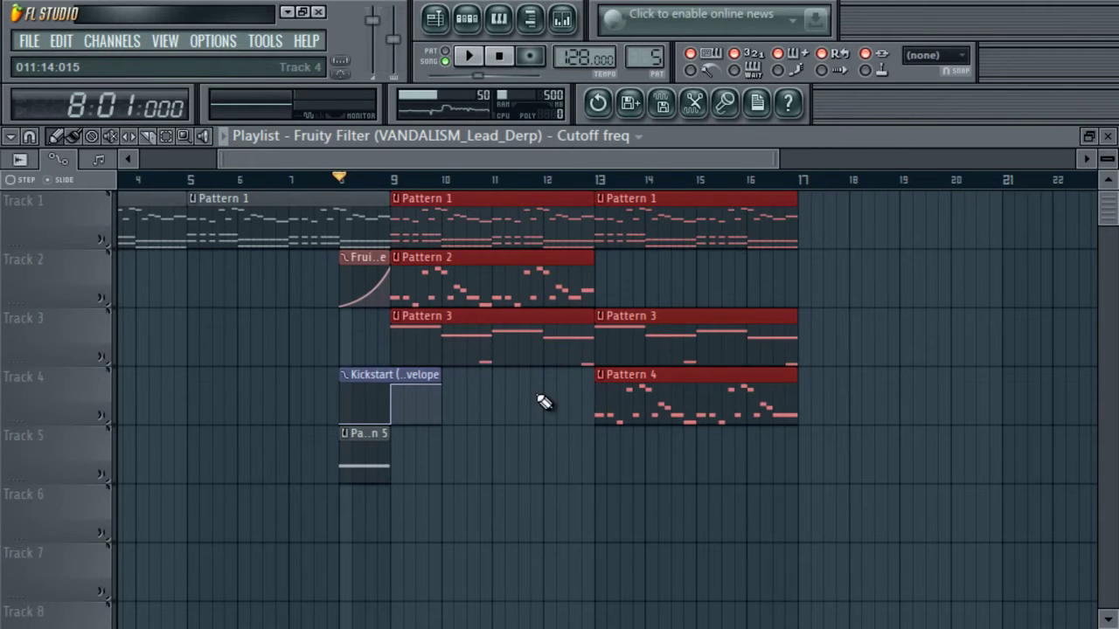
{"action": "key", "text": "ctrl+c"}
{"action": "key", "text": "ctrl+v"}
{"action": "left_click_drag", "start_coordinate": [278, 200], "coordinate": [852, 196]}
- Show the sample browser and open the folder ID - Dirty Beatt Ft Faku Mix inside Packs, Flp's Remarke's
{"action": "left_click", "coordinate": [483, 18]}
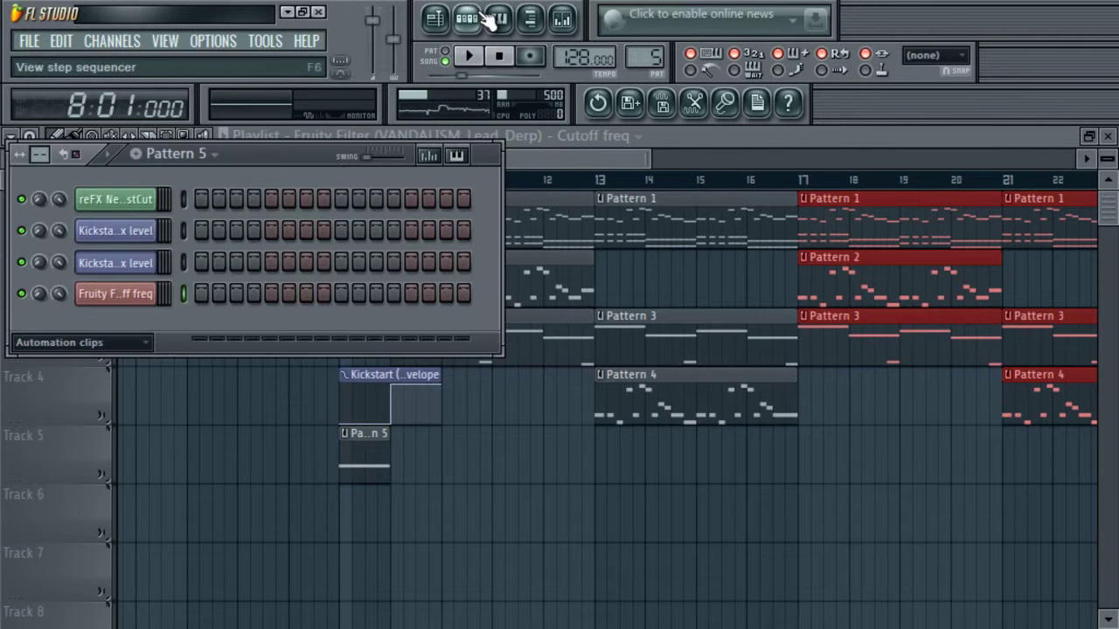
{"action": "left_click", "coordinate": [532, 20]}
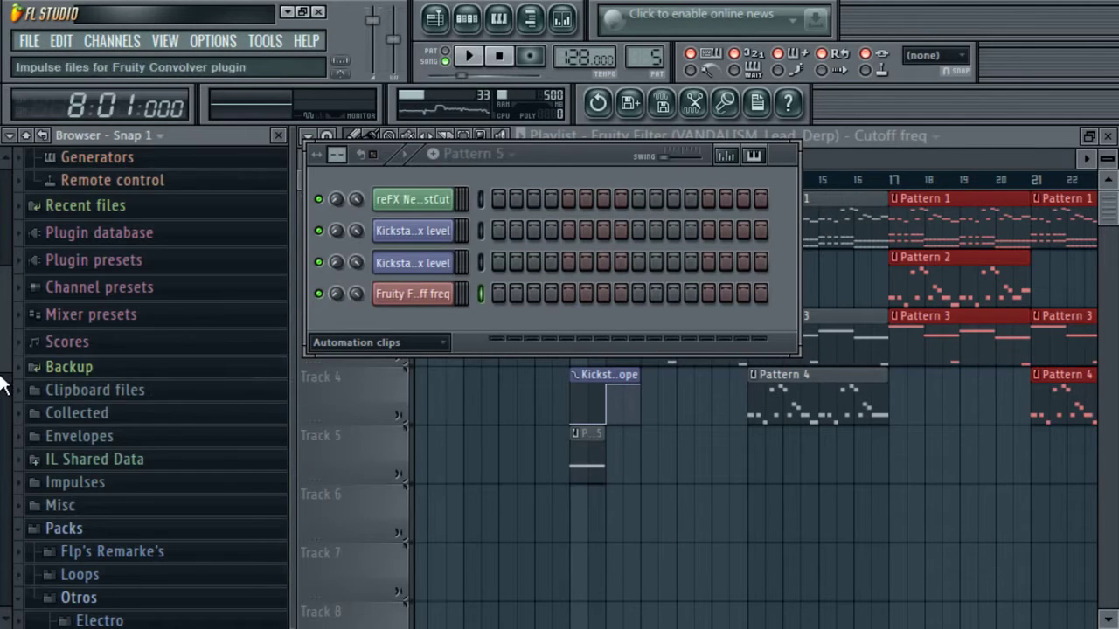
{"action": "scroll", "coordinate": [14, 411], "scroll_direction": "down", "scroll_amount": 1}
{"action": "left_click_drag", "start_coordinate": [14, 411], "coordinate": [15, 442]}
{"action": "left_click", "coordinate": [83, 456]}
{"action": "left_click", "coordinate": [94, 457]}
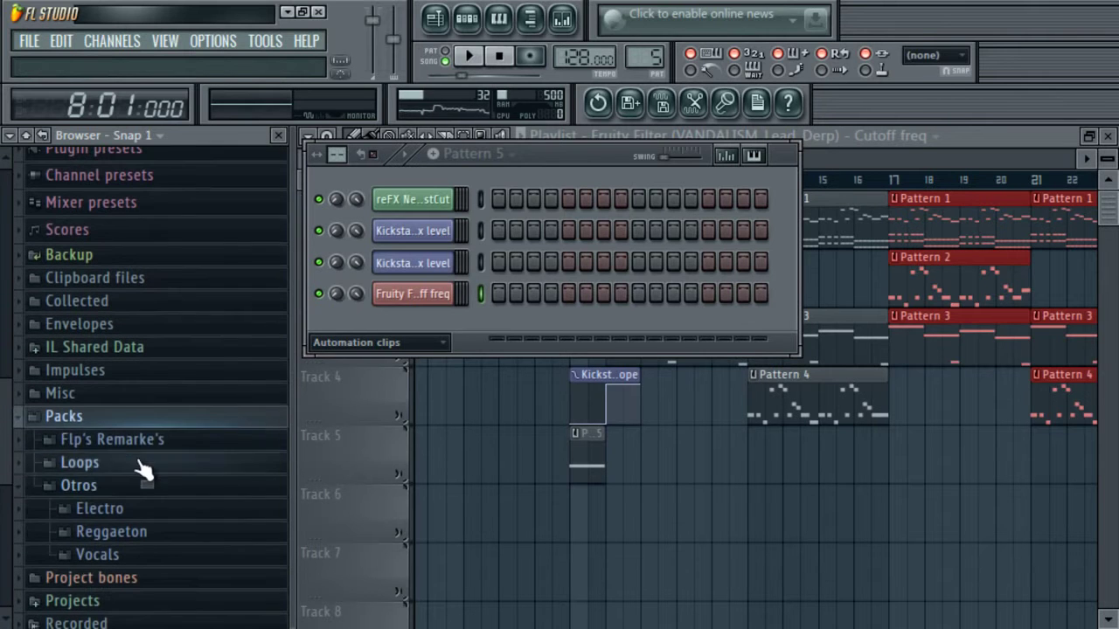
{"action": "left_click", "coordinate": [122, 489]}
{"action": "left_click", "coordinate": [112, 432]}
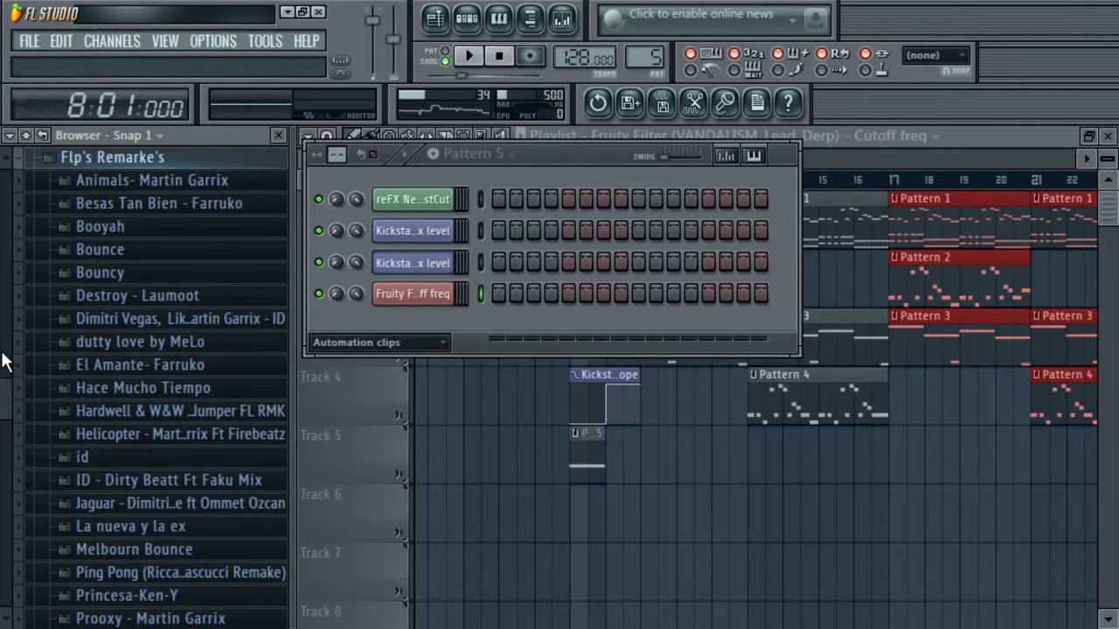
{"action": "scroll", "coordinate": [21, 418], "scroll_direction": "down", "scroll_amount": 4}
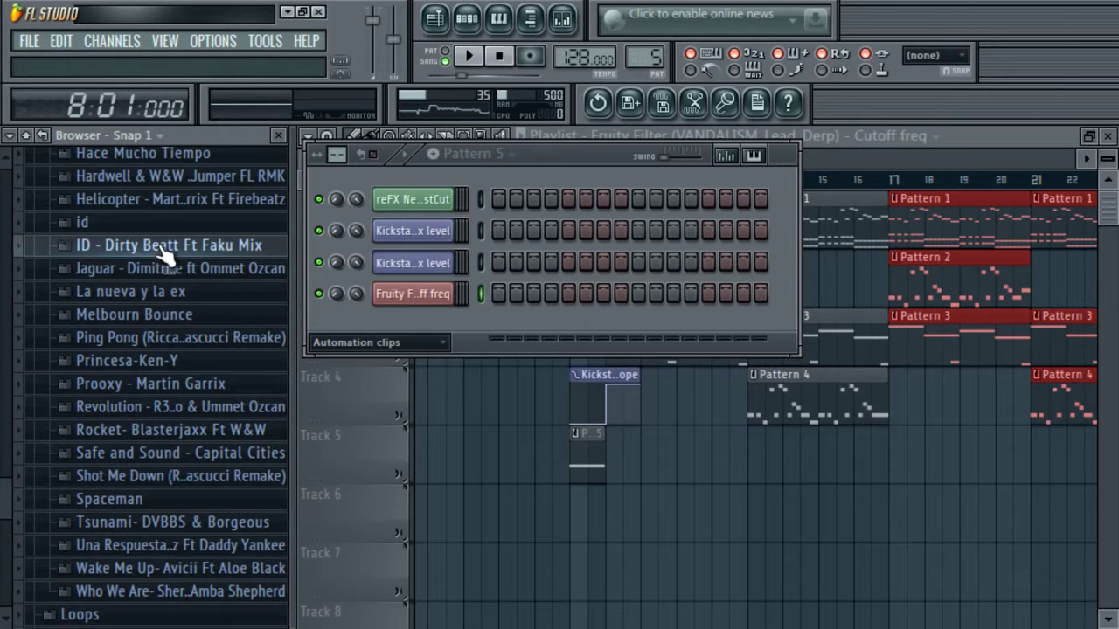
{"action": "left_click", "coordinate": [160, 246]}
- Preview the samples Corte EDM 007, Corte EDM 006 and Corte EDM 001
{"action": "left_click", "coordinate": [225, 284]}
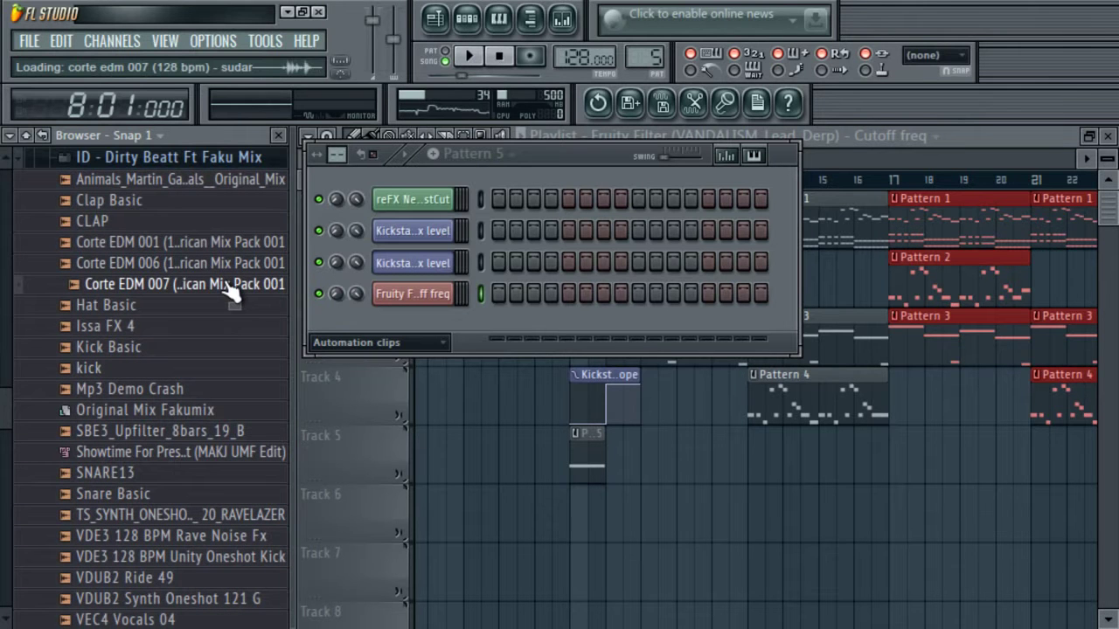
{"action": "left_click", "coordinate": [226, 263]}
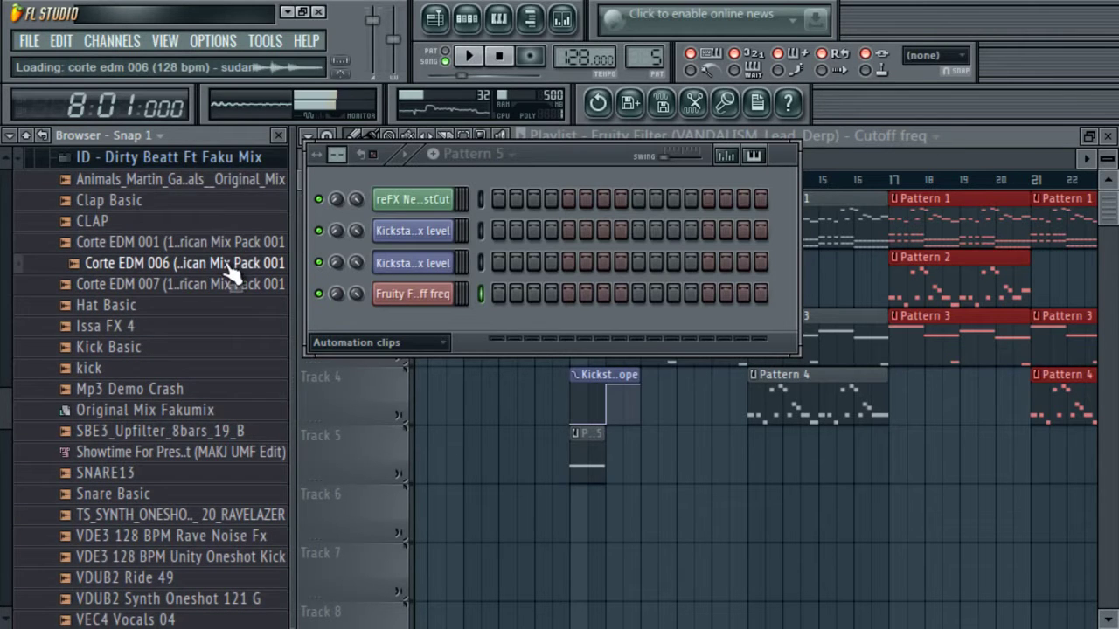
{"action": "left_click", "coordinate": [224, 243]}
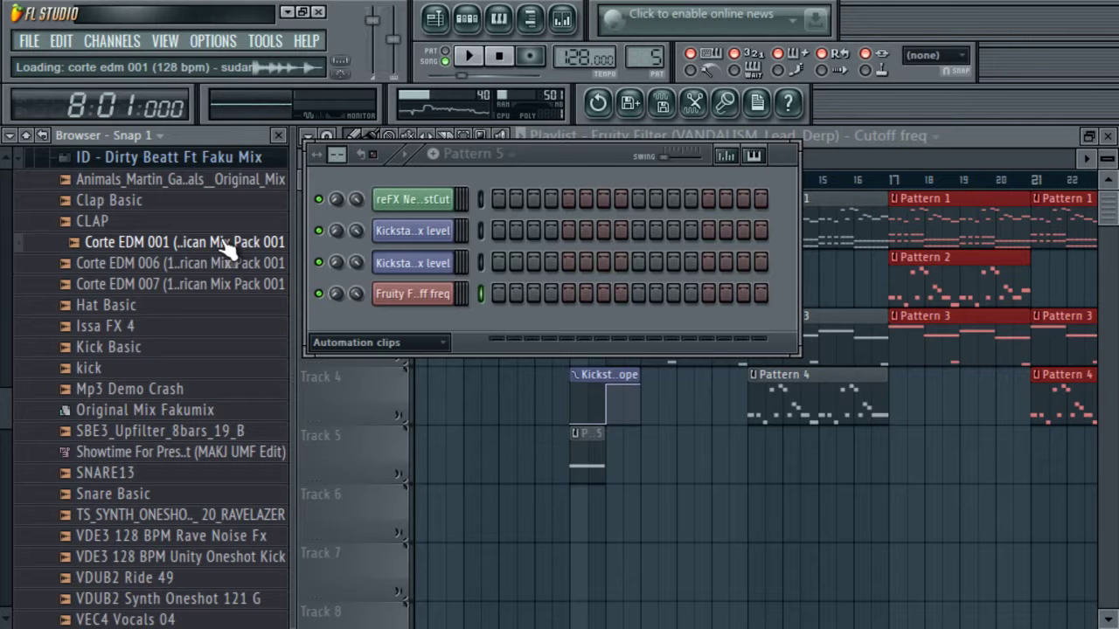
{"action": "left_click", "coordinate": [243, 265]}
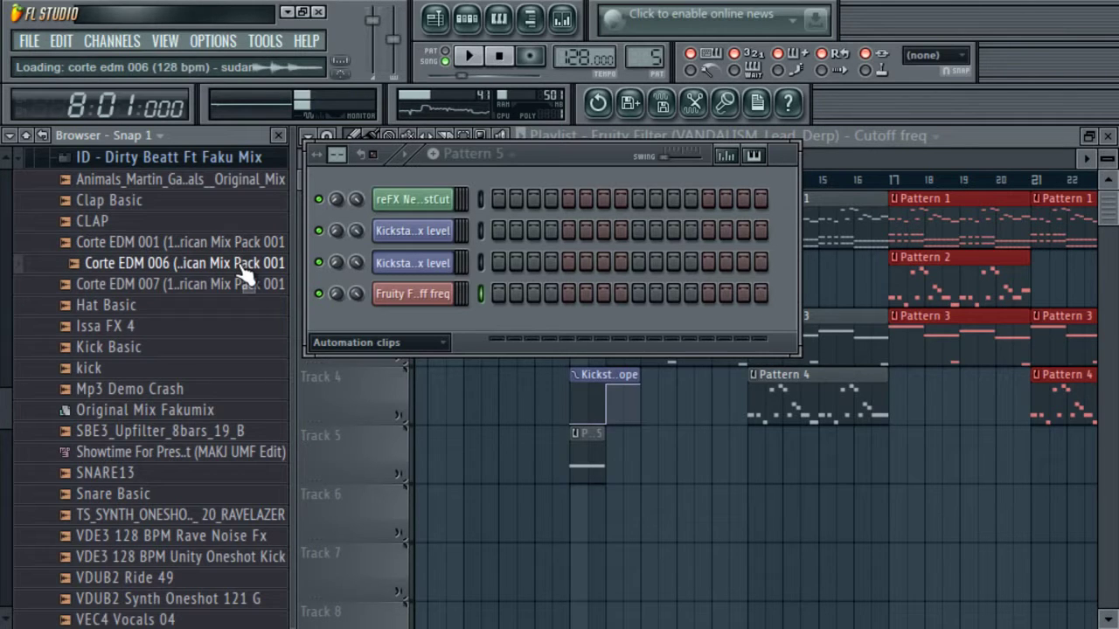
{"action": "left_click", "coordinate": [253, 285]}
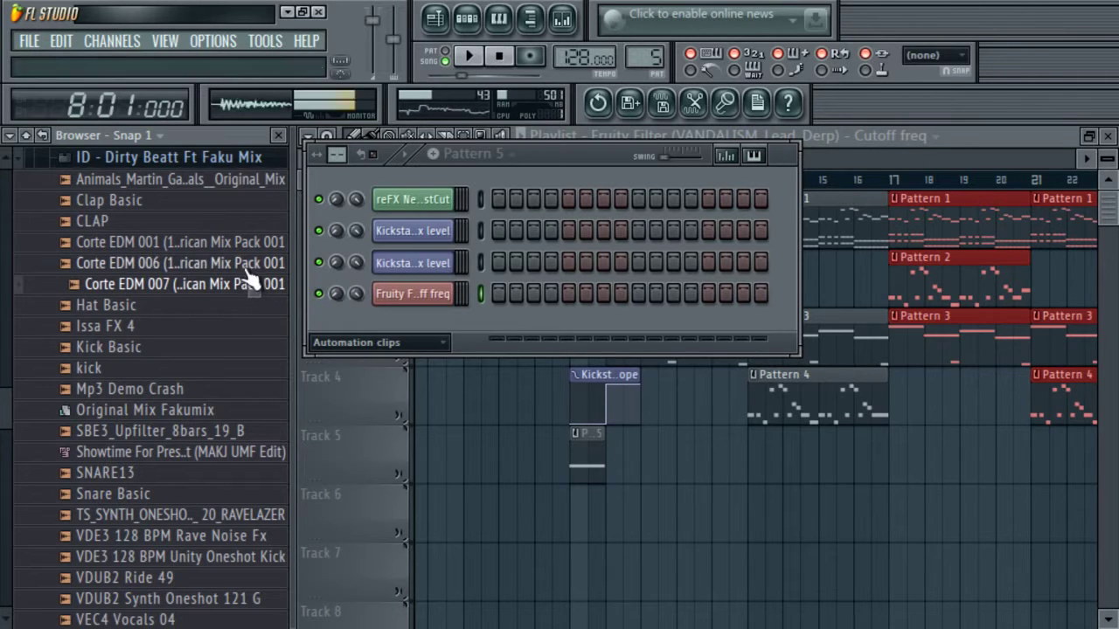
- Place the Corte EDM 006 sample on Track 5 so that it ends exactly at bar 17
{"action": "mouse_move", "coordinate": [248, 271]}
{"action": "left_mouse_down"}
{"action": "mouse_move", "coordinate": [894, 463]}
{"action": "mouse_move", "coordinate": [880, 475]}
{"action": "left_mouse_up"}
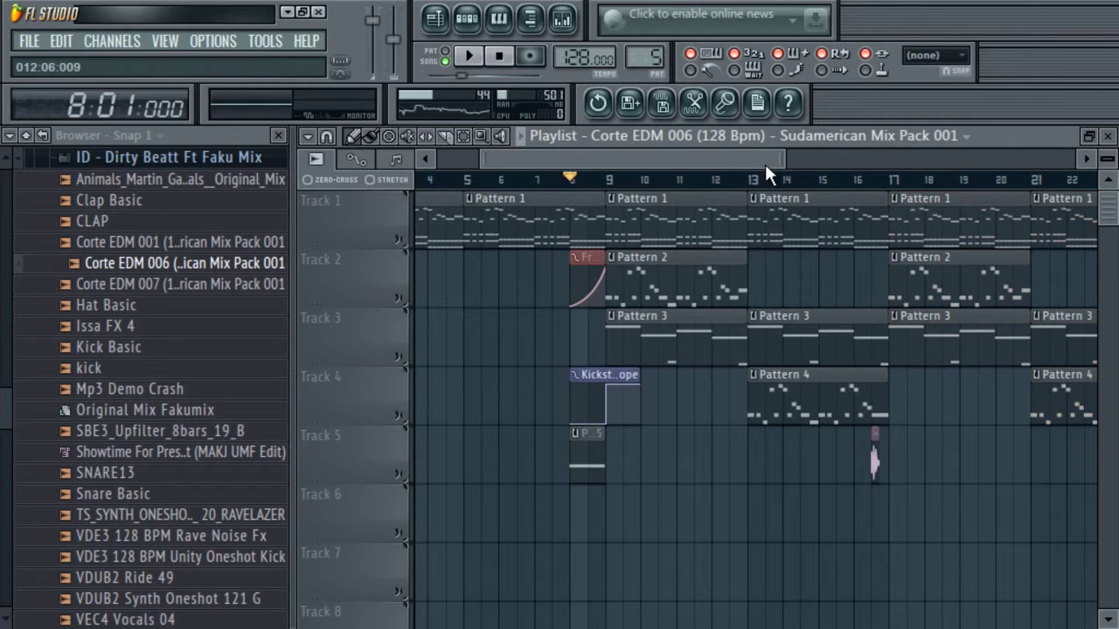
{"action": "left_click_drag", "start_coordinate": [784, 161], "coordinate": [723, 208]}
{"action": "left_click", "coordinate": [658, 182]}
{"action": "key", "text": "space"}
{"action": "left_click_drag", "start_coordinate": [720, 161], "coordinate": [679, 200]}
{"action": "key", "text": "space"}
{"action": "key", "text": "space"}
{"action": "left_click_drag", "start_coordinate": [934, 468], "coordinate": [976, 467]}
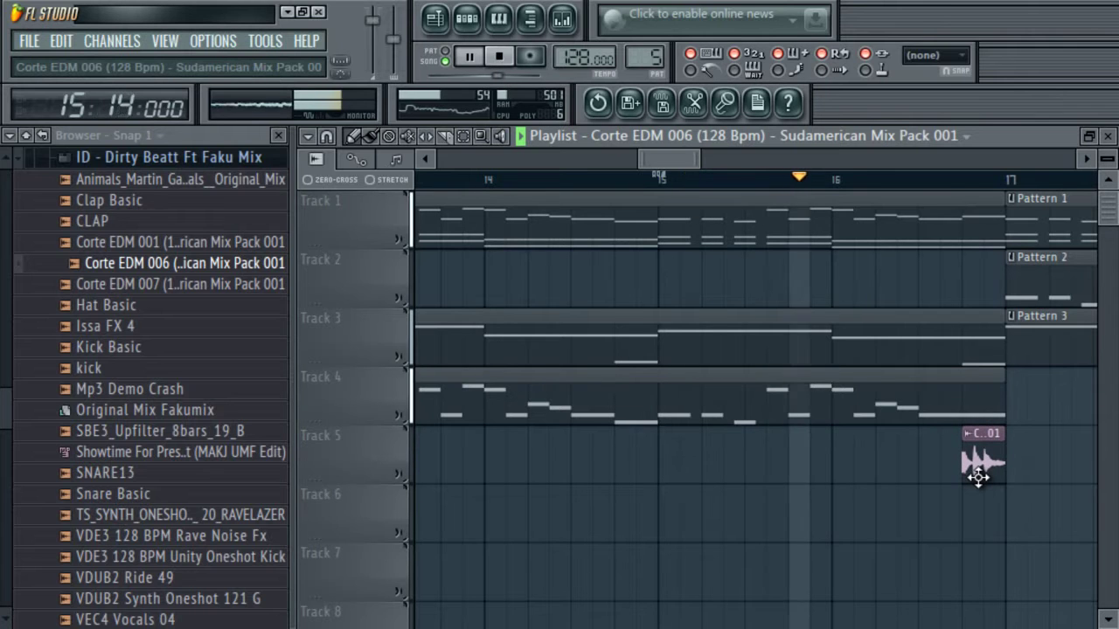
{"action": "key", "text": "space"}
- Lower the Corte EDM 006 channel volume to 51% and shorten the second Pattern 3 clip on Track 3 to end at bar 16
{"action": "double_click", "coordinate": [976, 453]}
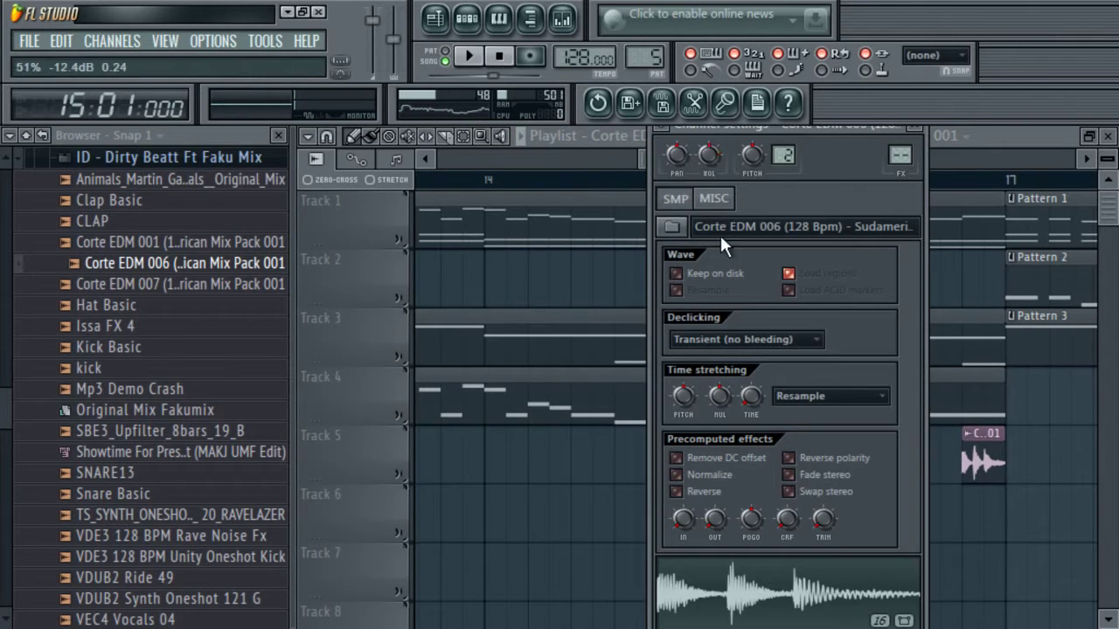
{"action": "left_click", "coordinate": [999, 149]}
{"action": "left_click_drag", "start_coordinate": [996, 342], "coordinate": [828, 341]}
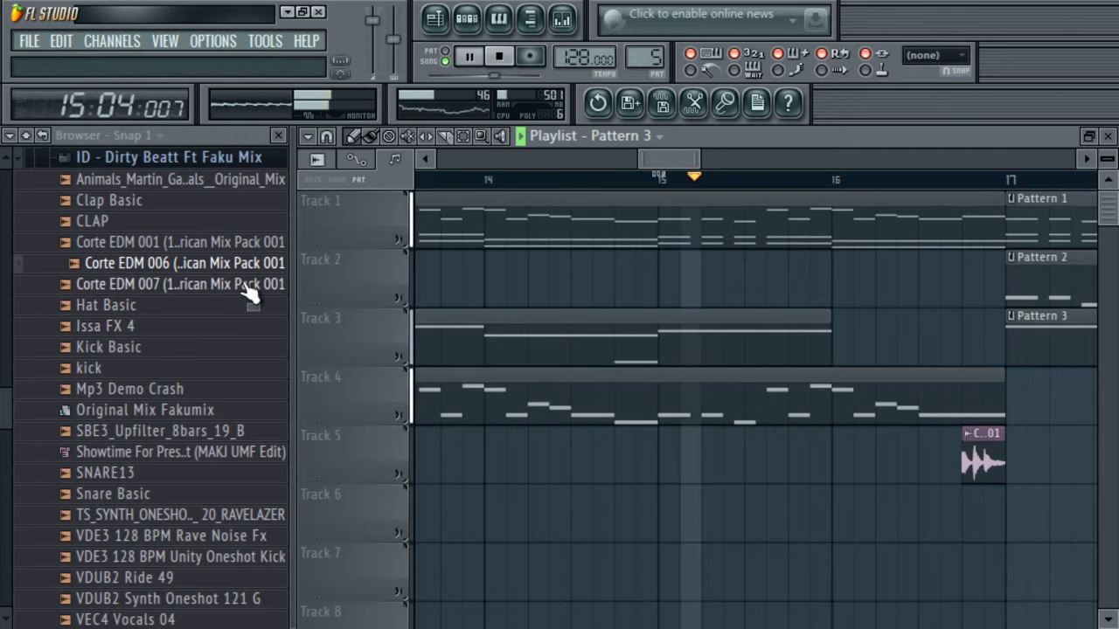
- Place the Corte EDM 001 sample at bar 16 on Track 5, trimmed to end where the Corte EDM 006 clip starts
{"action": "left_click_drag", "start_coordinate": [250, 244], "coordinate": [848, 516]}
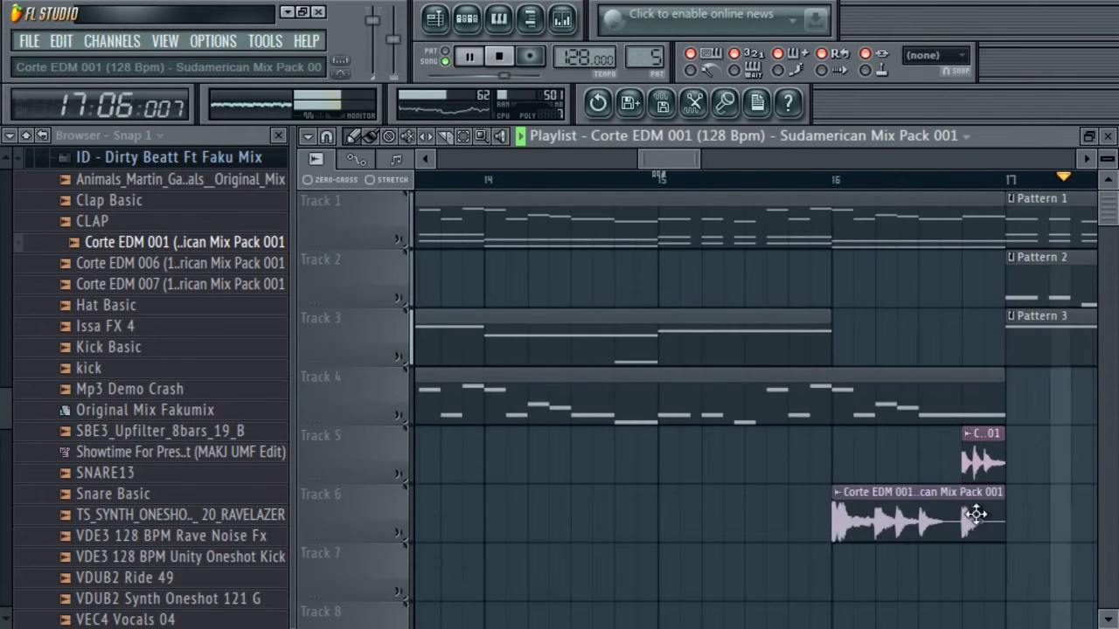
{"action": "left_click_drag", "start_coordinate": [996, 512], "coordinate": [962, 511]}
{"action": "left_click_drag", "start_coordinate": [901, 493], "coordinate": [901, 435]}
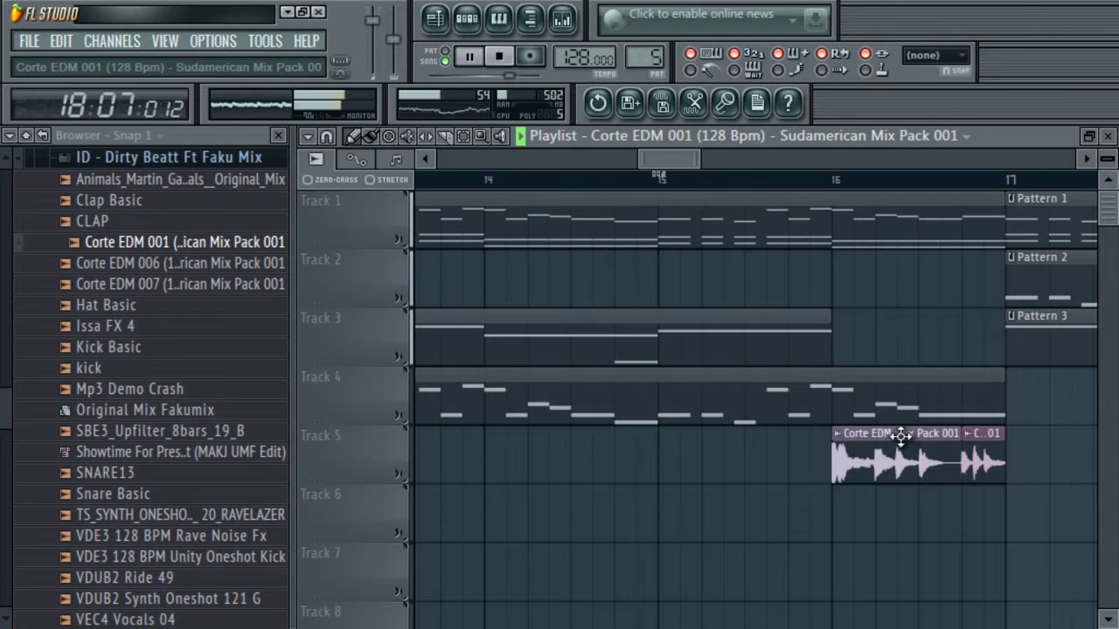
- Check the channel volume settings of the Corte EDM 001 and Corte EDM 006 clips during playback
{"action": "double_click", "coordinate": [888, 446]}
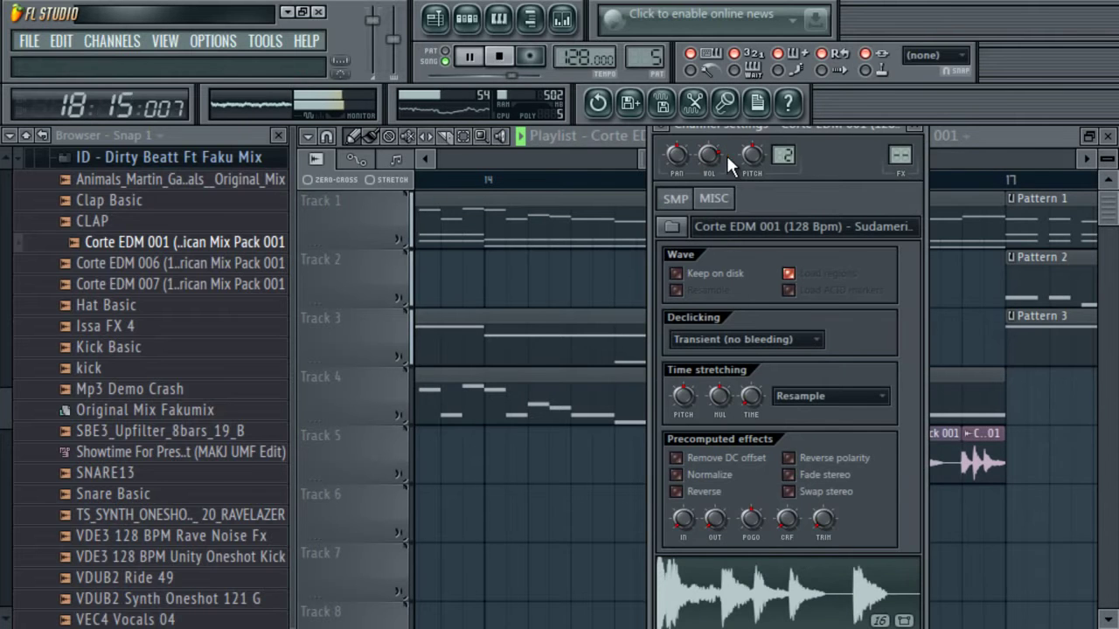
{"action": "left_click", "coordinate": [1005, 138]}
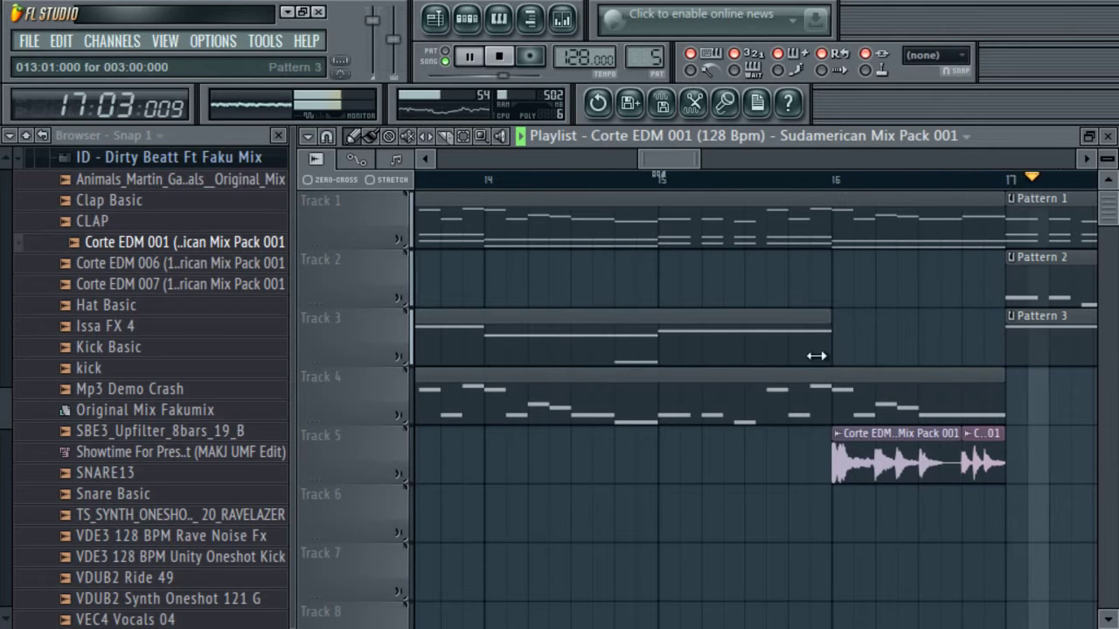
{"action": "double_click", "coordinate": [970, 459]}
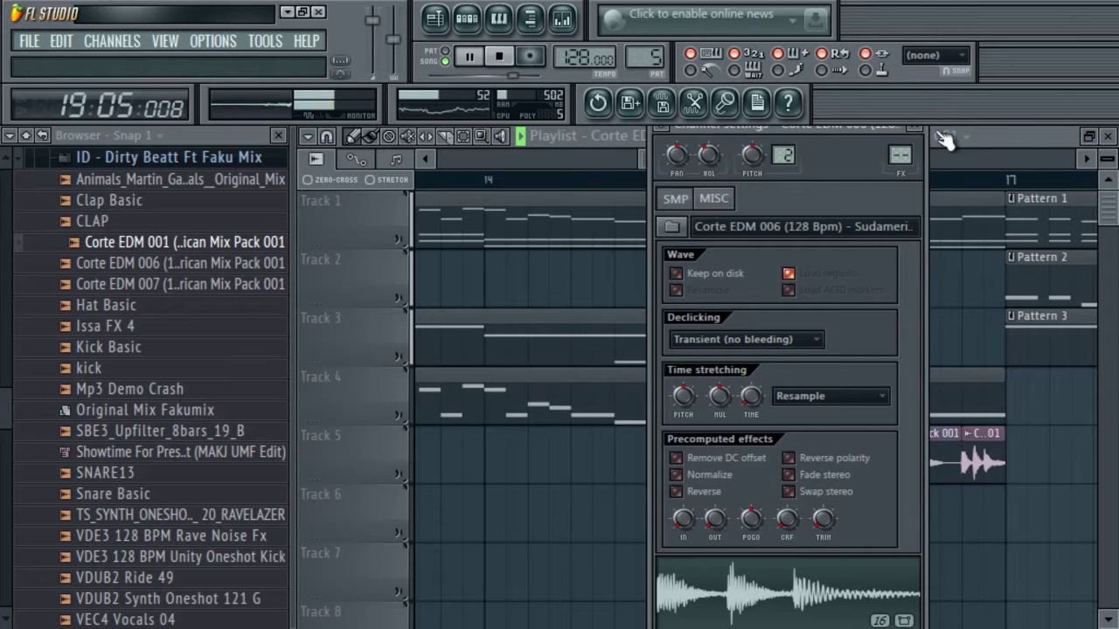
{"action": "left_click", "coordinate": [925, 131]}
- Play the song through the drop and into the fill at bar 16 on Track 5
{"action": "left_click_drag", "start_coordinate": [703, 152], "coordinate": [867, 154]}
{"action": "left_click_drag", "start_coordinate": [798, 166], "coordinate": [703, 168]}
{"action": "left_click", "coordinate": [499, 56]}
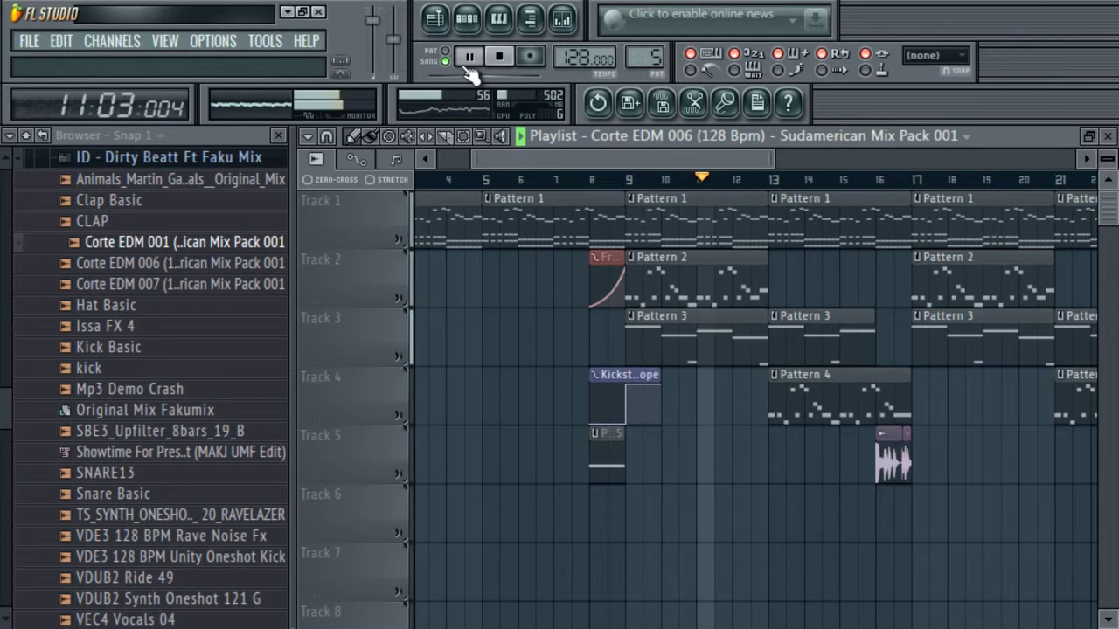
{"action": "left_click_drag", "start_coordinate": [632, 157], "coordinate": [765, 165]}
{"action": "left_click_drag", "start_coordinate": [904, 159], "coordinate": [768, 159]}
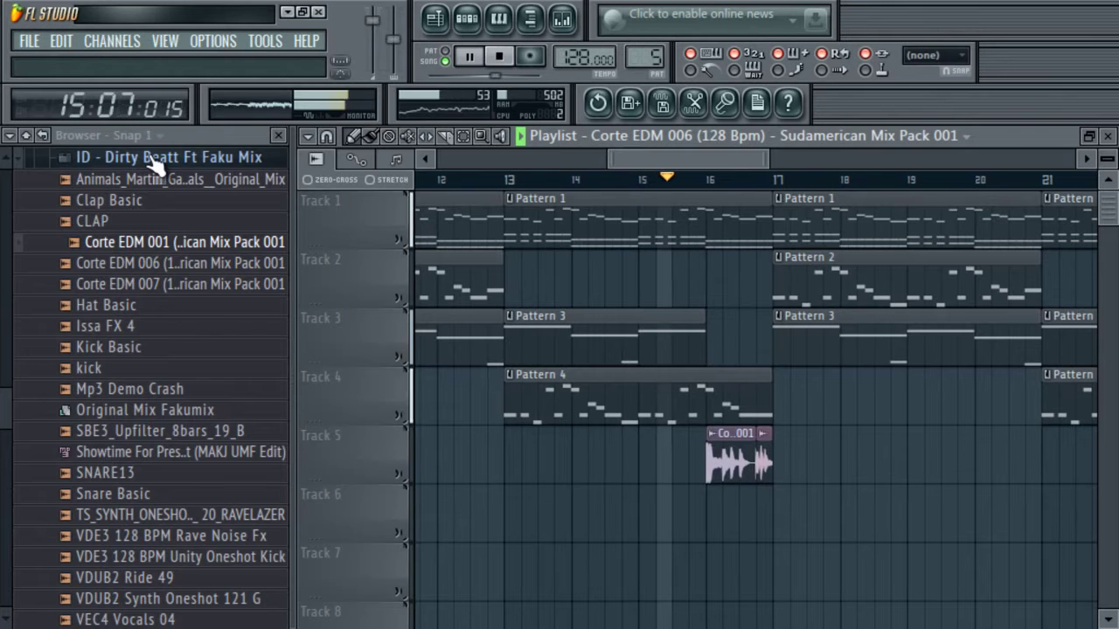
- Collapse the open browser folders, restart playback, and expand the Packs folder
{"action": "left_click", "coordinate": [27, 137]}
{"action": "left_click", "coordinate": [27, 140]}
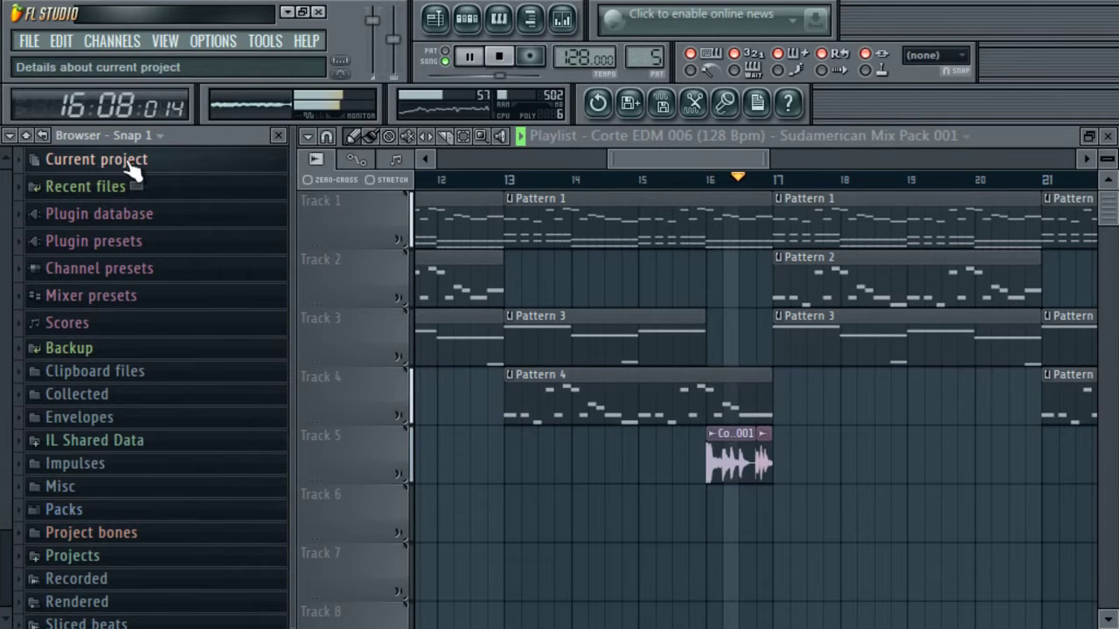
{"action": "key", "text": "space"}
{"action": "left_click", "coordinate": [90, 507]}
- Mute and unmute Track 3 during playback of the drop to compare the sound without Pattern 3
{"action": "scroll", "coordinate": [512, 210], "scroll_direction": "left", "scroll_amount": 5}
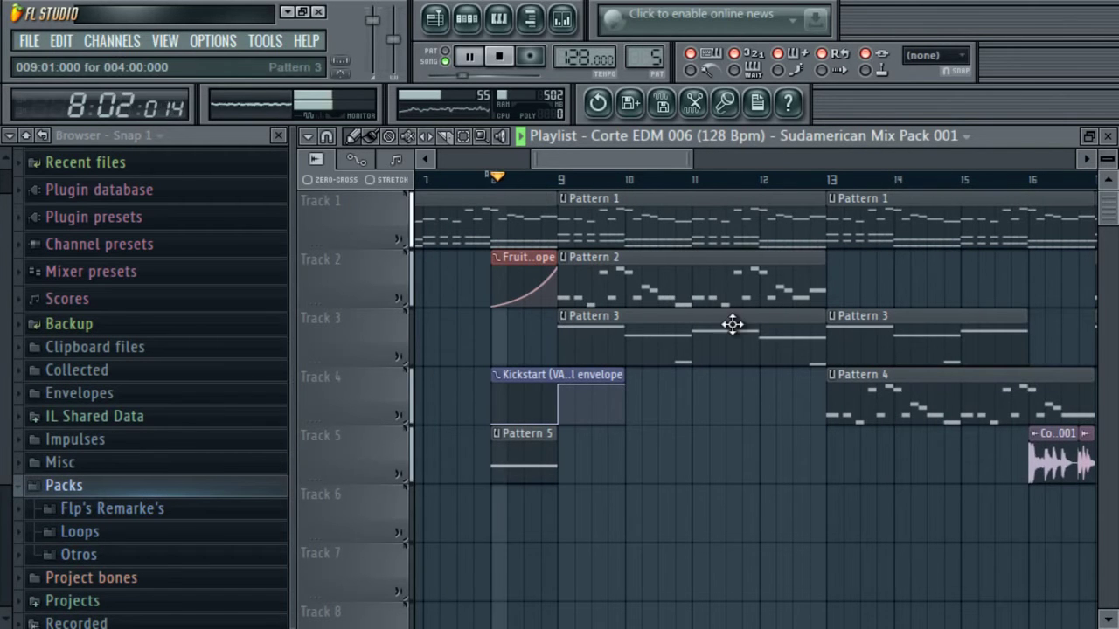
{"action": "left_click", "coordinate": [403, 358]}
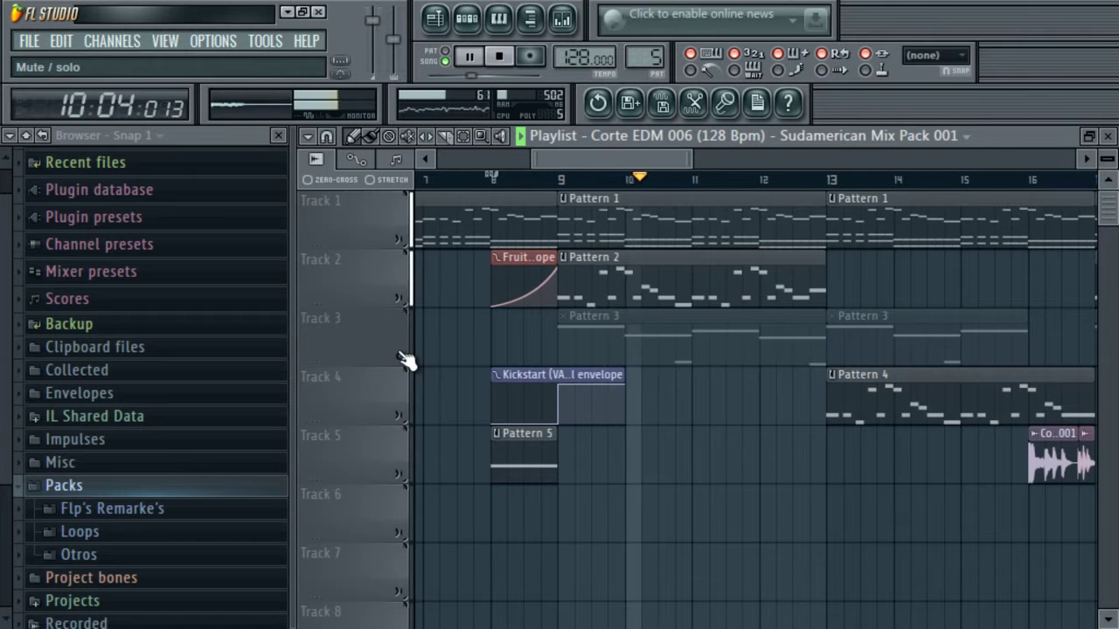
{"action": "left_click", "coordinate": [404, 357]}
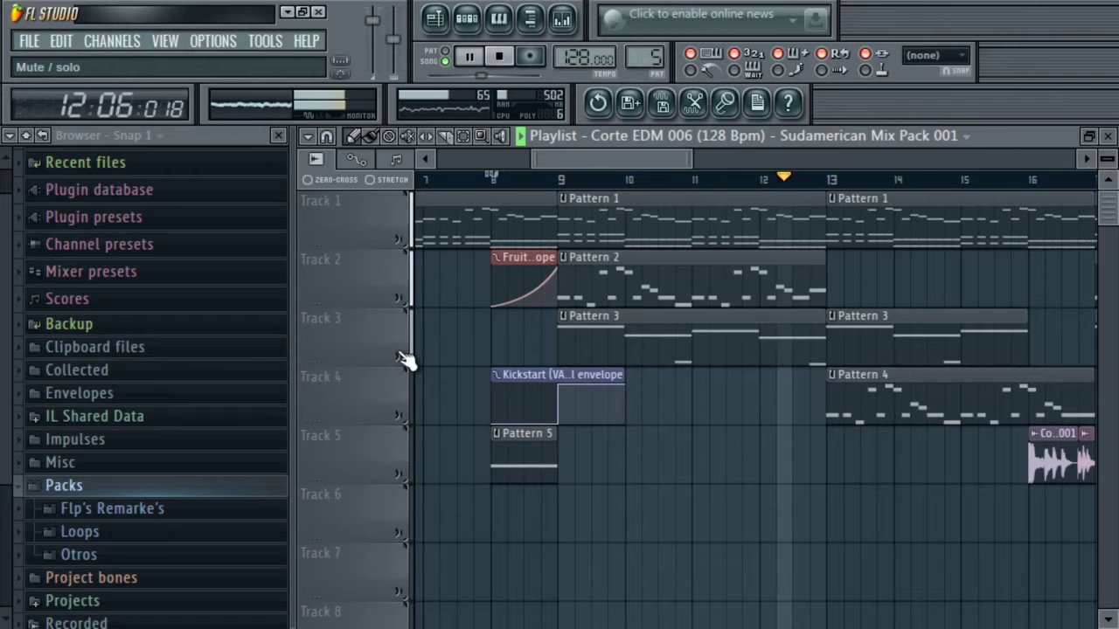
- Open the VES1 Bassdrums folder of Vengeance Electroshock Vol 1 inside Otros, Electro, Vengeance, and stop the song
{"action": "left_click", "coordinate": [131, 555]}
{"action": "left_click", "coordinate": [144, 484]}
{"action": "left_click", "coordinate": [148, 489]}
{"action": "left_click", "coordinate": [150, 489]}
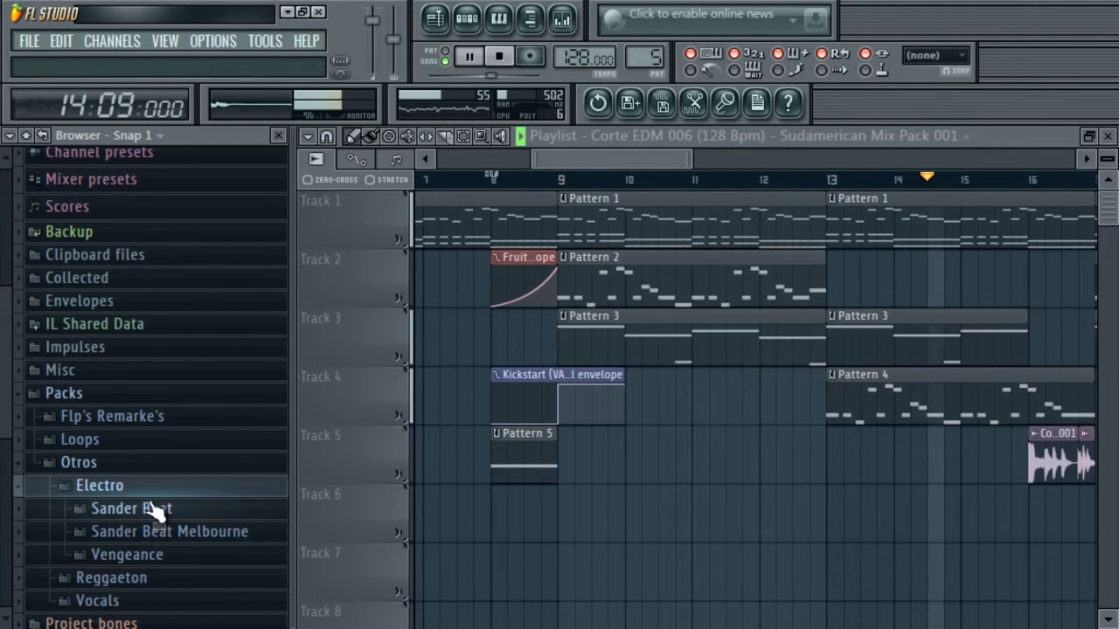
{"action": "left_click", "coordinate": [175, 558]}
{"action": "left_click", "coordinate": [203, 535]}
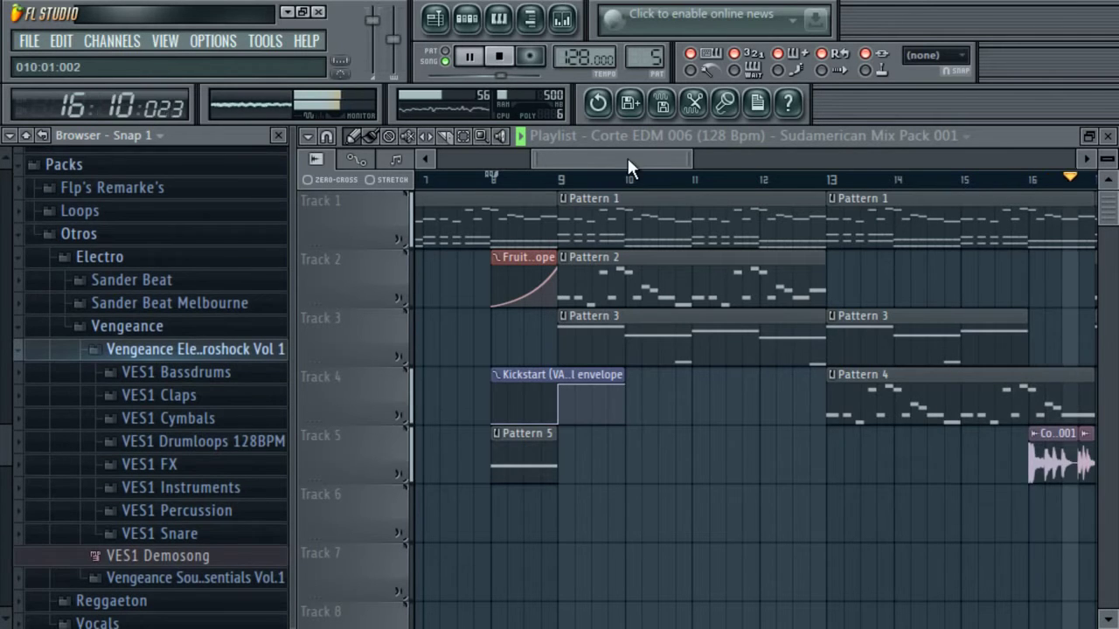
{"action": "left_click_drag", "start_coordinate": [626, 164], "coordinate": [759, 167]}
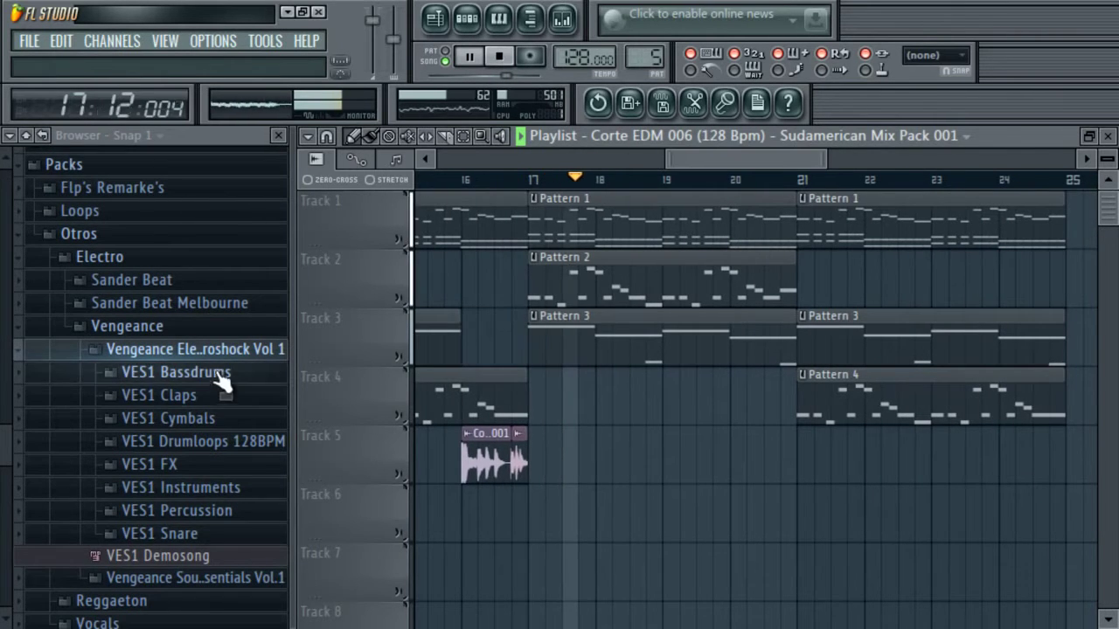
{"action": "left_click", "coordinate": [223, 376]}
{"action": "key", "text": "space"}
- Place VES1 Bassdrums 009 at bar 17 on Track 6 and repeat it on every beat up to bar 25, with playback from bar 16
{"action": "left_click", "coordinate": [218, 347]}
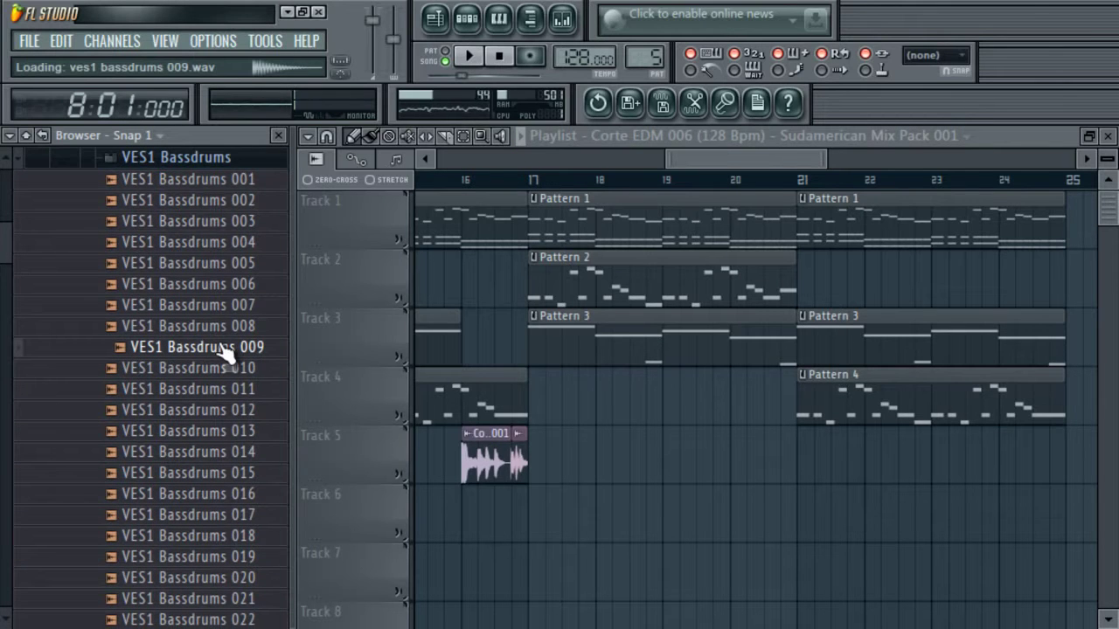
{"action": "left_click_drag", "start_coordinate": [540, 502], "coordinate": [530, 512]}
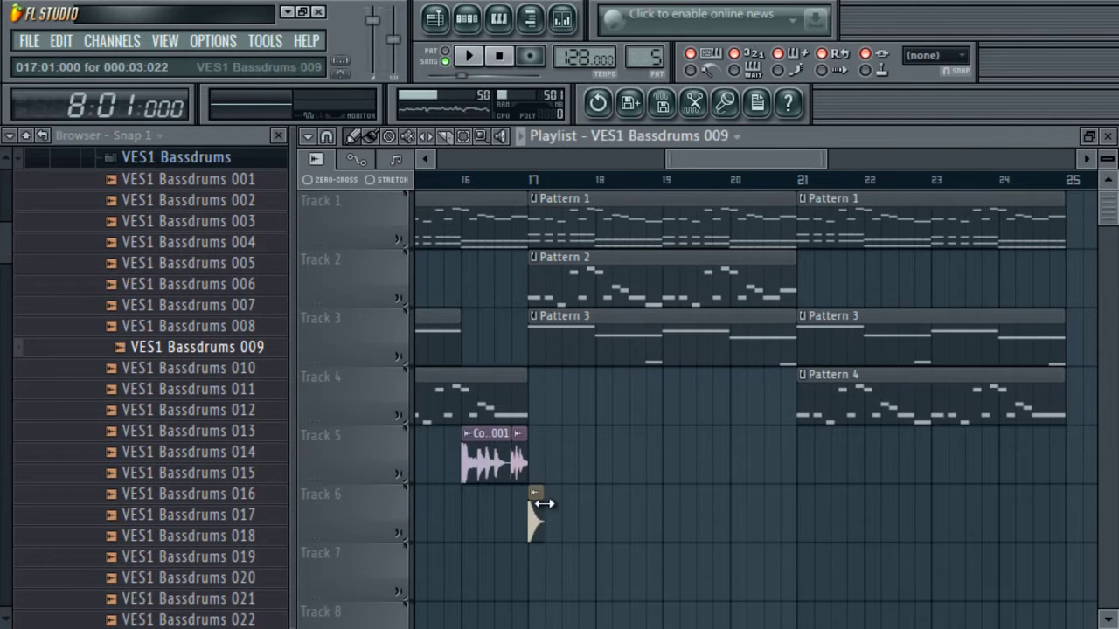
{"action": "left_click", "coordinate": [463, 181]}
{"action": "left_click_drag", "start_coordinate": [559, 516], "coordinate": [1044, 512]}
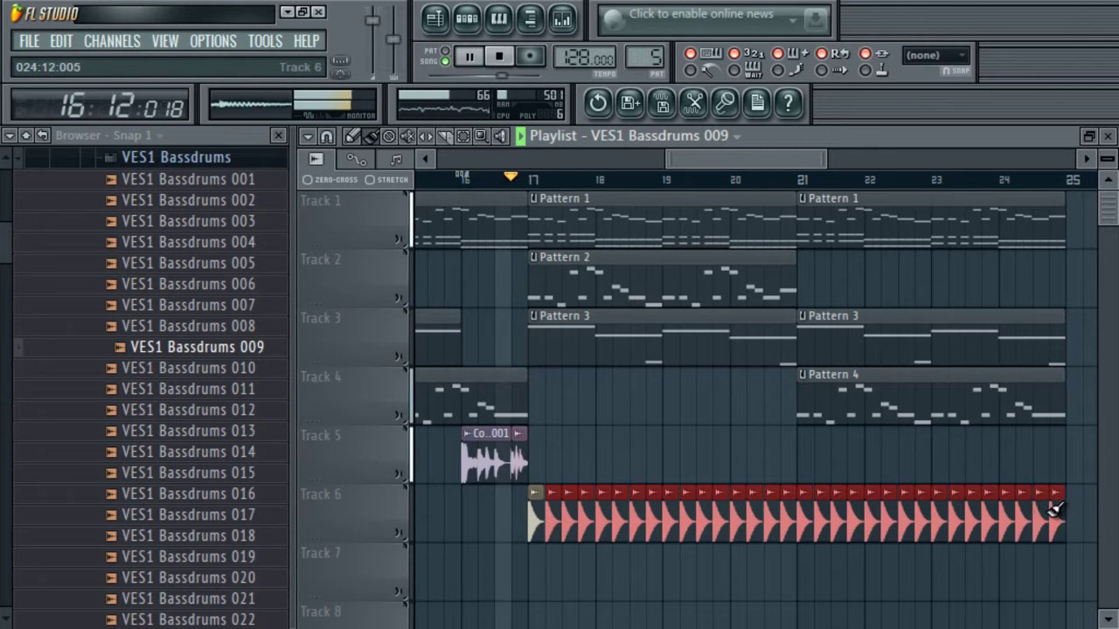
- Route the VES1 Bassdrums 009 channel to mixer Insert 4 and lower its fader while playing the drop from bar 16
{"action": "double_click", "coordinate": [531, 514]}
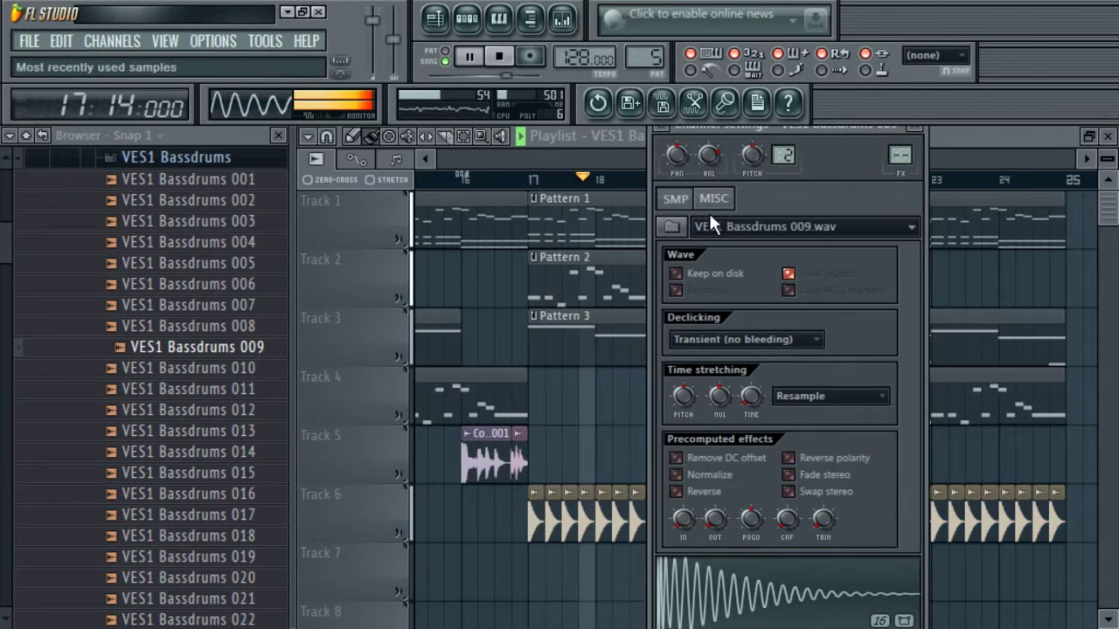
{"action": "right_click", "coordinate": [712, 154]}
{"action": "left_click", "coordinate": [735, 158]}
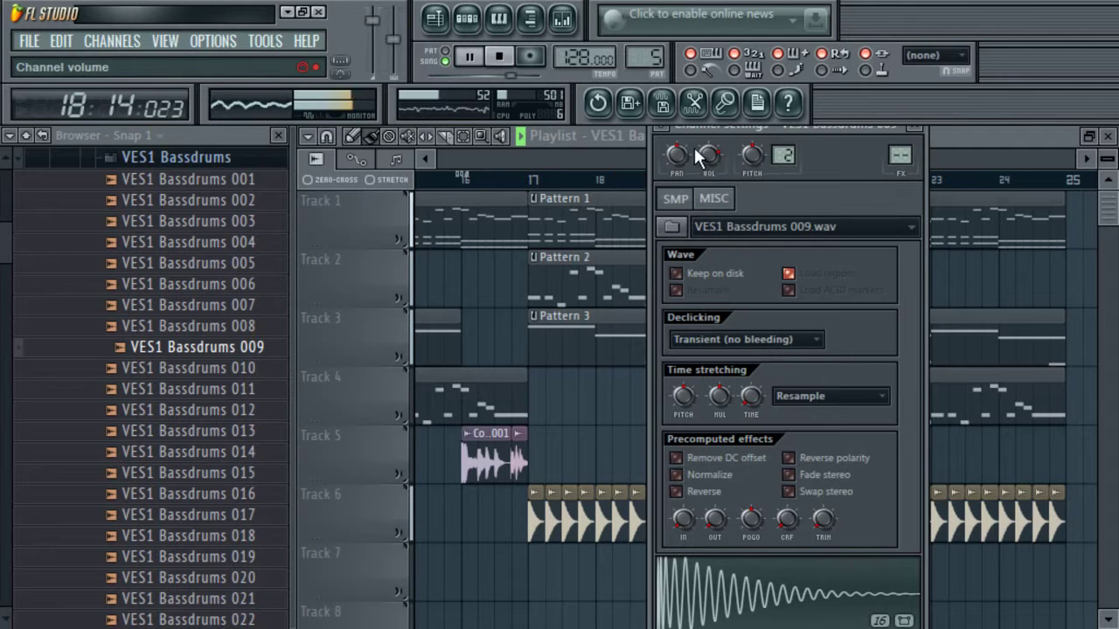
{"action": "left_click", "coordinate": [562, 20]}
{"action": "left_click", "coordinate": [524, 359]}
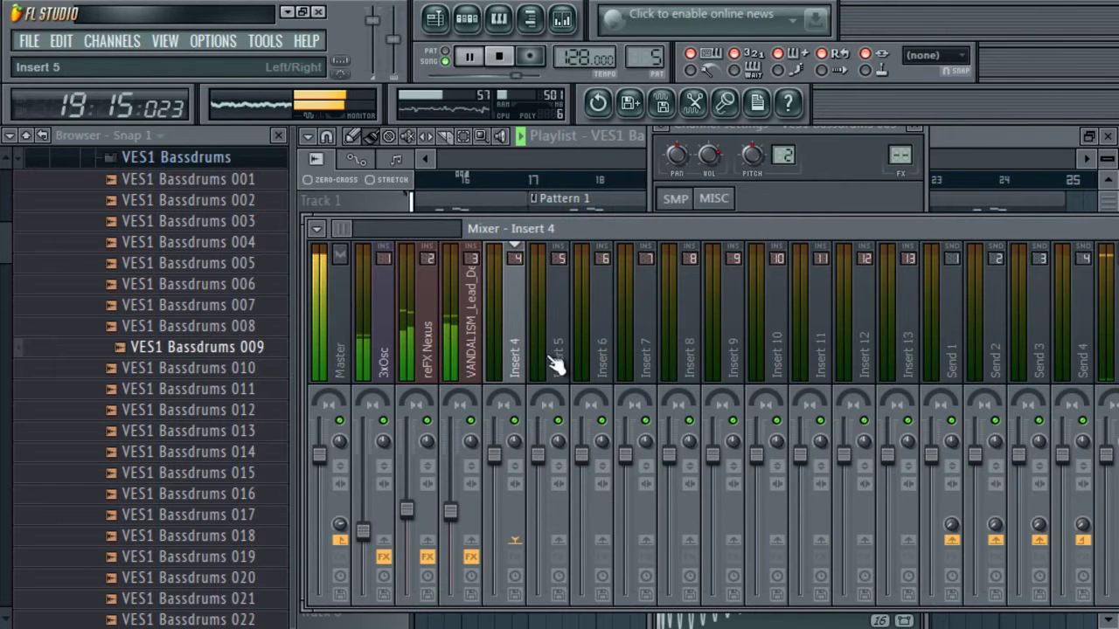
{"action": "key", "text": "ctrl+l"}
{"action": "key", "text": "space"}
{"action": "key", "text": "space"}
{"action": "left_click", "coordinate": [1017, 132]}
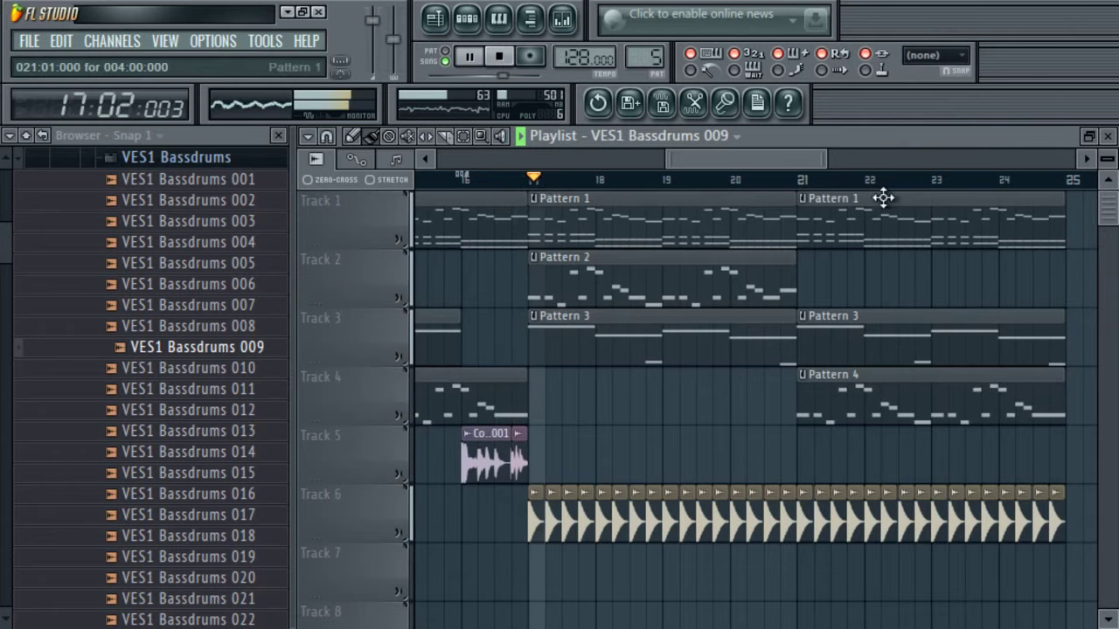
{"action": "key", "text": "space"}
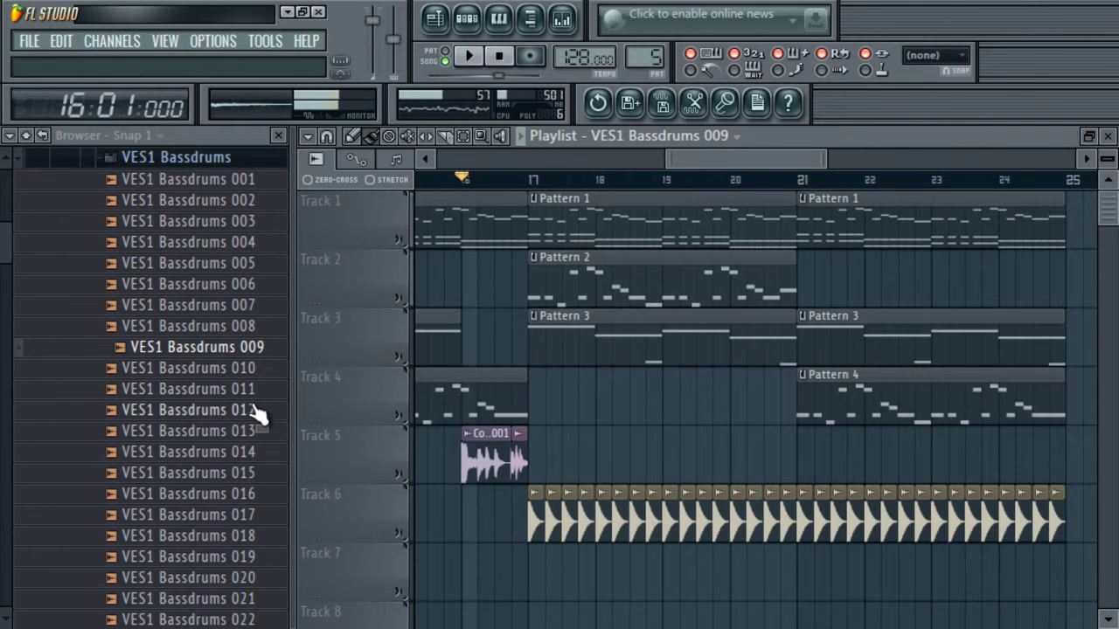
- Place VES1 Bassdrums 012 at bar 17 on Track 7 and repeat it on every beat up to bar 25
{"action": "left_click", "coordinate": [257, 410]}
{"action": "left_click_drag", "start_coordinate": [529, 563], "coordinate": [1073, 578]}
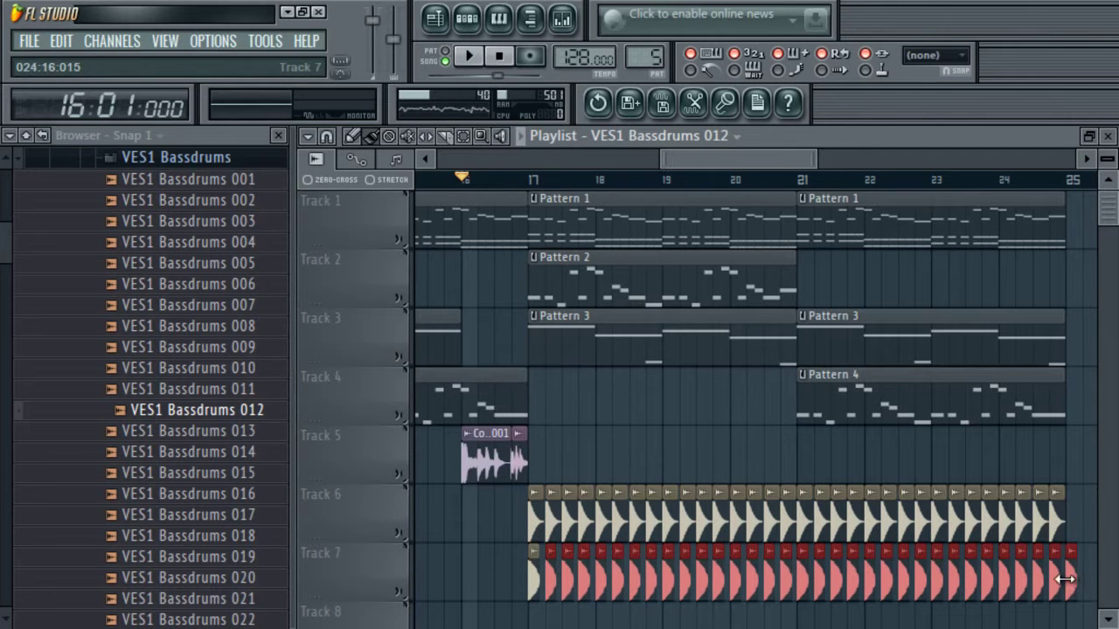
- Route VES1 Bassdrums 012 to mixer Insert 5 and lower its fader well below Bassdrums 009 during playback
{"action": "left_click", "coordinate": [481, 20]}
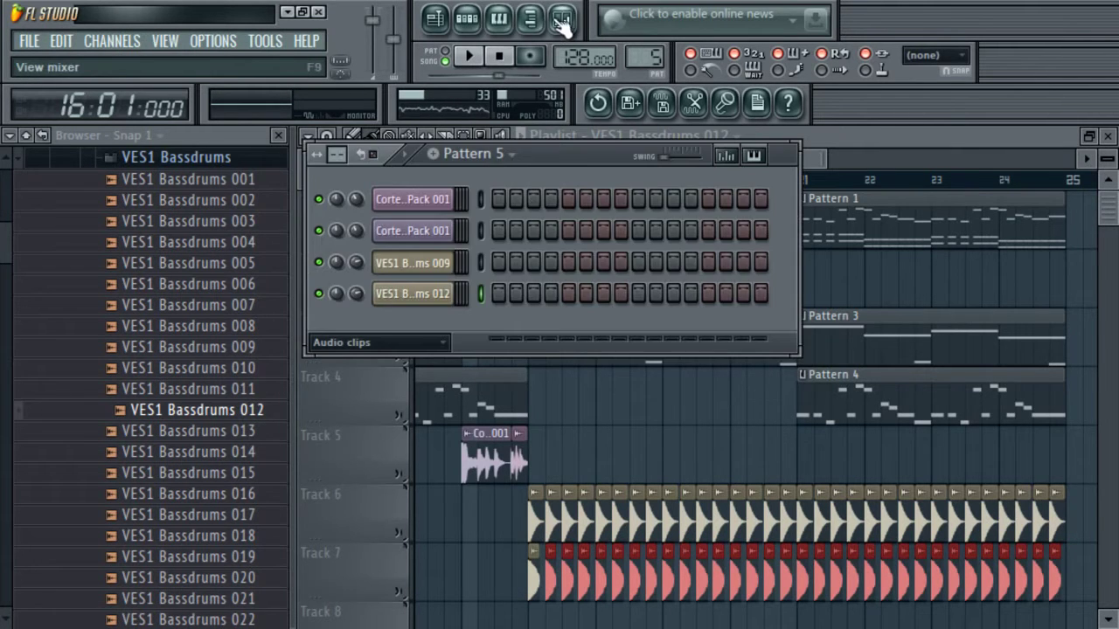
{"action": "left_click", "coordinate": [562, 18]}
{"action": "left_click", "coordinate": [564, 328]}
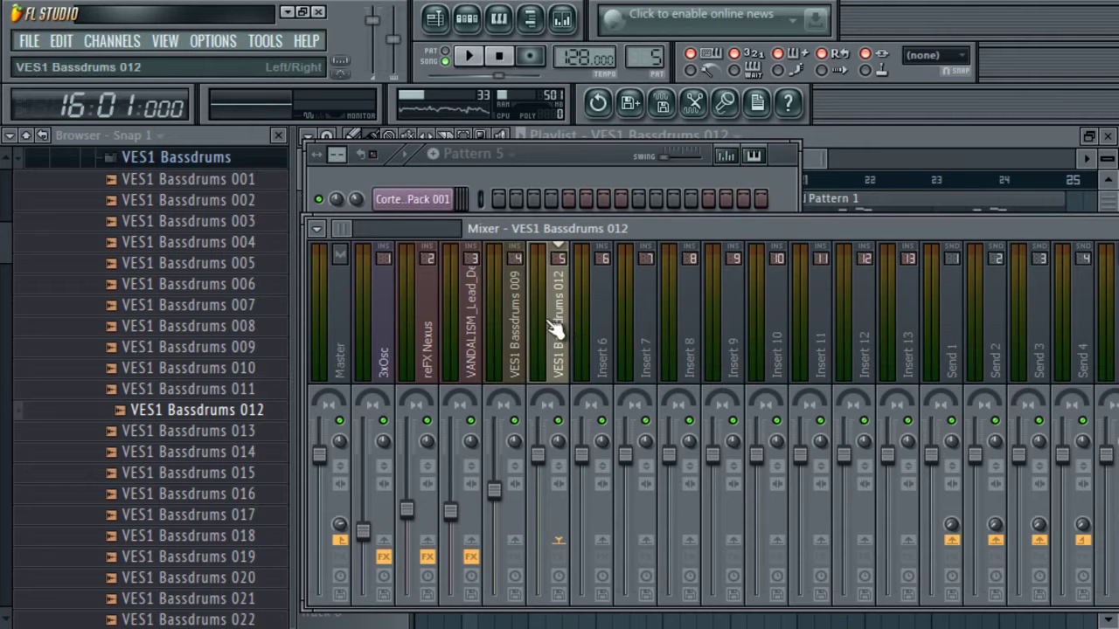
{"action": "key", "text": "space"}
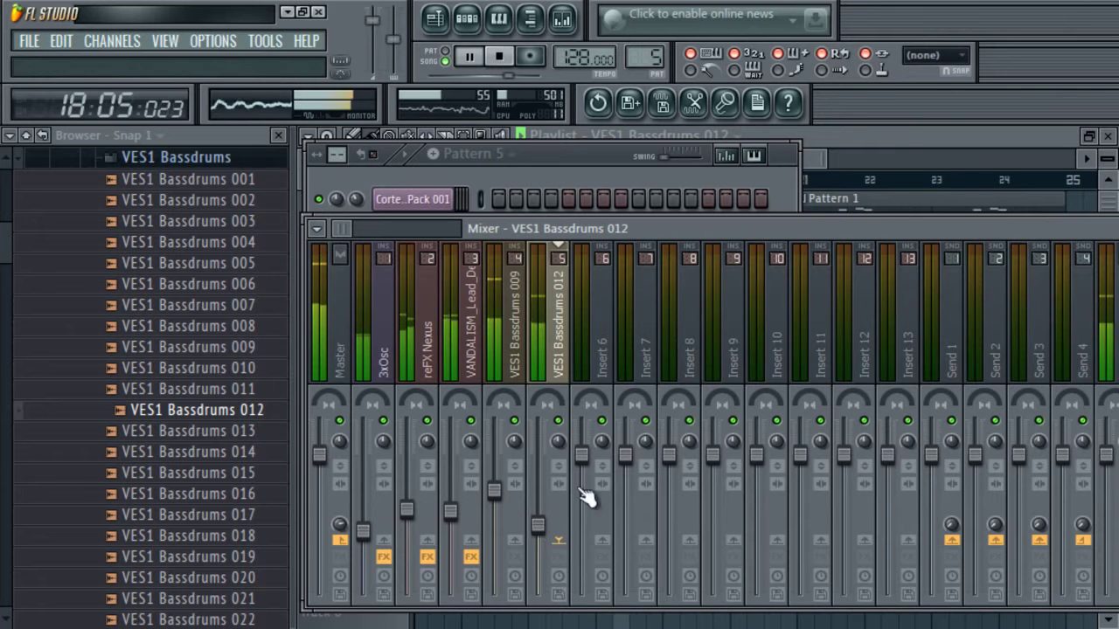
{"action": "left_click", "coordinate": [897, 134]}
- Close the VES1 Bassdrums folder, open the VES1 Claps folder and stop playback
{"action": "left_click", "coordinate": [218, 157]}
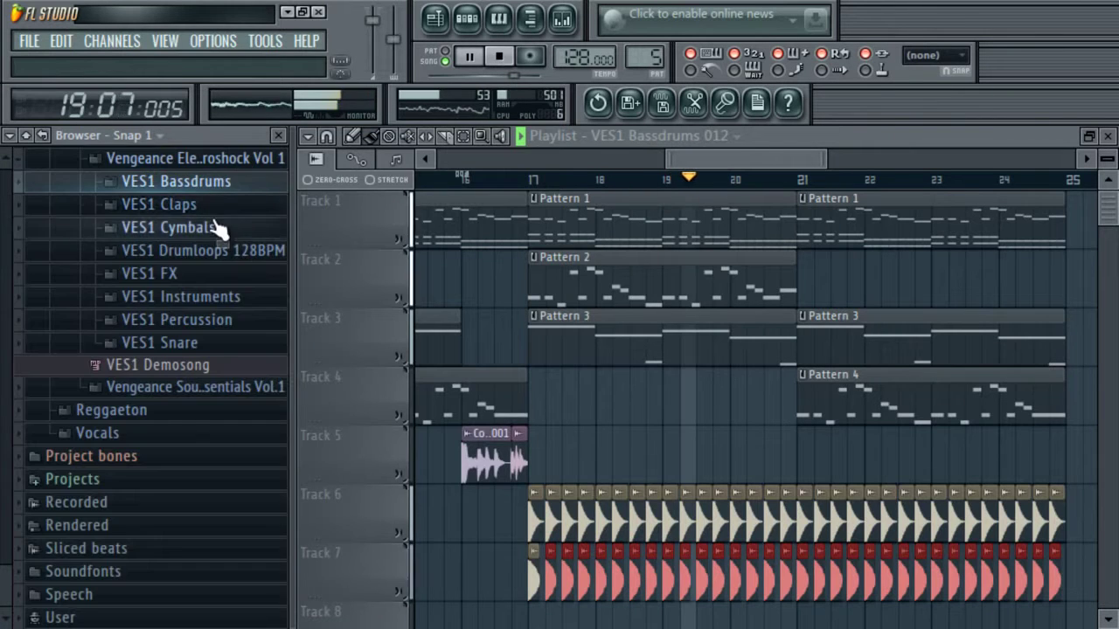
{"action": "left_click", "coordinate": [235, 205]}
{"action": "key", "text": "space"}
- Audition the early samples in the VES1 Claps folder, working back through 007 to VES1 Claps 001
{"action": "left_click", "coordinate": [203, 367]}
{"action": "key", "text": "Up"}
{"action": "key", "text": "Up"}
{"action": "key", "text": "Up"}
{"action": "key", "text": "Up"}
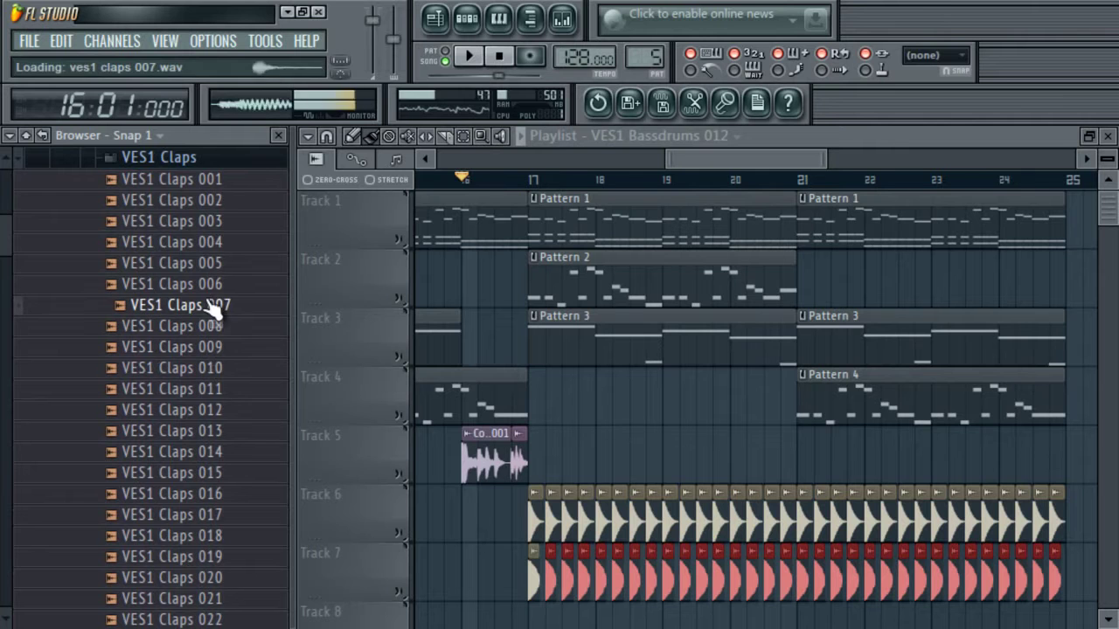
{"action": "left_click", "coordinate": [212, 264]}
{"action": "left_click", "coordinate": [213, 244]}
{"action": "left_click", "coordinate": [212, 225]}
{"action": "left_click", "coordinate": [210, 201]}
{"action": "left_click", "coordinate": [205, 181]}
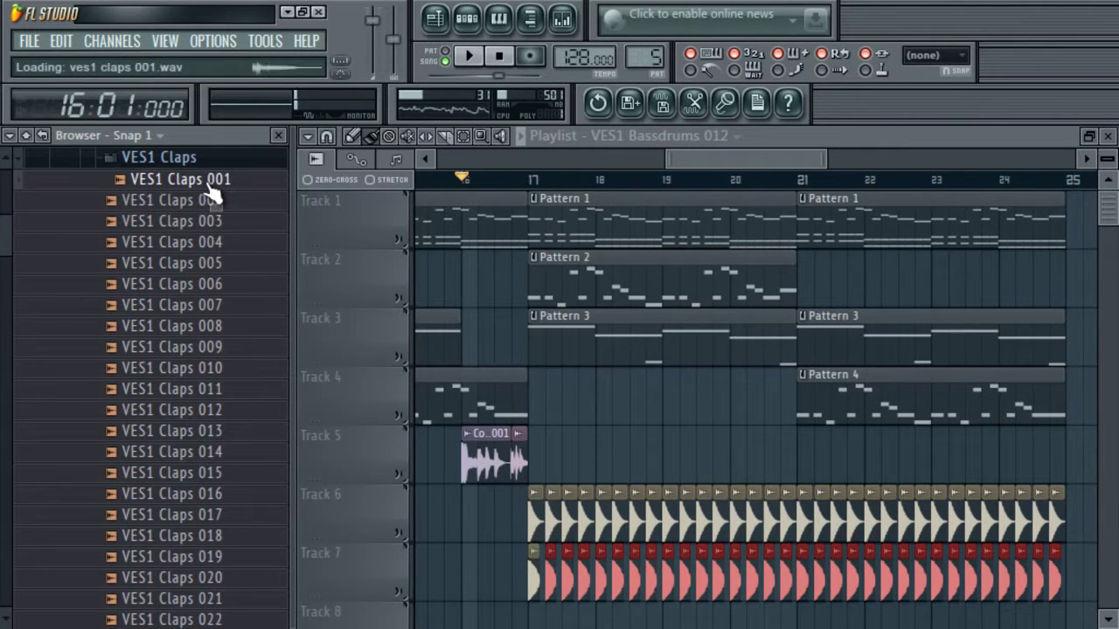
- Place VES1 Claps 002 at bar 17 on Track 8 and repeat it on every beat up to bar 25
{"action": "left_click", "coordinate": [218, 201]}
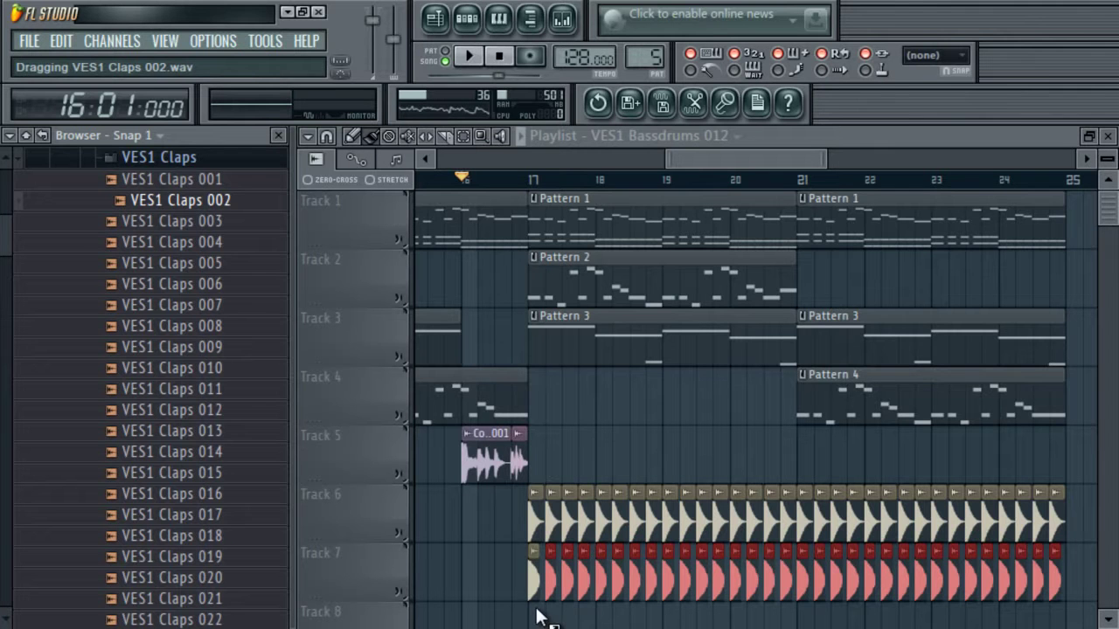
{"action": "left_click_drag", "start_coordinate": [533, 607], "coordinate": [534, 609]}
{"action": "scroll", "coordinate": [603, 620], "scroll_direction": "down", "scroll_amount": 3}
{"action": "left_click_drag", "start_coordinate": [551, 466], "coordinate": [1040, 461]}
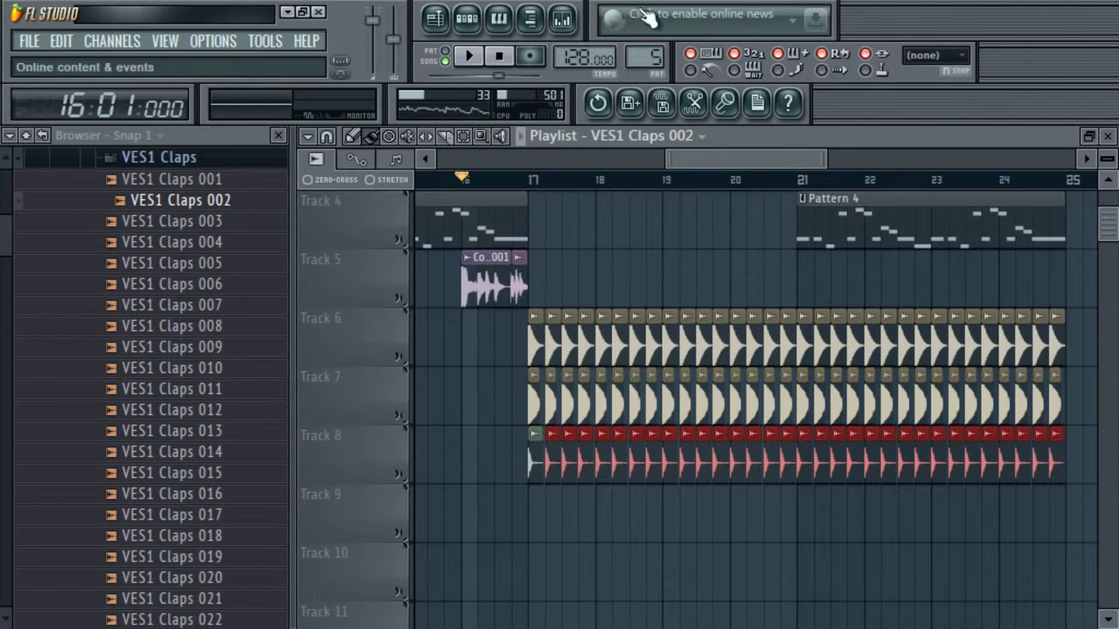
- Route VES1 Claps 002 to mixer Insert 6 and lower its fader to about 37% (-16.9 dB) during playback
{"action": "key", "text": "F9"}
{"action": "left_click", "coordinate": [605, 325]}
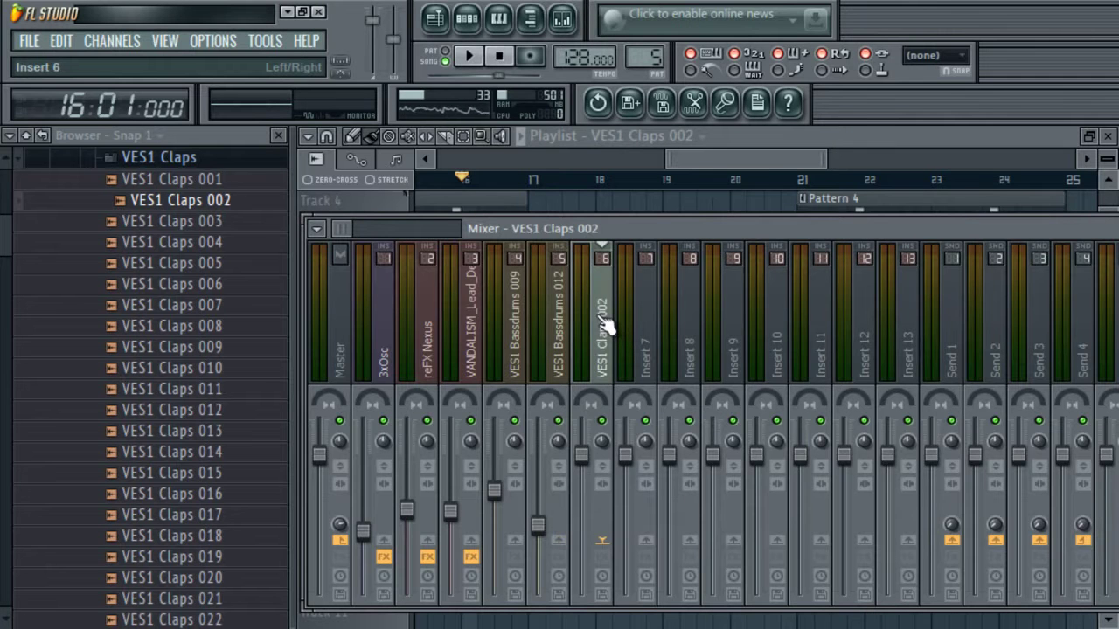
{"action": "key", "text": "space"}
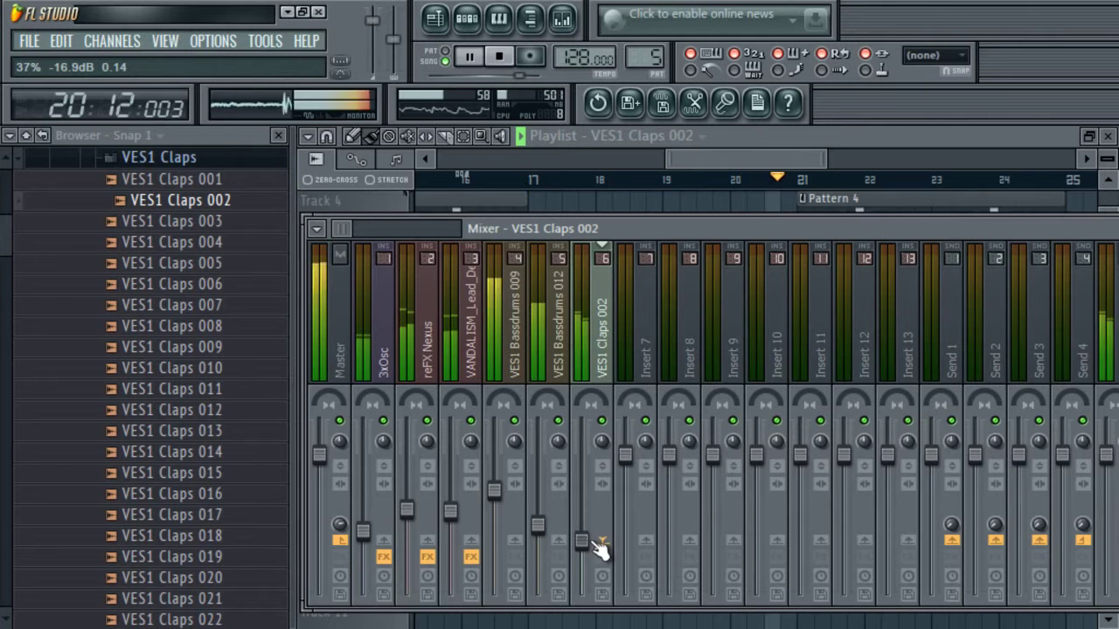
{"action": "left_click", "coordinate": [725, 163]}
- Delete the kick and clap clips on Tracks 6 to 8 throughout bar 24
{"action": "left_click_drag", "start_coordinate": [662, 157], "coordinate": [701, 163]}
{"action": "left_click_drag", "start_coordinate": [1025, 330], "coordinate": [950, 436]}
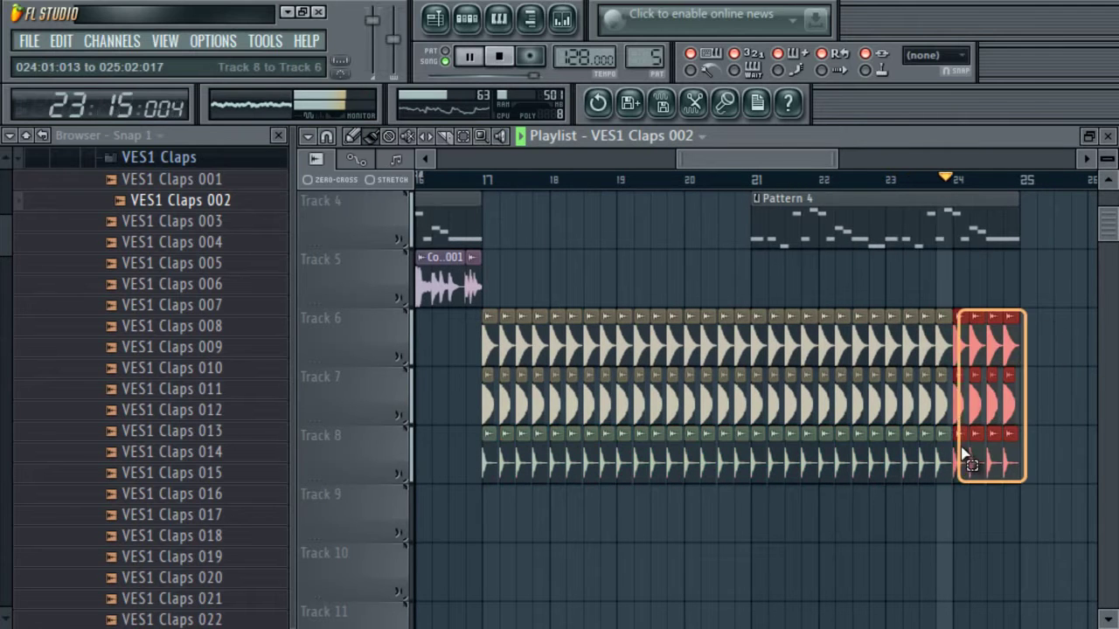
{"action": "key", "text": "Delete"}
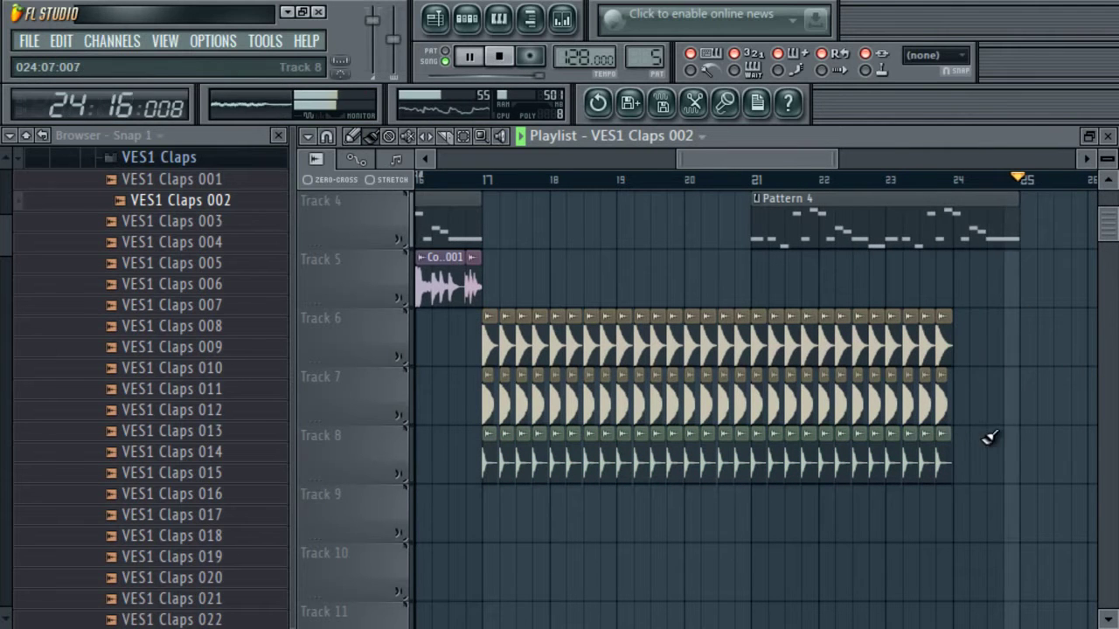
- Play the transition into the drop and close the VES1 Claps folder
{"action": "scroll", "coordinate": [1108, 231], "scroll_direction": "up", "scroll_amount": 3}
{"action": "key", "text": "space"}
{"action": "left_click_drag", "start_coordinate": [756, 151], "coordinate": [691, 156]}
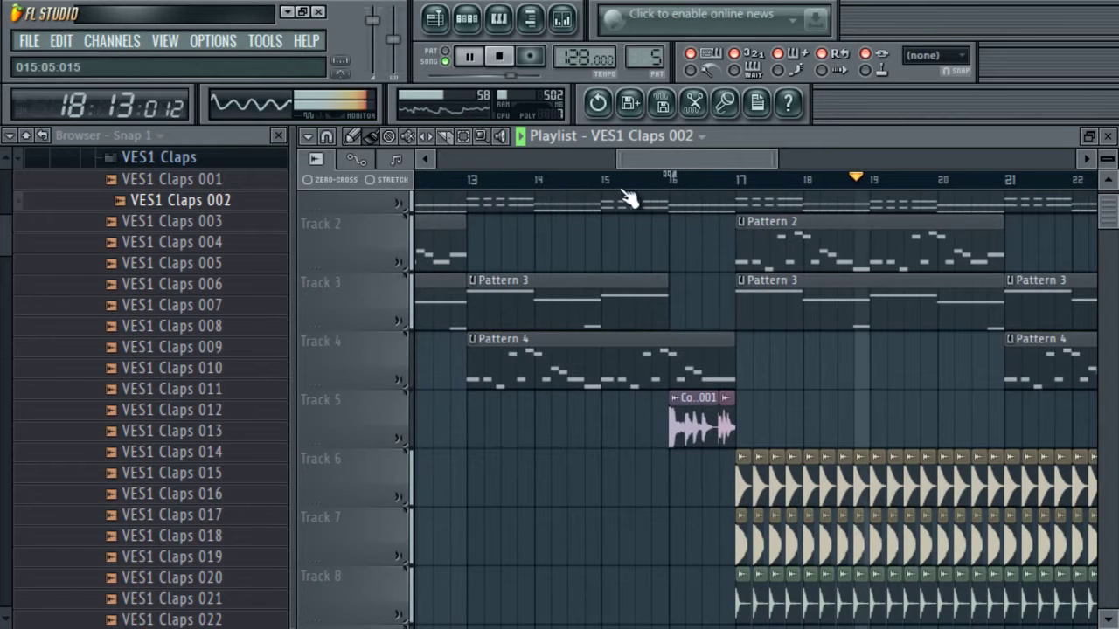
{"action": "left_click", "coordinate": [168, 162]}
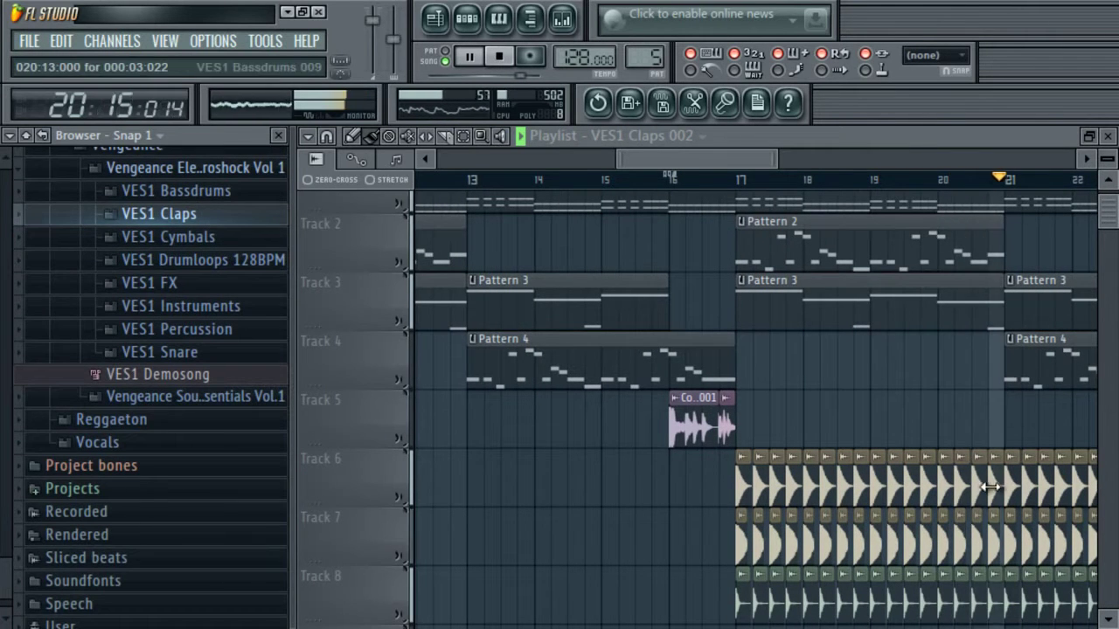
- Place a copy of the first Corte EDM 001 fill slice on Track 5 at beat 3 of bar 20
{"action": "left_click_drag", "start_coordinate": [777, 154], "coordinate": [692, 176]}
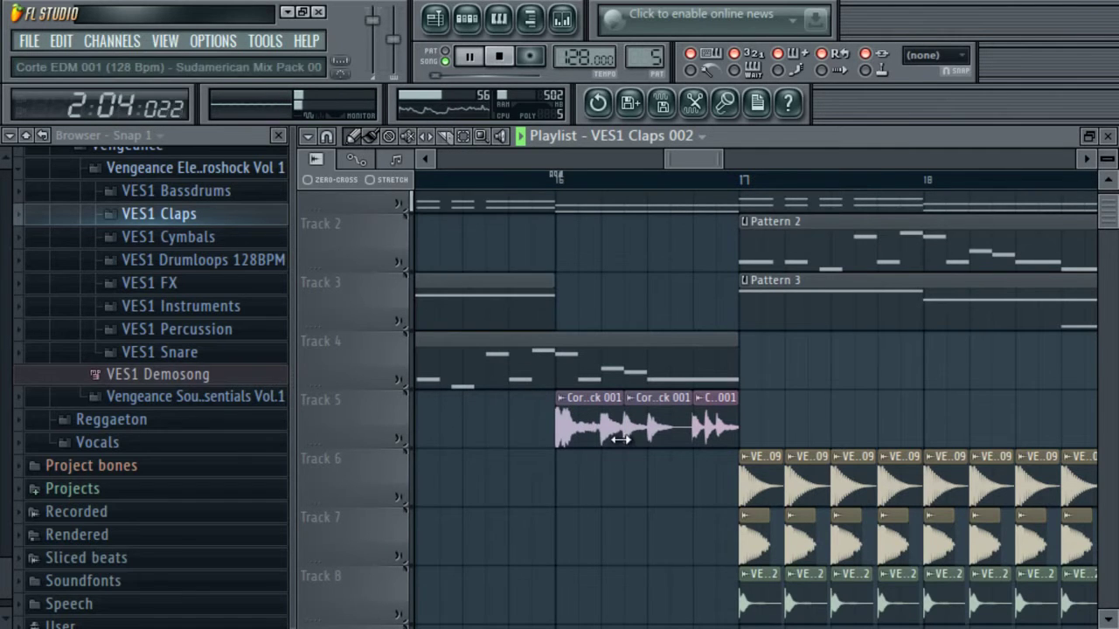
{"action": "left_click", "coordinate": [575, 428]}
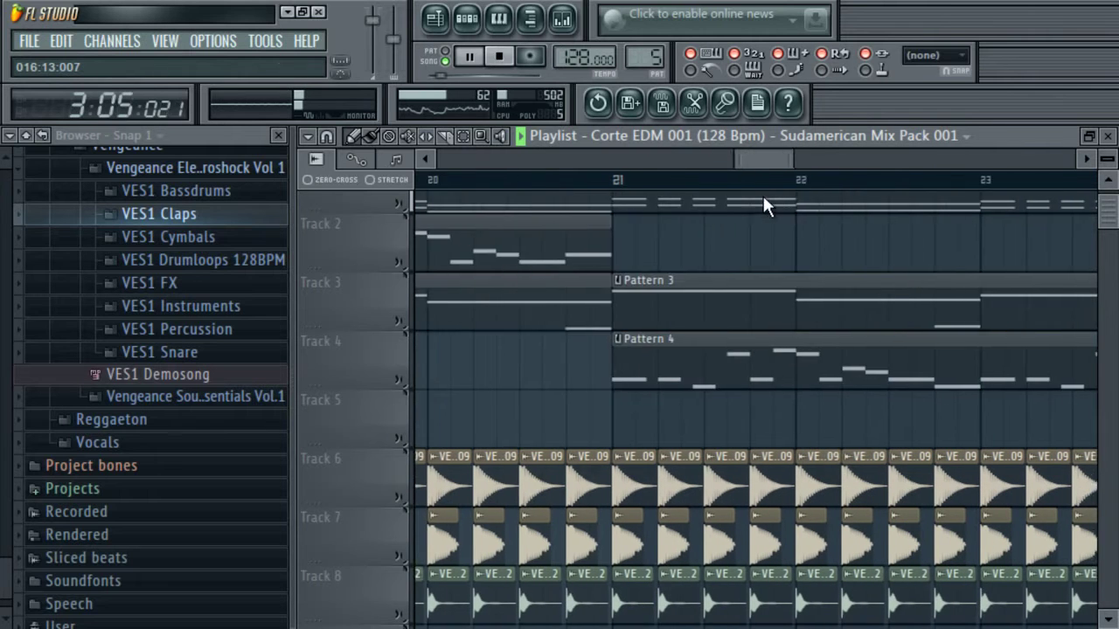
{"action": "left_click", "coordinate": [722, 428]}
{"action": "left_click_drag", "start_coordinate": [722, 428], "coordinate": [675, 428]}
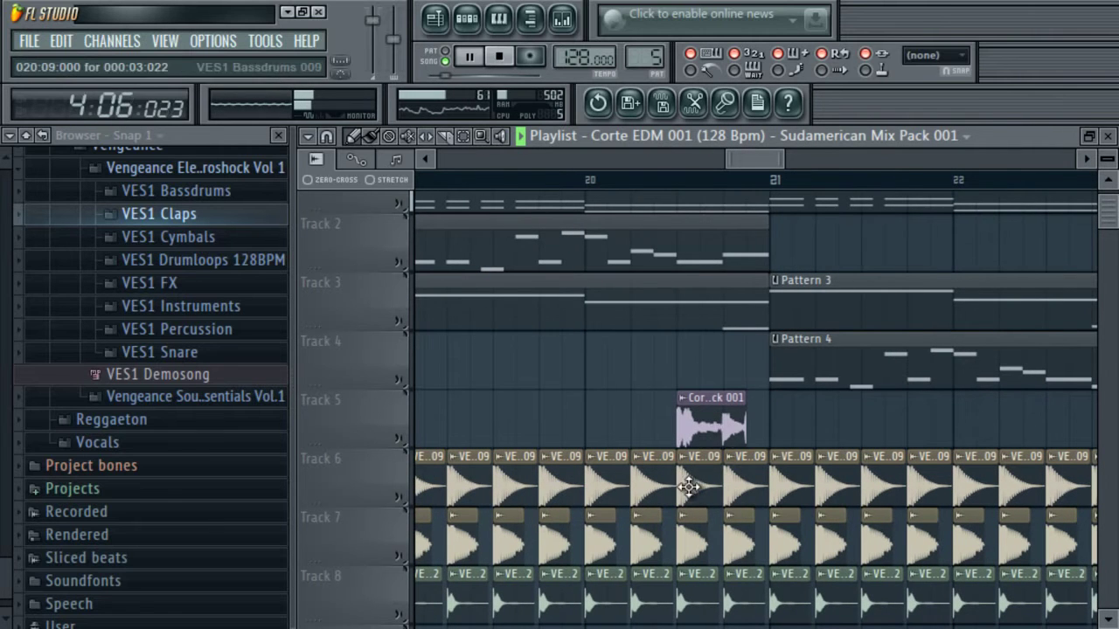
- Delete the kick and clap clips on Tracks 6 to 8 in the second half of bar 20, beneath the fill
{"action": "right_click", "coordinate": [697, 481]}
{"action": "right_click", "coordinate": [743, 482]}
{"action": "right_click", "coordinate": [743, 534]}
{"action": "right_click", "coordinate": [699, 538]}
{"action": "right_click", "coordinate": [703, 596]}
- Extend the new fill clip on Track 5 to the start of bar 21 and play the transition from bar 20
{"action": "left_click_drag", "start_coordinate": [783, 160], "coordinate": [813, 160]}
{"action": "left_click", "coordinate": [528, 180]}
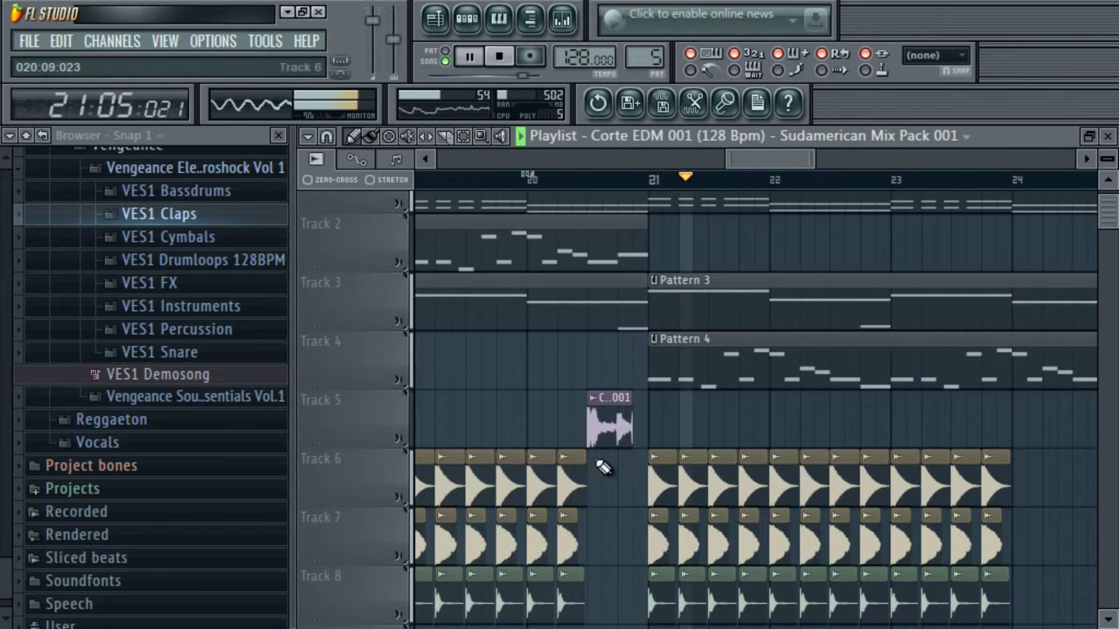
{"action": "left_click_drag", "start_coordinate": [631, 427], "coordinate": [648, 427]}
{"action": "left_click", "coordinate": [582, 184]}
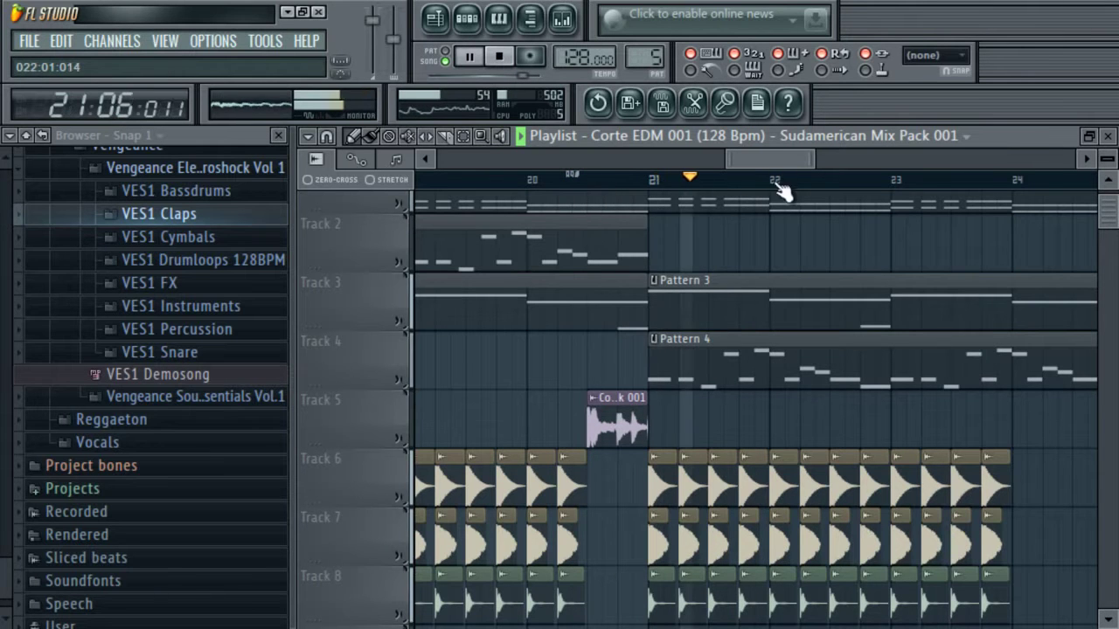
- Stop playback, reopen the VES1 Claps folder and audition VES1 Claps 012 and samples further down the list
{"action": "scroll", "coordinate": [874, 188], "scroll_direction": "down", "scroll_amount": 5}
{"action": "key", "text": "space"}
{"action": "left_click", "coordinate": [224, 220]}
{"action": "left_click", "coordinate": [191, 418]}
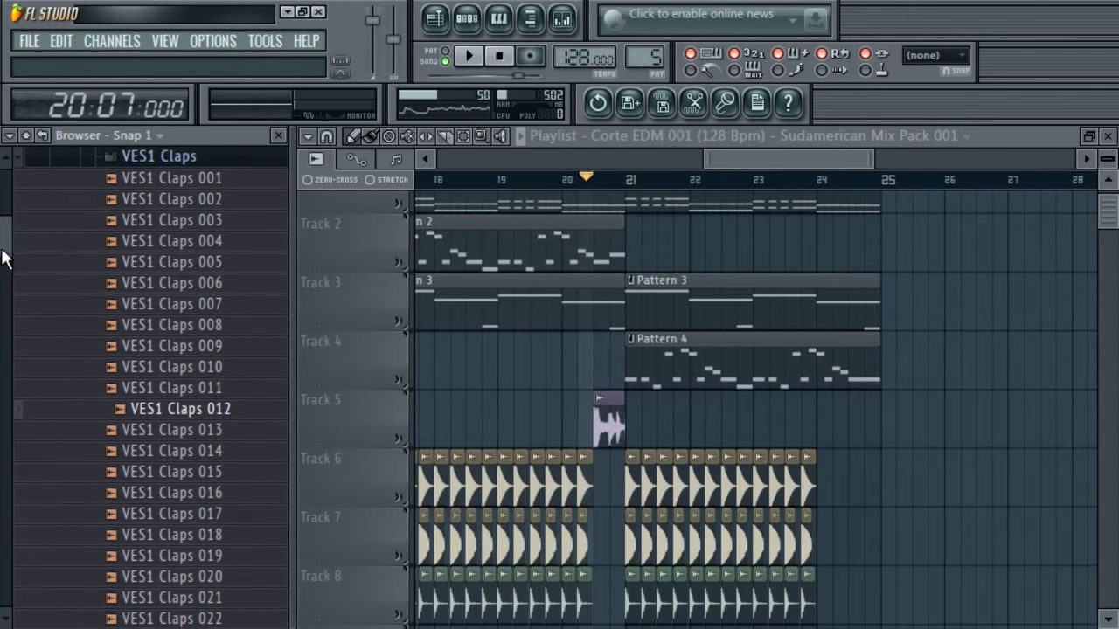
{"action": "scroll", "coordinate": [139, 288], "scroll_direction": "down", "scroll_amount": 7}
{"action": "left_click", "coordinate": [188, 235]}
{"action": "left_click", "coordinate": [203, 213]}
{"action": "left_click", "coordinate": [205, 192]}
{"action": "left_click", "coordinate": [205, 173]}
- Audition VES1 Claps 003 to 008 near the beginning of the folder
{"action": "left_click_drag", "start_coordinate": [4, 268], "coordinate": [6, 220]}
{"action": "left_click", "coordinate": [216, 271]}
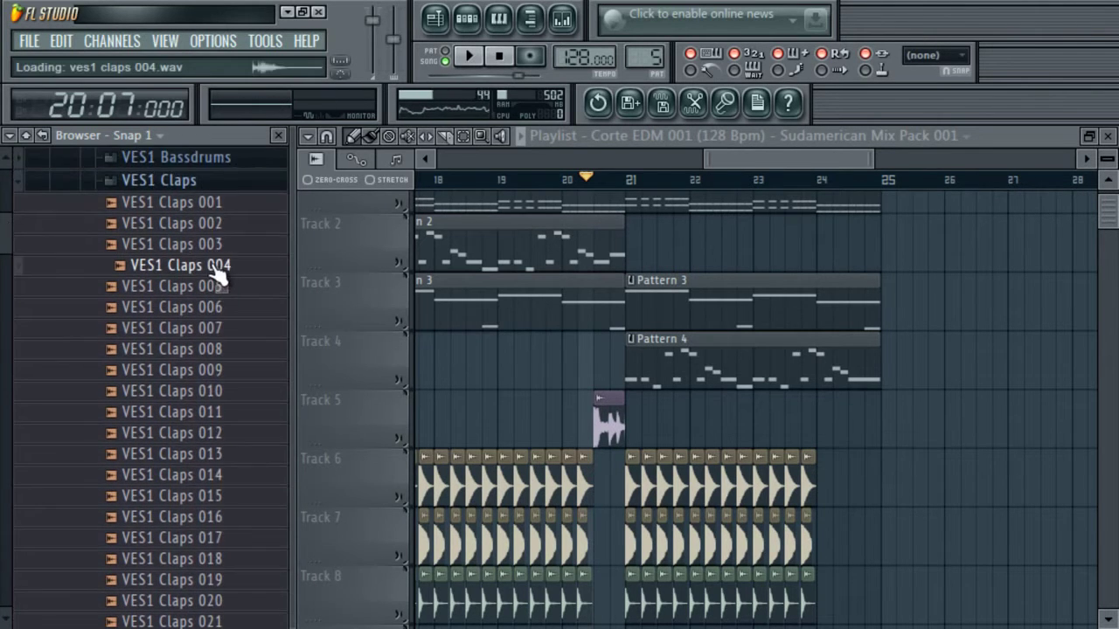
{"action": "left_click", "coordinate": [216, 249]}
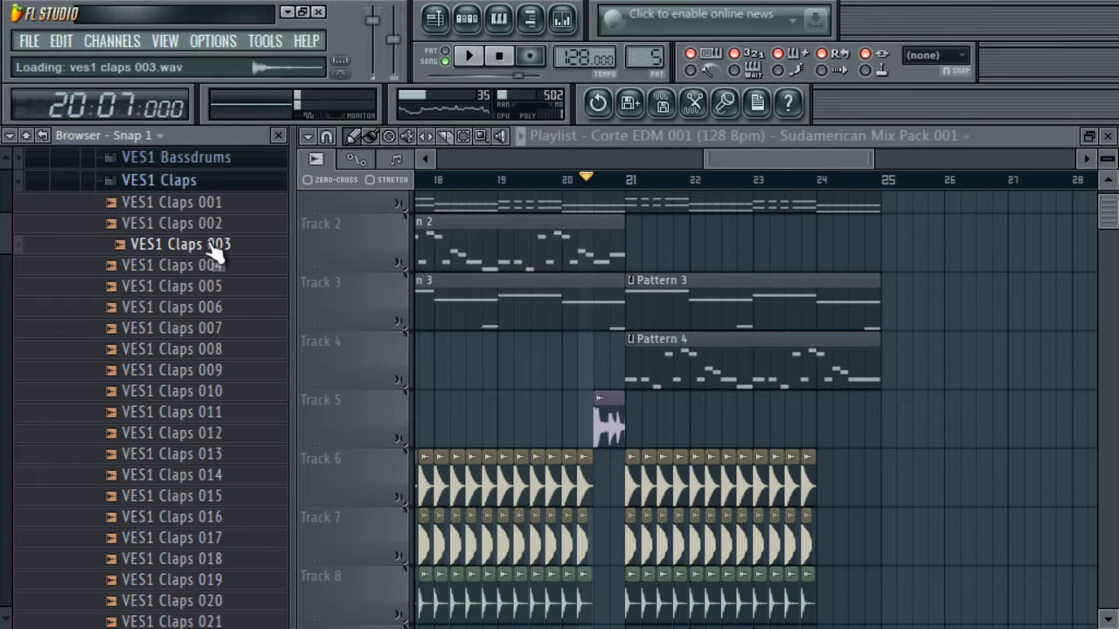
{"action": "left_click", "coordinate": [206, 309]}
{"action": "left_click", "coordinate": [208, 330]}
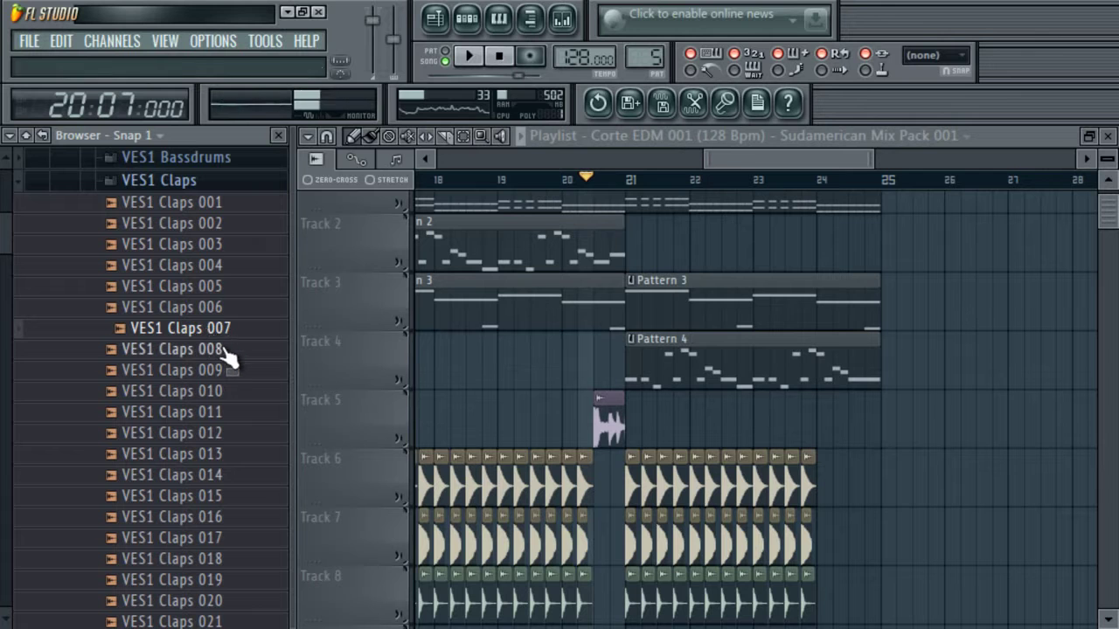
{"action": "left_click", "coordinate": [210, 349]}
{"action": "left_click", "coordinate": [224, 288]}
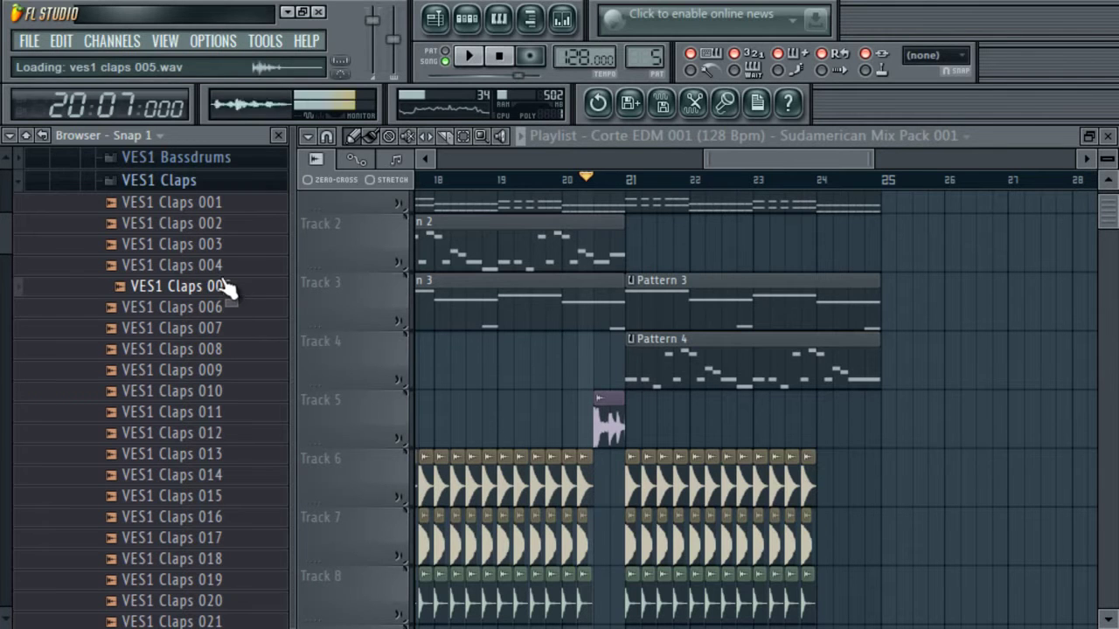
- Close the VES1 Claps and Vengeance Electroshock Vol 1 folders and open the Claps folder of Sander Beat
{"action": "left_click", "coordinate": [213, 182]}
{"action": "left_click", "coordinate": [210, 161]}
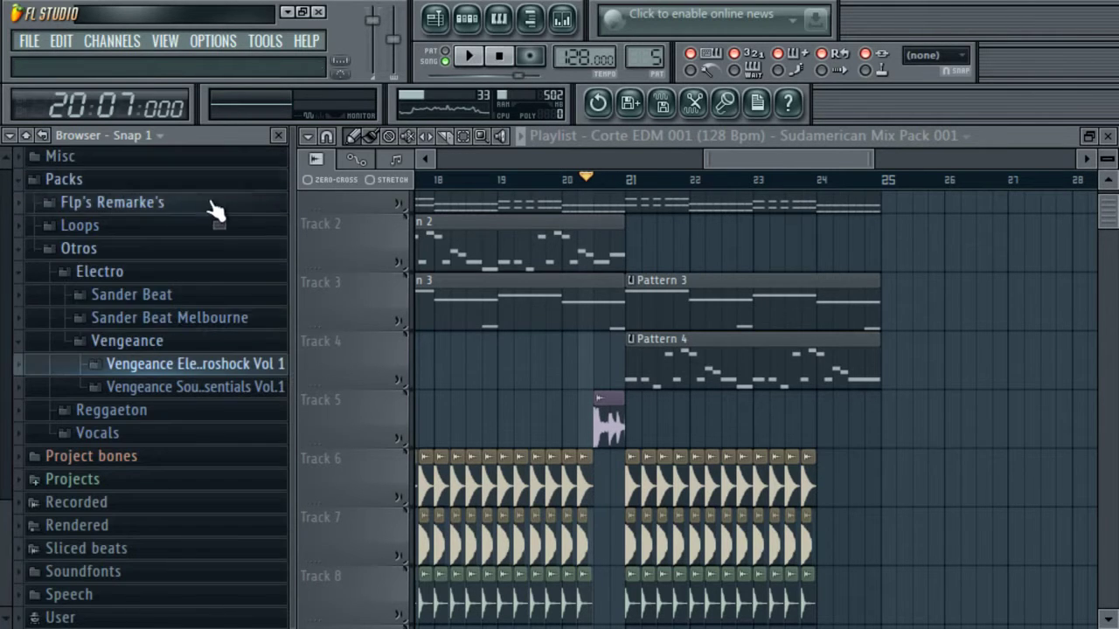
{"action": "left_click", "coordinate": [179, 299]}
{"action": "left_click", "coordinate": [181, 258]}
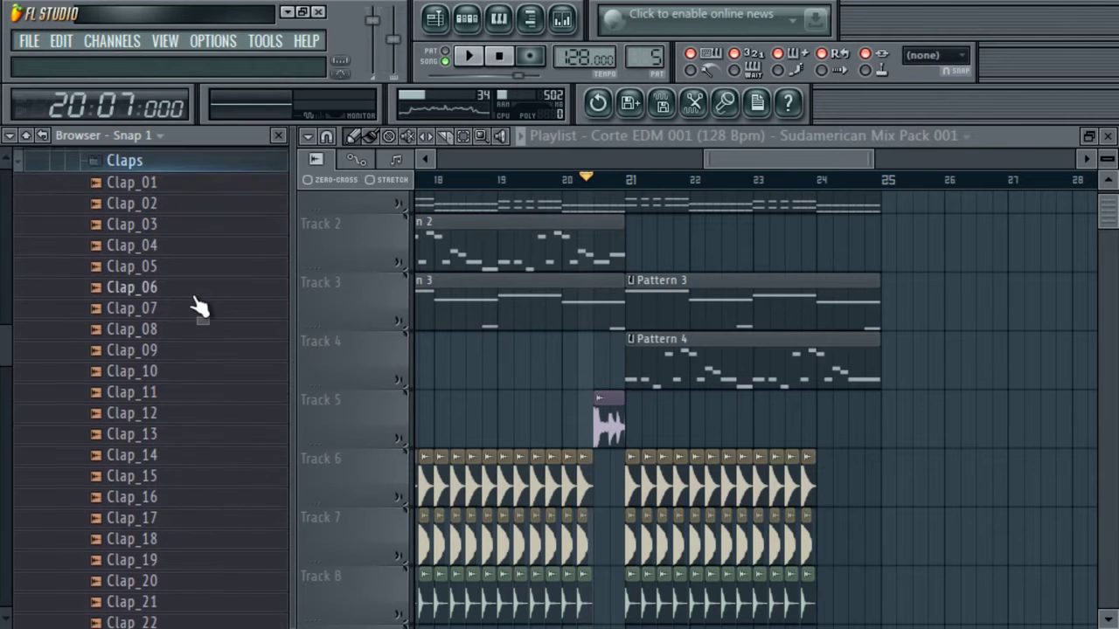
- Audition Clap_05, Clap_06, Clap_03, Clap_02 and Clap_01 from the Sander Beat claps
{"action": "left_click", "coordinate": [188, 268]}
{"action": "left_click", "coordinate": [187, 287]}
{"action": "left_click", "coordinate": [178, 223]}
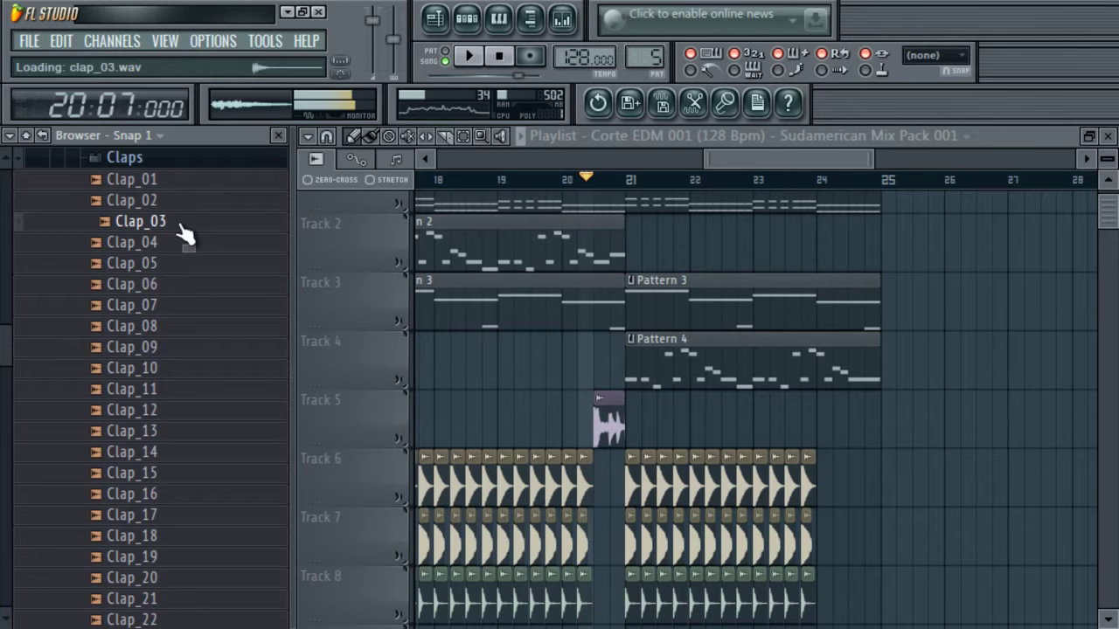
{"action": "left_click", "coordinate": [168, 201]}
{"action": "left_click", "coordinate": [163, 181]}
- Add Clap_02 clips to Track 9 on every second beat between bars 21 and 24
{"action": "left_click", "coordinate": [173, 202]}
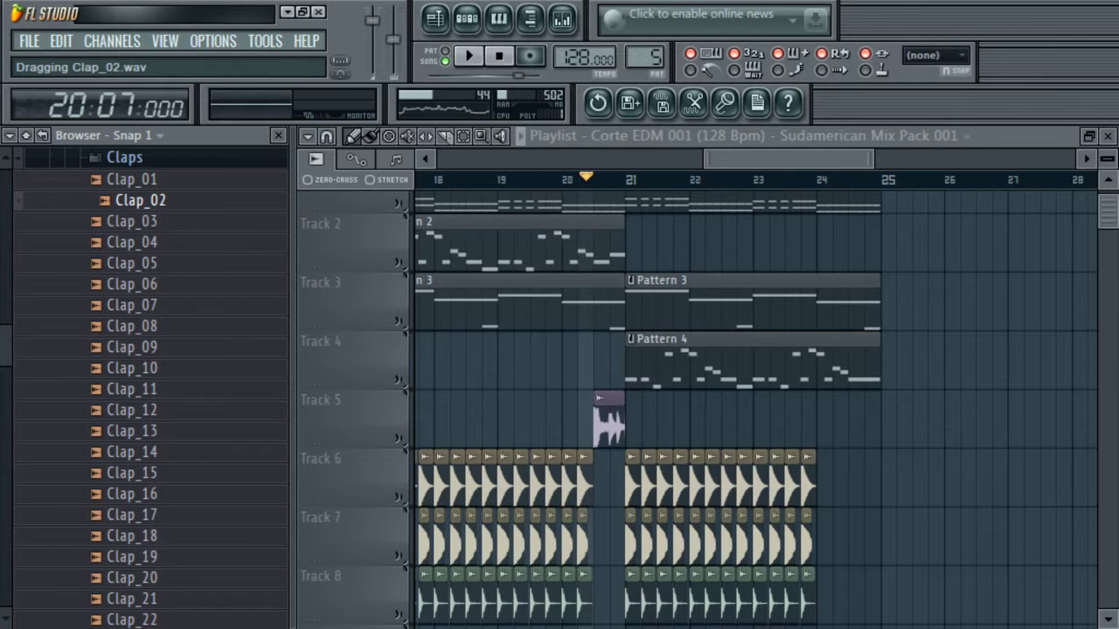
{"action": "left_click_drag", "start_coordinate": [599, 402], "coordinate": [600, 402]}
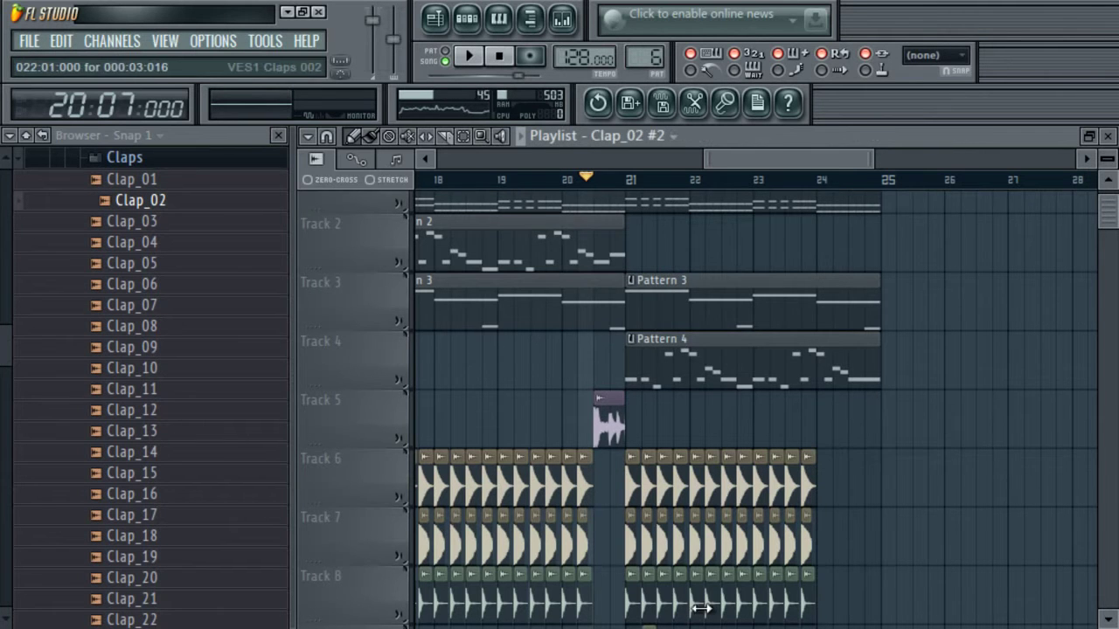
{"action": "scroll", "coordinate": [701, 610], "scroll_direction": "down", "scroll_amount": 4}
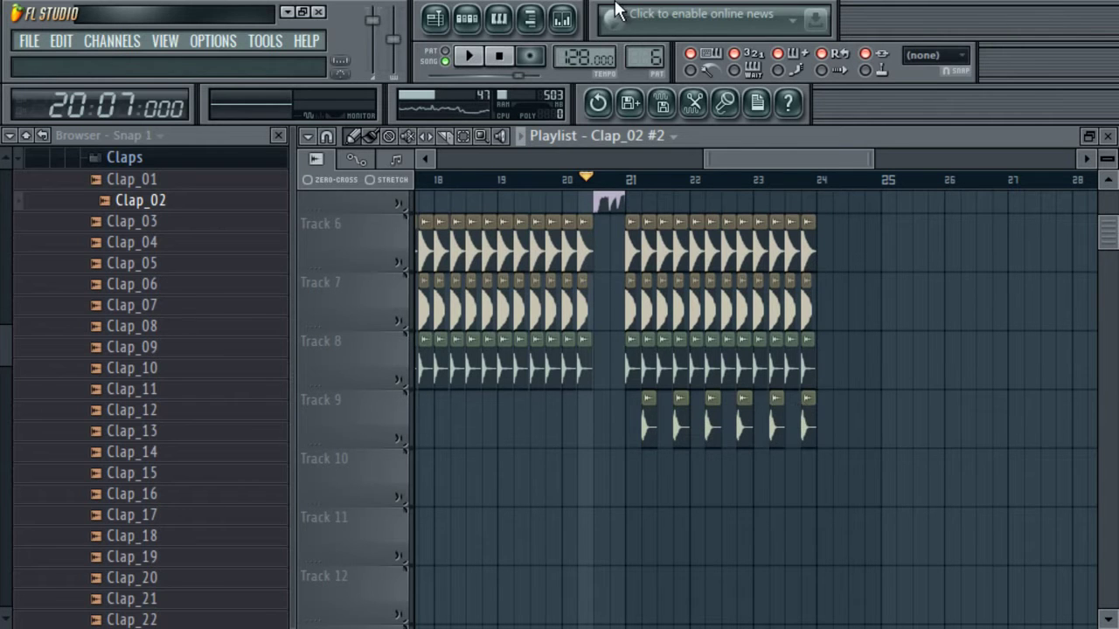
- Route the new Clap_02 clips to mixer insert 7 and lower their level to fit the mix during playback
{"action": "left_click", "coordinate": [566, 19]}
{"action": "left_click", "coordinate": [657, 363]}
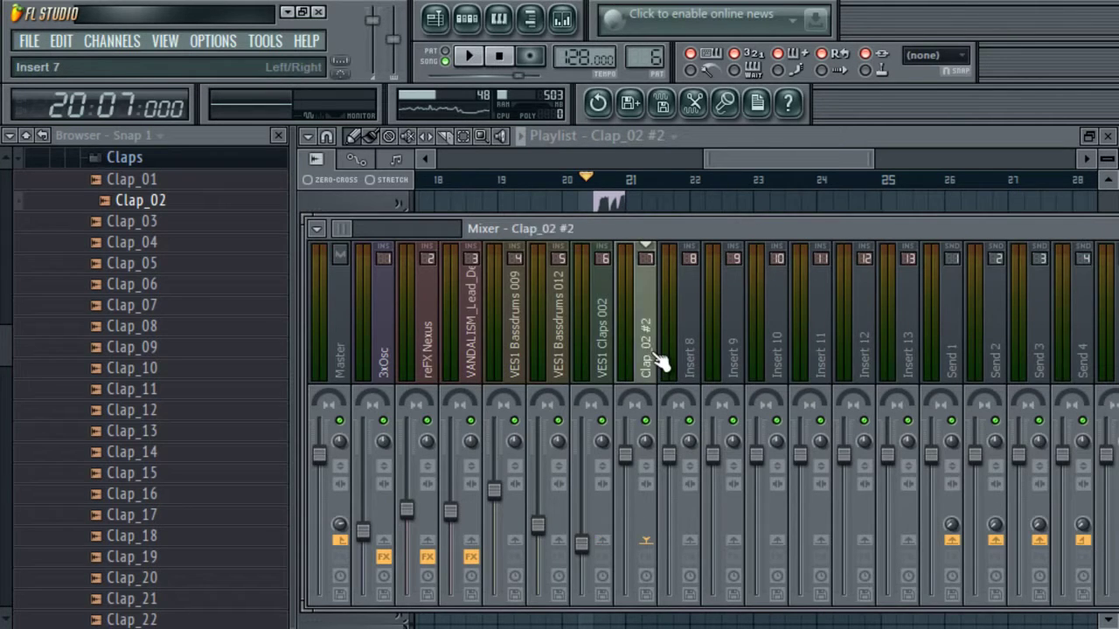
{"action": "key", "text": "space"}
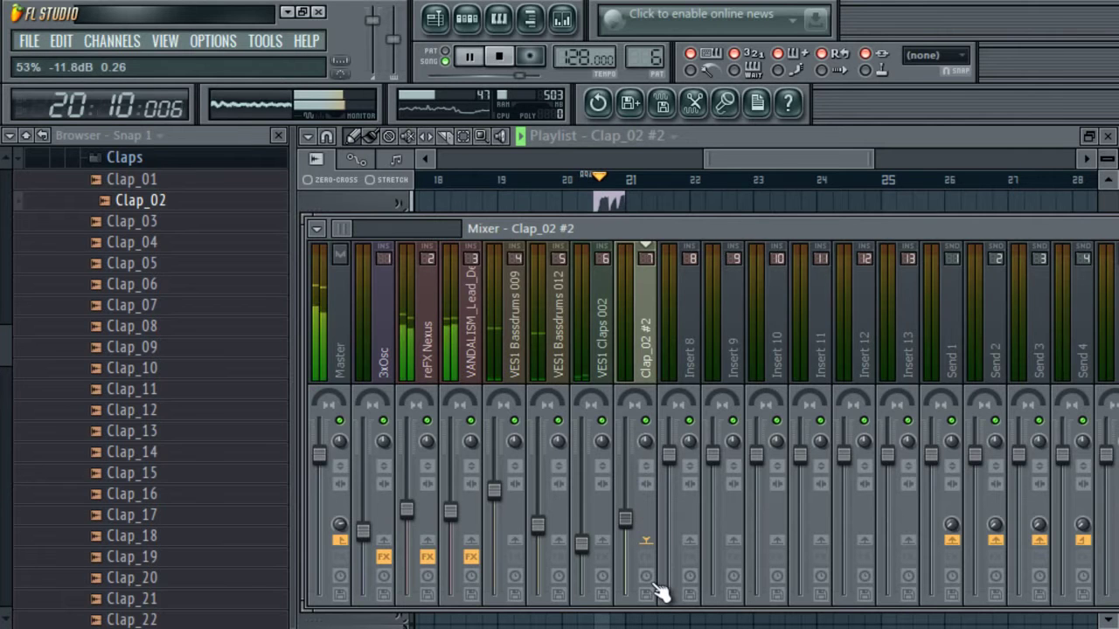
{"action": "scroll", "coordinate": [638, 528], "scroll_direction": "down", "scroll_amount": 3}
{"action": "scroll", "coordinate": [639, 533], "scroll_direction": "down", "scroll_amount": 3}
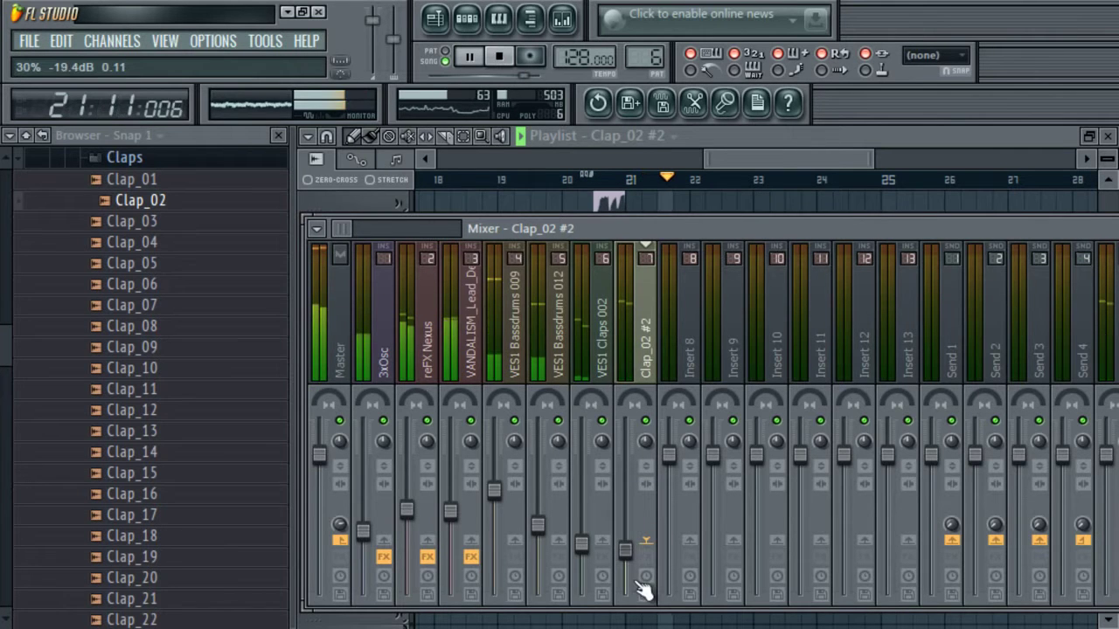
{"action": "left_click_drag", "start_coordinate": [636, 551], "coordinate": [635, 547]}
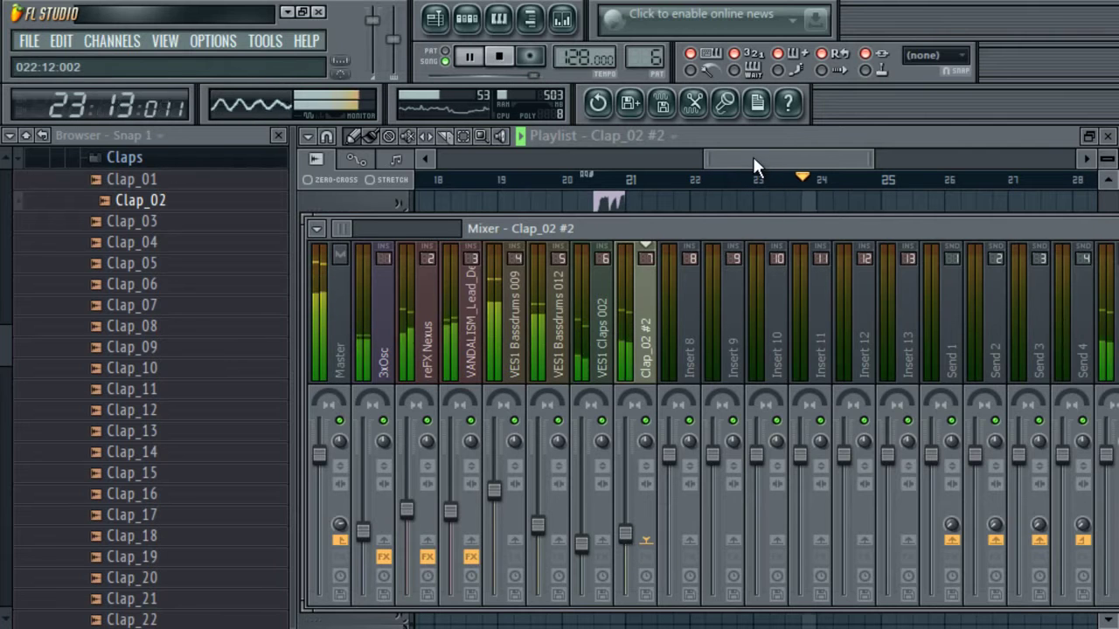
{"action": "key", "text": "F9"}
- Collapse the browser folders, hide the browser and restart playback from the beginning of the song
{"action": "left_click", "coordinate": [40, 137]}
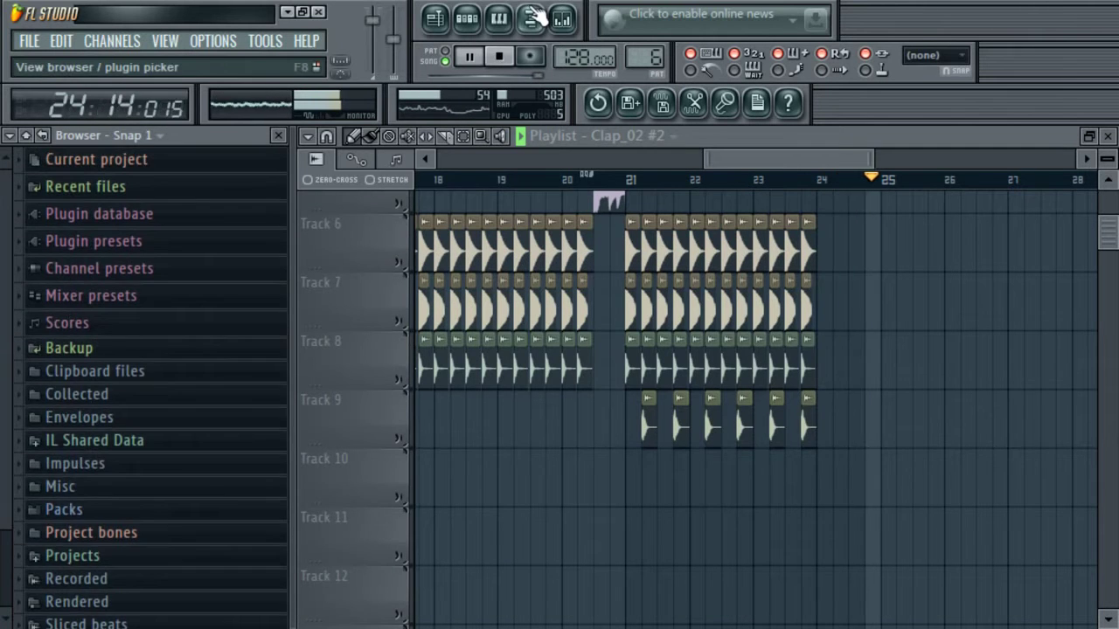
{"action": "left_click", "coordinate": [535, 16]}
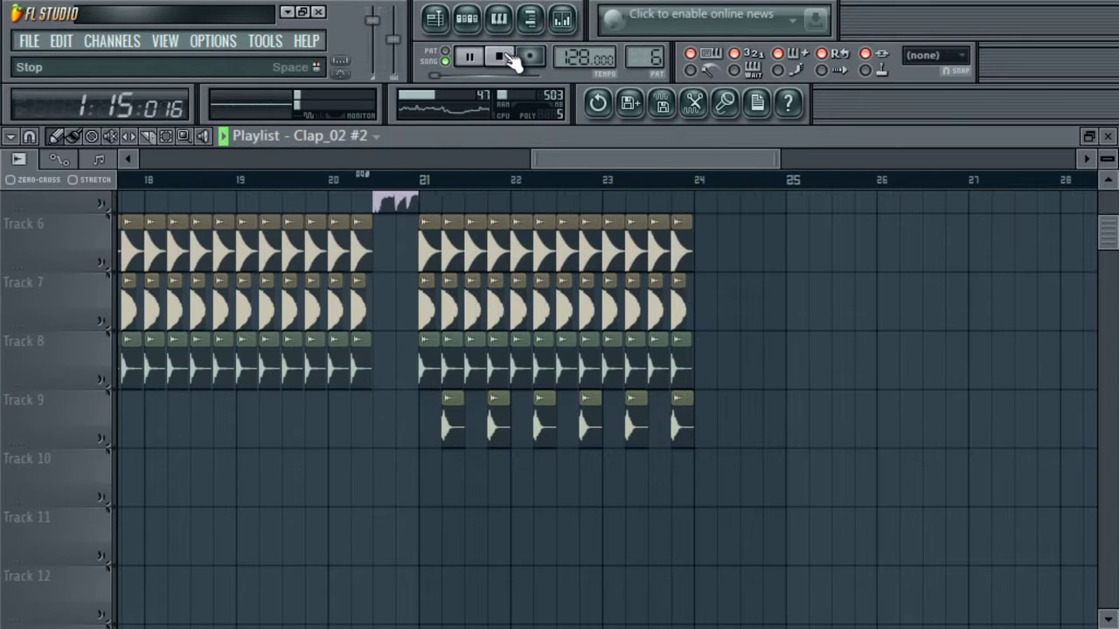
{"action": "left_click", "coordinate": [500, 56]}
{"action": "left_click_drag", "start_coordinate": [603, 185], "coordinate": [109, 191]}
{"action": "left_click", "coordinate": [501, 57]}
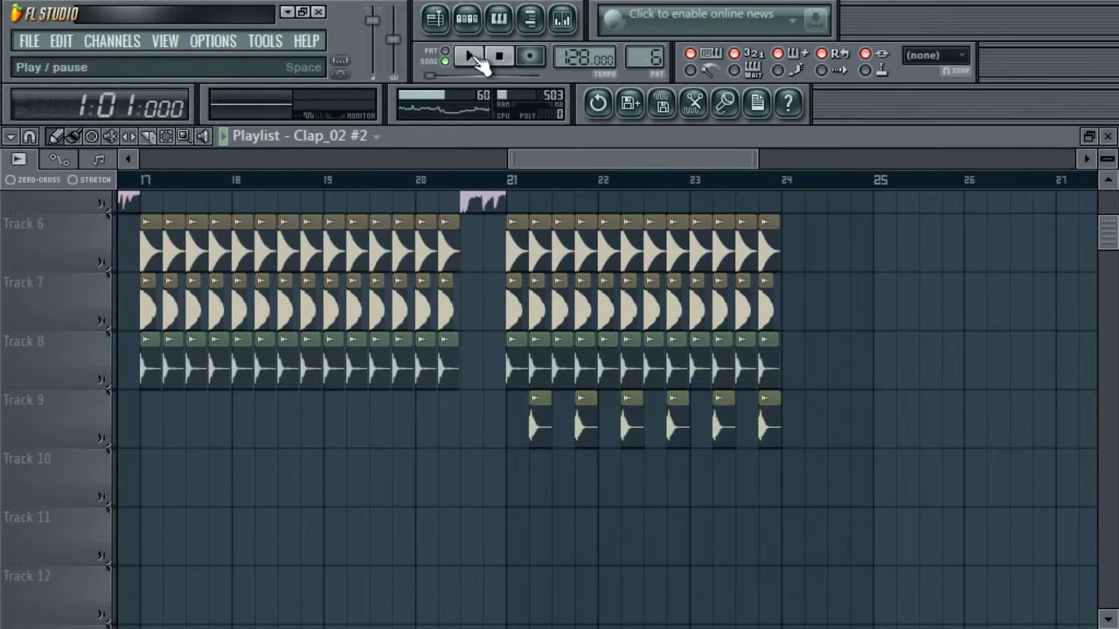
- Open Pattern 4's VANDALISM_Lead_Koala notes and pick the long final note before bar 5
{"action": "scroll", "coordinate": [1106, 237], "scroll_direction": "up", "scroll_amount": 5}
{"action": "left_click", "coordinate": [859, 399]}
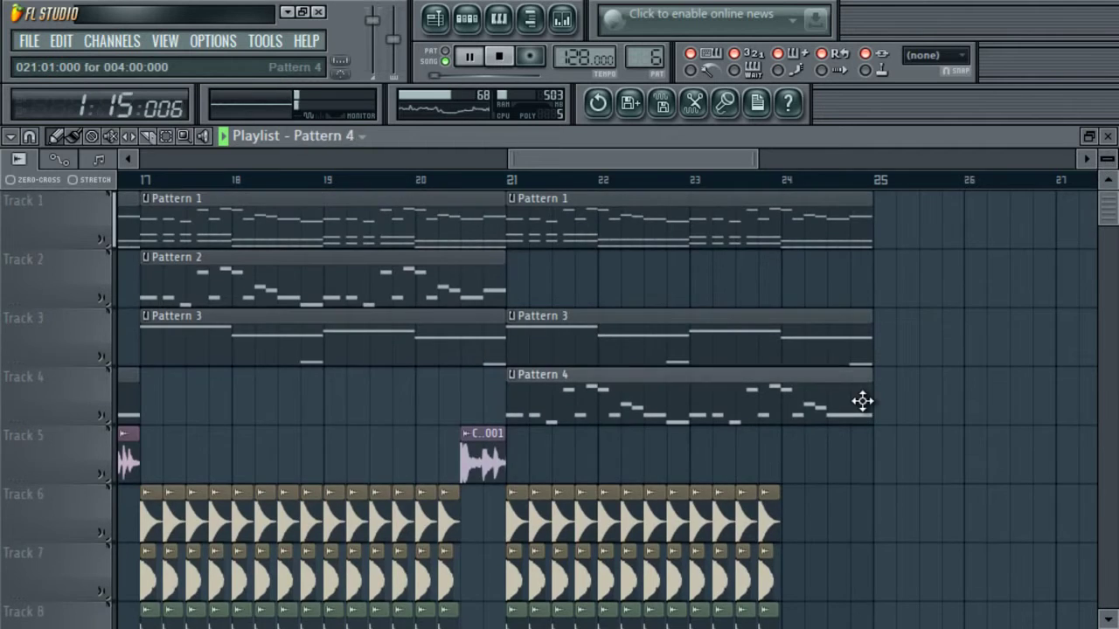
{"action": "double_click", "coordinate": [859, 399]}
{"action": "left_click_drag", "start_coordinate": [570, 164], "coordinate": [484, 173]}
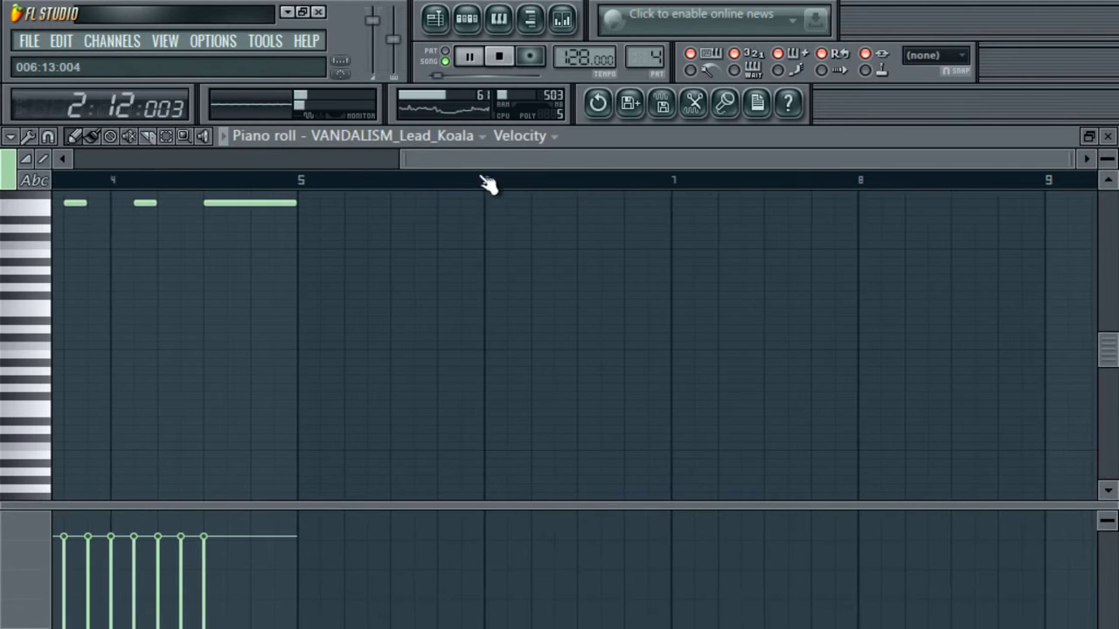
{"action": "left_click", "coordinate": [295, 202]}
- Select the Clap_02 pattern, clear the Clap_02 channel's first step and show the unsorted channels
{"action": "left_click", "coordinate": [465, 14]}
{"action": "left_click", "coordinate": [171, 157]}
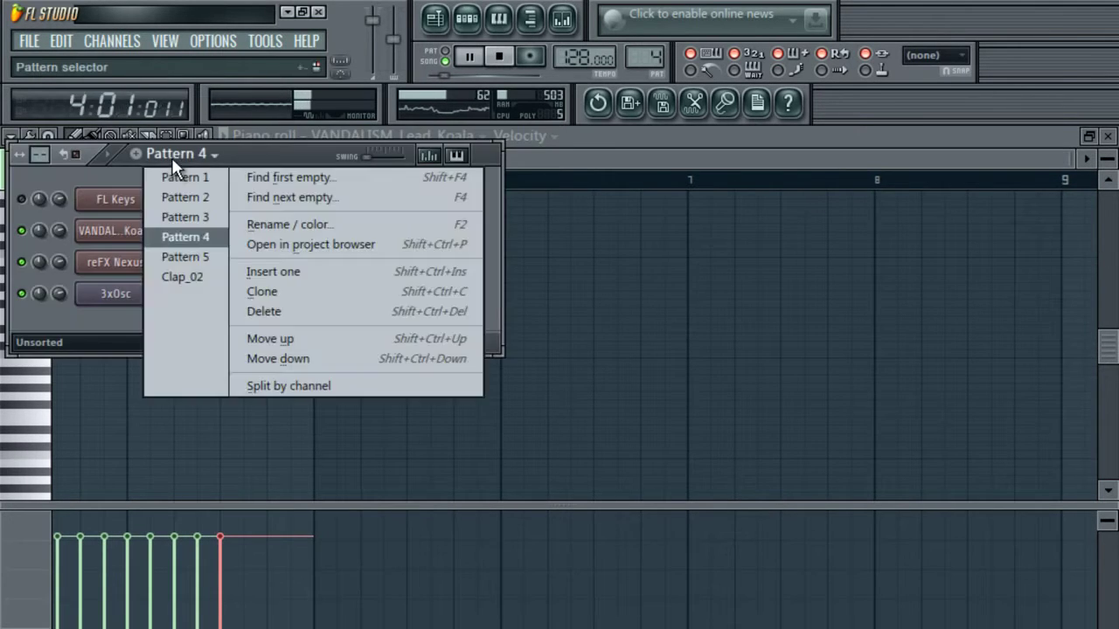
{"action": "left_click", "coordinate": [198, 278]}
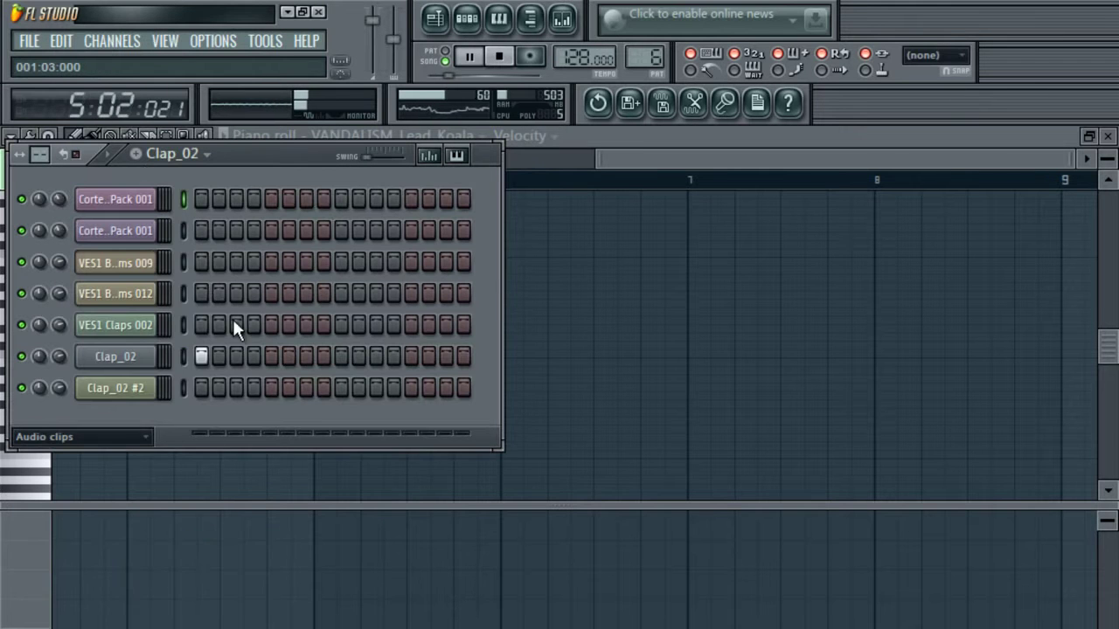
{"action": "left_click", "coordinate": [202, 354]}
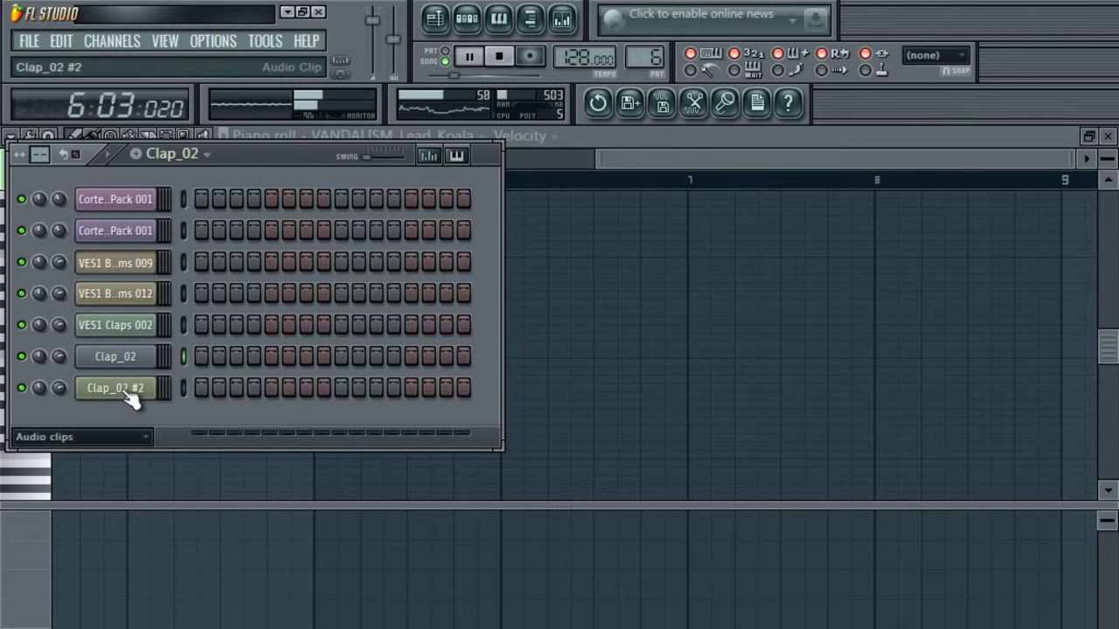
{"action": "left_click", "coordinate": [92, 516]}
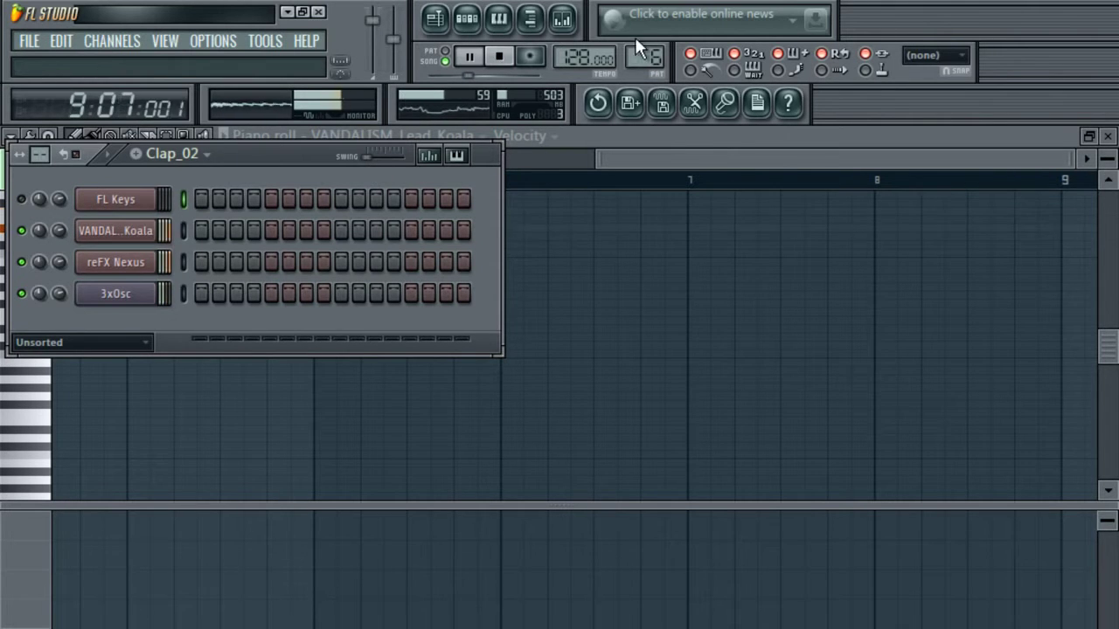
- In empty Pattern 7, draw a single VANDALISM_Lead_Koala note held from bar 1 to bar 9
{"action": "right_click", "coordinate": [154, 231]}
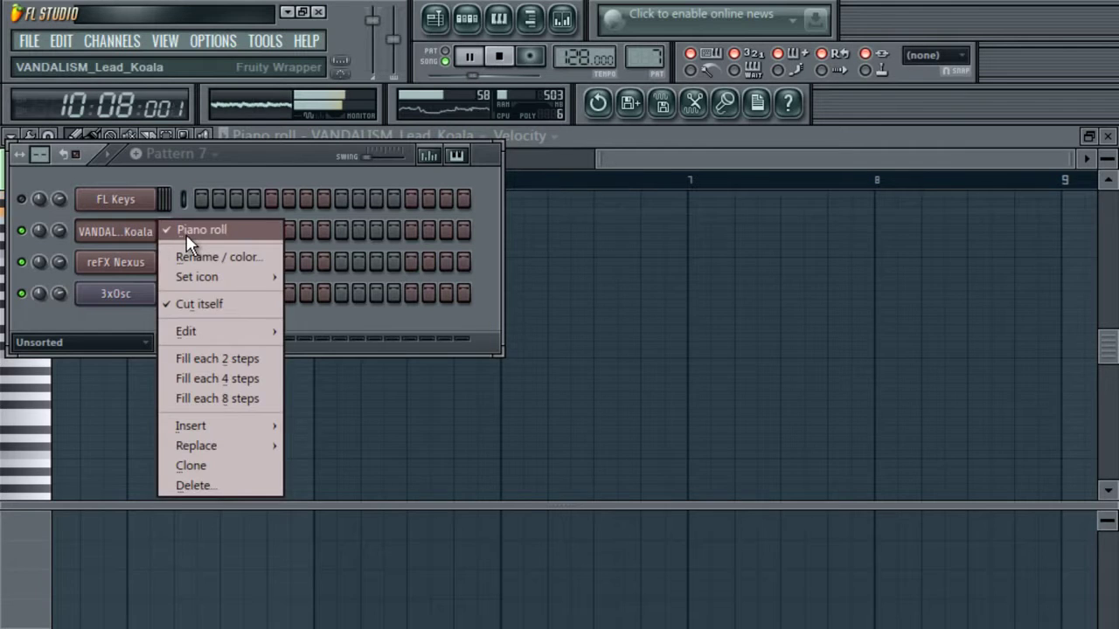
{"action": "left_click", "coordinate": [197, 229]}
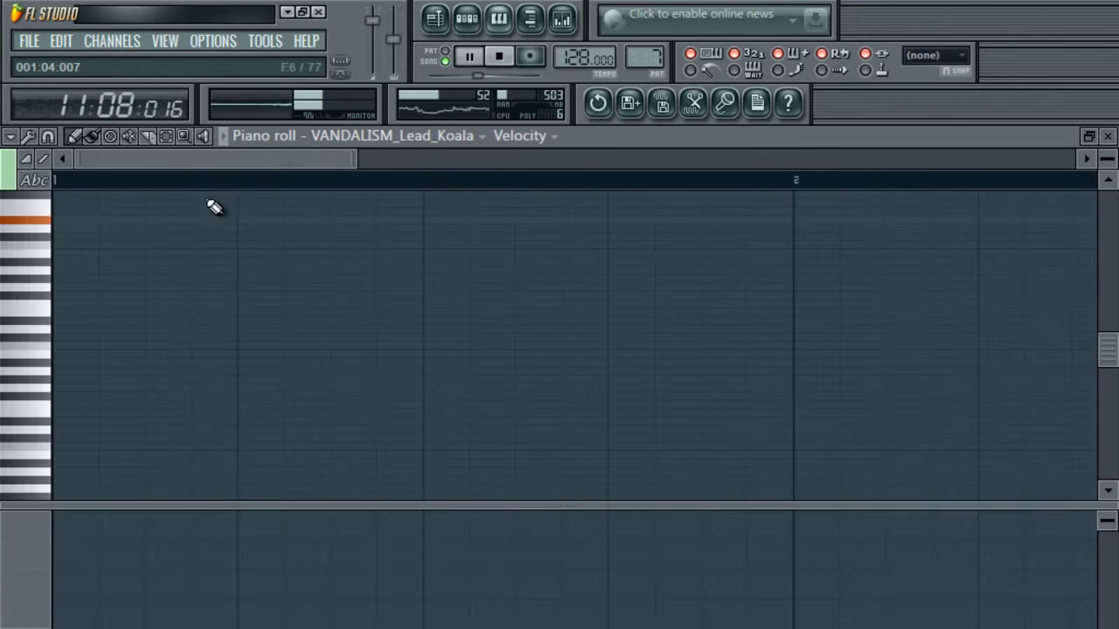
{"action": "left_click", "coordinate": [257, 202]}
{"action": "left_click_drag", "start_coordinate": [355, 159], "coordinate": [1016, 159]}
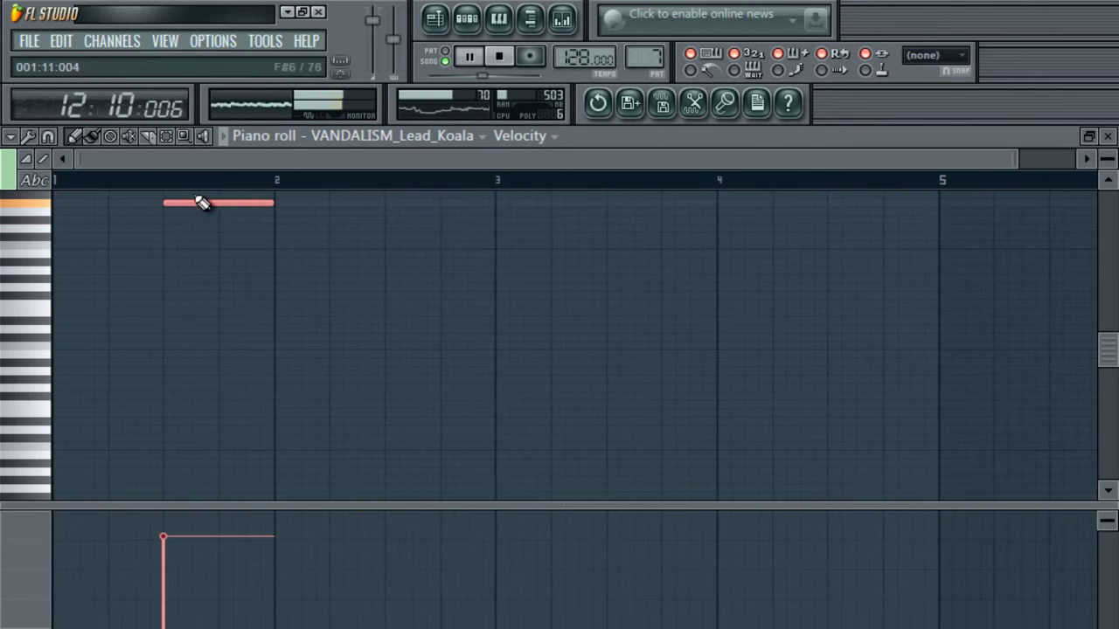
{"action": "left_click_drag", "start_coordinate": [199, 201], "coordinate": [59, 201]}
{"action": "left_click_drag", "start_coordinate": [158, 203], "coordinate": [975, 226]}
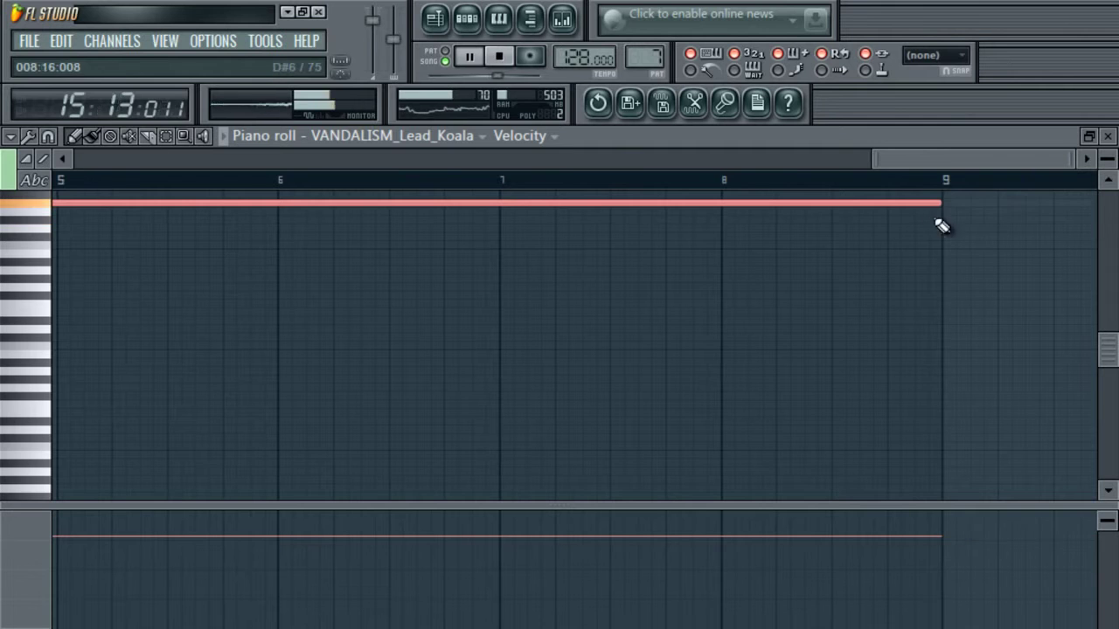
- Place Pattern 7 on playlist Track 7 starting at bar 25
{"action": "left_click", "coordinate": [434, 18]}
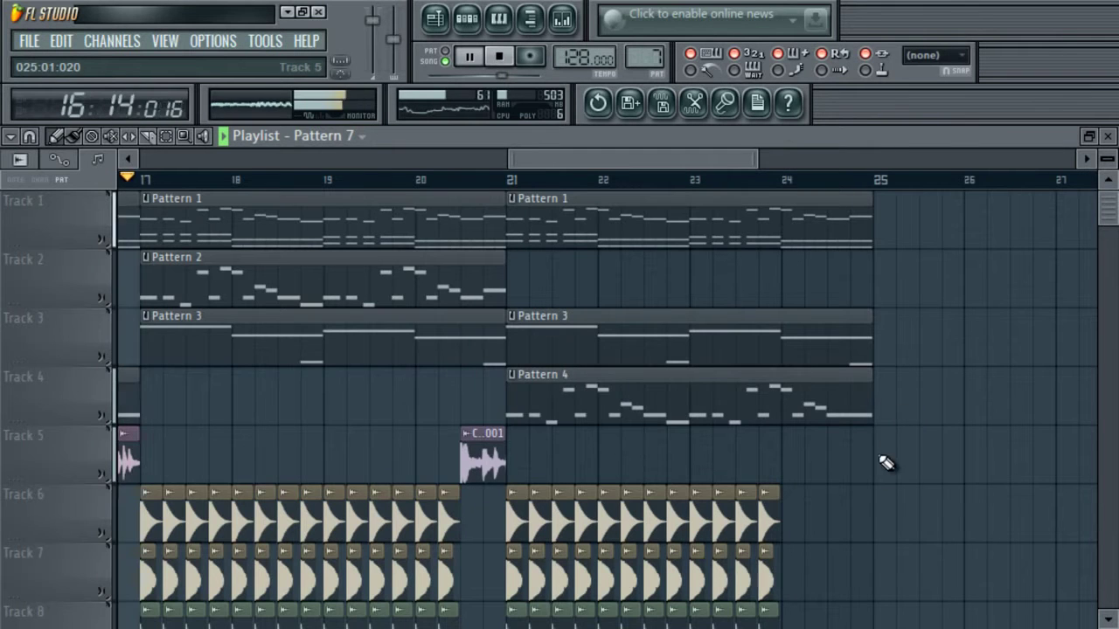
{"action": "left_click", "coordinate": [891, 512]}
{"action": "left_click_drag", "start_coordinate": [908, 541], "coordinate": [919, 589]}
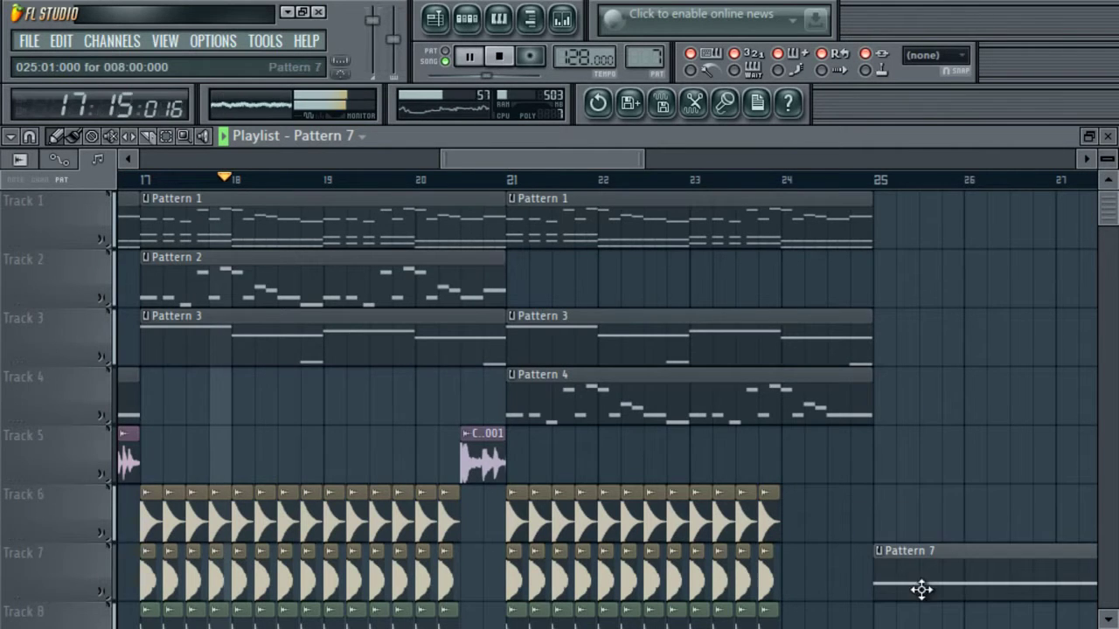
- Place Pattern 1 clips trimmed to one beat on Track 1 every half bar from bar 25 to bar 27
{"action": "left_click_drag", "start_coordinate": [585, 159], "coordinate": [745, 166]}
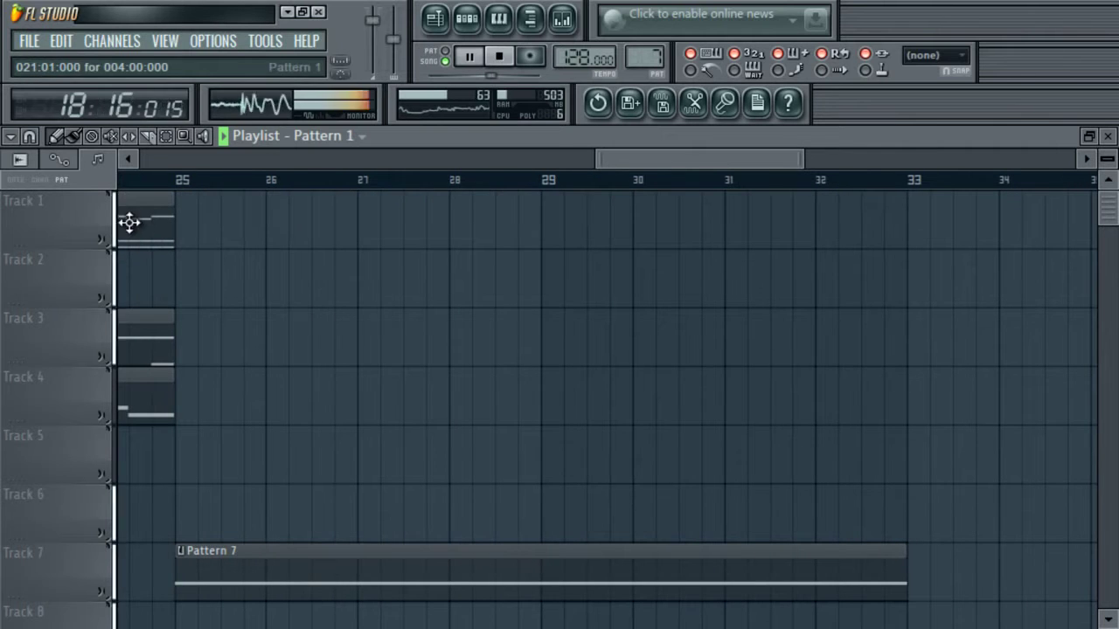
{"action": "left_click", "coordinate": [186, 238]}
{"action": "left_click_drag", "start_coordinate": [541, 232], "coordinate": [193, 248]}
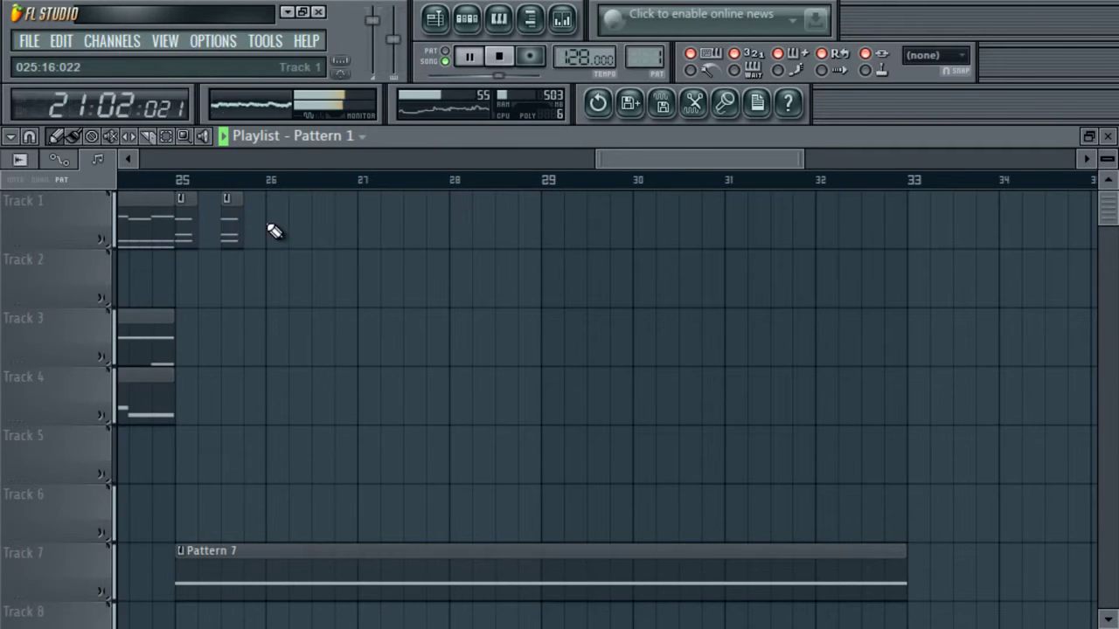
{"action": "left_click_drag", "start_coordinate": [647, 164], "coordinate": [447, 188]}
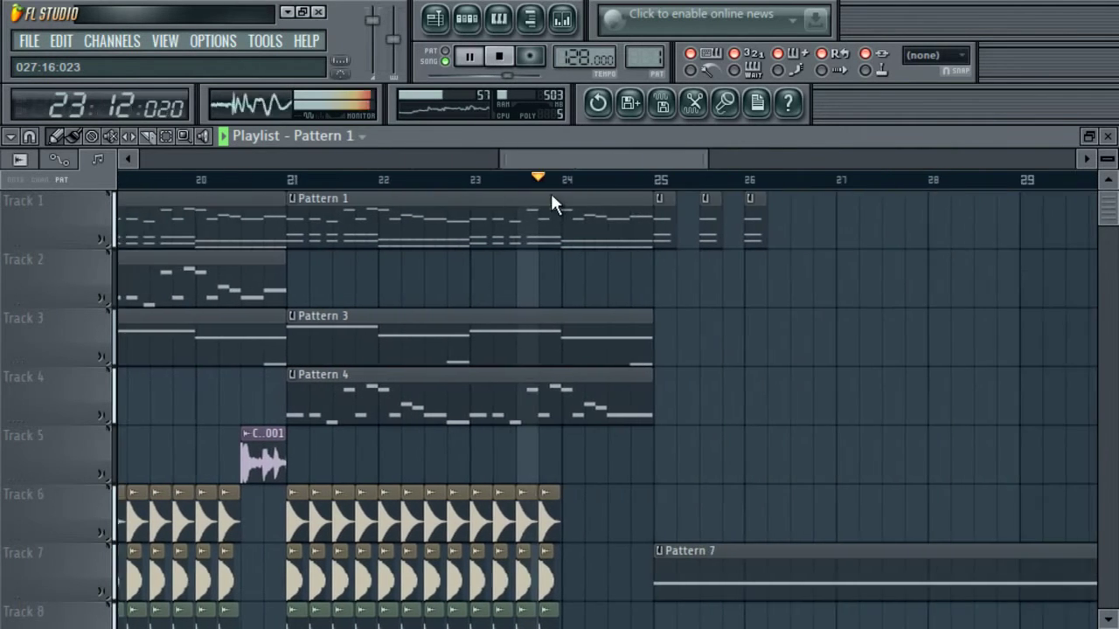
{"action": "left_click", "coordinate": [588, 223]}
{"action": "left_click", "coordinate": [633, 221]}
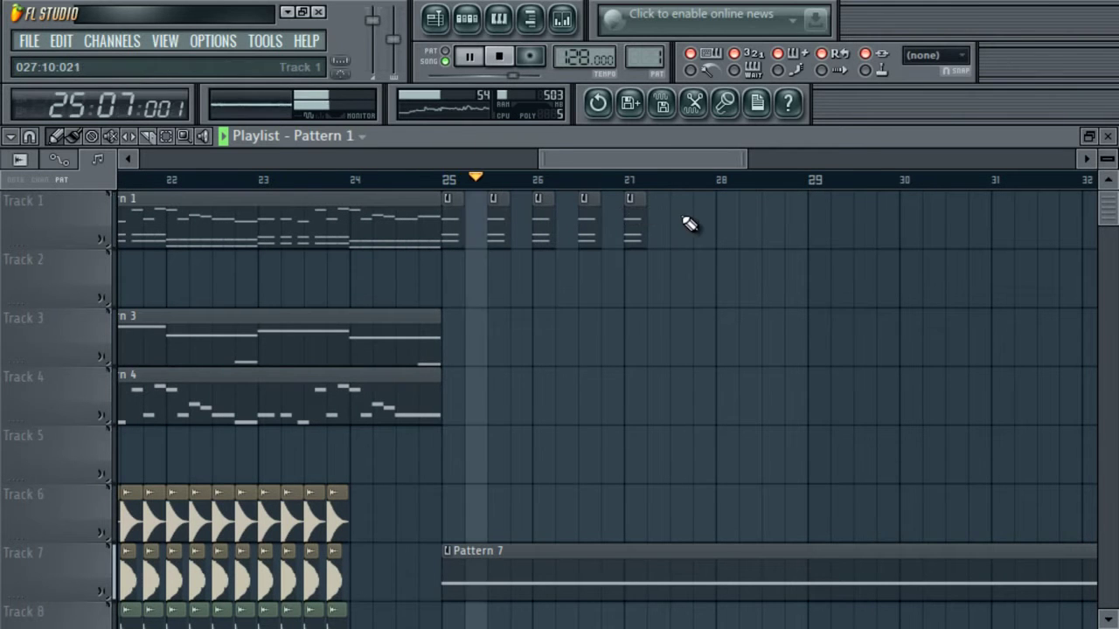
- Continue the half-bar series of short Pattern 1 clips on Track 1 up to bar 30
{"action": "left_click", "coordinate": [673, 219]}
{"action": "left_click", "coordinate": [721, 226]}
{"action": "left_click", "coordinate": [774, 225]}
{"action": "left_click", "coordinate": [811, 220]}
{"action": "left_click", "coordinate": [861, 223]}
{"action": "left_click", "coordinate": [914, 231]}
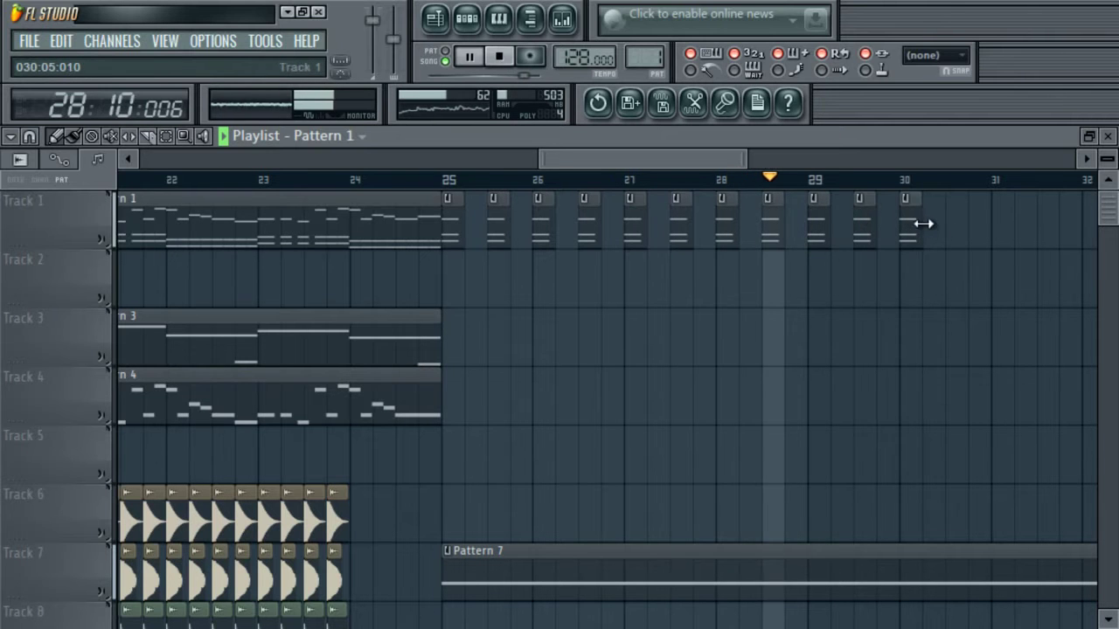
- Add short Pattern 1 clips so that one starts on every beat from bar 29 to bar 31
{"action": "left_click", "coordinate": [935, 231]}
{"action": "left_click", "coordinate": [957, 229]}
{"action": "left_click", "coordinate": [982, 233]}
{"action": "left_click_drag", "start_coordinate": [701, 162], "coordinate": [653, 158]}
{"action": "left_click", "coordinate": [664, 217]}
{"action": "key", "text": "space"}
{"action": "left_click", "coordinate": [662, 221]}
- Trim Pattern 1 to half a beat, fill bar 31 with back-to-back clips and duplicate them into bar 32
{"action": "left_click_drag", "start_coordinate": [785, 159], "coordinate": [736, 166]}
{"action": "left_click_drag", "start_coordinate": [578, 220], "coordinate": [567, 221]}
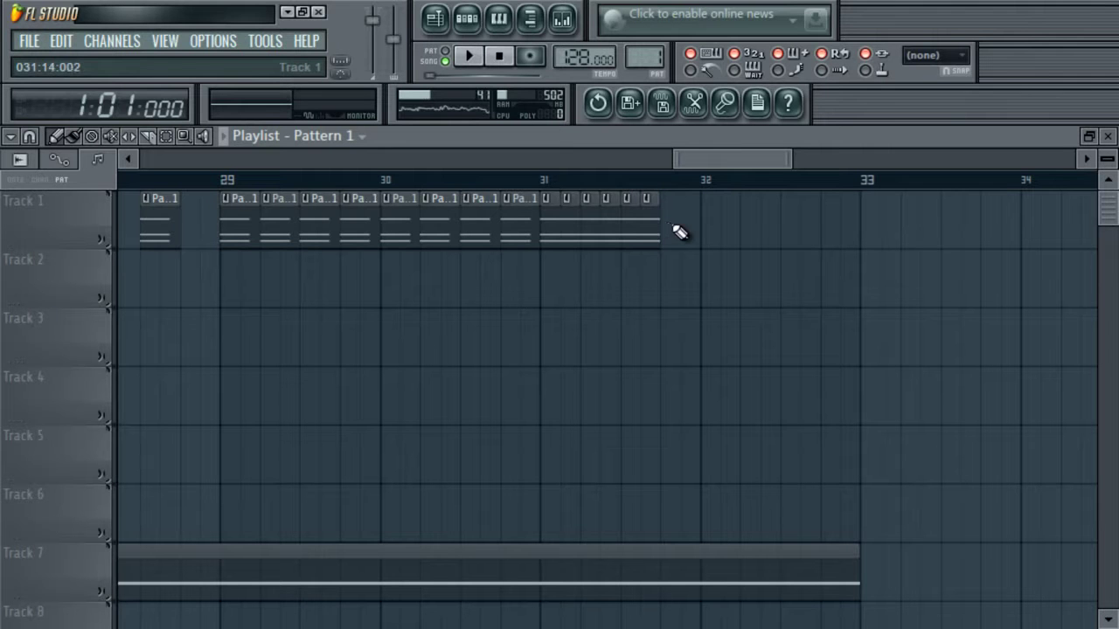
{"action": "left_click_drag", "start_coordinate": [693, 190], "coordinate": [544, 245]}
{"action": "mouse_move", "coordinate": [777, 164]}
{"action": "left_mouse_down"}
{"action": "mouse_move", "coordinate": [738, 162]}
{"action": "mouse_move", "coordinate": [784, 166]}
{"action": "mouse_move", "coordinate": [741, 166]}
{"action": "mouse_move", "coordinate": [758, 166]}
{"action": "left_mouse_up"}
{"action": "key", "text": "ctrl+b"}
- Shorten bar 32's Pattern 1 clips to one step each and copy them into the gaps between them
{"action": "left_click_drag", "start_coordinate": [752, 213], "coordinate": [473, 215]}
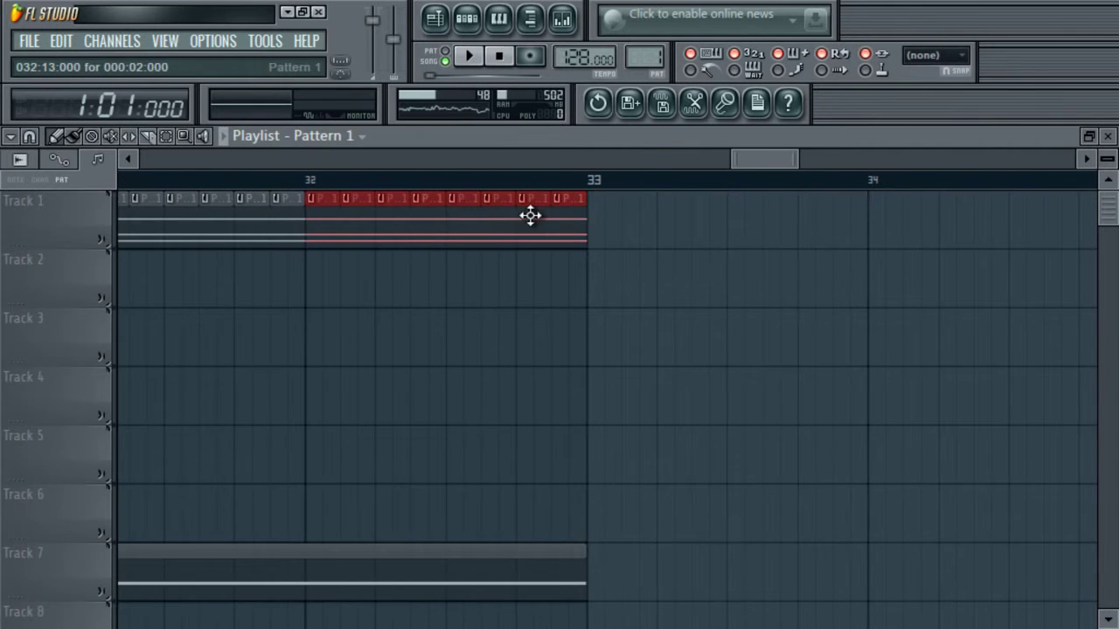
{"action": "left_click_drag", "start_coordinate": [574, 215], "coordinate": [561, 215]}
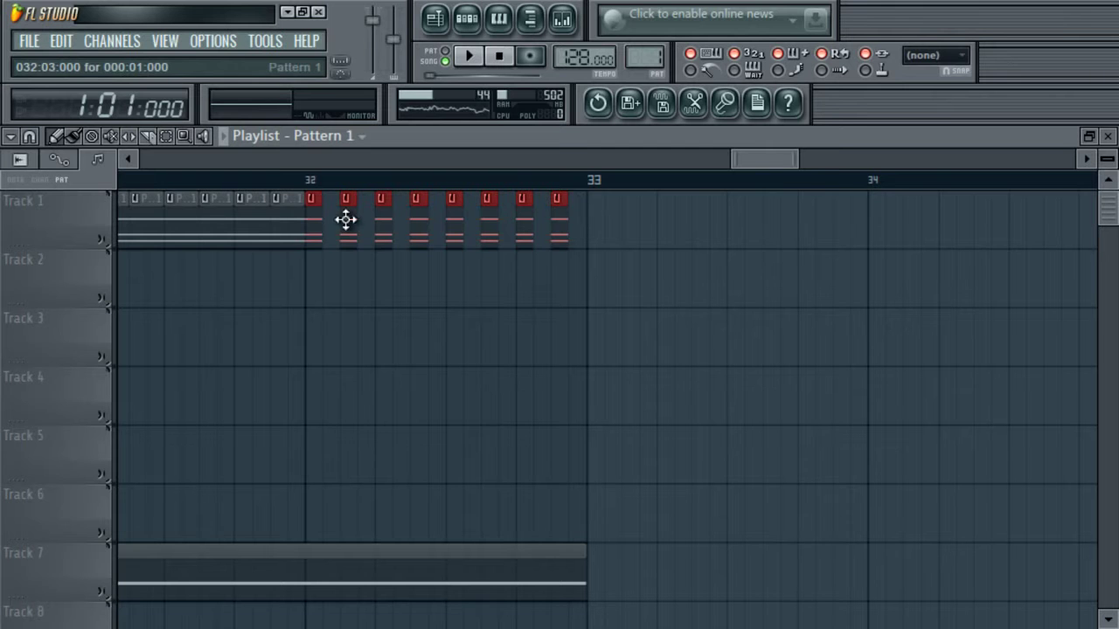
{"action": "left_click_drag", "start_coordinate": [315, 229], "coordinate": [332, 234]}
{"action": "left_click_drag", "start_coordinate": [797, 161], "coordinate": [698, 157]}
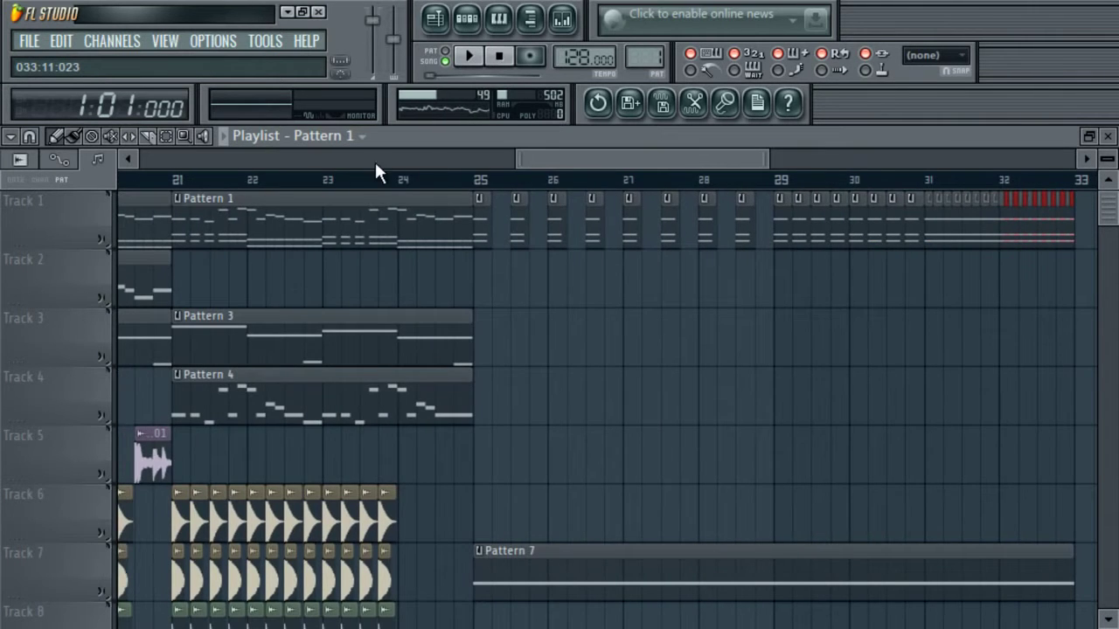
- Play the build-up from bar 24 and select the time range from bar 25 to bar 33
{"action": "left_click", "coordinate": [400, 181]}
{"action": "key", "text": "space"}
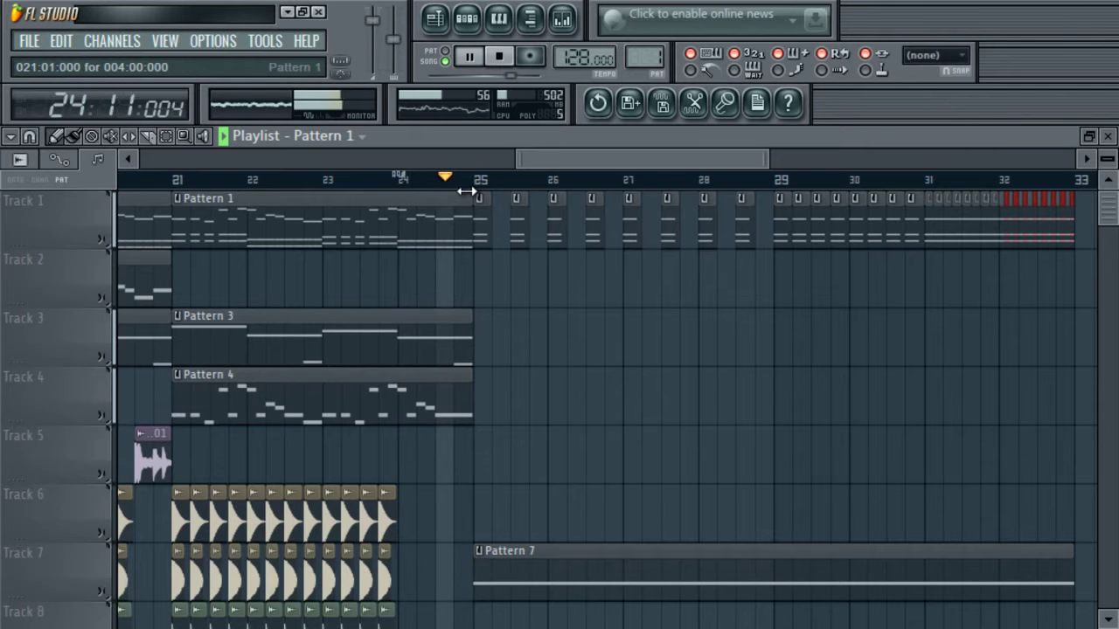
{"action": "left_click_drag", "start_coordinate": [576, 159], "coordinate": [586, 159]}
{"action": "left_click", "coordinate": [166, 136]}
{"action": "left_click_drag", "start_coordinate": [451, 181], "coordinate": [1043, 209]}
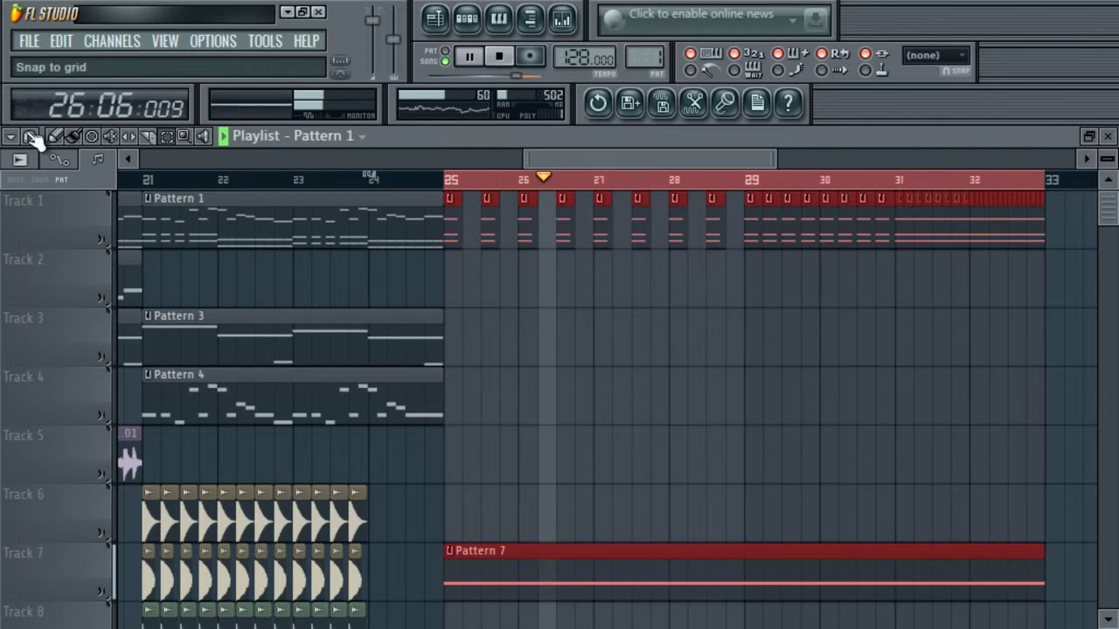
- Create an automation clip for the reFX Nexus channel pitch across bars 25 to 33
{"action": "left_click", "coordinate": [467, 17]}
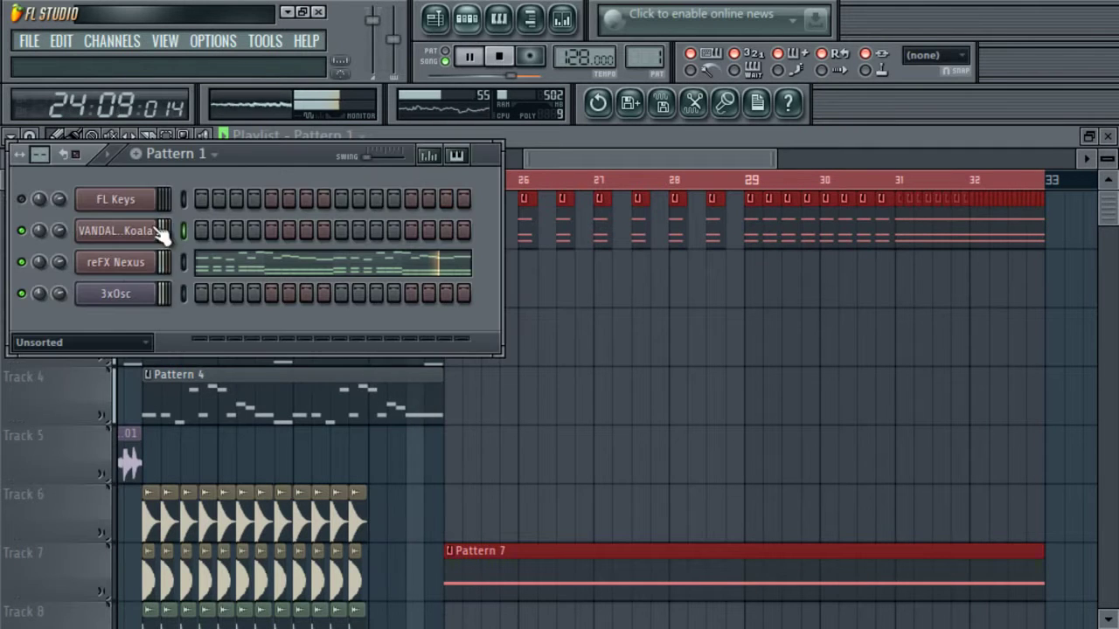
{"action": "left_click", "coordinate": [136, 271]}
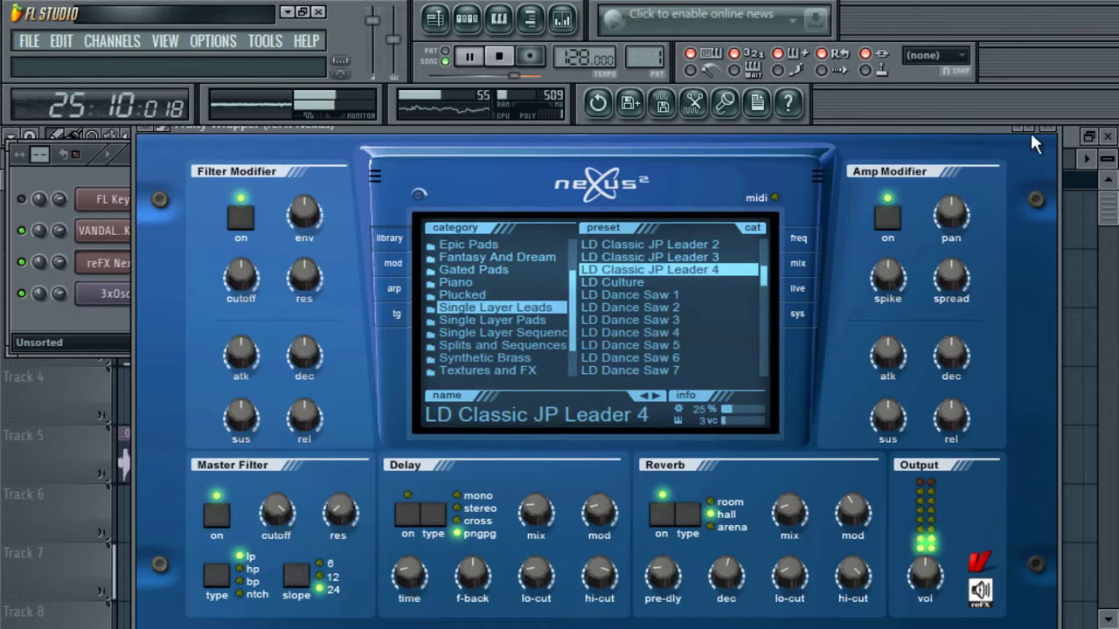
{"action": "left_click", "coordinate": [1052, 131]}
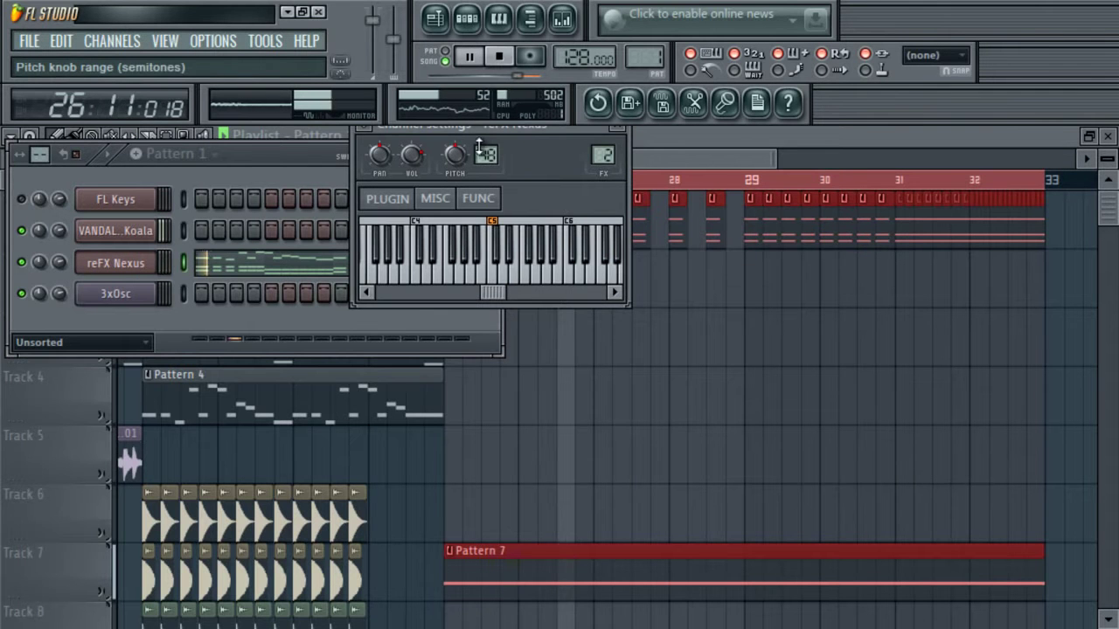
{"action": "right_click", "coordinate": [466, 154]}
{"action": "left_click", "coordinate": [550, 275]}
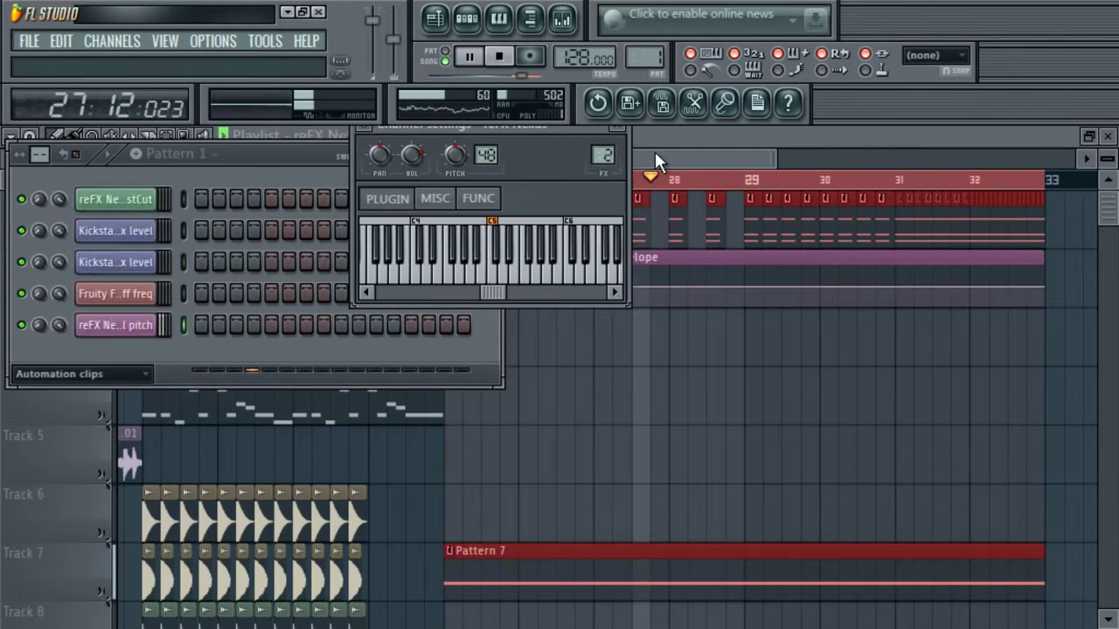
{"action": "left_click", "coordinate": [653, 156]}
- Hold the Nexus channel pitch envelope at 50% up to a new point at bar 29 and curve it upward to bar 33
{"action": "right_click", "coordinate": [446, 288]}
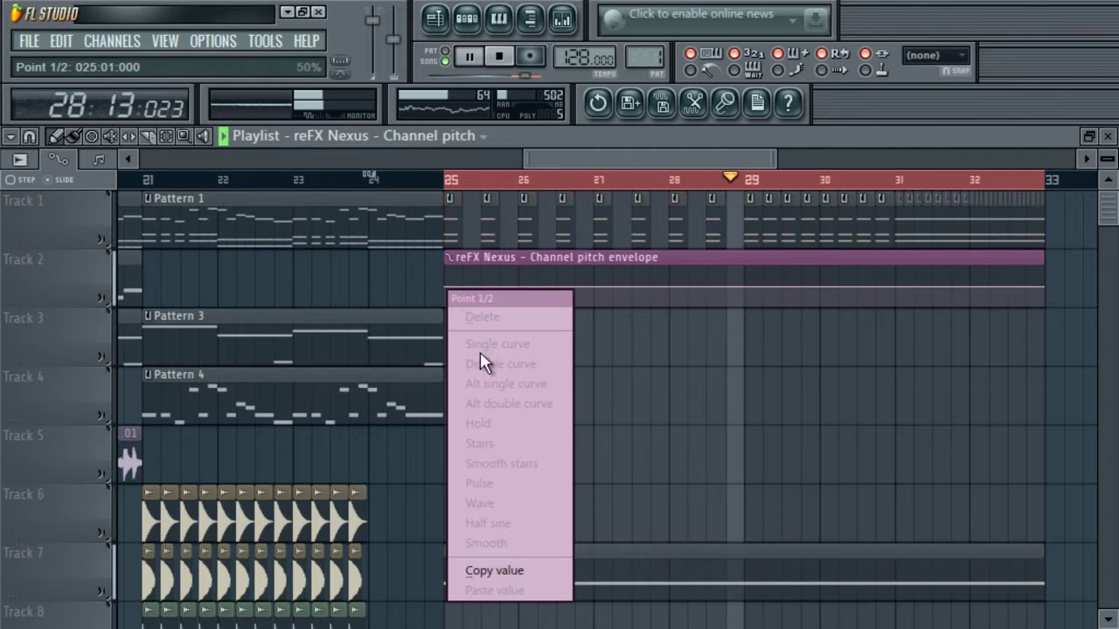
{"action": "left_click", "coordinate": [514, 568]}
{"action": "right_click", "coordinate": [749, 304]}
{"action": "right_click", "coordinate": [749, 301]}
{"action": "left_click", "coordinate": [798, 601]}
{"action": "key", "text": "space"}
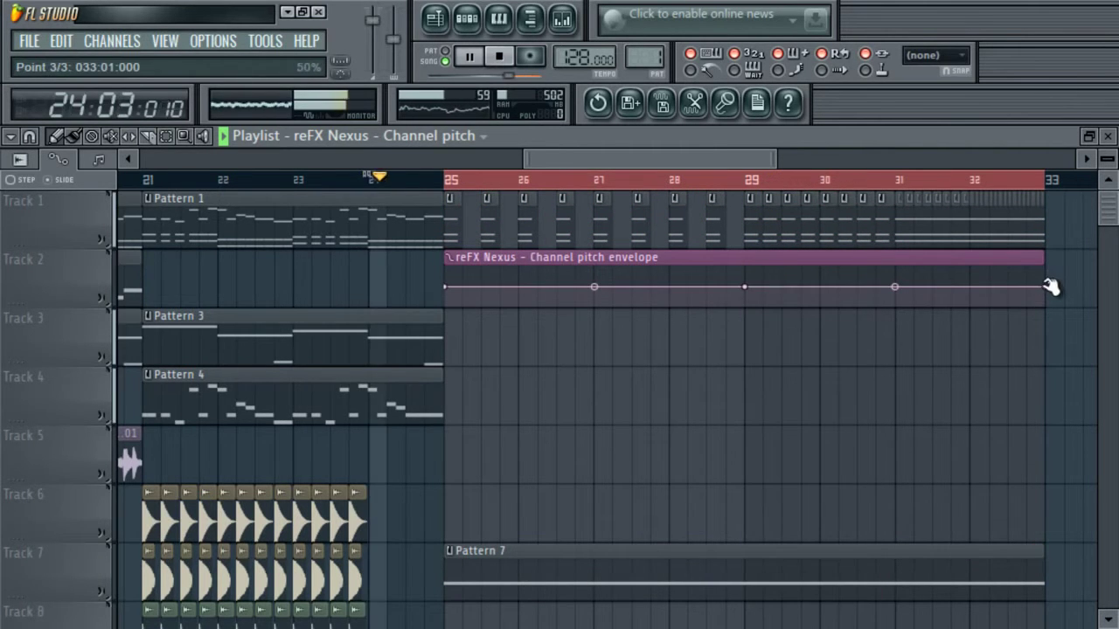
{"action": "left_click_drag", "start_coordinate": [1050, 287], "coordinate": [1044, 265]}
{"action": "left_click_drag", "start_coordinate": [896, 278], "coordinate": [911, 300]}
- Create an automation clip for the PitchBend parameter of VANDALISM_Lead_Koala across bars 25 to 33
{"action": "left_click", "coordinate": [467, 20]}
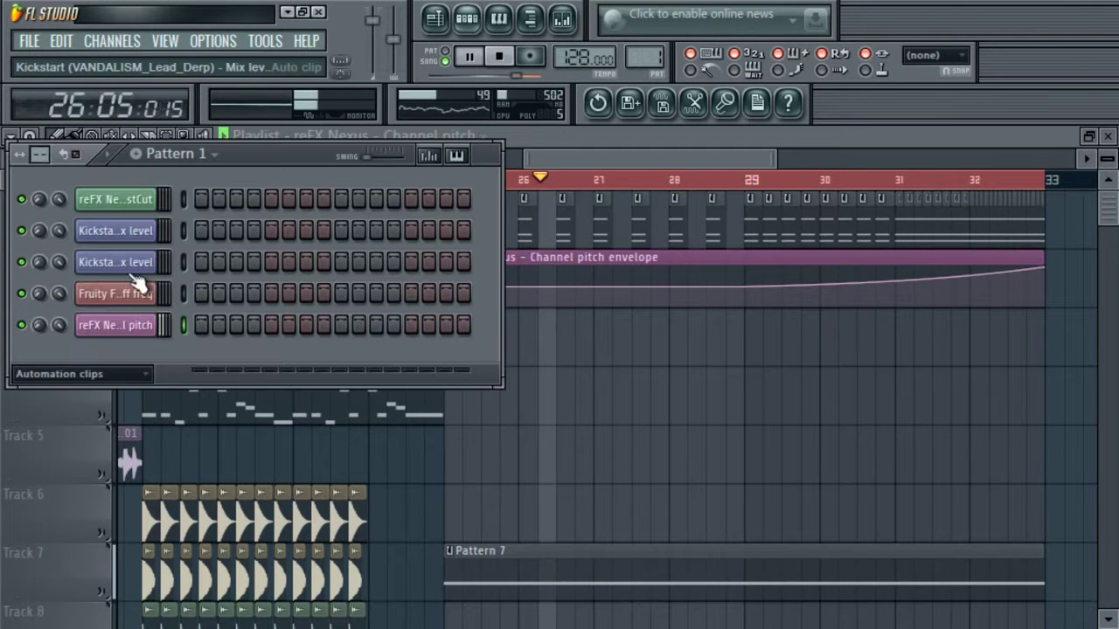
{"action": "left_click", "coordinate": [127, 380]}
{"action": "left_click", "coordinate": [95, 437]}
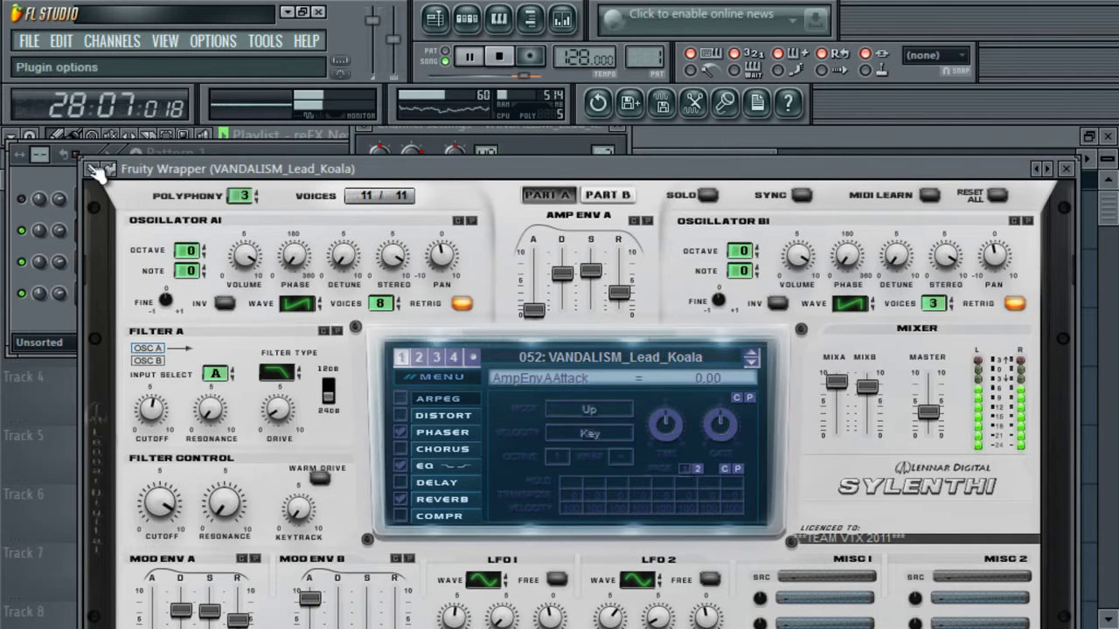
{"action": "left_click", "coordinate": [96, 171]}
{"action": "left_click", "coordinate": [143, 508]}
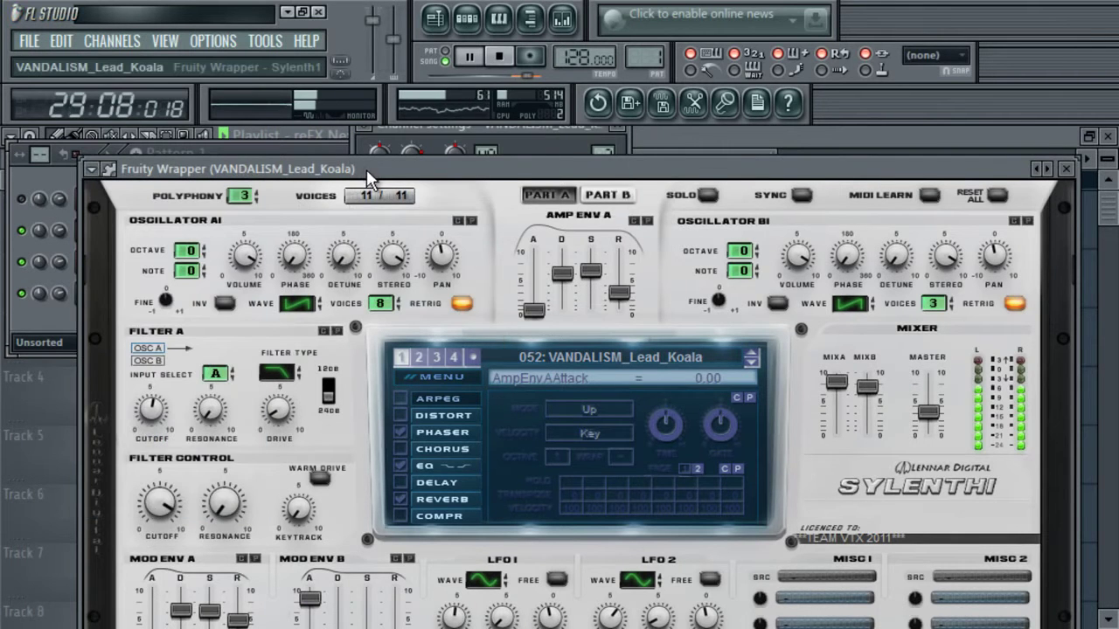
{"action": "left_click_drag", "start_coordinate": [366, 169], "coordinate": [372, 4]}
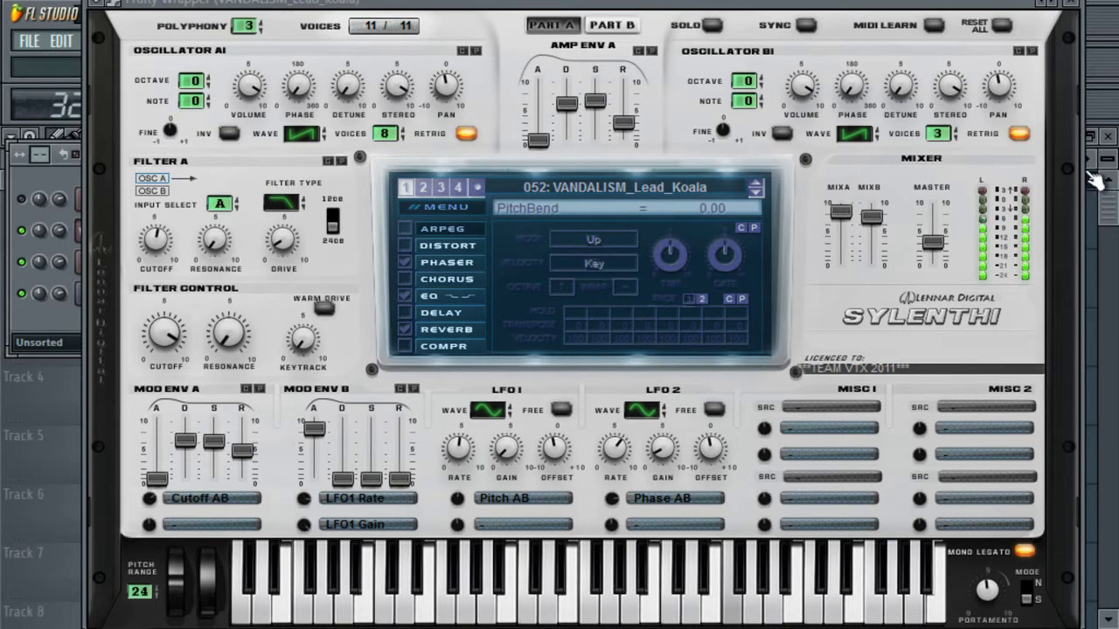
{"action": "left_click", "coordinate": [1113, 197]}
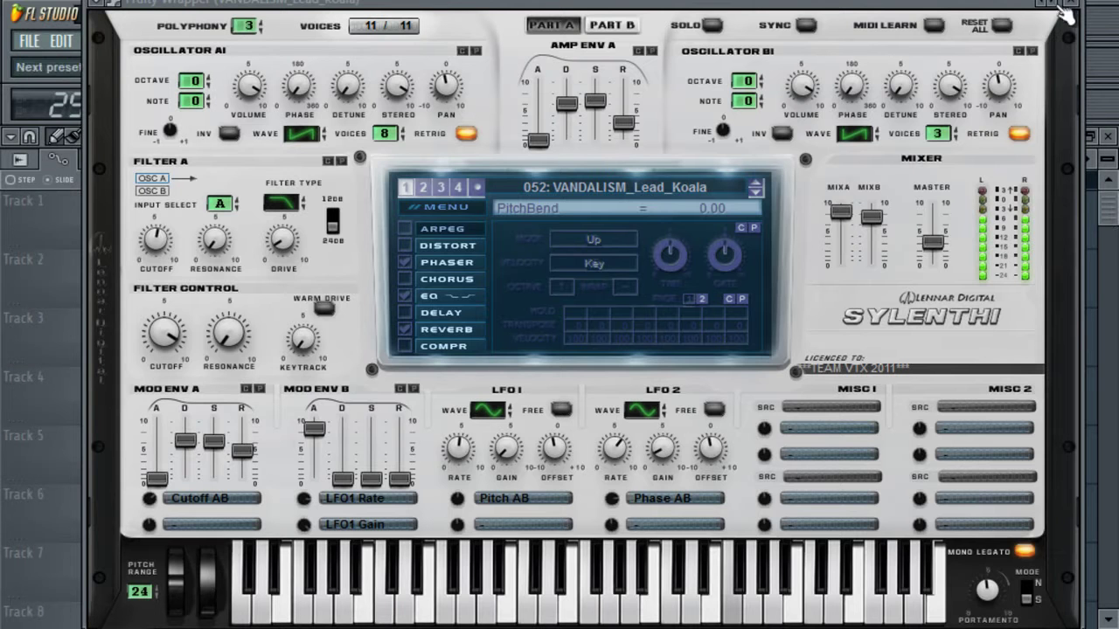
{"action": "left_click", "coordinate": [1059, 9]}
{"action": "left_click", "coordinate": [265, 40]}
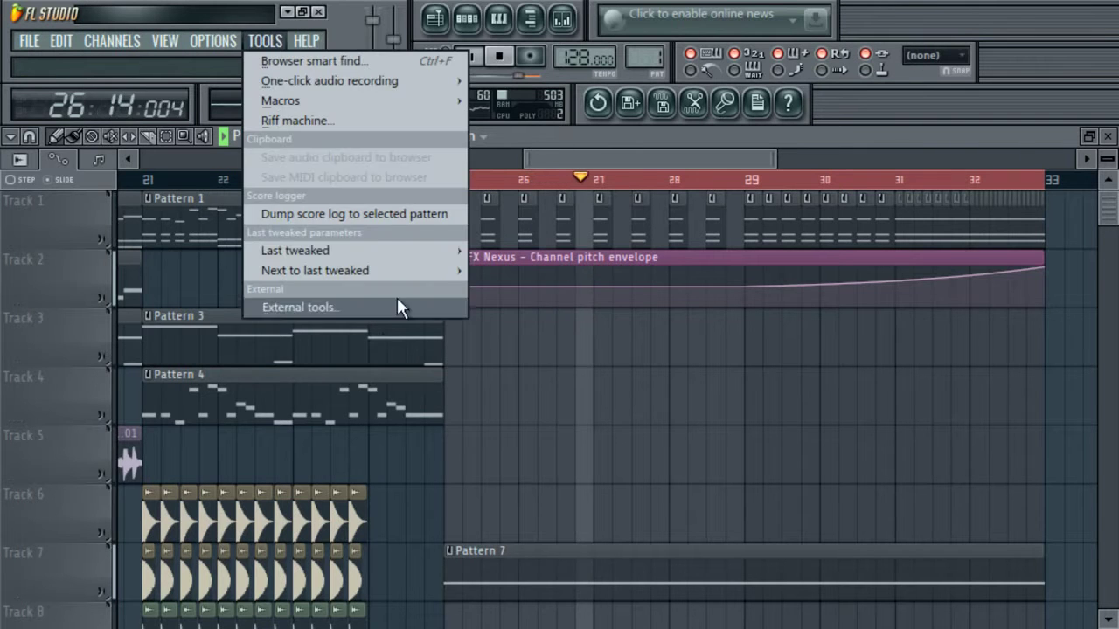
{"action": "mouse_move", "coordinate": [423, 250]}
{"action": "left_click", "coordinate": [569, 352]}
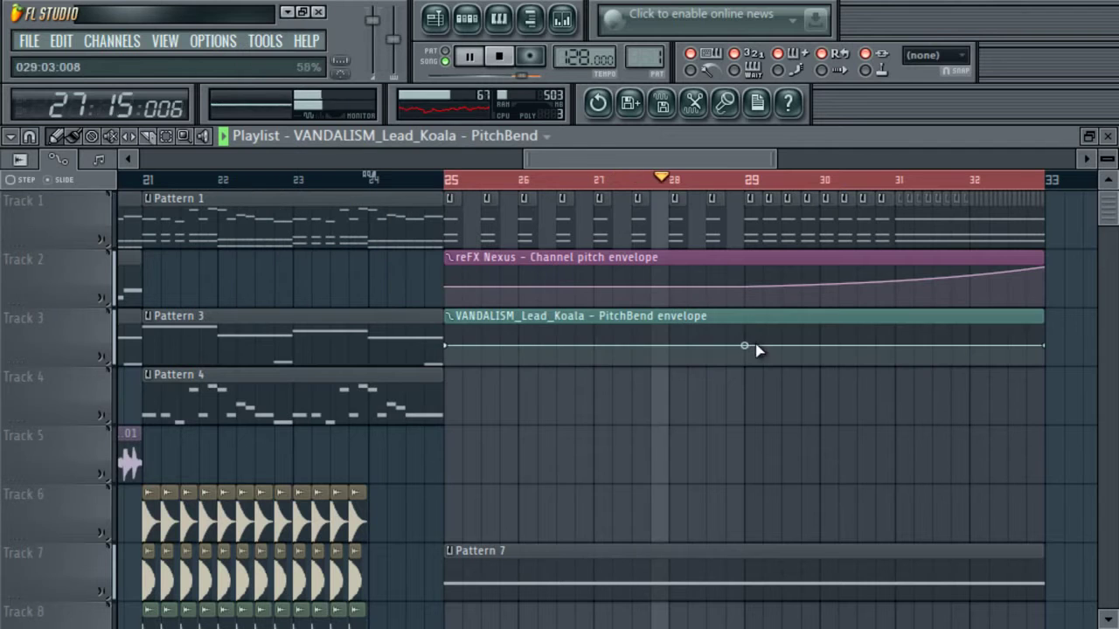
- Add a 50% point at bar 29 to the PitchBend envelope and raise it in a straight line to 100% at bar 33
{"action": "left_click_drag", "start_coordinate": [745, 344], "coordinate": [746, 328]}
{"action": "right_click", "coordinate": [746, 329]}
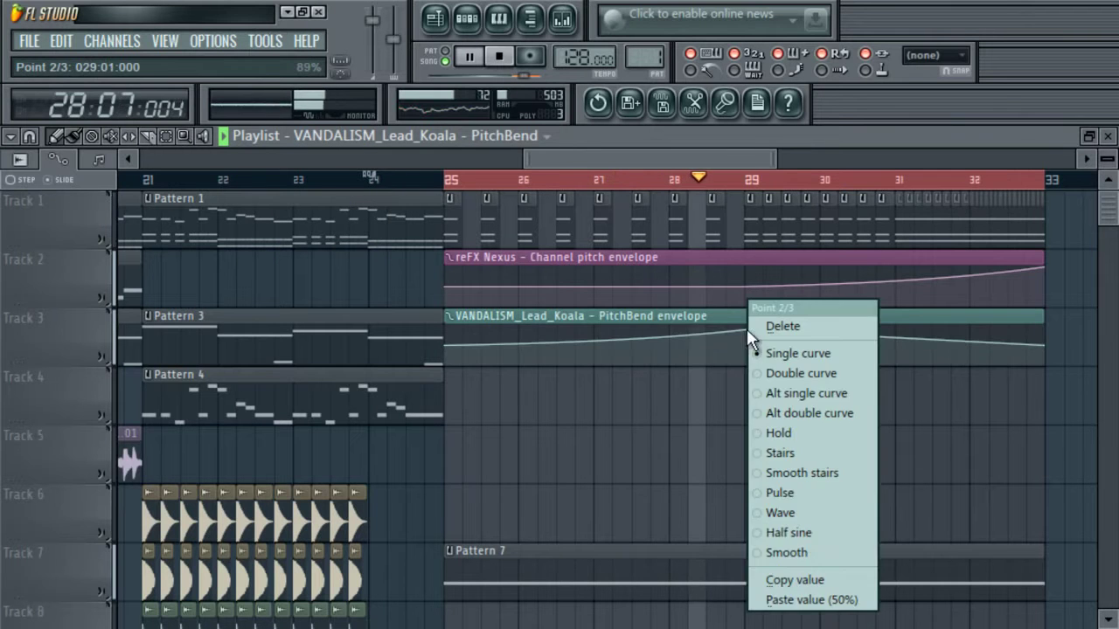
{"action": "left_click", "coordinate": [795, 600]}
{"action": "left_click_drag", "start_coordinate": [1043, 345], "coordinate": [1044, 325]}
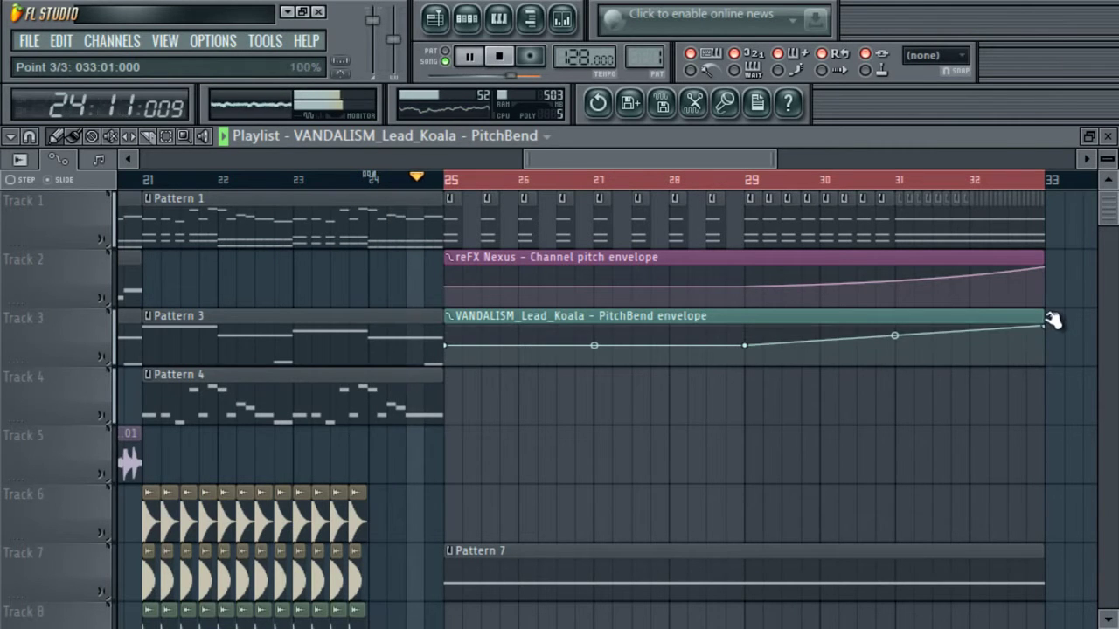
{"action": "left_click_drag", "start_coordinate": [890, 333], "coordinate": [908, 366]}
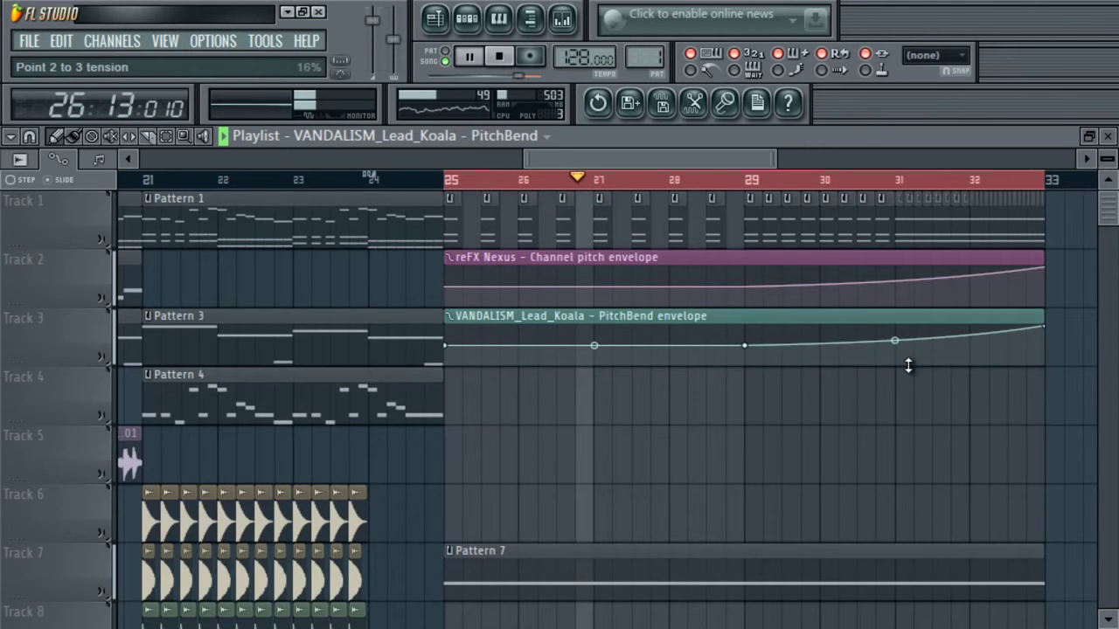
{"action": "right_click", "coordinate": [894, 341]}
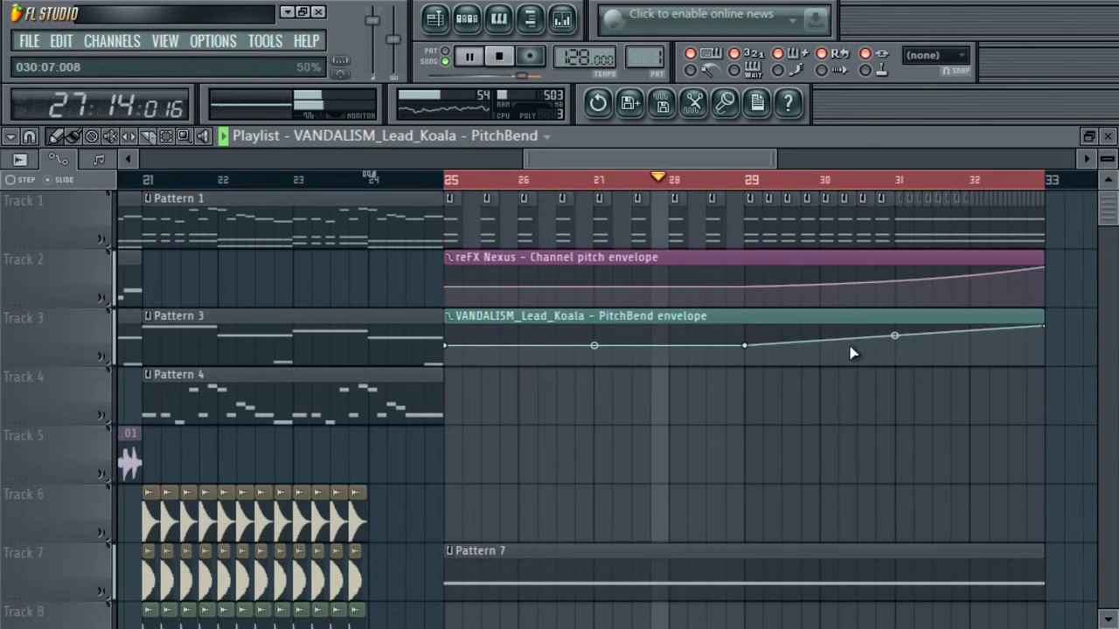
{"action": "left_click", "coordinate": [894, 282]}
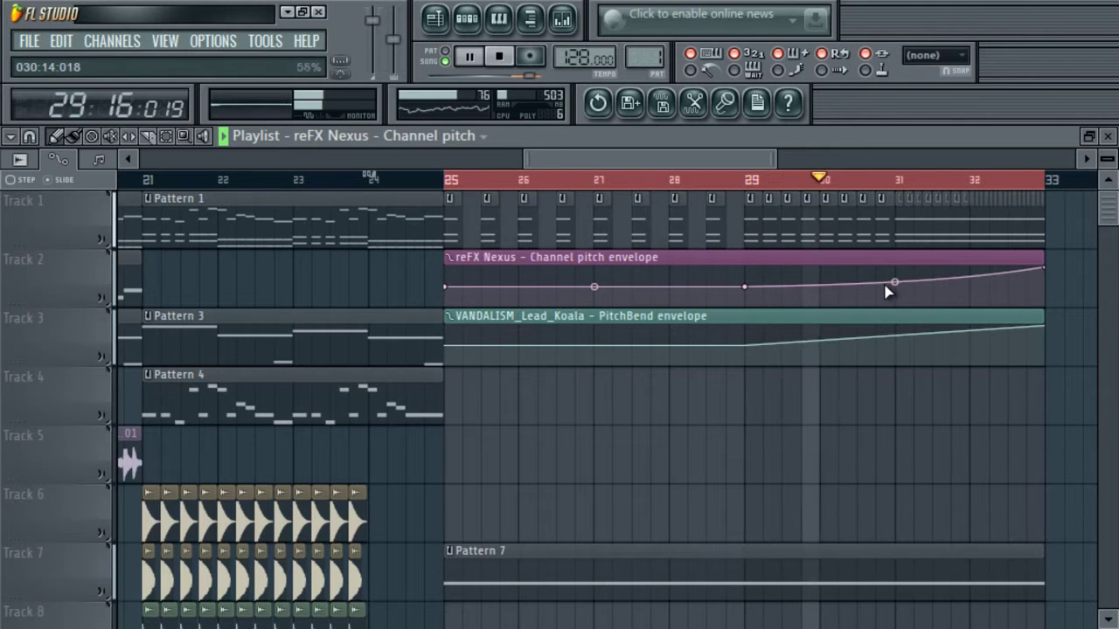
- Extend the Kickstart (VANDALISM_Lead_Derp) Mix level envelope on Track 10 to bar 26 and drop its level to the minimum at bar 25
{"action": "left_click_drag", "start_coordinate": [776, 158], "coordinate": [624, 162]}
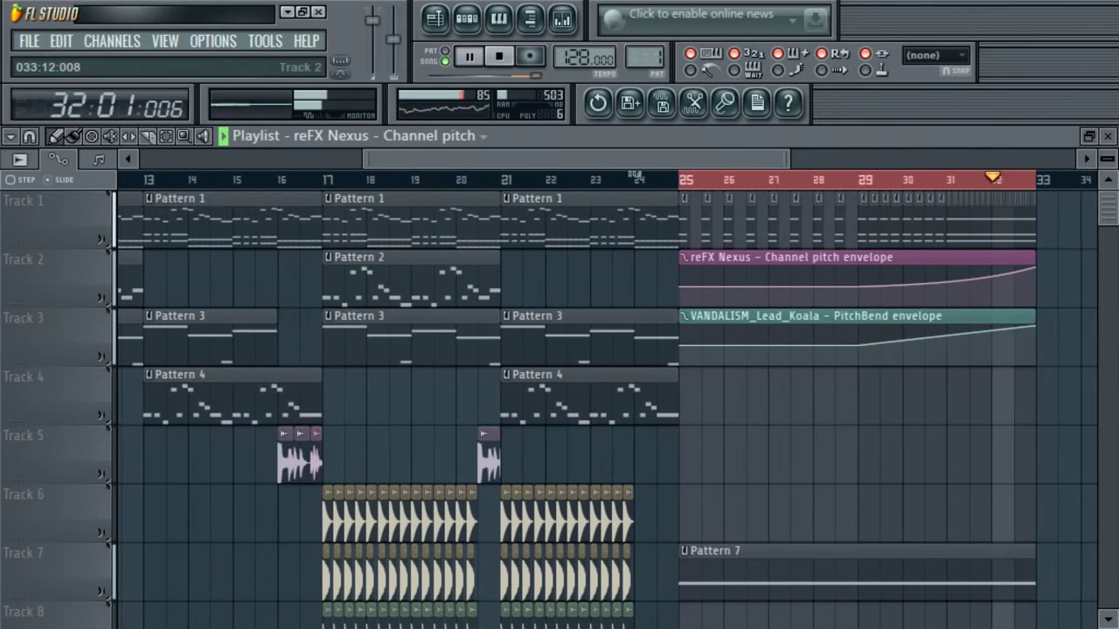
{"action": "left_click_drag", "start_coordinate": [1109, 210], "coordinate": [1020, 216]}
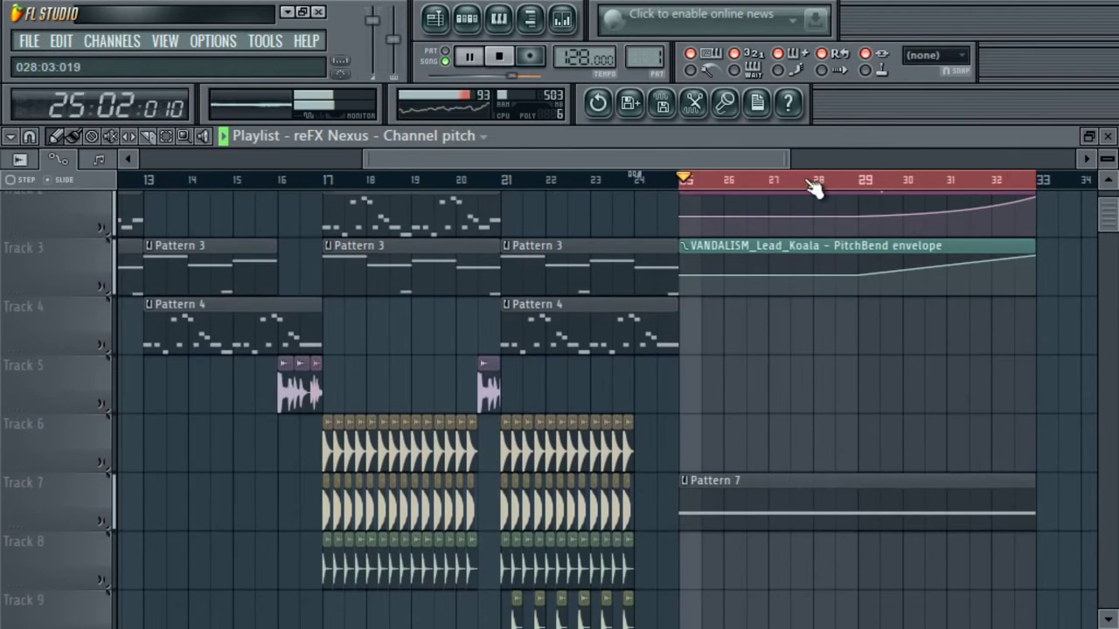
{"action": "left_click_drag", "start_coordinate": [687, 153], "coordinate": [550, 177]}
{"action": "left_click_drag", "start_coordinate": [287, 307], "coordinate": [1038, 575]}
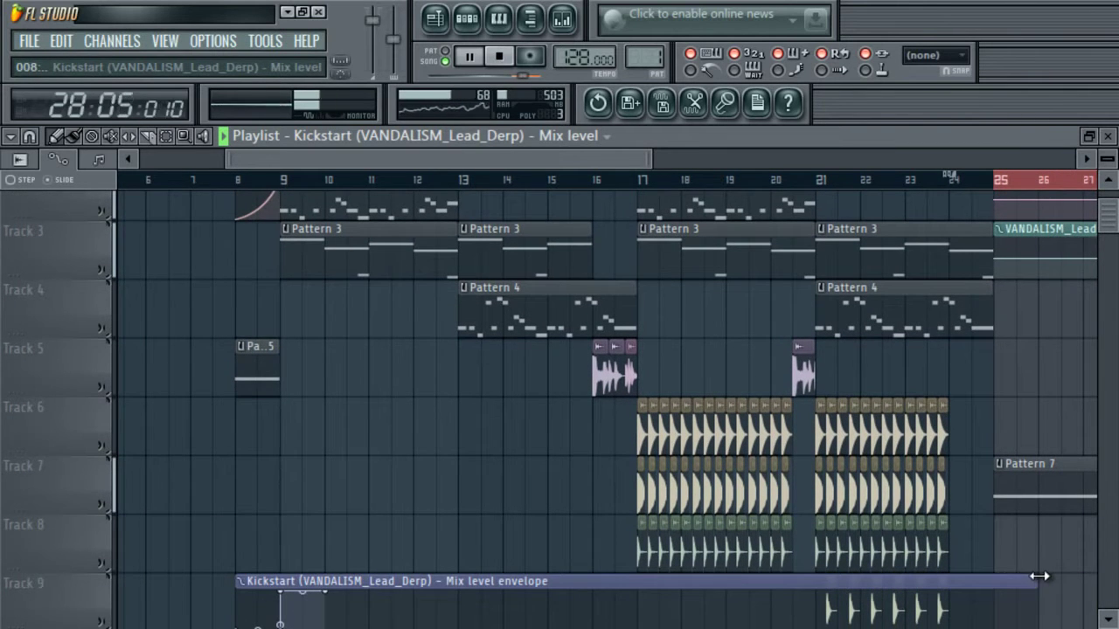
{"action": "scroll", "coordinate": [986, 333], "scroll_direction": "down", "scroll_amount": 5}
{"action": "left_click_drag", "start_coordinate": [986, 333], "coordinate": [994, 391]}
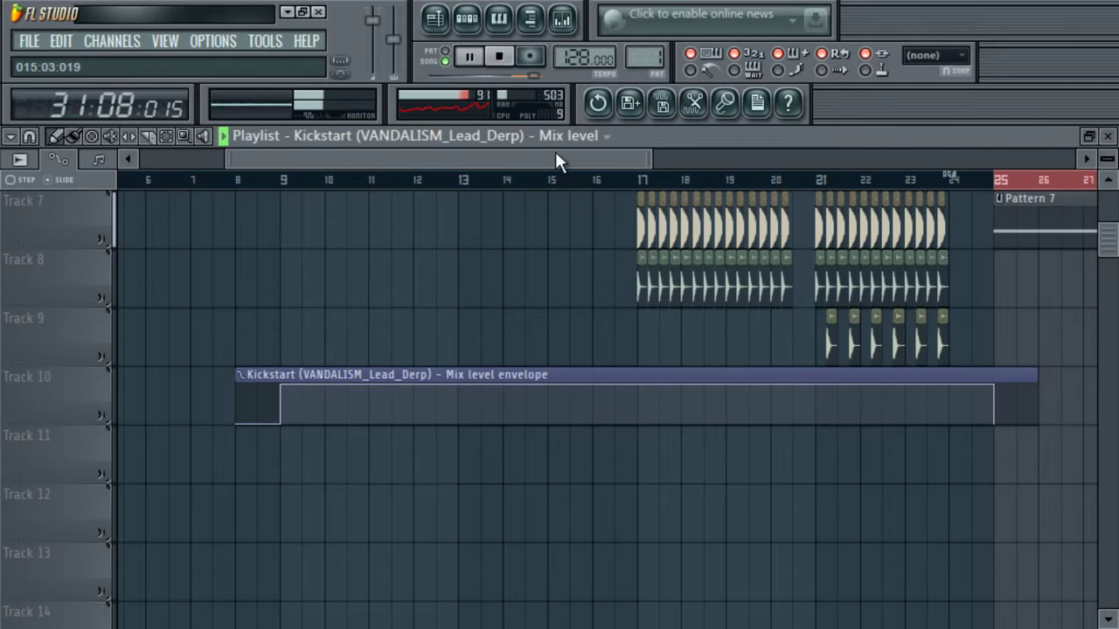
- Play the whole arrangement from bar 1 and bring bars 13 to 26 into focus
{"action": "scroll", "coordinate": [706, 171], "scroll_direction": "up", "scroll_amount": 6}
{"action": "left_click_drag", "start_coordinate": [594, 162], "coordinate": [855, 177]}
{"action": "left_click", "coordinate": [497, 65]}
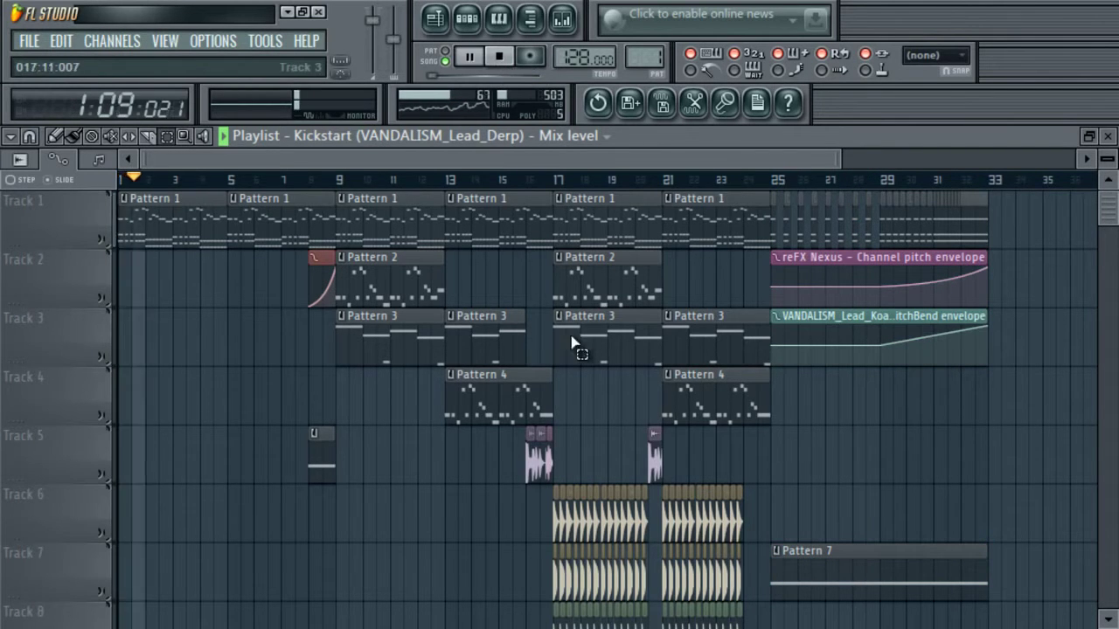
{"action": "left_click_drag", "start_coordinate": [834, 163], "coordinate": [602, 163]}
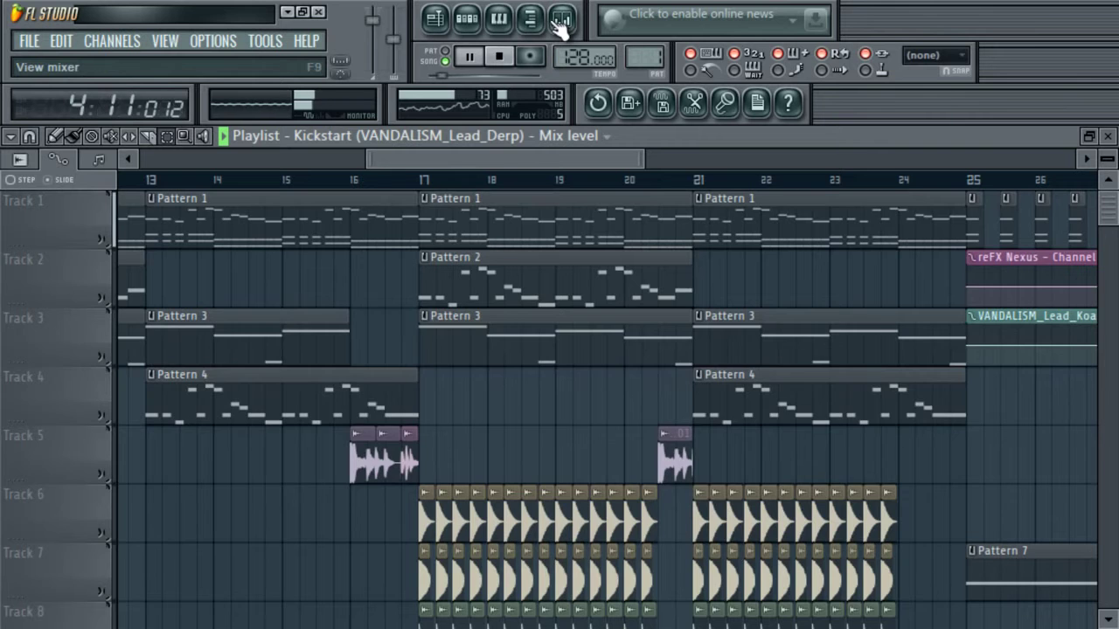
{"action": "left_click", "coordinate": [558, 21]}
{"action": "left_click", "coordinate": [563, 21]}
{"action": "left_click", "coordinate": [469, 21]}
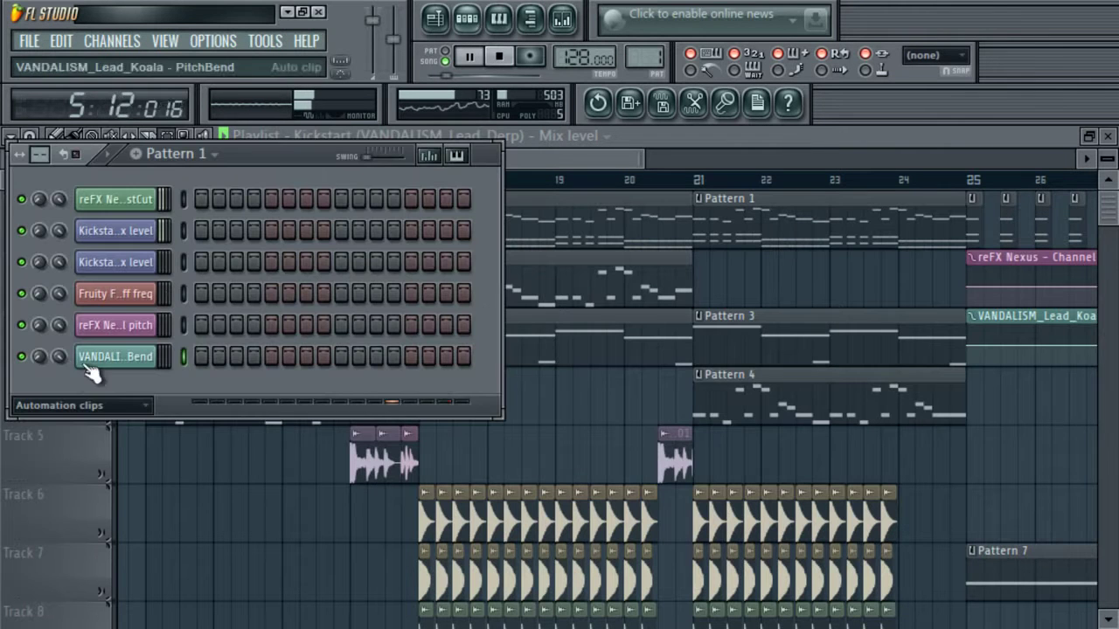
{"action": "left_click", "coordinate": [108, 409]}
{"action": "left_click", "coordinate": [83, 492]}
{"action": "left_click", "coordinate": [468, 19]}
- Place the Corte EDM 007 (128 Bpm) sample from the ID - Dirty Beatt Ft Faku Mix folder on Track 6 around bar 16
{"action": "left_click", "coordinate": [530, 21]}
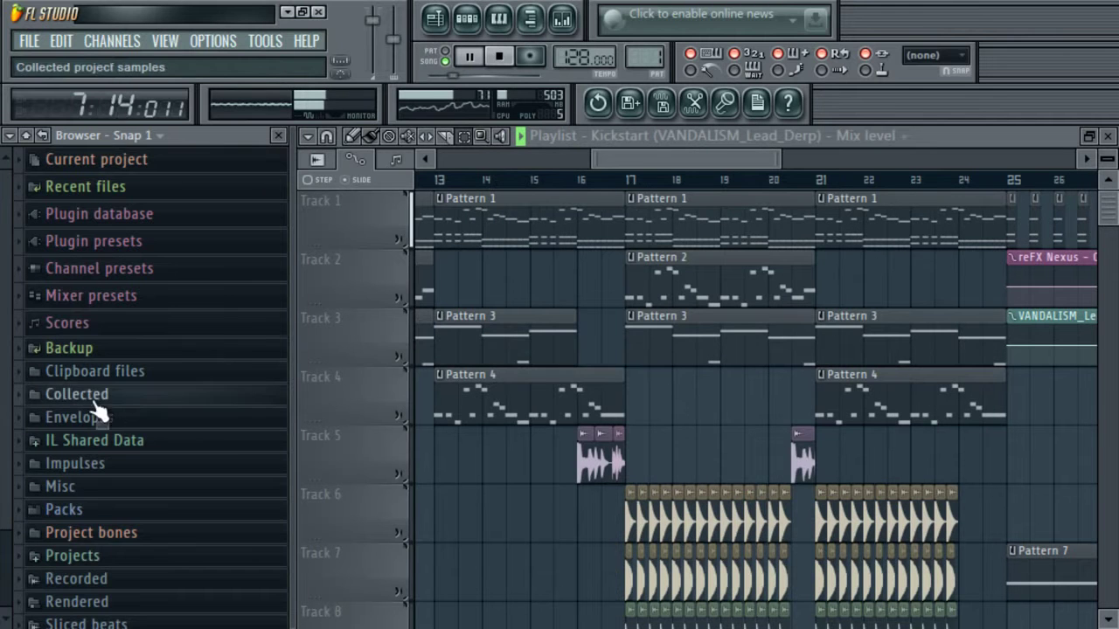
{"action": "left_click", "coordinate": [92, 512]}
{"action": "left_click", "coordinate": [136, 517]}
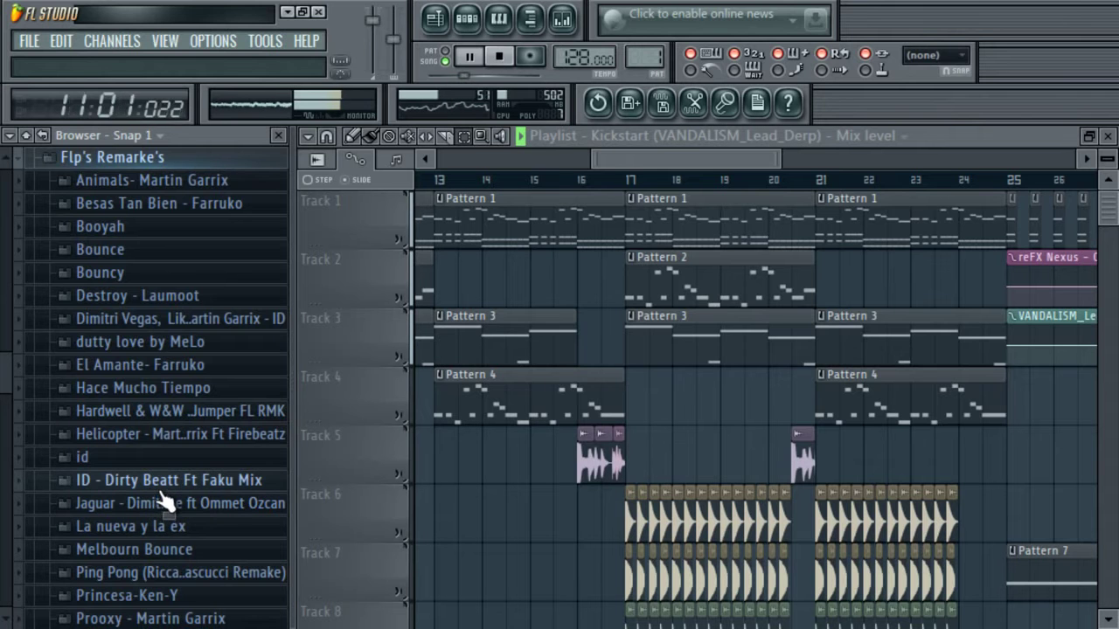
{"action": "left_click", "coordinate": [166, 486]}
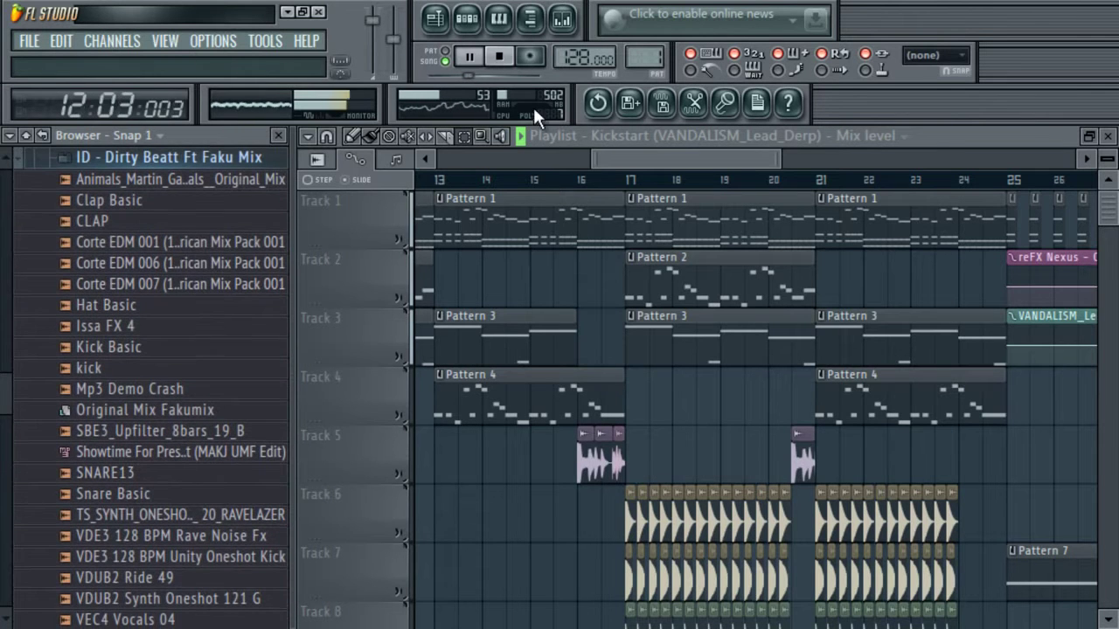
{"action": "left_click_drag", "start_coordinate": [709, 156], "coordinate": [697, 158]}
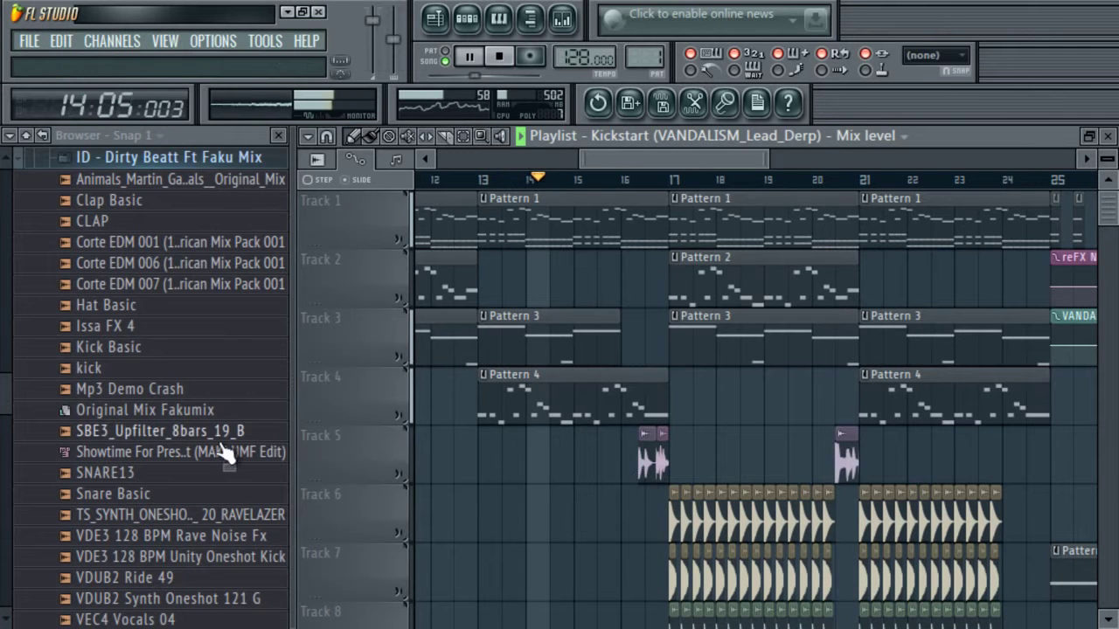
{"action": "left_click_drag", "start_coordinate": [230, 284], "coordinate": [618, 527]}
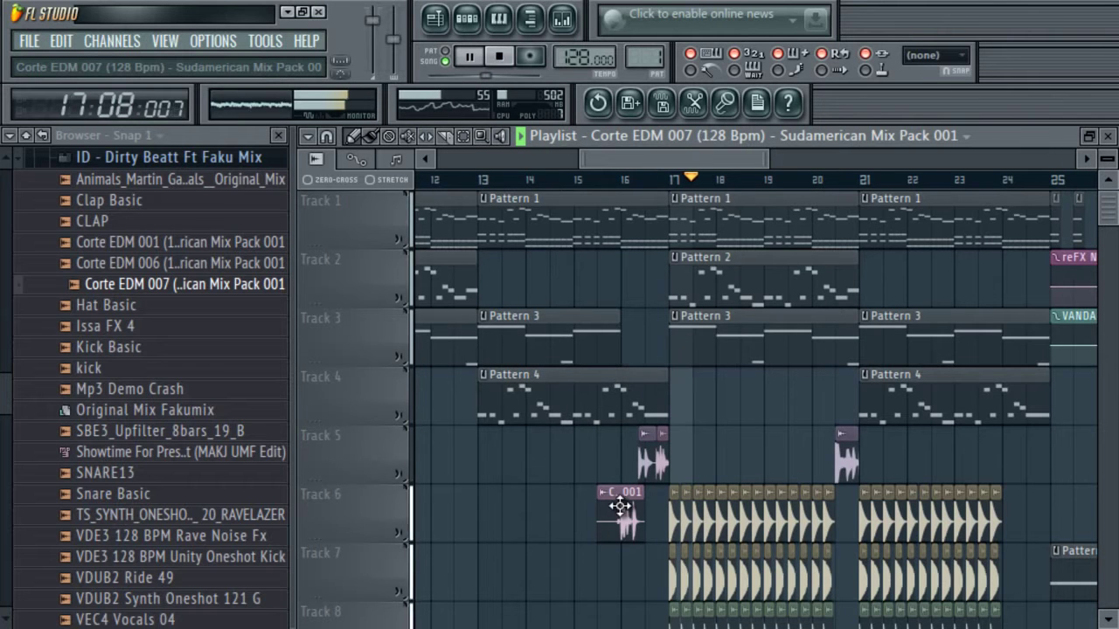
- Start Track 5's Corte EDM 001 clip at bar 16 and trim Track 6's Corte EDM 007 clip to that bar's two middle beats
{"action": "left_click_drag", "start_coordinate": [770, 154], "coordinate": [688, 160]}
{"action": "left_click_drag", "start_coordinate": [664, 507], "coordinate": [659, 440]}
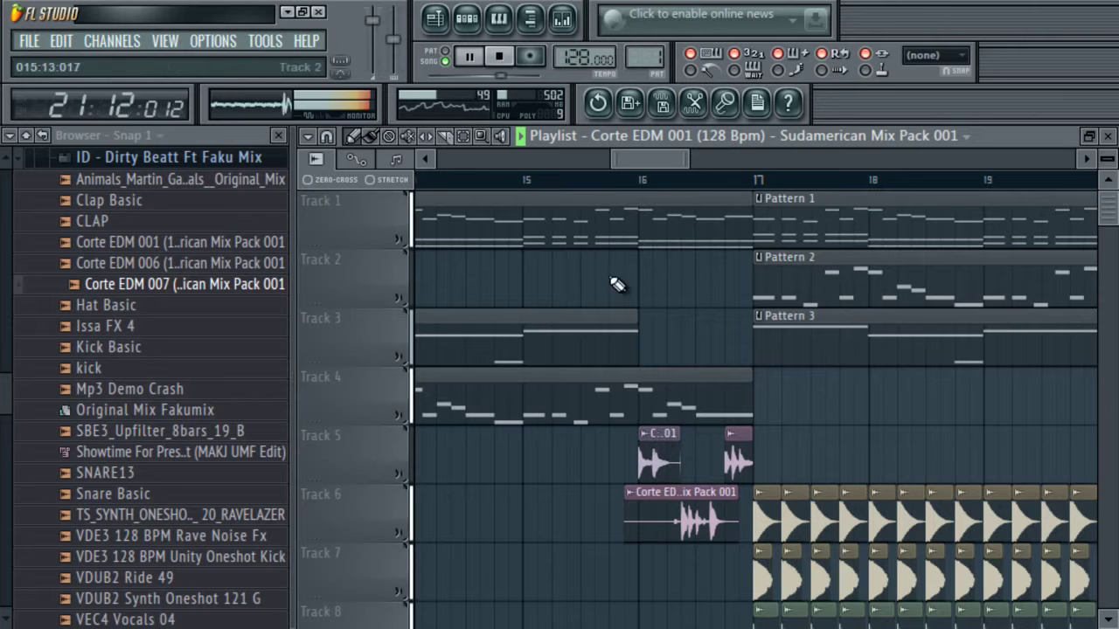
{"action": "double_click", "coordinate": [703, 506]}
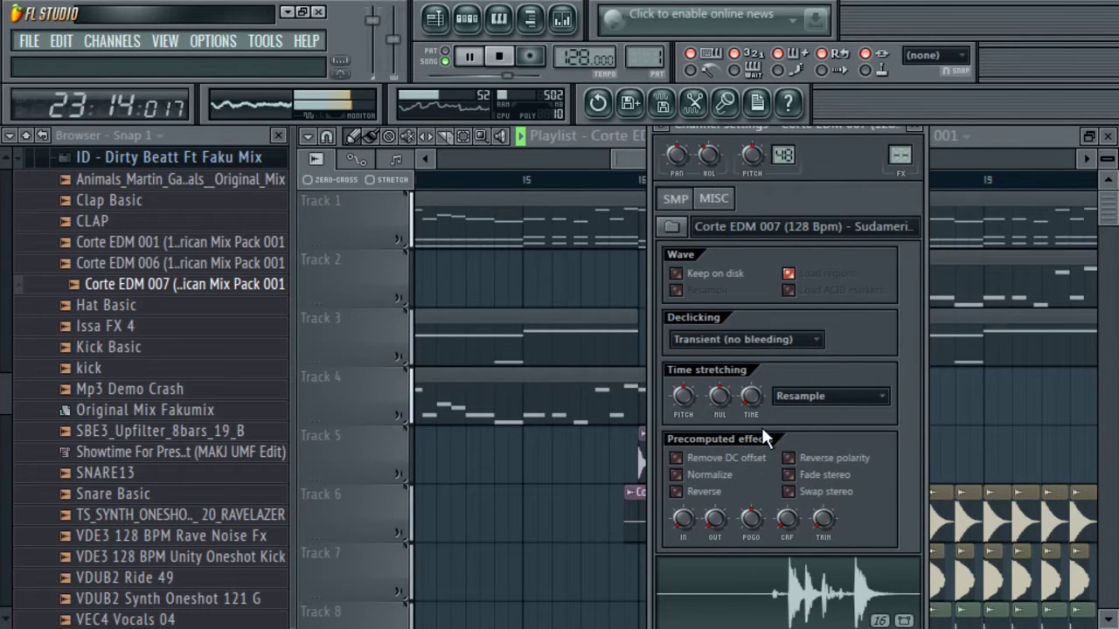
{"action": "left_click", "coordinate": [922, 127]}
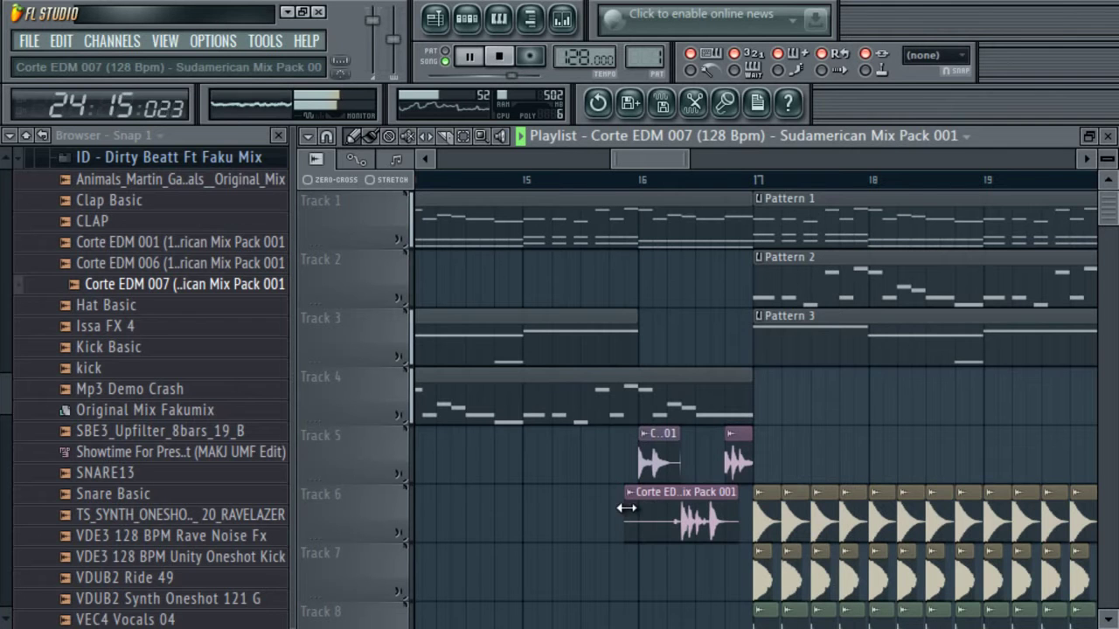
{"action": "left_click_drag", "start_coordinate": [627, 507], "coordinate": [664, 525]}
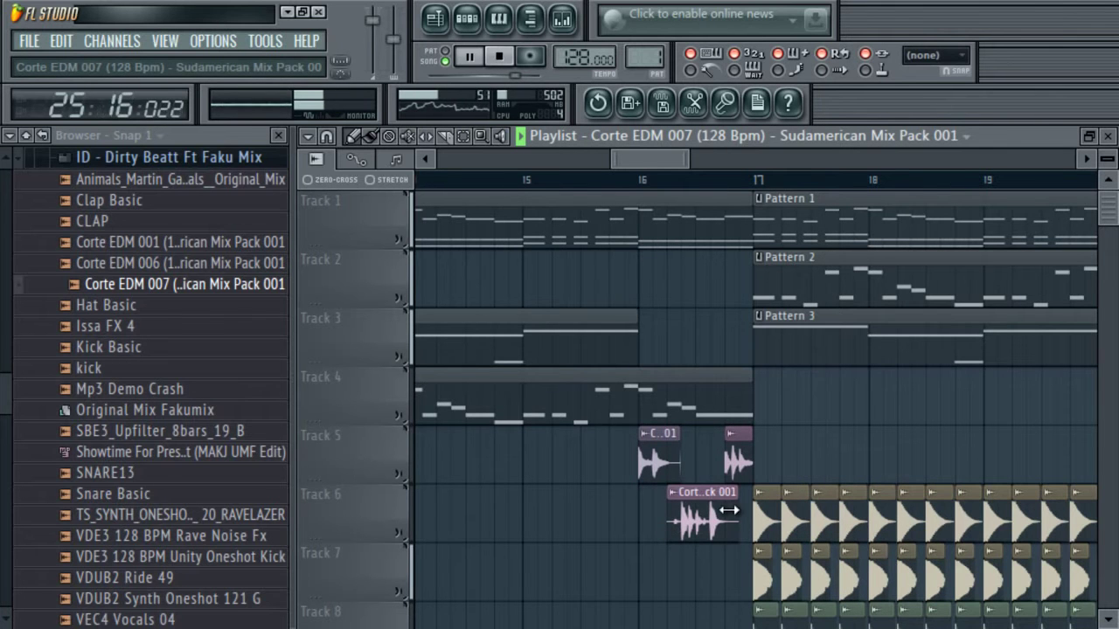
{"action": "left_click", "coordinate": [609, 182]}
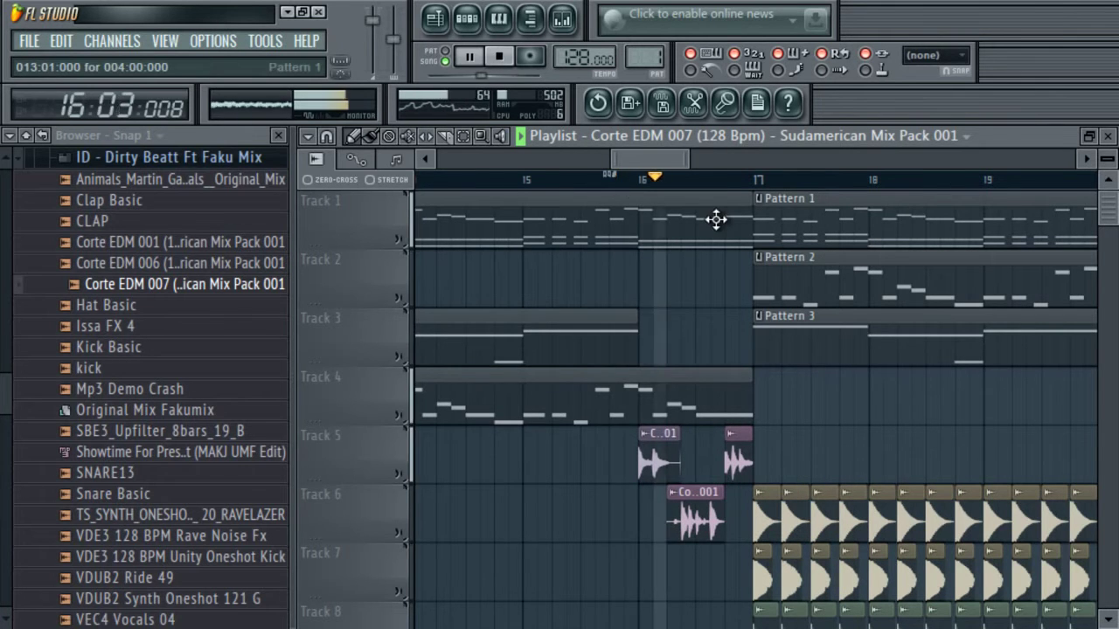
- Move Track 6's Corte EDM 007 clip into the bar 16 gap on Track 5 and play the fill
{"action": "mouse_move", "coordinate": [706, 494]}
{"action": "left_mouse_down"}
{"action": "mouse_move", "coordinate": [691, 510]}
{"action": "mouse_move", "coordinate": [720, 511]}
{"action": "mouse_move", "coordinate": [699, 439]}
{"action": "mouse_move", "coordinate": [698, 521]}
{"action": "mouse_move", "coordinate": [692, 431]}
{"action": "left_mouse_up"}
{"action": "left_click", "coordinate": [643, 180]}
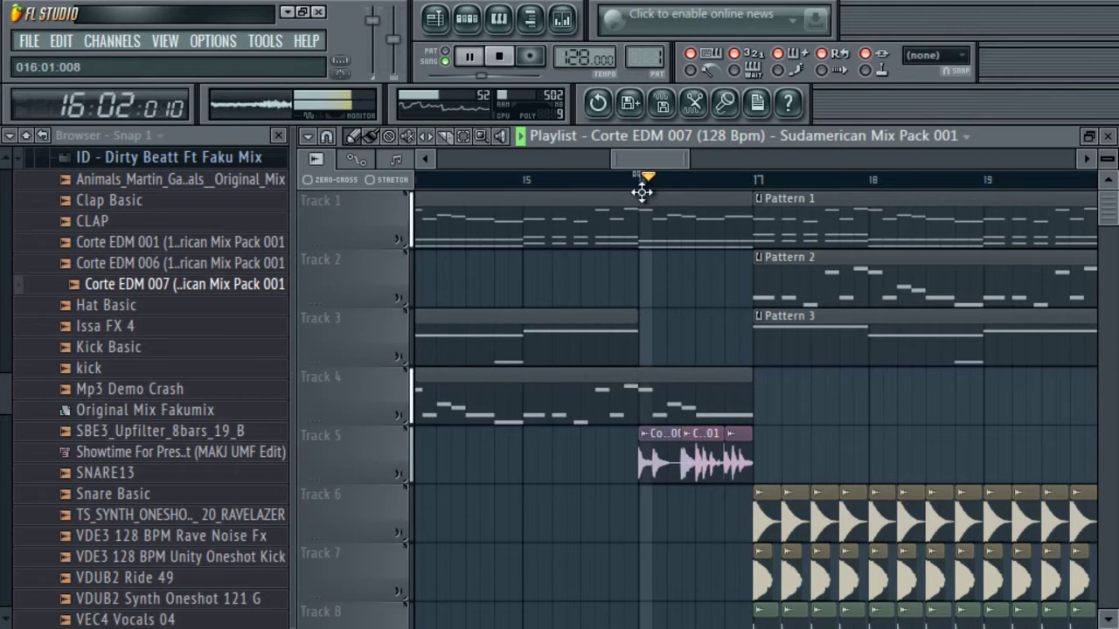
{"action": "left_click", "coordinate": [536, 179]}
{"action": "left_click_drag", "start_coordinate": [687, 157], "coordinate": [756, 158]}
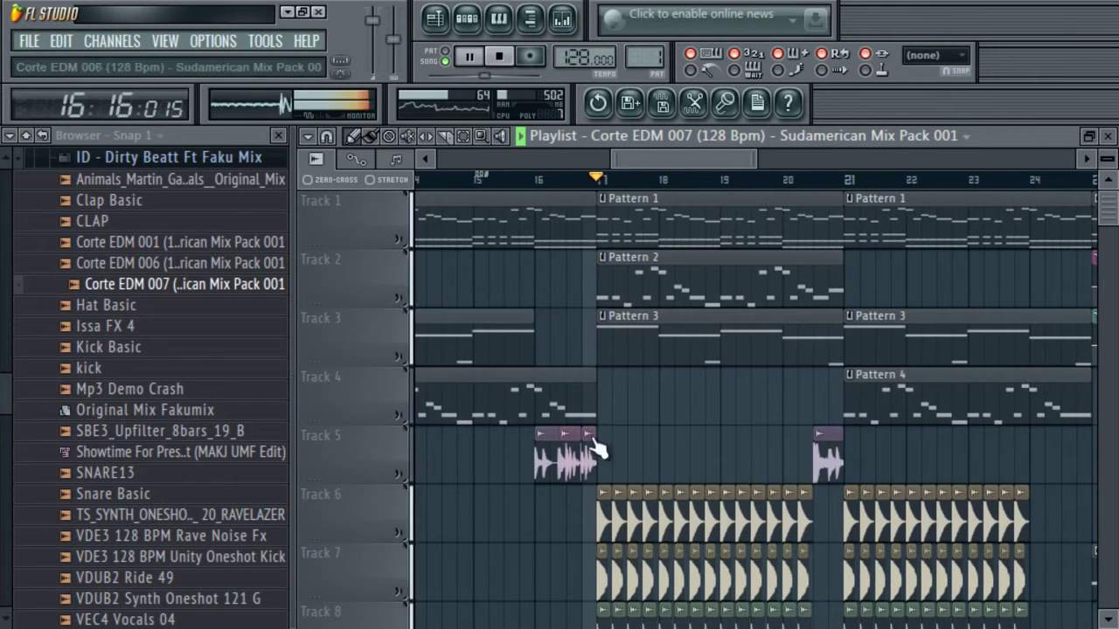
- Remove the Corte EDM 001 clip at the start of bar 16 on Track 5 and replay the arrangement from that bar
{"action": "left_click_drag", "start_coordinate": [536, 451], "coordinate": [560, 452]}
{"action": "left_click", "coordinate": [537, 179]}
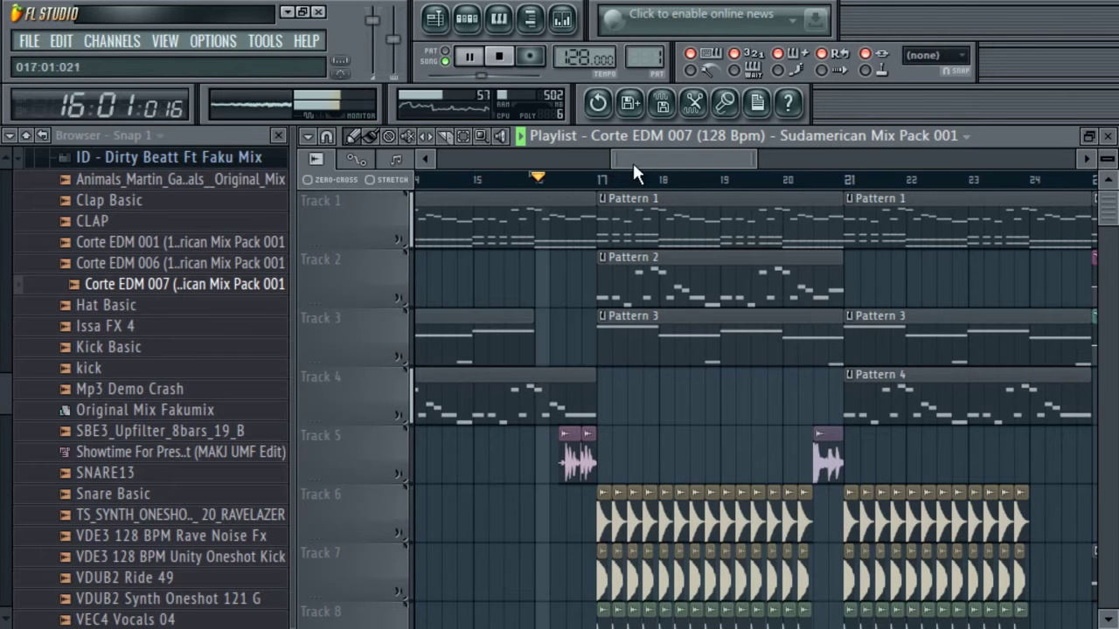
{"action": "left_click_drag", "start_coordinate": [757, 159], "coordinate": [813, 163]}
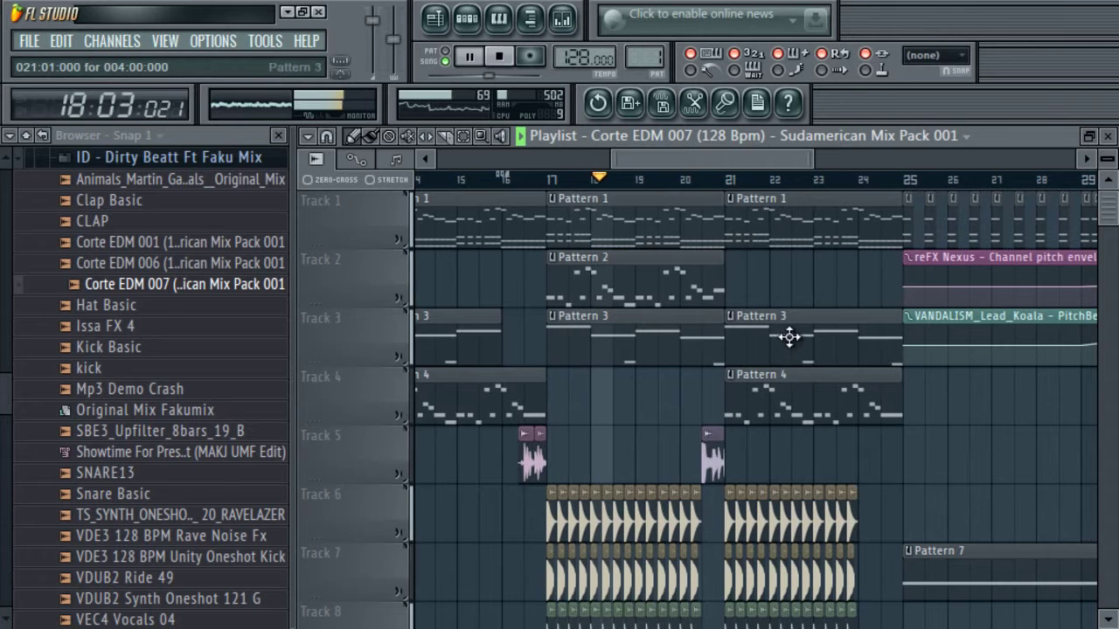
{"action": "mouse_move", "coordinate": [1107, 200]}
{"action": "left_mouse_down"}
{"action": "mouse_move", "coordinate": [1115, 212]}
{"action": "mouse_move", "coordinate": [1116, 201]}
{"action": "left_mouse_up"}
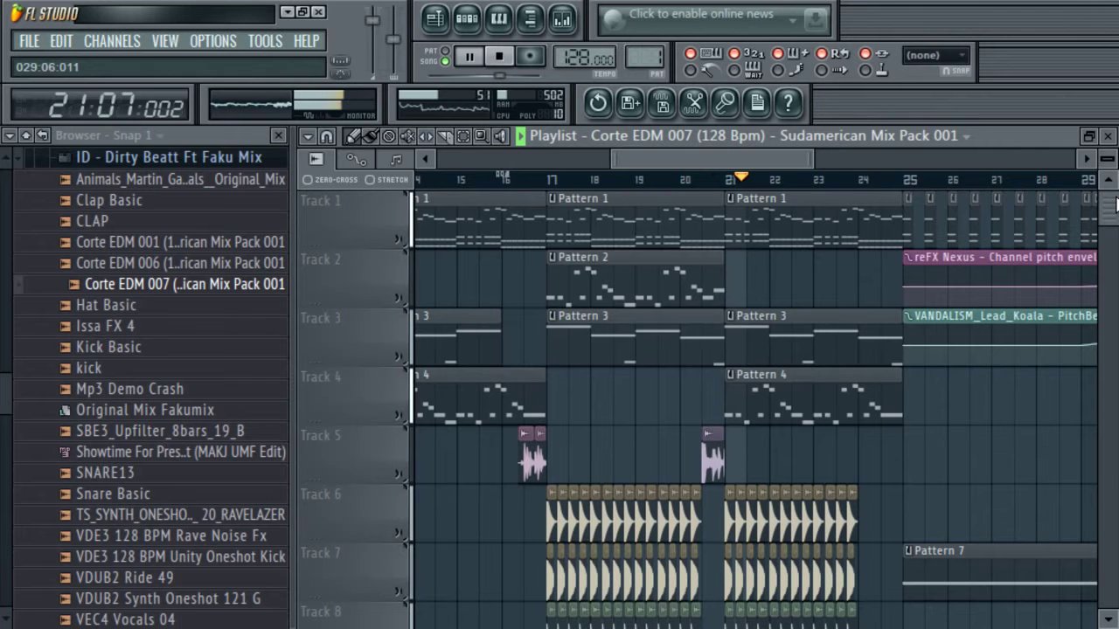
{"action": "mouse_move", "coordinate": [1116, 203]}
{"action": "left_mouse_down"}
{"action": "mouse_move", "coordinate": [1116, 220]}
{"action": "mouse_move", "coordinate": [1111, 212]}
{"action": "left_mouse_up"}
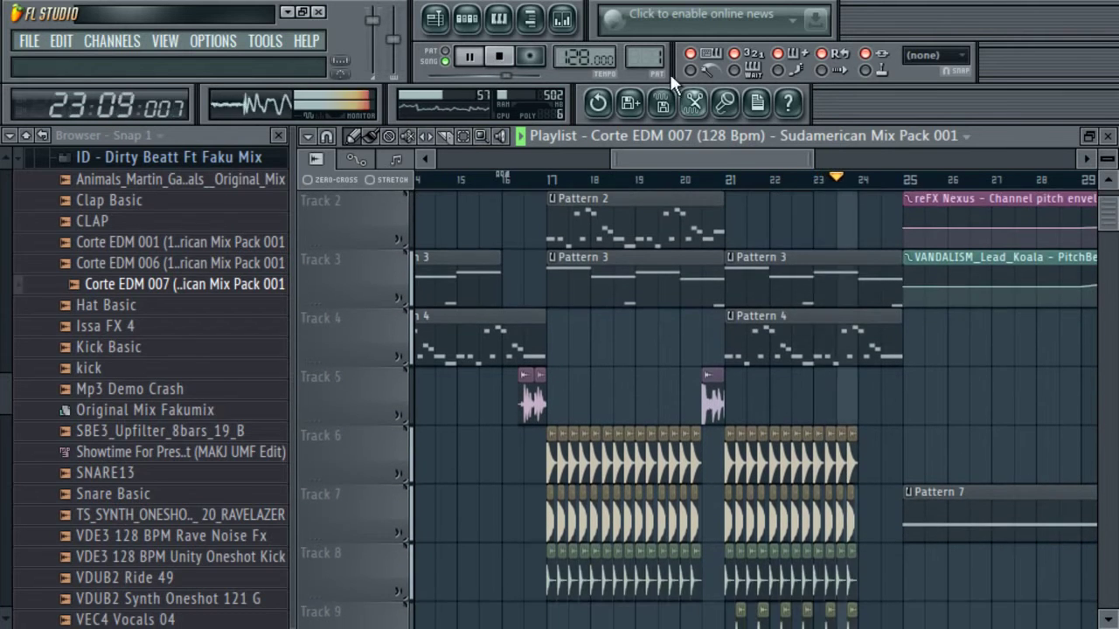
- Place an empty Pattern 8 clip on Track 8 at bar 25
{"action": "left_click", "coordinate": [664, 138]}
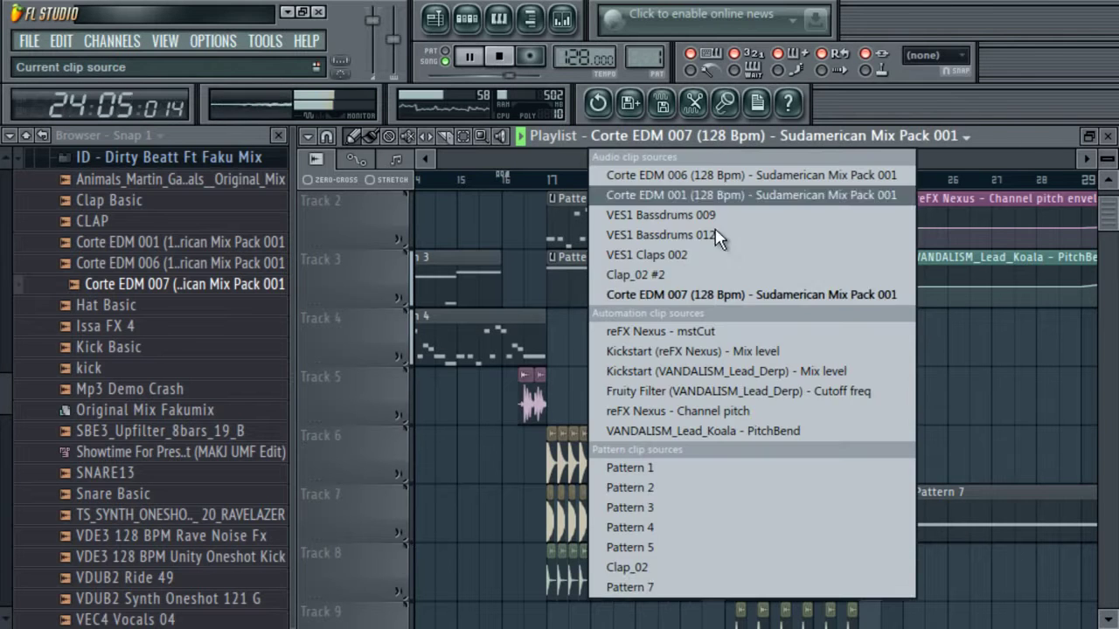
{"action": "left_click", "coordinate": [671, 589]}
{"action": "scroll", "coordinate": [655, 44], "scroll_direction": "up", "scroll_amount": 1}
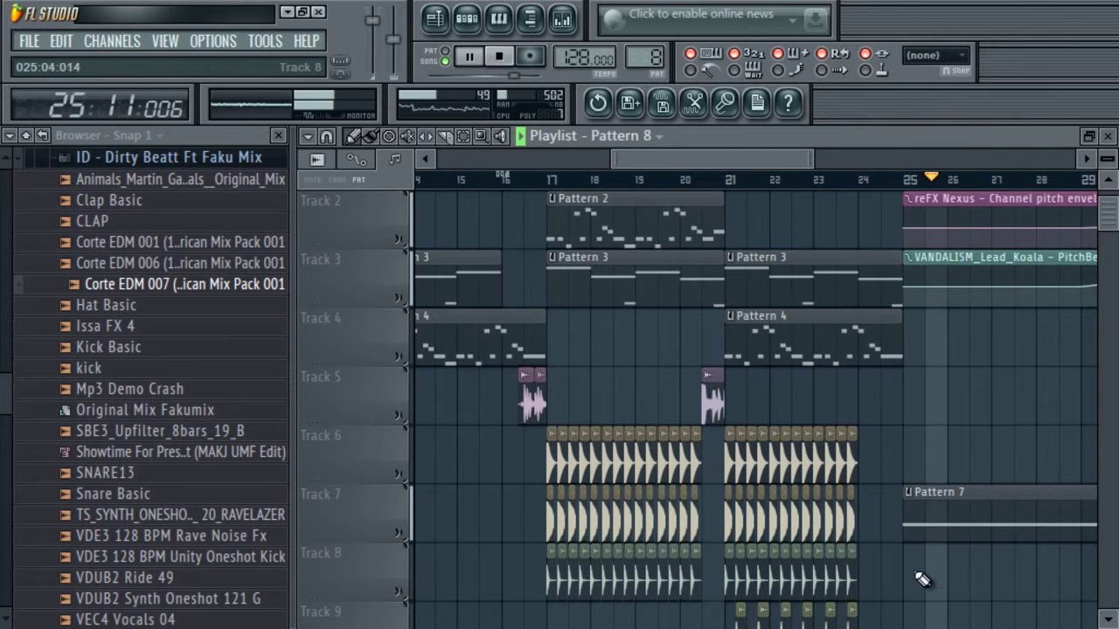
{"action": "left_click", "coordinate": [909, 583]}
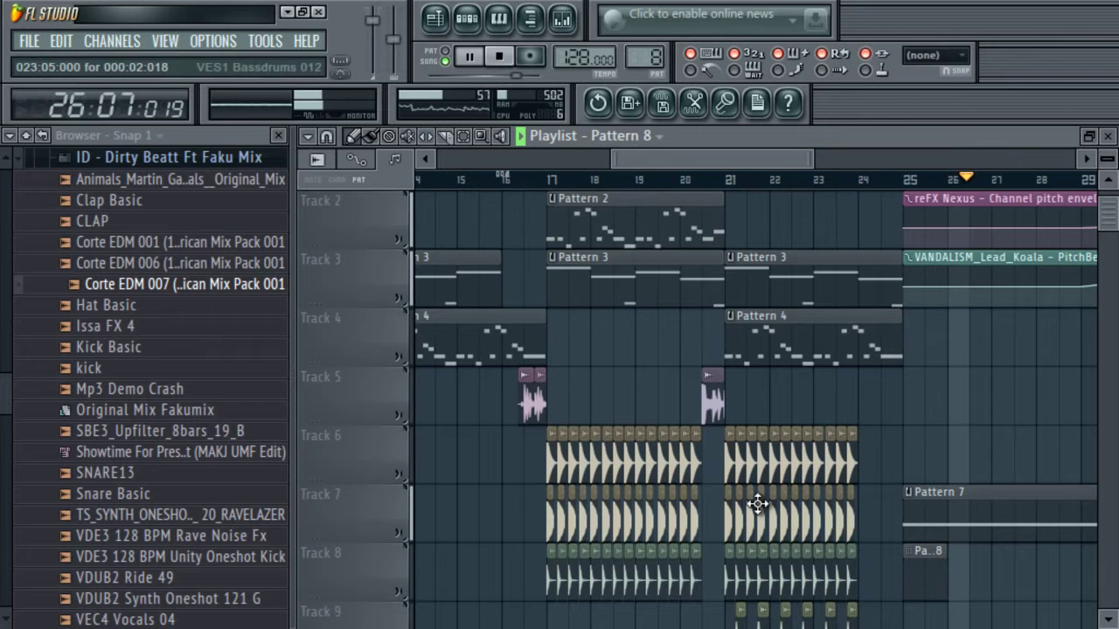
- Browse the Packs samples to the Snares folder inside Otros, Electro, Sander Beat
{"action": "left_click", "coordinate": [26, 135]}
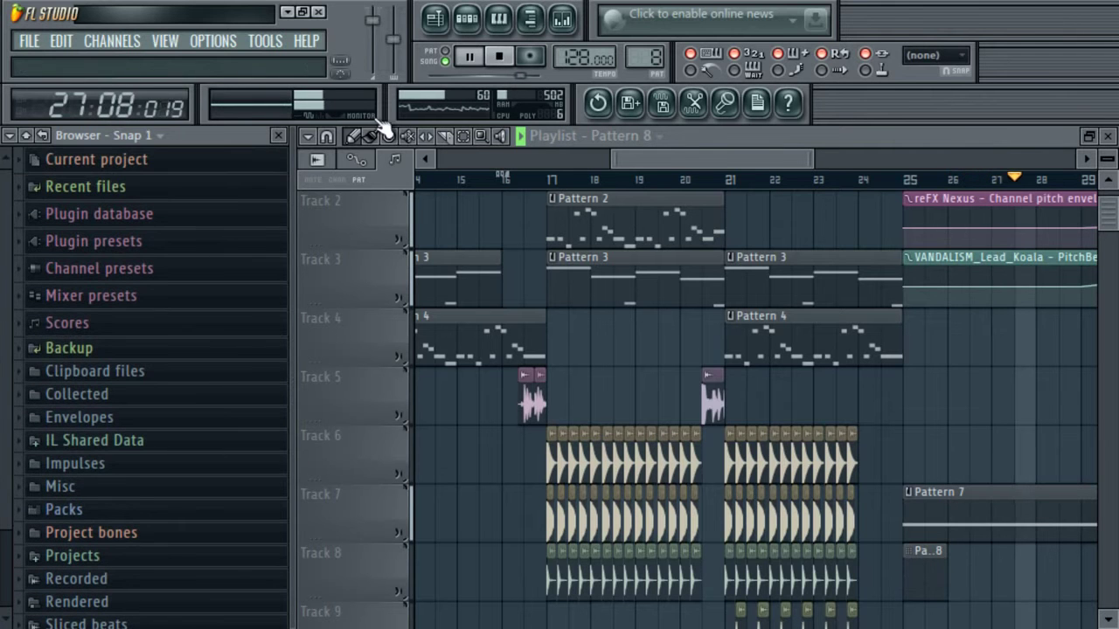
{"action": "left_click", "coordinate": [114, 510]}
{"action": "left_click", "coordinate": [124, 555]}
{"action": "left_click", "coordinate": [103, 509]}
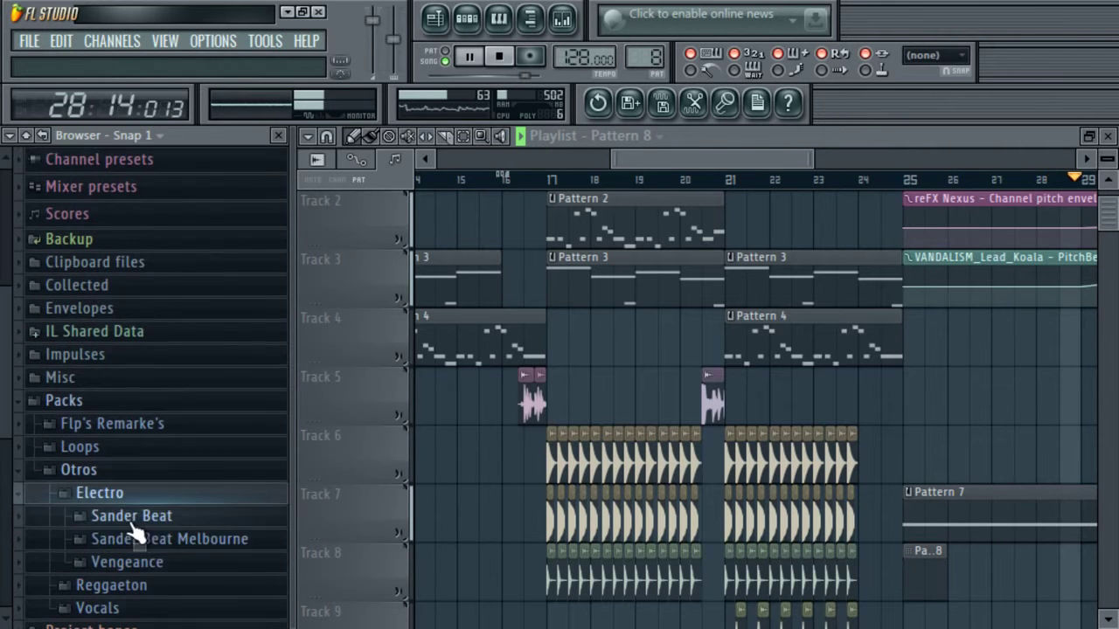
{"action": "left_click", "coordinate": [147, 524]}
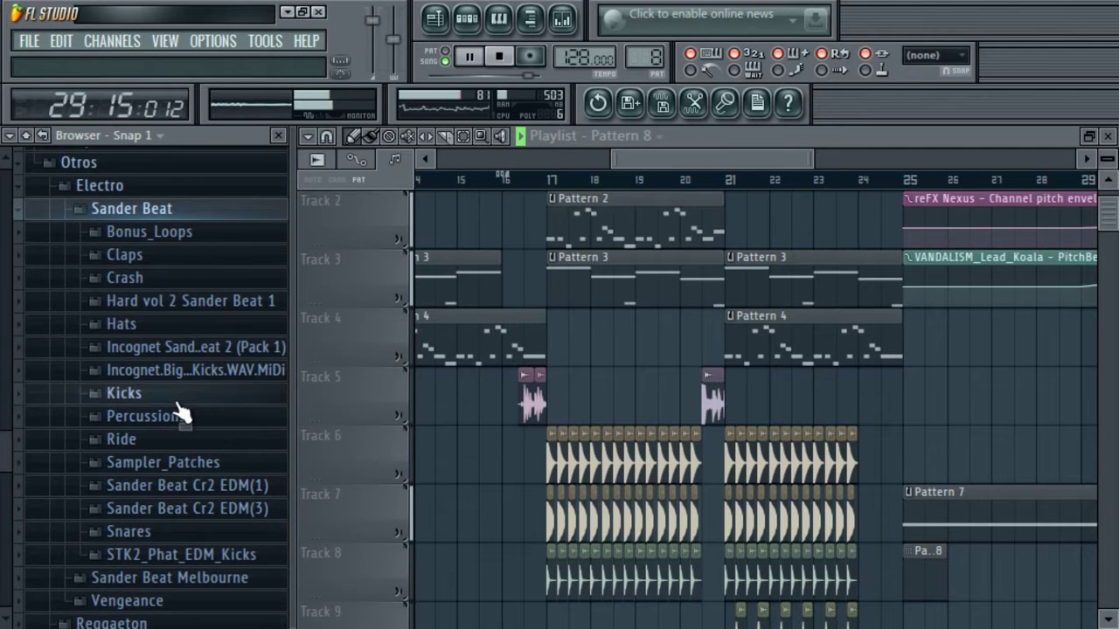
{"action": "left_click", "coordinate": [208, 530]}
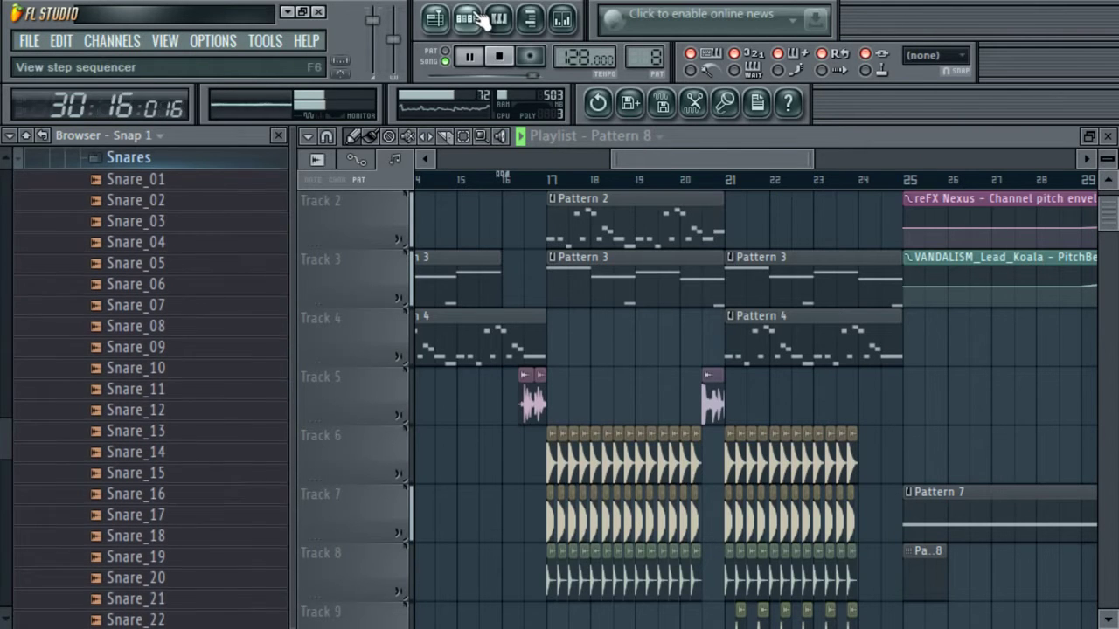
- Delete the FL Keys channel from the step sequencer and stop playback
{"action": "left_click", "coordinate": [466, 17]}
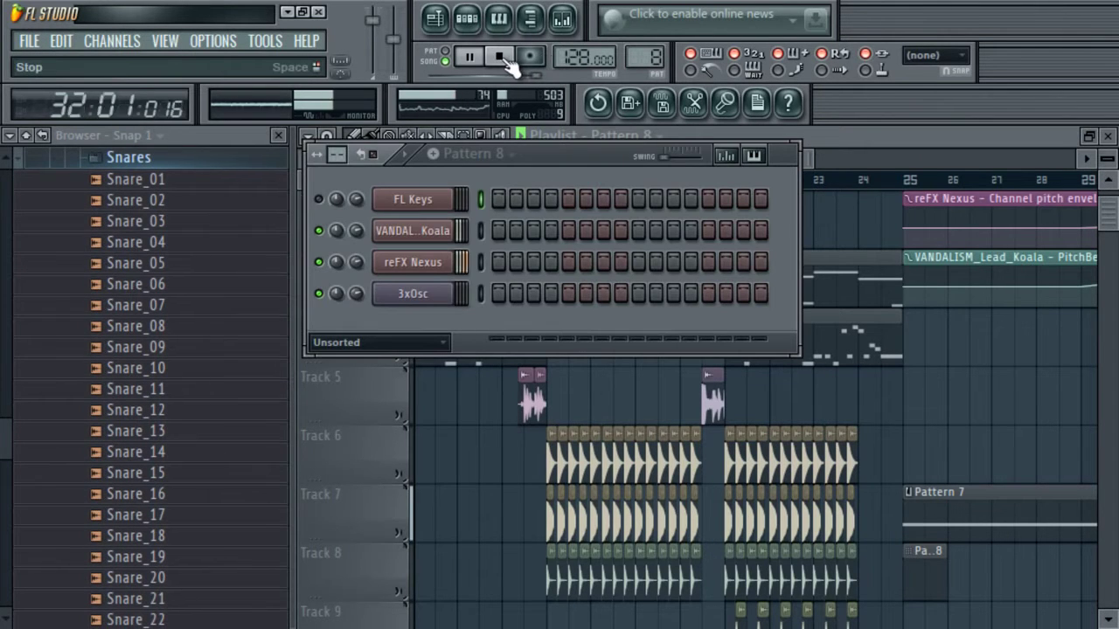
{"action": "right_click", "coordinate": [450, 194]}
{"action": "left_click", "coordinate": [492, 454]}
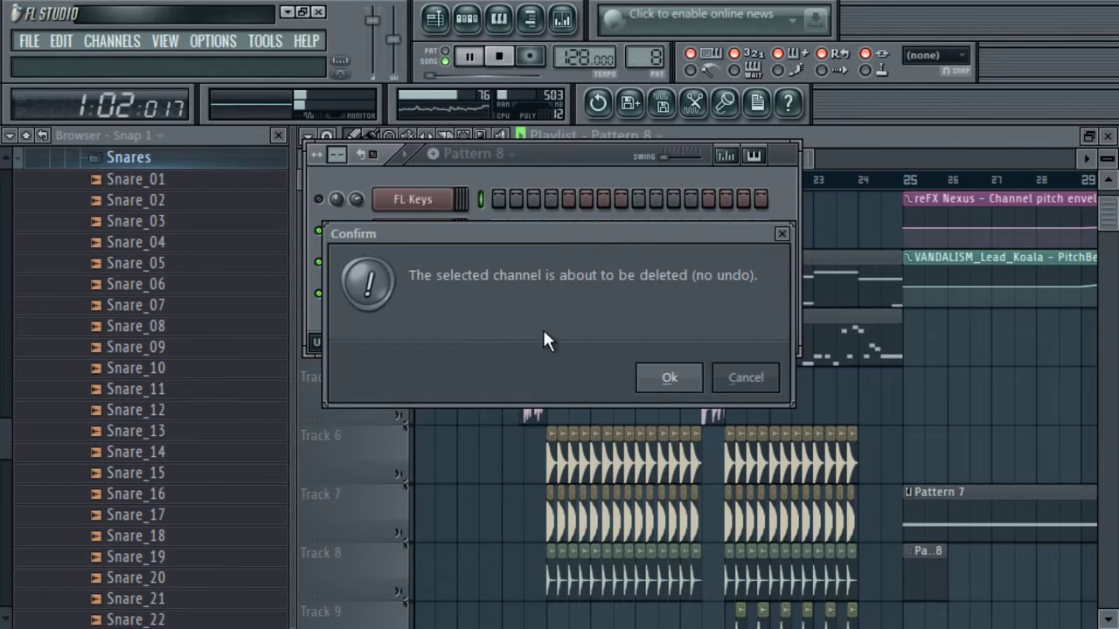
{"action": "key", "text": "Return"}
{"action": "key", "text": "space"}
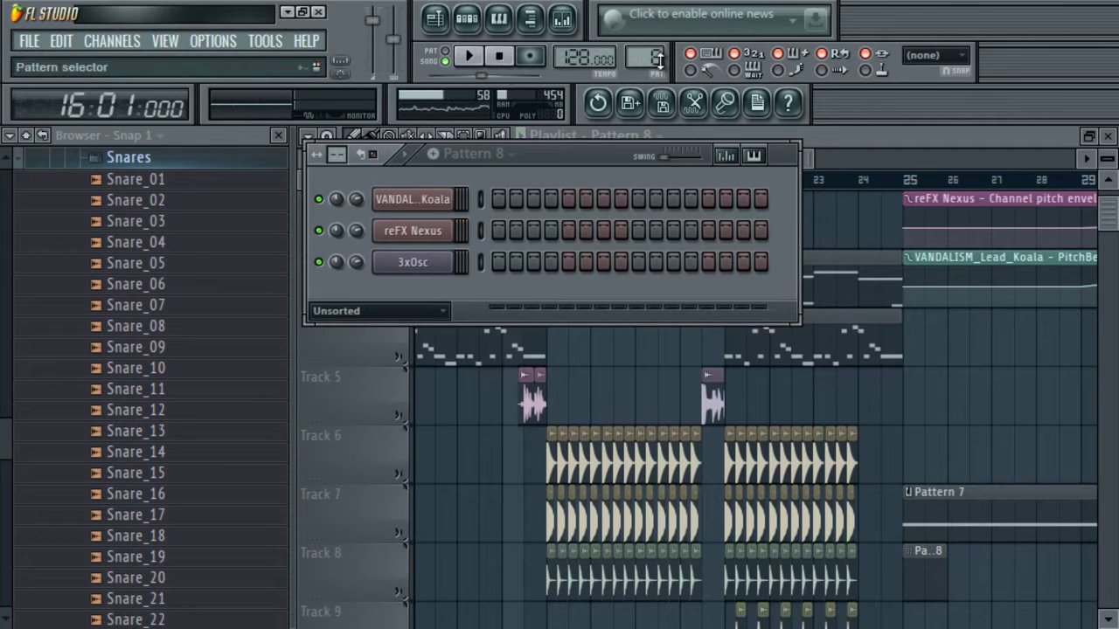
- Audition several snare samples and add Snare_06 as a new channel below 3xOsc
{"action": "left_click", "coordinate": [184, 350]}
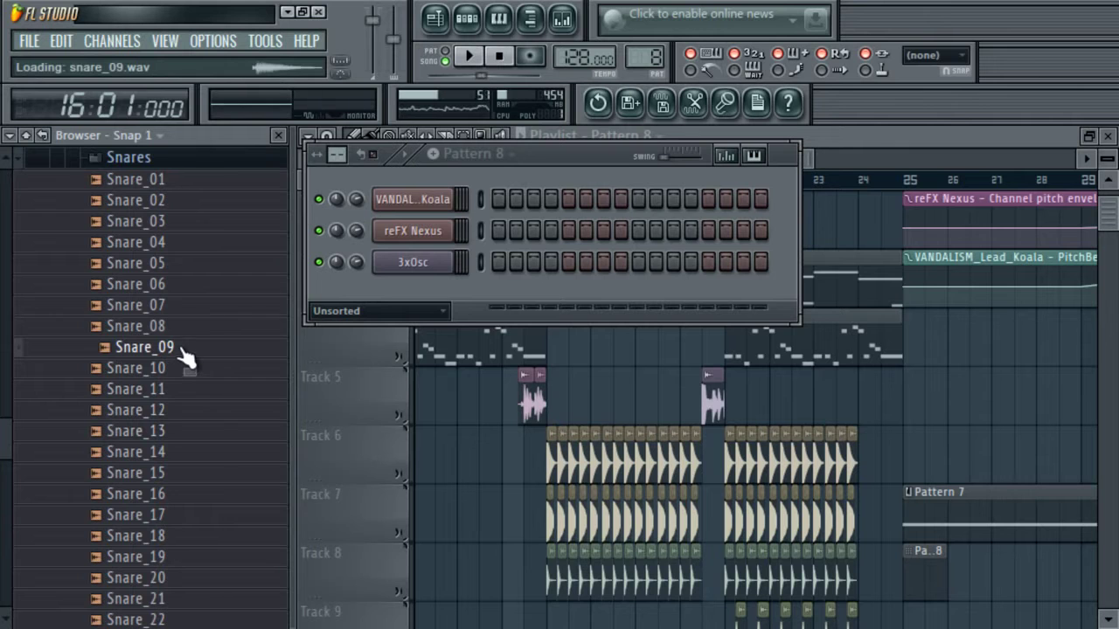
{"action": "left_click", "coordinate": [172, 330]}
{"action": "left_click", "coordinate": [168, 285]}
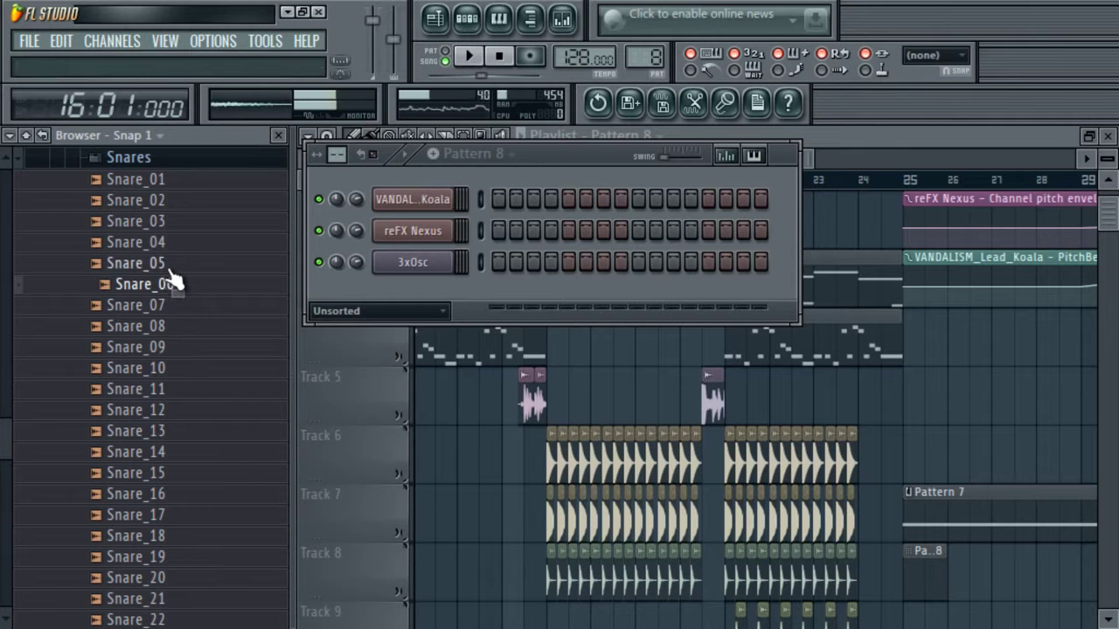
{"action": "left_click", "coordinate": [166, 264]}
{"action": "left_click_drag", "start_coordinate": [171, 284], "coordinate": [429, 294]}
{"action": "left_click", "coordinate": [38, 155]}
- Open Snare_06 in the piano roll and place a four-step C5 note at the start of bar 1
{"action": "right_click", "coordinate": [442, 295]}
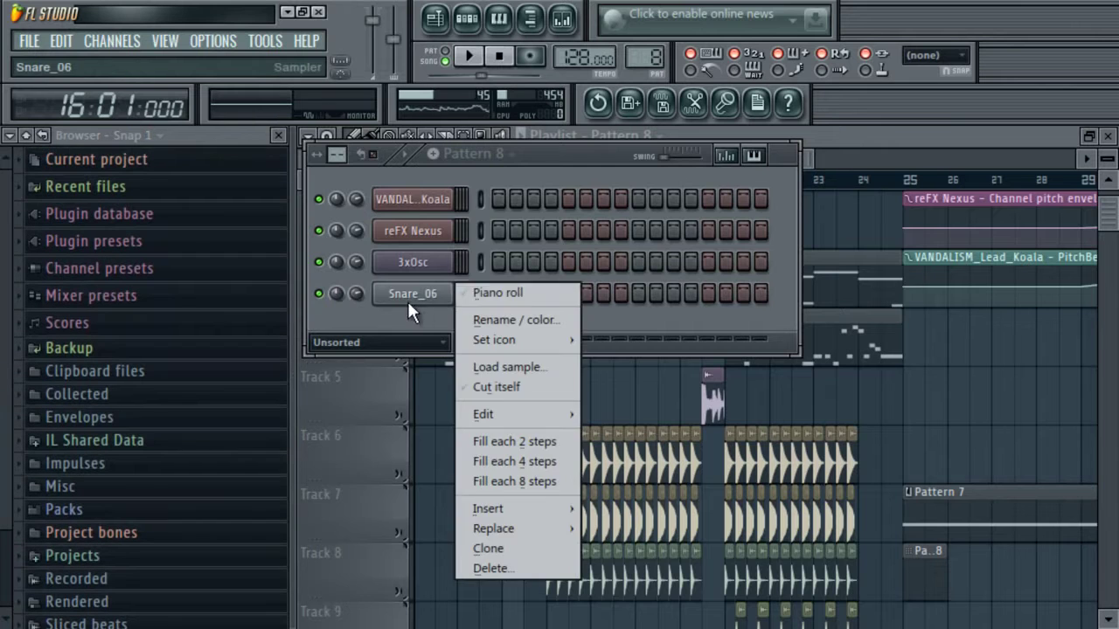
{"action": "left_click", "coordinate": [504, 295]}
{"action": "left_click_drag", "start_coordinate": [955, 159], "coordinate": [120, 219]}
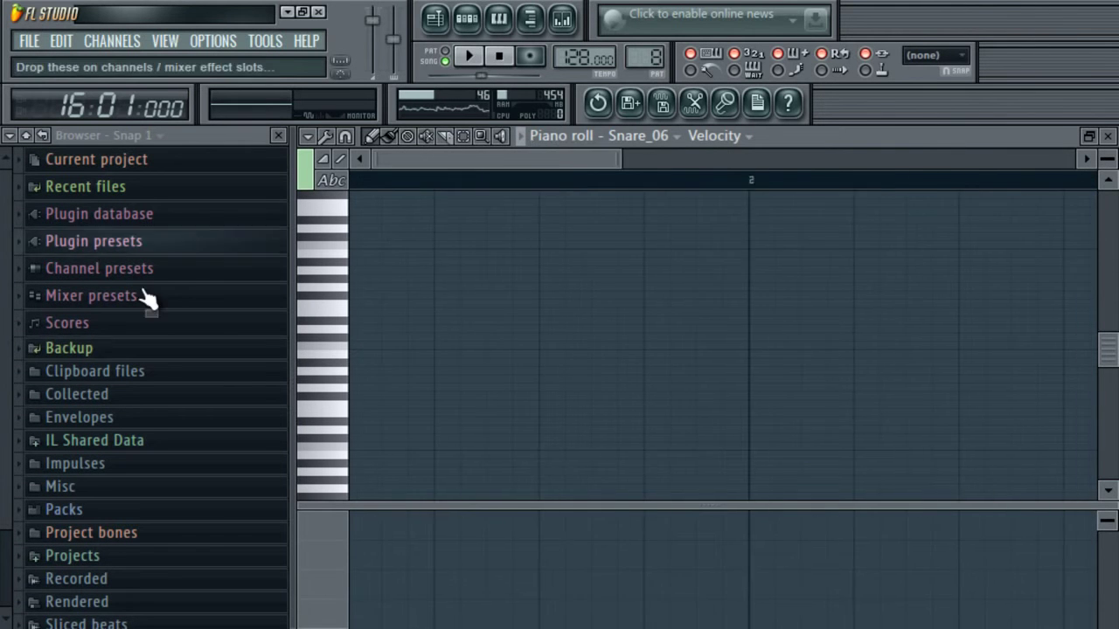
{"action": "left_click", "coordinate": [360, 347]}
{"action": "left_click_drag", "start_coordinate": [474, 159], "coordinate": [1075, 160]}
{"action": "left_click_drag", "start_coordinate": [1092, 347], "coordinate": [361, 350]}
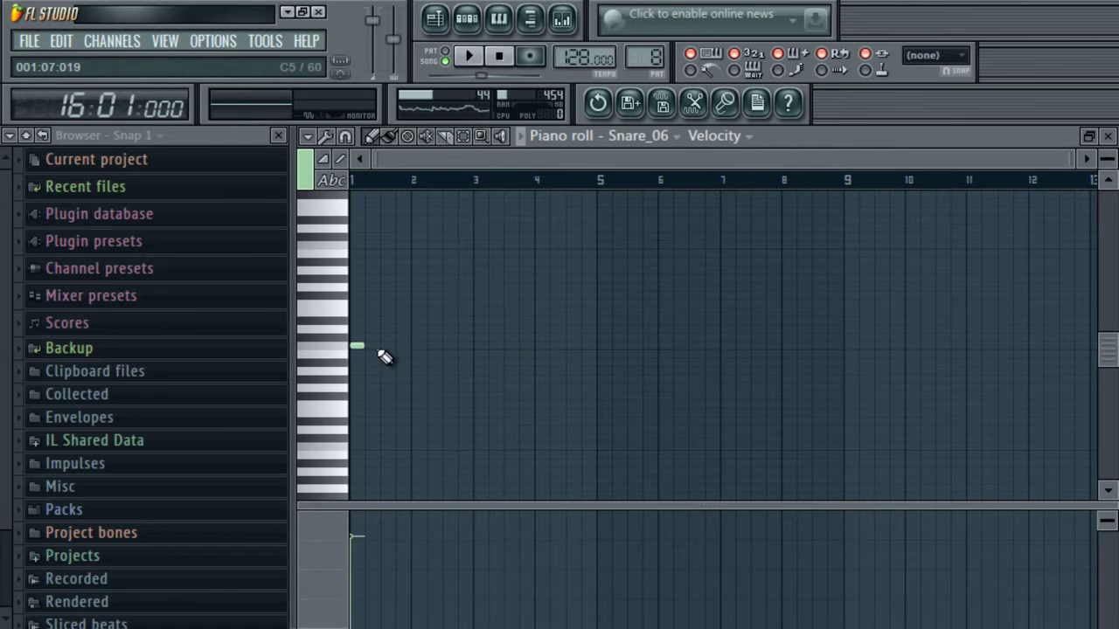
- Continue the C5 snare notes every half bar into bar 5
{"action": "left_click_drag", "start_coordinate": [1080, 162], "coordinate": [916, 160]}
{"action": "left_click", "coordinate": [550, 347]}
{"action": "left_click", "coordinate": [651, 345]}
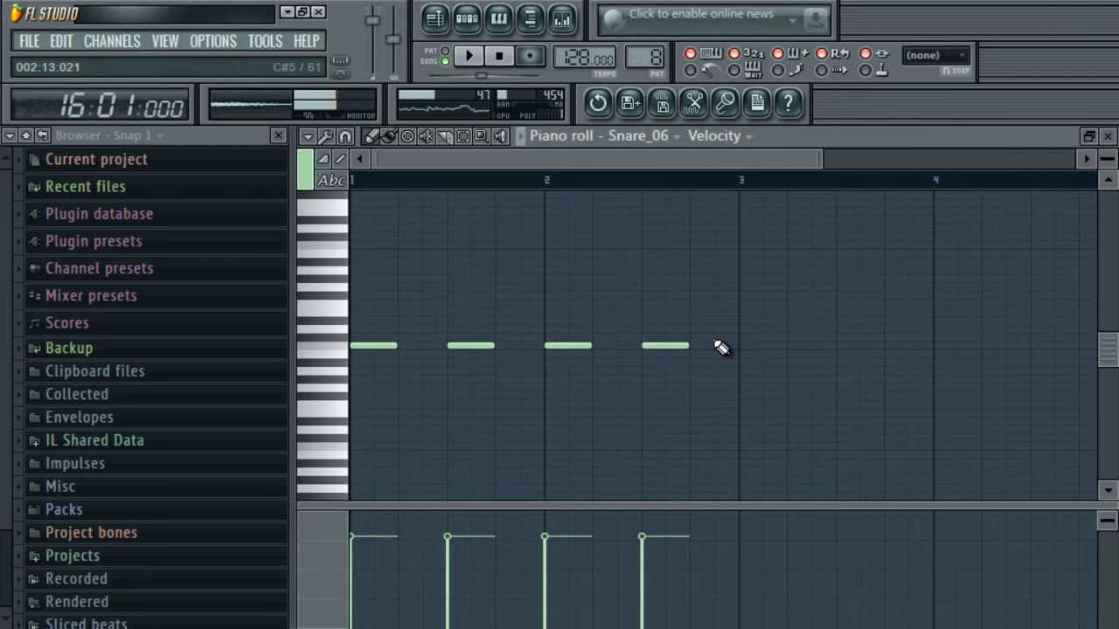
{"action": "left_click", "coordinate": [749, 346]}
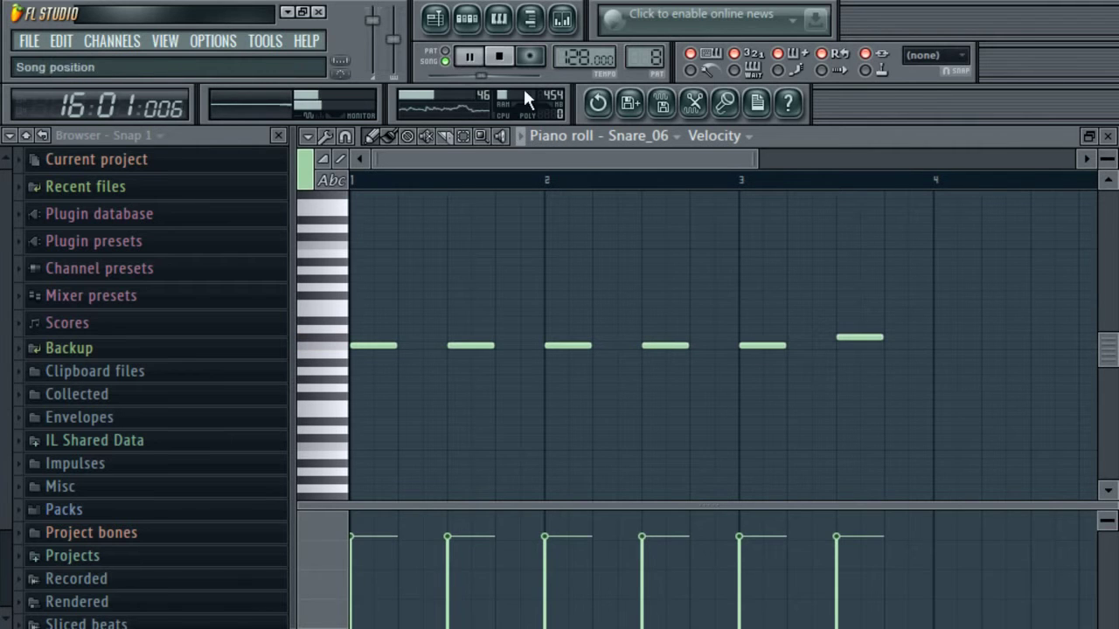
{"action": "left_click_drag", "start_coordinate": [751, 160], "coordinate": [891, 160]}
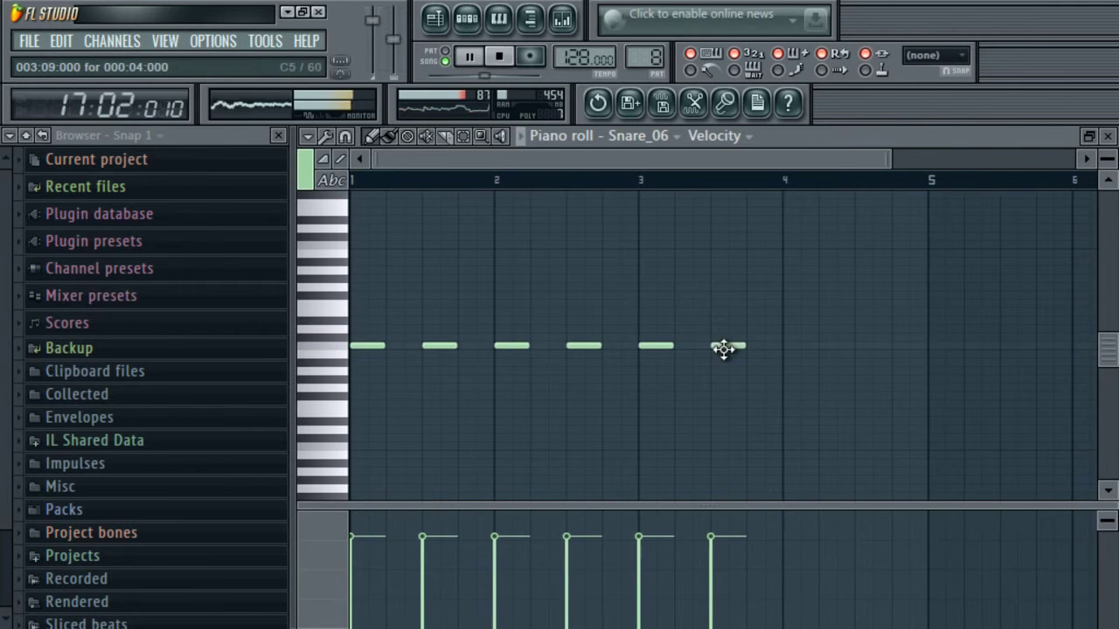
{"action": "left_click", "coordinate": [789, 349]}
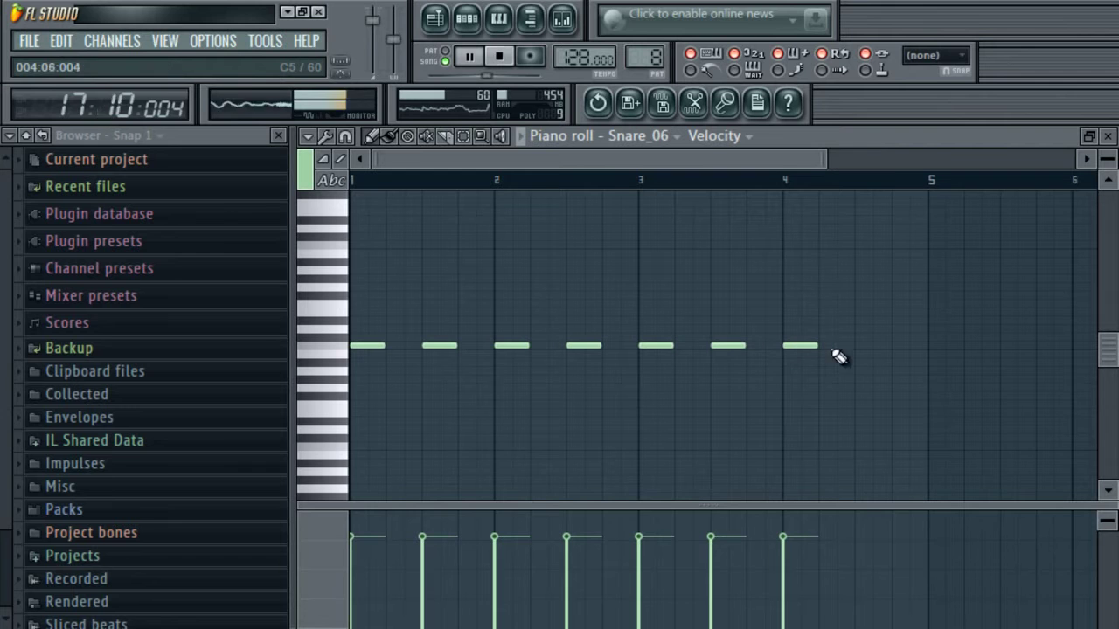
{"action": "left_click", "coordinate": [935, 347]}
- Shorten all the snare notes to two steps and duplicate them one beat later so a hit falls on every beat
{"action": "left_click_drag", "start_coordinate": [770, 160], "coordinate": [854, 301]}
{"action": "left_click_drag", "start_coordinate": [1054, 153], "coordinate": [950, 424]}
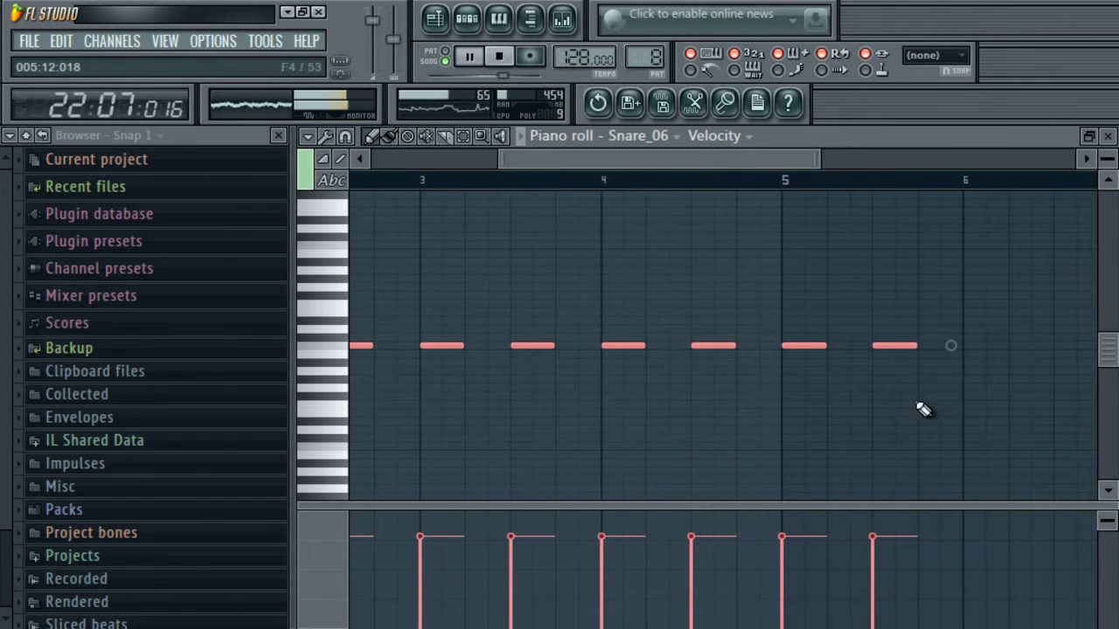
{"action": "left_click_drag", "start_coordinate": [915, 347], "coordinate": [901, 347]}
{"action": "left_click_drag", "start_coordinate": [712, 159], "coordinate": [262, 237]}
{"action": "left_click_drag", "start_coordinate": [363, 349], "coordinate": [402, 348]}
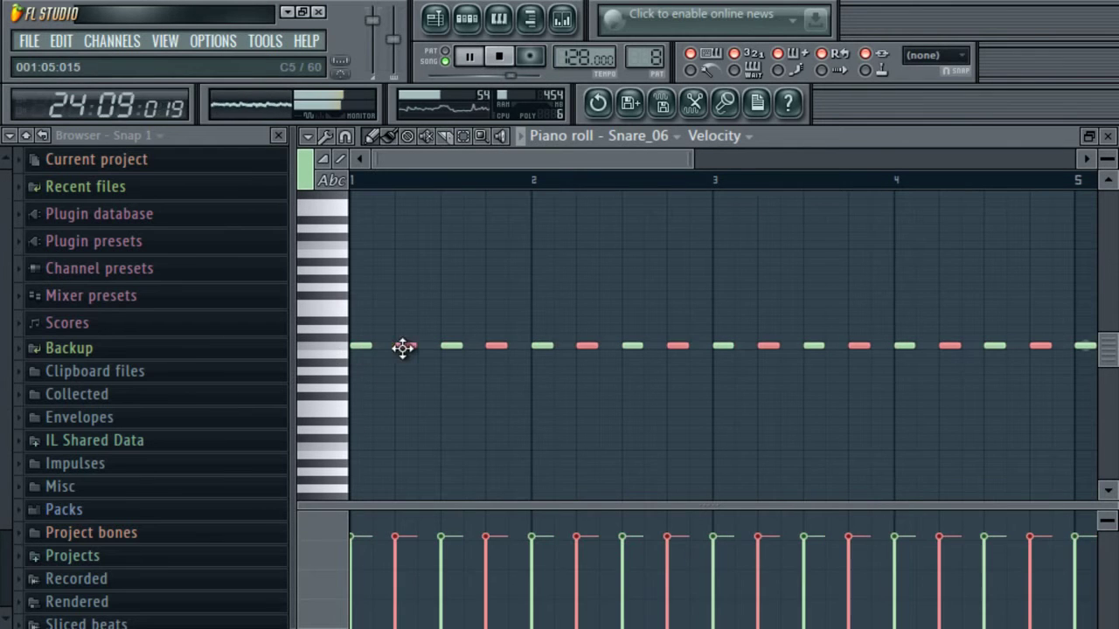
- Fill the gaps in bar 5 with C5 notes so the snare hits every two steps
{"action": "left_click_drag", "start_coordinate": [692, 159], "coordinate": [850, 210]}
{"action": "left_click", "coordinate": [696, 346]}
{"action": "left_click", "coordinate": [740, 346]}
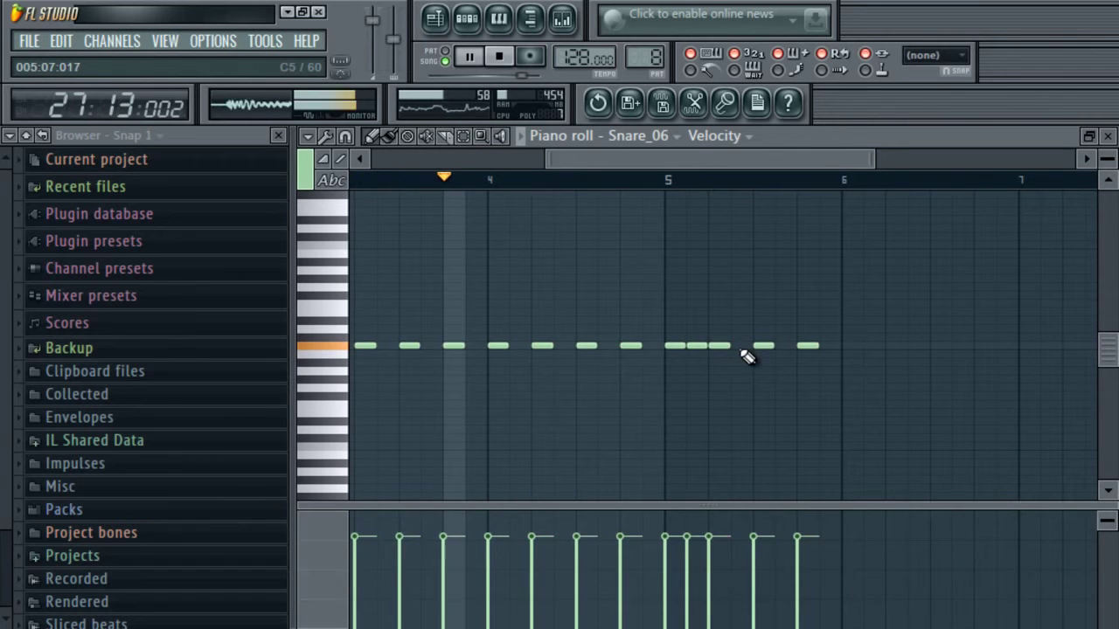
{"action": "left_click", "coordinate": [784, 346]}
{"action": "left_click", "coordinate": [827, 346]}
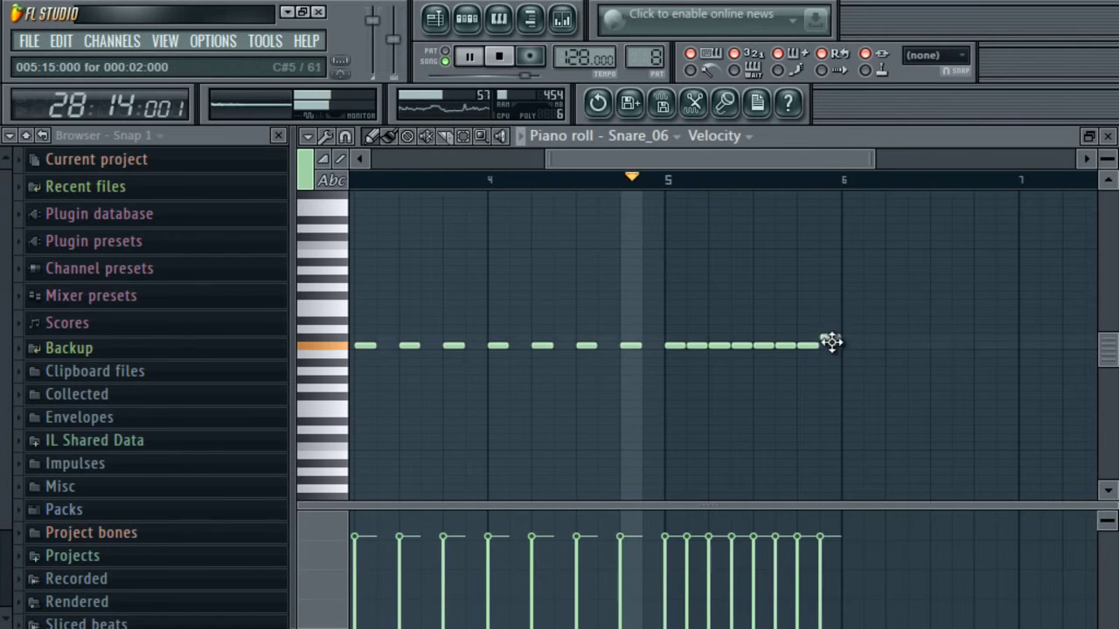
- Copy bar 5's eight snare notes into bar 6 and shorten the copies to one step each
{"action": "left_click_drag", "start_coordinate": [853, 355], "coordinate": [661, 358]}
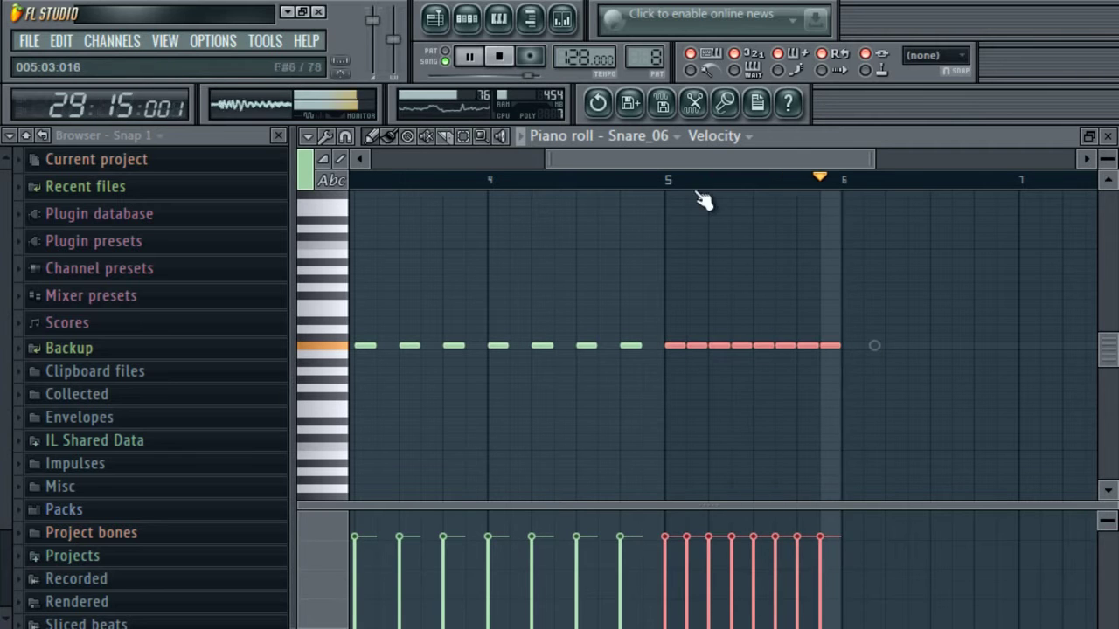
{"action": "left_click_drag", "start_coordinate": [703, 159], "coordinate": [837, 184]}
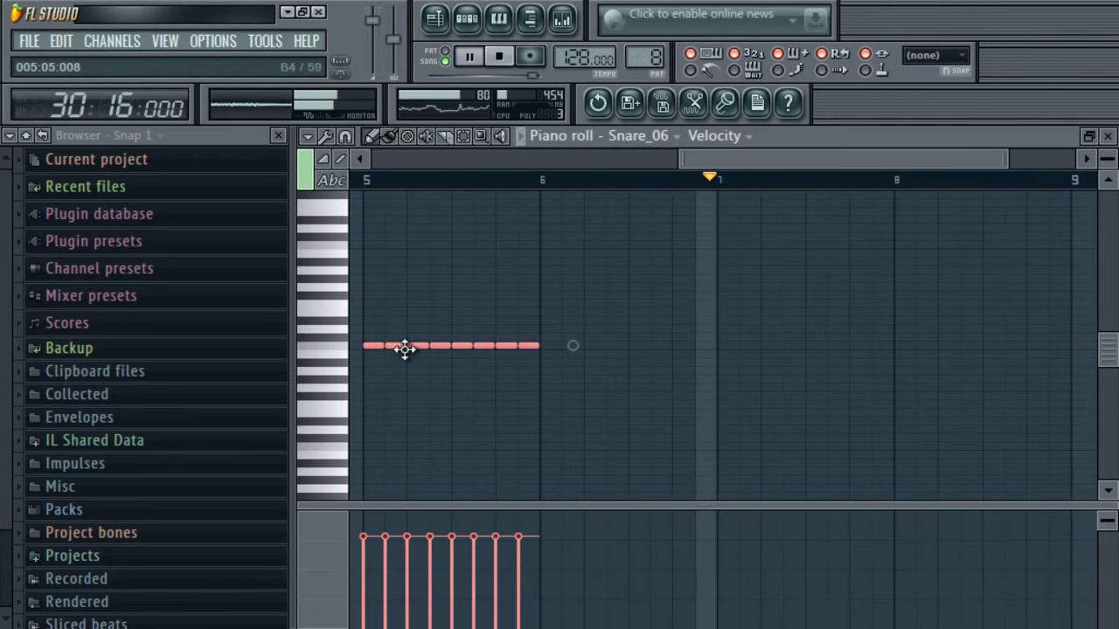
{"action": "left_click_drag", "start_coordinate": [378, 344], "coordinate": [553, 343]}
{"action": "left_click_drag", "start_coordinate": [945, 156], "coordinate": [856, 172]}
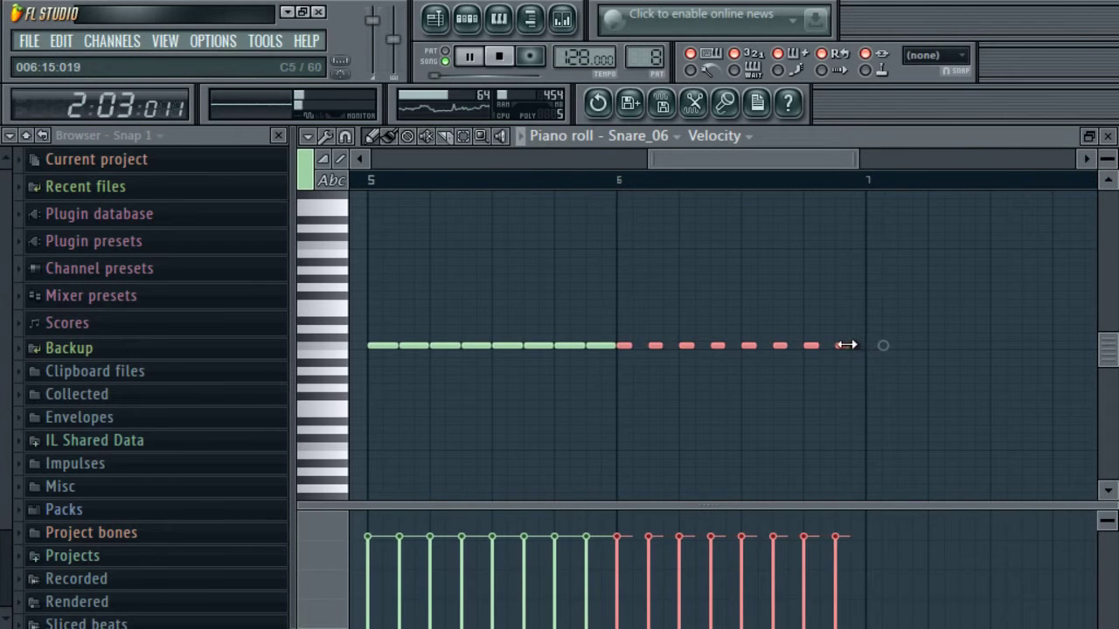
- Fill bar 6 with one-step snare notes by duplicating its hits into the gaps, and repeat the full bar in bar 7
{"action": "key", "text": "ctrl+v"}
{"action": "left_click_drag", "start_coordinate": [373, 348], "coordinate": [636, 347]}
{"action": "left_click_drag", "start_coordinate": [893, 348], "coordinate": [631, 353]}
{"action": "left_click_drag", "start_coordinate": [715, 152], "coordinate": [849, 184]}
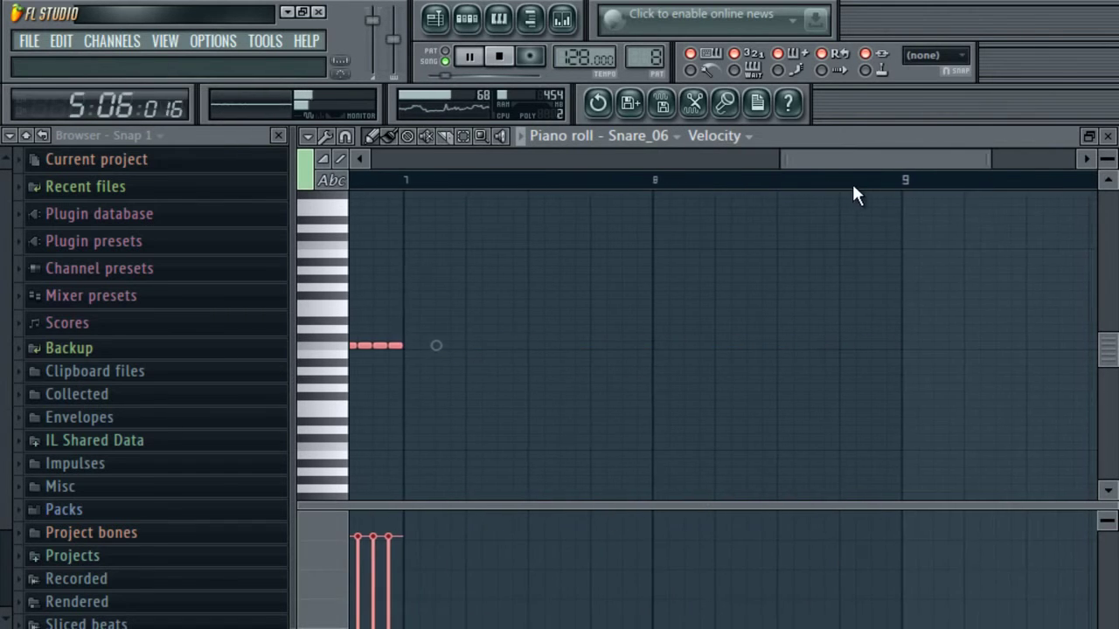
{"action": "key", "text": "ctrl+b"}
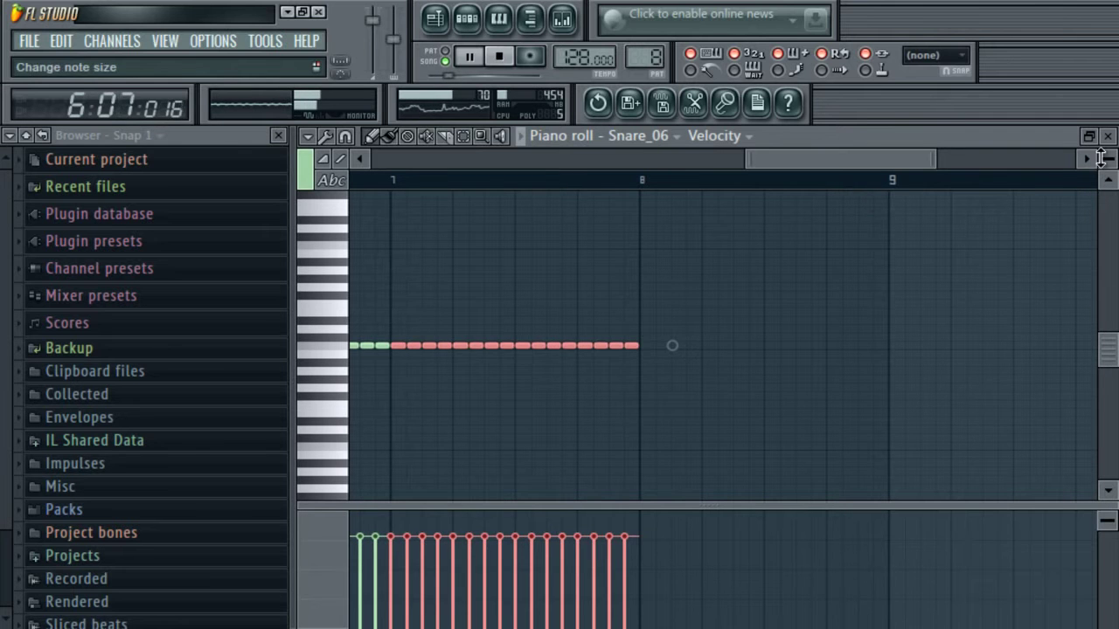
{"action": "key", "text": "alt+u"}
{"action": "left_click_drag", "start_coordinate": [527, 300], "coordinate": [527, 272]}
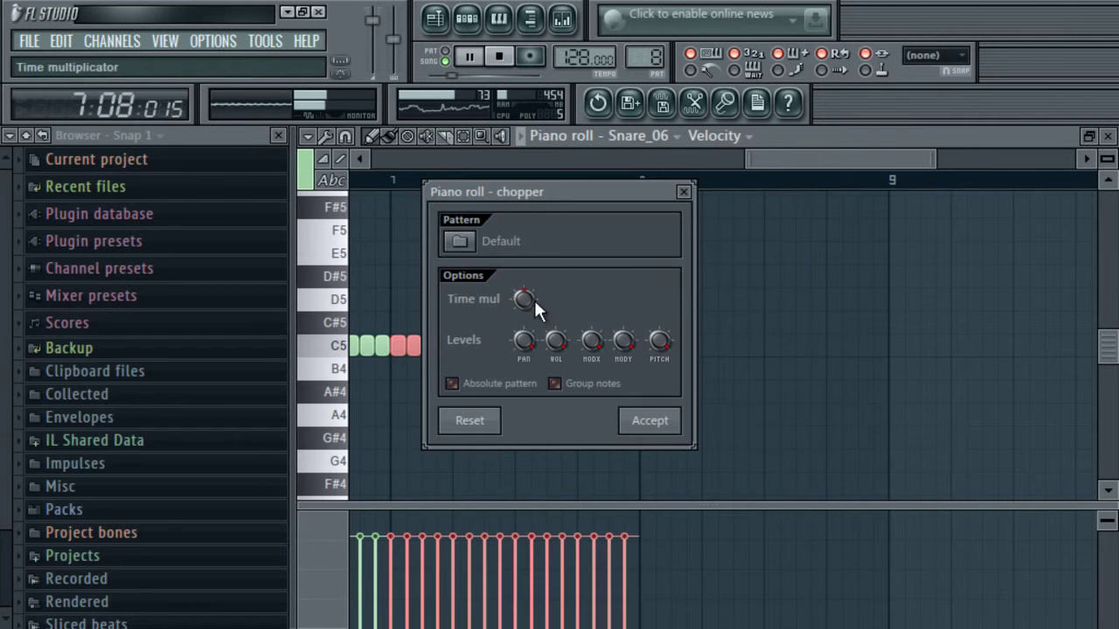
{"action": "left_click", "coordinate": [683, 191]}
- Duplicate bar 7's snare notes into bar 8 and chop the copies with a time multiplier of 0.5
{"action": "left_click_drag", "start_coordinate": [827, 160], "coordinate": [878, 163]}
{"action": "key", "text": "ctrl+b"}
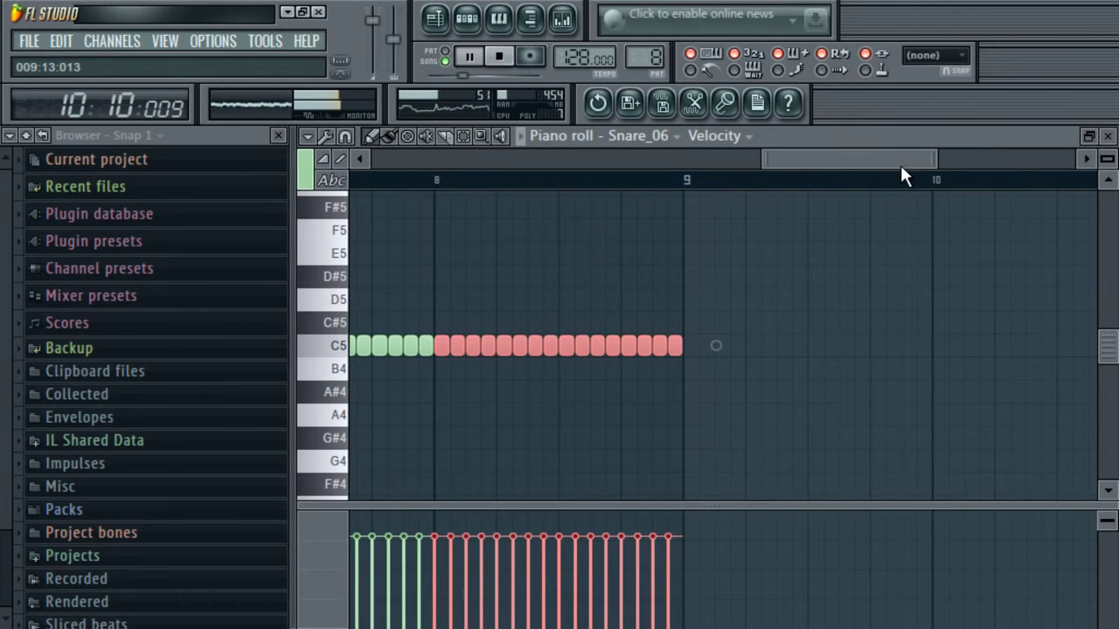
{"action": "key", "text": "alt+u"}
{"action": "left_click_drag", "start_coordinate": [524, 298], "coordinate": [530, 321]}
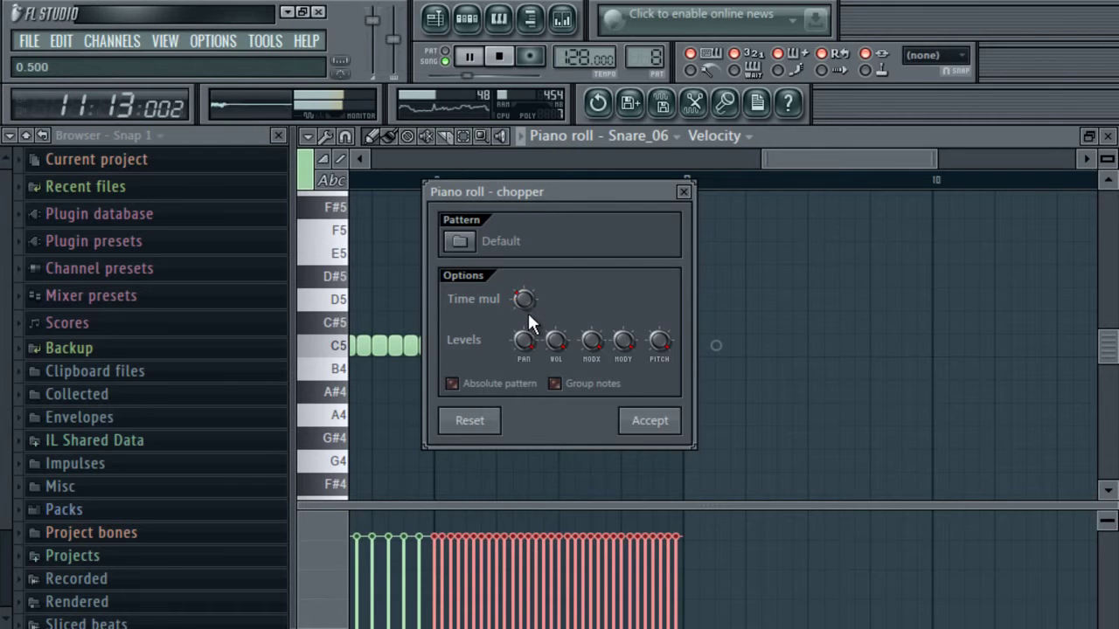
{"action": "left_click_drag", "start_coordinate": [612, 212], "coordinate": [782, 214]}
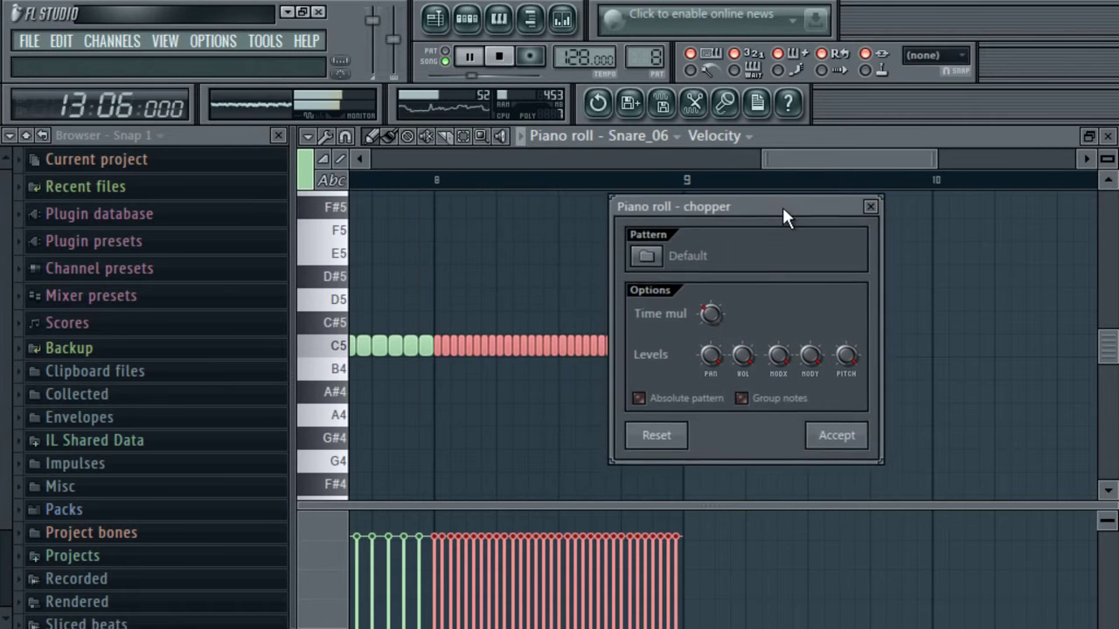
{"action": "left_click", "coordinate": [836, 437]}
- Return to the playlist, bring up the mixer and lower the Snare_06 track's volume
{"action": "left_click", "coordinate": [435, 18]}
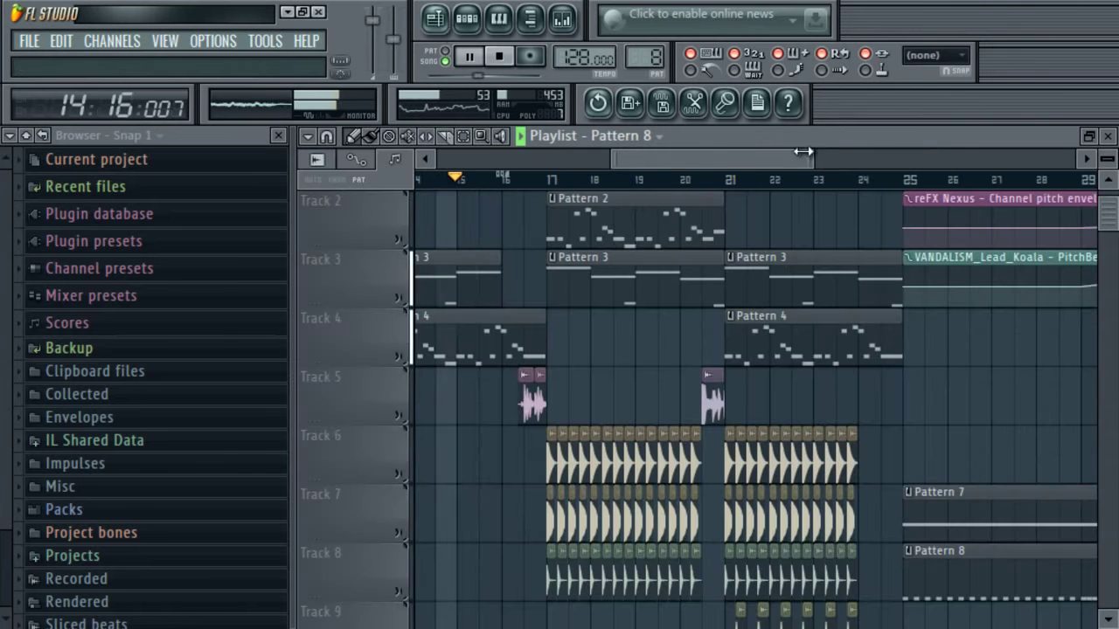
{"action": "left_click_drag", "start_coordinate": [874, 160], "coordinate": [933, 159]}
{"action": "left_click", "coordinate": [564, 21]}
{"action": "left_click", "coordinate": [688, 339]}
{"action": "left_click", "coordinate": [531, 18]}
{"action": "left_click_drag", "start_coordinate": [378, 463], "coordinate": [378, 512]}
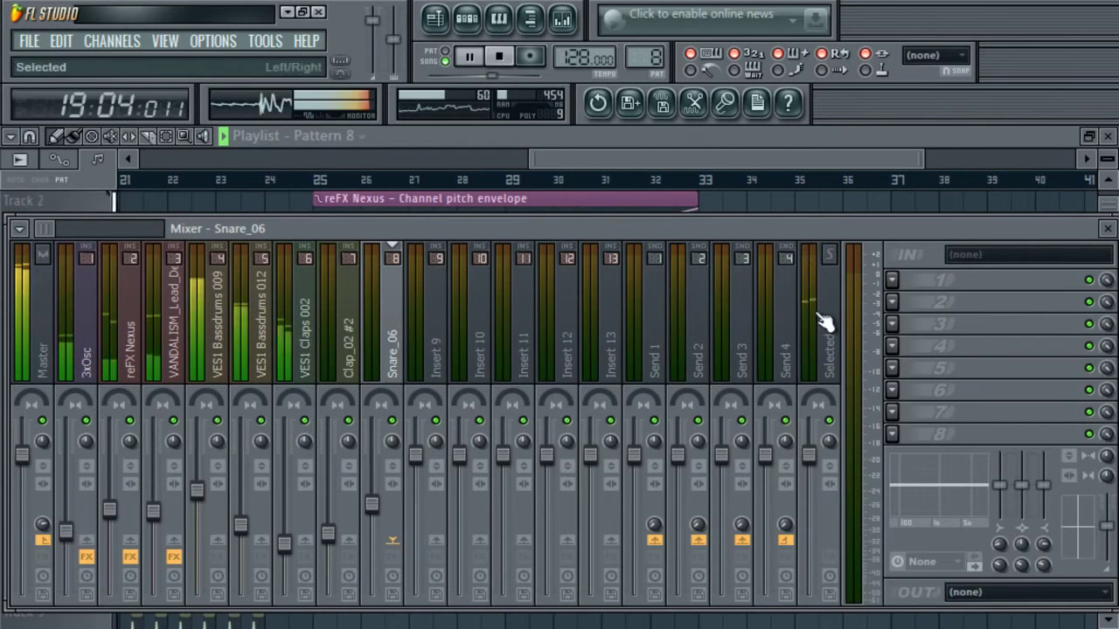
- Load Soundgoodizer in the Snare_06 track's first effect slot and lower the track's volume further
{"action": "left_click", "coordinate": [893, 279]}
{"action": "left_click", "coordinate": [1046, 87]}
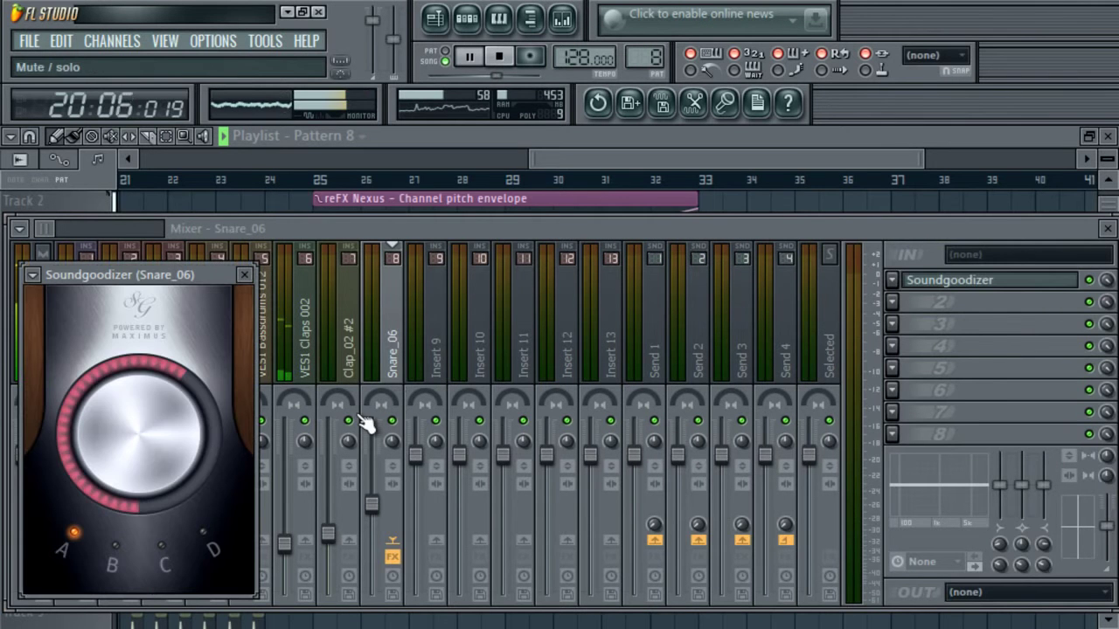
{"action": "left_click_drag", "start_coordinate": [373, 508], "coordinate": [376, 538]}
- Load Fruity Reeverb in the Snare_06 track's second effect slot, reduce its mix level, and set the track volume to about 52% (-12.0 dB)
{"action": "left_click", "coordinate": [892, 302]}
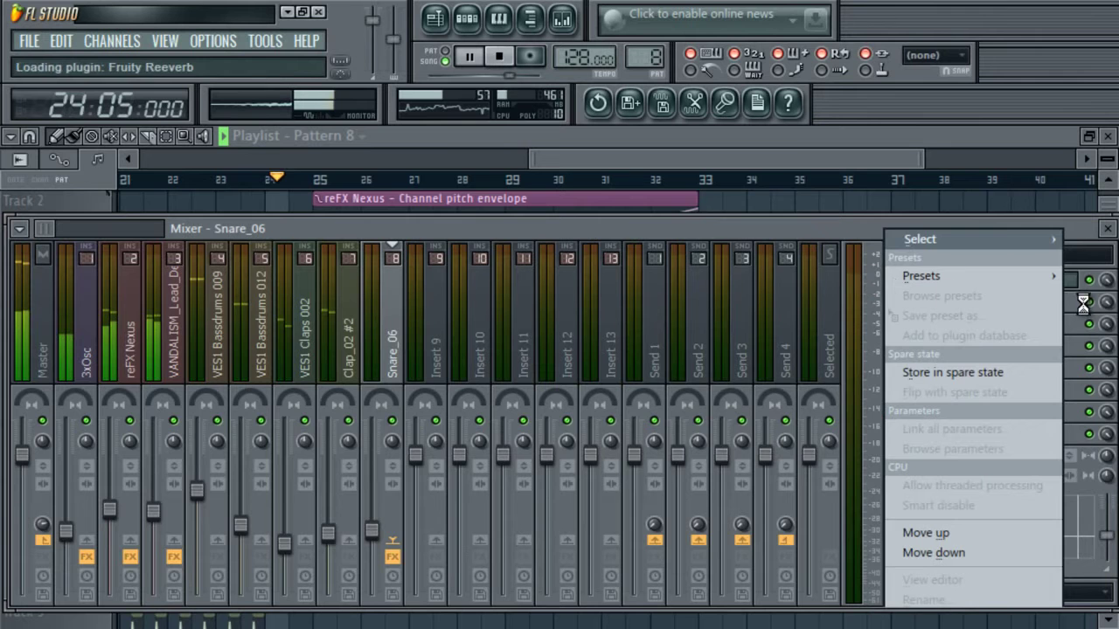
{"action": "left_click_drag", "start_coordinate": [1107, 303], "coordinate": [1107, 327]}
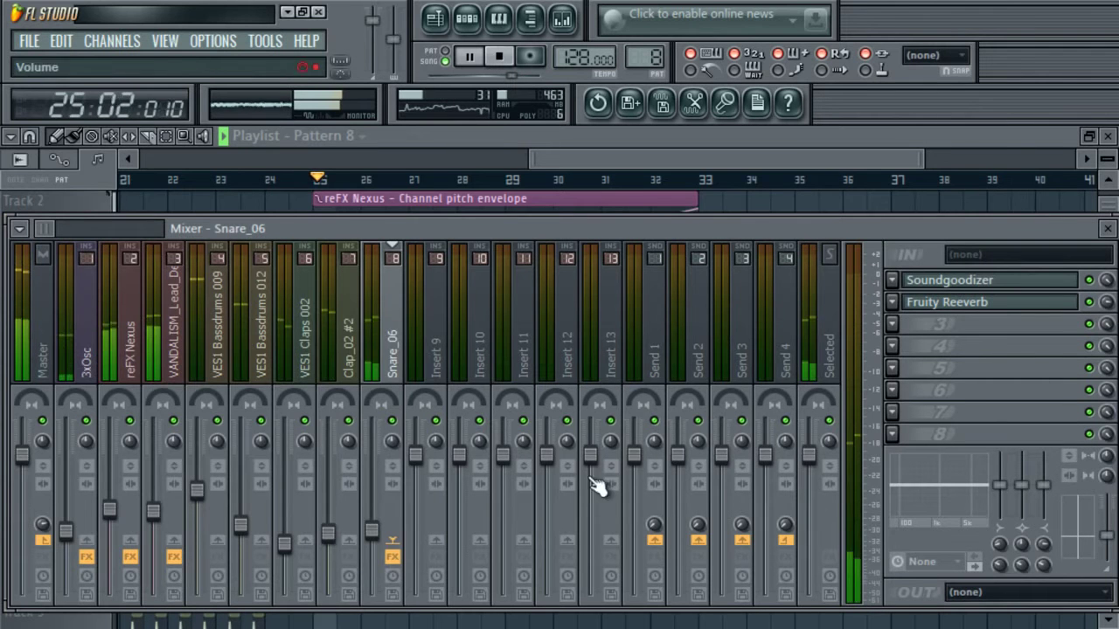
{"action": "left_click_drag", "start_coordinate": [375, 554], "coordinate": [379, 524]}
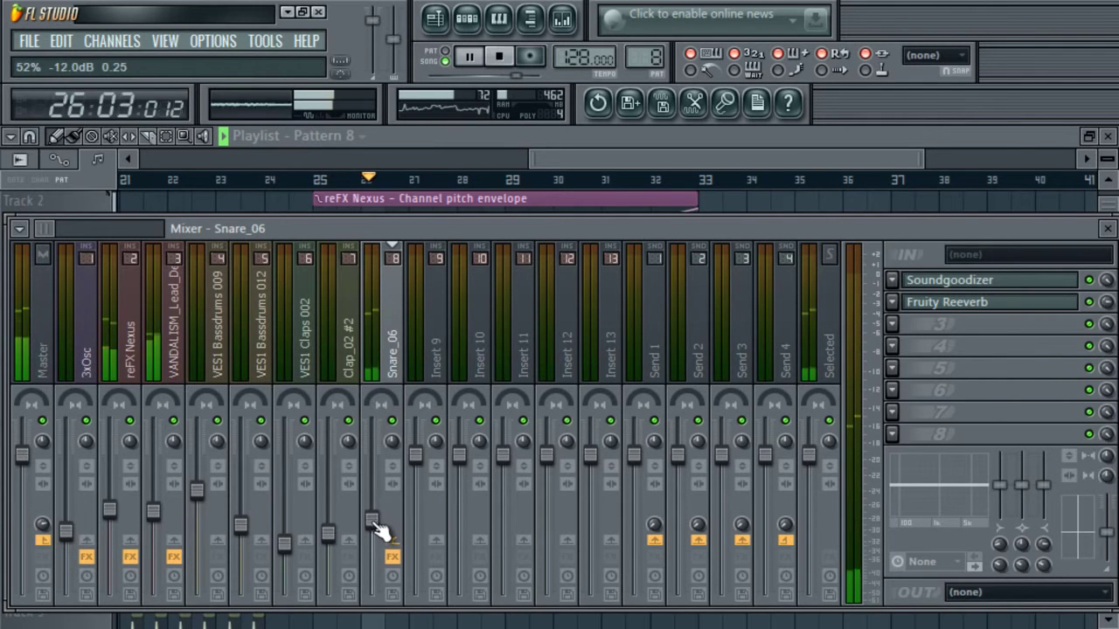
{"action": "left_click", "coordinate": [625, 156]}
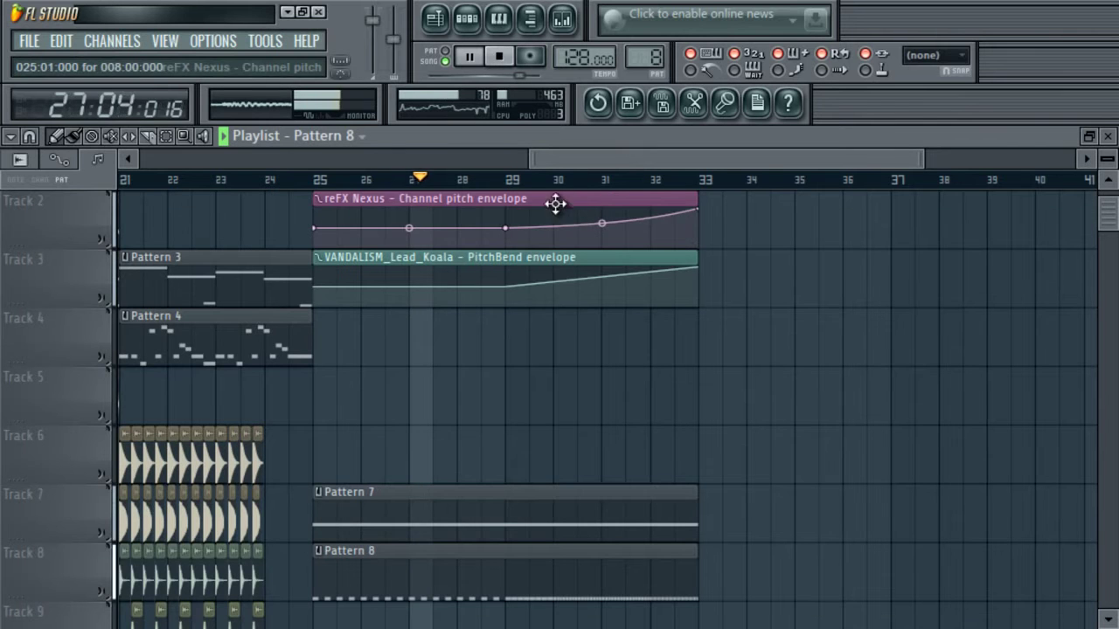
- In Pattern 8, chop bar 7's one-step snare notes into half-step hits and delete all snare notes in bar 8
{"action": "left_click", "coordinate": [165, 135]}
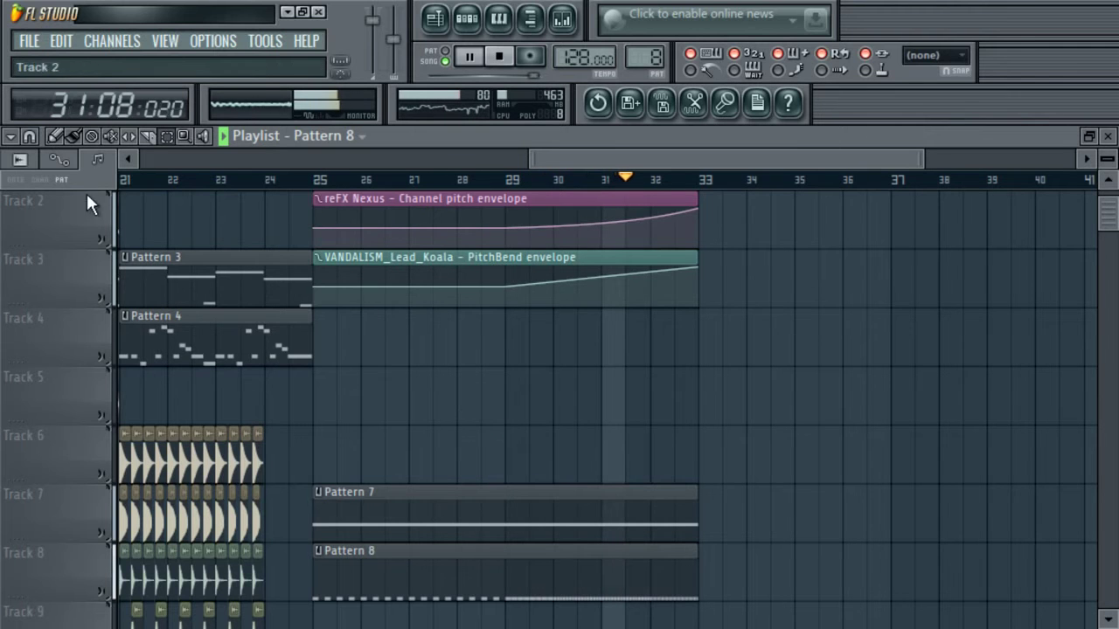
{"action": "double_click", "coordinate": [602, 575]}
{"action": "left_click_drag", "start_coordinate": [739, 163], "coordinate": [729, 204]}
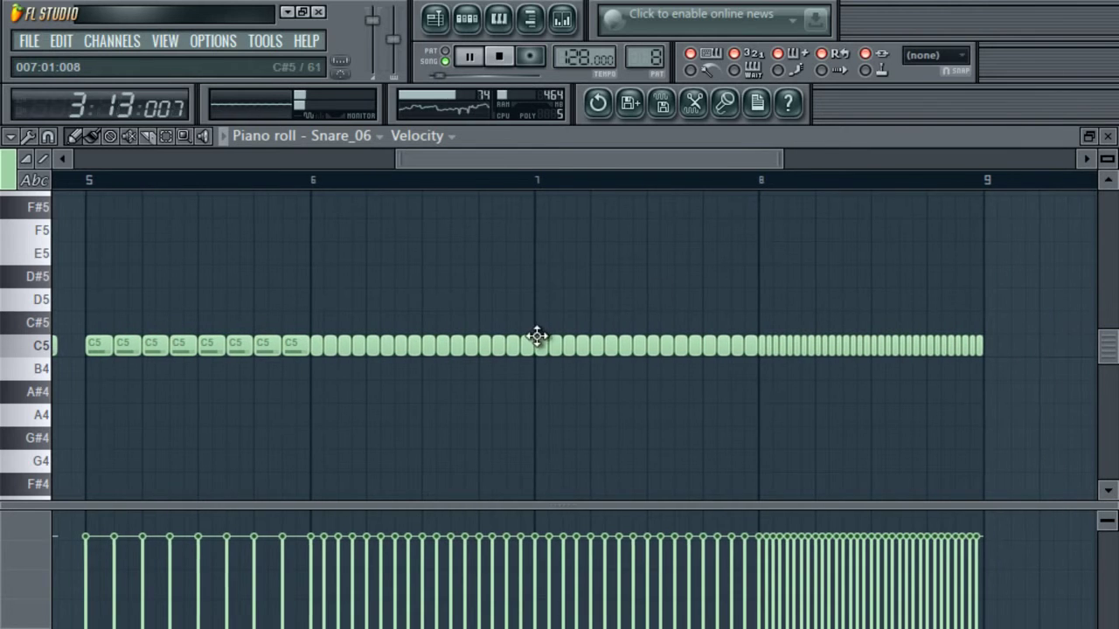
{"action": "left_click_drag", "start_coordinate": [539, 313], "coordinate": [755, 402]}
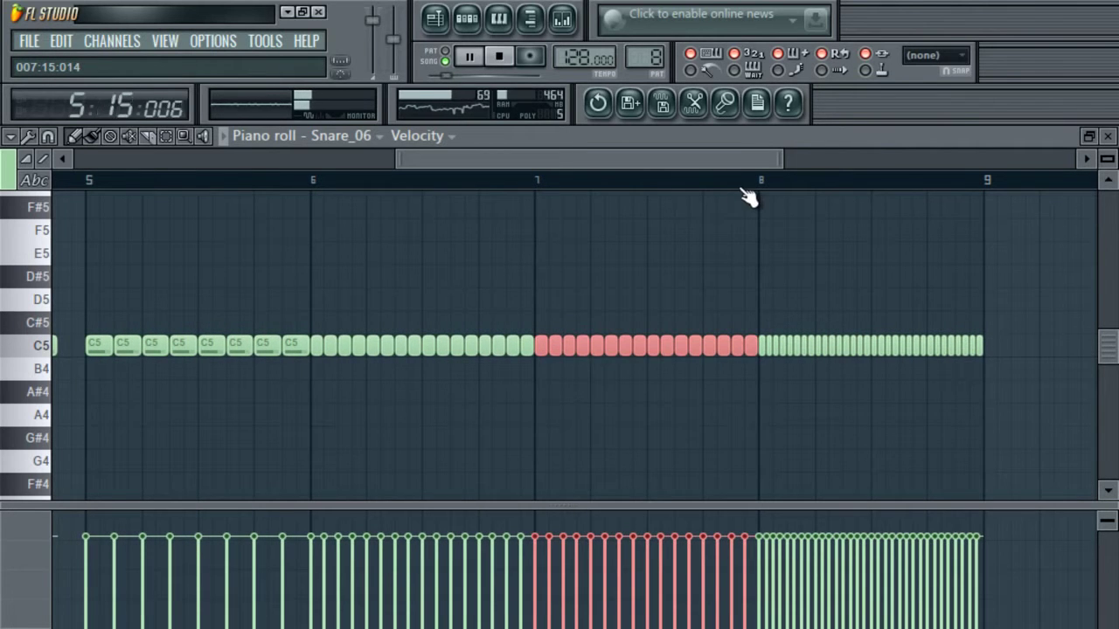
{"action": "key", "text": "alt+u"}
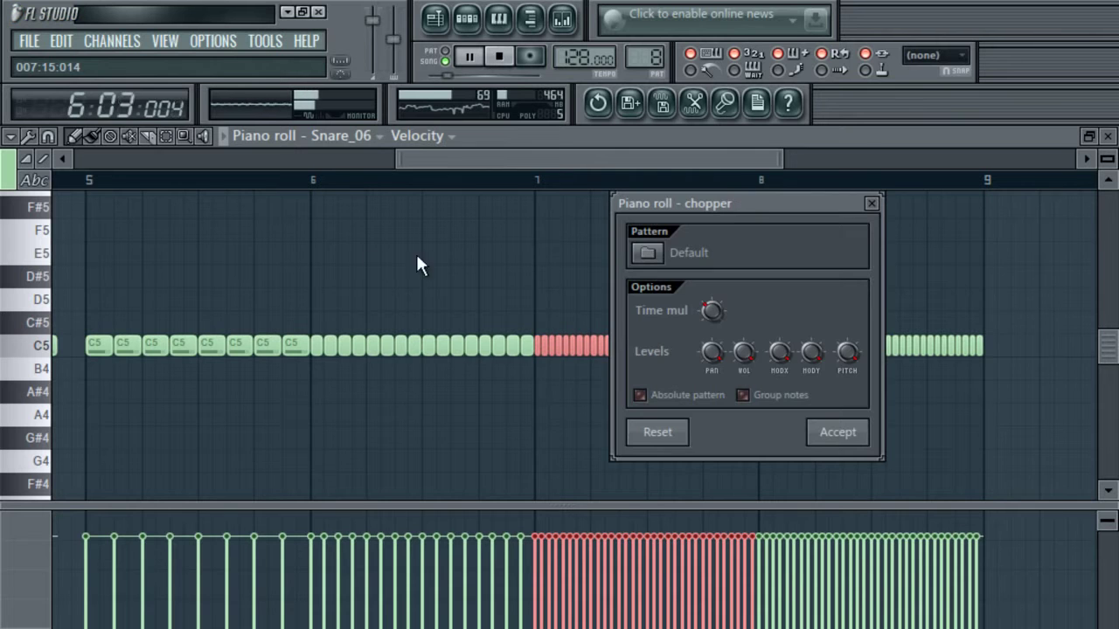
{"action": "left_click", "coordinate": [837, 432]}
{"action": "mouse_move", "coordinate": [769, 341]}
{"action": "left_mouse_down"}
{"action": "mouse_move", "coordinate": [779, 367]}
{"action": "mouse_move", "coordinate": [956, 379]}
{"action": "mouse_move", "coordinate": [1032, 358]}
{"action": "left_mouse_up"}
{"action": "key", "text": "Delete"}
{"action": "left_click_drag", "start_coordinate": [315, 313], "coordinate": [532, 387]}
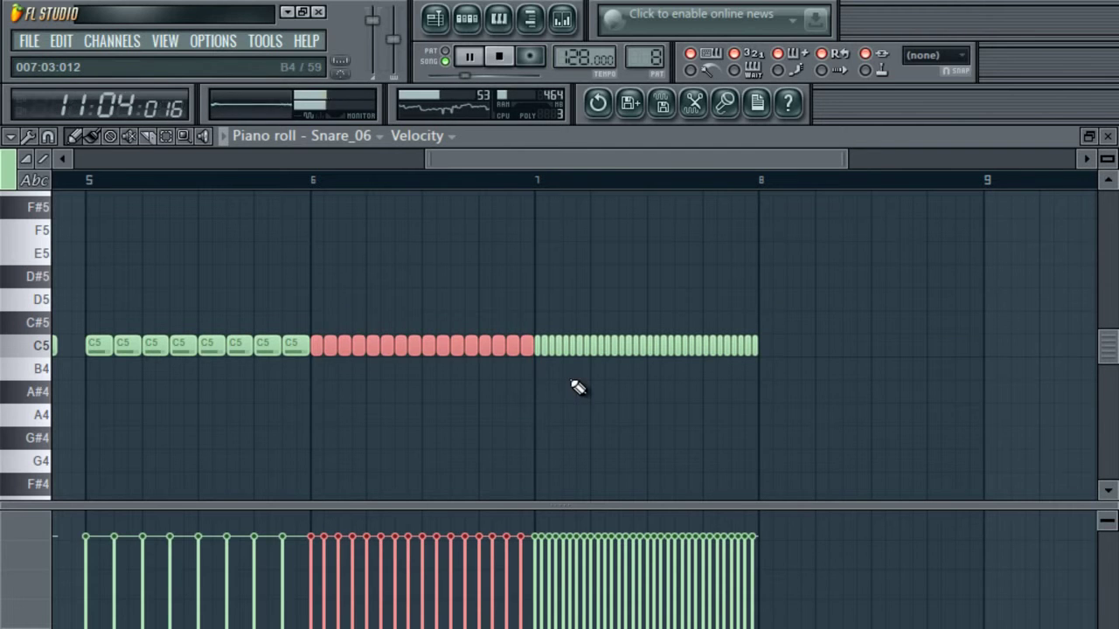
{"action": "key", "text": "alt+u"}
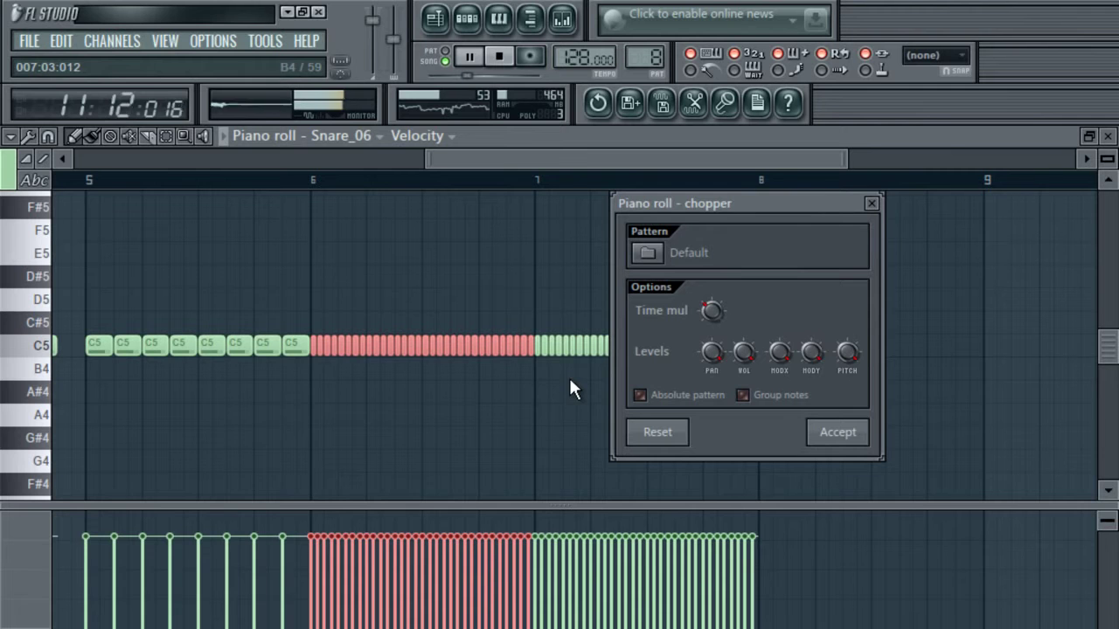
{"action": "left_click", "coordinate": [871, 203]}
- Paste a copy of bar 6's one-step snare notes into bar 8 and chop them into shorter hits with a reduced time multiplier
{"action": "key", "text": "ctrl+v"}
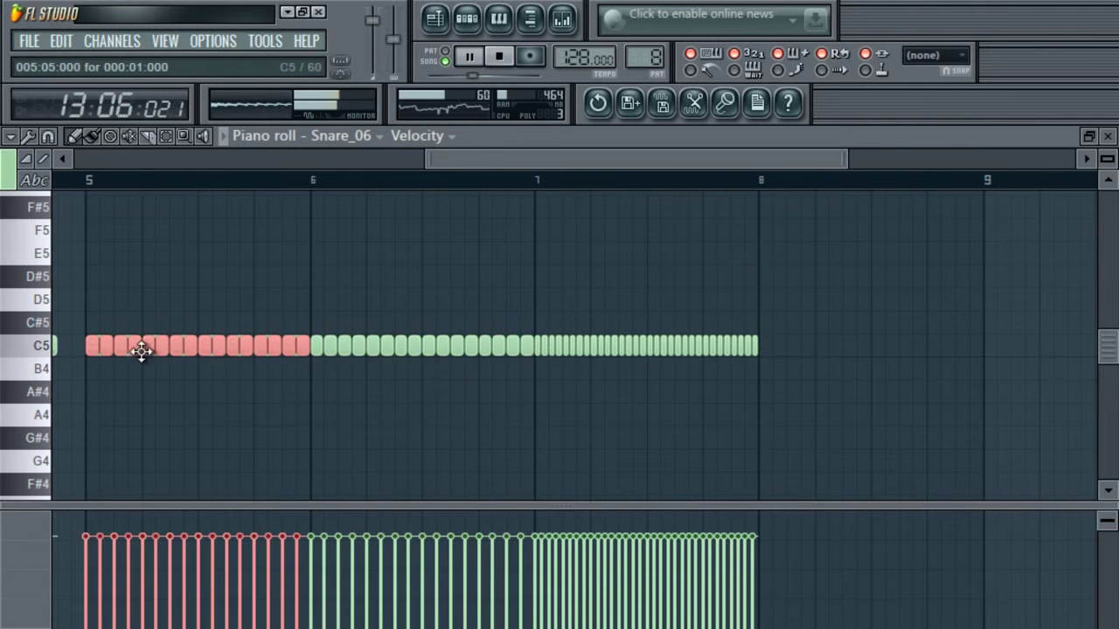
{"action": "left_click_drag", "start_coordinate": [99, 348], "coordinate": [778, 352]}
{"action": "key", "text": "ctrl+u"}
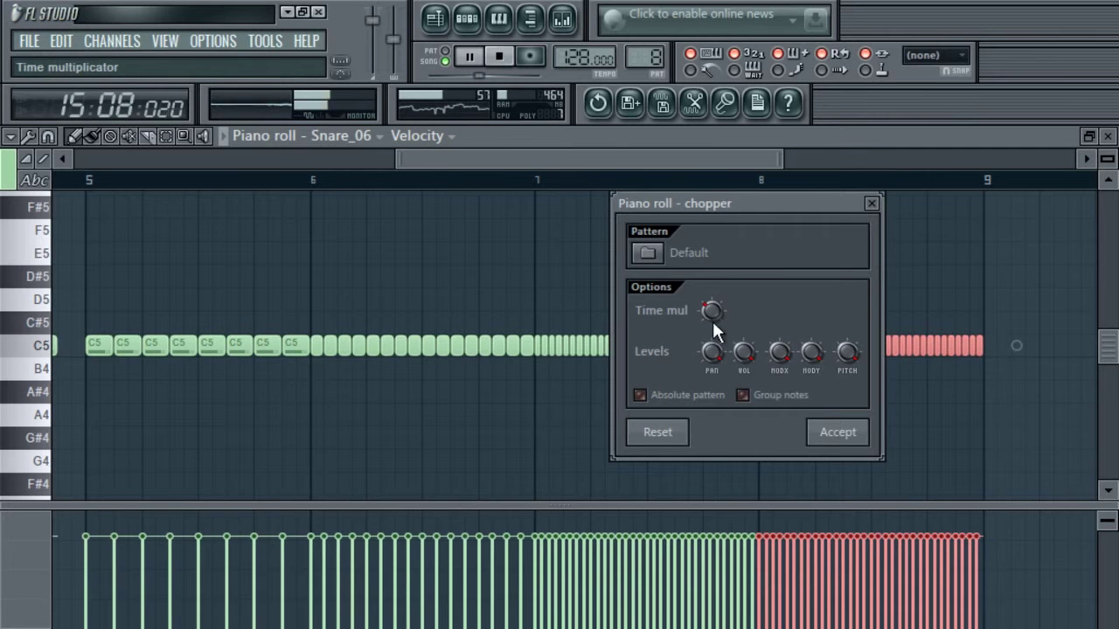
{"action": "left_click_drag", "start_coordinate": [710, 307], "coordinate": [712, 329]}
{"action": "key", "text": "Return"}
{"action": "left_click", "coordinate": [436, 26]}
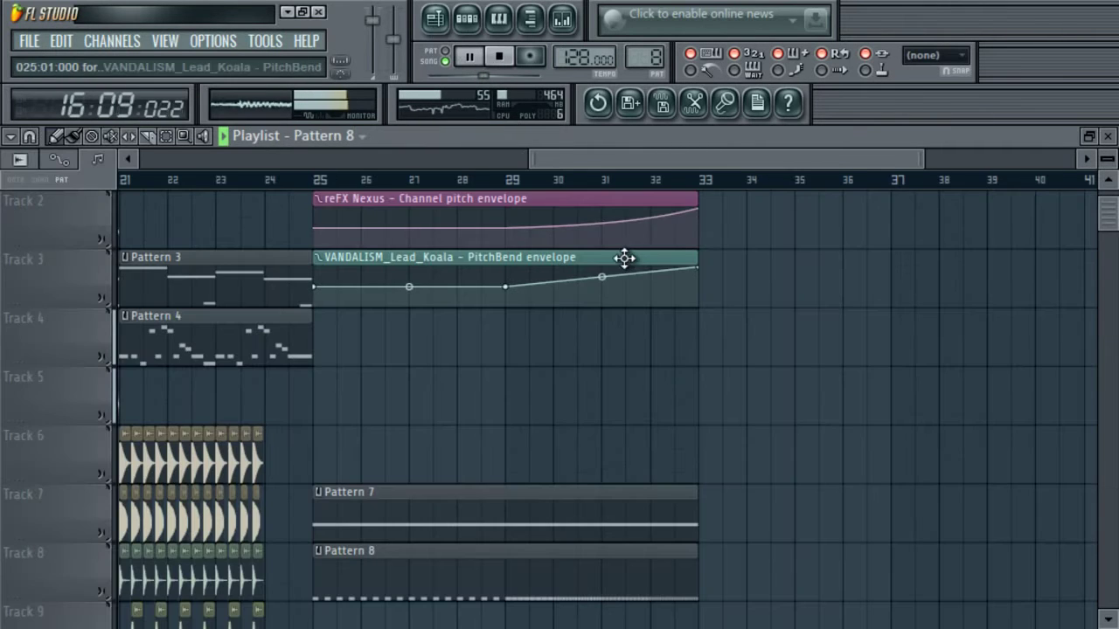
- Stop playback, select bars 25 to 33, and create an automation clip for the Snare_06 channel pitch over that range
{"action": "key", "text": "space"}
{"action": "left_click", "coordinate": [167, 137]}
{"action": "left_click_drag", "start_coordinate": [320, 181], "coordinate": [699, 257]}
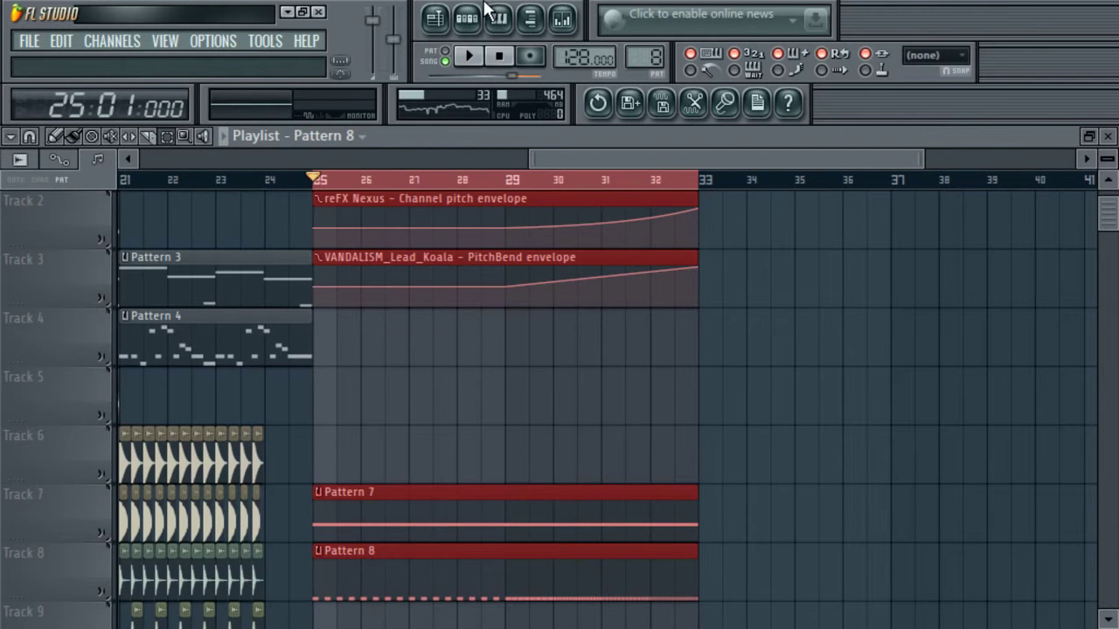
{"action": "left_click", "coordinate": [478, 14]}
{"action": "left_click", "coordinate": [141, 297]}
{"action": "right_click", "coordinate": [453, 158]}
{"action": "left_click", "coordinate": [541, 273]}
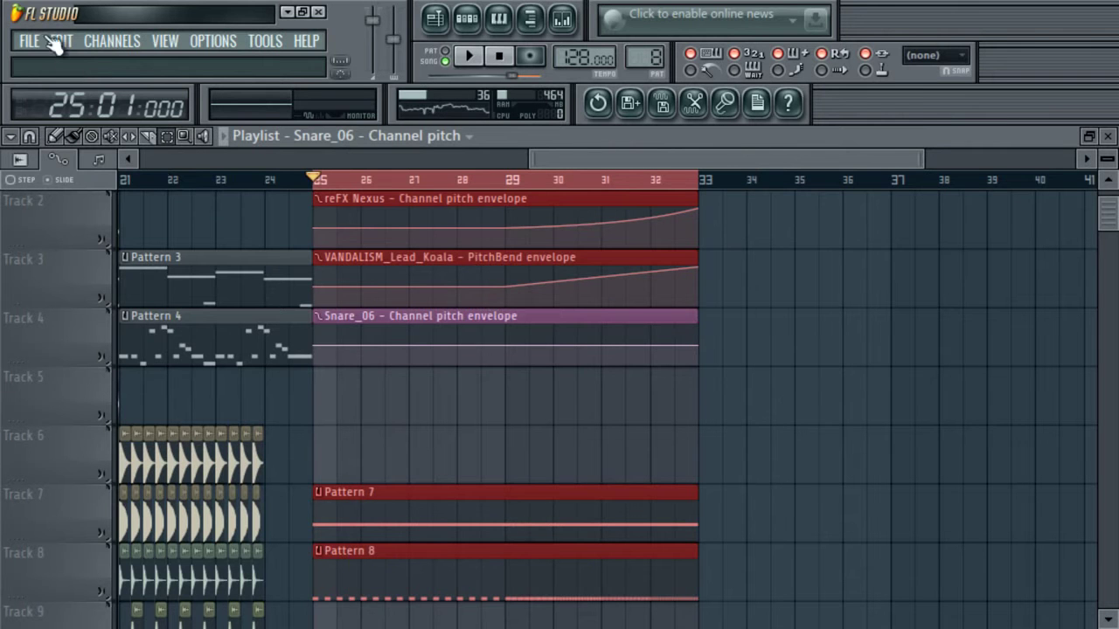
- Raise the end point of the Snare_06 pitch envelope, bend its curve to rise steeply near bar 33, and play the build-up
{"action": "left_click_drag", "start_coordinate": [707, 345], "coordinate": [699, 325]}
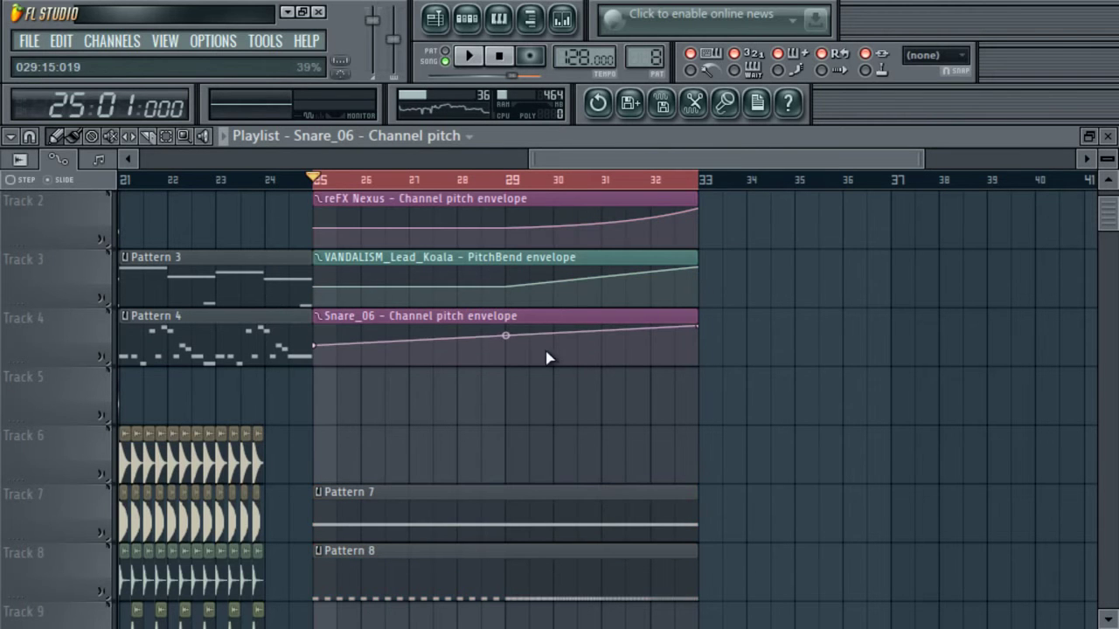
{"action": "left_click_drag", "start_coordinate": [507, 337], "coordinate": [542, 557]}
{"action": "key", "text": "space"}
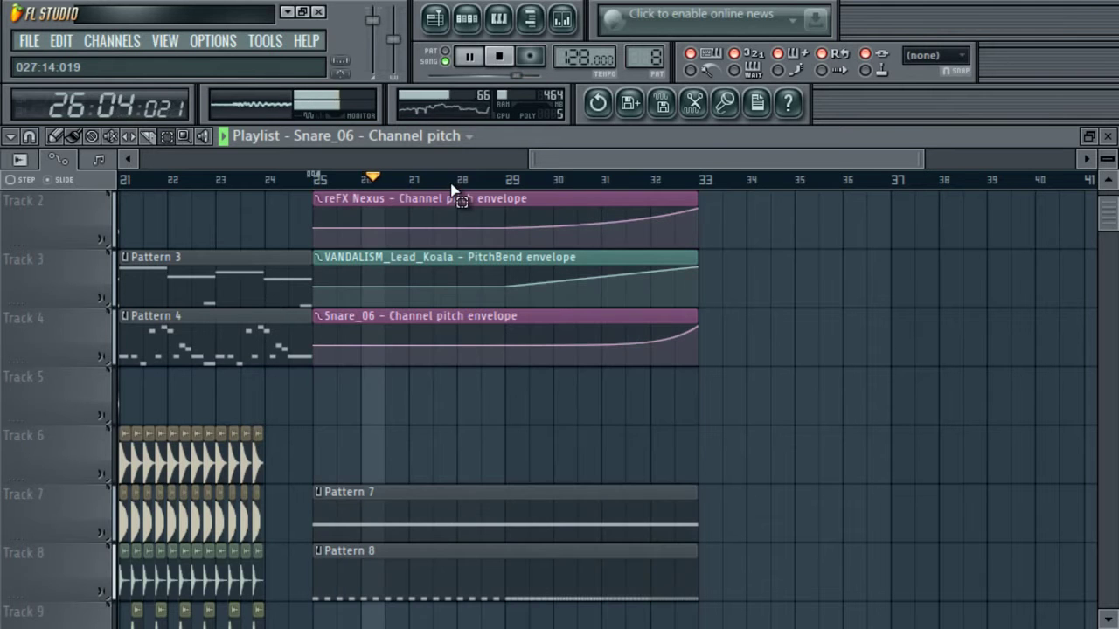
- Clear Track 10 of the Kickstart mix level envelope clip
{"action": "left_click_drag", "start_coordinate": [923, 160], "coordinate": [735, 163]}
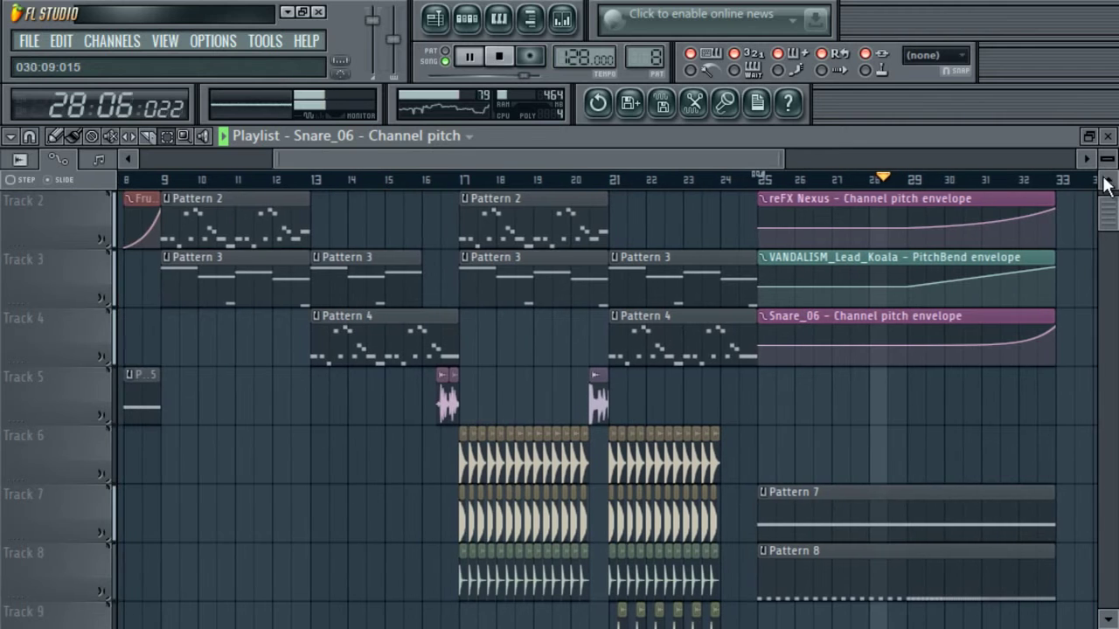
{"action": "left_click_drag", "start_coordinate": [1110, 204], "coordinate": [1108, 216]}
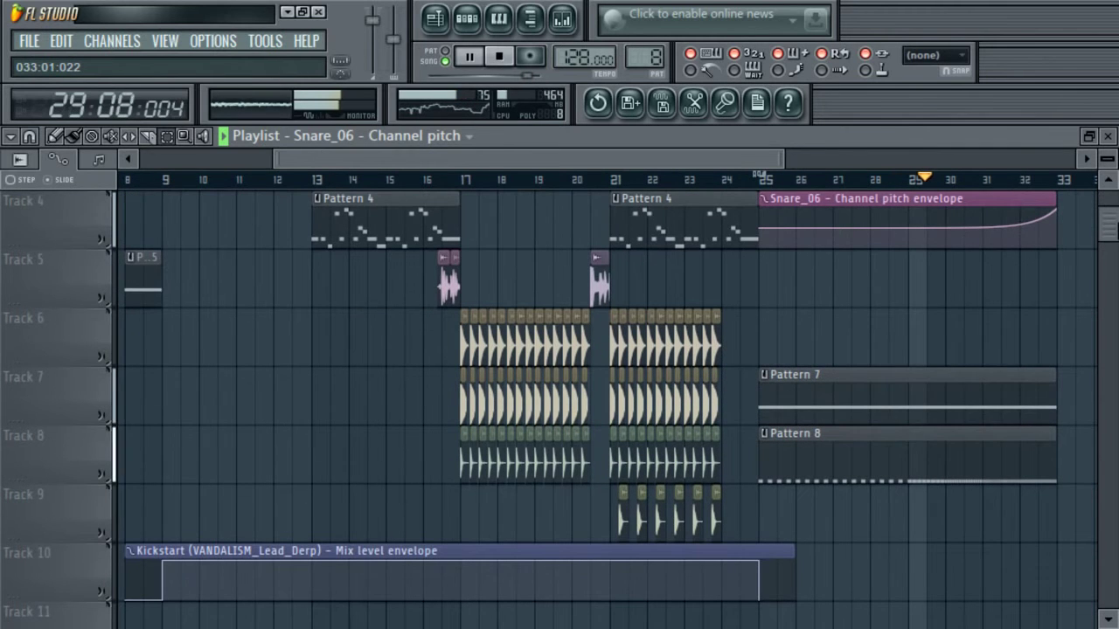
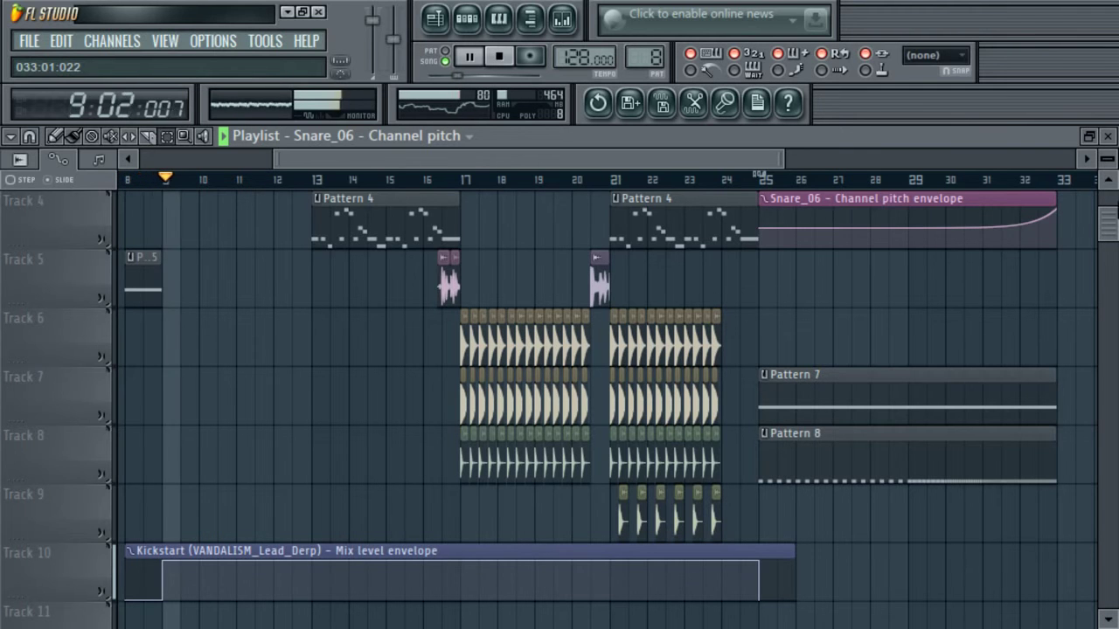
{"action": "left_click_drag", "start_coordinate": [678, 159], "coordinate": [325, 173]}
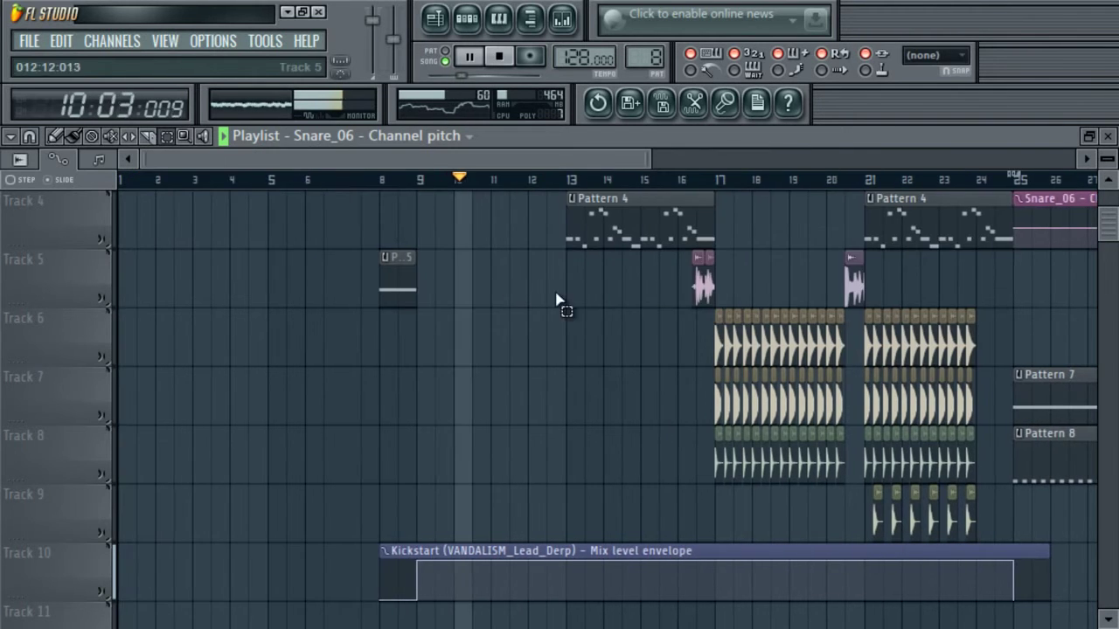
{"action": "scroll", "coordinate": [499, 300], "scroll_direction": "up", "scroll_amount": 3}
{"action": "left_click_drag", "start_coordinate": [647, 158], "coordinate": [796, 174]}
{"action": "left_click_drag", "start_coordinate": [1113, 217], "coordinate": [1113, 214]}
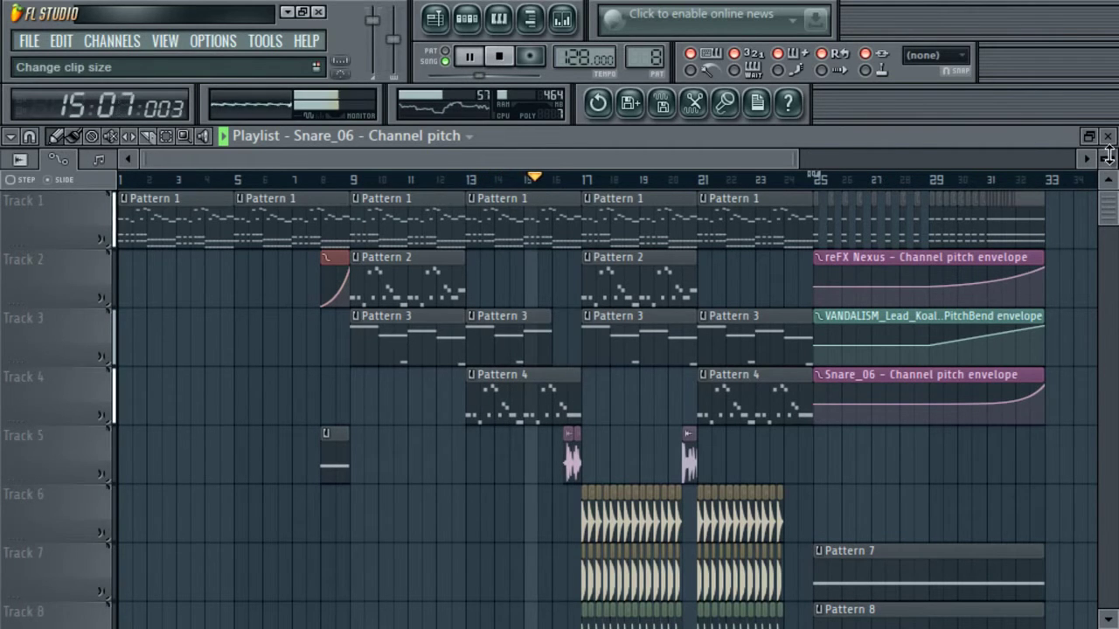
{"action": "scroll", "coordinate": [70, 169], "scroll_direction": "down", "scroll_amount": 2}
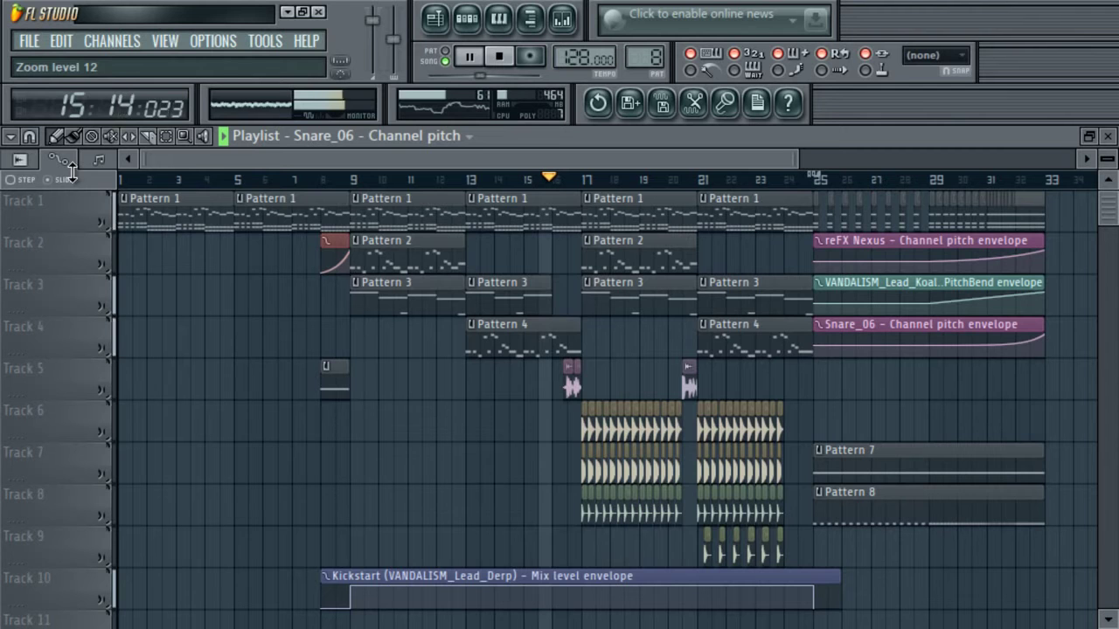
{"action": "left_click", "coordinate": [731, 574]}
{"action": "left_click_drag", "start_coordinate": [731, 575], "coordinate": [736, 576]}
{"action": "left_click_drag", "start_coordinate": [1107, 260], "coordinate": [1104, 187]}
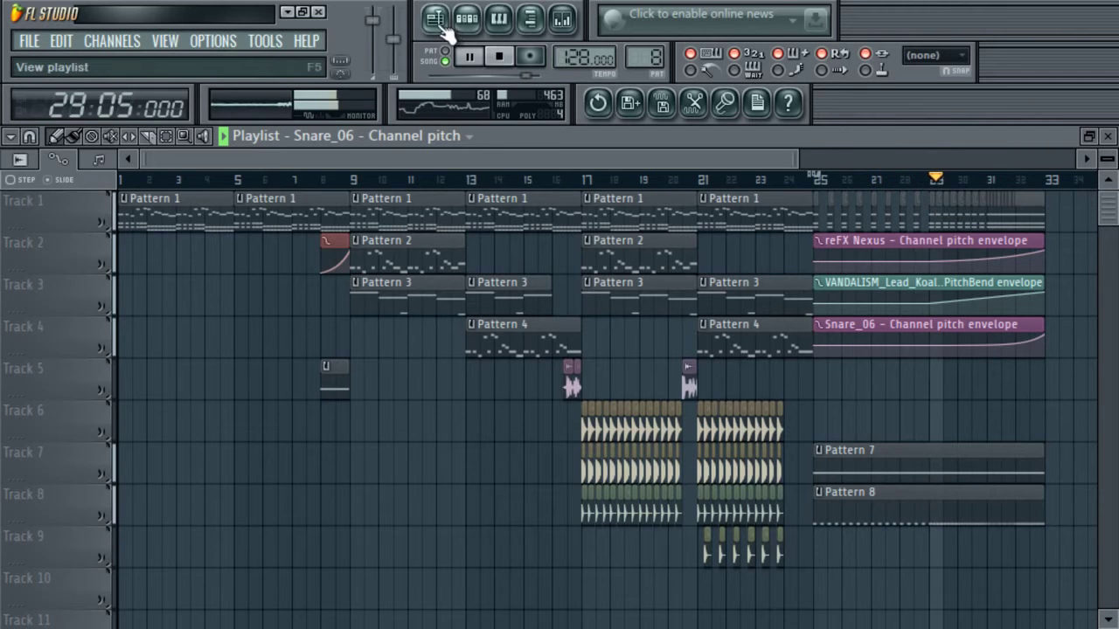
- Load Fruity Filter in the second effect slot of the reFX Nexus mixer track
{"action": "left_click", "coordinate": [562, 19]}
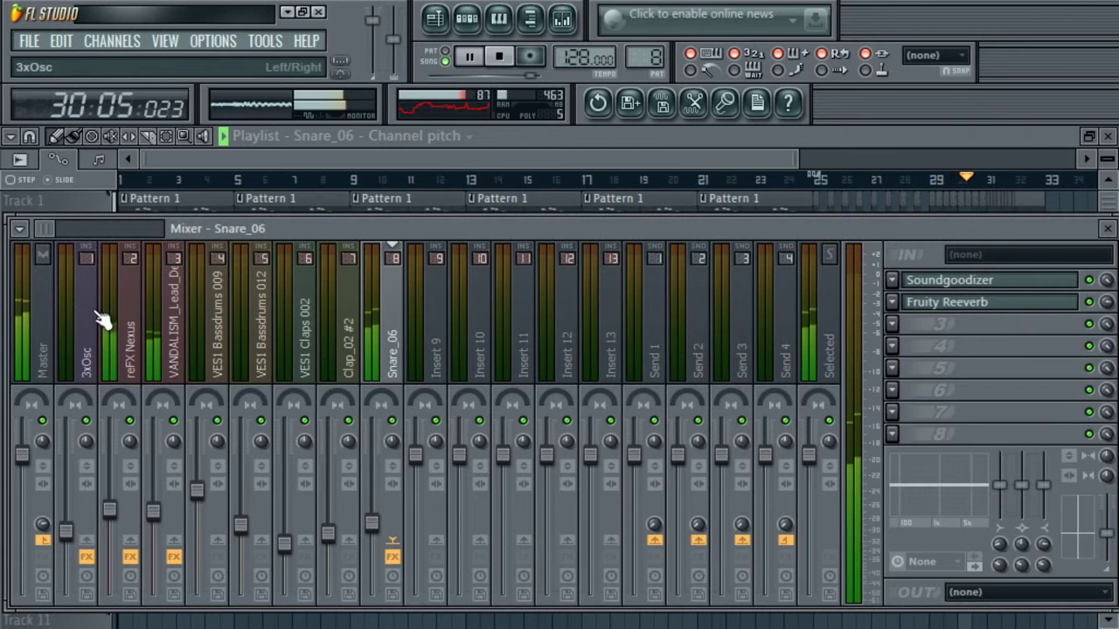
{"action": "left_click", "coordinate": [133, 313]}
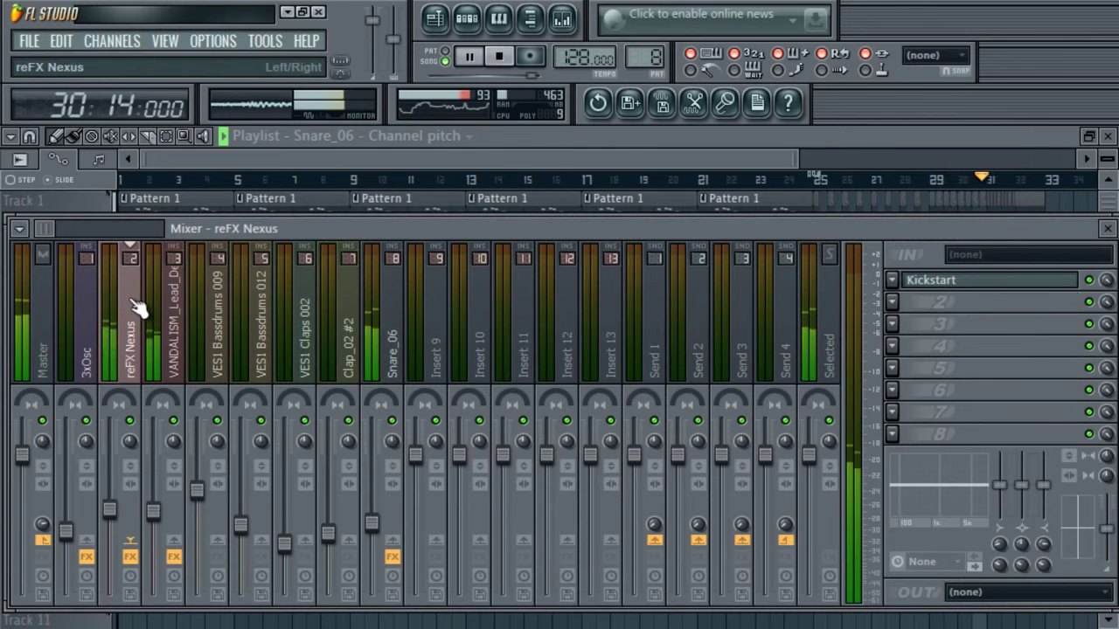
{"action": "left_click", "coordinate": [890, 302]}
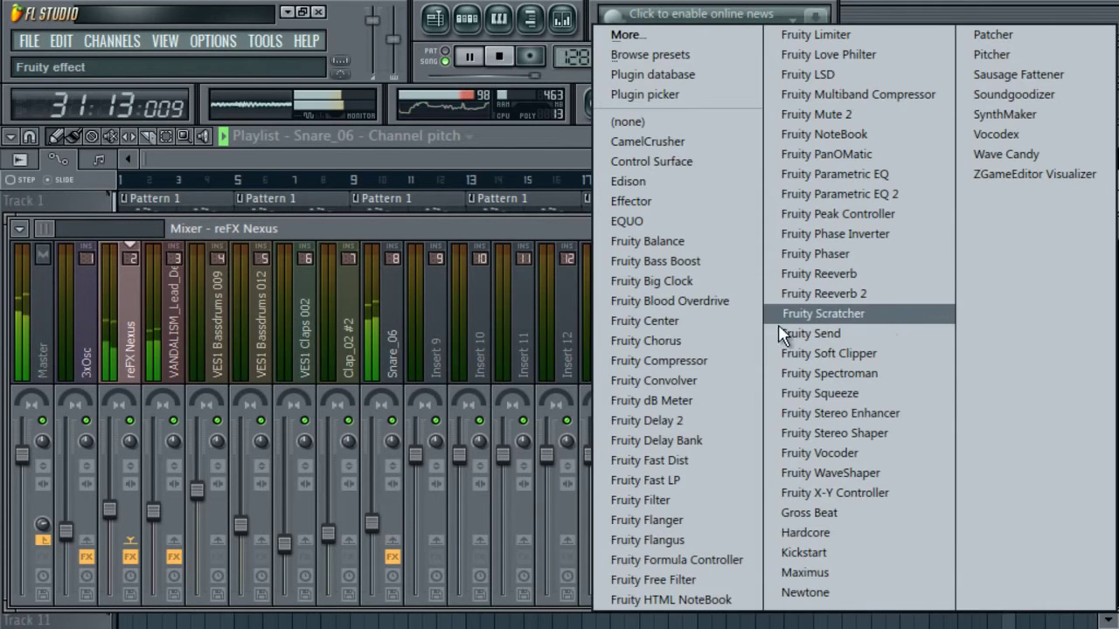
{"action": "left_click", "coordinate": [680, 499]}
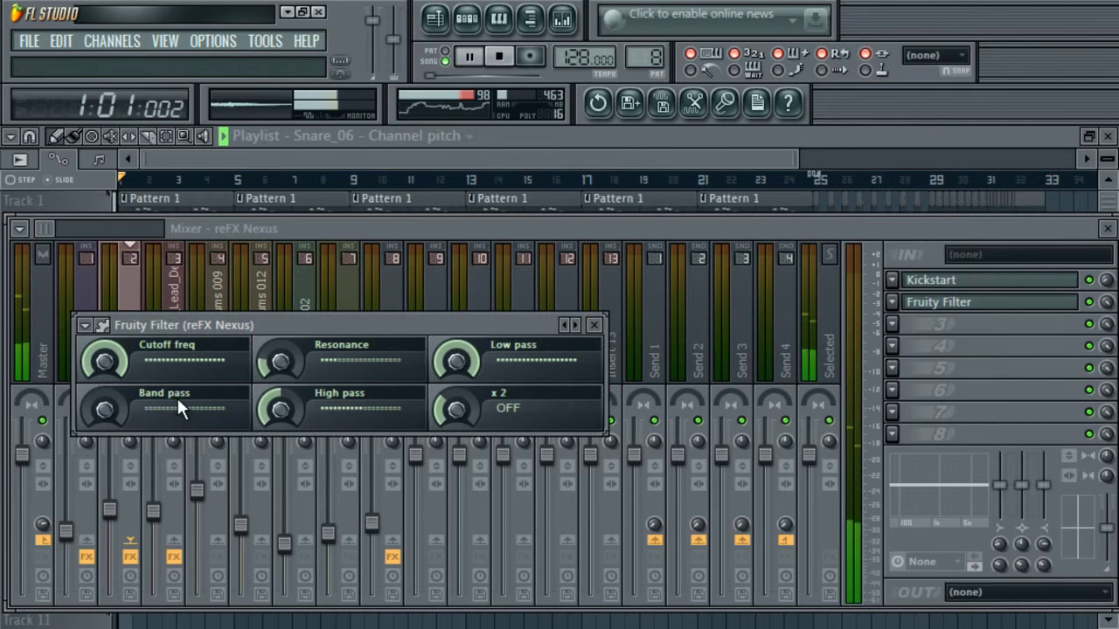
- Set Fruity Filter's resonance and high pass to minimum and create an automation clip for its cutoff frequency
{"action": "left_click_drag", "start_coordinate": [265, 458], "coordinate": [253, 504]}
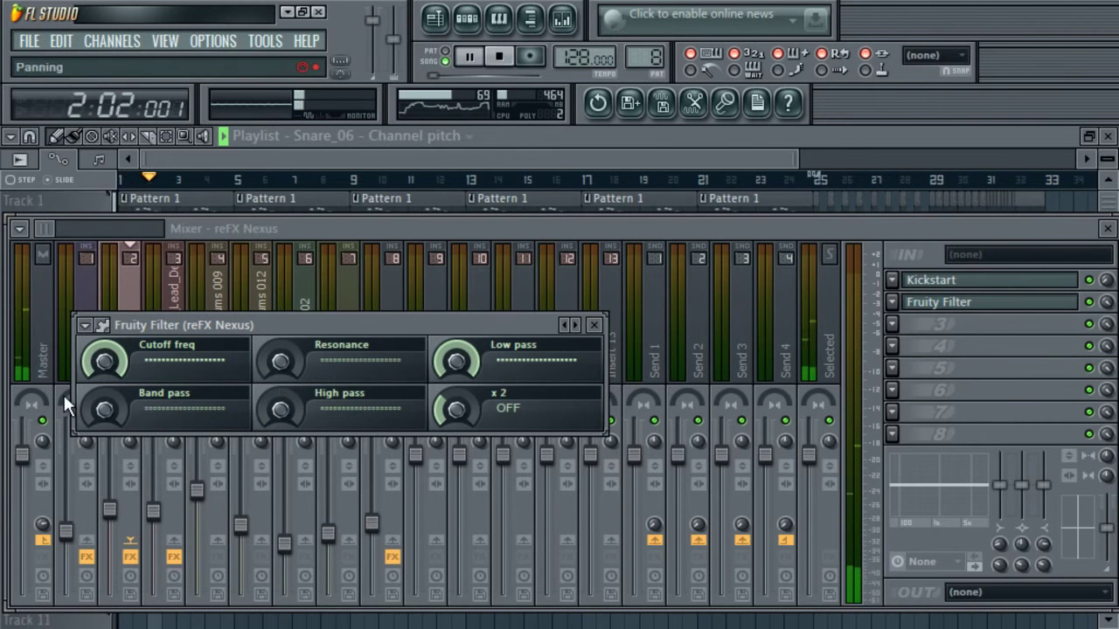
{"action": "right_click", "coordinate": [111, 376]}
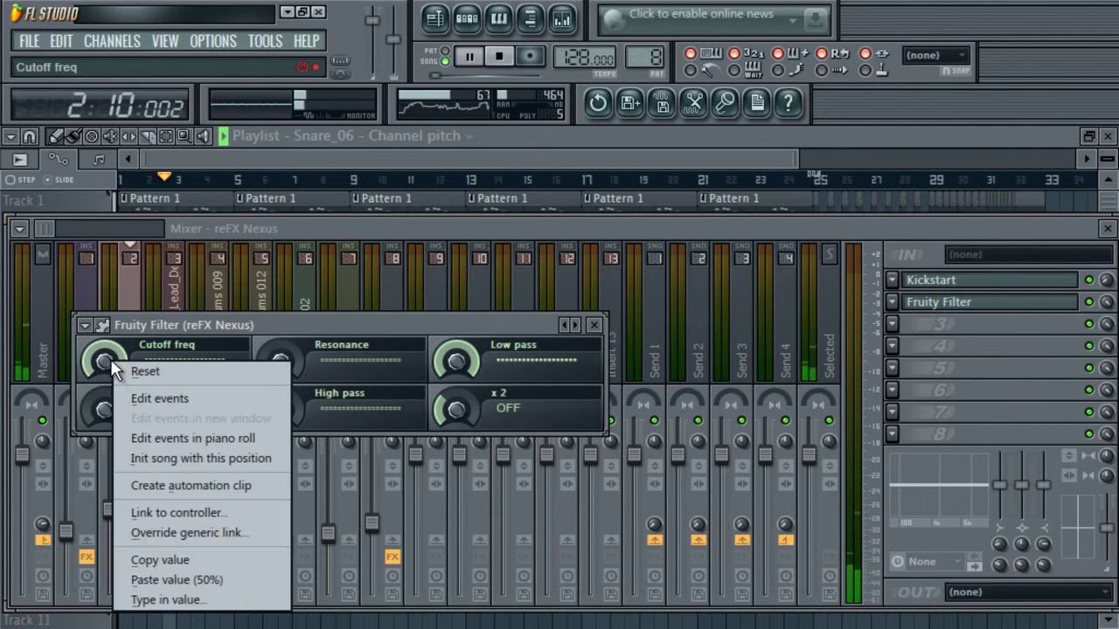
{"action": "left_click", "coordinate": [183, 480]}
{"action": "left_click", "coordinate": [427, 161]}
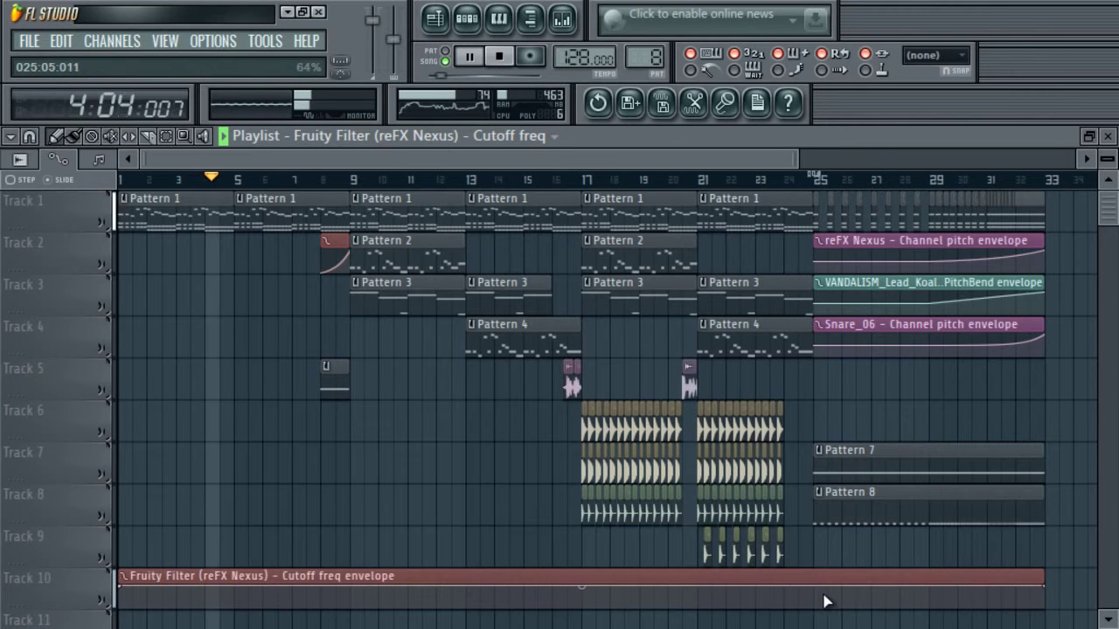
- Lower the cutoff envelope's end point to minimum and bend the curve so it falls steeply just before bar 33
{"action": "right_click", "coordinate": [932, 588]}
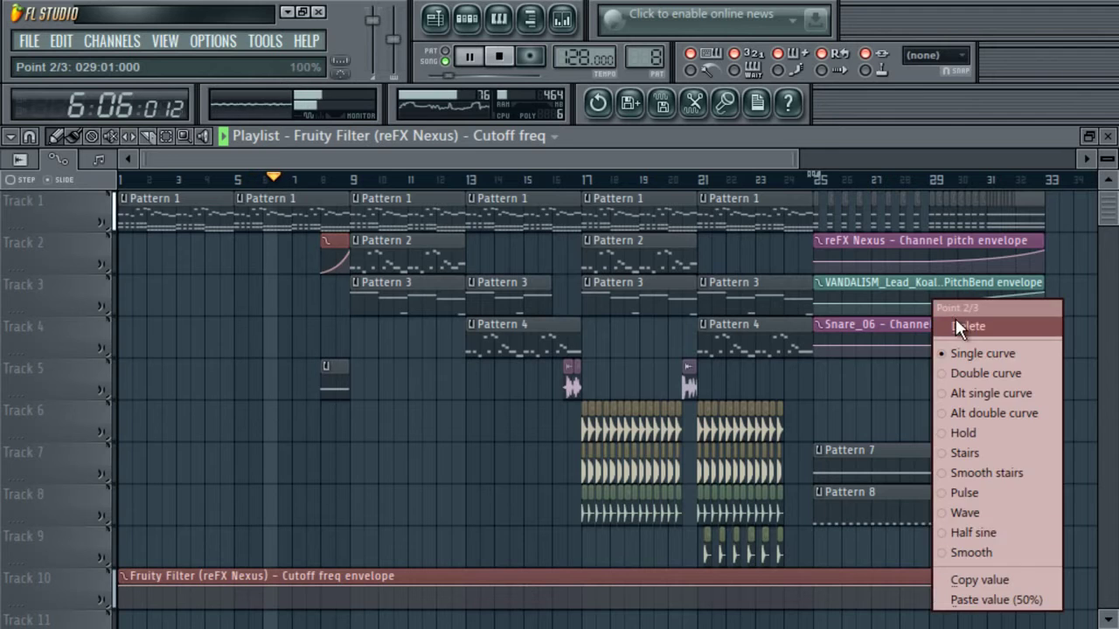
{"action": "left_click", "coordinate": [985, 474]}
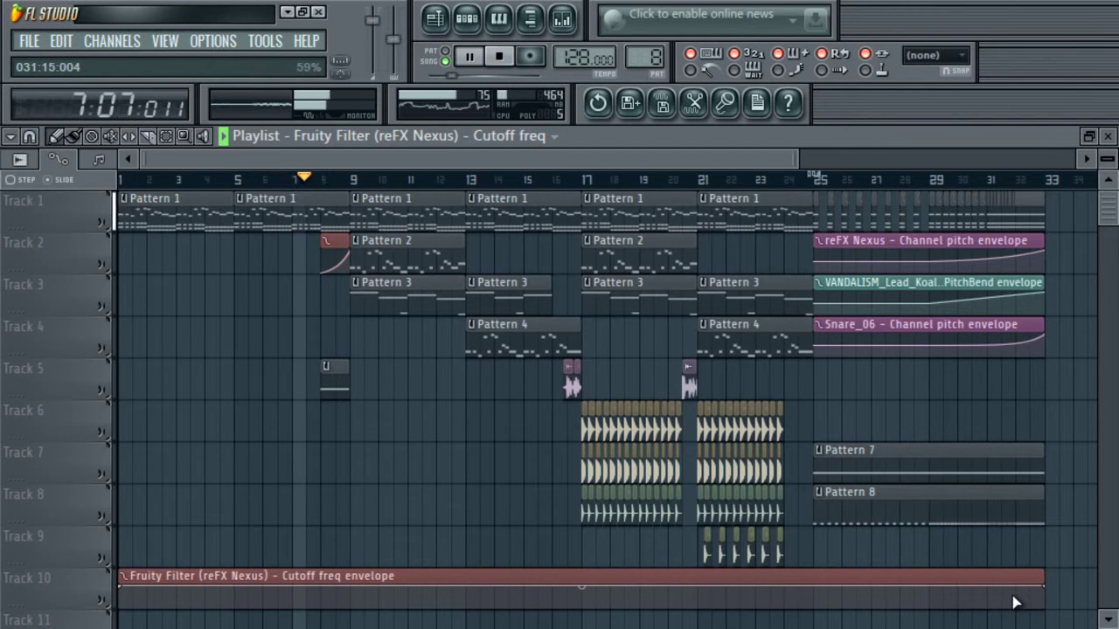
{"action": "left_click_drag", "start_coordinate": [1024, 574], "coordinate": [1049, 563]}
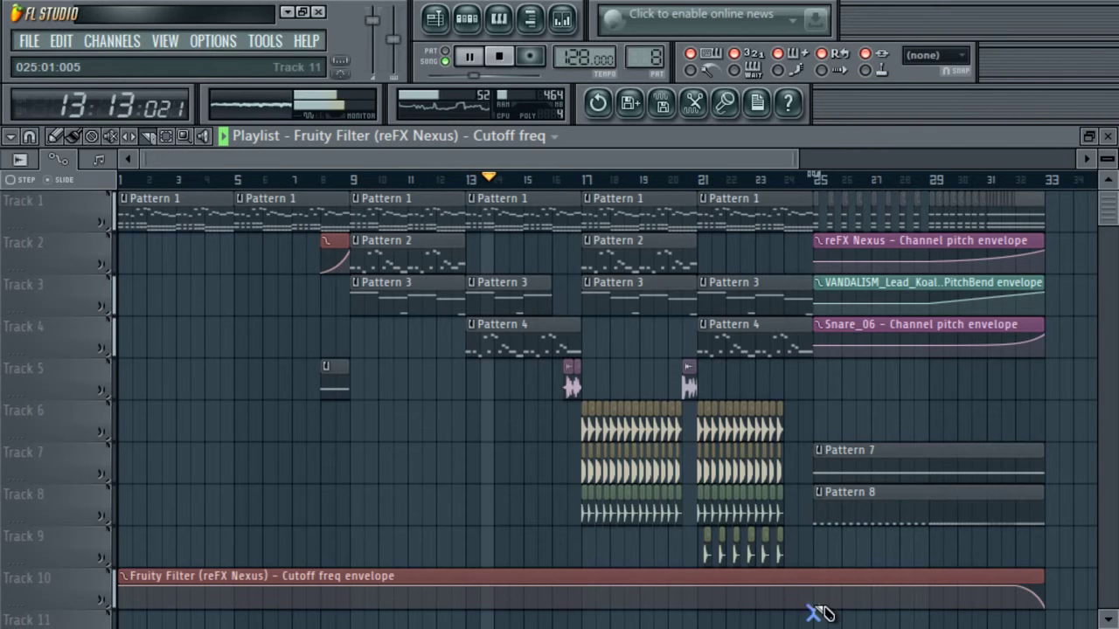
- Slice the cutoff envelope clip on Track 10 at bar 25 and delete the part before it
{"action": "left_click_drag", "start_coordinate": [815, 615], "coordinate": [814, 564]}
{"action": "left_click", "coordinate": [54, 137]}
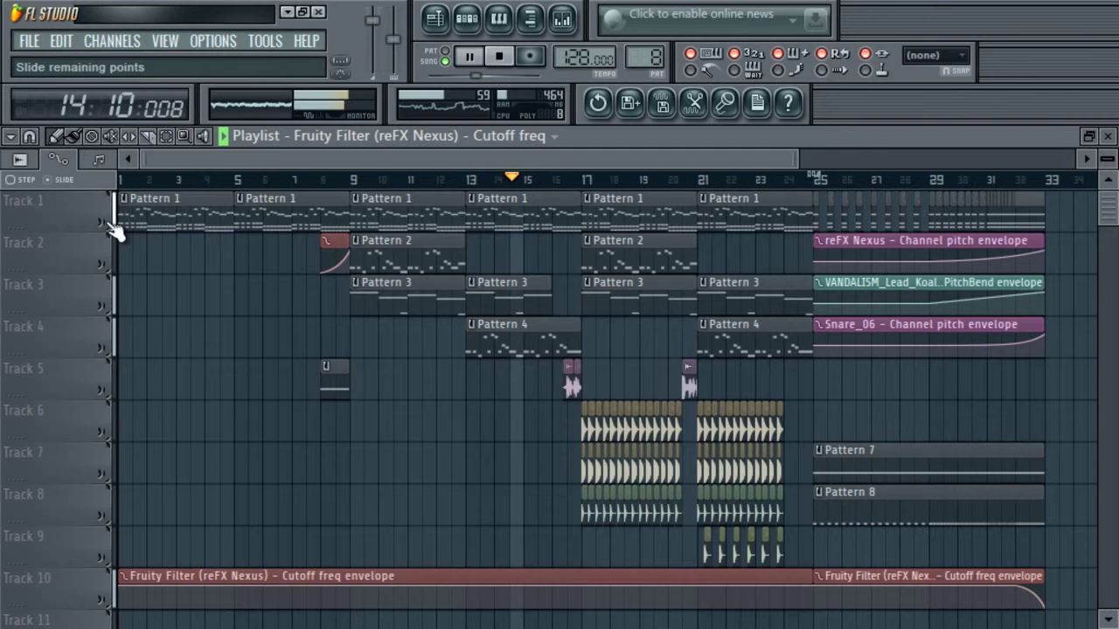
{"action": "right_click", "coordinate": [410, 590]}
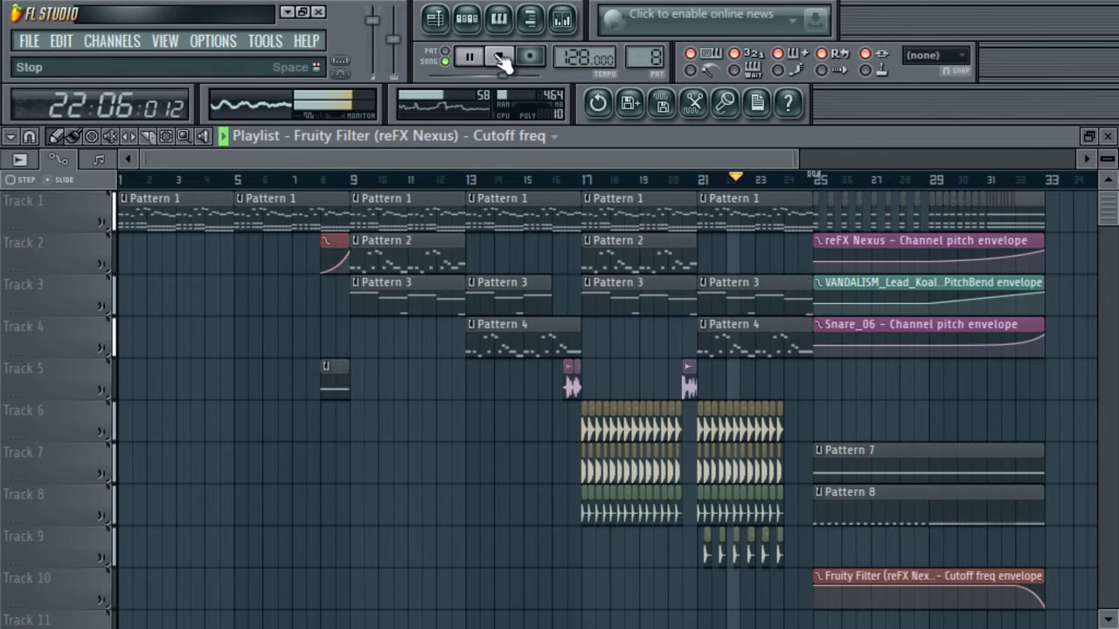
- Browse Packs, Otros, Electro, Sander Beat Melbourne to the 04 Kit [128 bpm A Minor] samples and preview fx3
{"action": "left_click", "coordinate": [529, 18]}
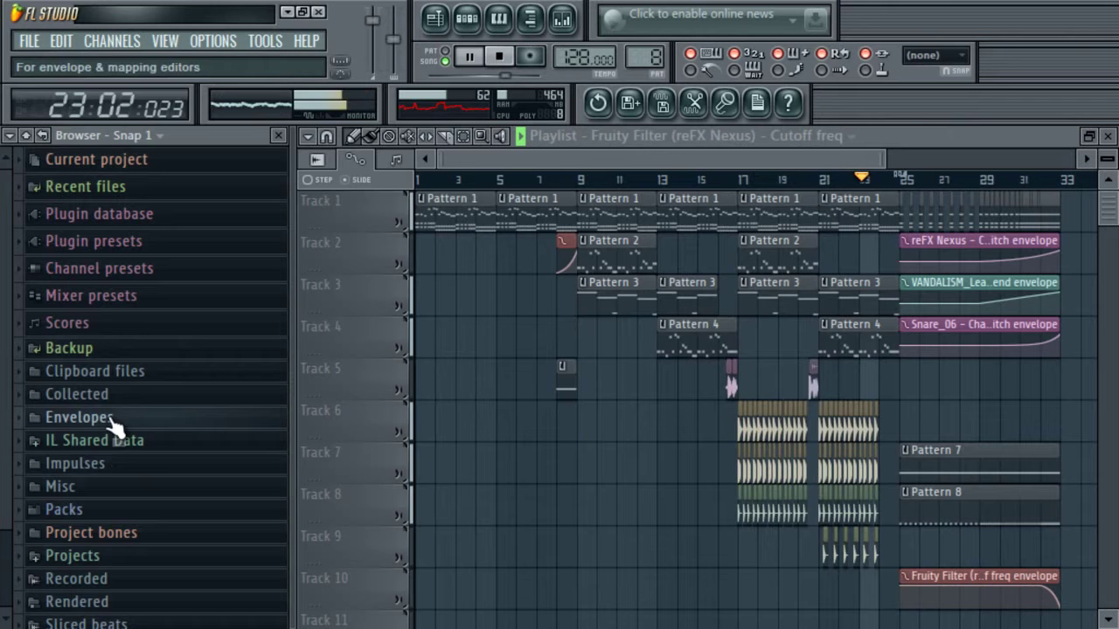
{"action": "left_click", "coordinate": [127, 515]}
{"action": "left_click", "coordinate": [133, 554]}
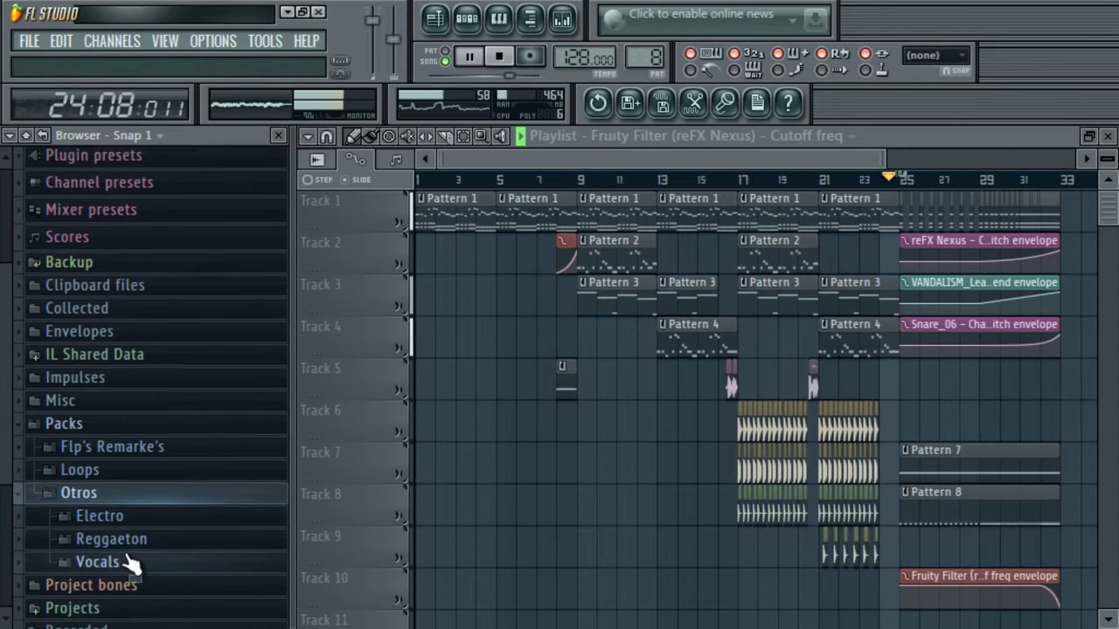
{"action": "left_click", "coordinate": [129, 512]}
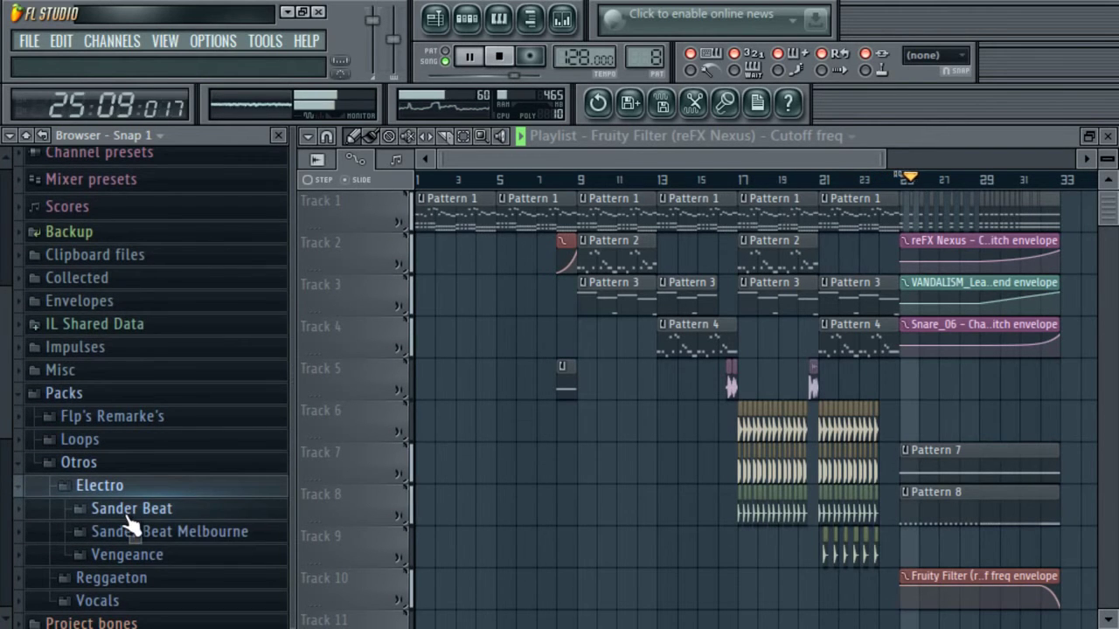
{"action": "left_click", "coordinate": [185, 533]}
{"action": "left_click", "coordinate": [194, 491]}
{"action": "left_click_drag", "start_coordinate": [5, 341], "coordinate": [33, 537]}
{"action": "left_click", "coordinate": [145, 429]}
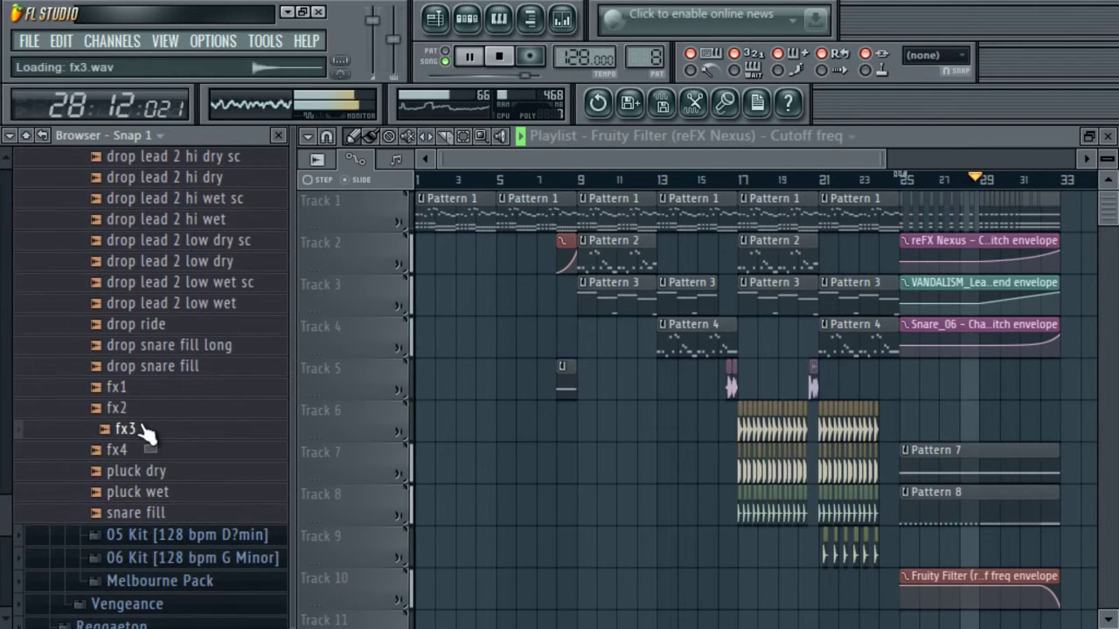
- Place fx3 at bar 25 on Track 9, play it from bar 24 and set its channel volume to about 39%
{"action": "left_click_drag", "start_coordinate": [144, 429], "coordinate": [692, 490]}
{"action": "left_click_drag", "start_coordinate": [894, 552], "coordinate": [903, 545]}
{"action": "double_click", "coordinate": [917, 549]}
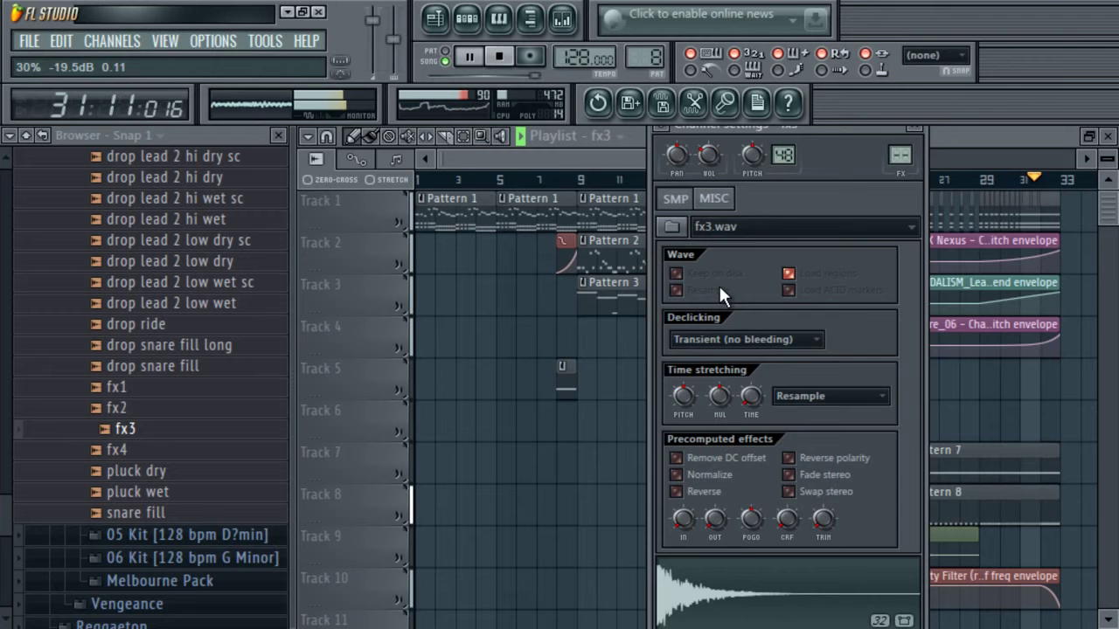
{"action": "left_click", "coordinate": [913, 130]}
{"action": "left_click", "coordinate": [884, 170]}
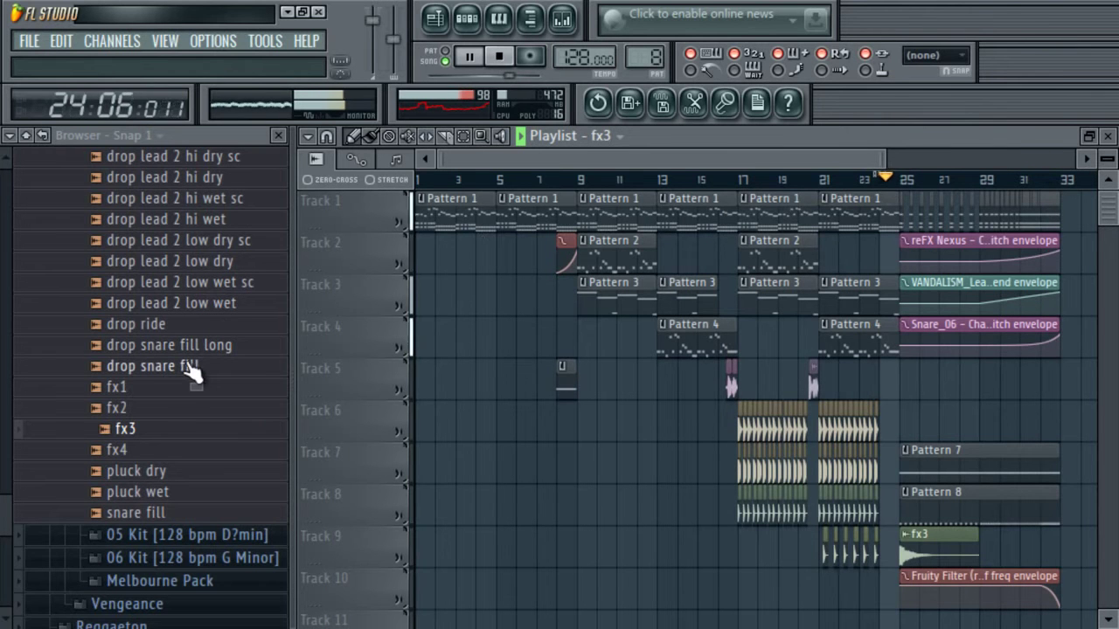
{"action": "double_click", "coordinate": [921, 556]}
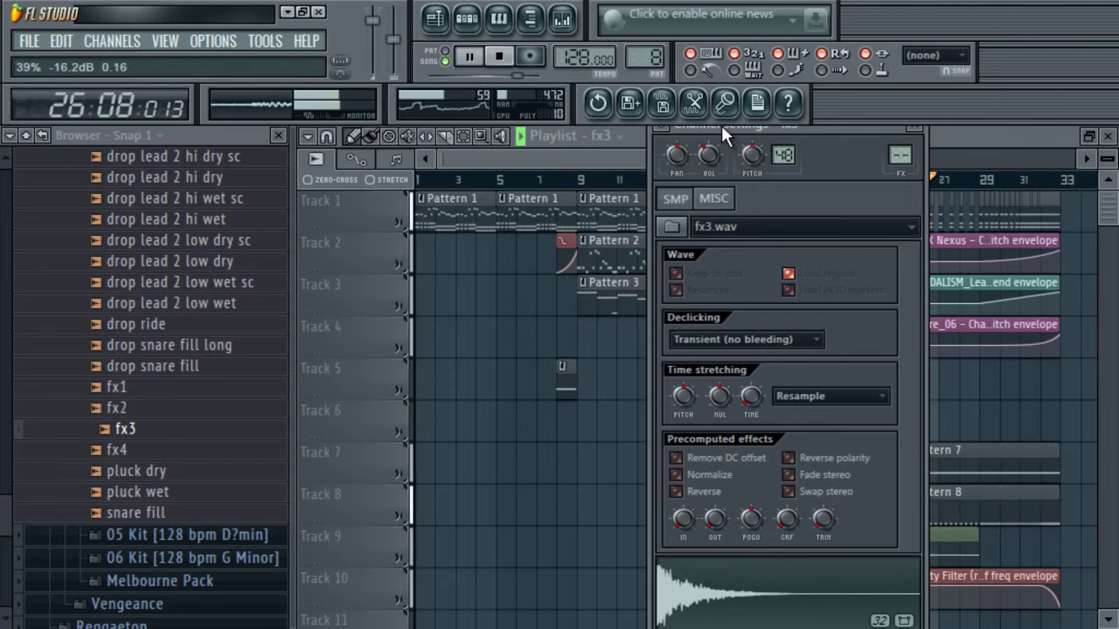
{"action": "left_click", "coordinate": [913, 127]}
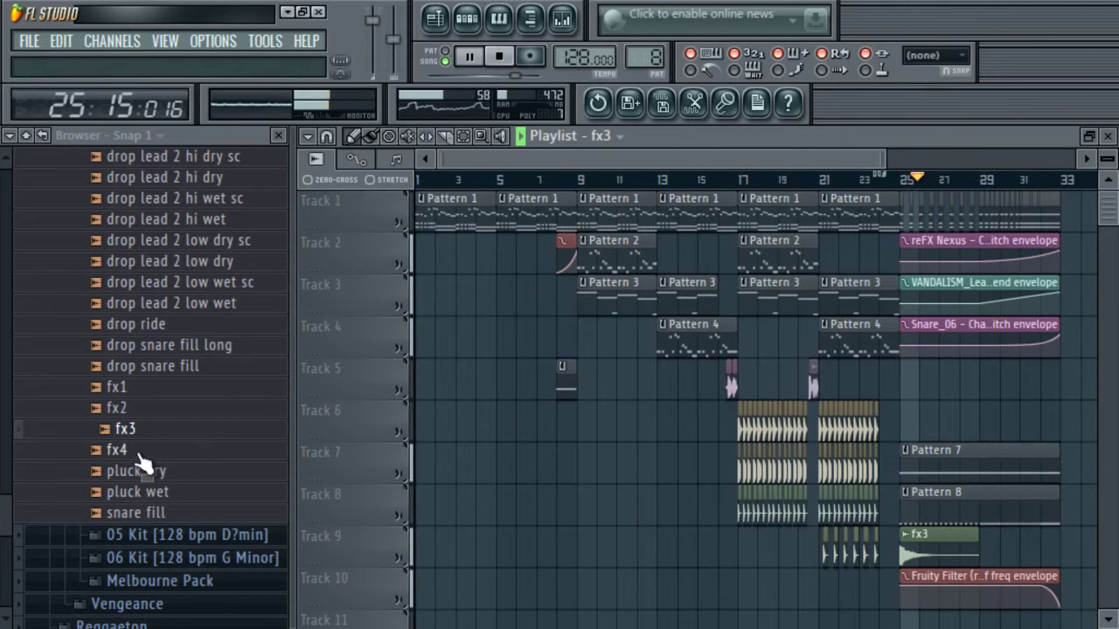
- Place fx2 on Track 9 from bar 29 to bar 33 and adjust its channel volume
{"action": "left_click", "coordinate": [135, 414]}
{"action": "left_click_drag", "start_coordinate": [674, 568], "coordinate": [1022, 533]}
{"action": "double_click", "coordinate": [1023, 533]}
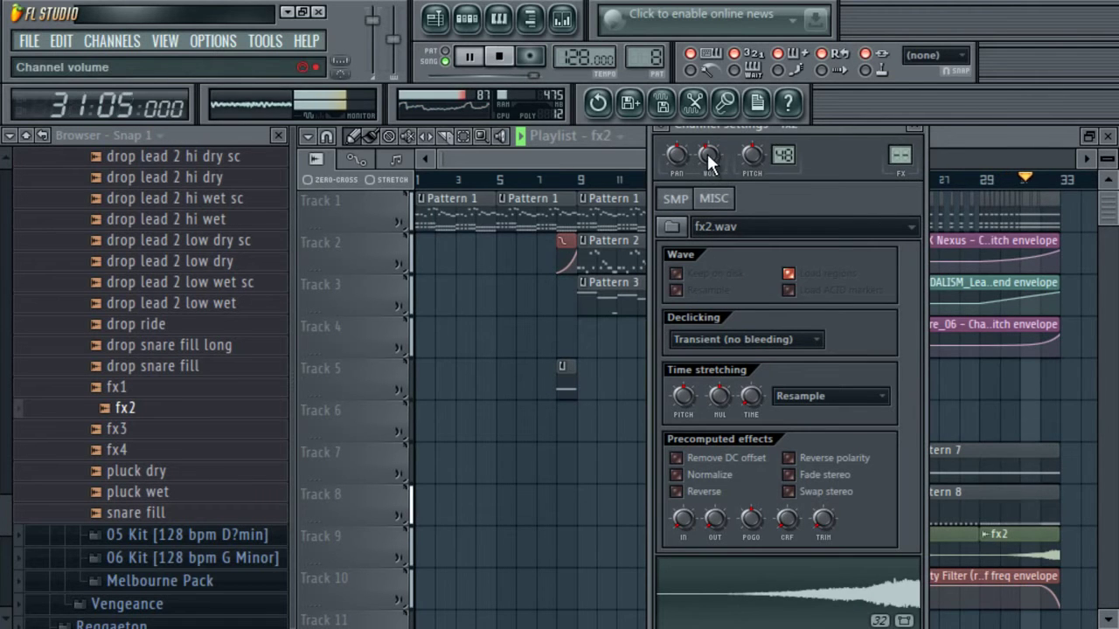
{"action": "left_click", "coordinate": [974, 136]}
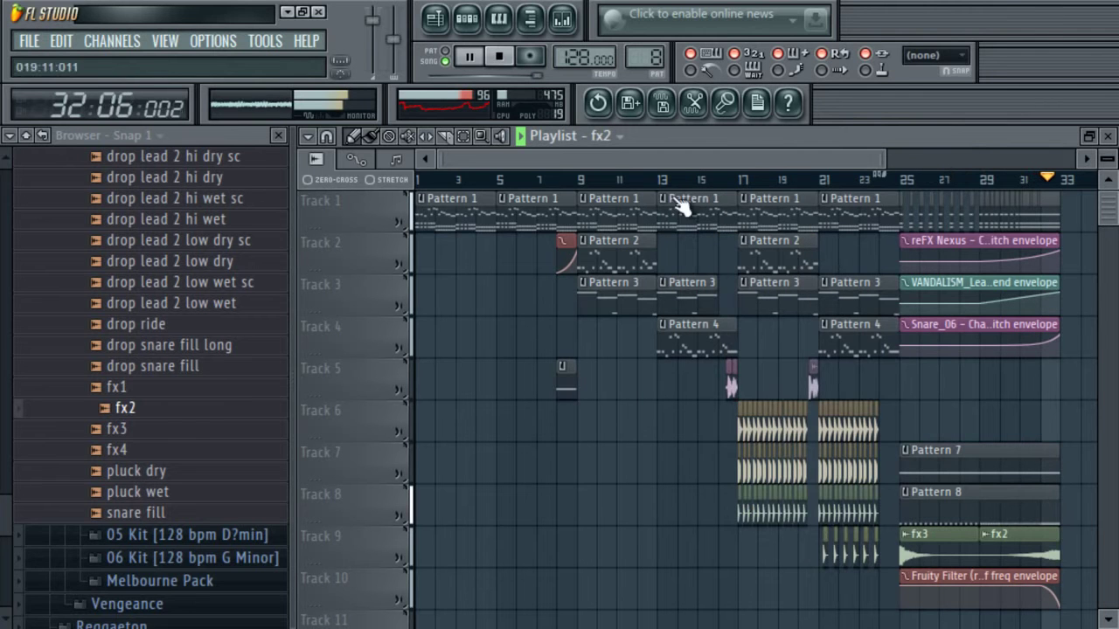
- Preview fx4, place it on Track 10 from bar 16 to bar 24 and adjust its channel volume
{"action": "left_click", "coordinate": [123, 450]}
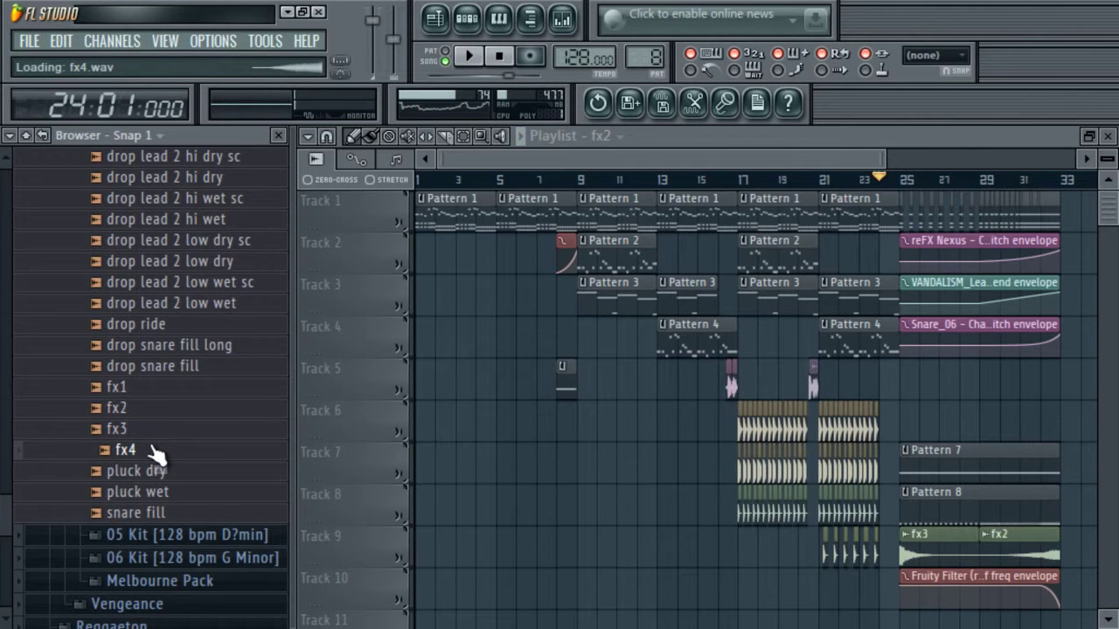
{"action": "left_click_drag", "start_coordinate": [647, 571], "coordinate": [775, 604]}
{"action": "double_click", "coordinate": [777, 598]}
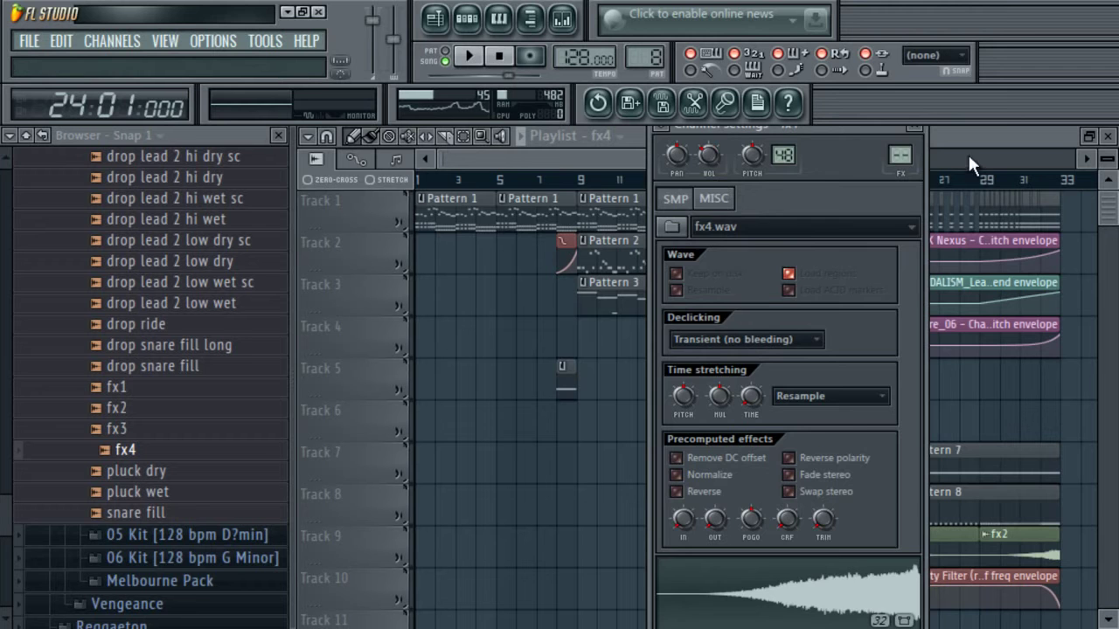
{"action": "left_click", "coordinate": [876, 166]}
- Play the end of the drop and shorten the last Pattern 3 clip on Track 3 to end at bar 24
{"action": "left_click", "coordinate": [846, 180]}
{"action": "key", "text": "space"}
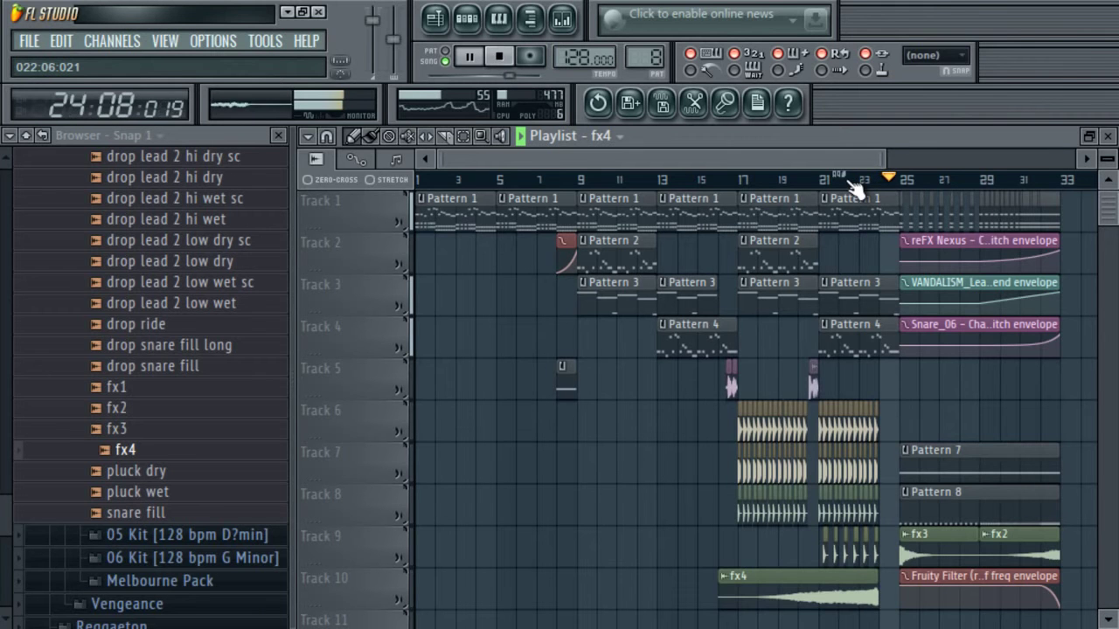
{"action": "left_click_drag", "start_coordinate": [895, 283], "coordinate": [878, 282]}
{"action": "left_click", "coordinate": [859, 180]}
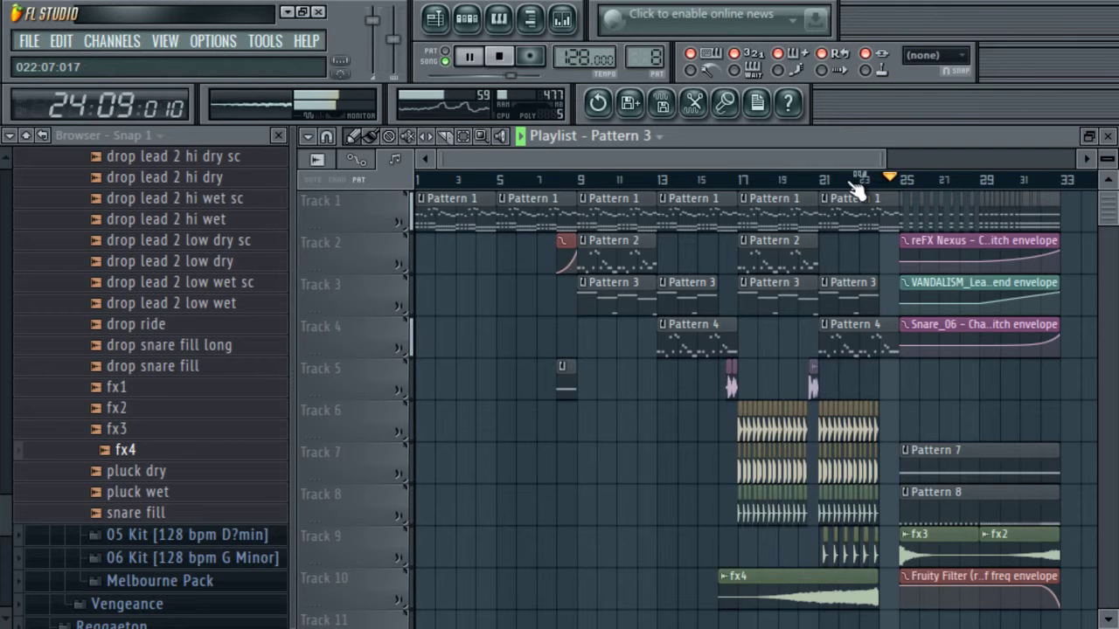
- Place fx1 at bar 9 on Track 10 and set its channel volume to about 38%
{"action": "left_click", "coordinate": [173, 389]}
{"action": "left_click_drag", "start_coordinate": [297, 421], "coordinate": [604, 598]}
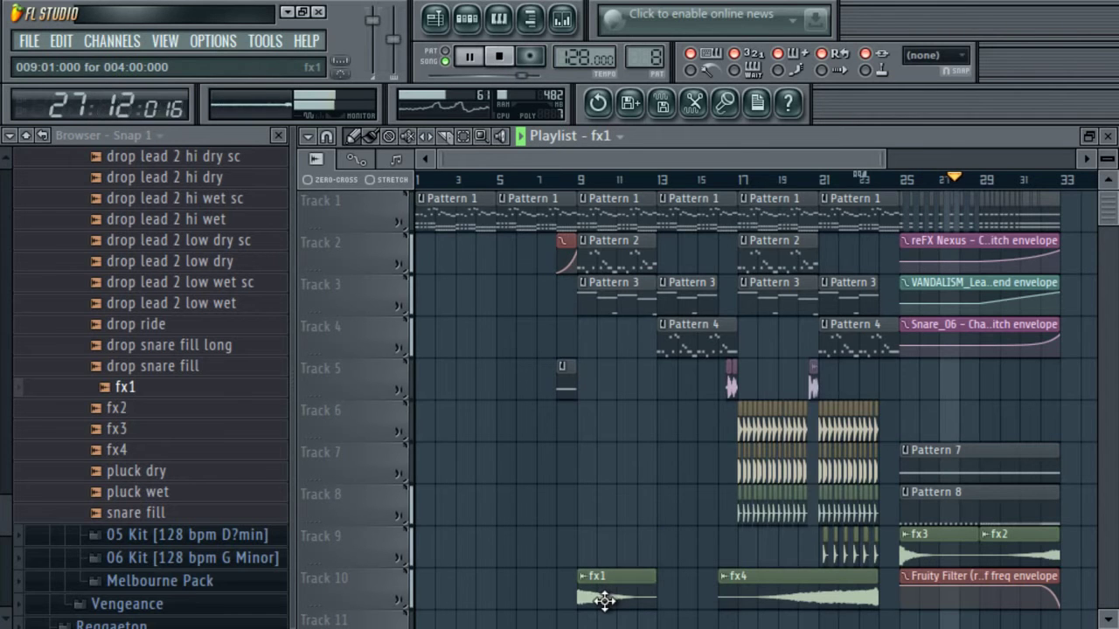
{"action": "double_click", "coordinate": [603, 599]}
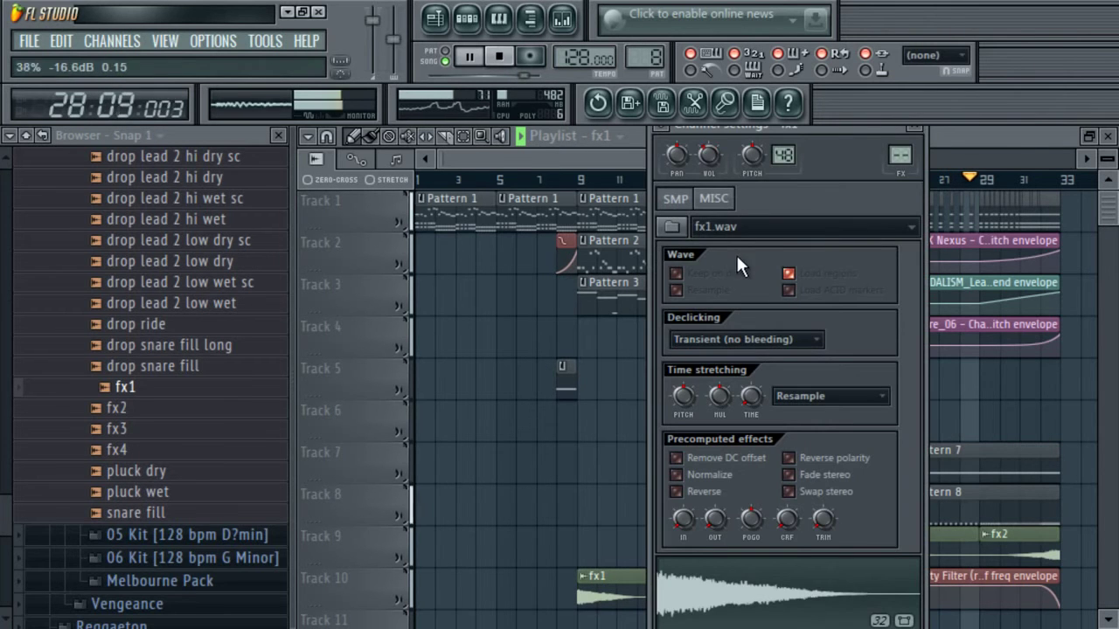
{"action": "left_click", "coordinate": [942, 136]}
- Collapse the 04 Kit folder, open 02 Kit [128 bpm D Minor] down to its FX samples and stop playback
{"action": "left_click_drag", "start_coordinate": [3, 518], "coordinate": [4, 318]}
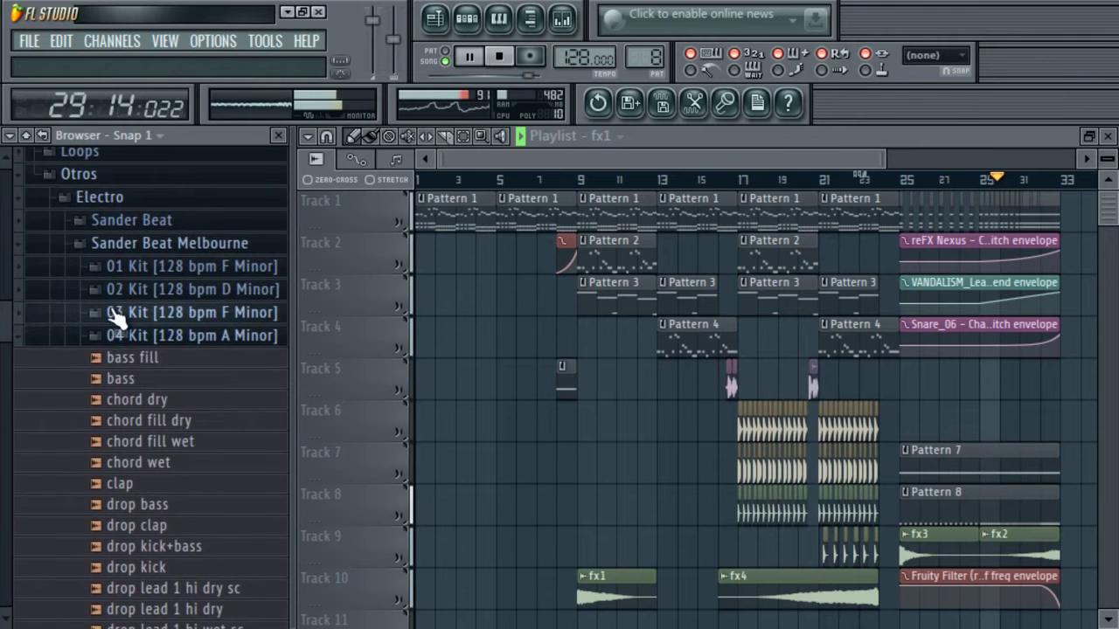
{"action": "left_click", "coordinate": [131, 334]}
{"action": "left_click", "coordinate": [148, 291]}
{"action": "key", "text": "space"}
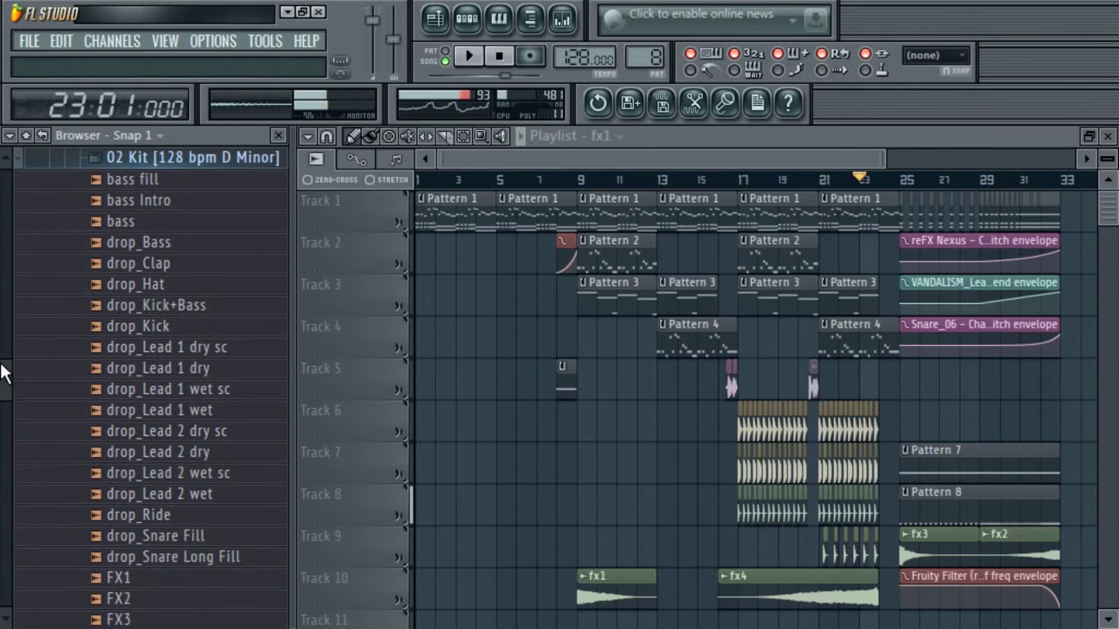
{"action": "left_click_drag", "start_coordinate": [3, 365], "coordinate": [15, 458]}
- Place FX2 from the 02 Kit at bar 5 on Track 10 and adjust its channel volume
{"action": "left_click", "coordinate": [123, 350]}
{"action": "left_click_drag", "start_coordinate": [129, 360], "coordinate": [527, 589]}
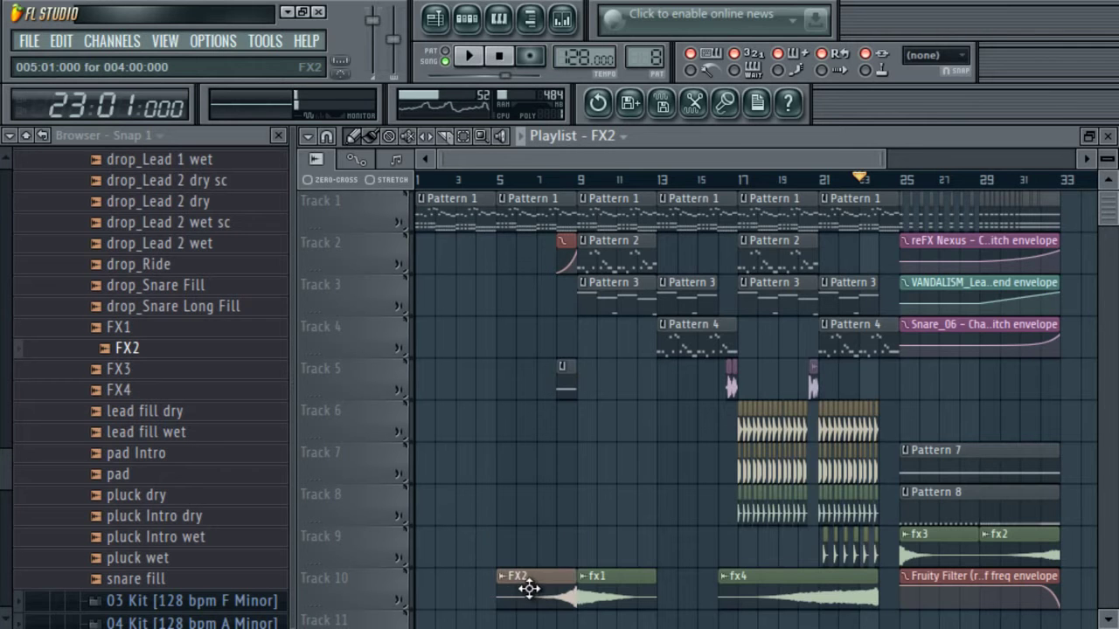
{"action": "double_click", "coordinate": [527, 589]}
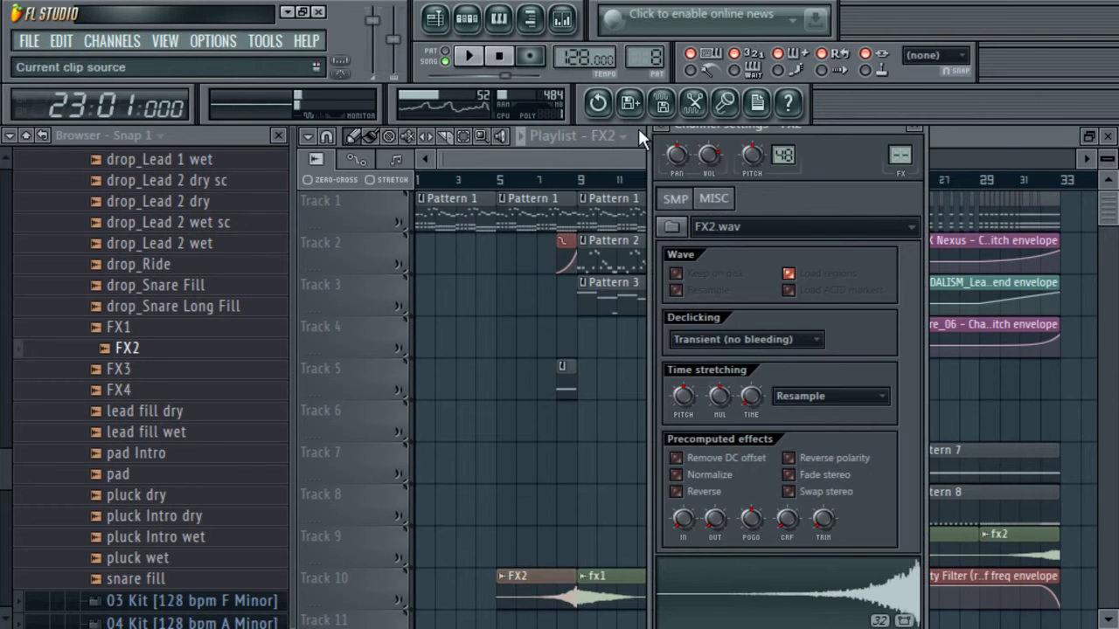
{"action": "left_click", "coordinate": [939, 141]}
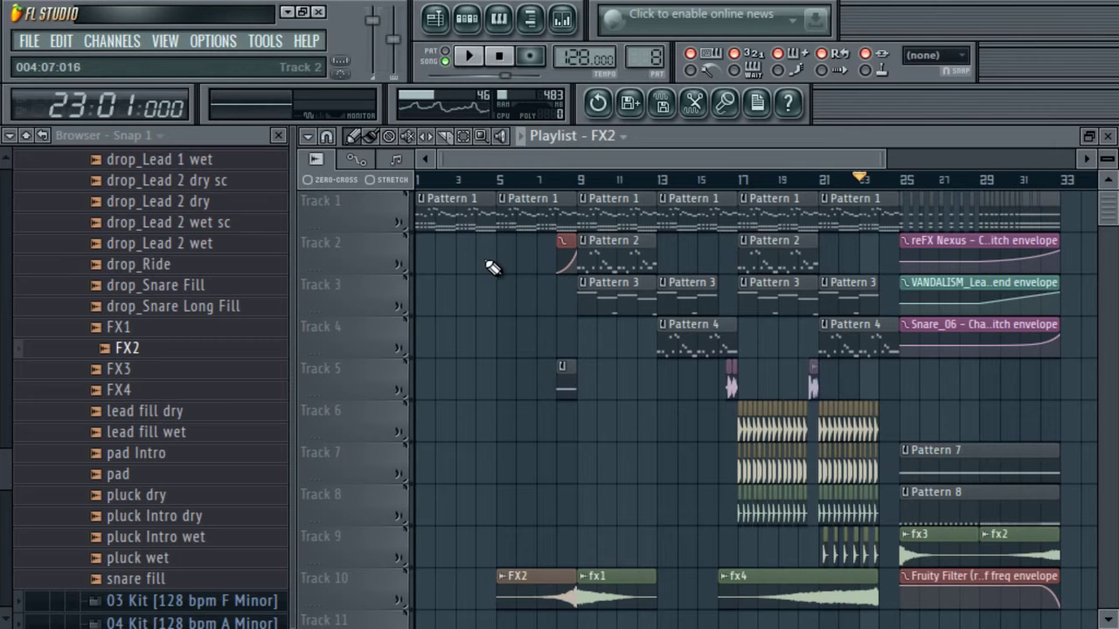
- Preview the FX3, FX1 and FX4 samples of the 02 Kit
{"action": "left_click", "coordinate": [150, 372]}
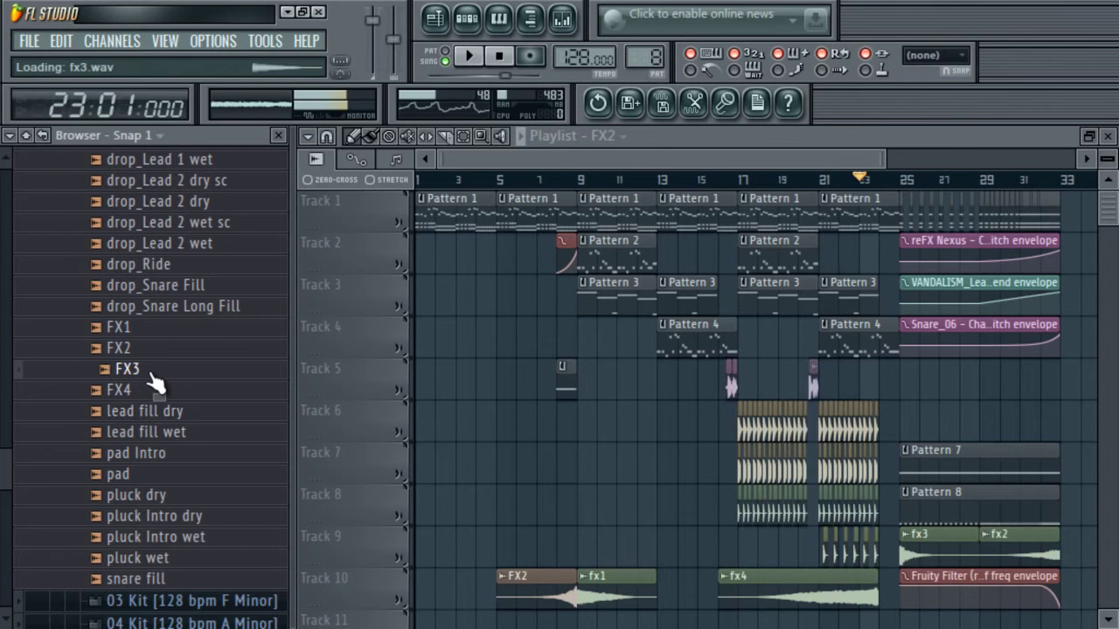
{"action": "left_click", "coordinate": [149, 332]}
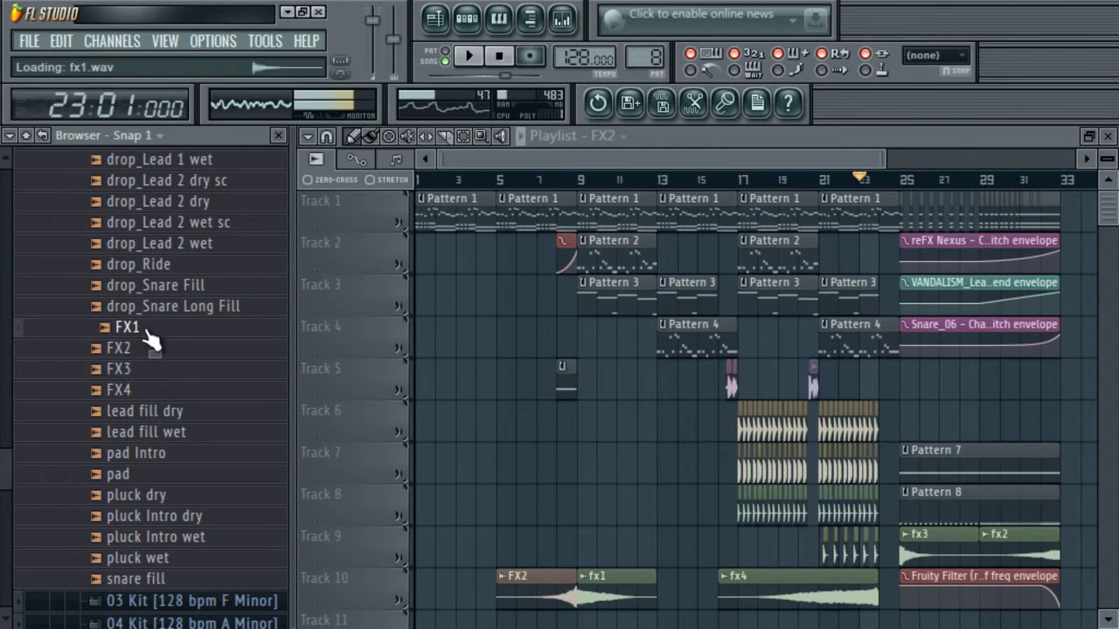
{"action": "left_click", "coordinate": [163, 392]}
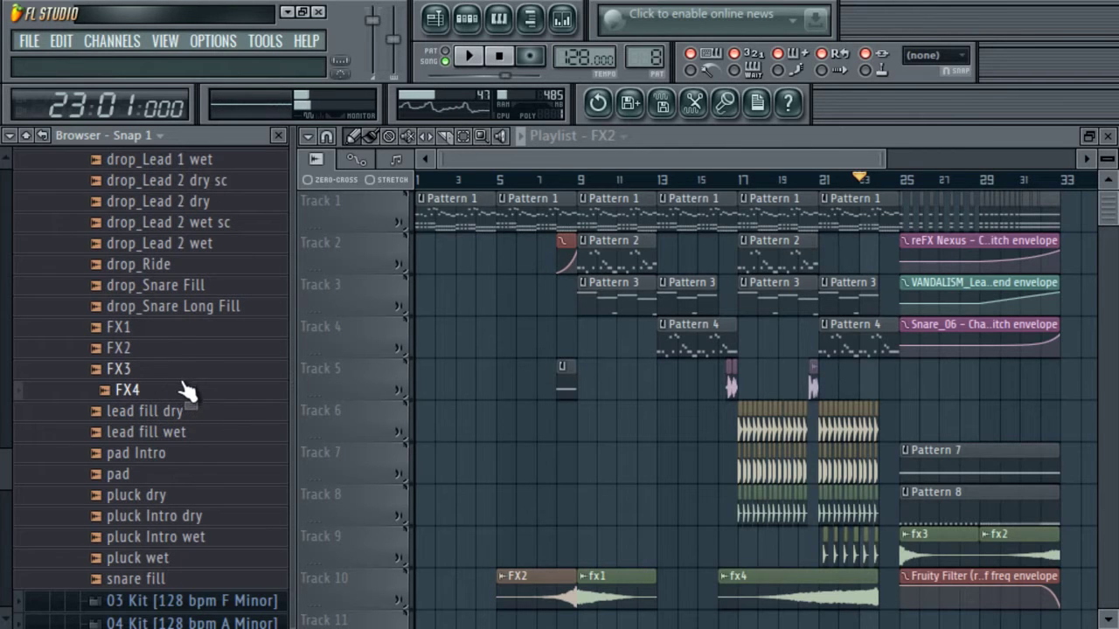
{"action": "left_click_drag", "start_coordinate": [4, 485], "coordinate": [180, 287]}
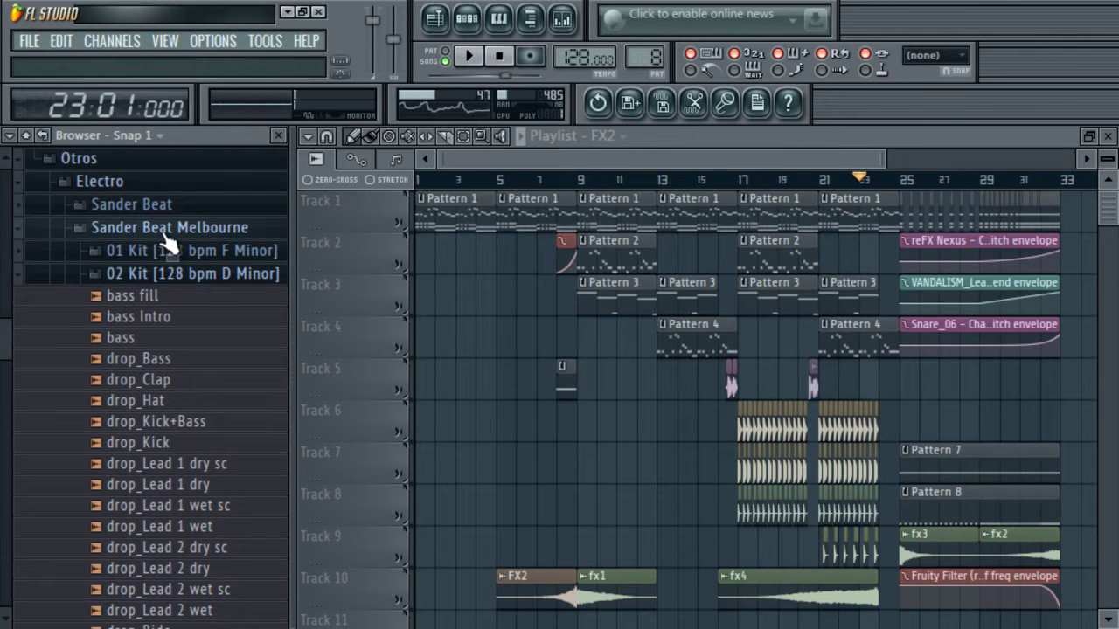
{"action": "left_click_drag", "start_coordinate": [5, 337], "coordinate": [11, 437]}
- Place FX4 from the 02 Kit at bar 9, move it onto Track 10 and open its channel settings
{"action": "left_click_drag", "start_coordinate": [153, 551], "coordinate": [641, 552]}
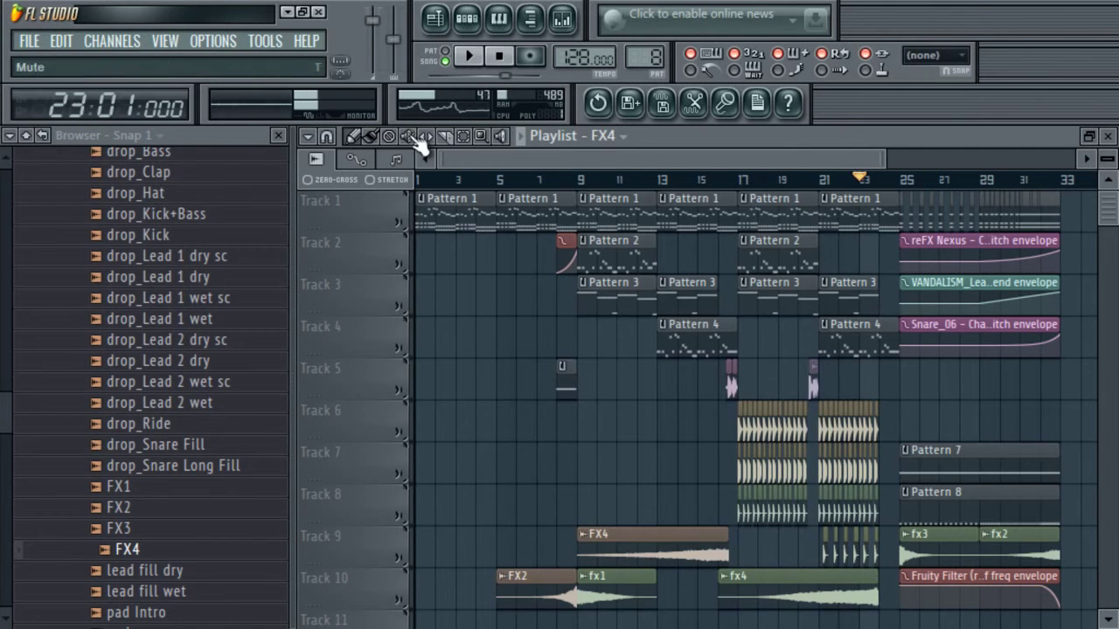
{"action": "right_click", "coordinate": [728, 552]}
{"action": "left_click", "coordinate": [681, 529]}
{"action": "right_click", "coordinate": [726, 554]}
{"action": "left_click_drag", "start_coordinate": [656, 559], "coordinate": [654, 606]}
{"action": "double_click", "coordinate": [683, 601]}
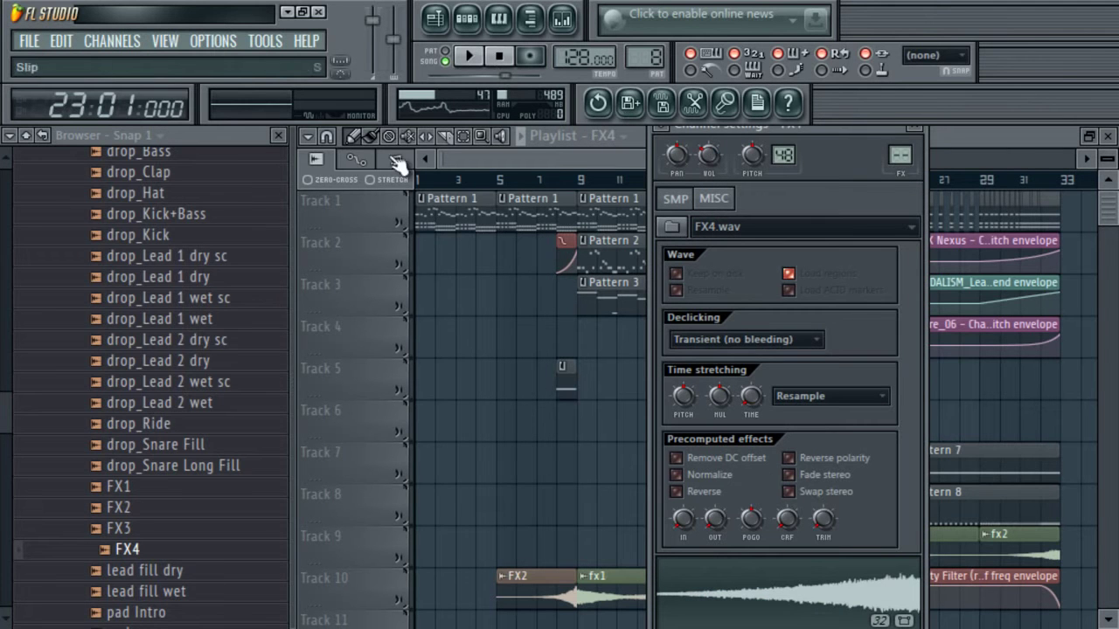
- Collapse the 02 Kit folder, open 01 Kit [128 bpm F Minor] and preview its fx1, fx2 and fx3 samples
{"action": "scroll", "coordinate": [35, 345], "scroll_direction": "up", "scroll_amount": 5}
{"action": "left_click", "coordinate": [153, 380]}
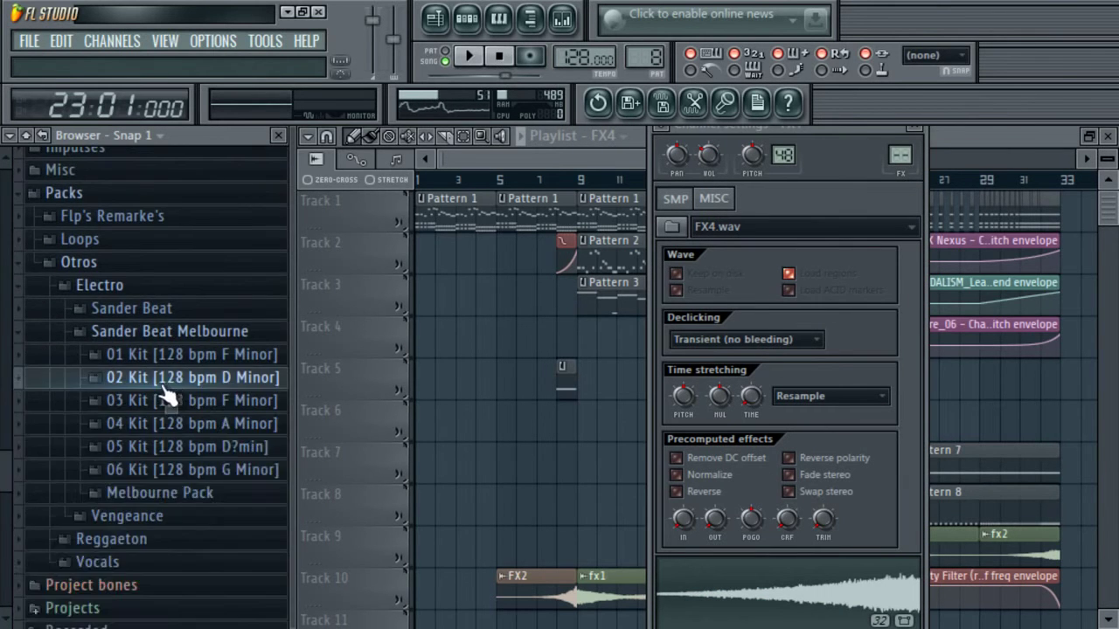
{"action": "left_click", "coordinate": [157, 358]}
{"action": "scroll", "coordinate": [88, 393], "scroll_direction": "down", "scroll_amount": 8}
{"action": "left_click", "coordinate": [125, 309]}
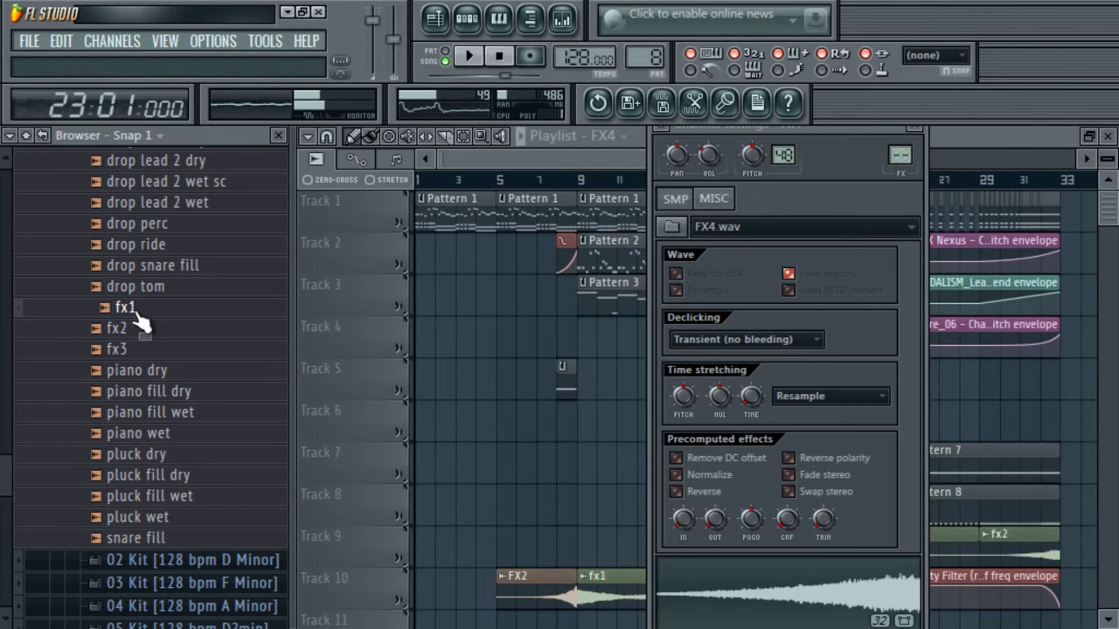
{"action": "left_click", "coordinate": [125, 329]}
{"action": "left_click", "coordinate": [139, 348]}
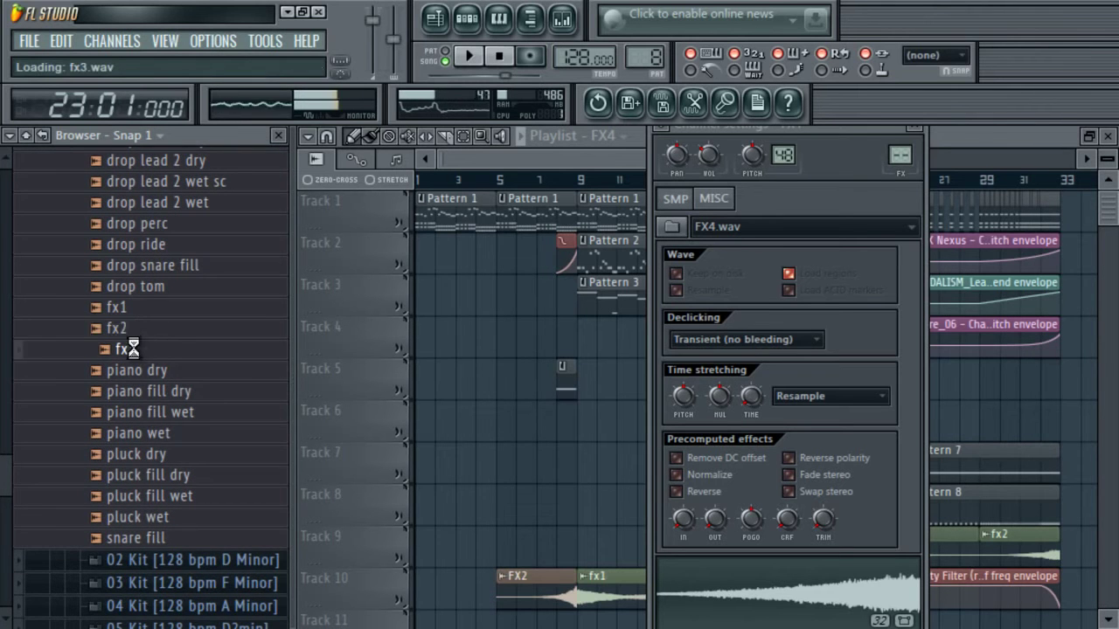
- Collapse the 01 Kit folder, open 06 Kit [128 bpm G Minor] and preview its fx1, fx2 and fx3 samples
{"action": "left_click_drag", "start_coordinate": [5, 471], "coordinate": [10, 337]}
{"action": "scroll", "coordinate": [149, 275], "scroll_direction": "down", "scroll_amount": 1}
{"action": "left_click", "coordinate": [148, 263]}
{"action": "left_click", "coordinate": [160, 377]}
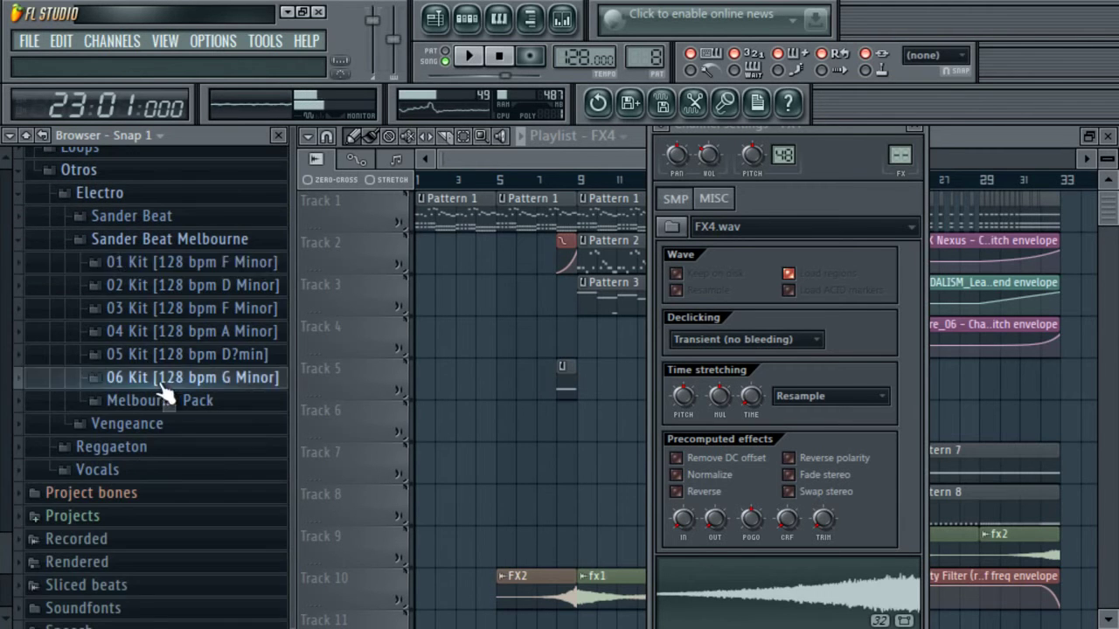
{"action": "left_click_drag", "start_coordinate": [4, 493], "coordinate": [8, 520]}
{"action": "left_click", "coordinate": [123, 428]}
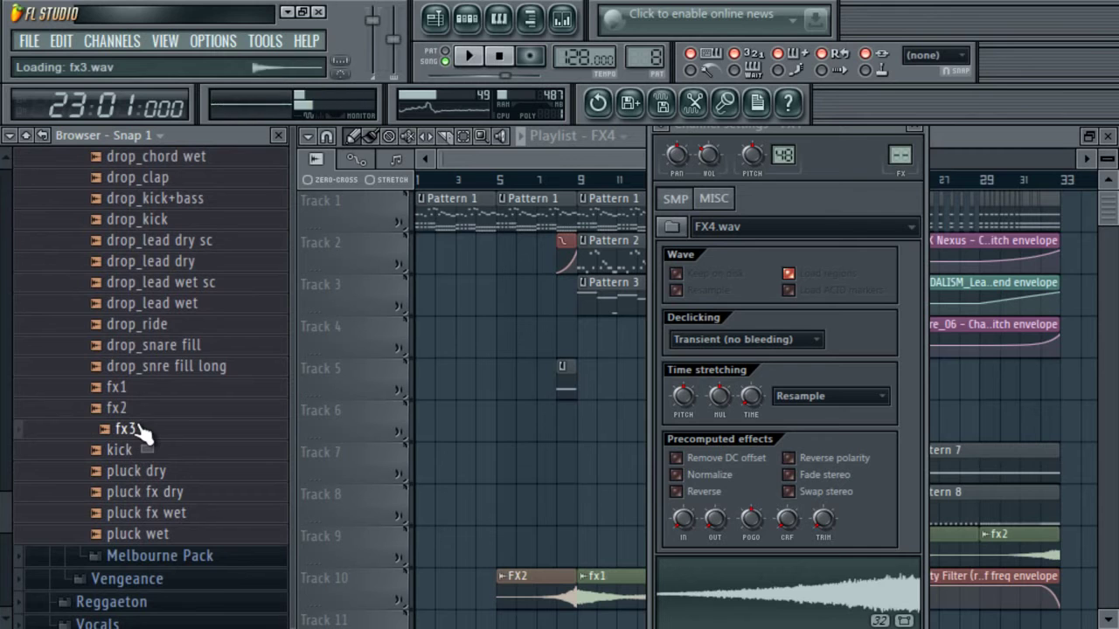
{"action": "left_click", "coordinate": [131, 408]}
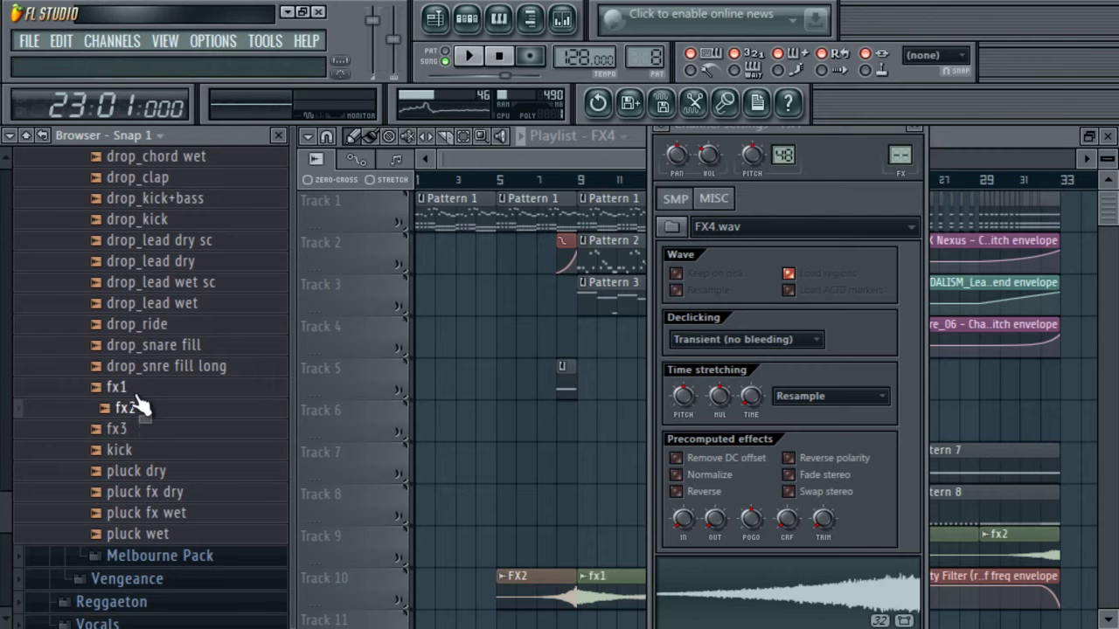
{"action": "key", "text": "Up"}
{"action": "left_click", "coordinate": [146, 428]}
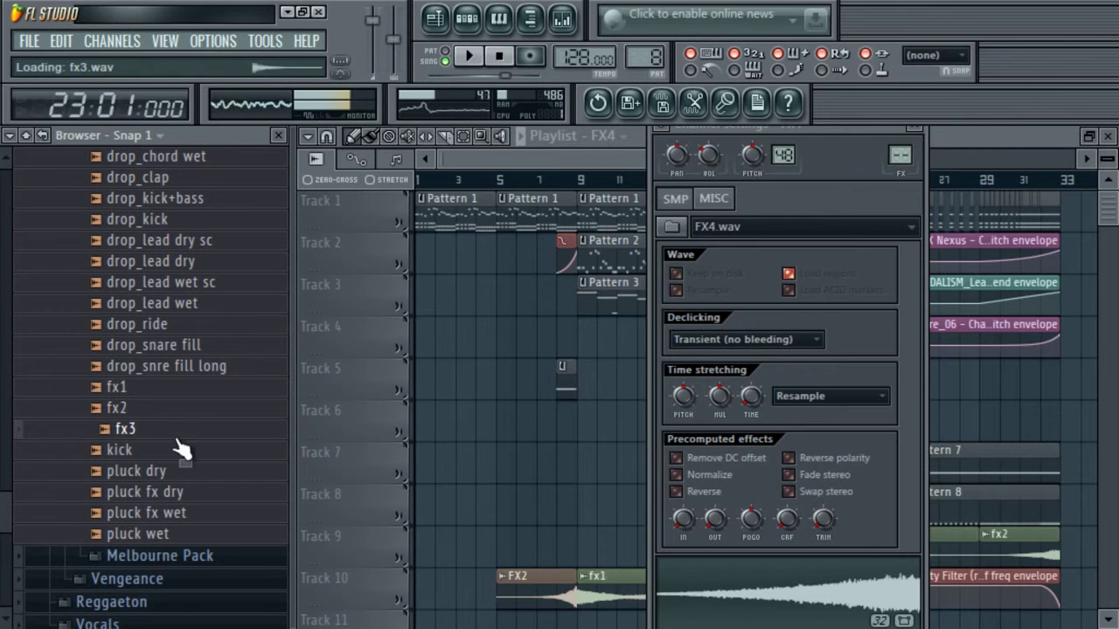
- Open the Gabba G 128 folder within Sander Beat Cr2 EDM(1) and preview Huge Reverb Effect
{"action": "left_click_drag", "start_coordinate": [3, 490], "coordinate": [5, 312]}
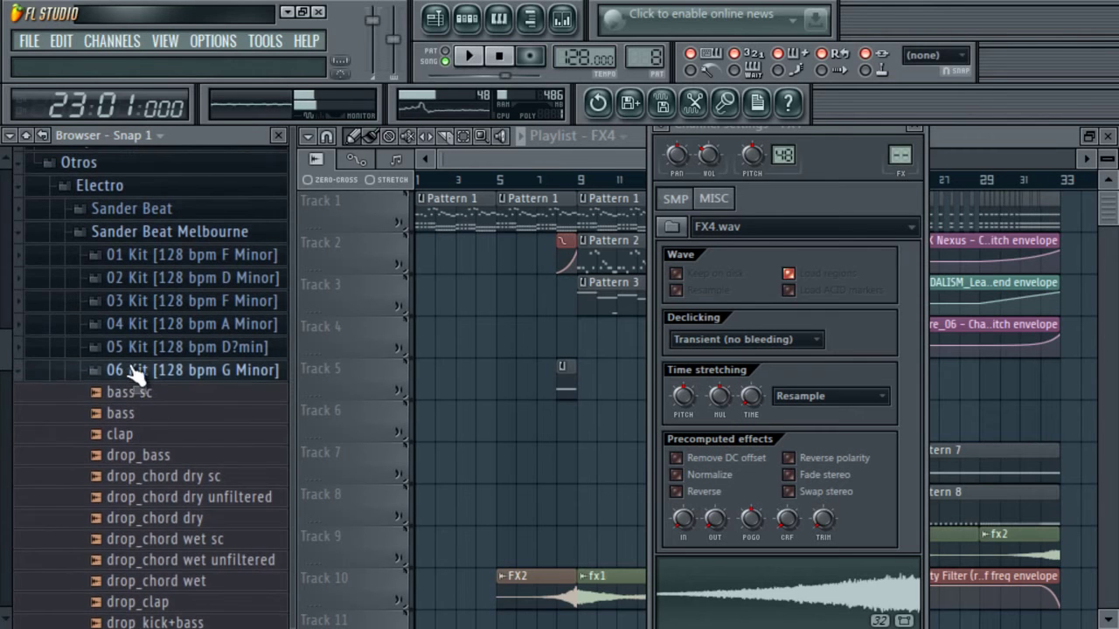
{"action": "left_click", "coordinate": [137, 374]}
{"action": "left_click", "coordinate": [135, 379]}
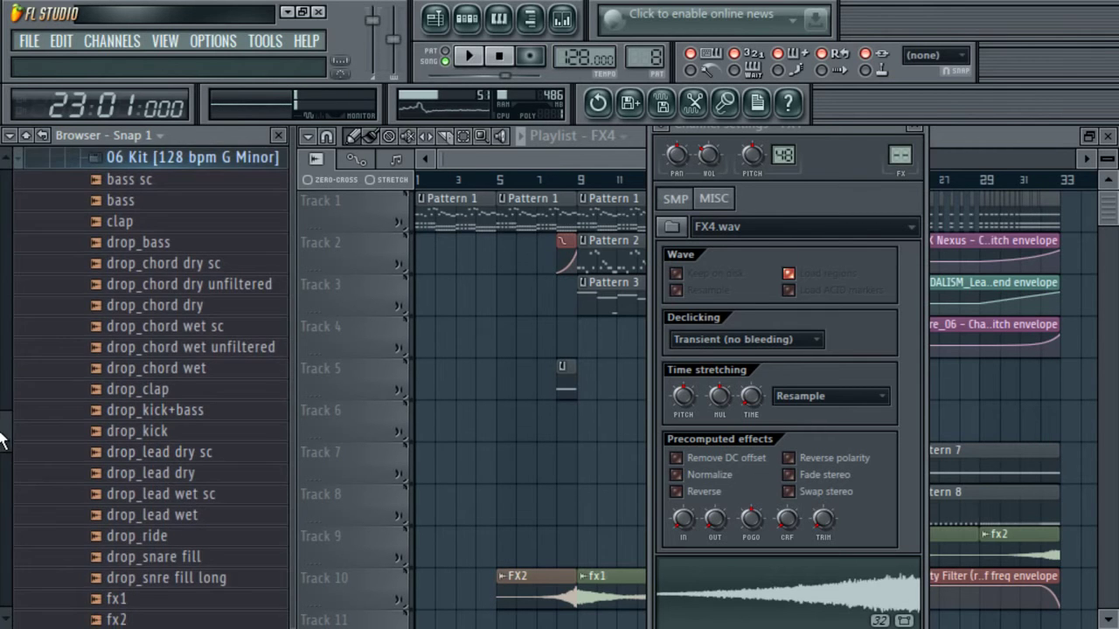
{"action": "left_click_drag", "start_coordinate": [5, 429], "coordinate": [37, 354]}
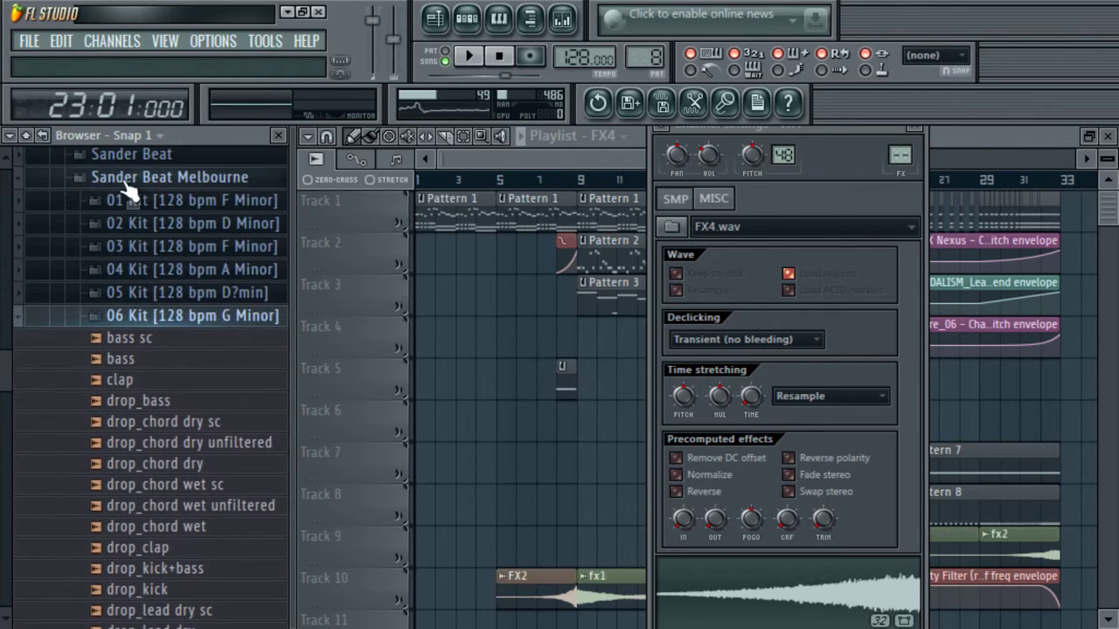
{"action": "left_click", "coordinate": [128, 185]}
{"action": "left_click", "coordinate": [144, 342]}
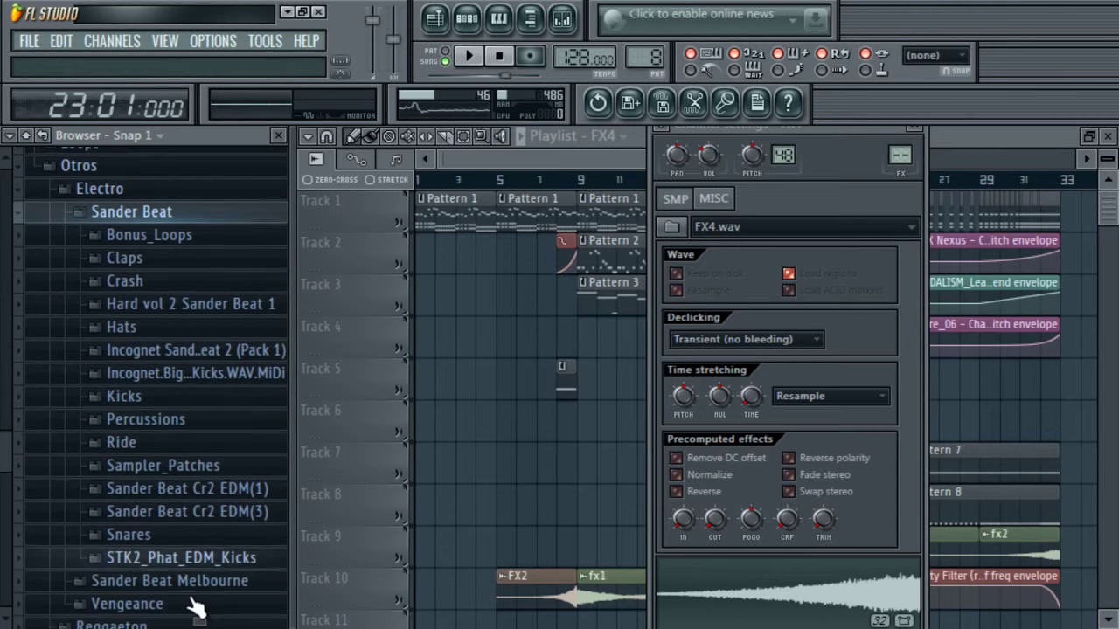
{"action": "left_click", "coordinate": [217, 486]}
{"action": "left_click", "coordinate": [234, 509]}
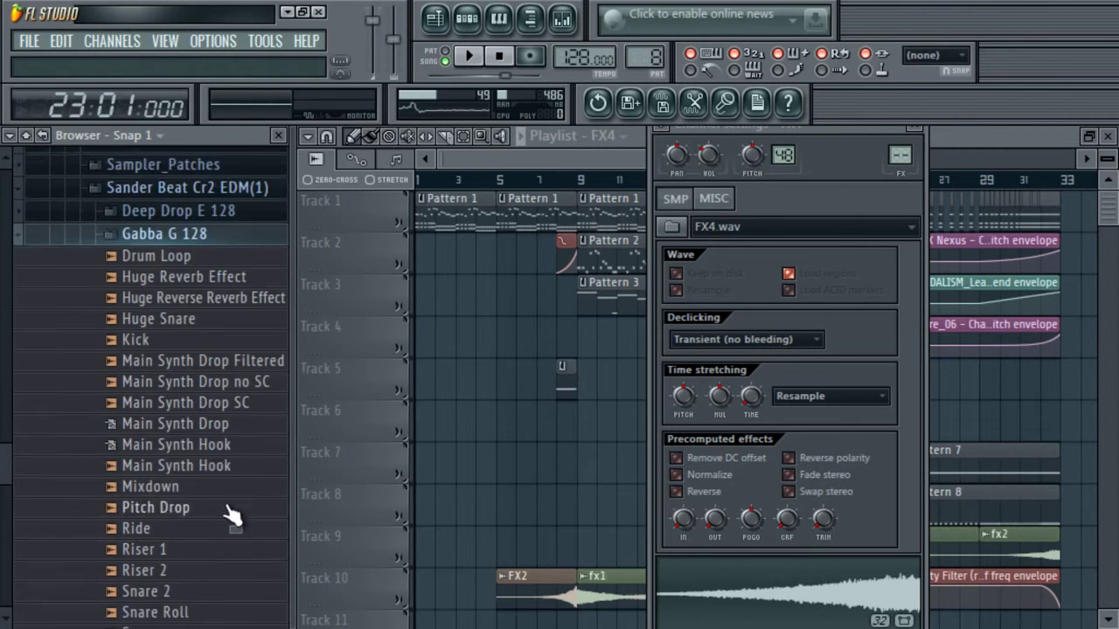
{"action": "left_click", "coordinate": [222, 206]}
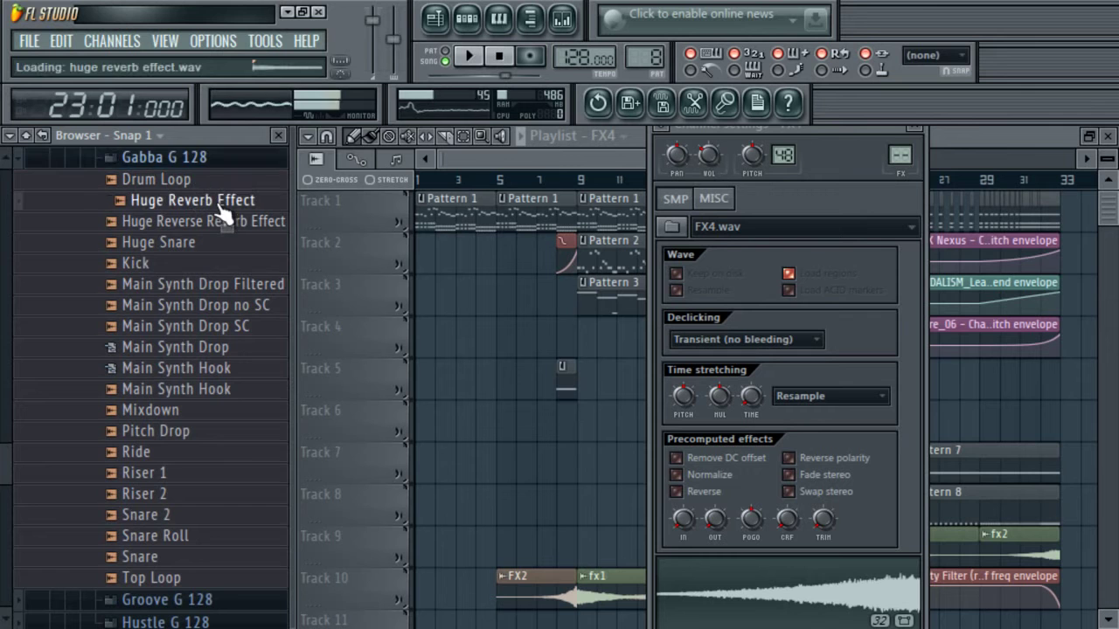
- Preview Mixdown in the Hustle G 128 folder, then Bassline No SC and Drum Loop no Kick in Groove G 128
{"action": "left_click", "coordinate": [220, 156]}
{"action": "left_click", "coordinate": [205, 270]}
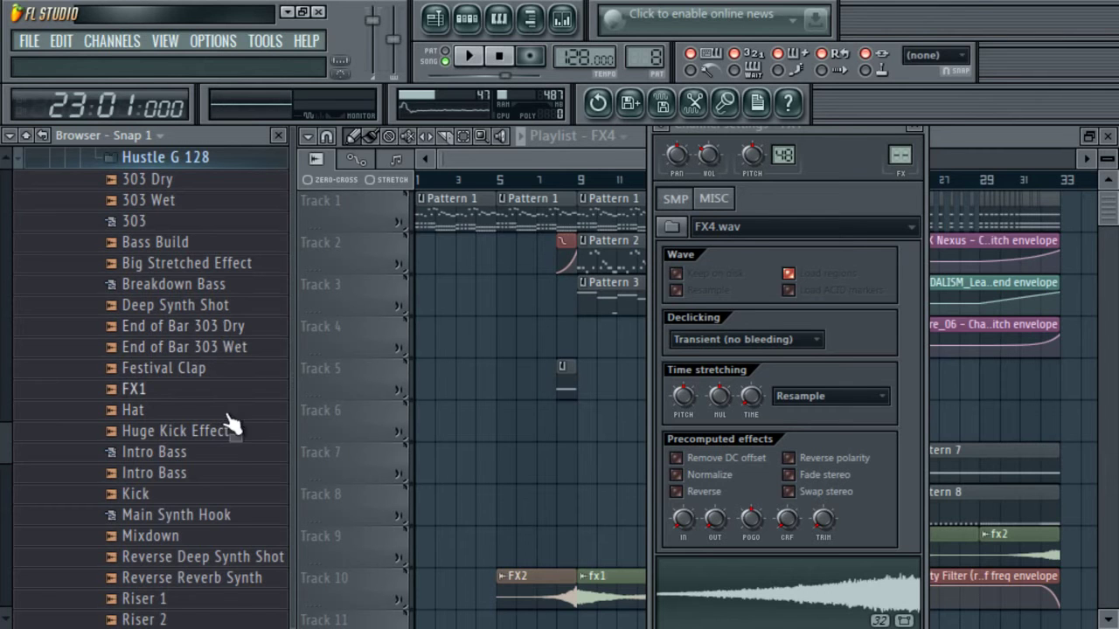
{"action": "left_click", "coordinate": [220, 537]}
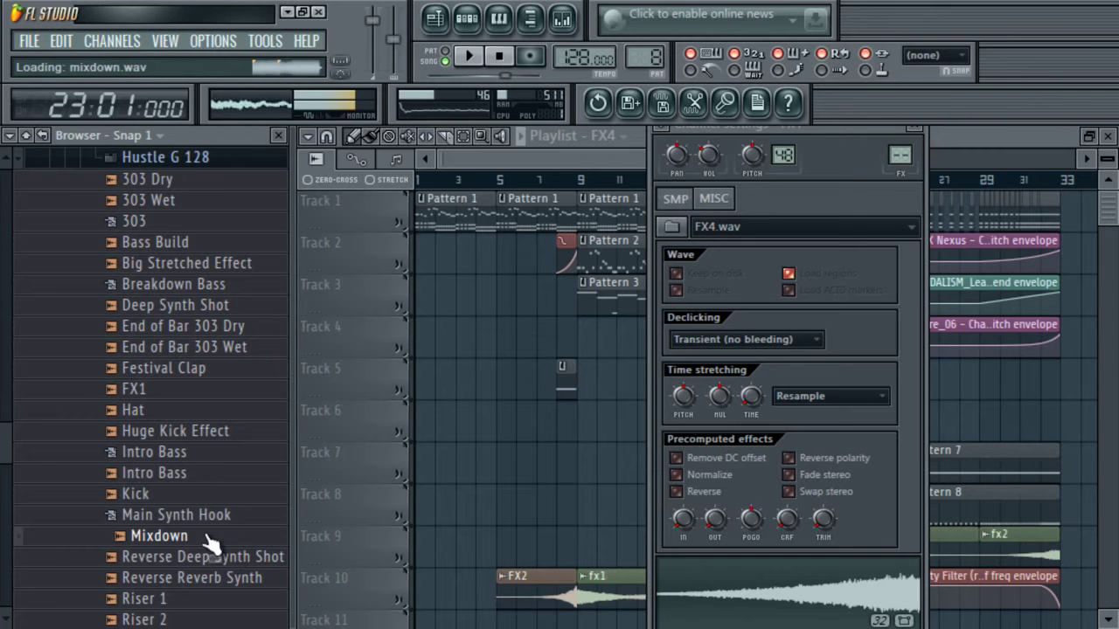
{"action": "left_click", "coordinate": [161, 158]}
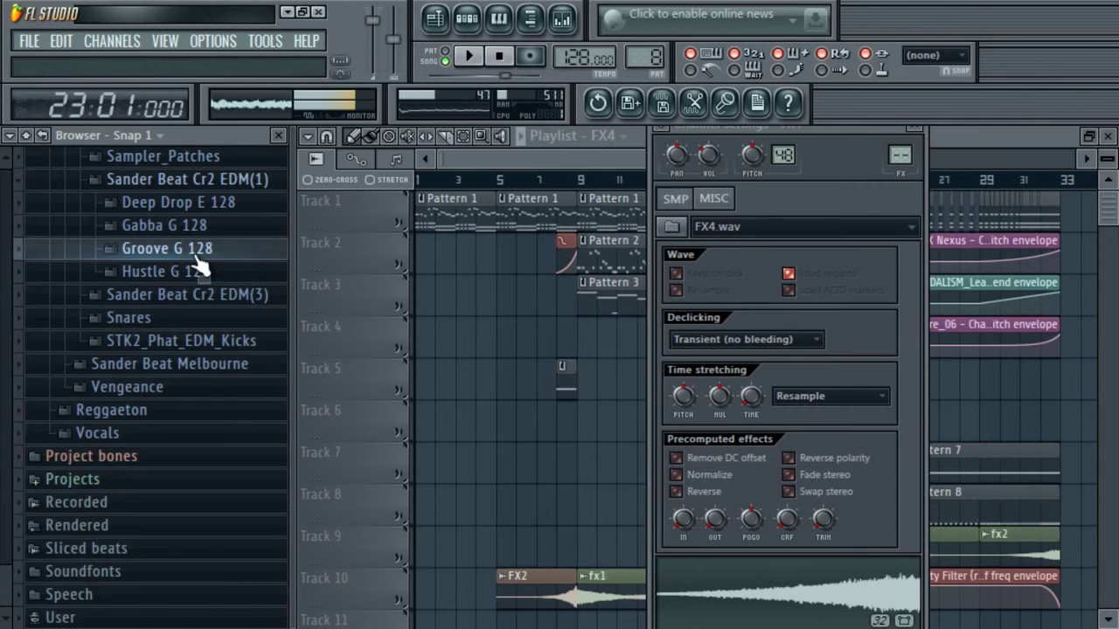
{"action": "left_click", "coordinate": [195, 256]}
{"action": "left_click", "coordinate": [184, 272]}
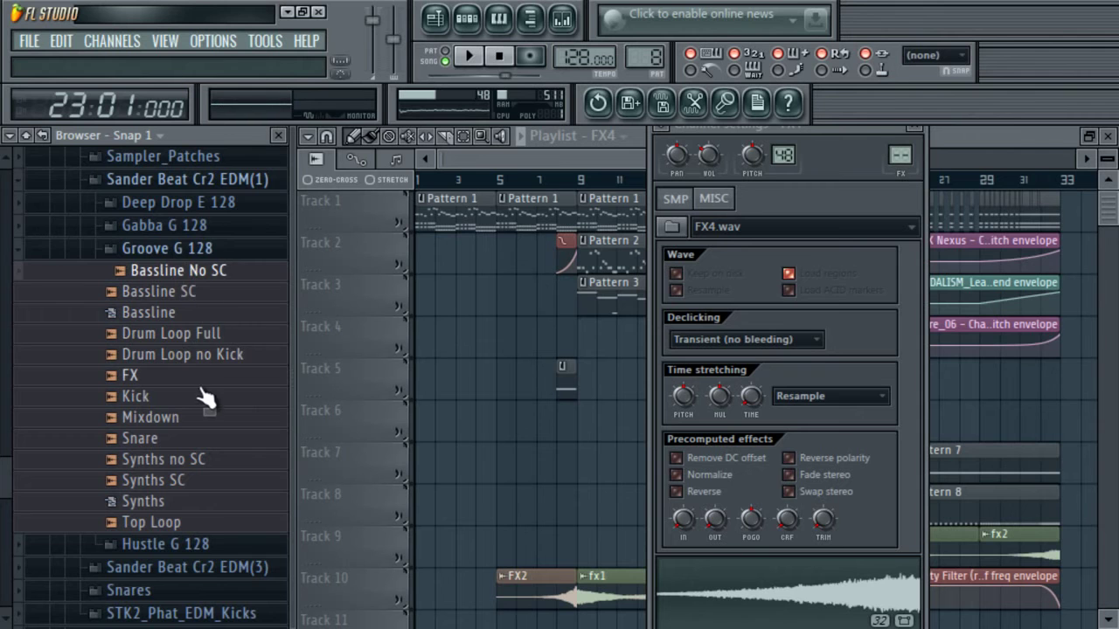
{"action": "left_click", "coordinate": [203, 354]}
{"action": "left_click", "coordinate": [203, 249]}
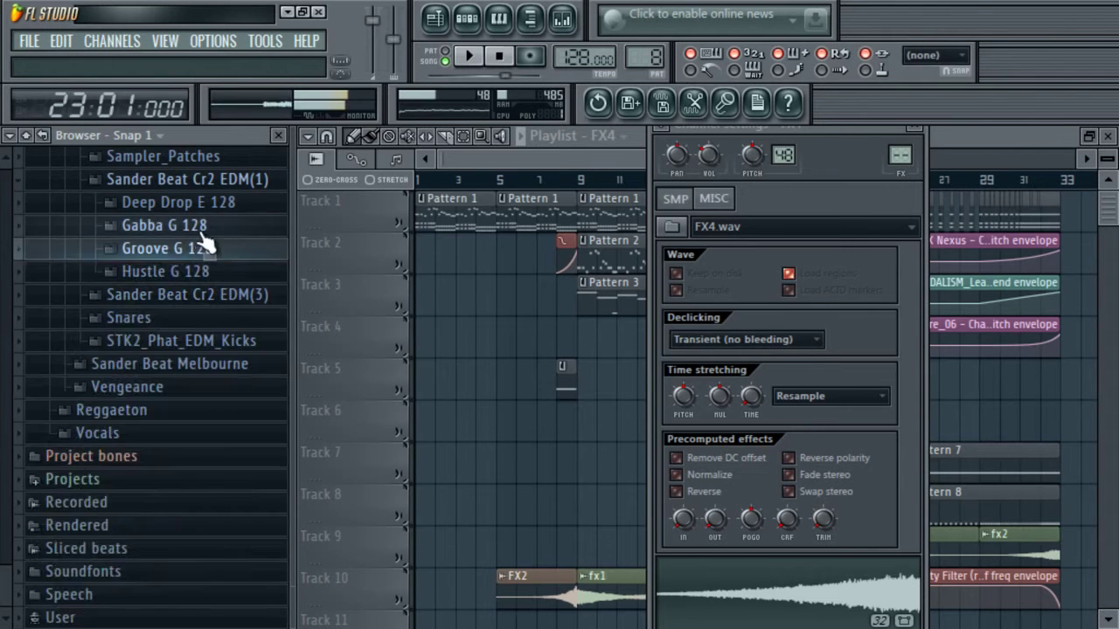
- Reopen Gabba G 128, preview Pitch Drop and the Huge Reverb and Huge Reverse Reverb effects, then collapse the folder
{"action": "left_click", "coordinate": [197, 225]}
{"action": "left_click", "coordinate": [192, 433]}
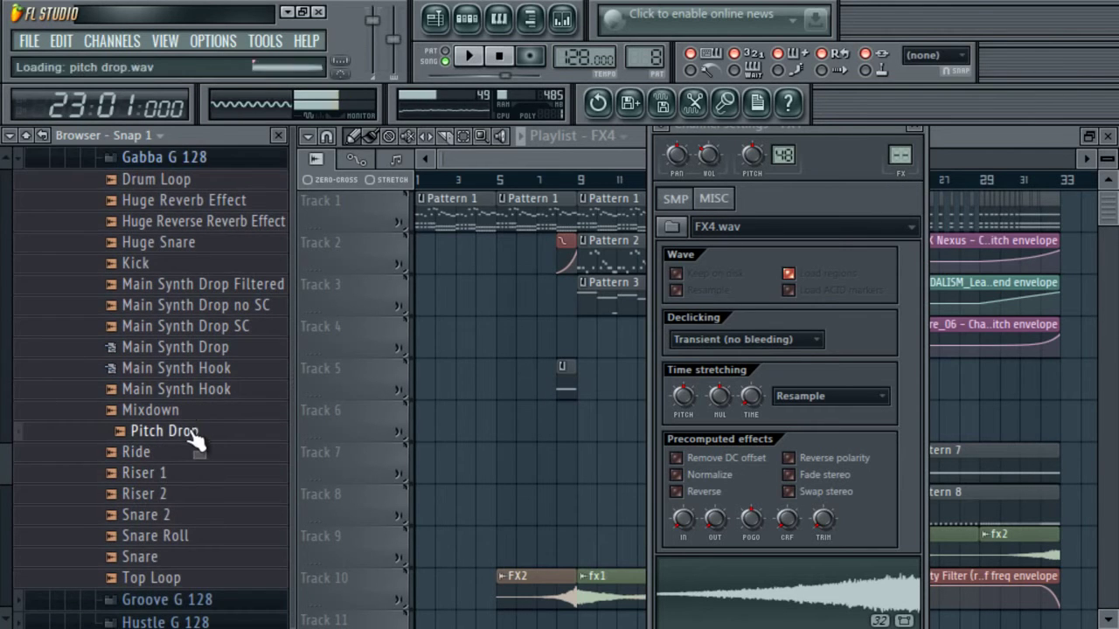
{"action": "left_click", "coordinate": [221, 223]}
{"action": "left_click_drag", "start_coordinate": [223, 205], "coordinate": [255, 231]}
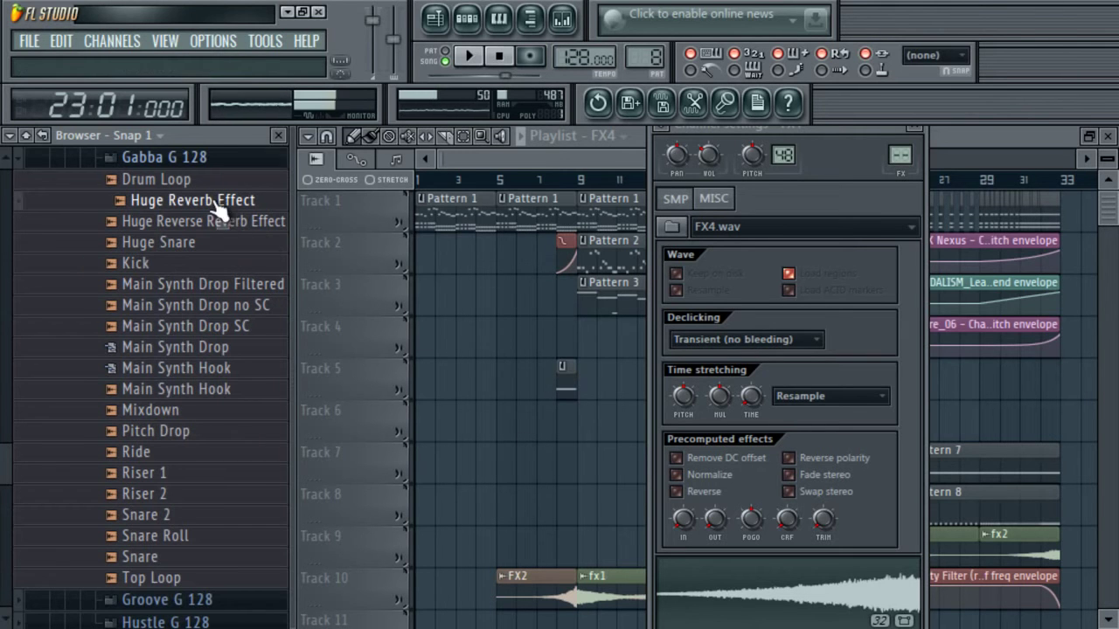
{"action": "left_click", "coordinate": [180, 158]}
- Open Deep Drop E 128 and preview White Noise Riser 2, White Noise Fill, White Noise Riser and White Noise
{"action": "left_click", "coordinate": [216, 206]}
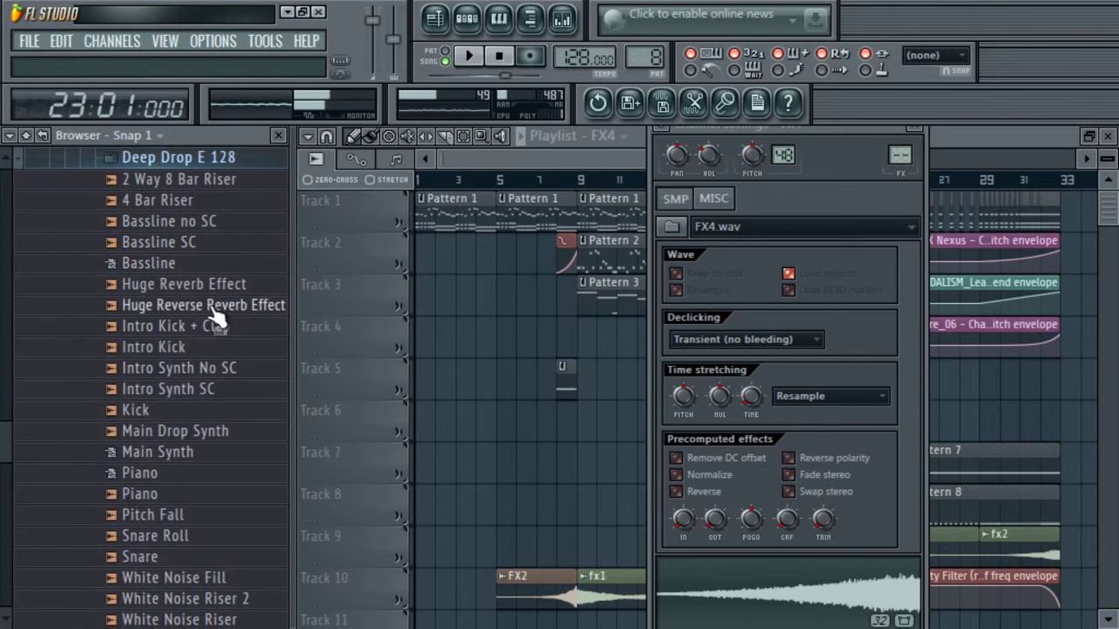
{"action": "left_click", "coordinate": [226, 600]}
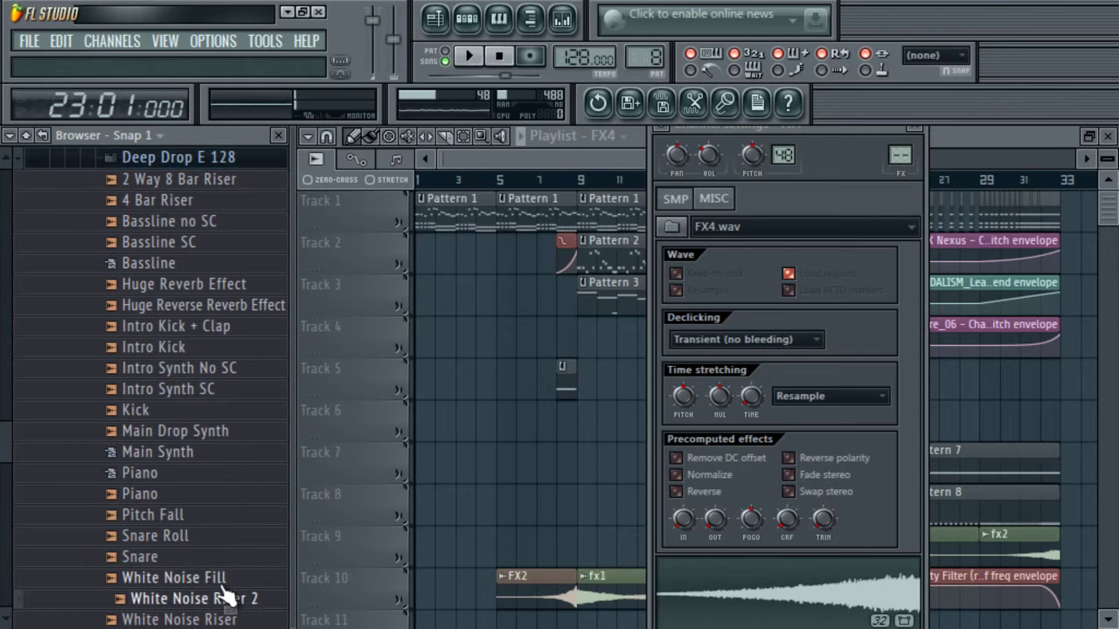
{"action": "left_click", "coordinate": [223, 580]}
{"action": "left_click", "coordinate": [223, 620]}
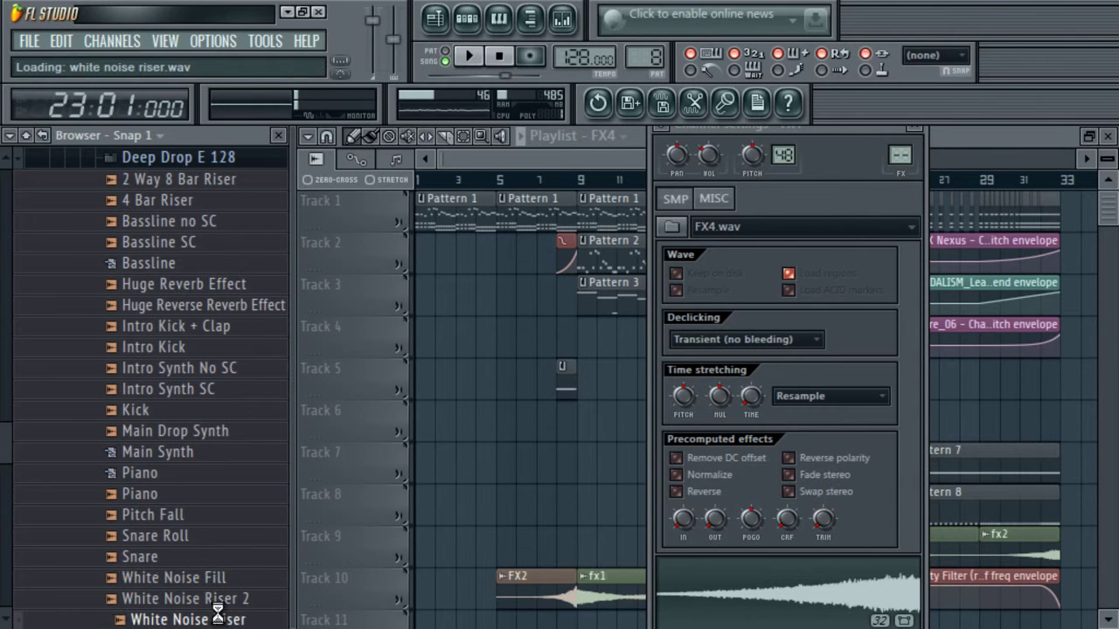
{"action": "scroll", "coordinate": [5, 480], "scroll_direction": "down", "scroll_amount": 3}
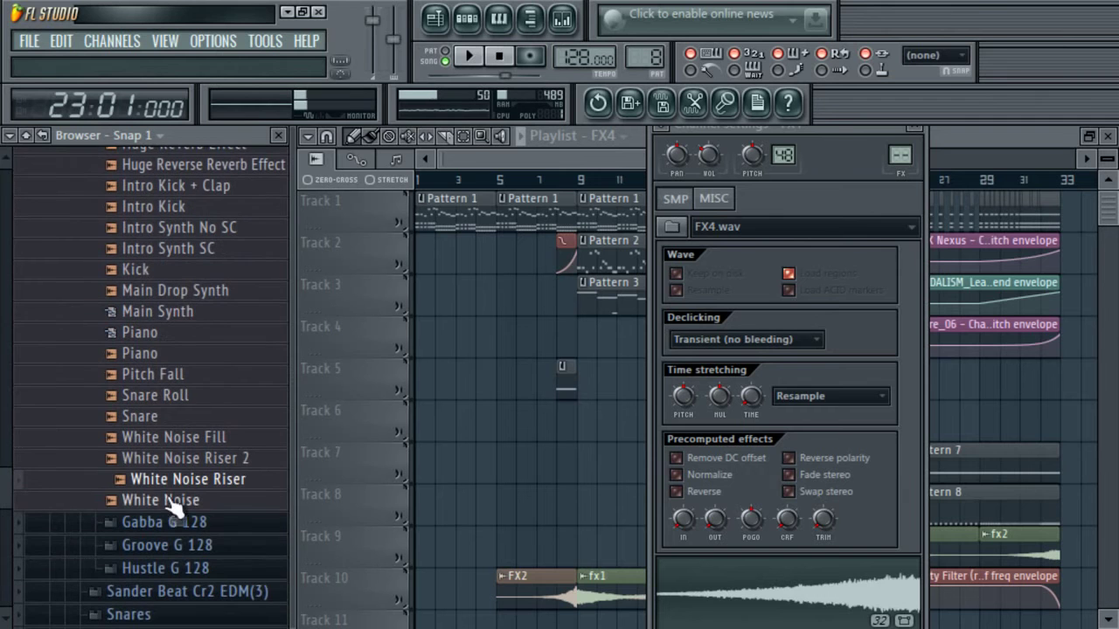
{"action": "left_click", "coordinate": [164, 500]}
- Return to the Hustle G 128 folder and preview Reverse Deep Synth Shot and Reverse Reverb Synth
{"action": "left_click_drag", "start_coordinate": [3, 476], "coordinate": [7, 373]}
{"action": "left_click", "coordinate": [168, 292]}
{"action": "left_click", "coordinate": [197, 357]}
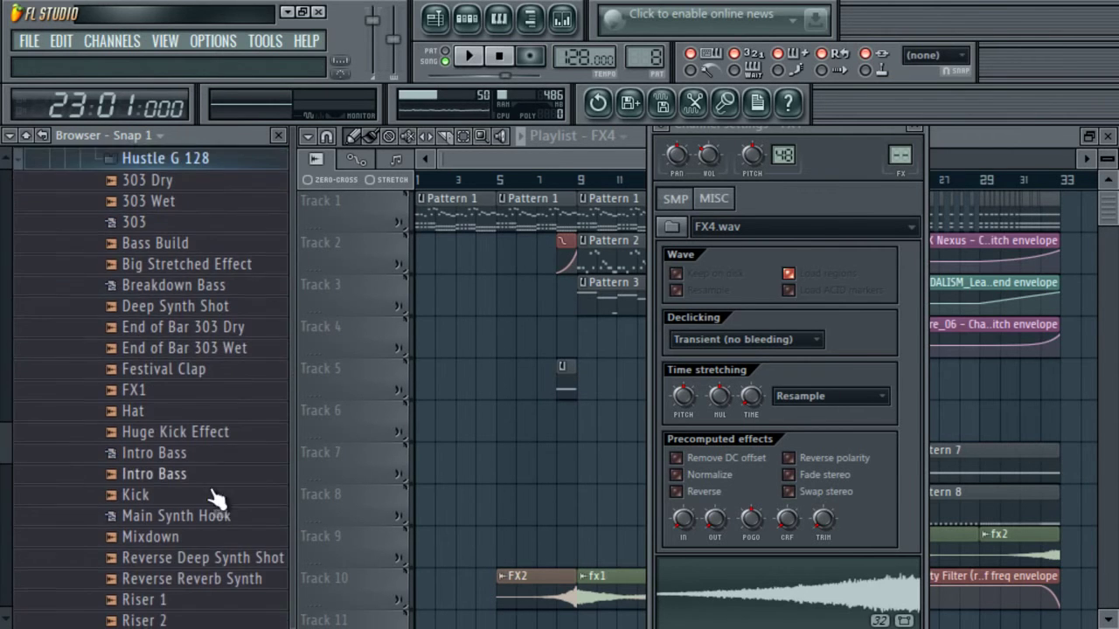
{"action": "left_click_drag", "start_coordinate": [6, 445], "coordinate": [27, 473]}
{"action": "left_click", "coordinate": [211, 400]}
{"action": "left_click", "coordinate": [215, 423]}
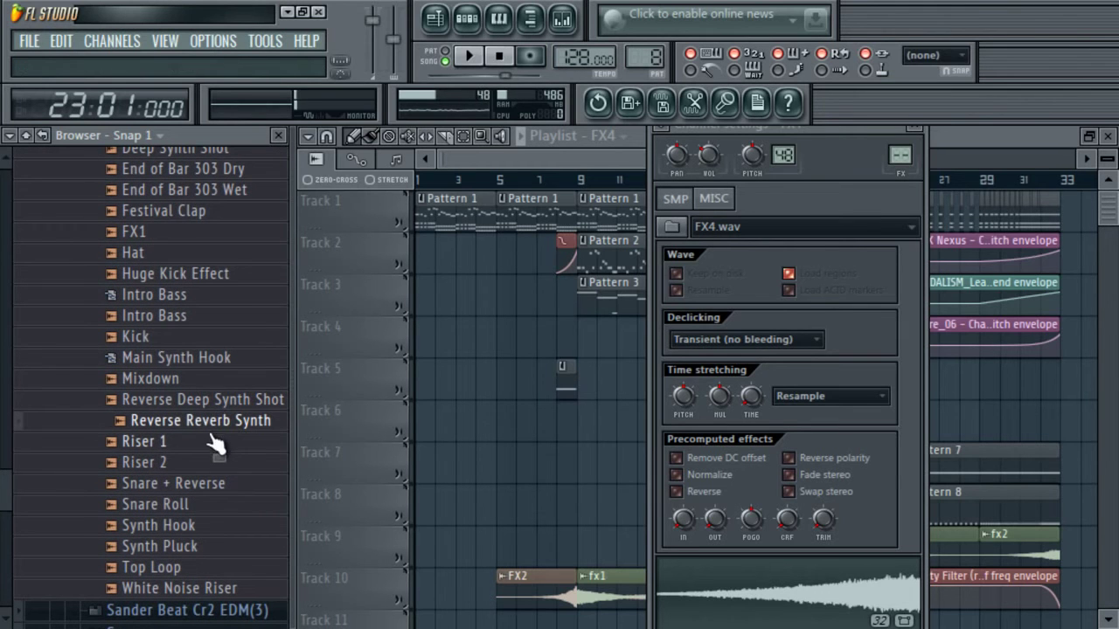
- Preview Big Stretched Effect from Hustle G 128 and place it as a 7-bar clip at bar 17 on Track 10
{"action": "left_click_drag", "start_coordinate": [4, 500], "coordinate": [6, 411]}
{"action": "left_click", "coordinate": [215, 359]}
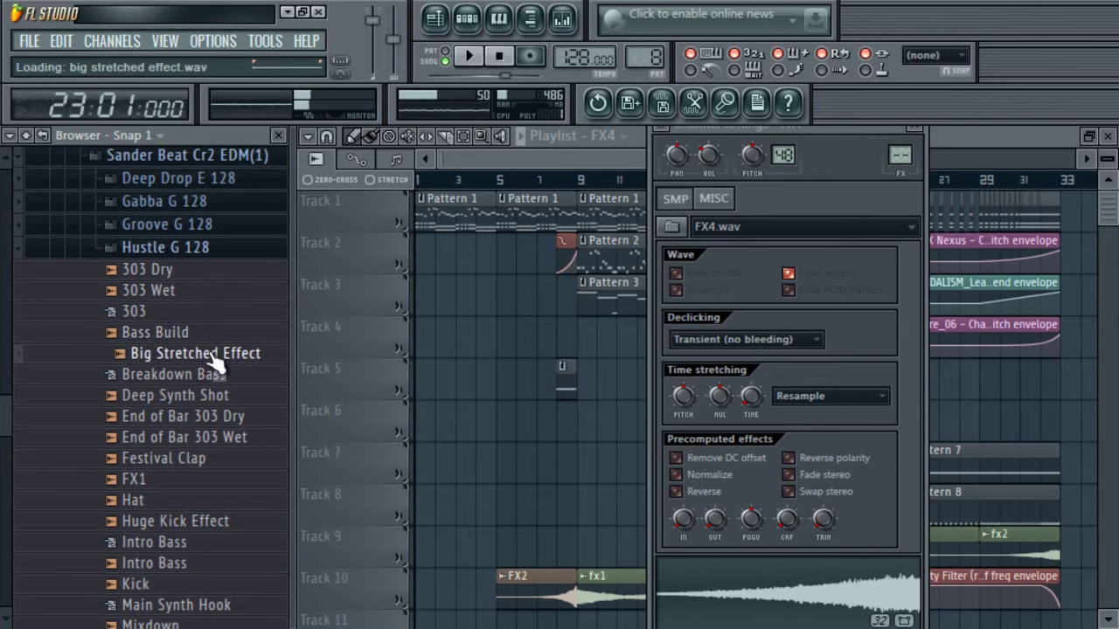
{"action": "left_click_drag", "start_coordinate": [213, 358], "coordinate": [771, 602]}
{"action": "double_click", "coordinate": [742, 612]}
{"action": "left_click", "coordinate": [595, 429]}
{"action": "right_click", "coordinate": [593, 452]}
{"action": "double_click", "coordinate": [842, 602]}
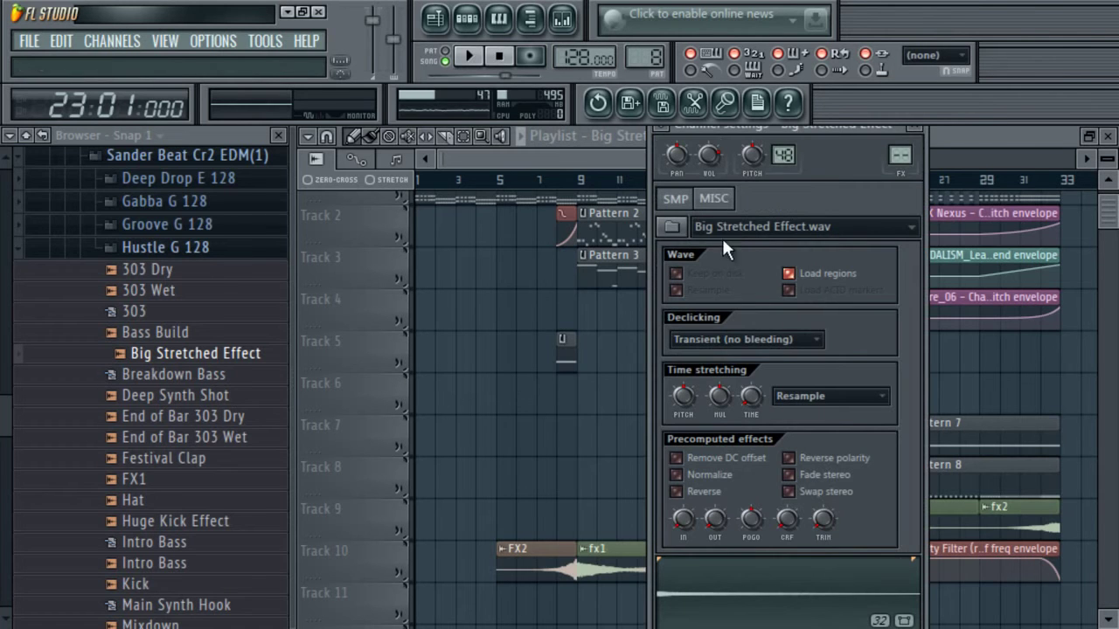
{"action": "left_click", "coordinate": [913, 127]}
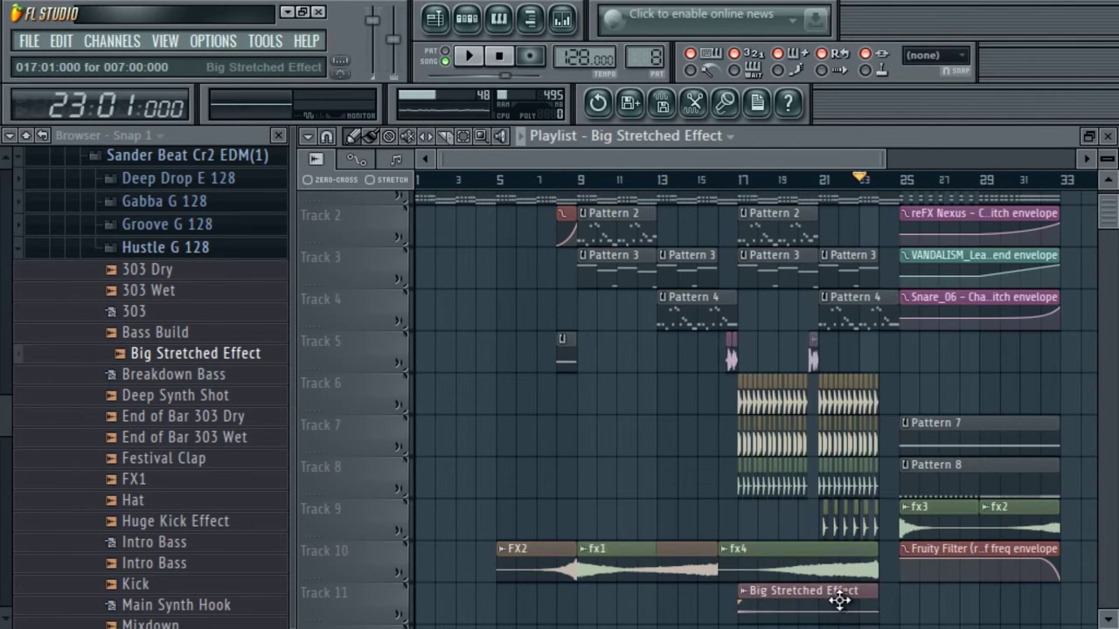
{"action": "left_click_drag", "start_coordinate": [842, 599], "coordinate": [838, 556]}
- Collapse the Hustle G 128 and Sander Beat Cr2 EDM(1) folders and open Spotlight F 128 in Sander Beat Cr2 EDM(3)
{"action": "left_click", "coordinate": [149, 249]}
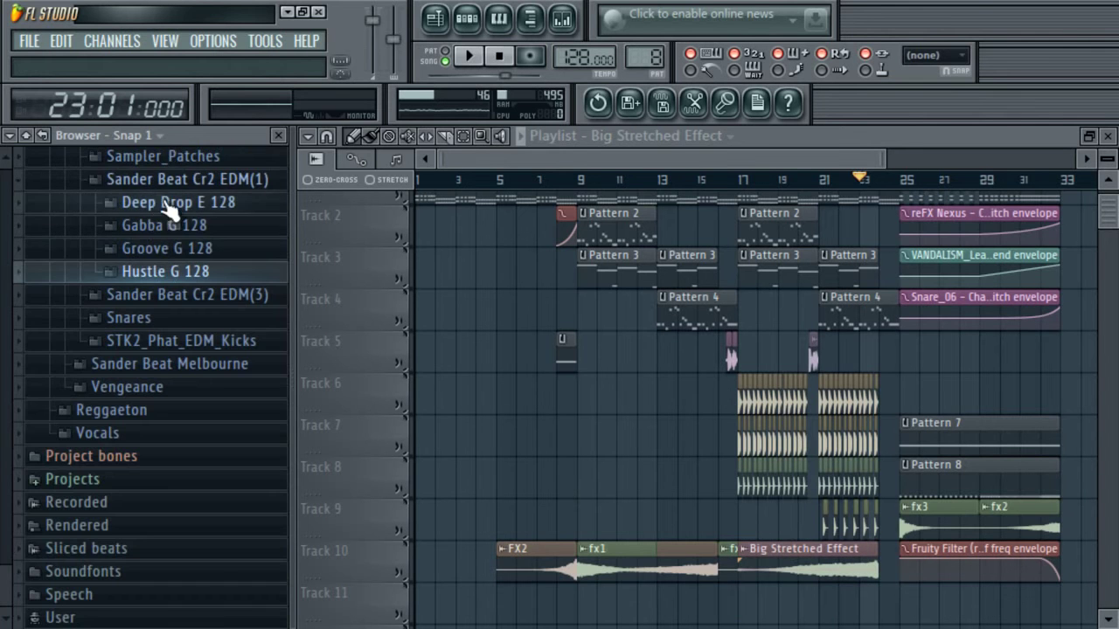
{"action": "left_click", "coordinate": [166, 179]}
{"action": "left_click", "coordinate": [188, 294]}
{"action": "left_click", "coordinate": [186, 345]}
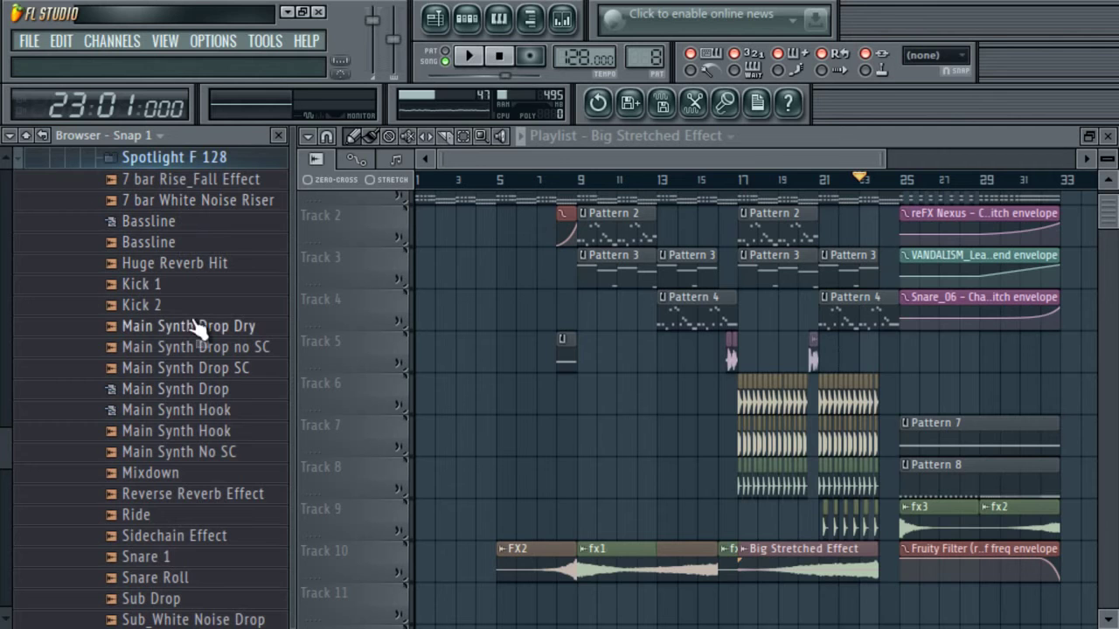
- Place Huge Reverb Hit at bar 21 on Track 11, trim it to 5 bars and set its channel volume to about 43%
{"action": "left_click_drag", "start_coordinate": [172, 275], "coordinate": [637, 530]}
{"action": "left_click_drag", "start_coordinate": [827, 596], "coordinate": [820, 600]}
{"action": "left_click_drag", "start_coordinate": [978, 603], "coordinate": [908, 605]}
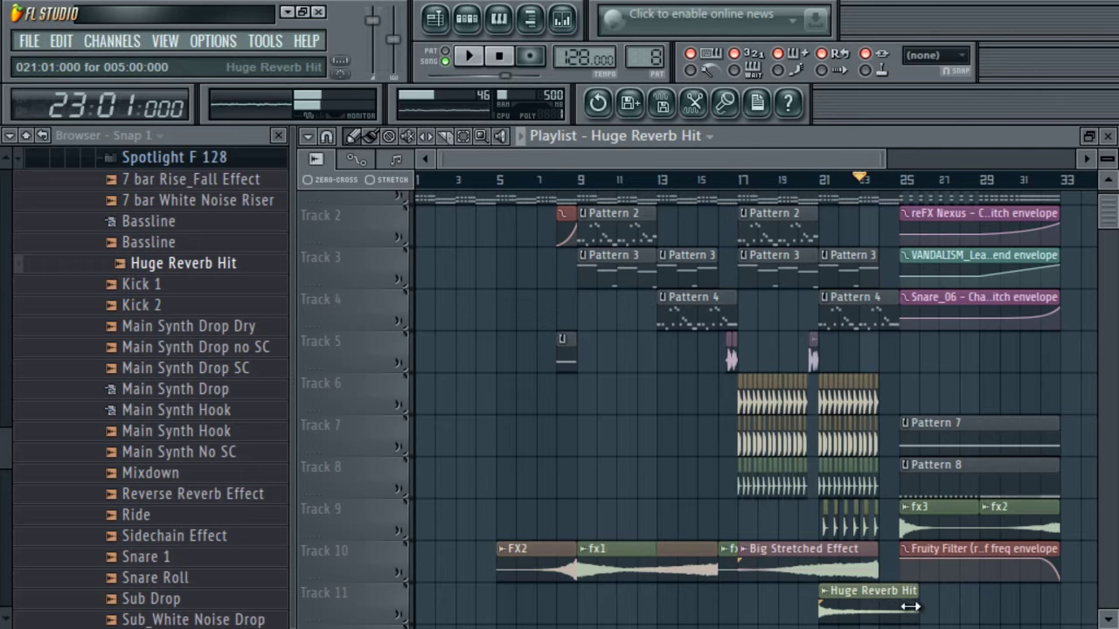
{"action": "double_click", "coordinate": [865, 603]}
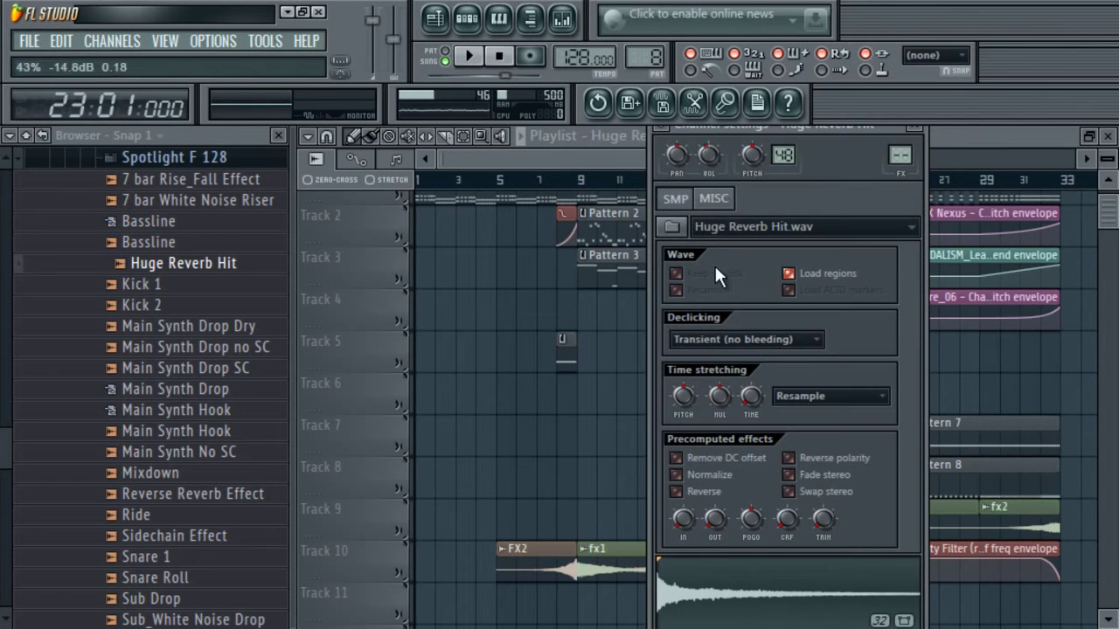
- Move the Huge Reverb Hit clip up to Track 10 at bar 21 and play the arrangement from the start with the browser hidden
{"action": "left_click", "coordinate": [943, 136]}
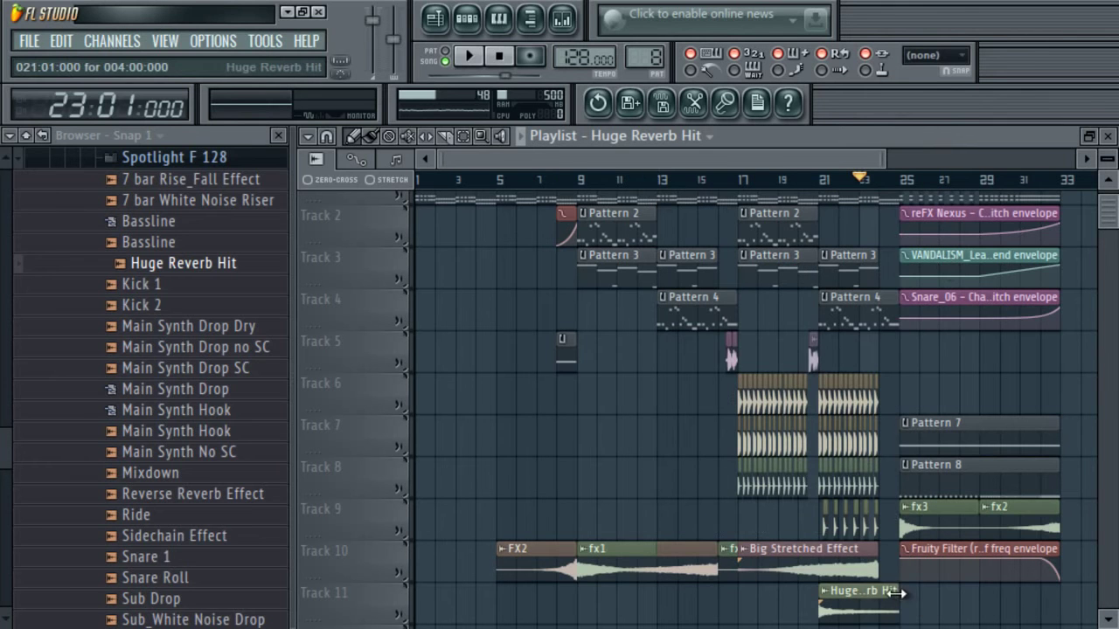
{"action": "left_click_drag", "start_coordinate": [835, 601], "coordinate": [834, 559]}
{"action": "left_click", "coordinate": [499, 56]}
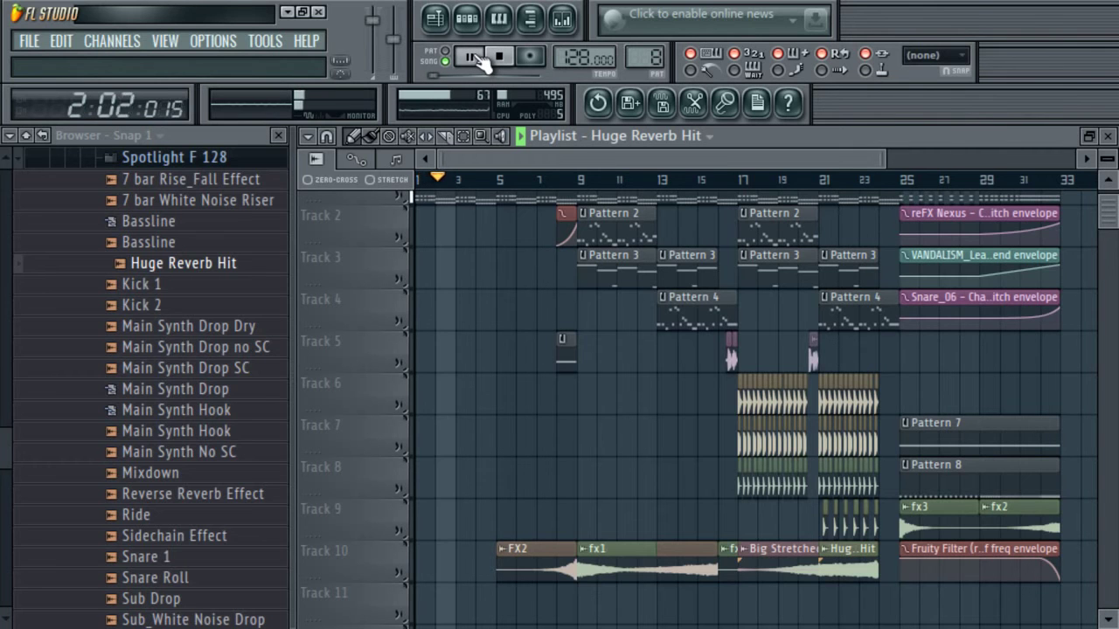
{"action": "left_click", "coordinate": [28, 138]}
{"action": "left_click", "coordinate": [533, 18]}
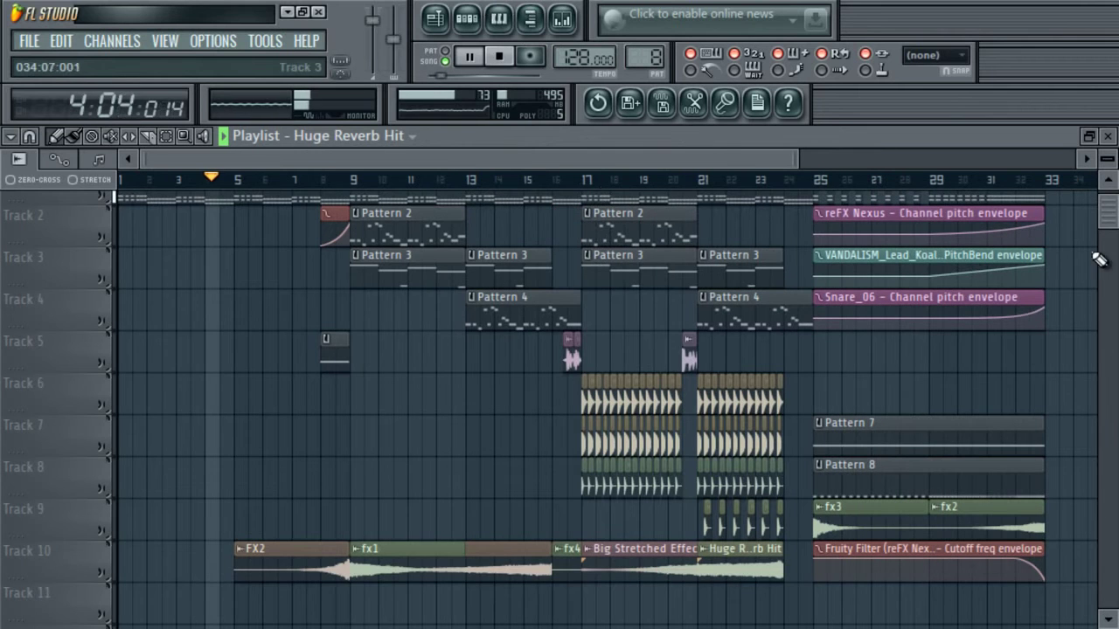
{"action": "scroll", "coordinate": [1111, 200], "scroll_direction": "up", "scroll_amount": 1}
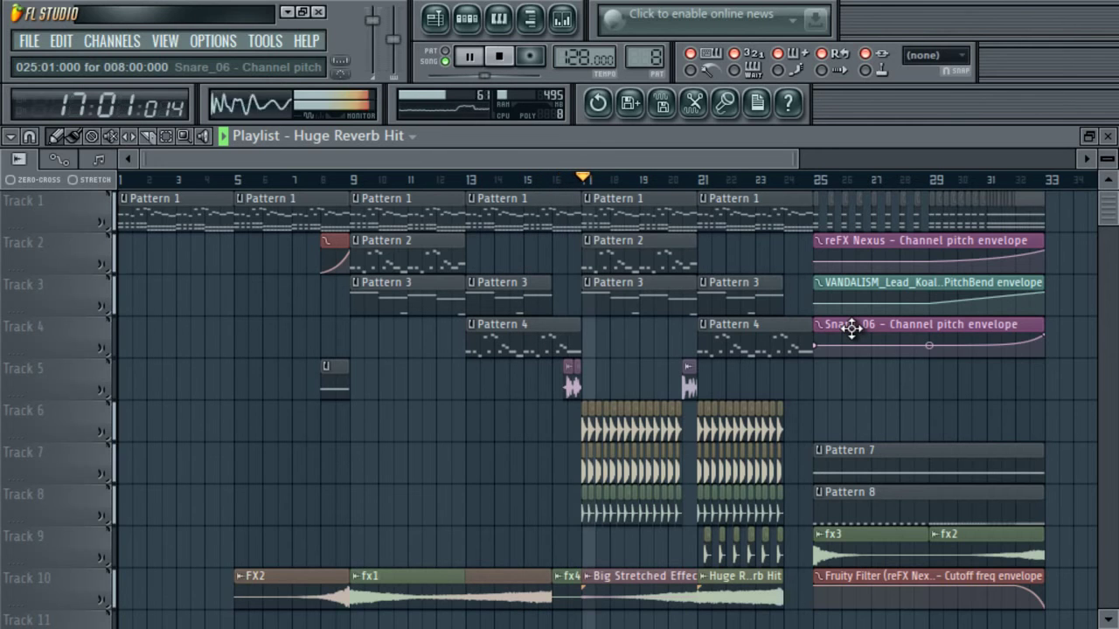
- Adjust the channel volume of Big Stretched Effect and check the Huge Reverb Hit channel settings while replaying from bar 16
{"action": "double_click", "coordinate": [591, 587]}
{"action": "right_click", "coordinate": [409, 155]}
{"action": "left_click", "coordinate": [449, 172]}
{"action": "left_click", "coordinate": [693, 144]}
{"action": "left_click", "coordinate": [557, 180]}
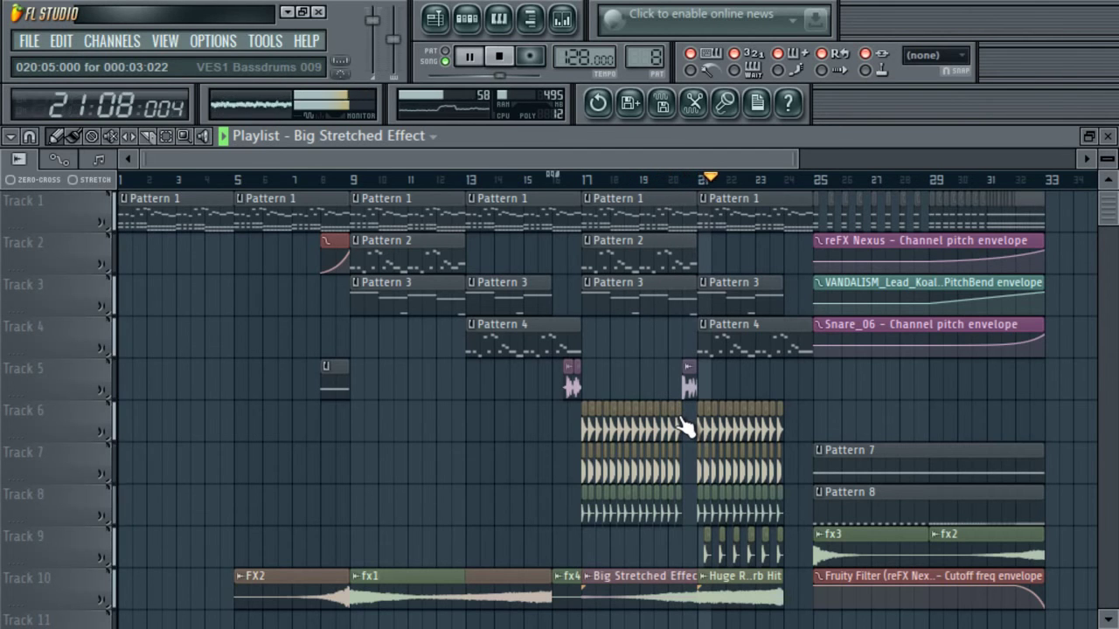
{"action": "double_click", "coordinate": [716, 575]}
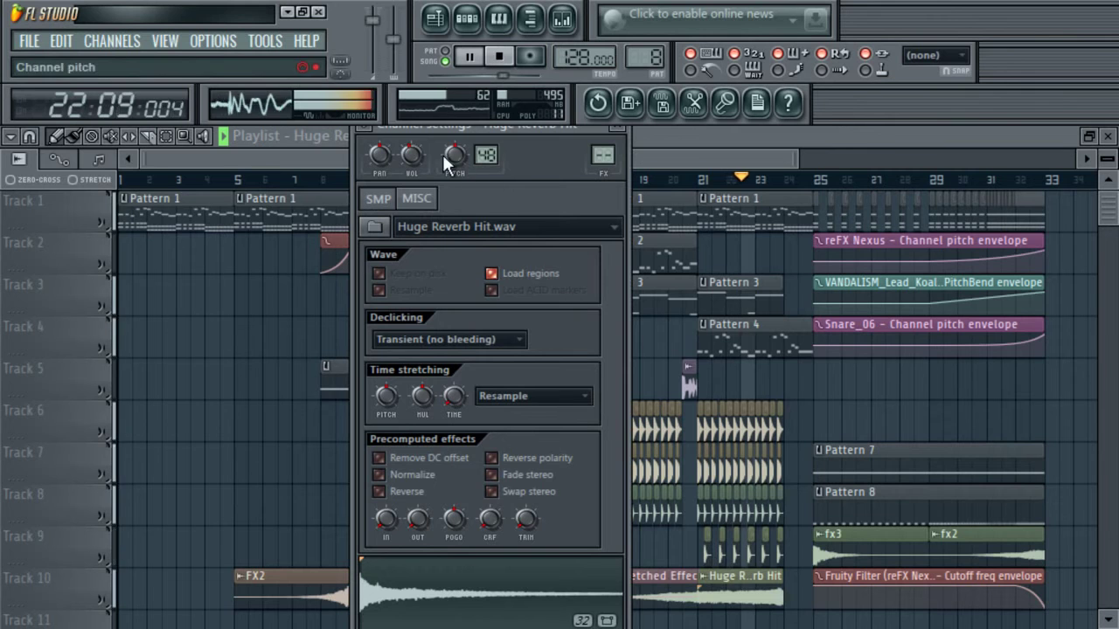
{"action": "left_click", "coordinate": [651, 148]}
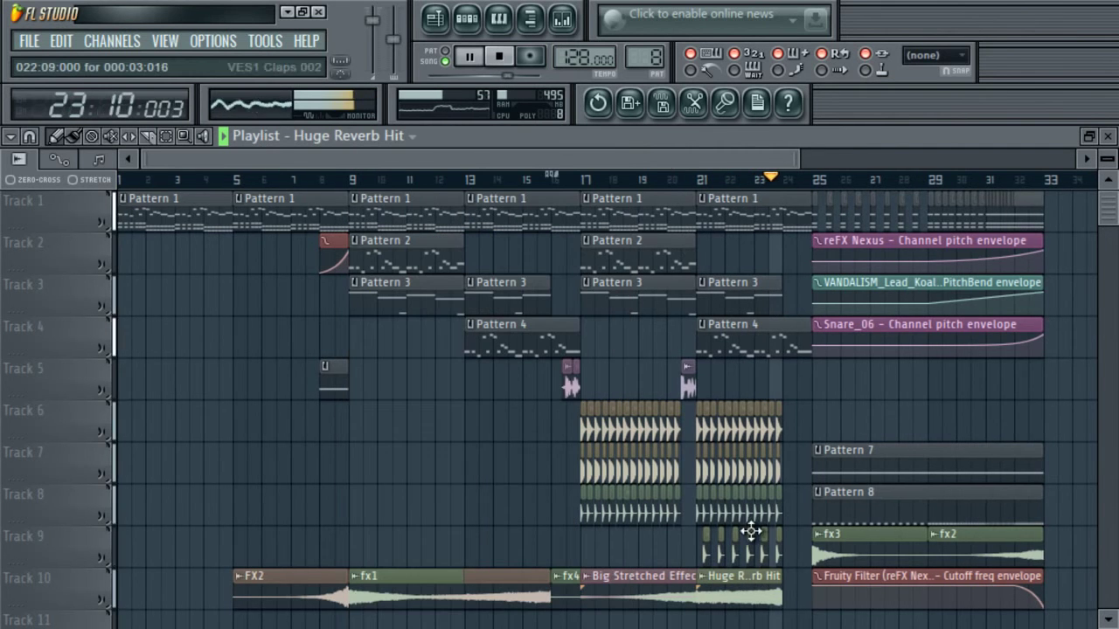
- Shift the Big Stretched Effect clip to bar 16 on Track 10, overlapping fx4, and restart playback from the beginning
{"action": "left_click", "coordinate": [685, 591]}
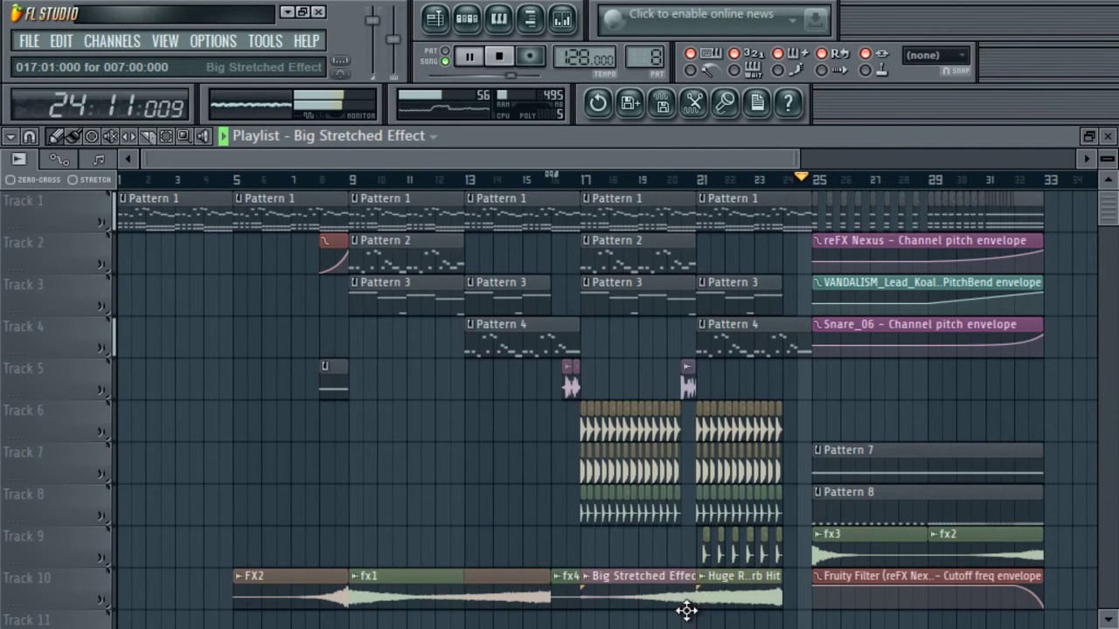
{"action": "left_click_drag", "start_coordinate": [686, 610], "coordinate": [694, 625]}
{"action": "left_click_drag", "start_coordinate": [673, 537], "coordinate": [680, 623]}
{"action": "left_click_drag", "start_coordinate": [656, 582], "coordinate": [628, 533]}
{"action": "left_click_drag", "start_coordinate": [690, 624], "coordinate": [680, 573]}
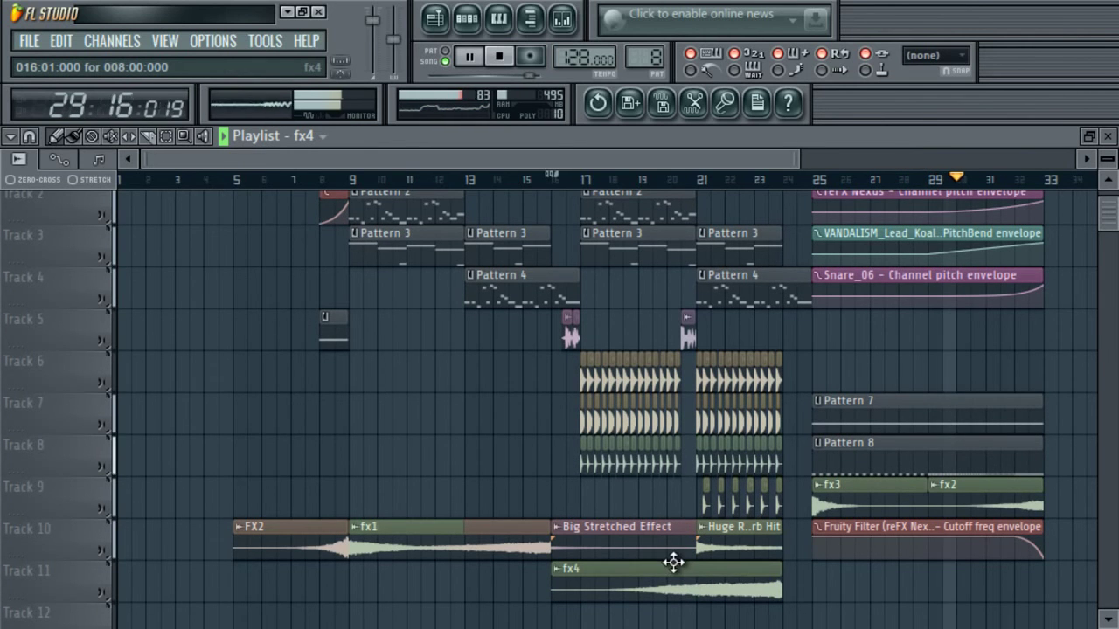
{"action": "left_click_drag", "start_coordinate": [684, 576], "coordinate": [685, 531]}
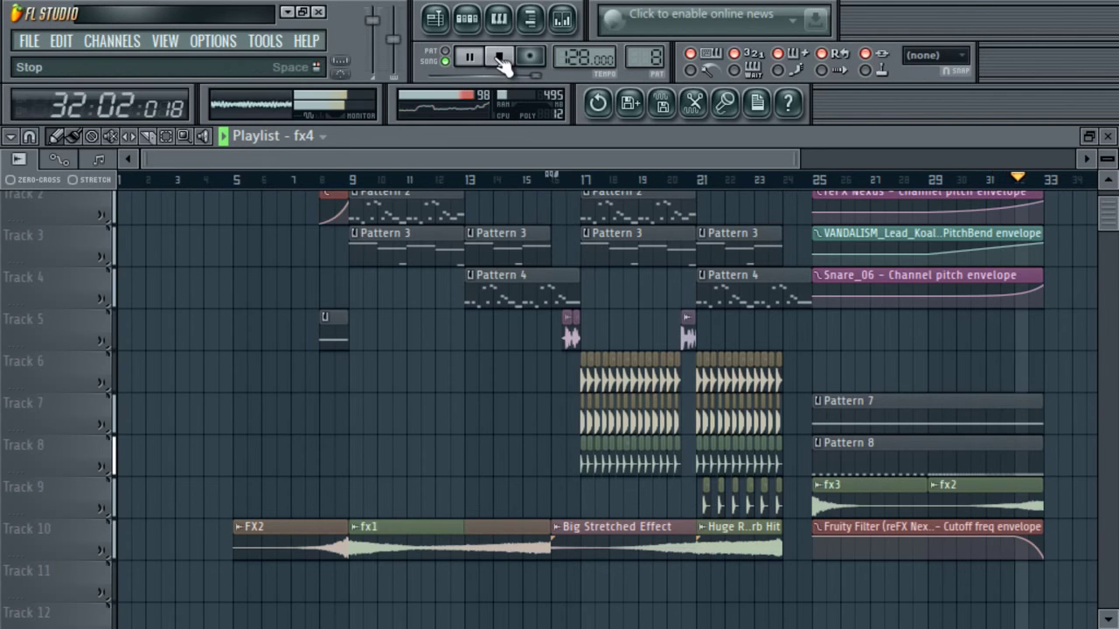
{"action": "left_click", "coordinate": [500, 57]}
{"action": "left_click", "coordinate": [500, 58]}
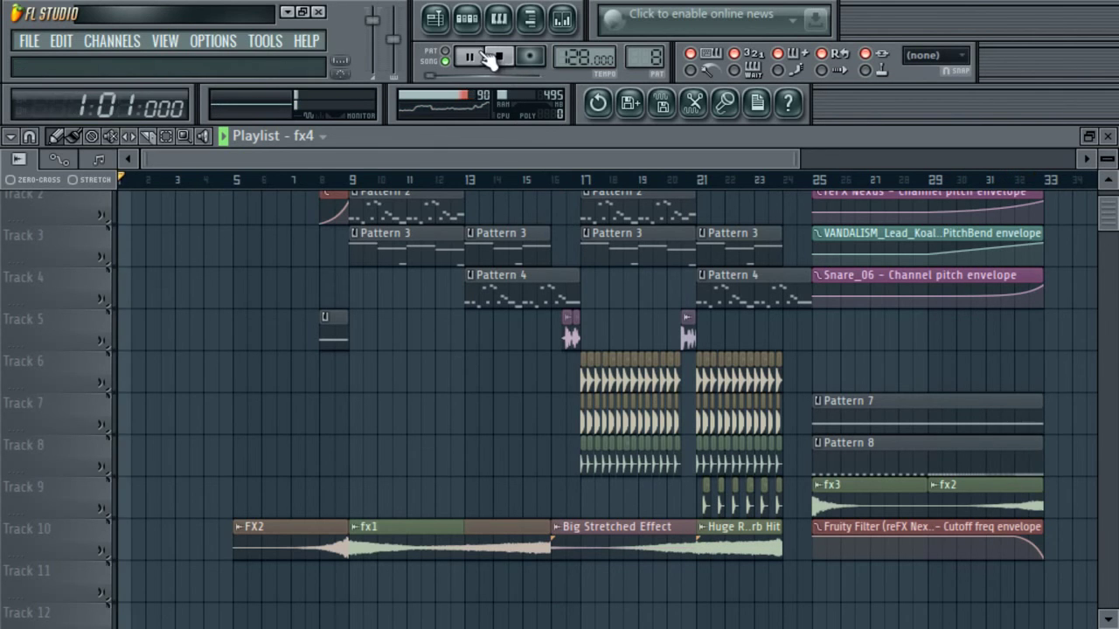
- Switch to the desktop's user folder, open Voice DrOP and place its 1,2,3, Music sample at bar 33 on Track 5 in FL Studio
{"action": "left_click", "coordinate": [287, 11]}
{"action": "double_click", "coordinate": [46, 50]}
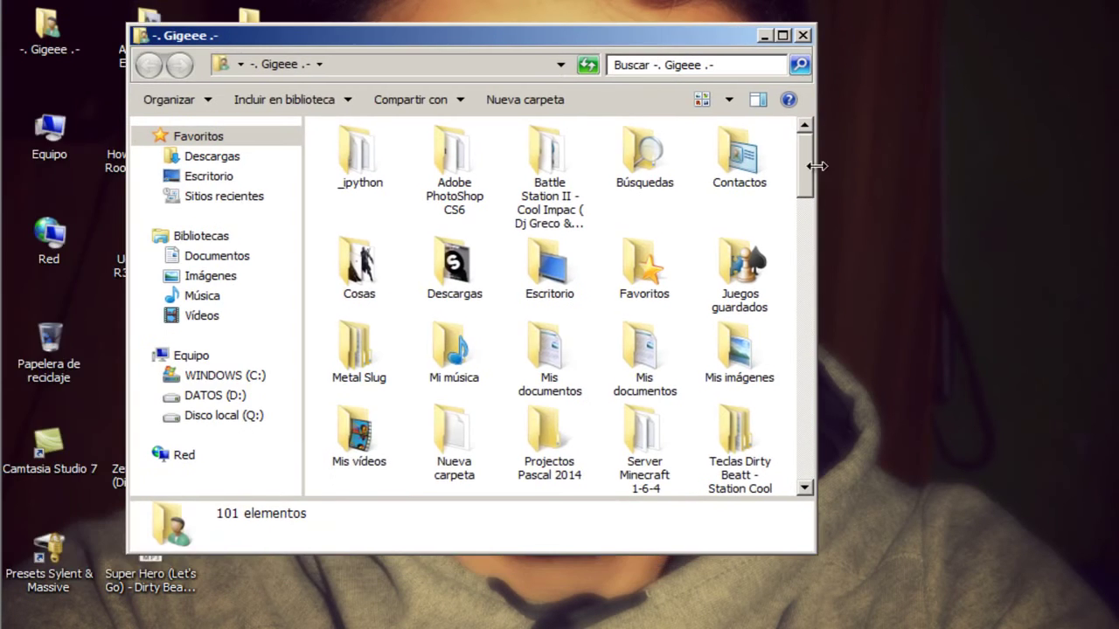
{"action": "scroll", "coordinate": [809, 172], "scroll_direction": "down", "scroll_amount": 2}
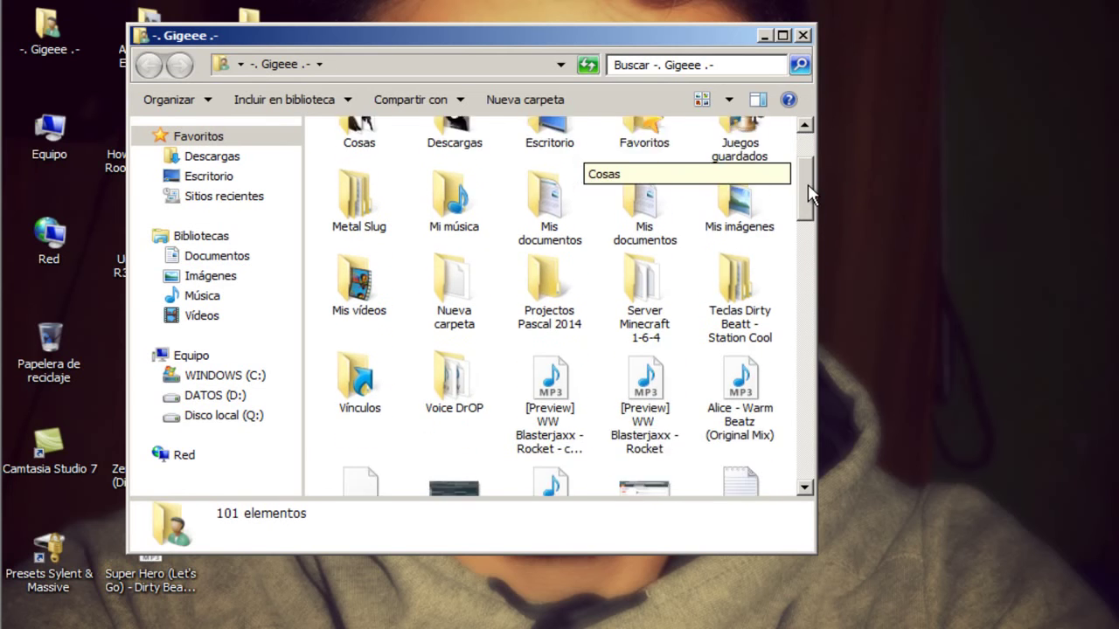
{"action": "double_click", "coordinate": [448, 367]}
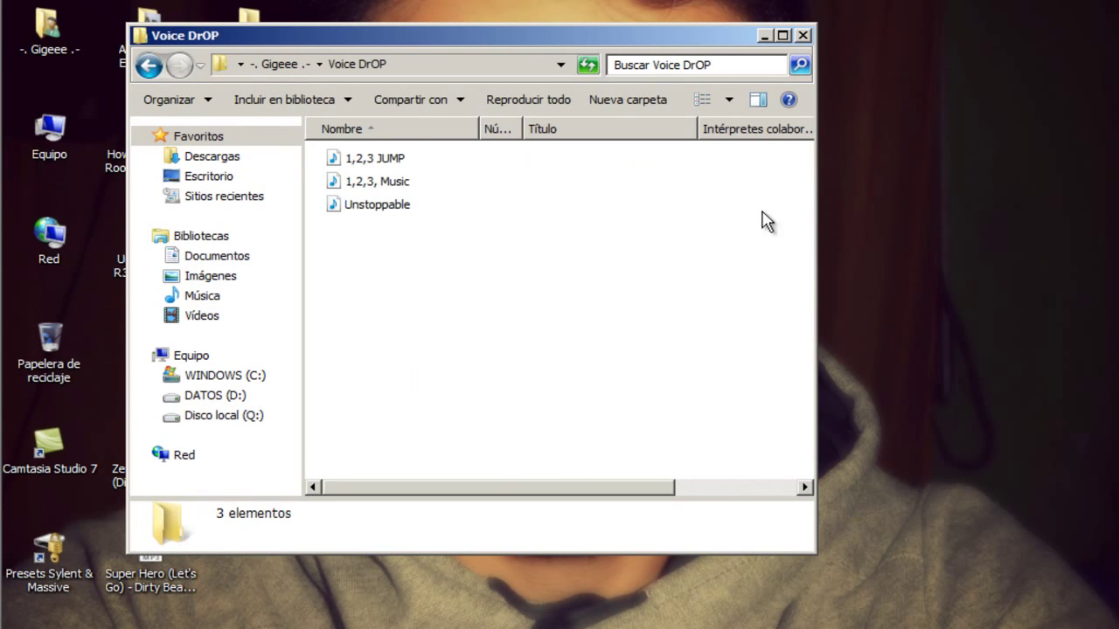
{"action": "left_click_drag", "start_coordinate": [398, 184], "coordinate": [2, 172]}
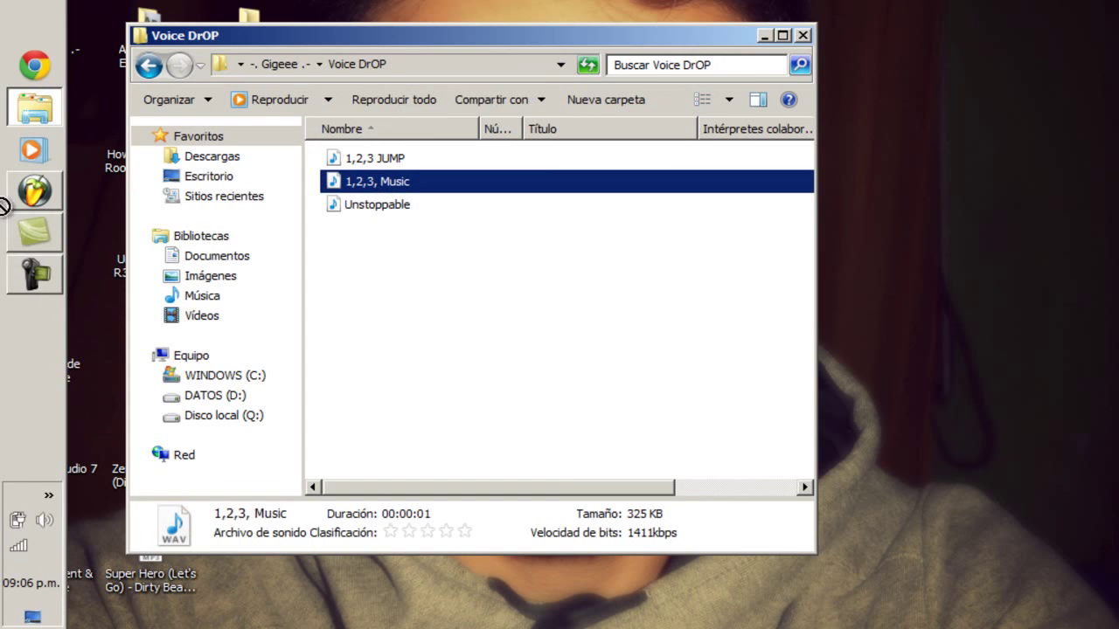
{"action": "left_click_drag", "start_coordinate": [27, 256], "coordinate": [1050, 333]}
- Set the channel volume of 1,2,3, Music to about 50% and lengthen its Track 5 clip to 2 bars
{"action": "double_click", "coordinate": [1056, 342]}
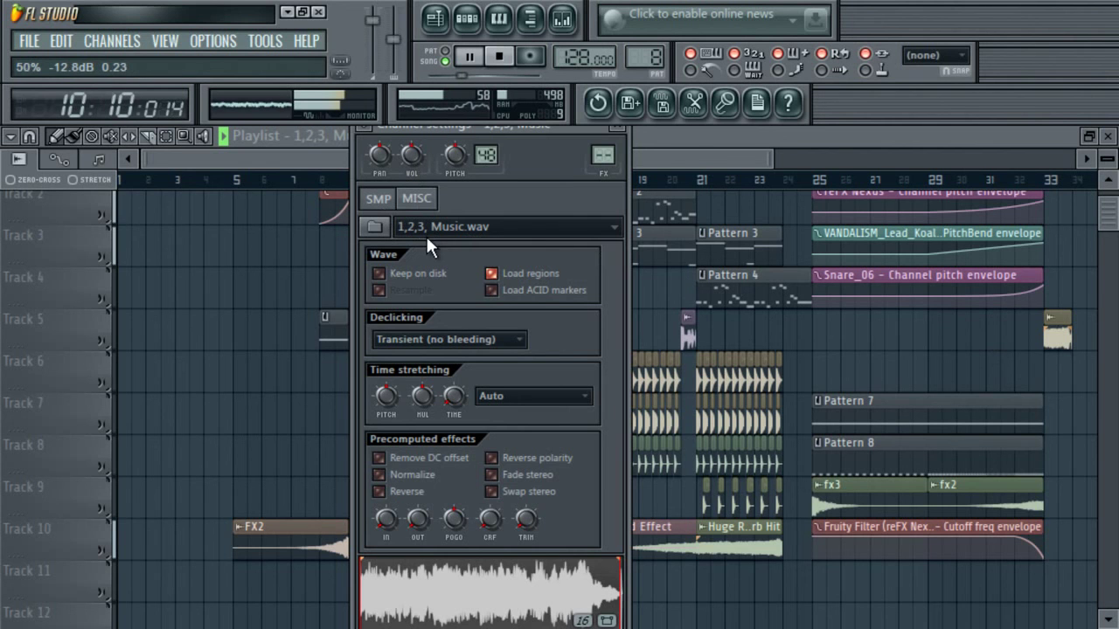
{"action": "key", "text": "Escape"}
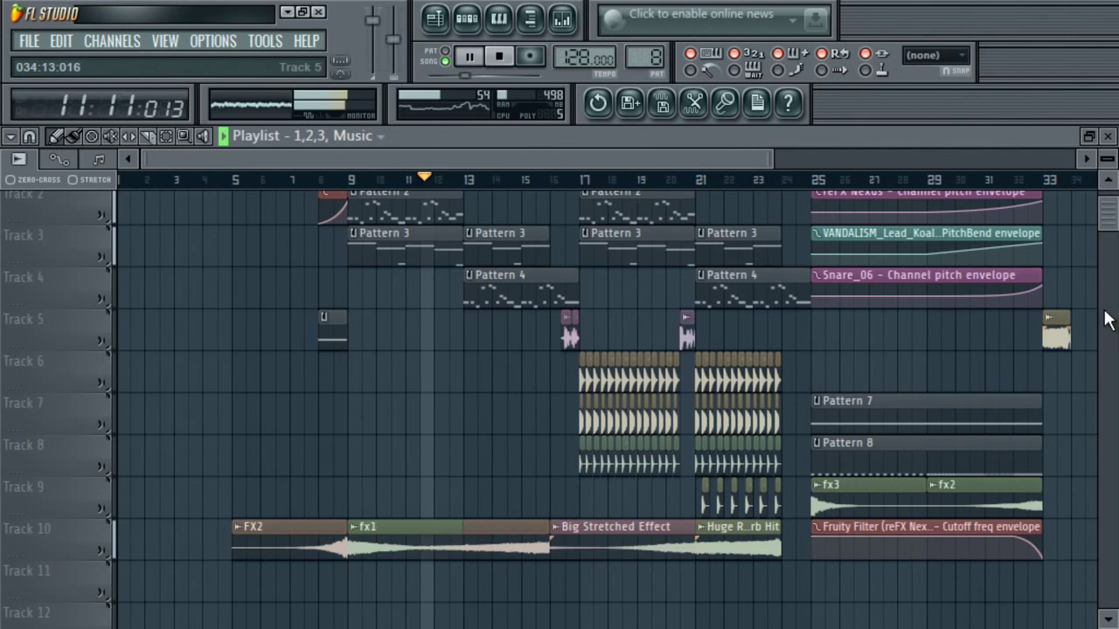
{"action": "scroll", "coordinate": [1112, 208], "scroll_direction": "up", "scroll_amount": 1}
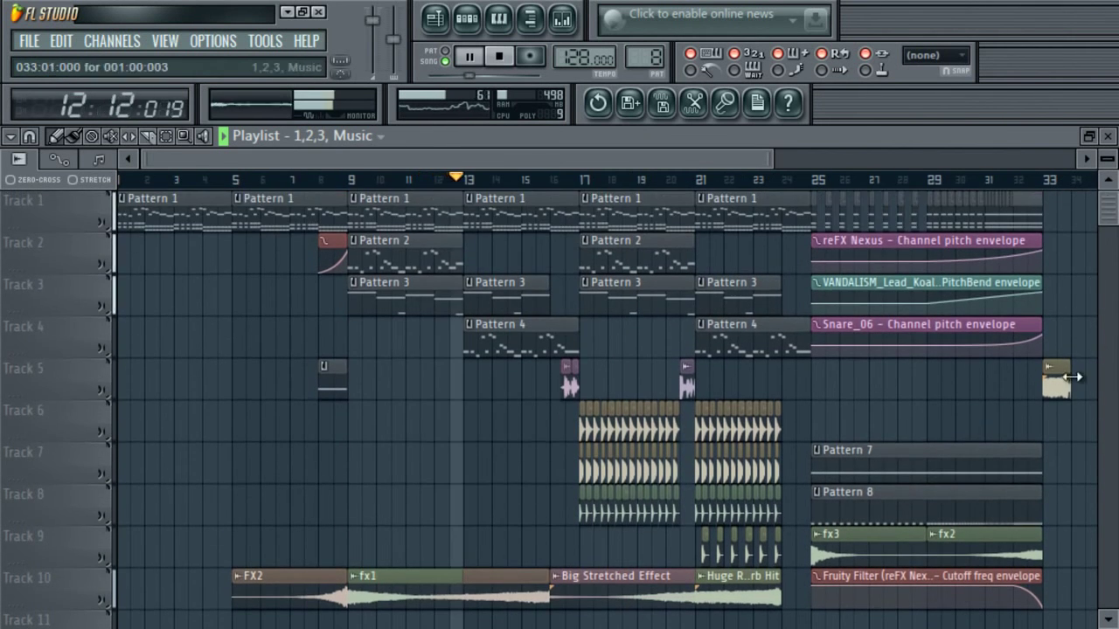
{"action": "left_click_drag", "start_coordinate": [1088, 381], "coordinate": [963, 382]}
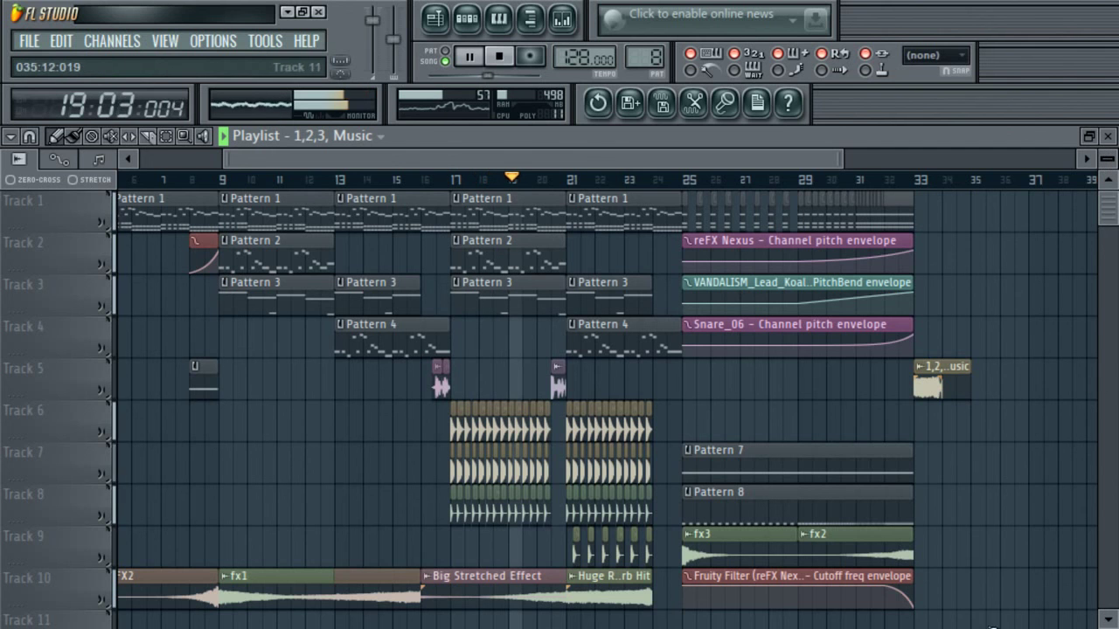
- Move the Big Stretched Effect clip to bar 17 on Track 10
{"action": "left_click_drag", "start_coordinate": [431, 585], "coordinate": [462, 595]}
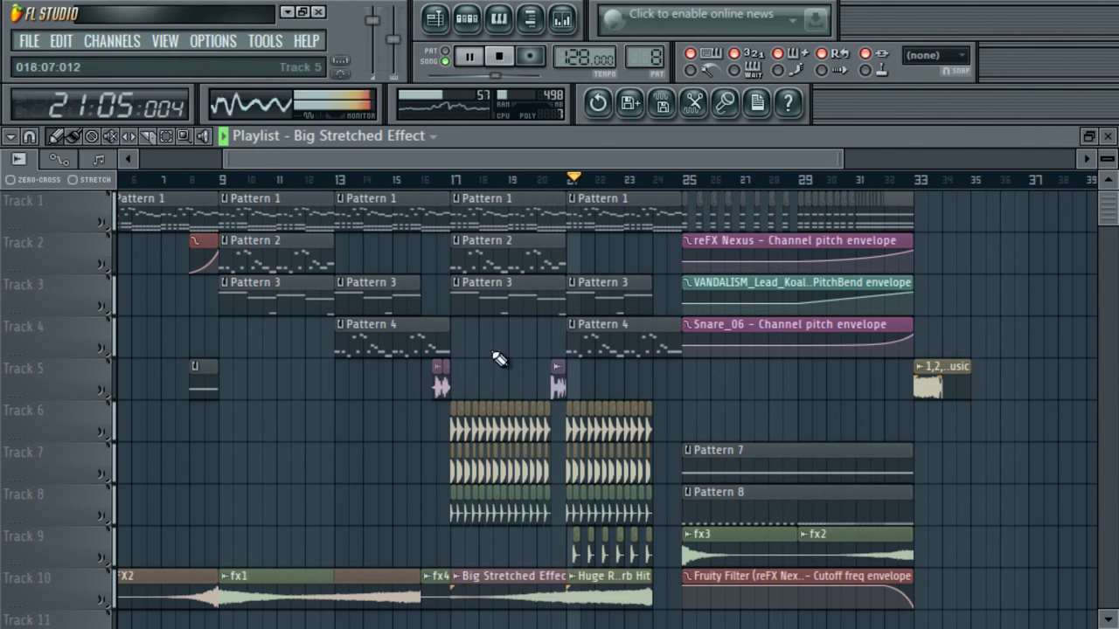
{"action": "left_click_drag", "start_coordinate": [564, 158], "coordinate": [445, 154]}
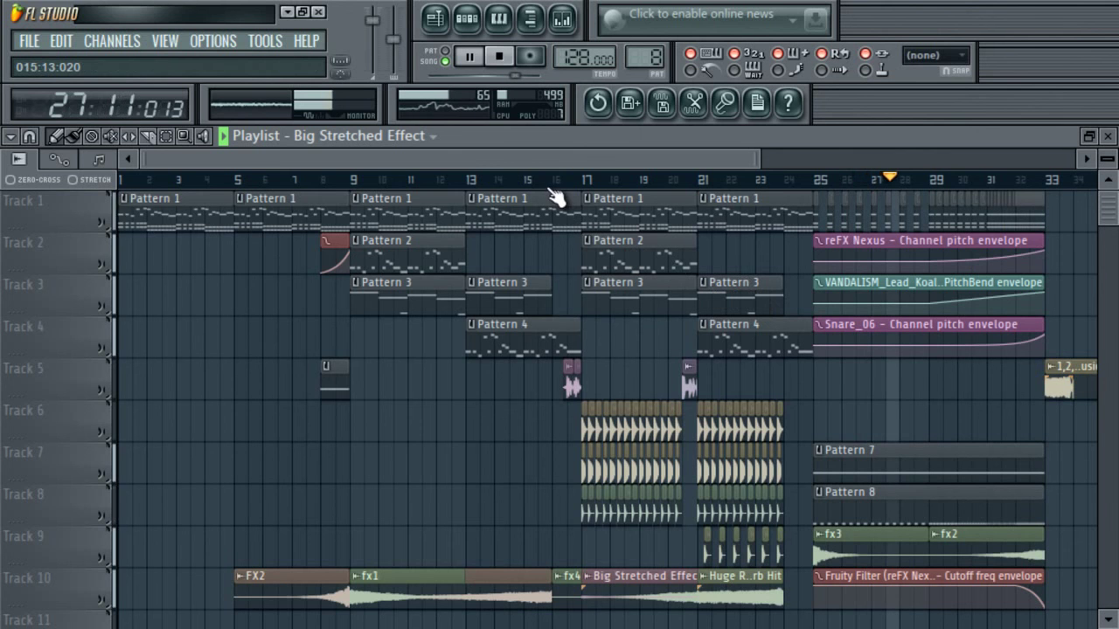
{"action": "left_click_drag", "start_coordinate": [756, 152], "coordinate": [742, 153]}
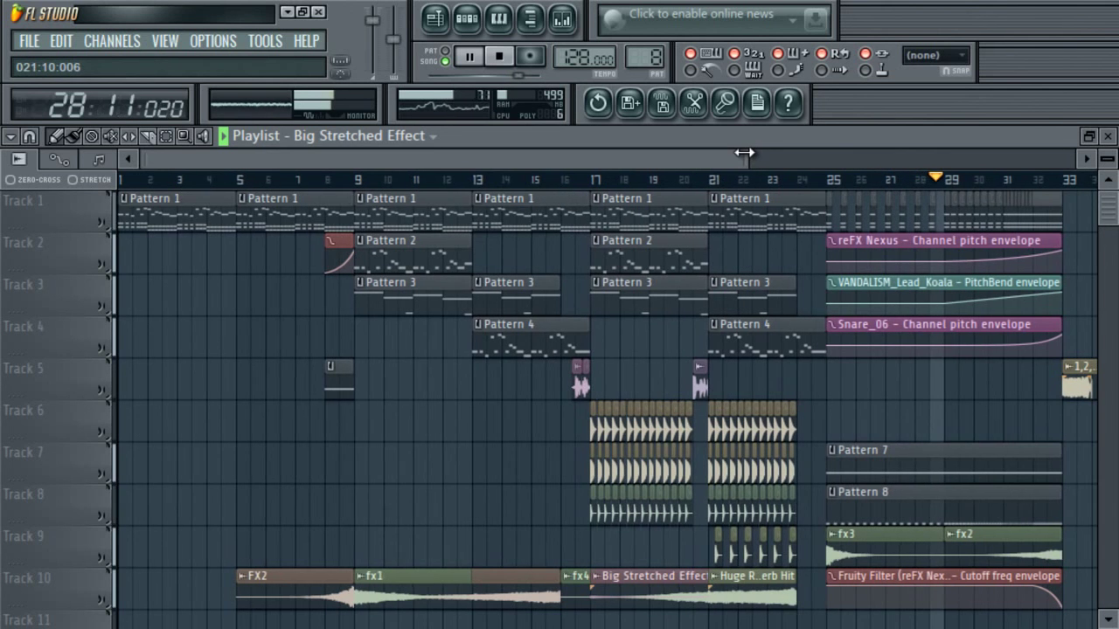